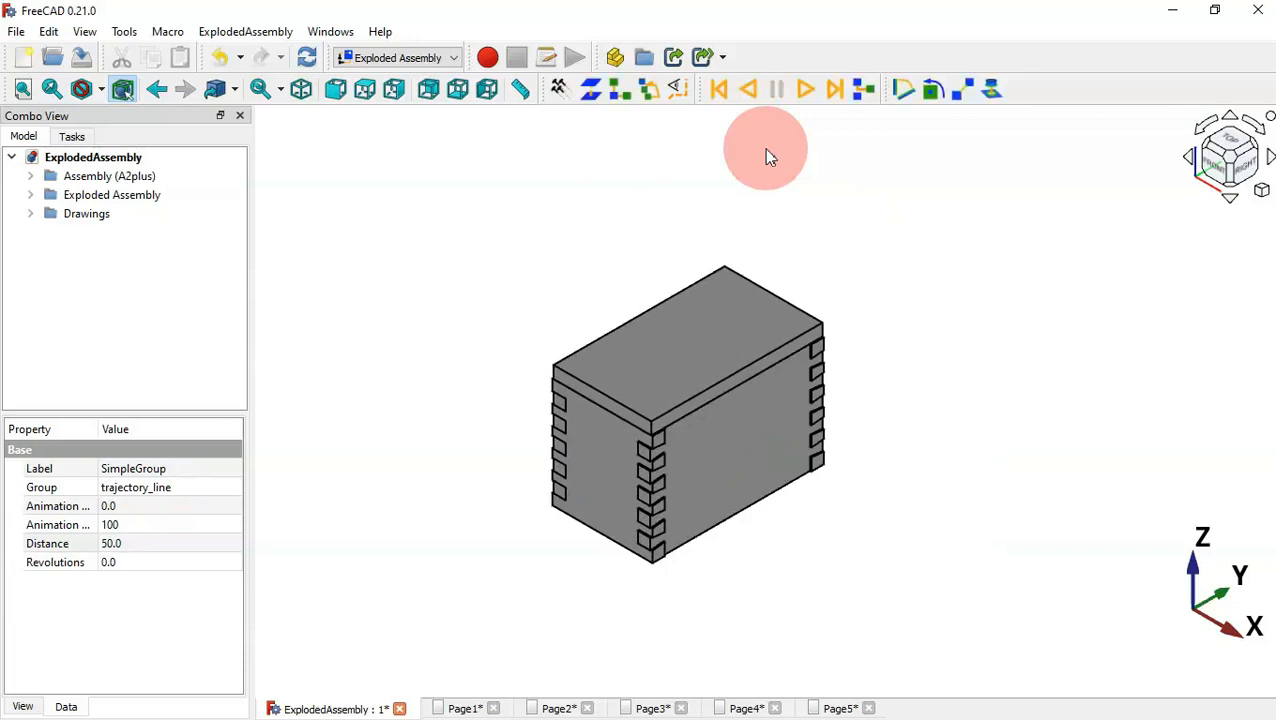
- Play the box assembly's explosion animation forward and in reverse to examine how its parts separate and fit together
click(800, 134)
click(835, 90)
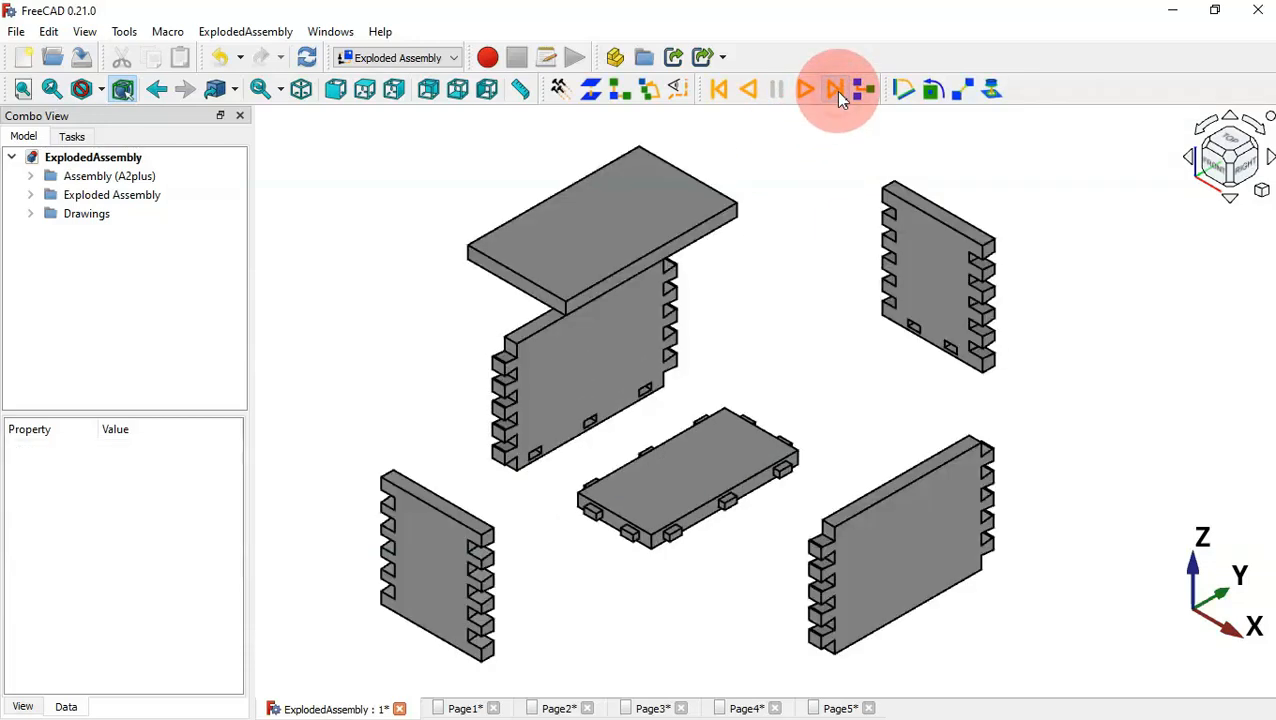
click(716, 94)
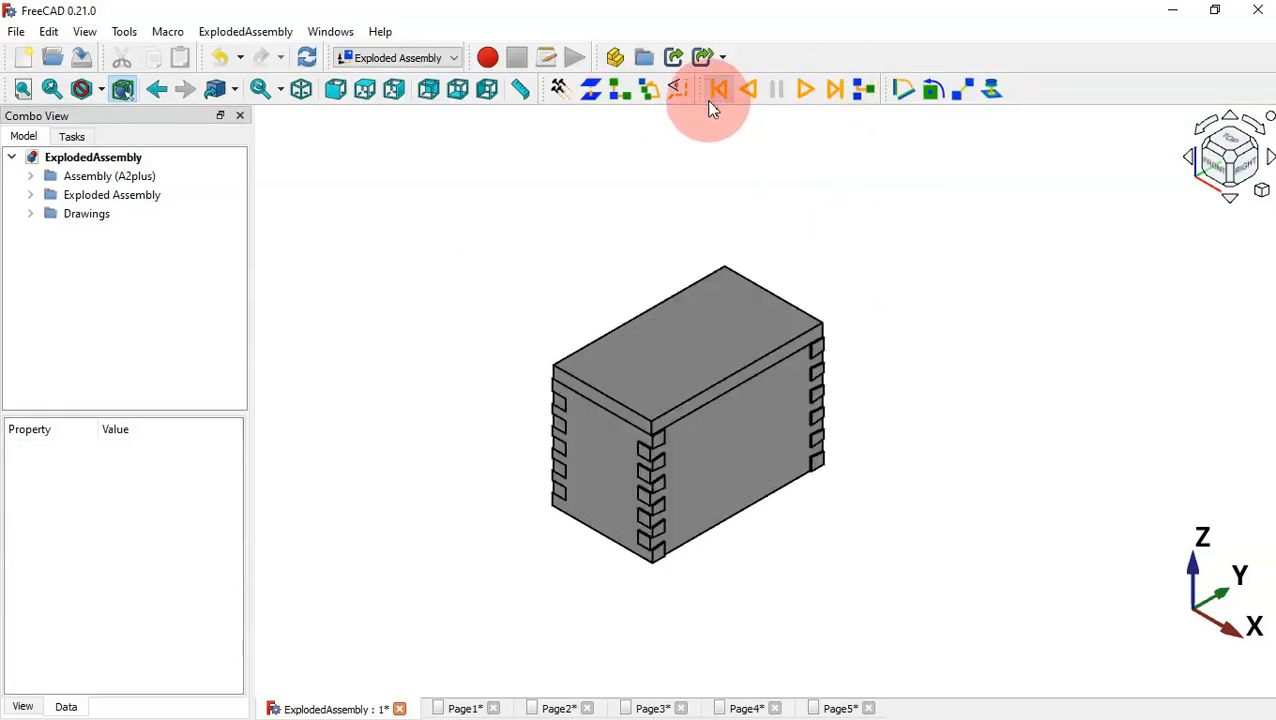
click(804, 91)
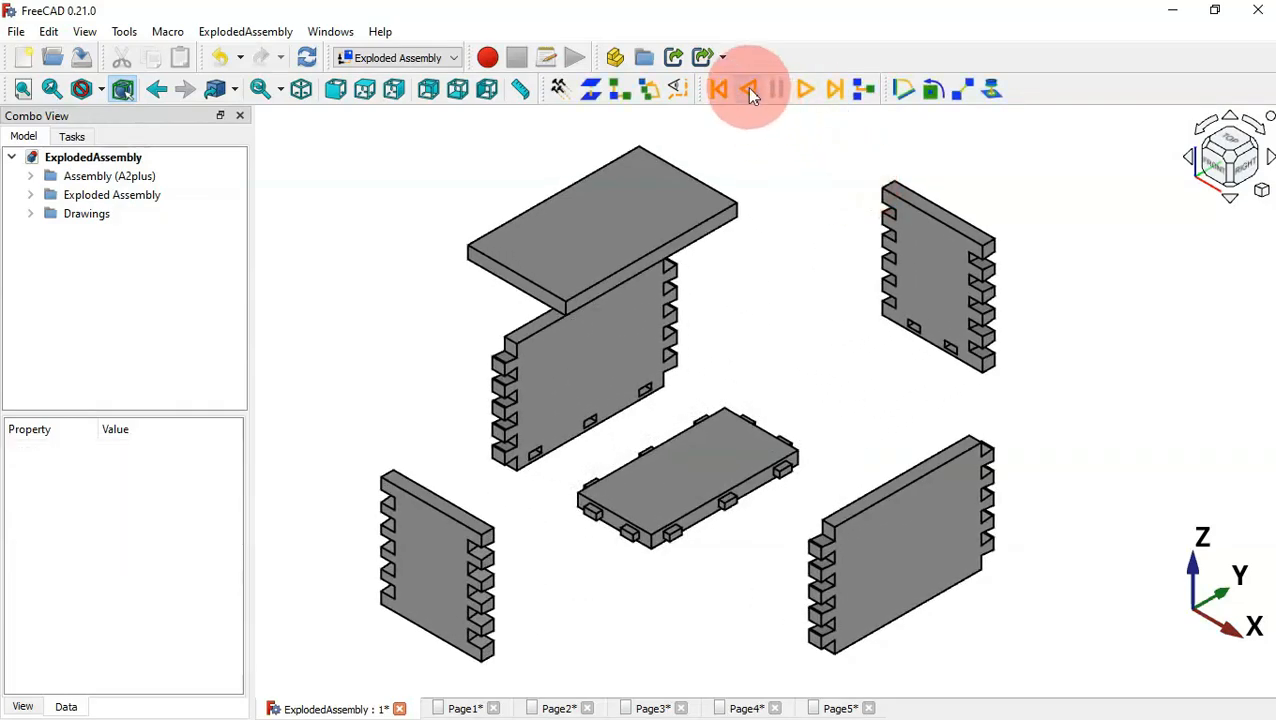
click(750, 90)
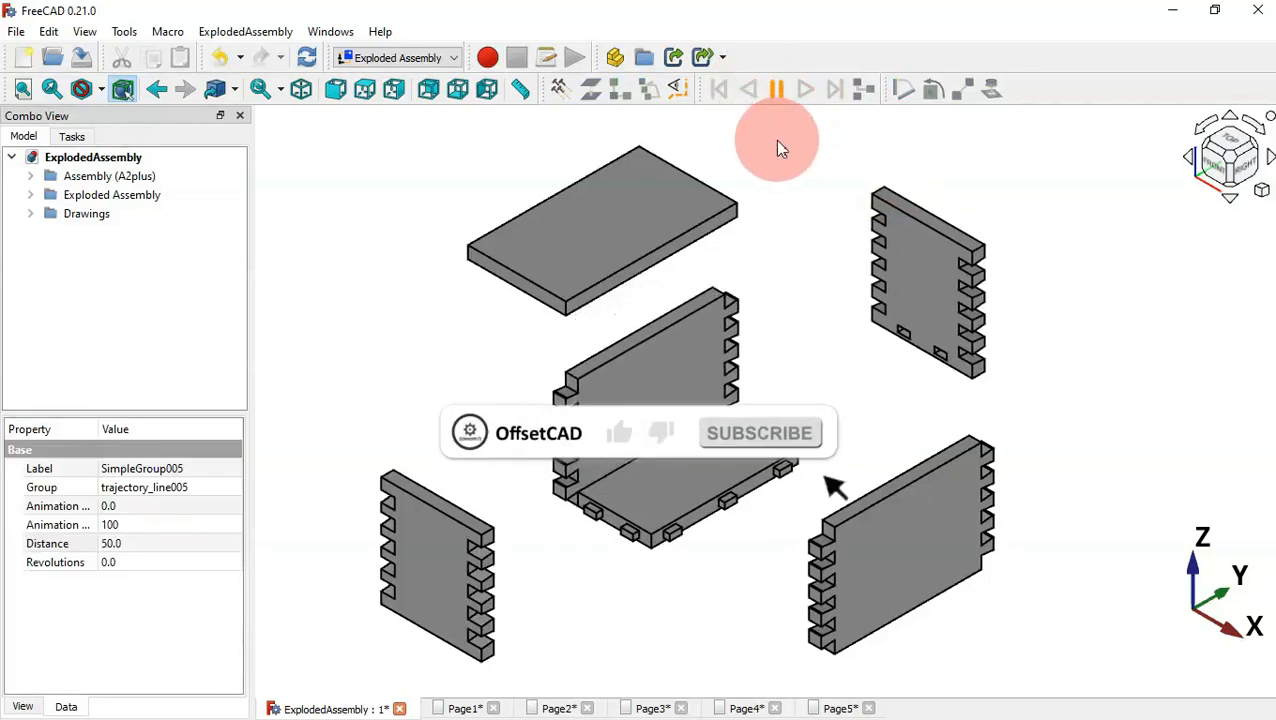
click(1070, 486)
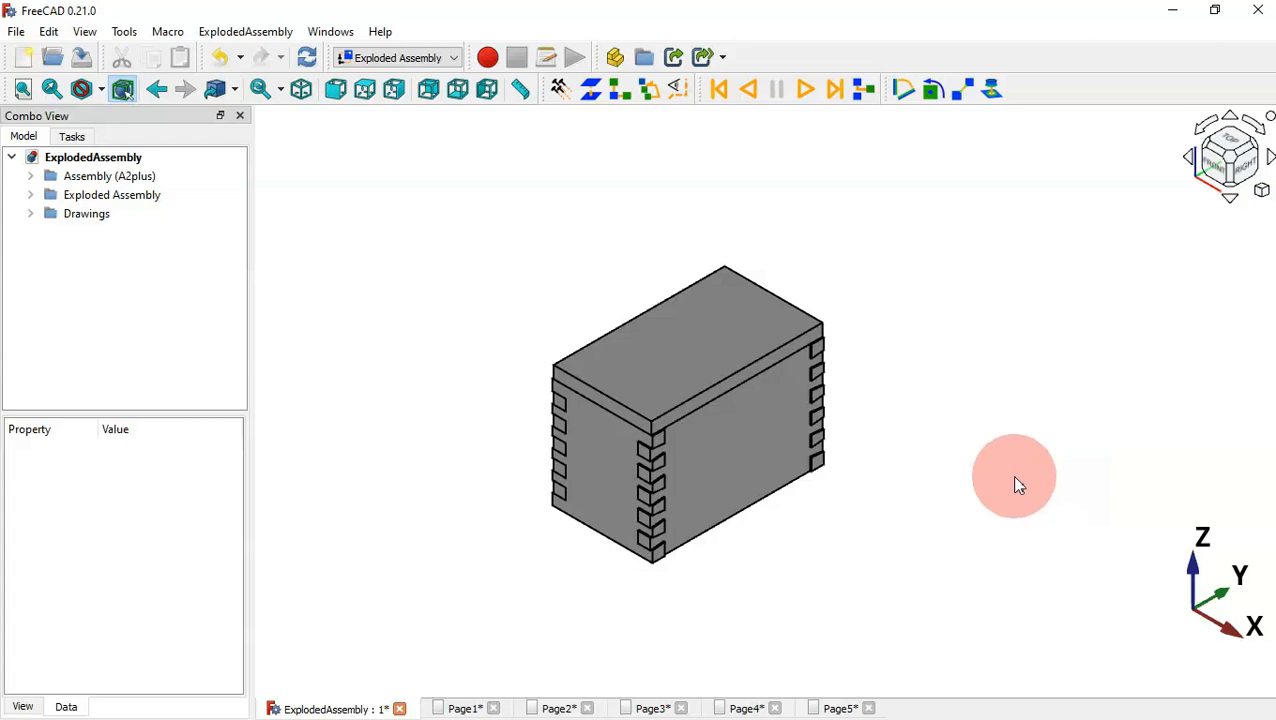
click(805, 89)
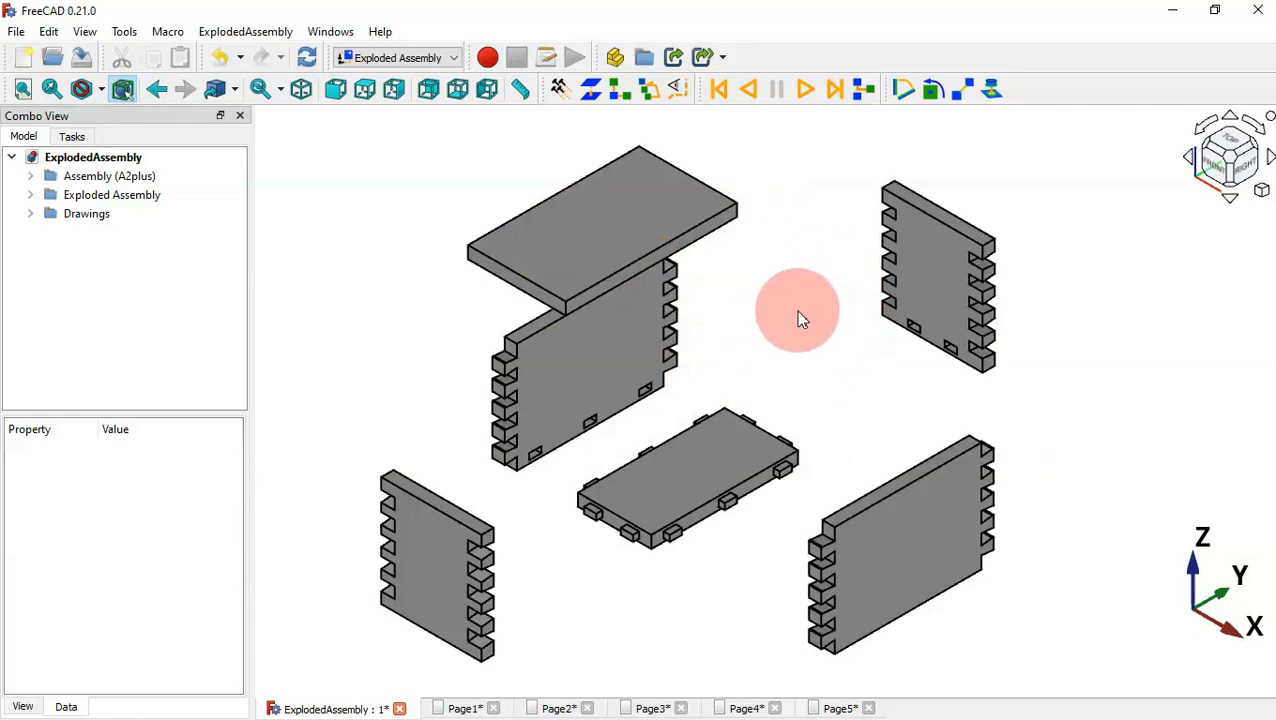
- Switch to the other FreeCAD window, create a new document and save it as Parts.FCStd
key(alt+Tab)
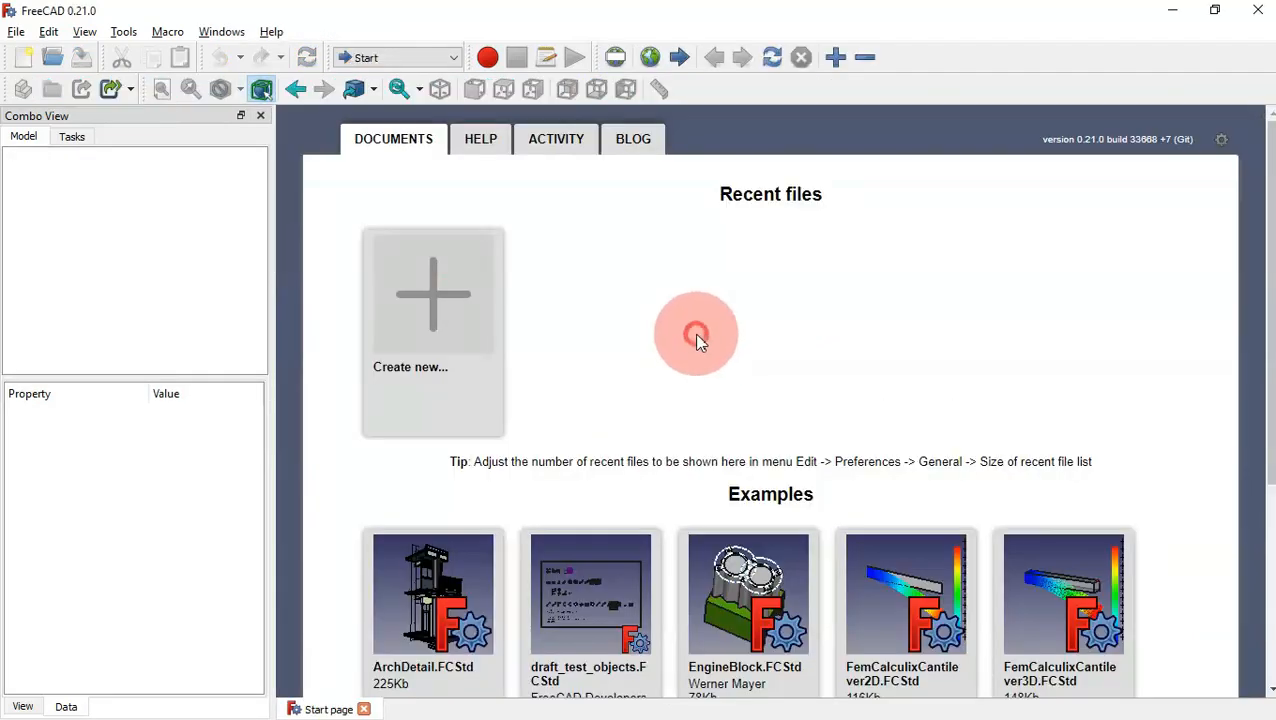
click(447, 304)
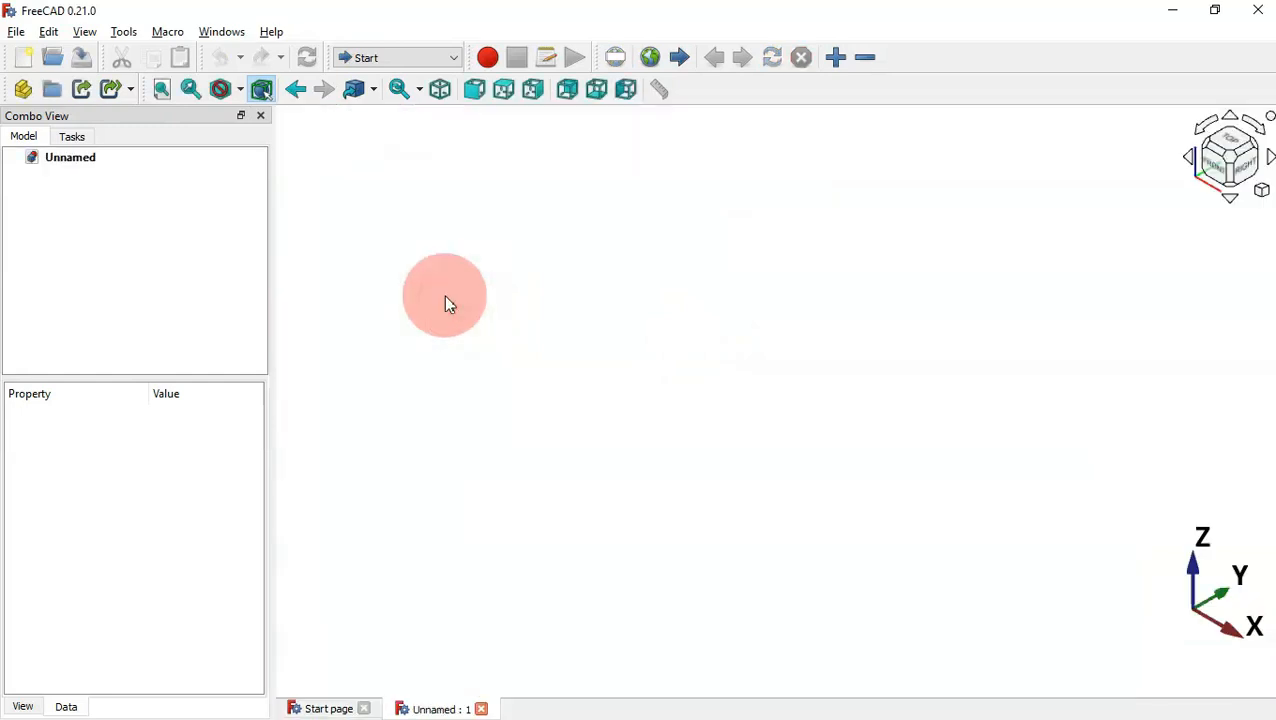
click(88, 65)
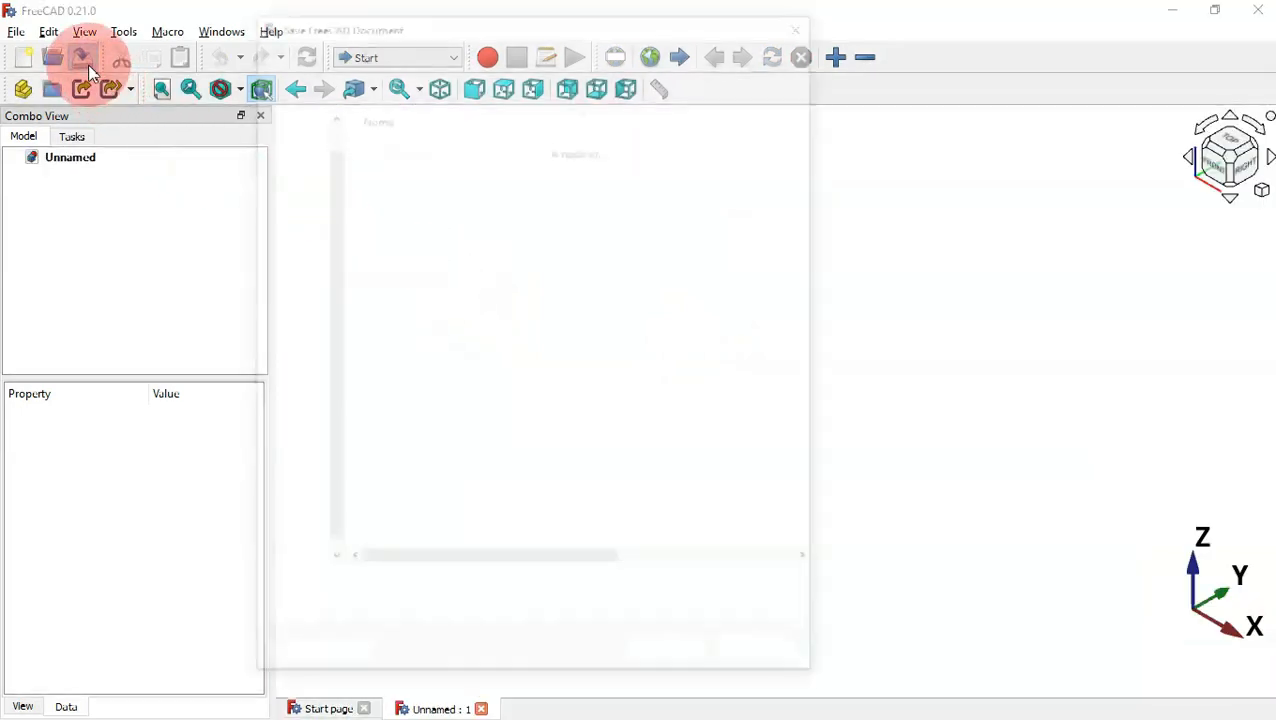
click(415, 148)
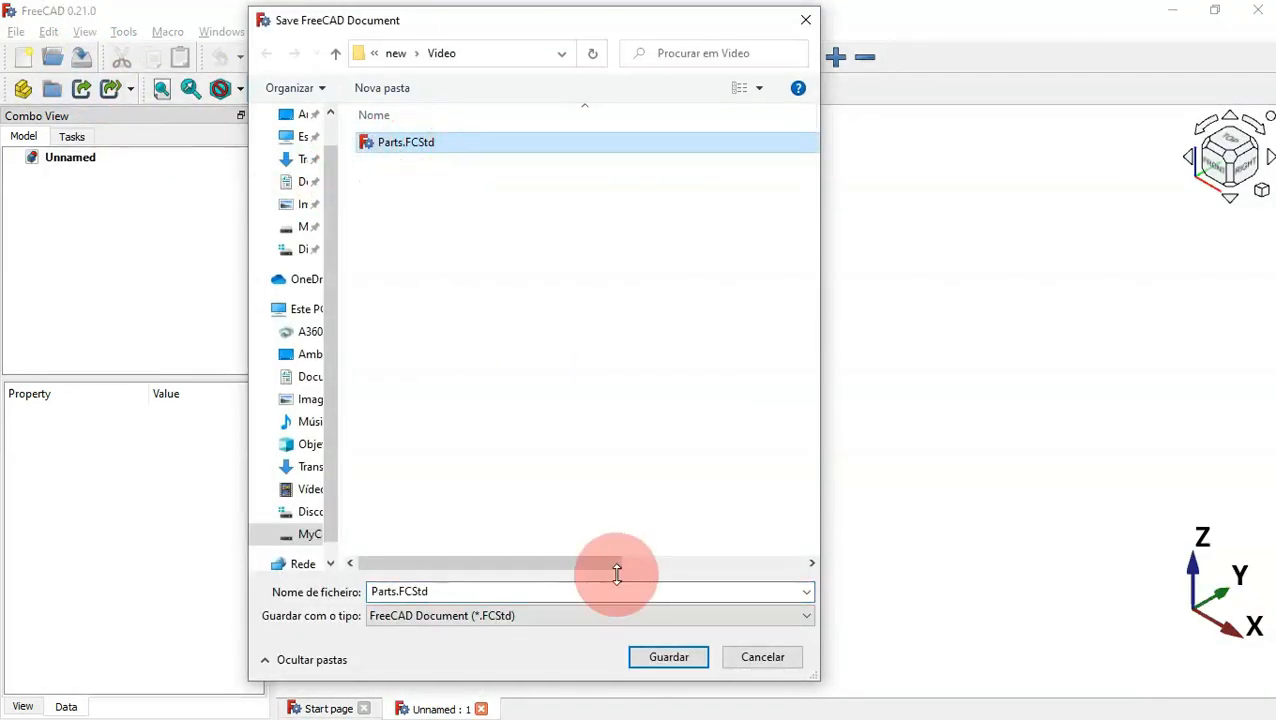
click(664, 656)
click(690, 373)
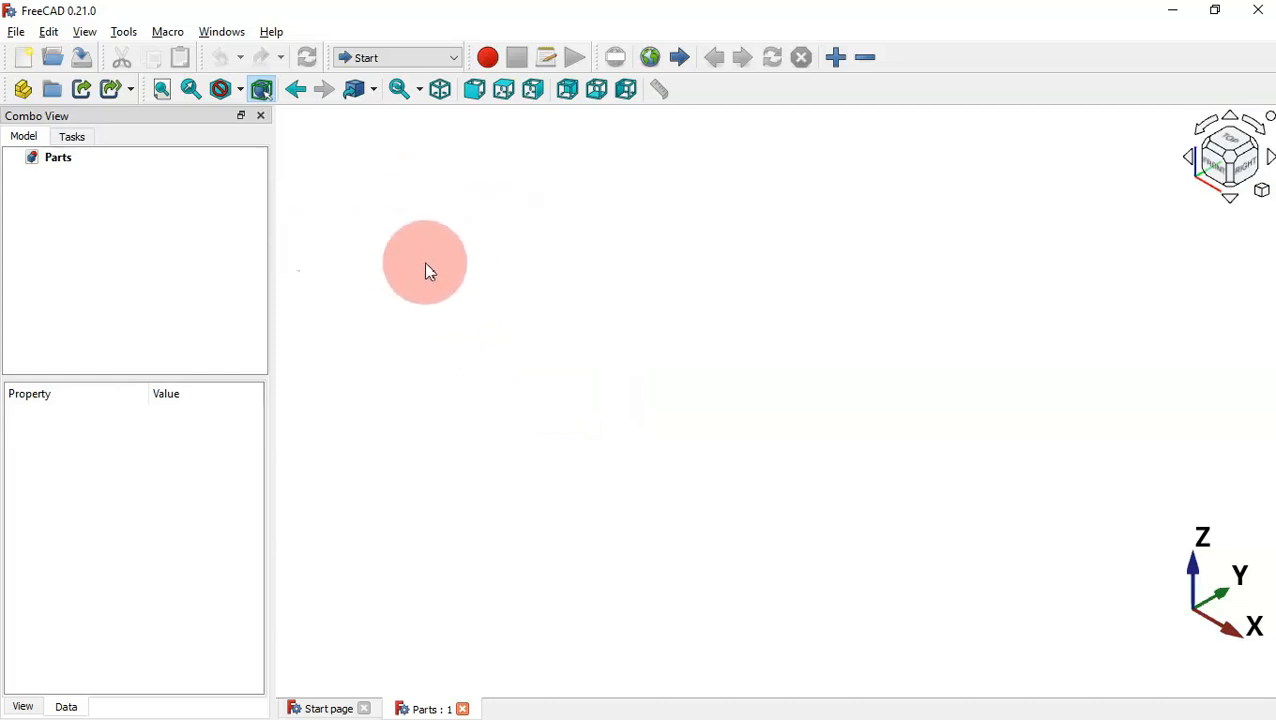
- Create a new body in the Part Design workbench and start a sketch in it
click(436, 57)
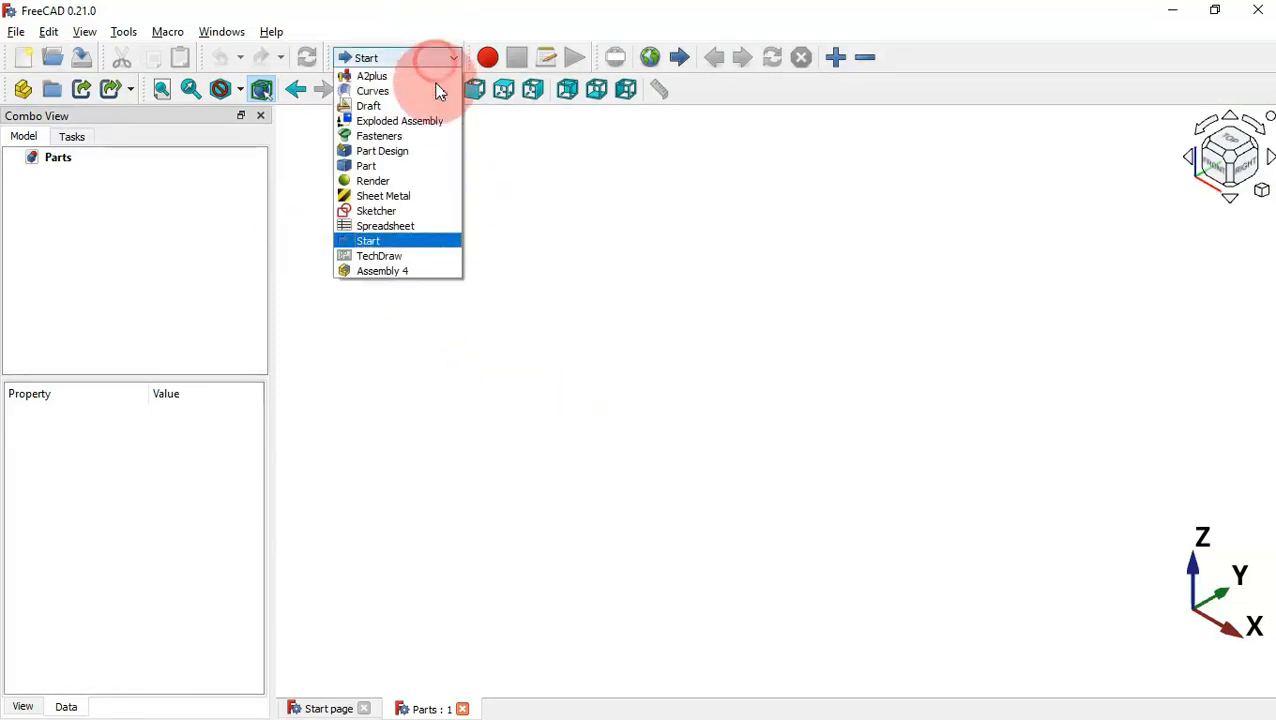
click(424, 152)
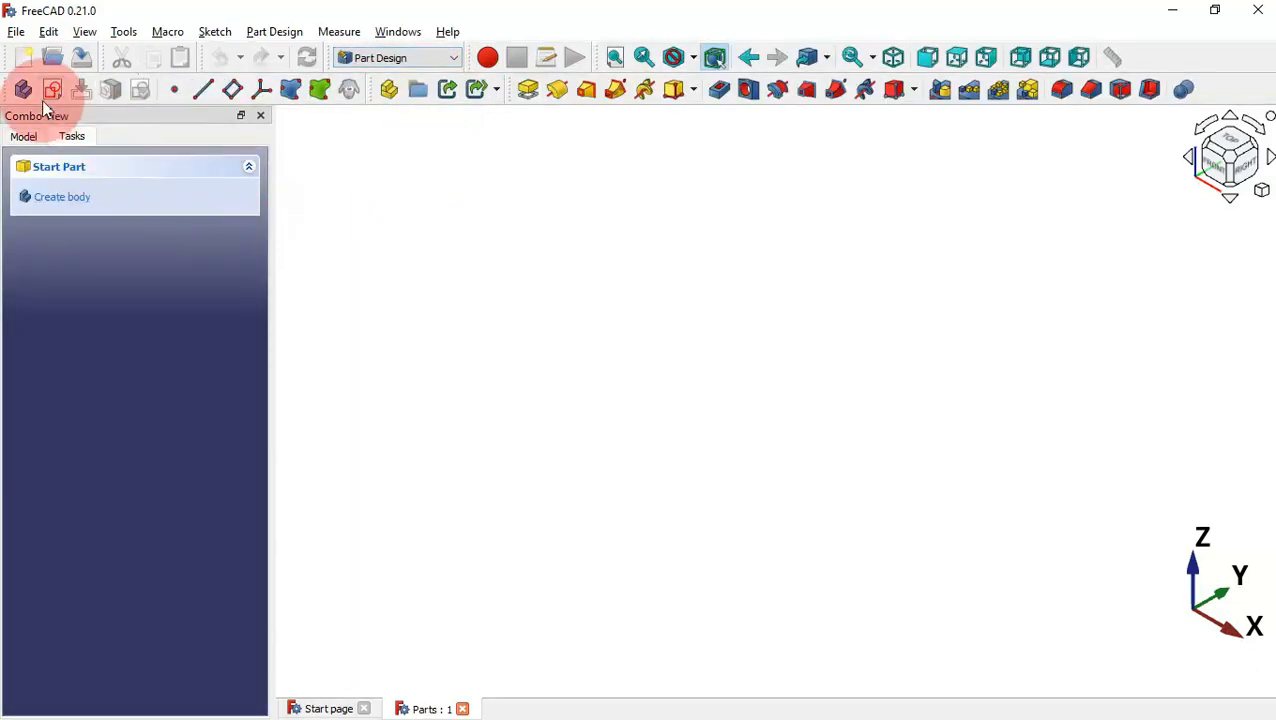
click(23, 89)
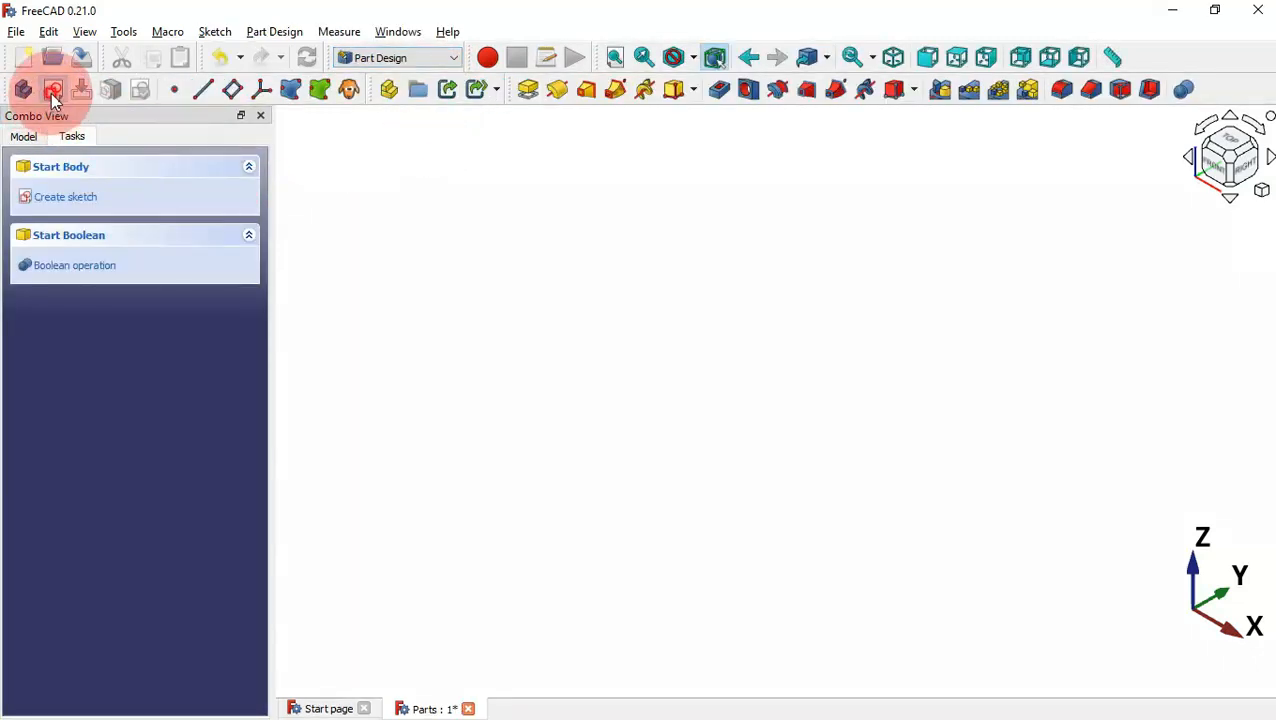
click(51, 93)
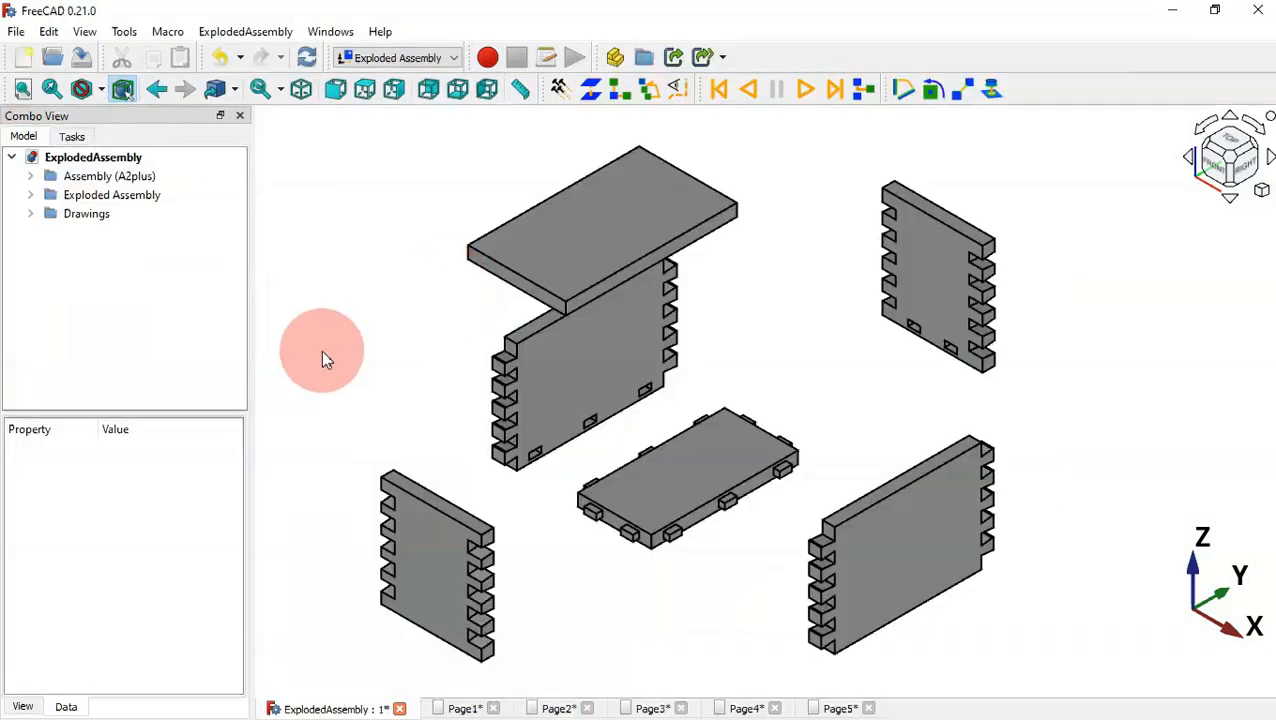
- Examine the numbered exploded drawing and the Part 1 sheet in the ExplodedAssembly document for the part's shape and dimensions
click(460, 708)
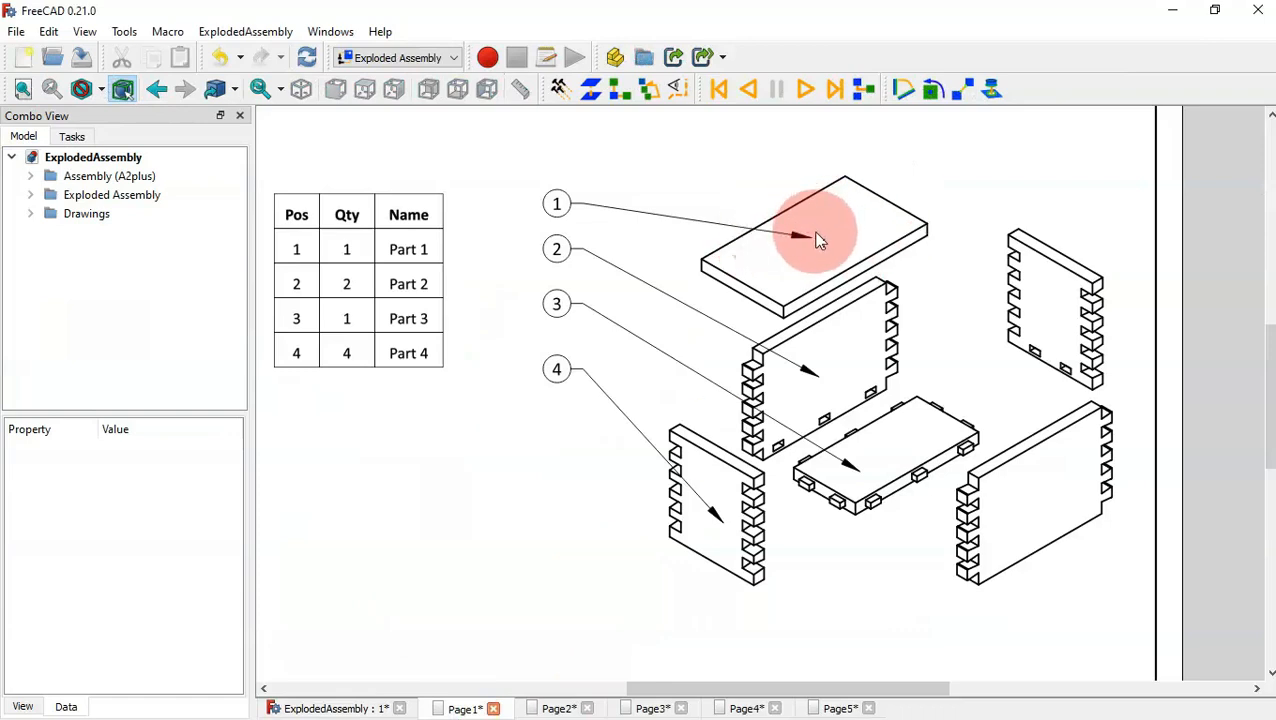
click(556, 708)
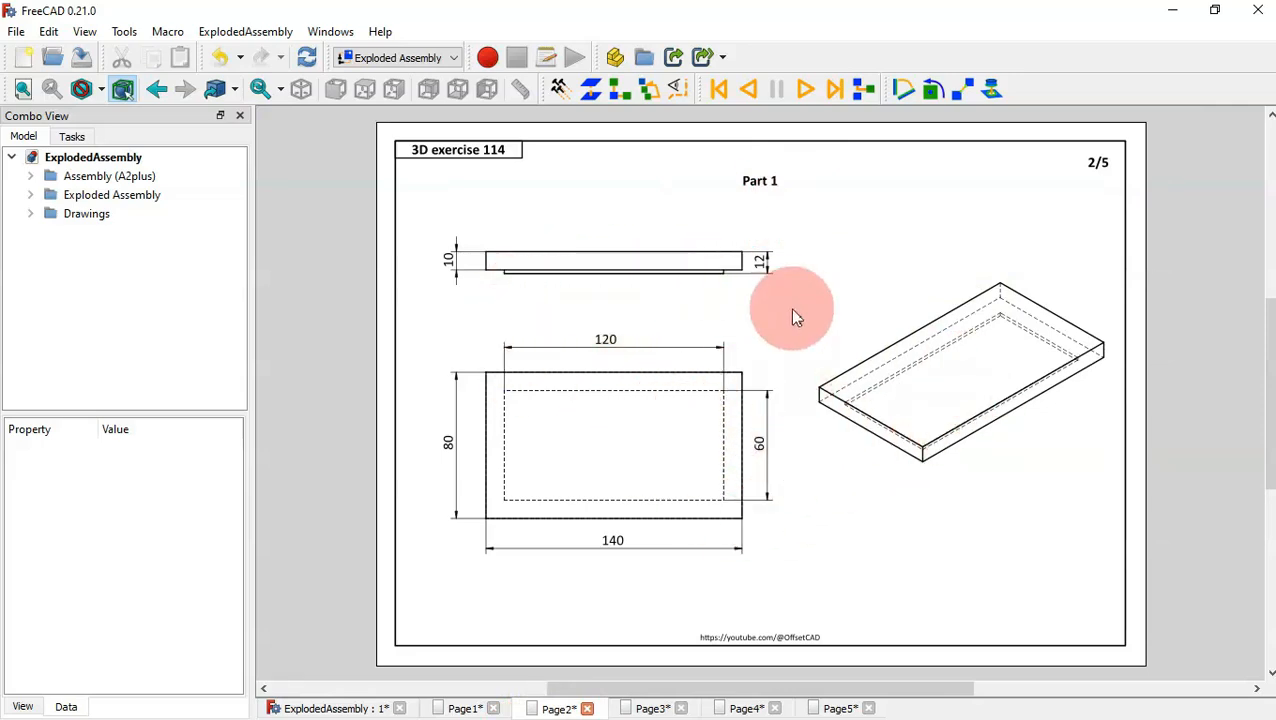
key(alt+Tab)
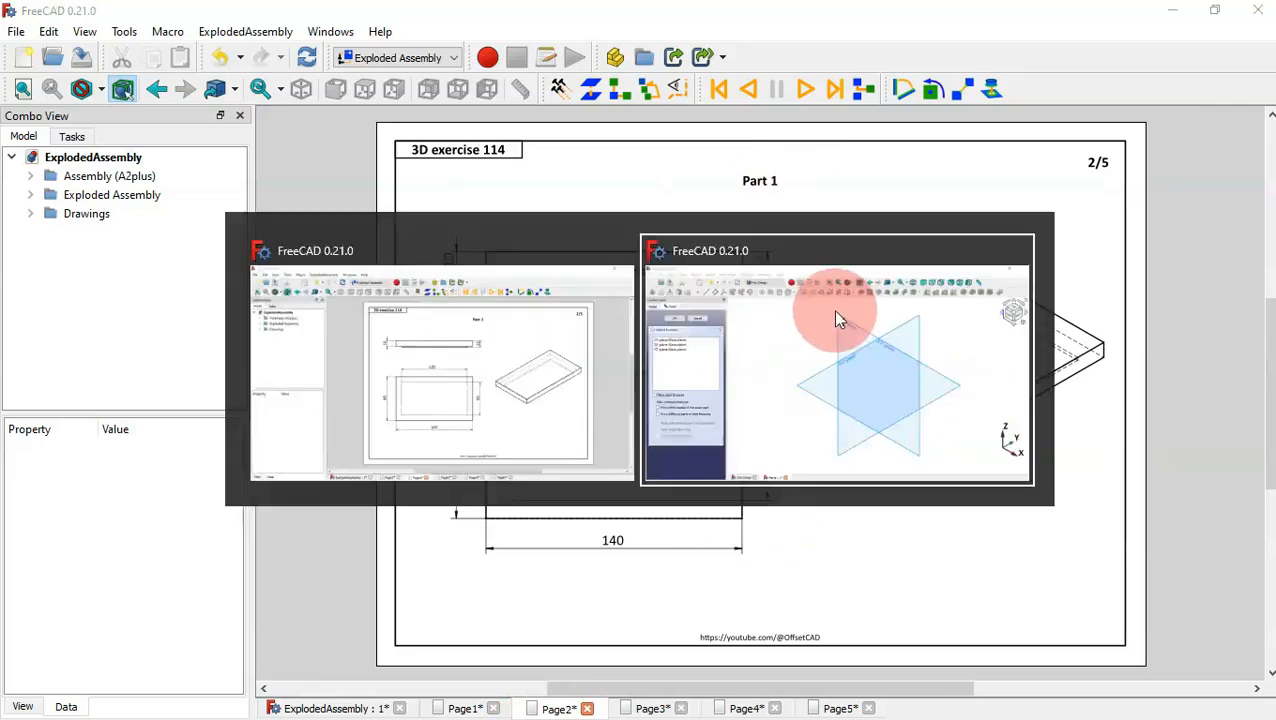
key(alt+Tab)
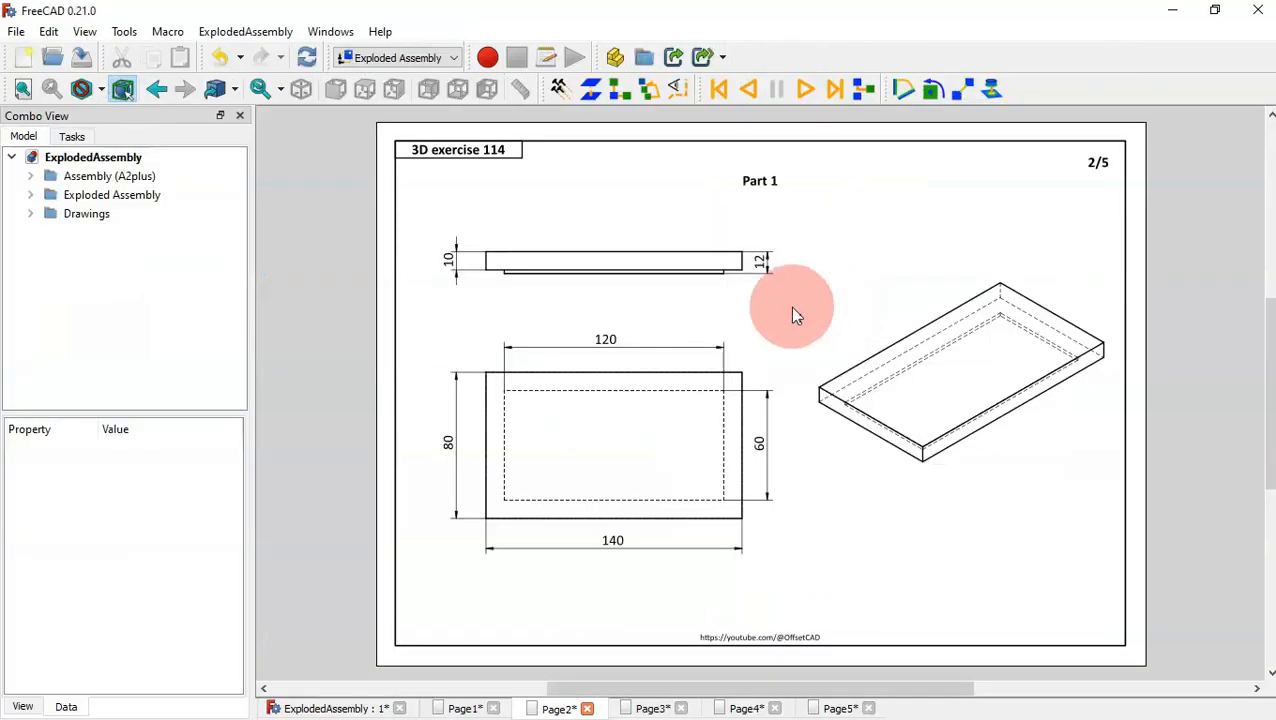
key(alt+Tab)
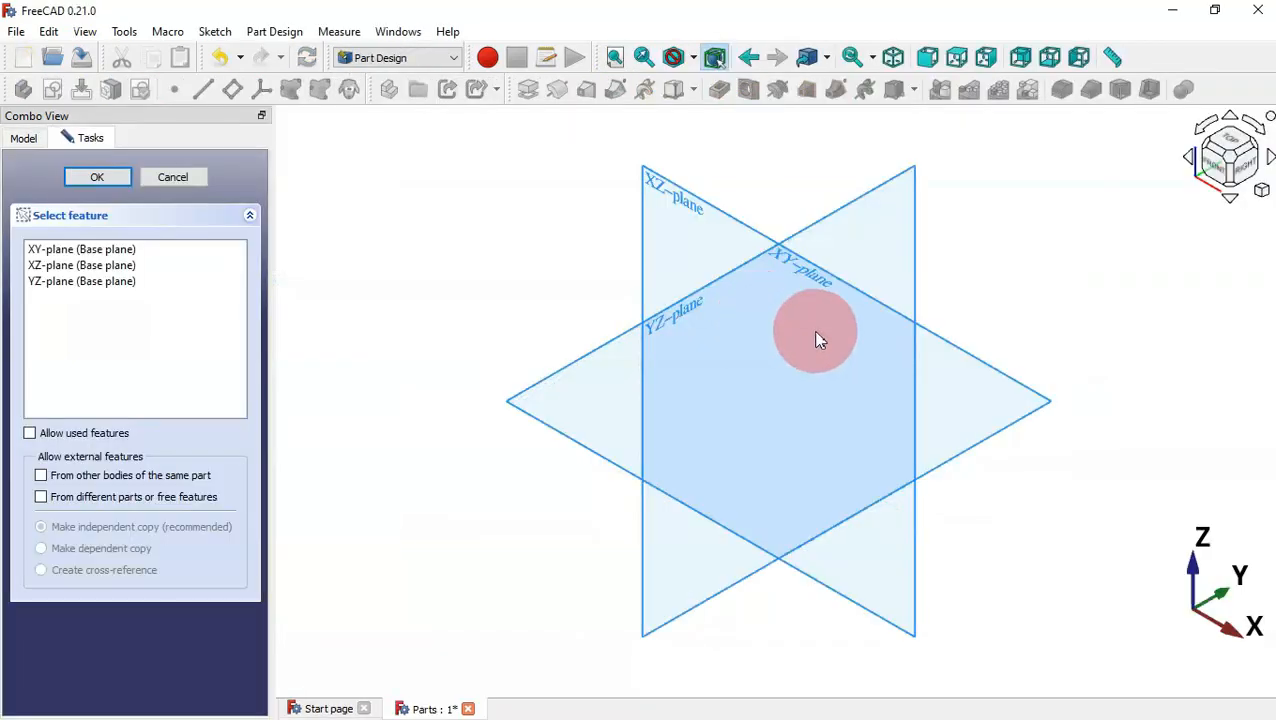
- Sketch a rectangle about 243 mm wide on the XY plane, centered on the origin
click(942, 342)
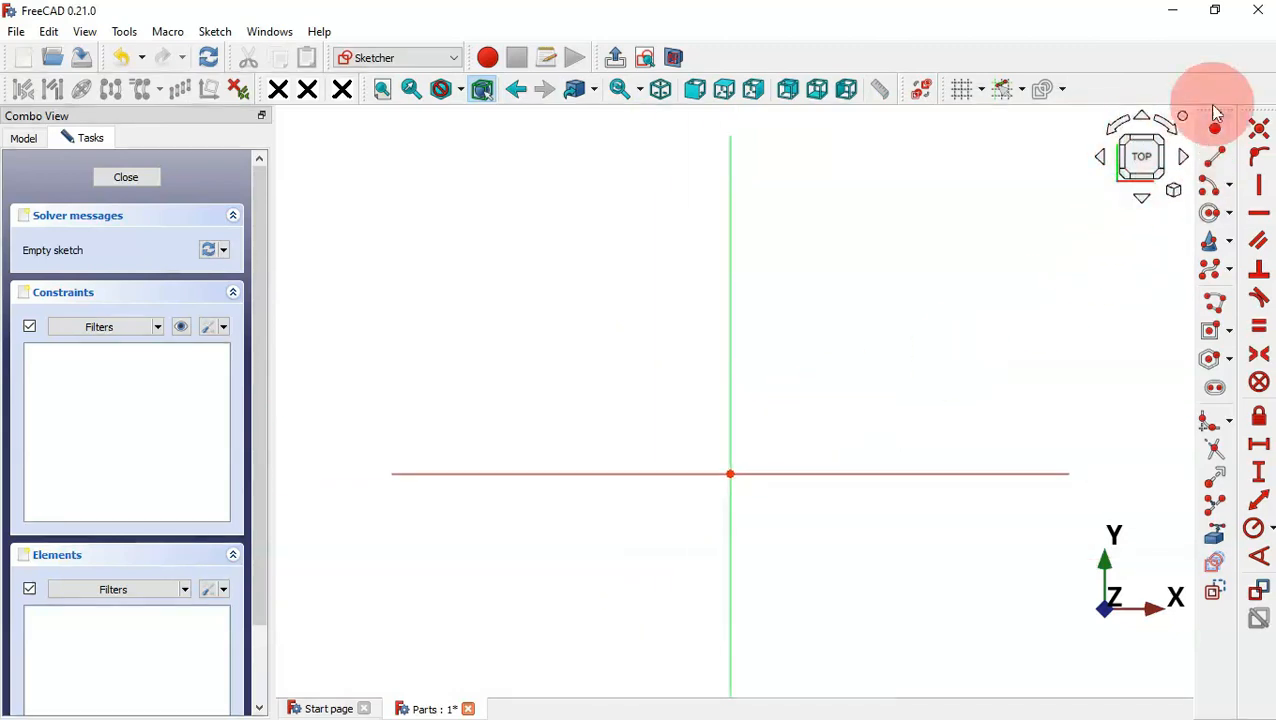
click(1231, 336)
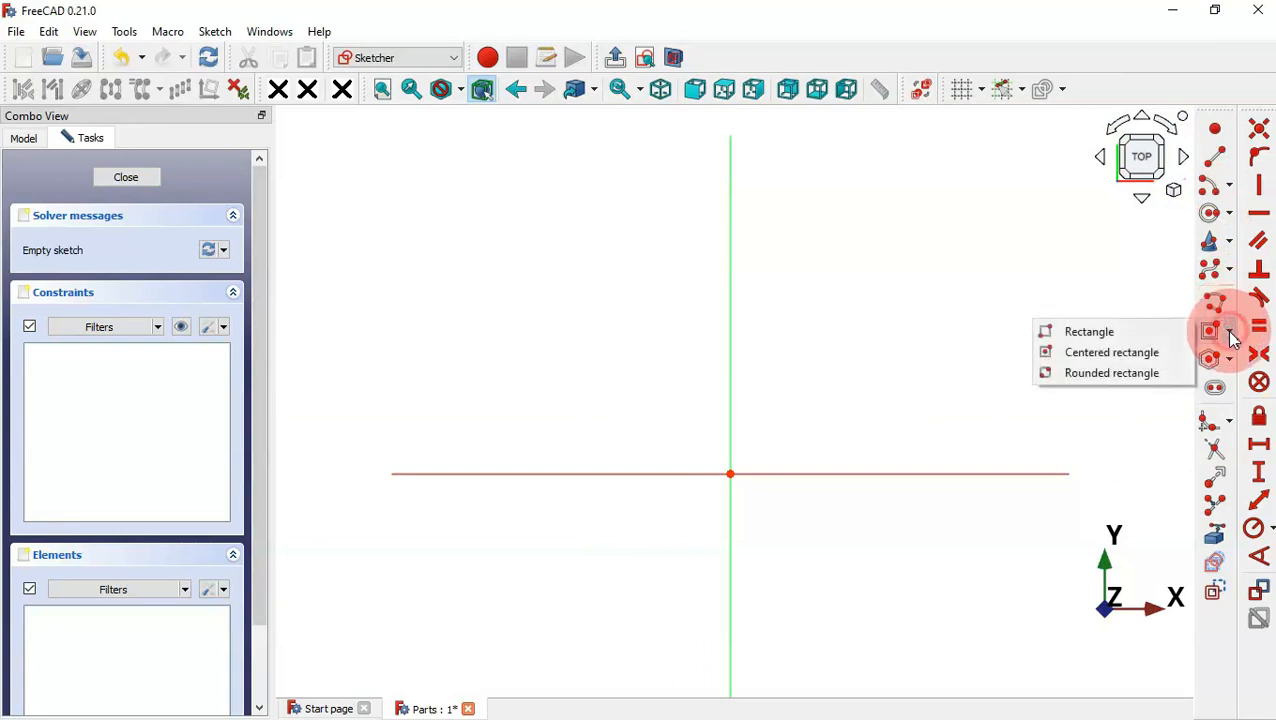
click(1112, 354)
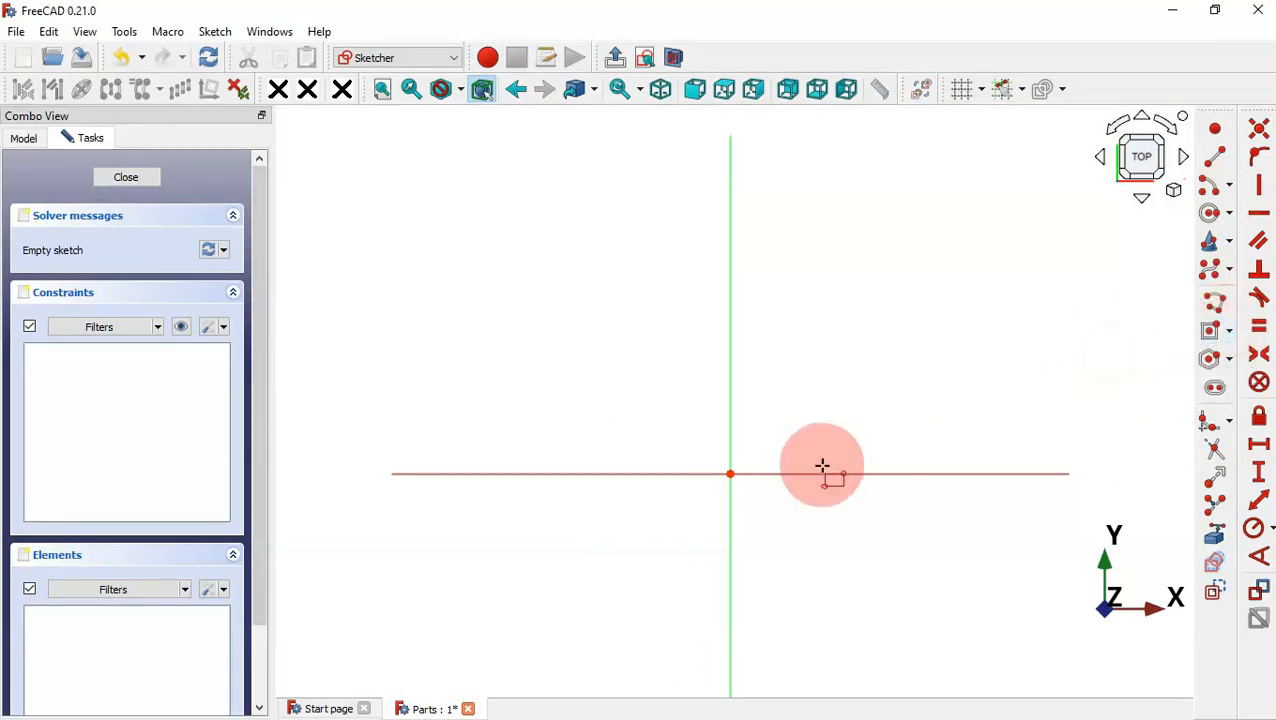
click(730, 473)
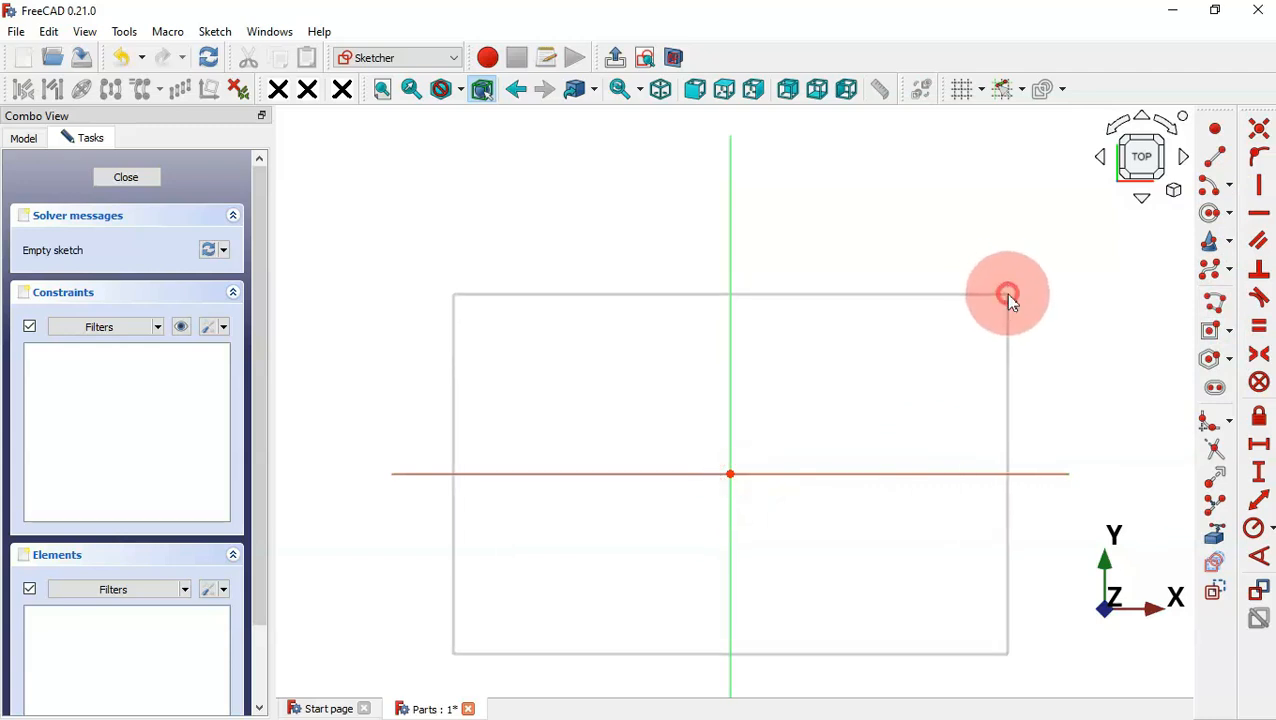
click(1008, 294)
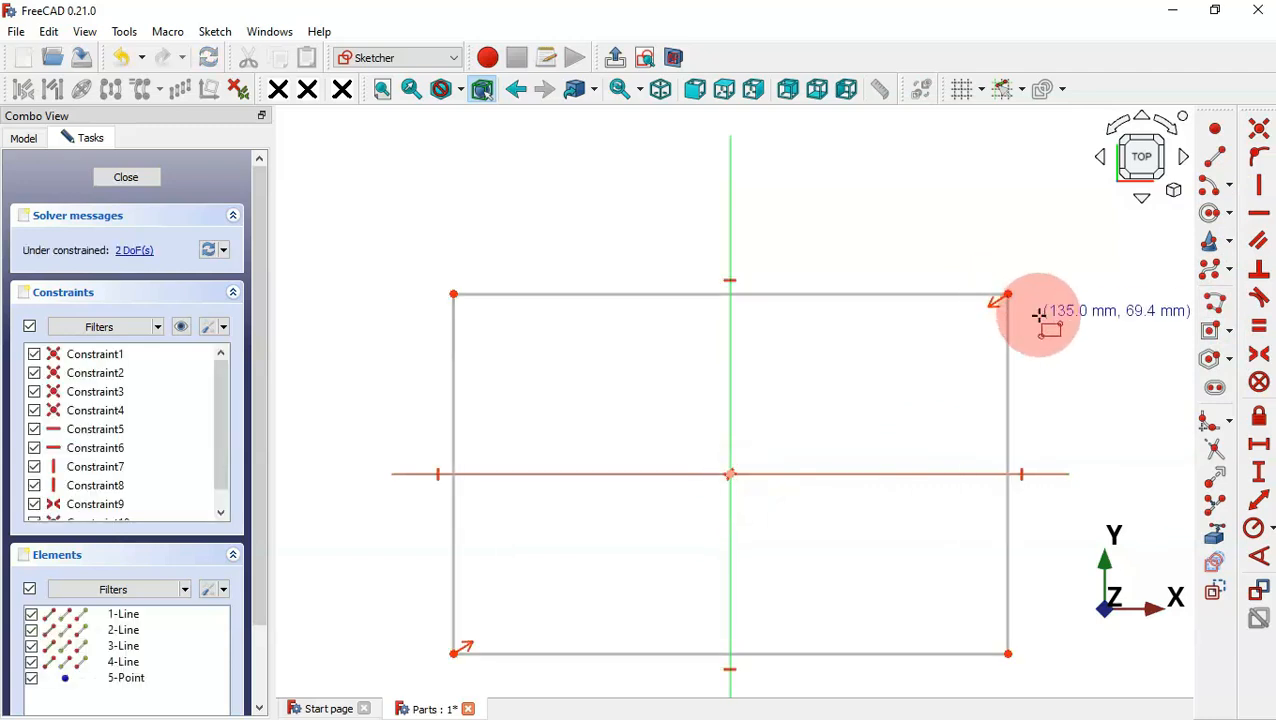
- Constrain the rectangle to 140 mm wide and 80 mm high, following the Part 1 drawing
click(1254, 503)
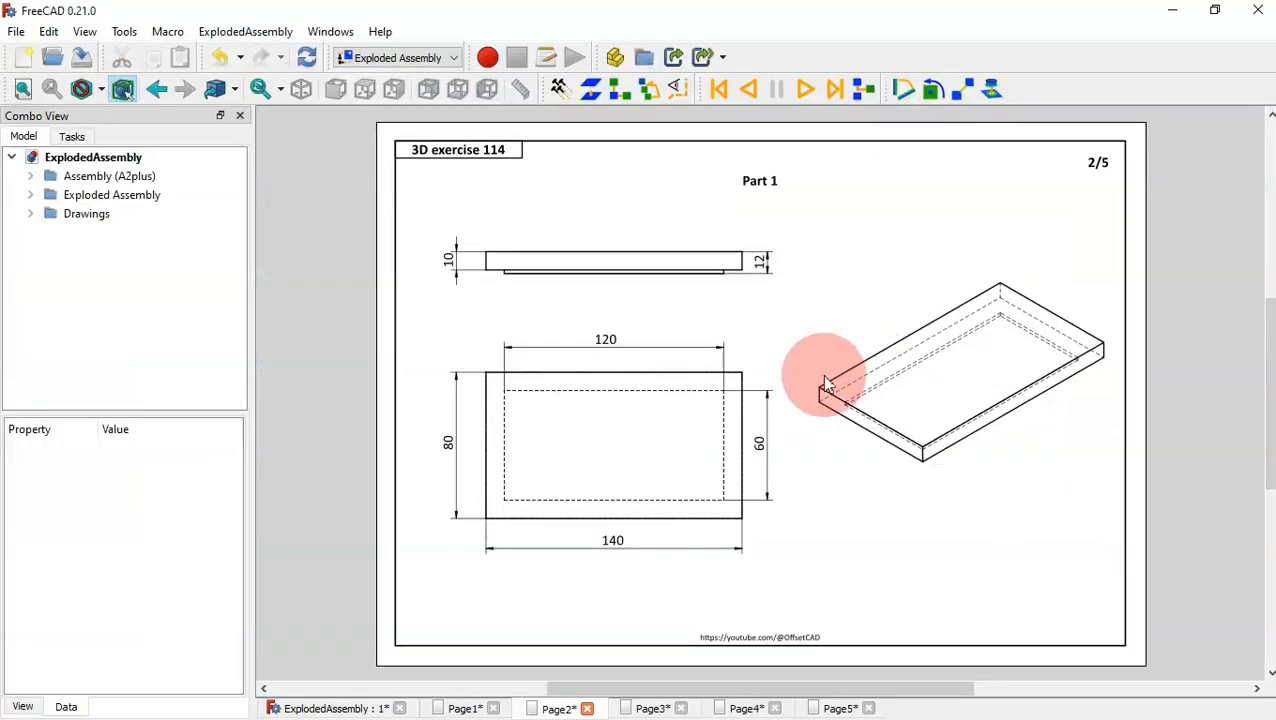
scroll(688, 455, up, 3)
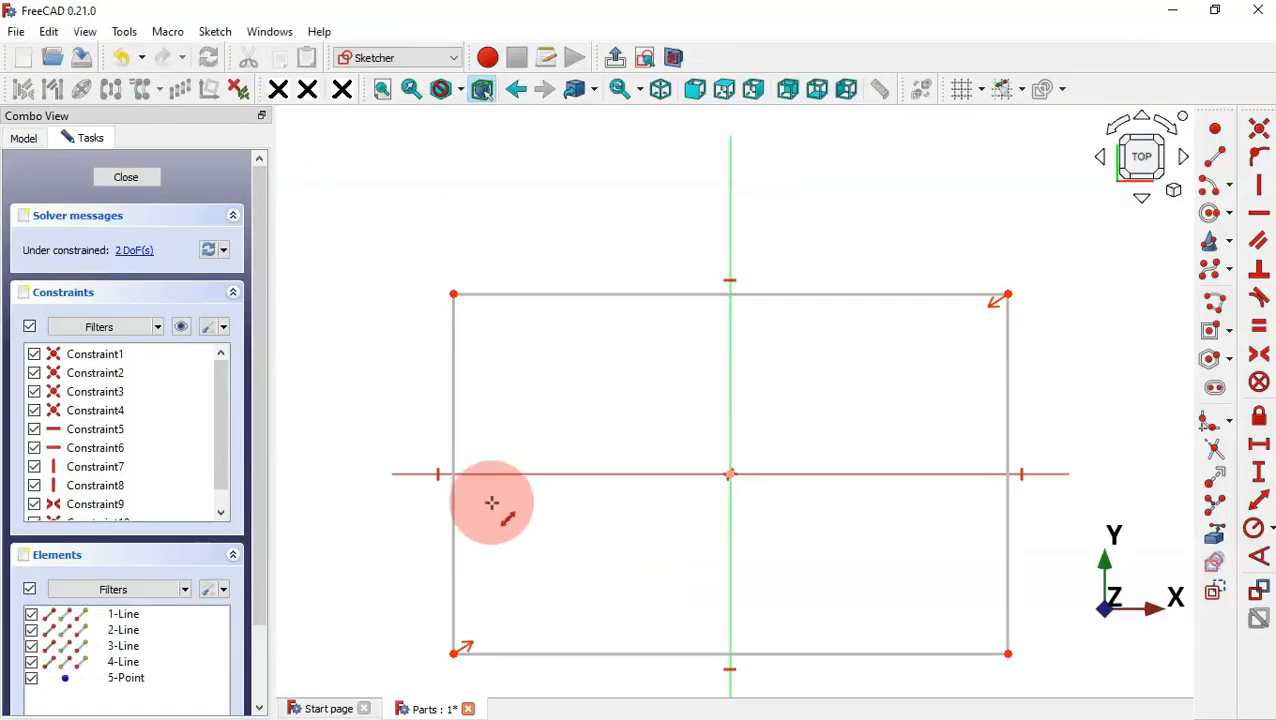
click(847, 295)
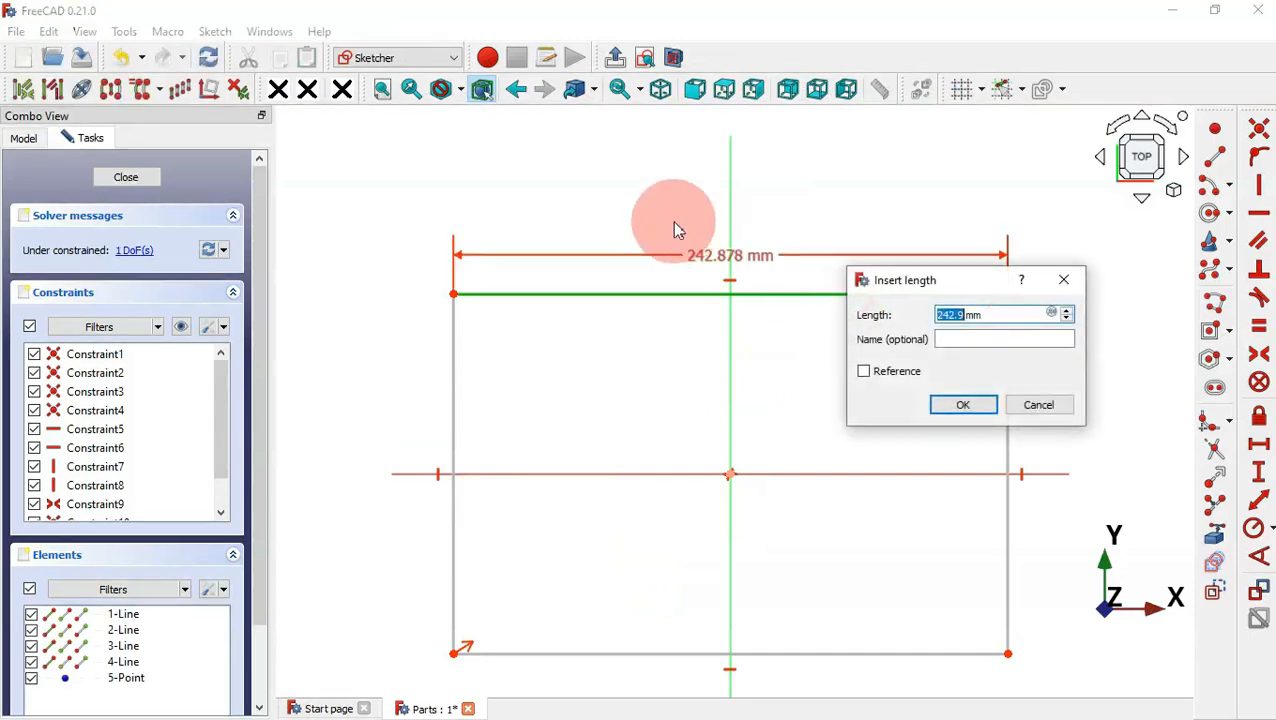
text(140)
key(Return)
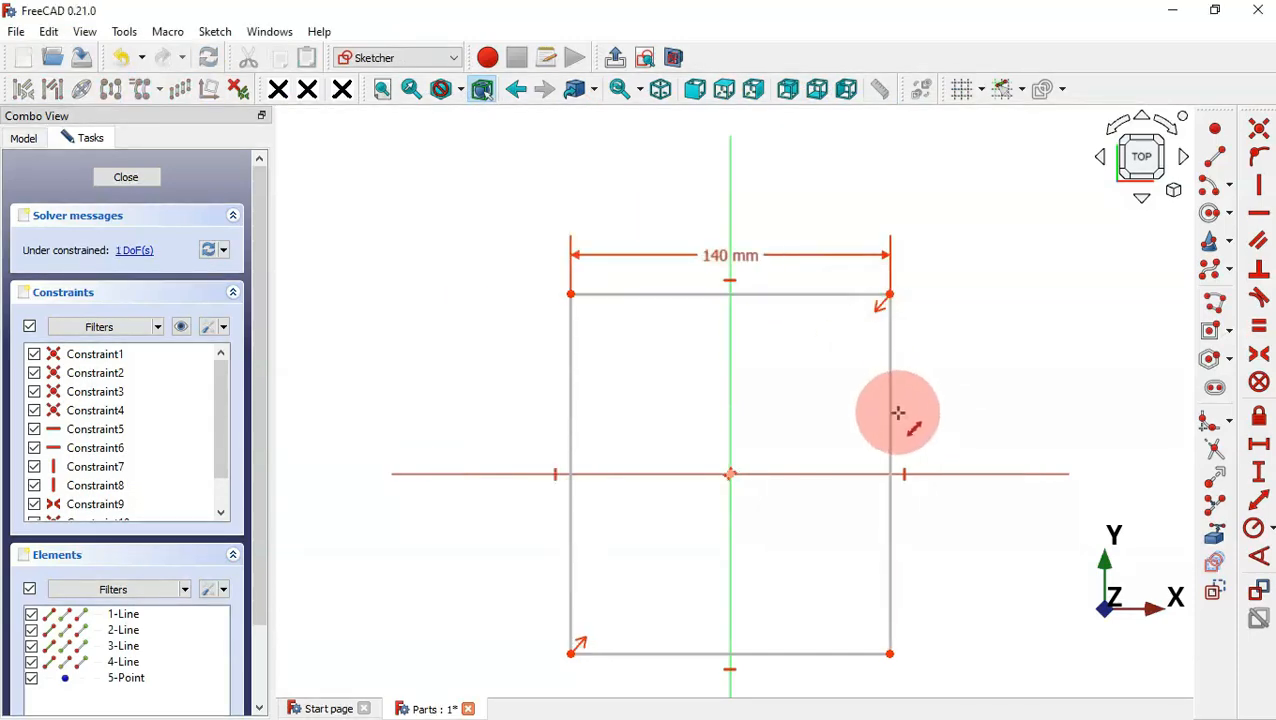
click(888, 407)
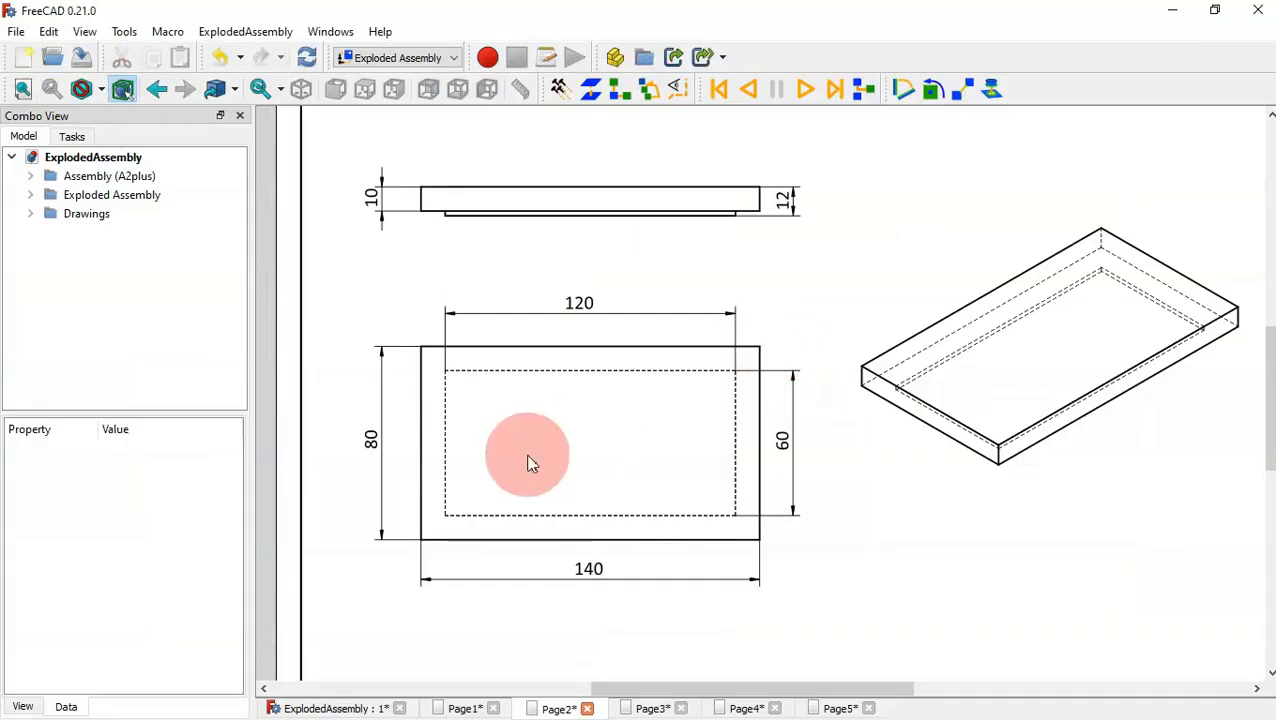
text(80)
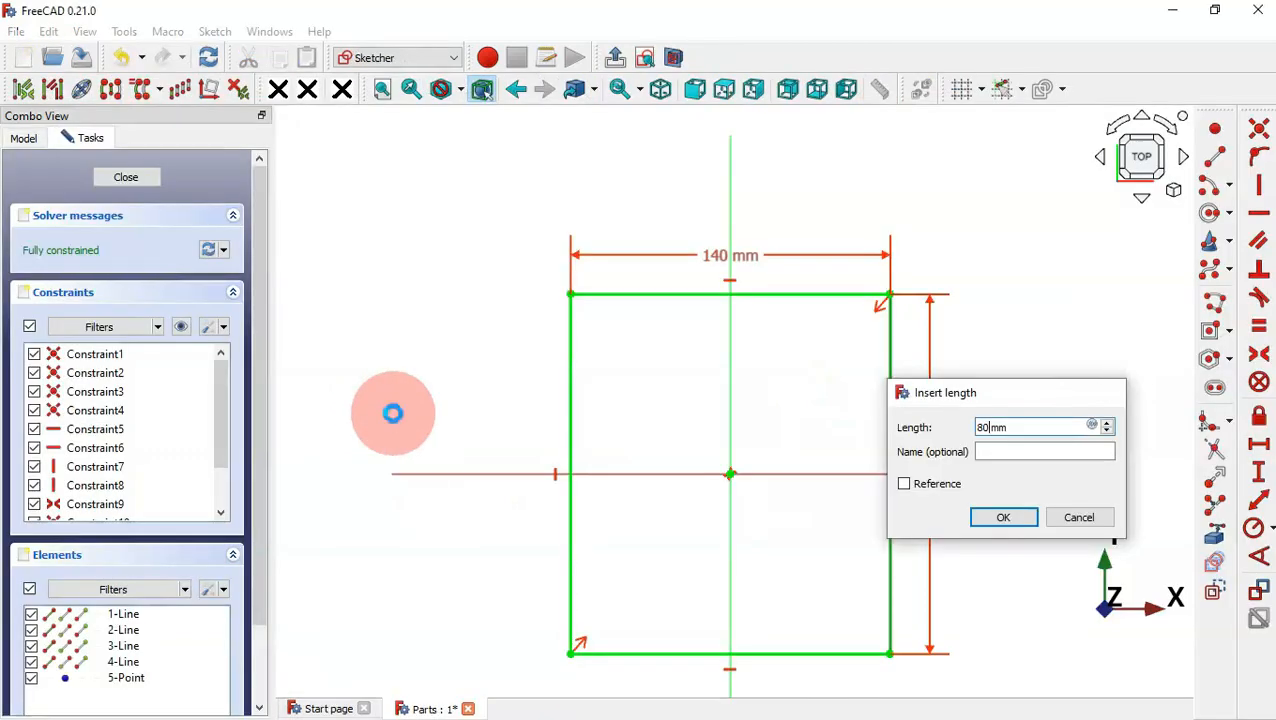
key(Return)
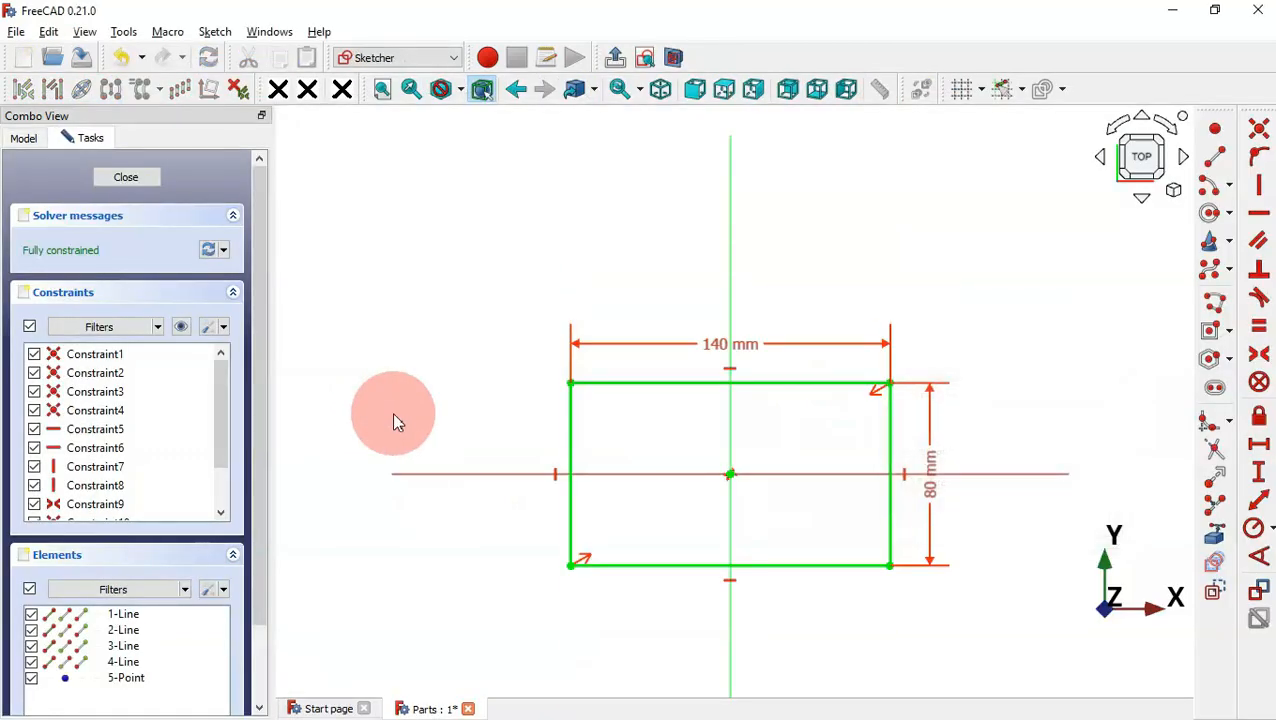
- Close the rectangle sketch and pad it 10 mm along the sketch normal
key(Escape)
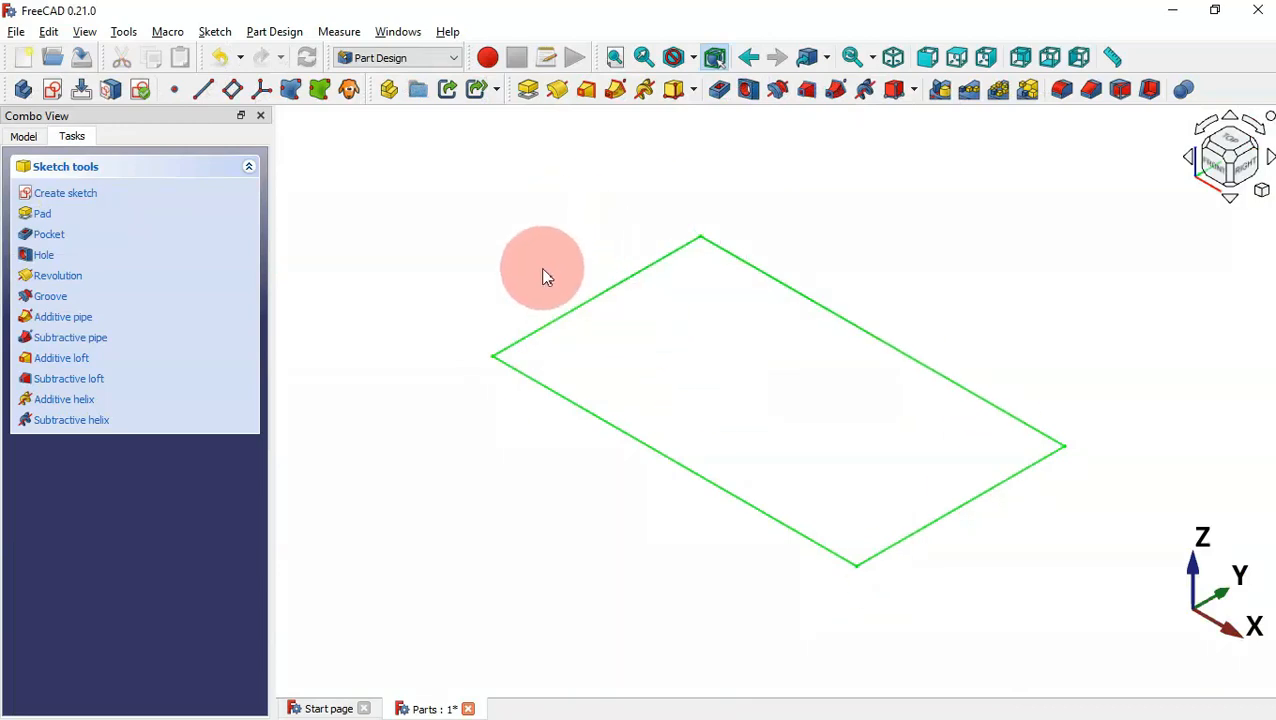
click(528, 89)
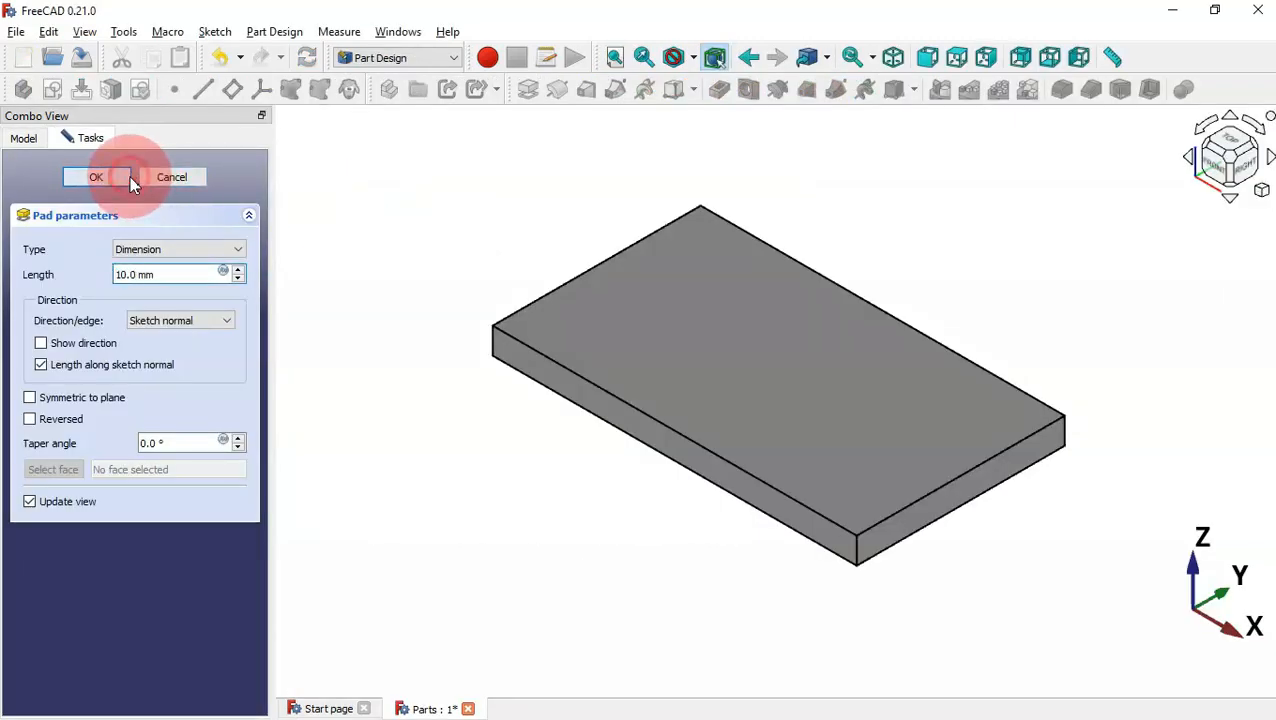
click(130, 177)
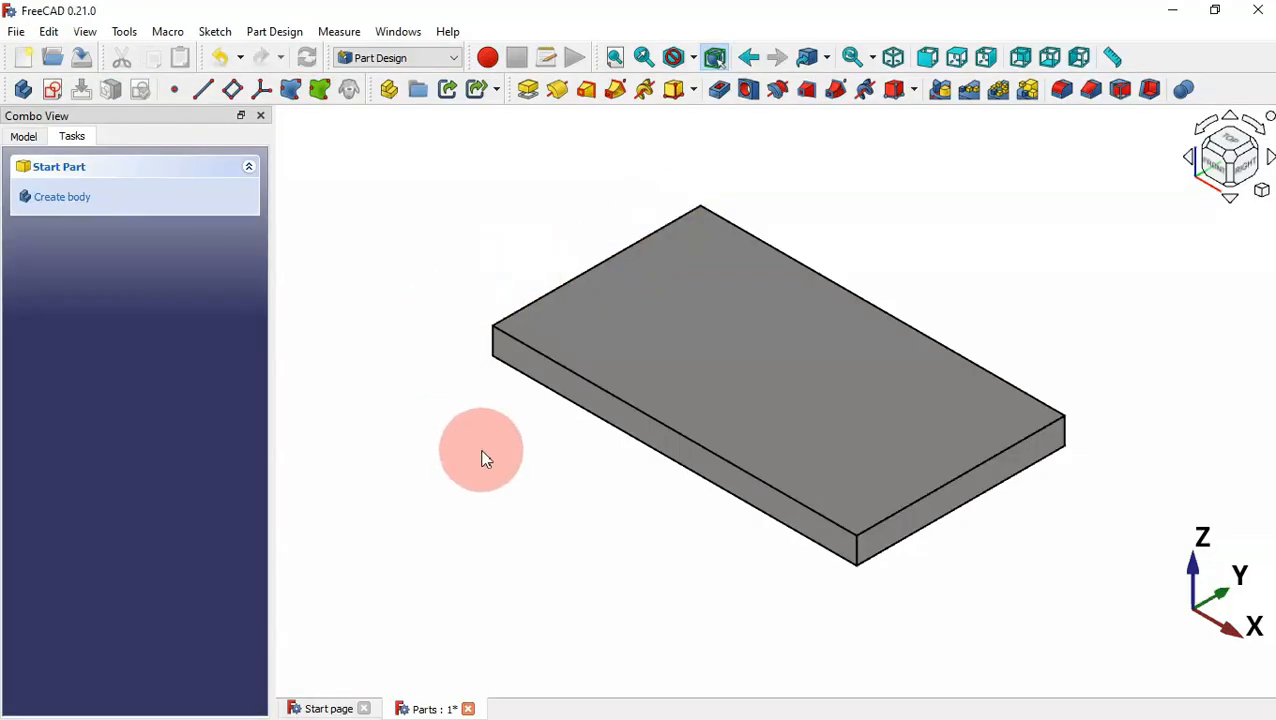
- Sketch a rectangle about 91 by 54 mm on the plate's upper face, centered on the origin
click(760, 375)
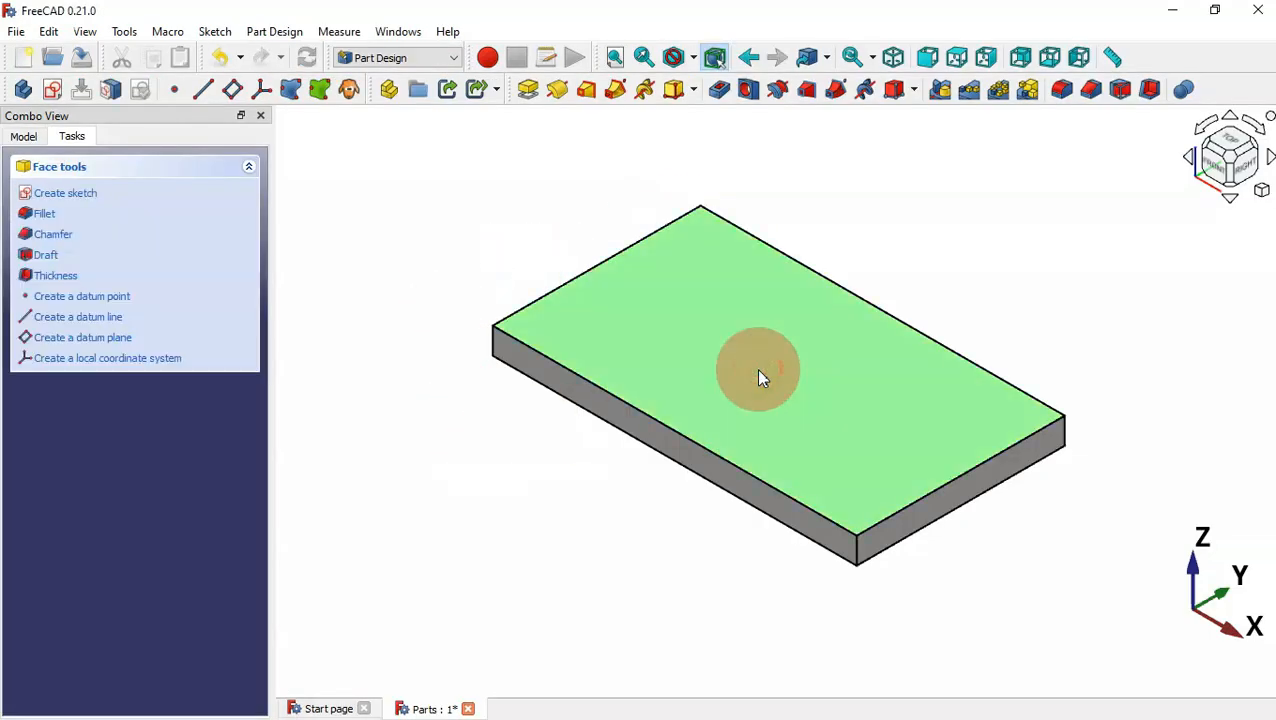
click(54, 91)
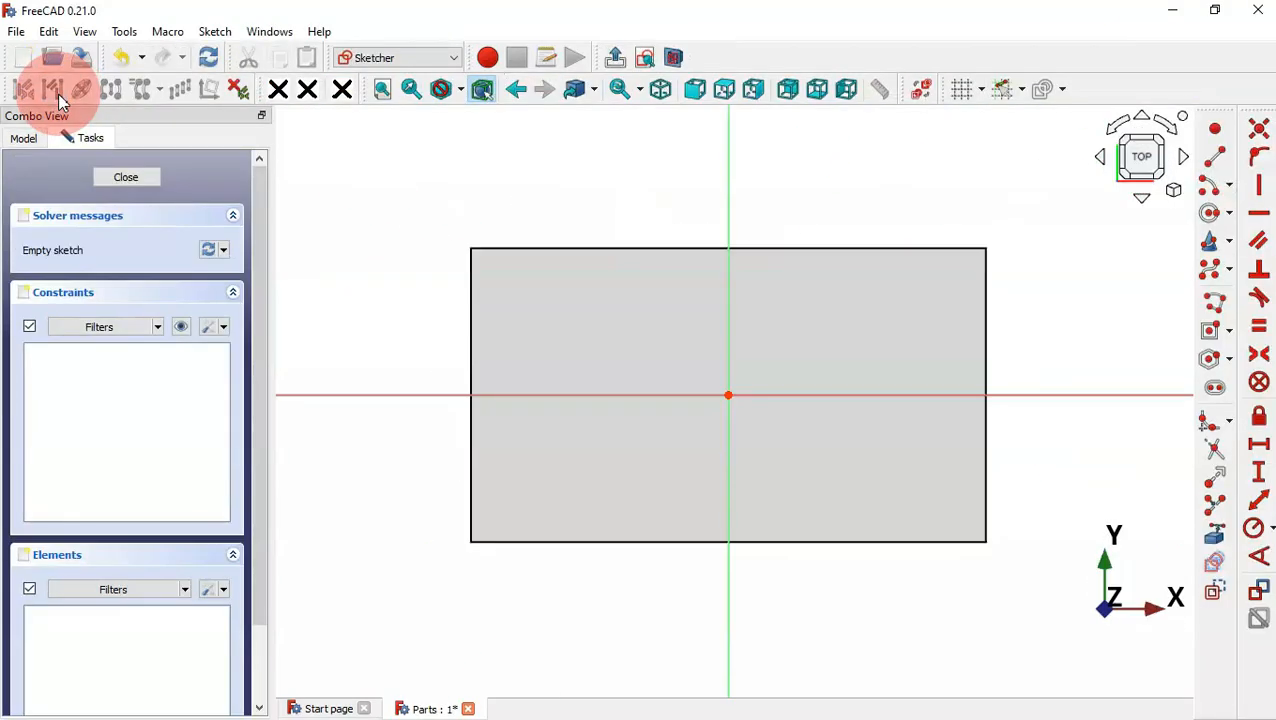
click(1206, 333)
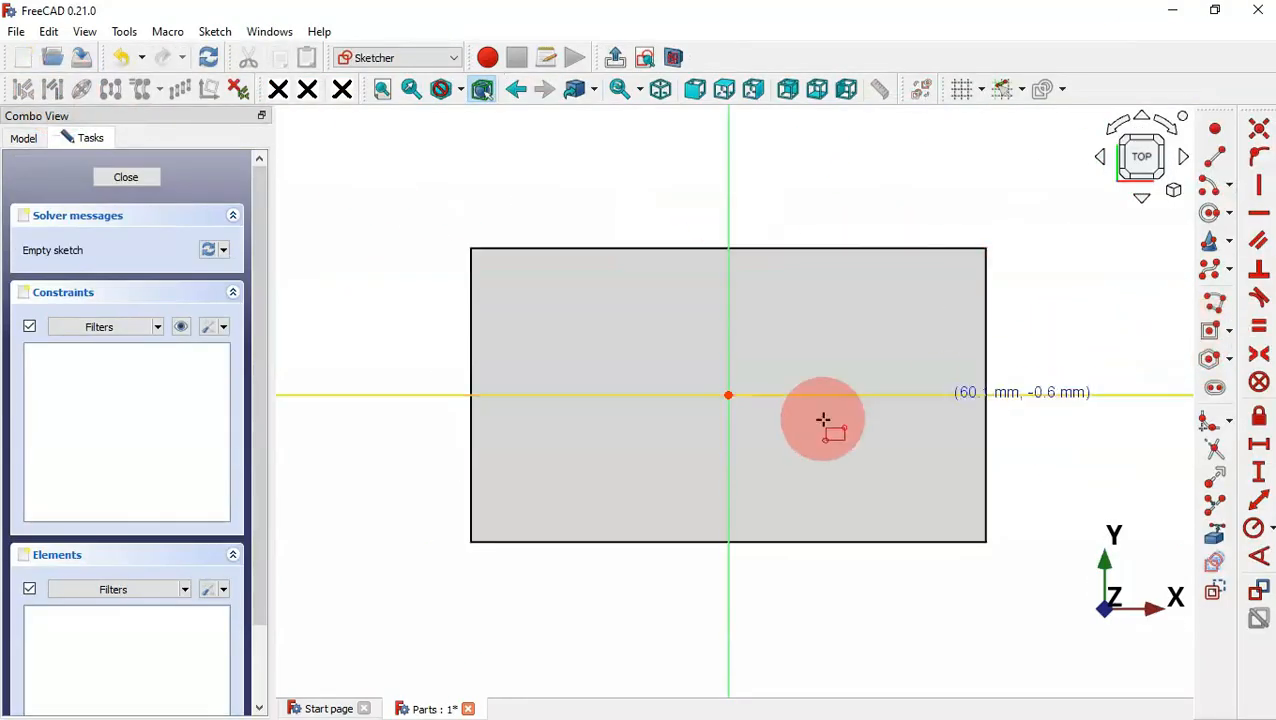
click(729, 395)
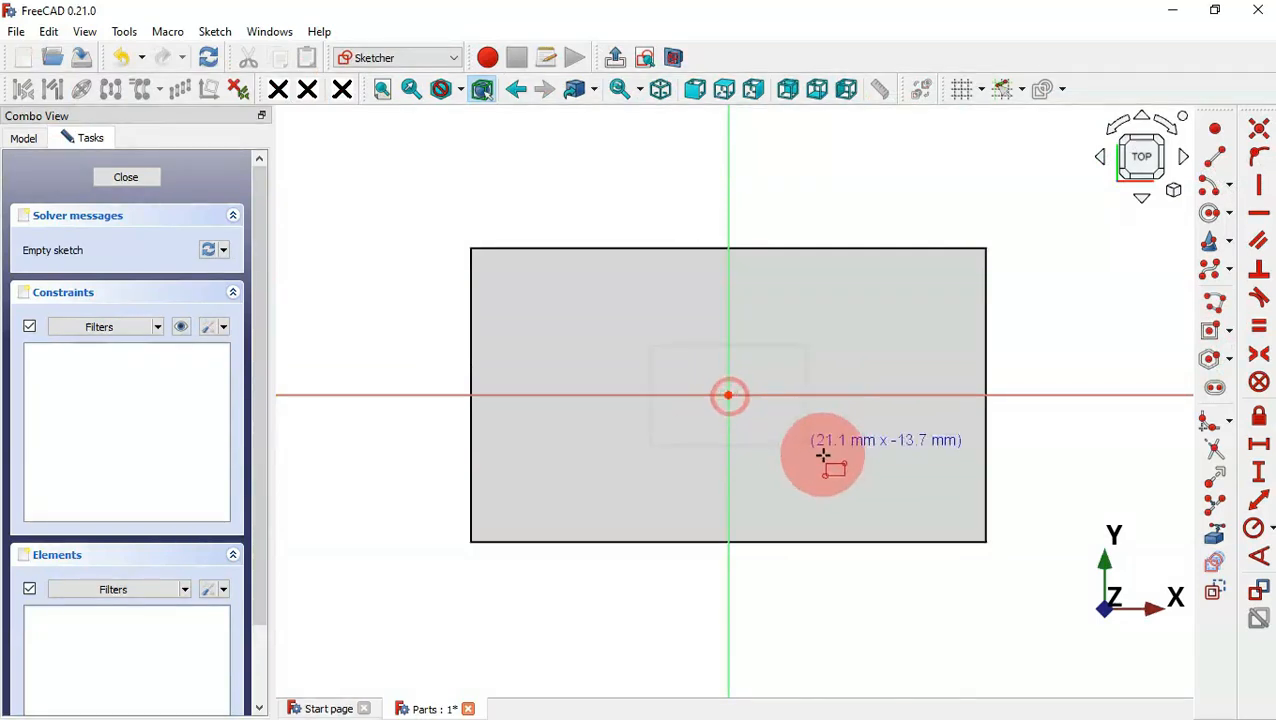
click(895, 494)
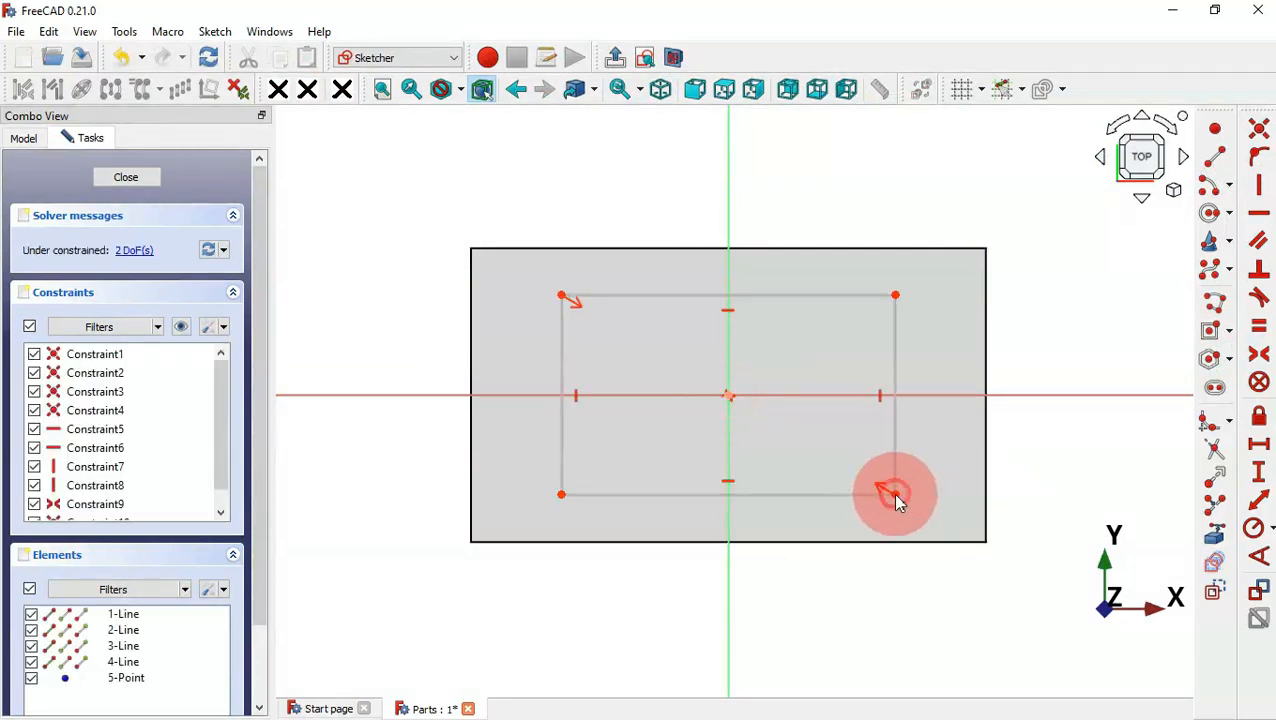
- Constrain the centered rectangle to 120 mm wide and 60 mm high
click(1259, 500)
click(777, 295)
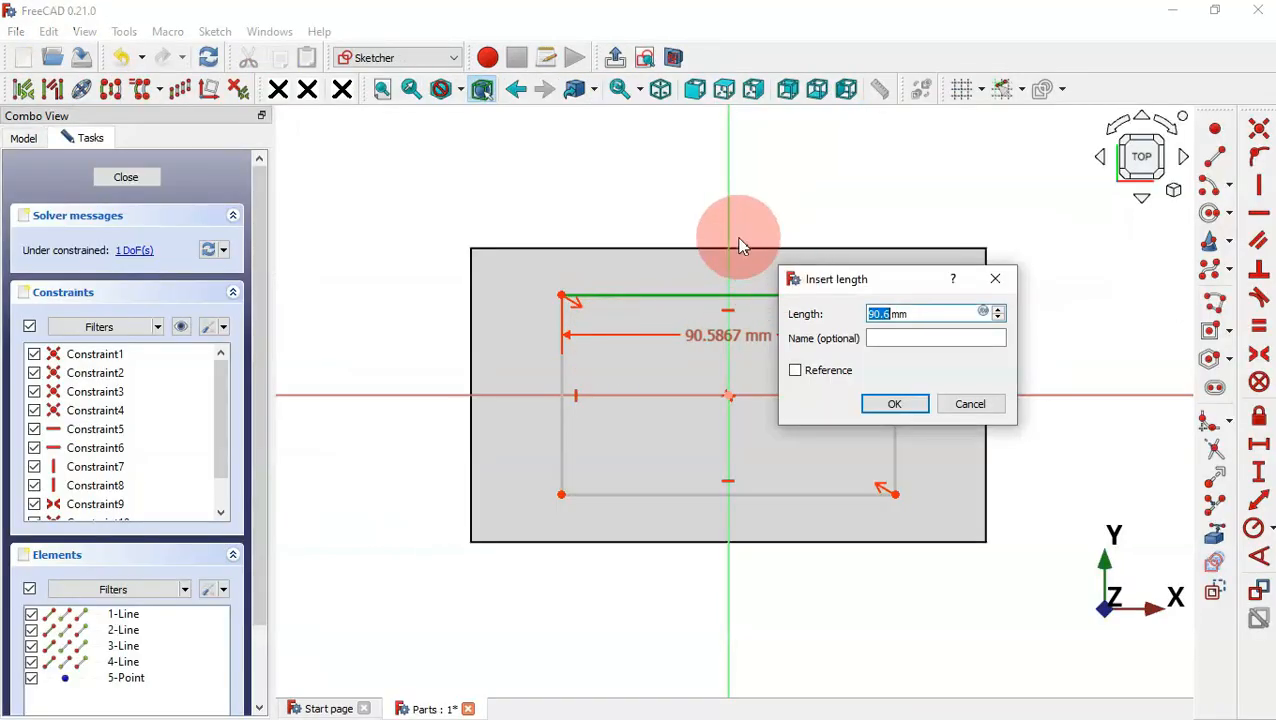
key(Return)
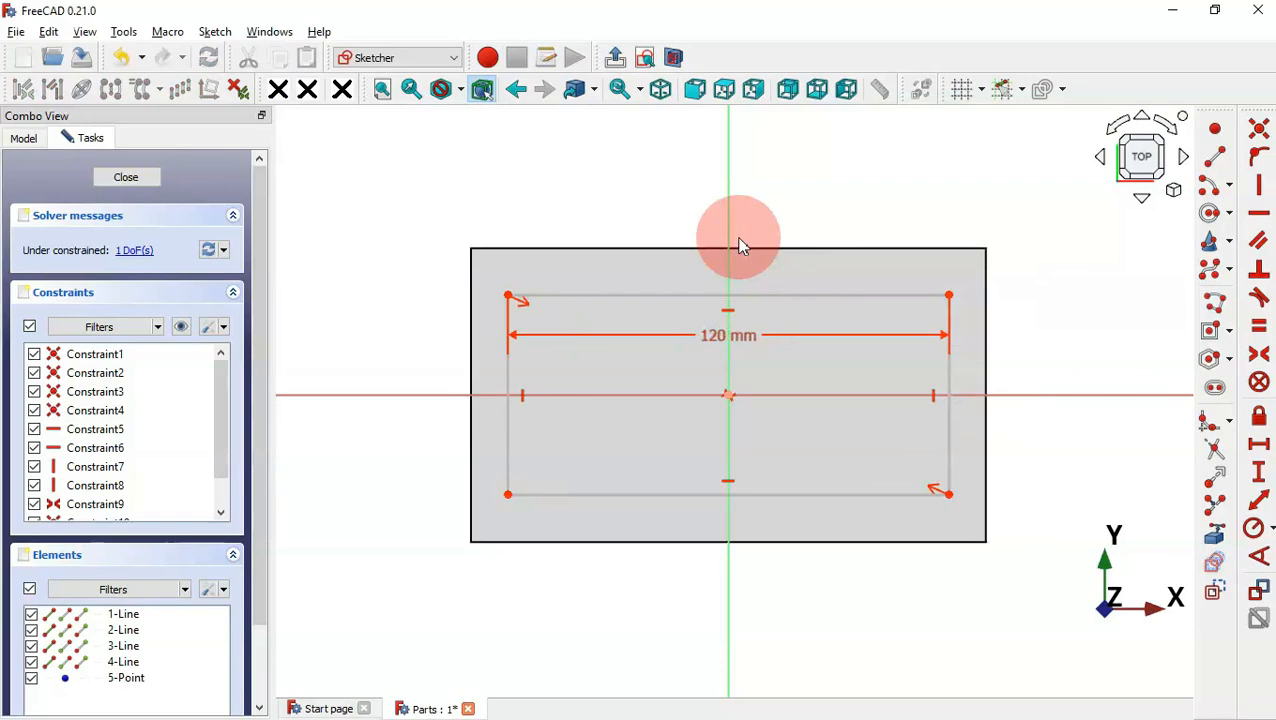
click(950, 370)
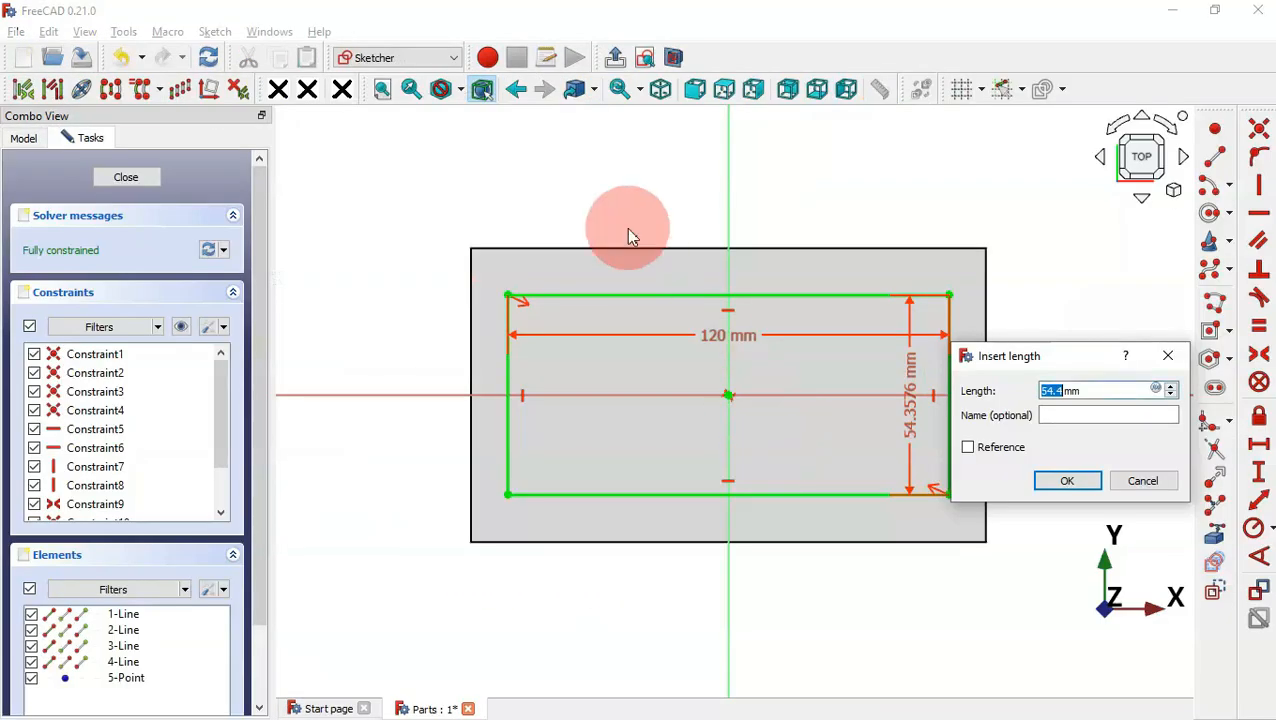
text(60)
key(Return)
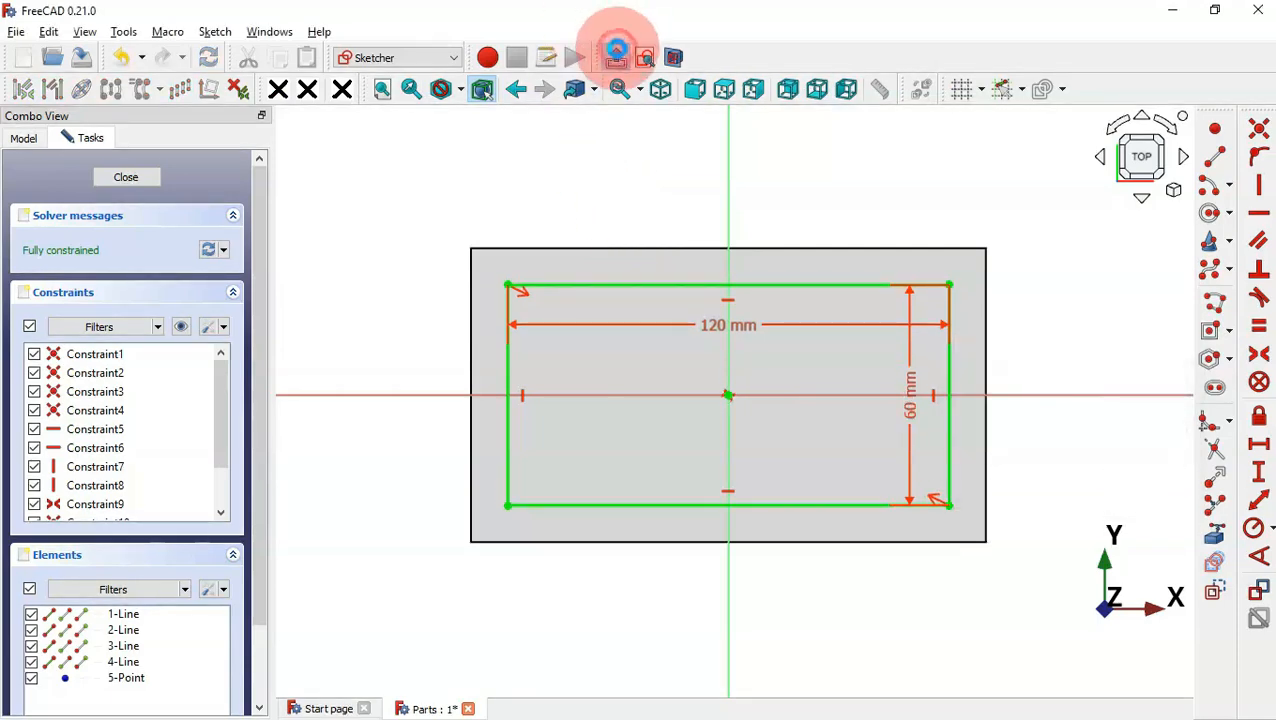
- Close the sketch and pad the inner rectangle to bring the lid to the 12 mm total thickness on the Part 1 drawing
click(615, 56)
click(530, 91)
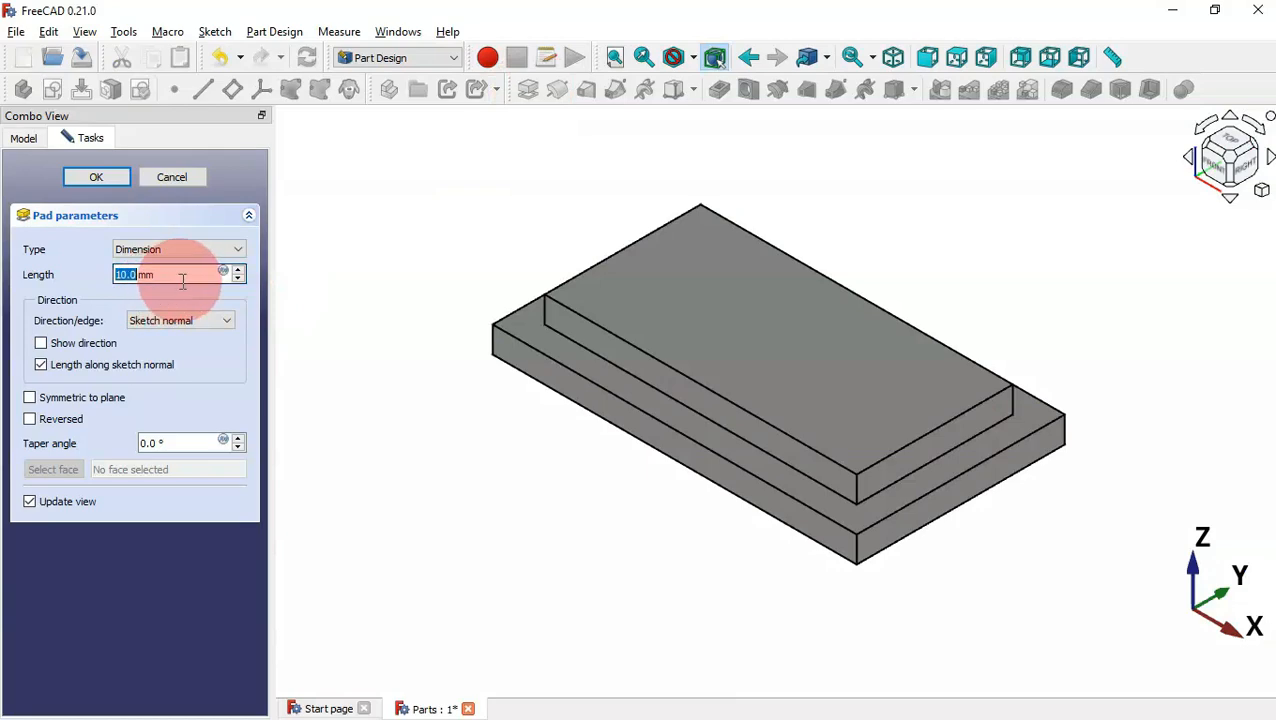
drag(181, 280, 118, 270)
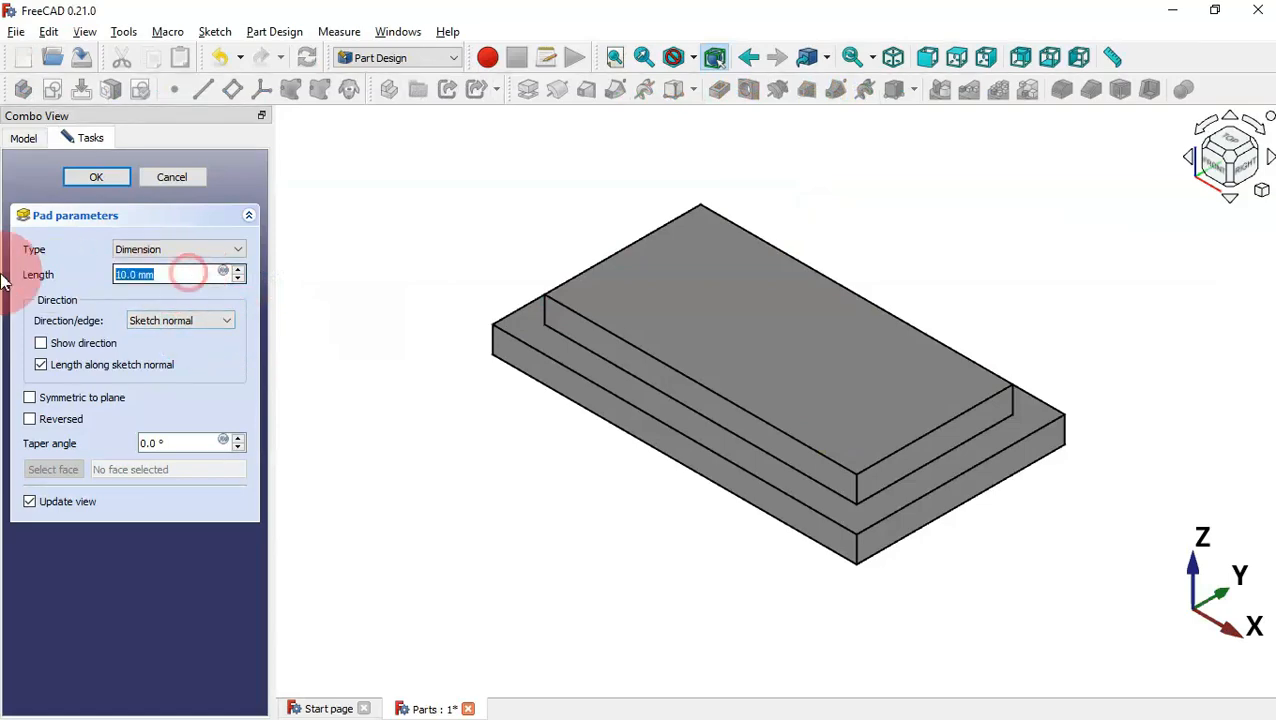
key(Return)
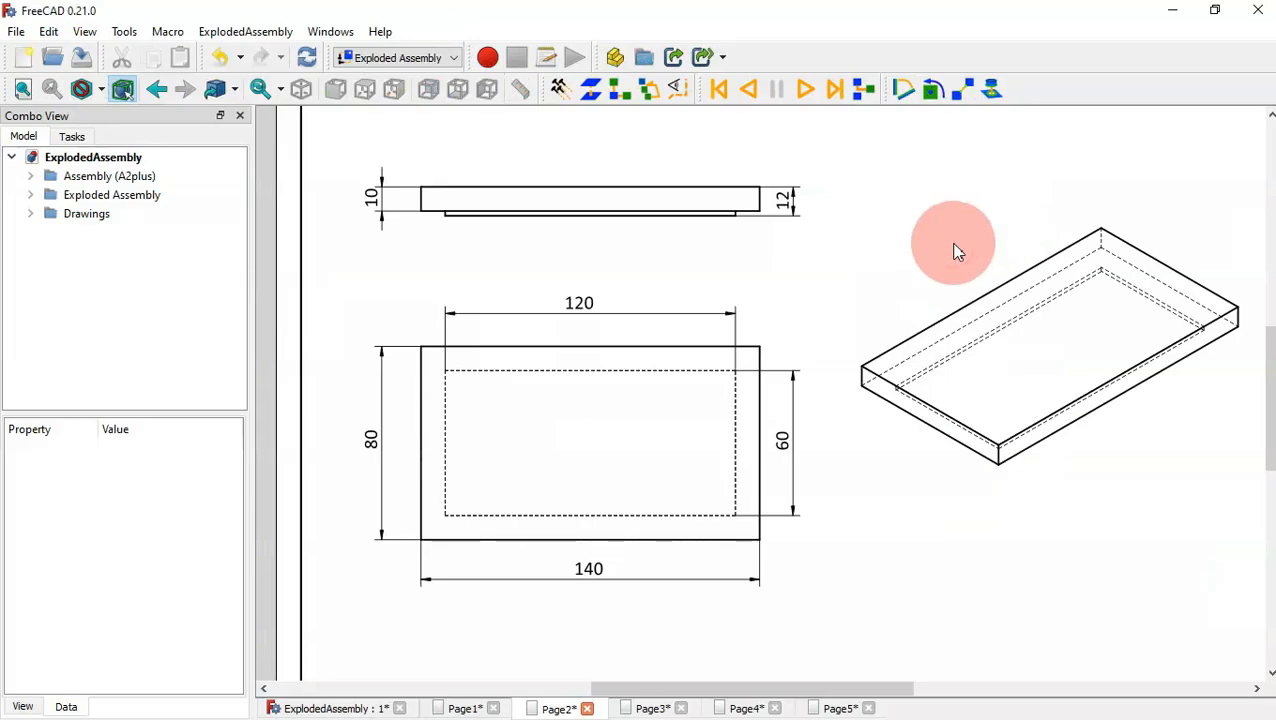
scroll(840, 448, down, 1)
scroll(840, 448, down, 1)
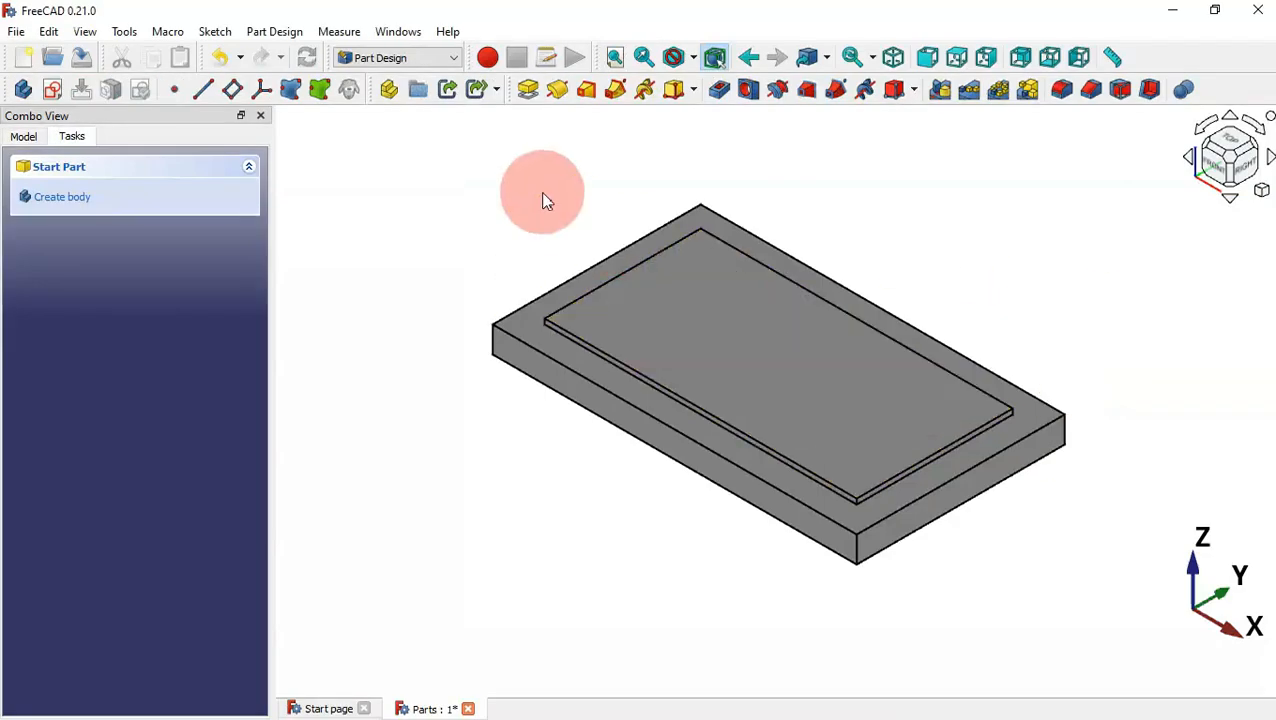
- Transform the body by rotating it 180° about the X axis so the raised inner rectangle faces down
click(22, 140)
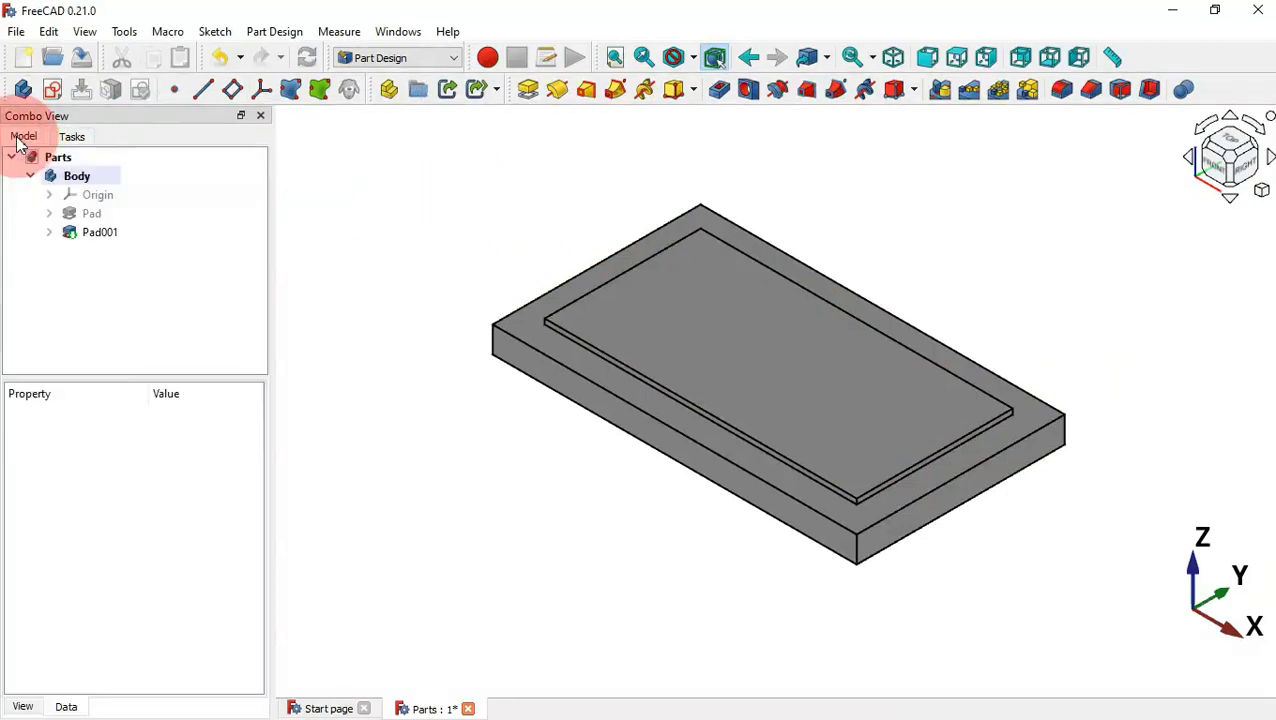
click(101, 181)
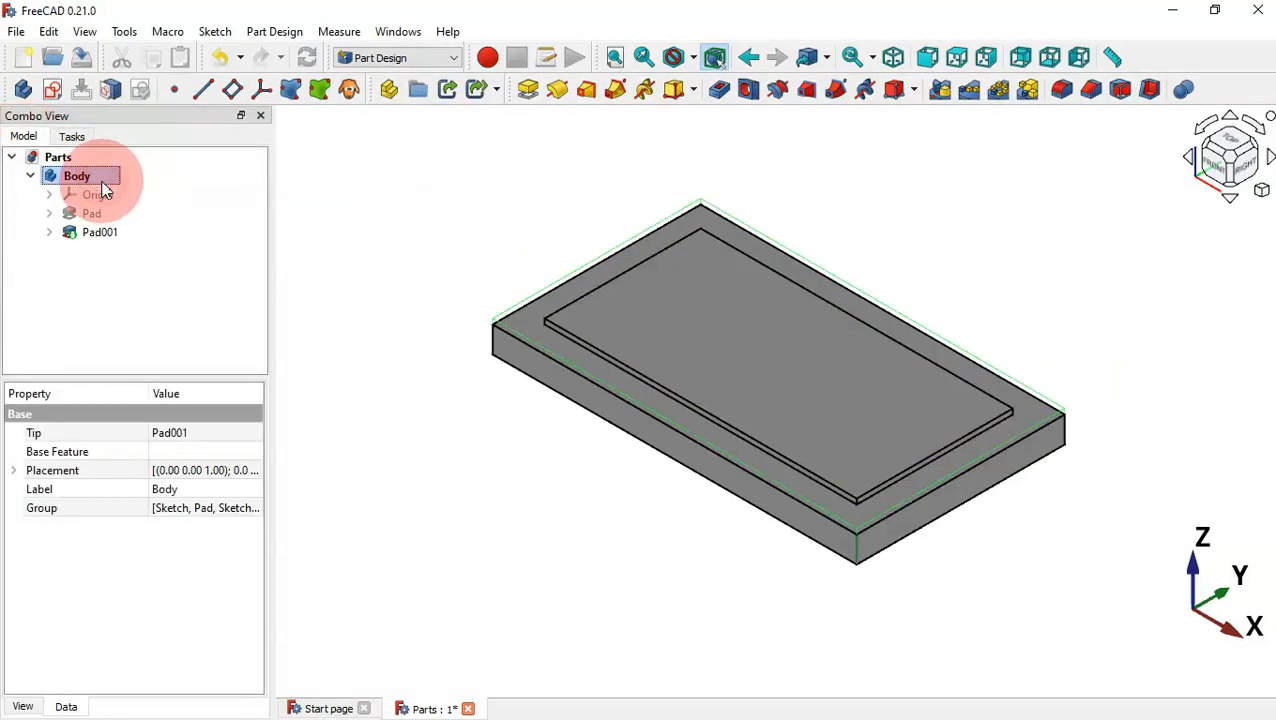
right_click(104, 189)
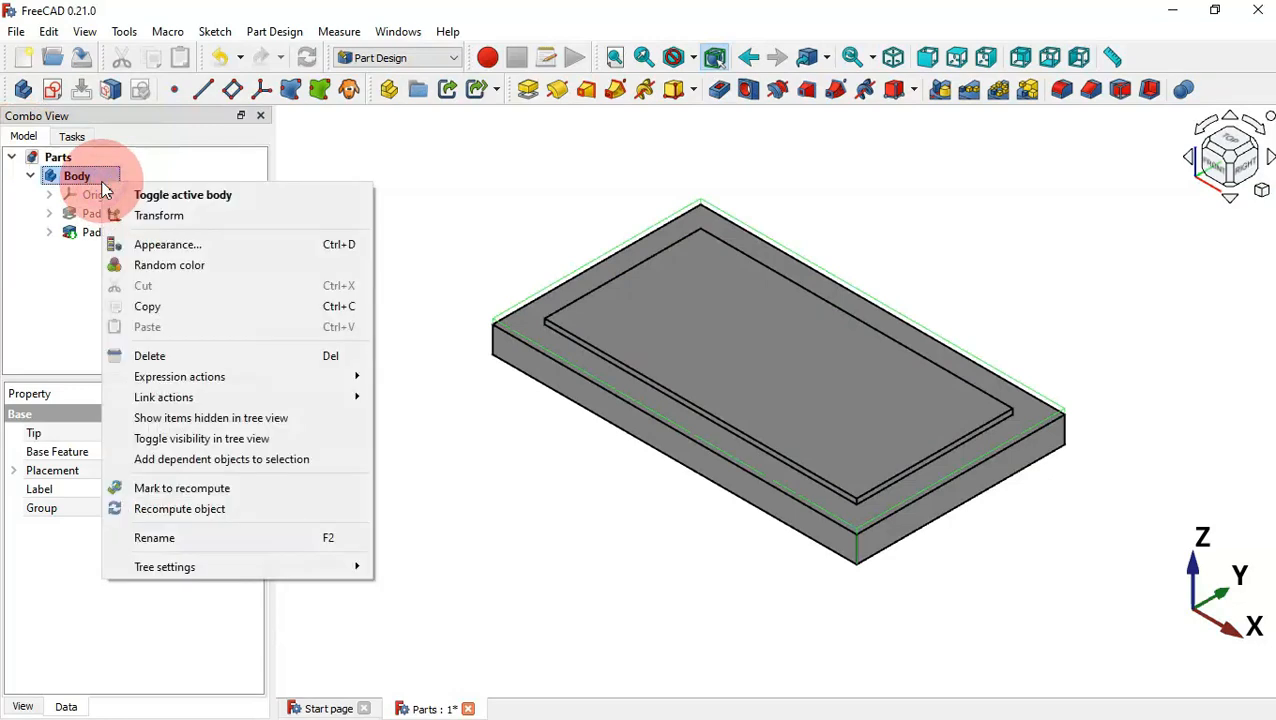
click(232, 214)
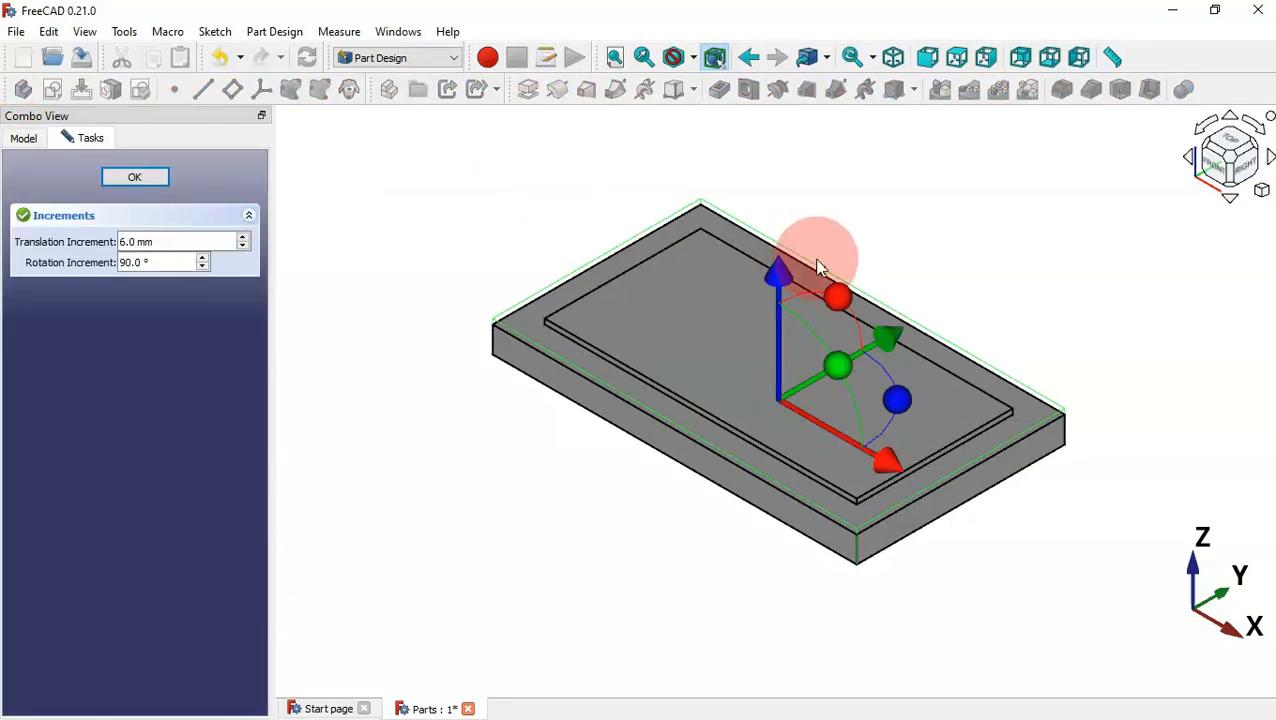
drag(840, 302, 705, 460)
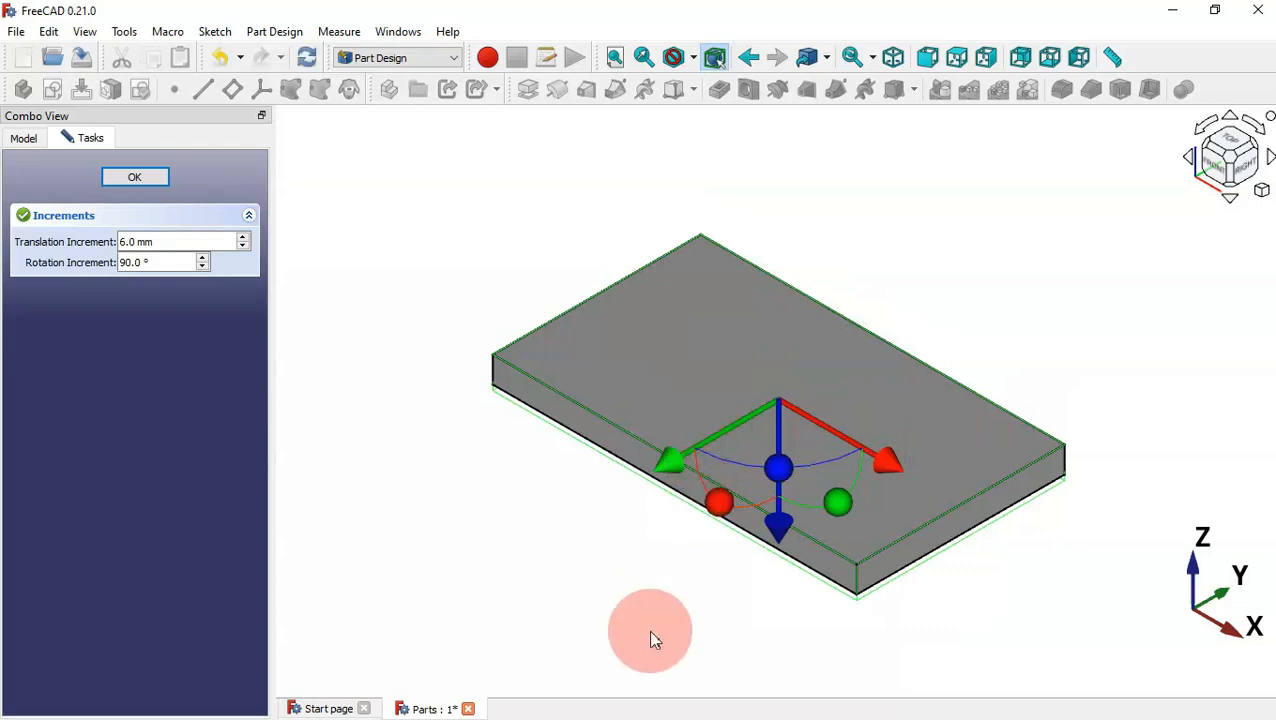
mouse_move(649, 632)
mouse_down()
mouse_move(763, 427)
mouse_move(749, 513)
mouse_up()
- Rotate the body 90° about the Z axis to match the isometric view on the Part 1 sheet, and finish the transform
key(alt+Tab)
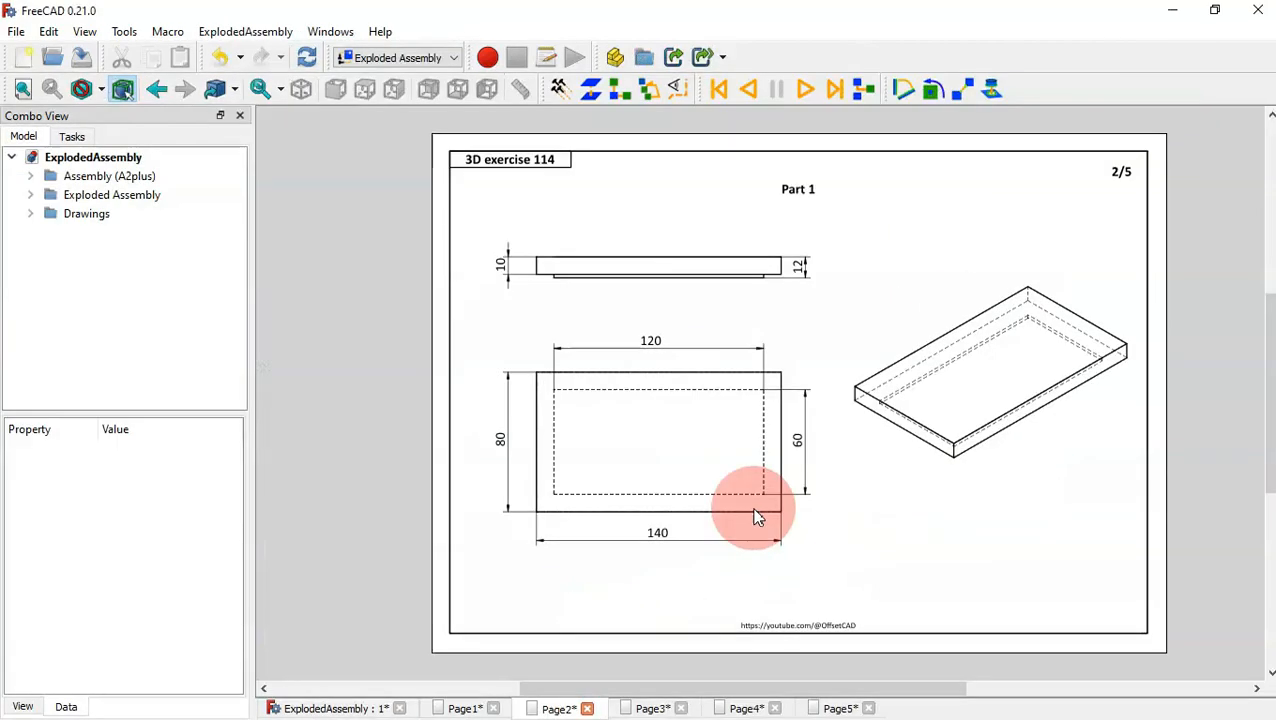
key(alt+Tab)
key(0)
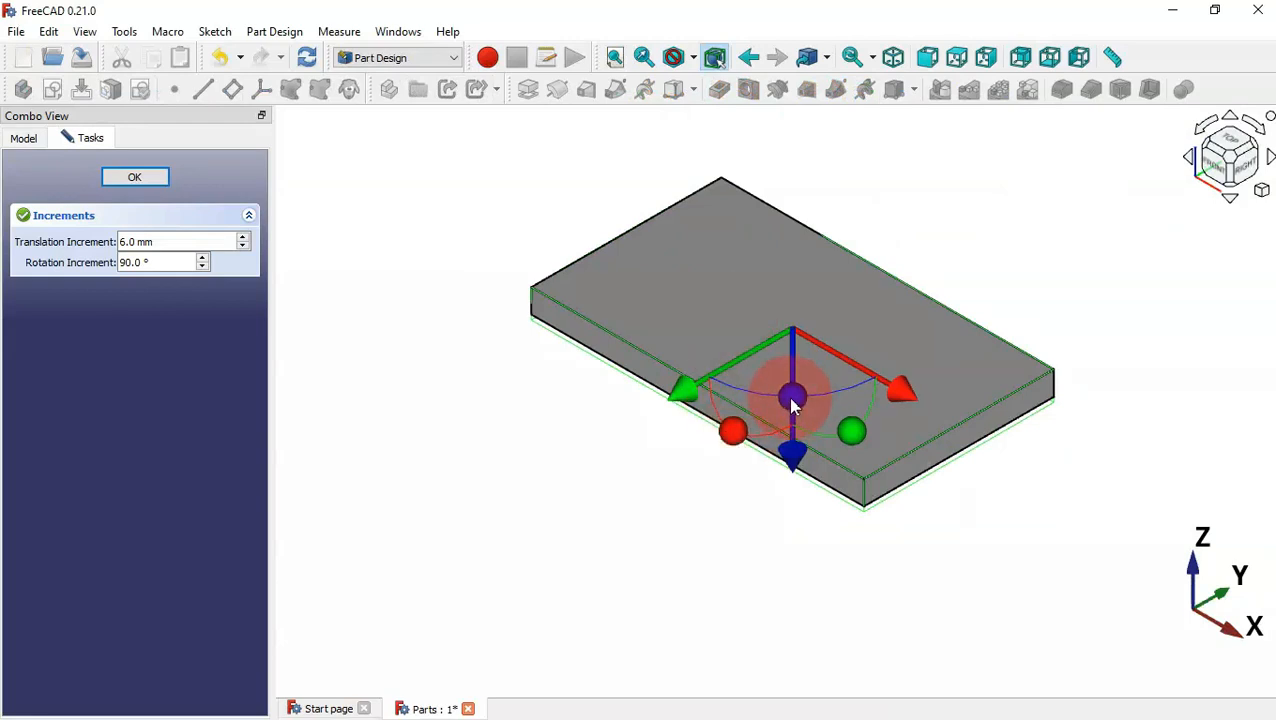
drag(792, 397, 1014, 293)
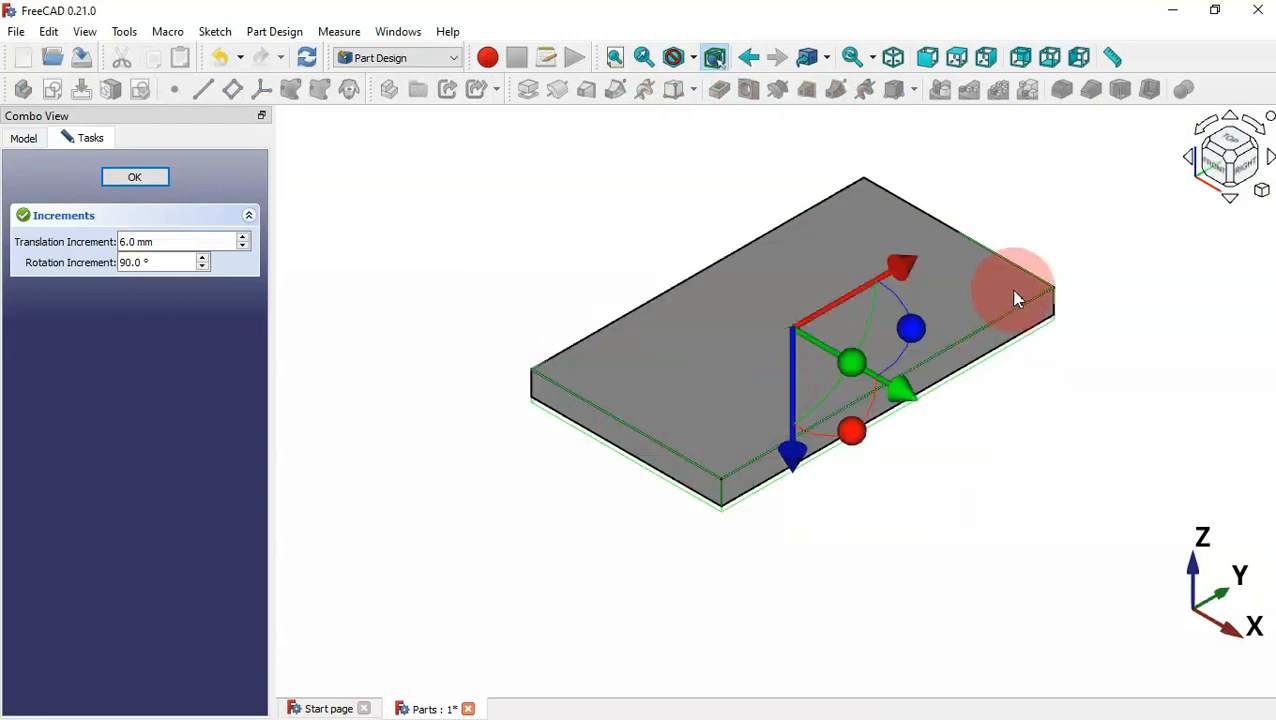
click(135, 176)
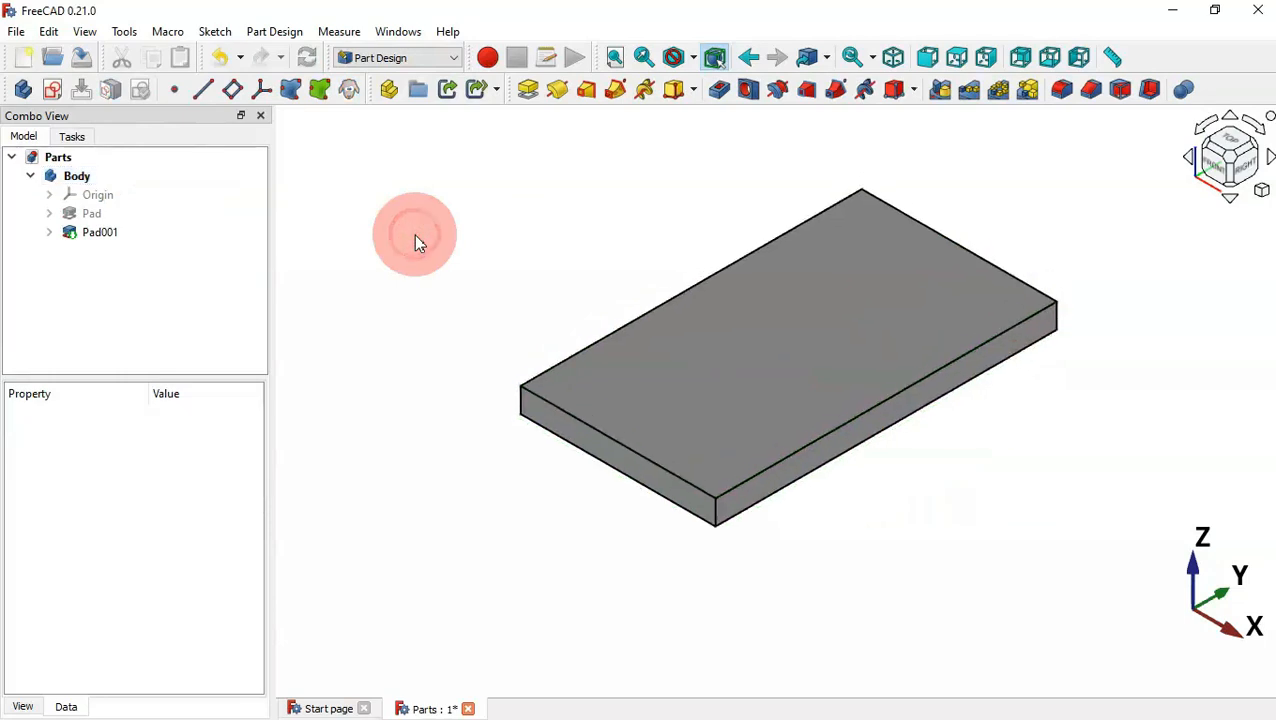
key(v)
key(f)
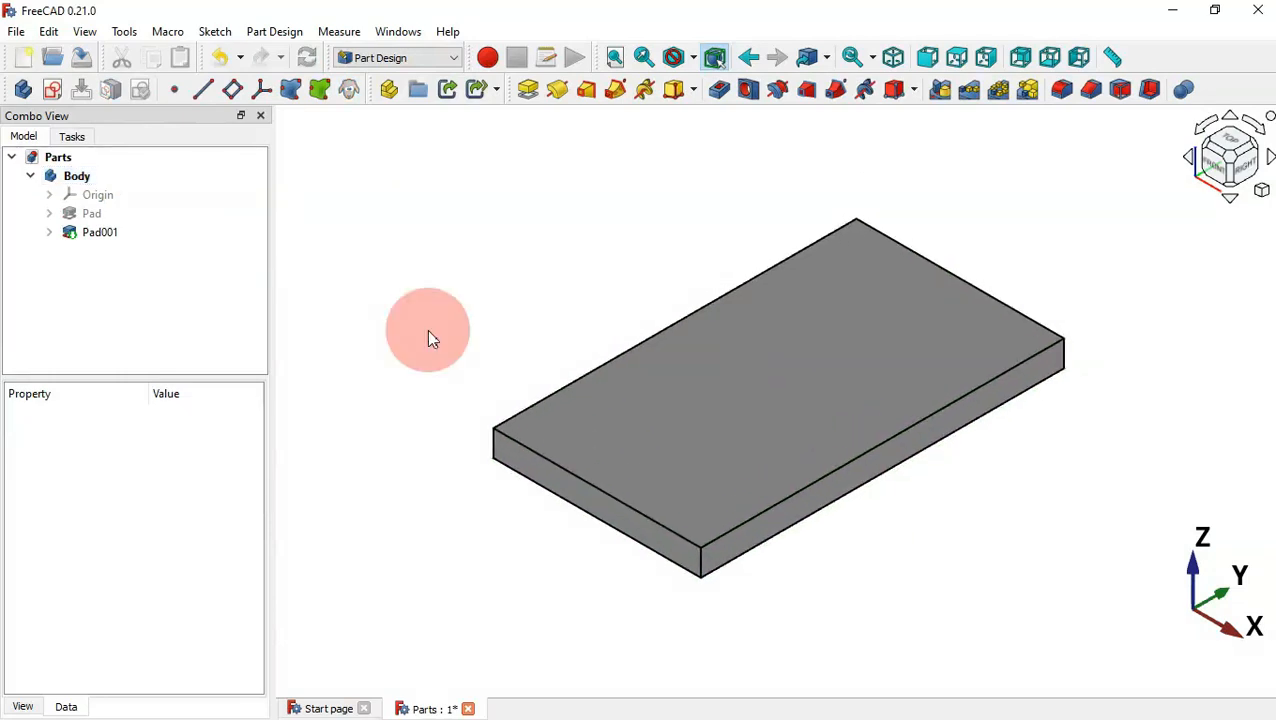
- Rename the finished lid's body as Part1
click(91, 176)
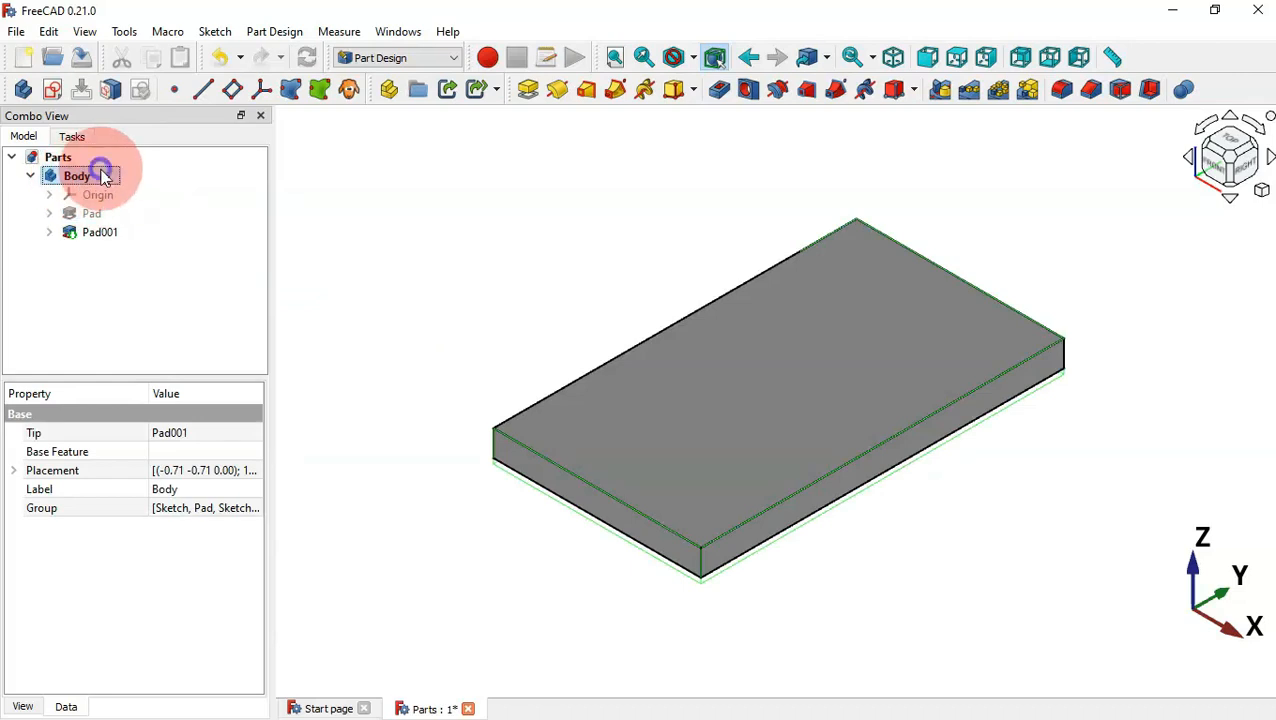
right_click(104, 177)
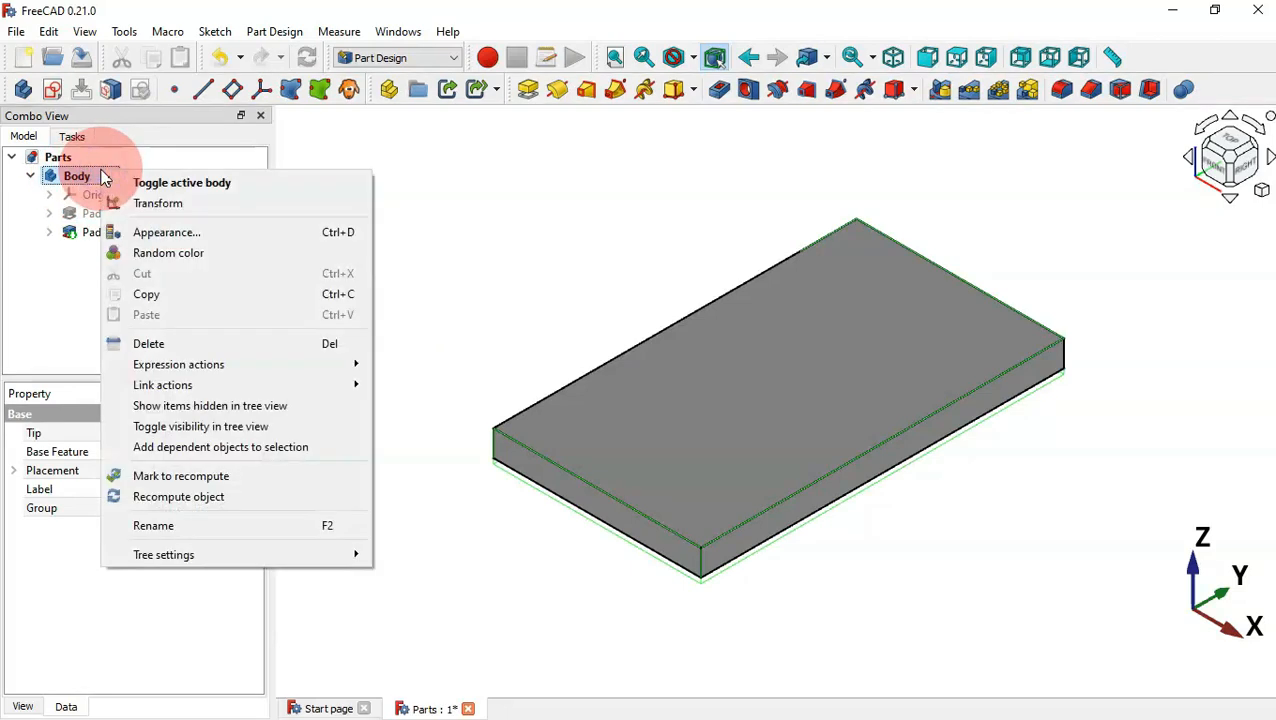
click(268, 527)
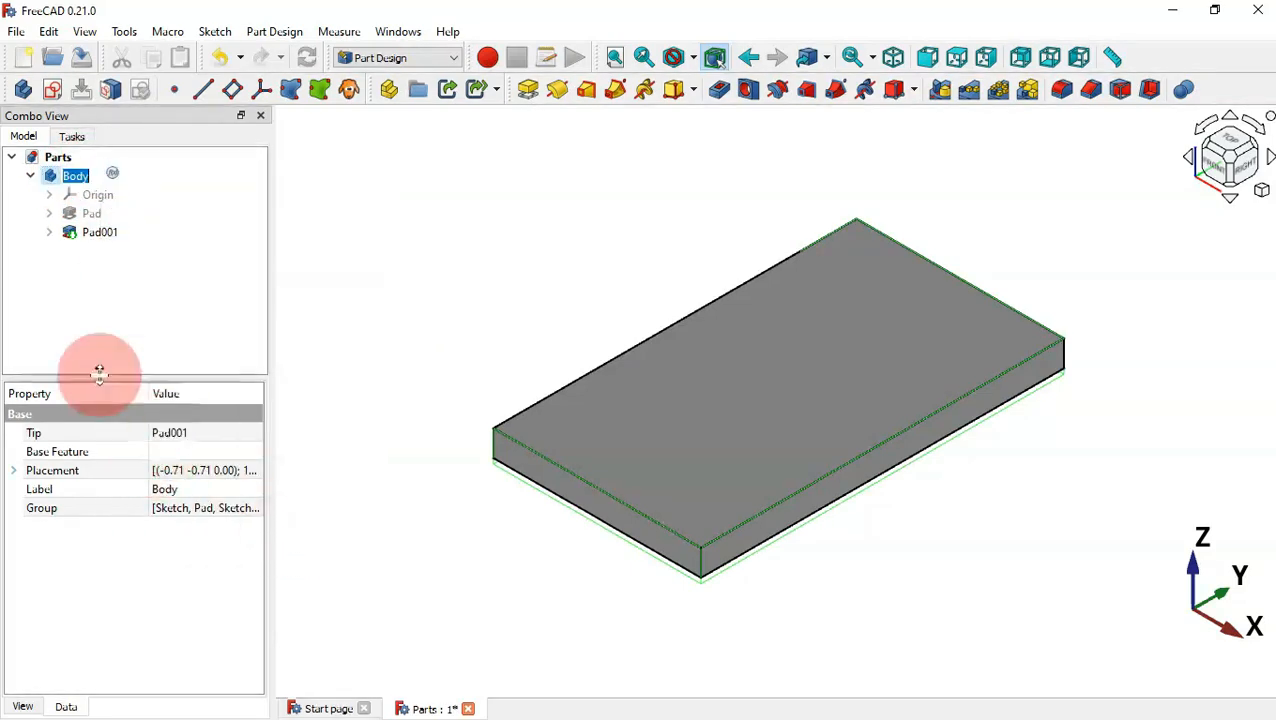
text(Part1)
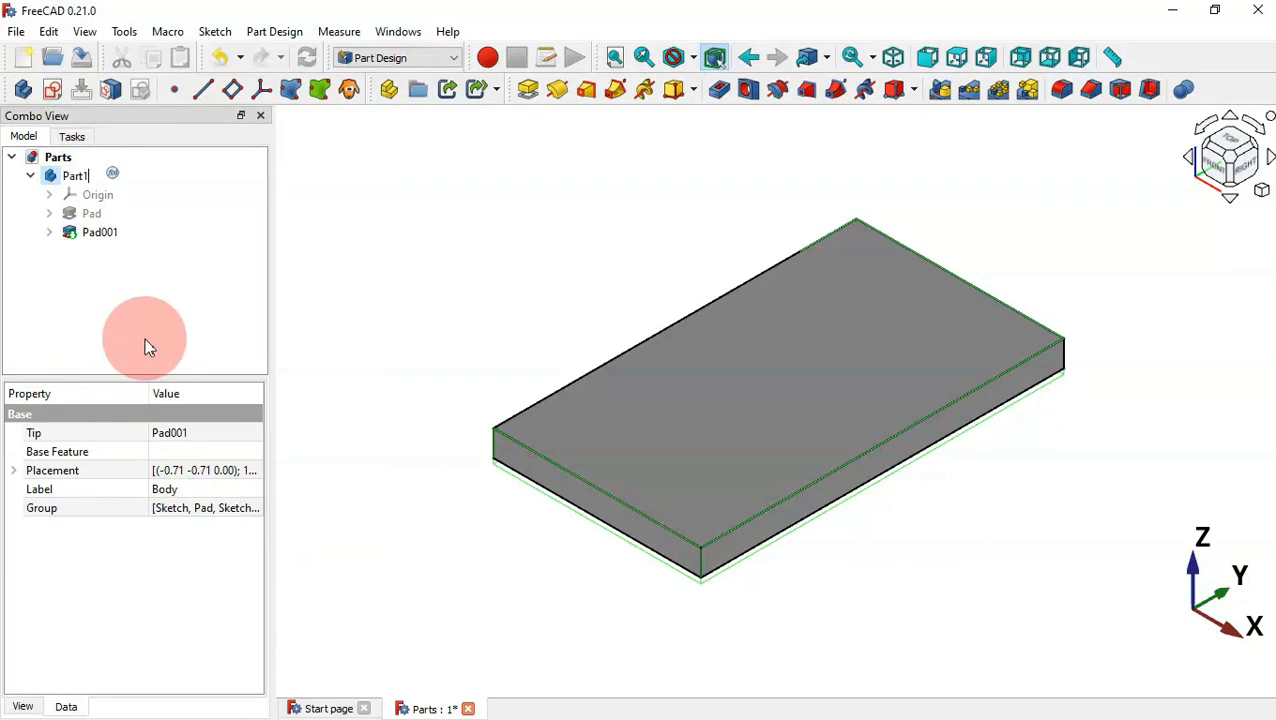
key(Return)
click(576, 292)
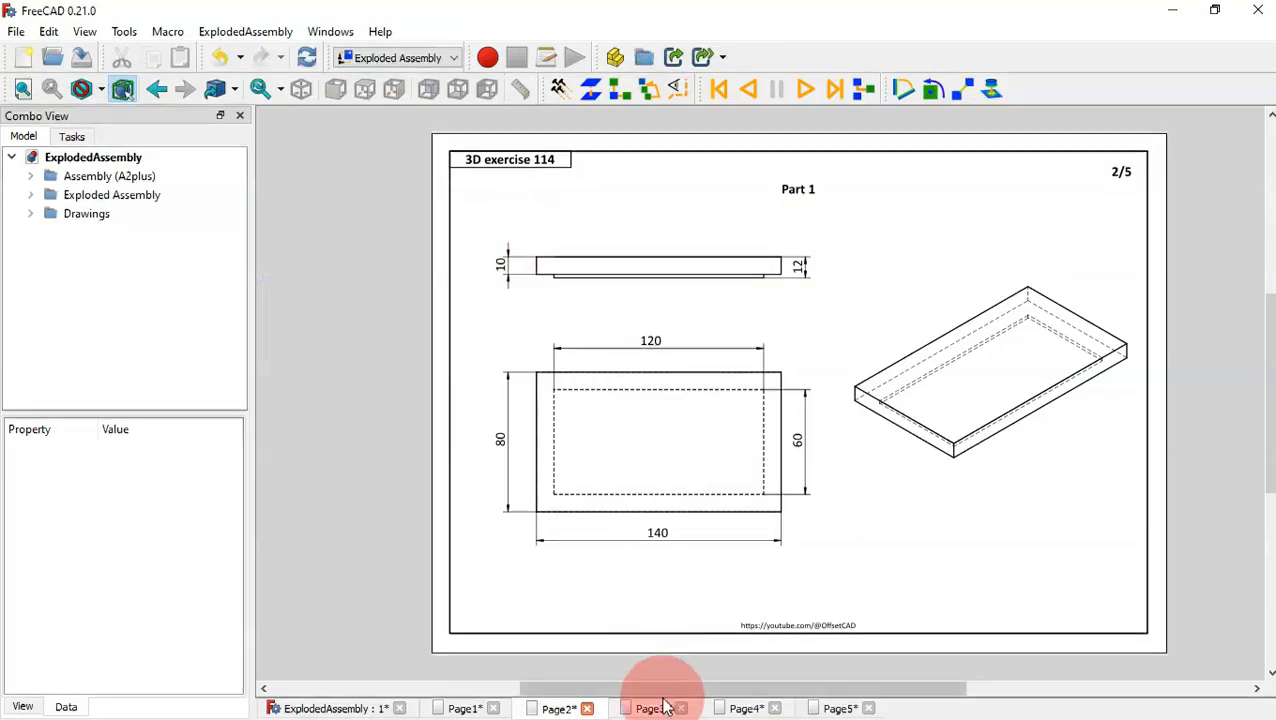
- Check the Part 2 sheet in the ExplodedAssembly document, and create a new body named Part2 in the Parts document
click(665, 706)
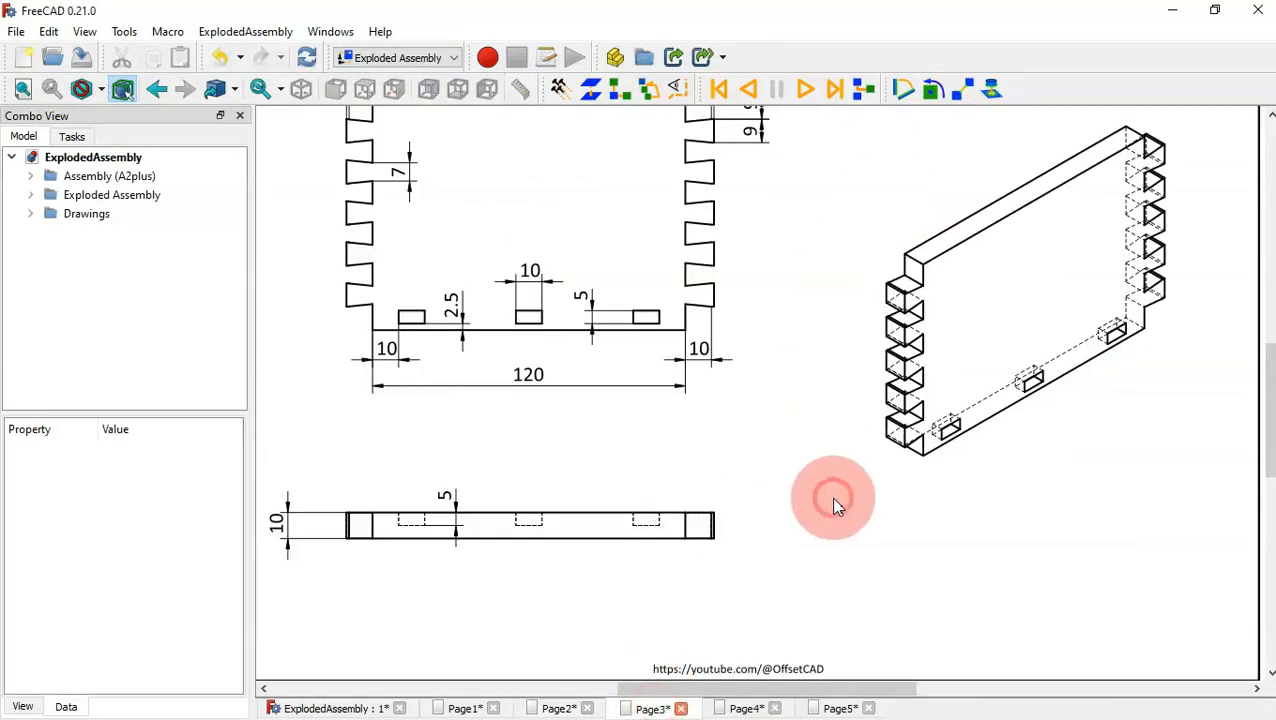
scroll(834, 503, down, 3)
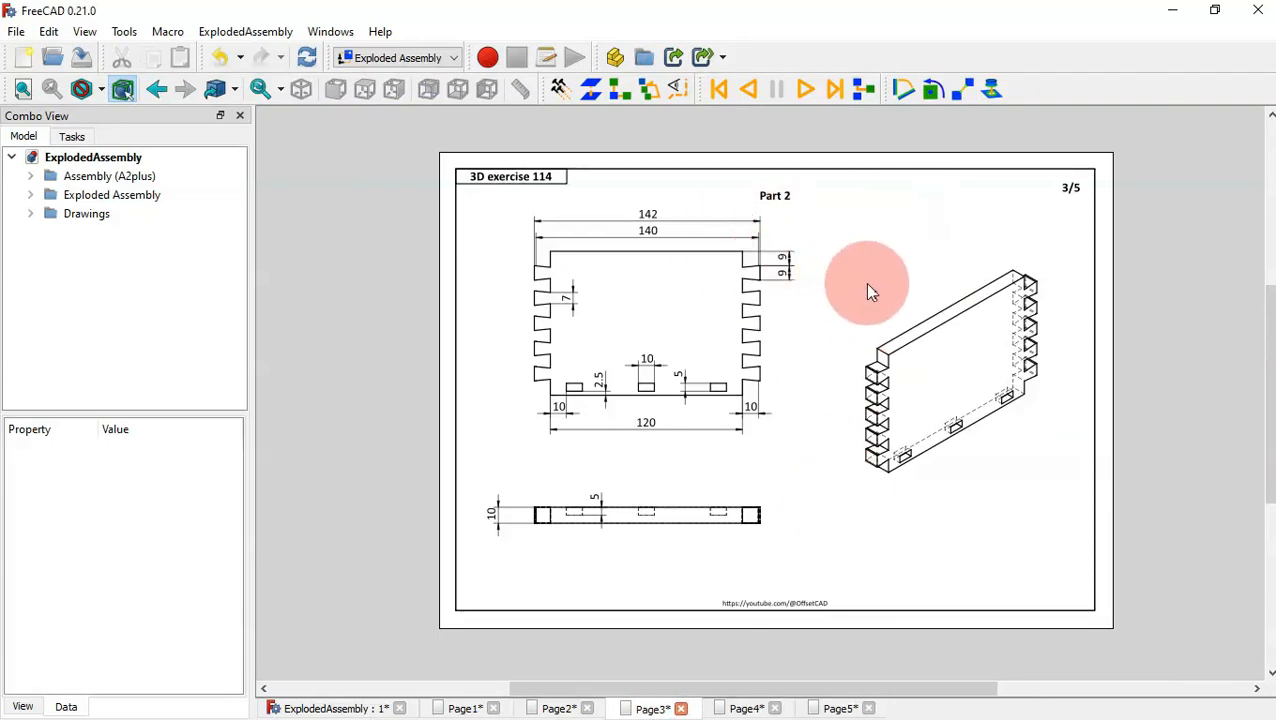
scroll(911, 296, up, 1)
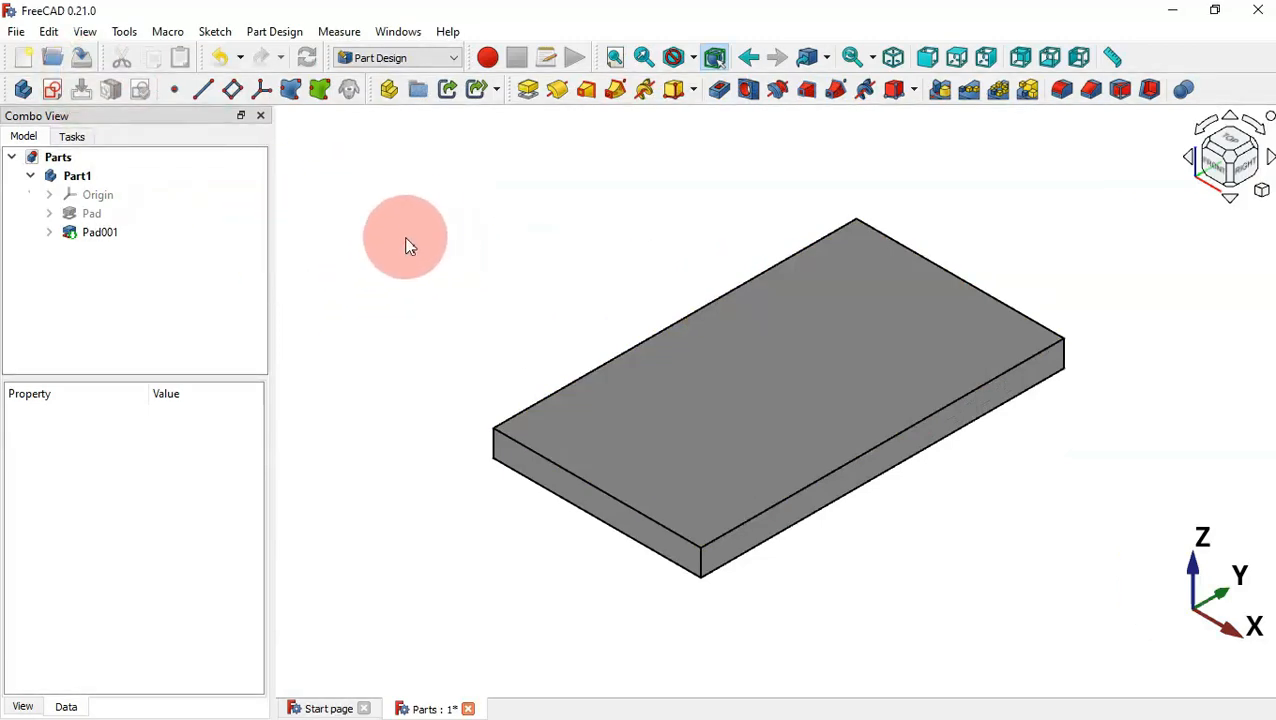
click(28, 92)
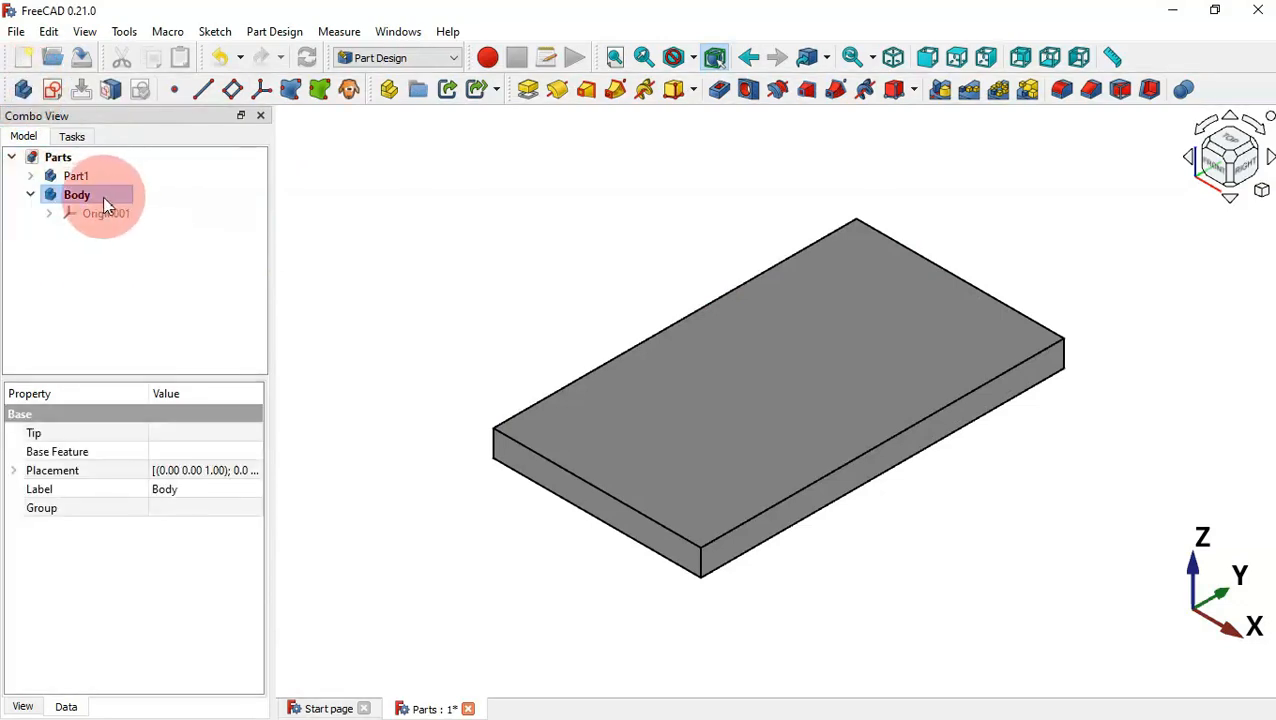
click(91, 195)
key(F2)
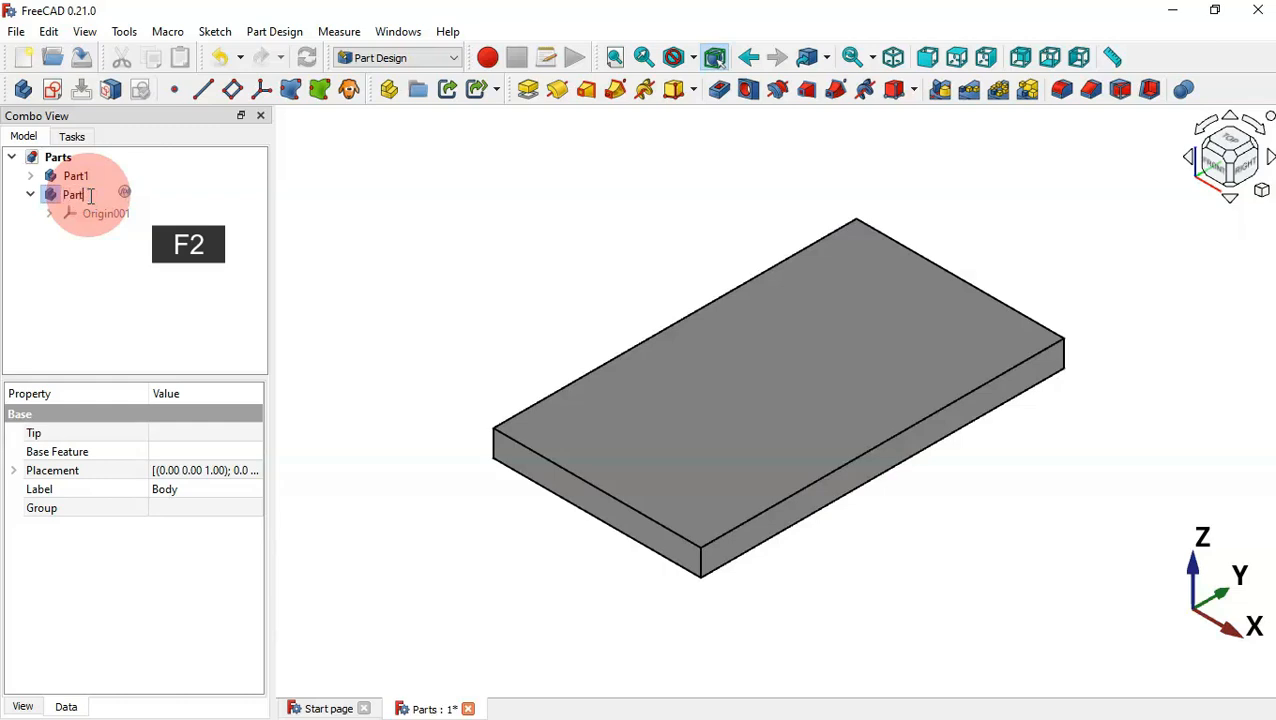
text(Part2)
key(Return)
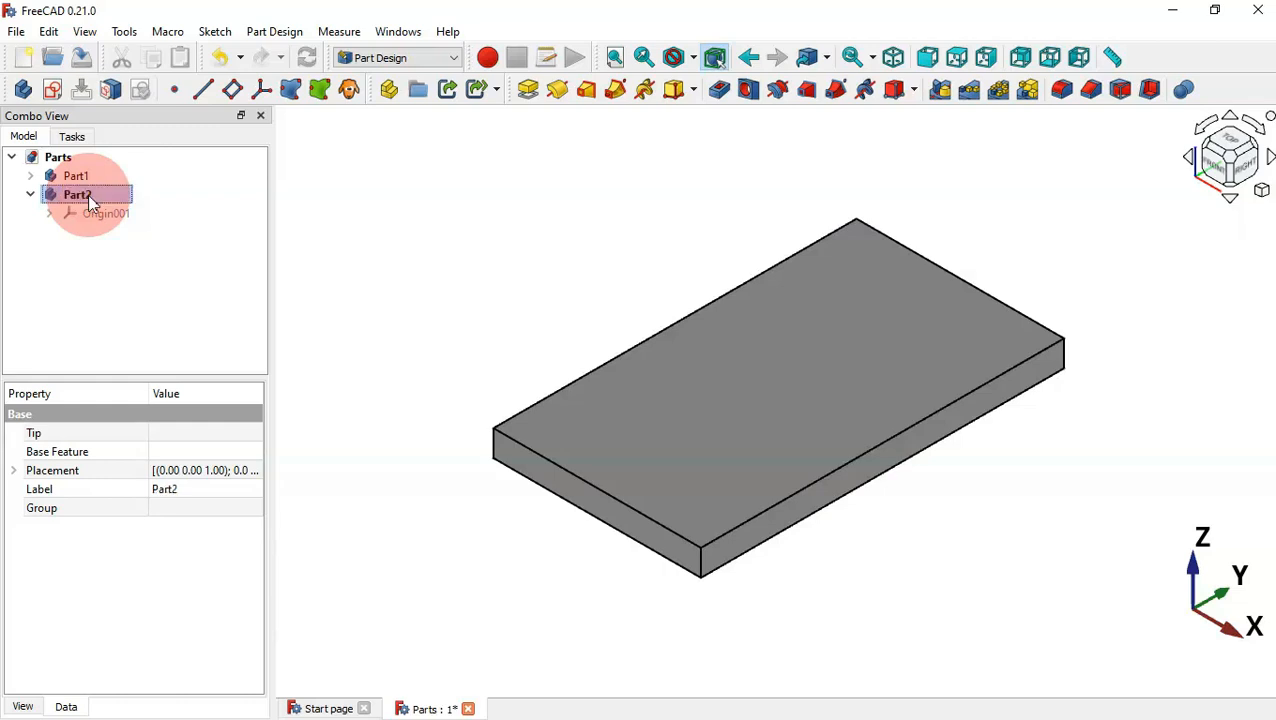
click(378, 222)
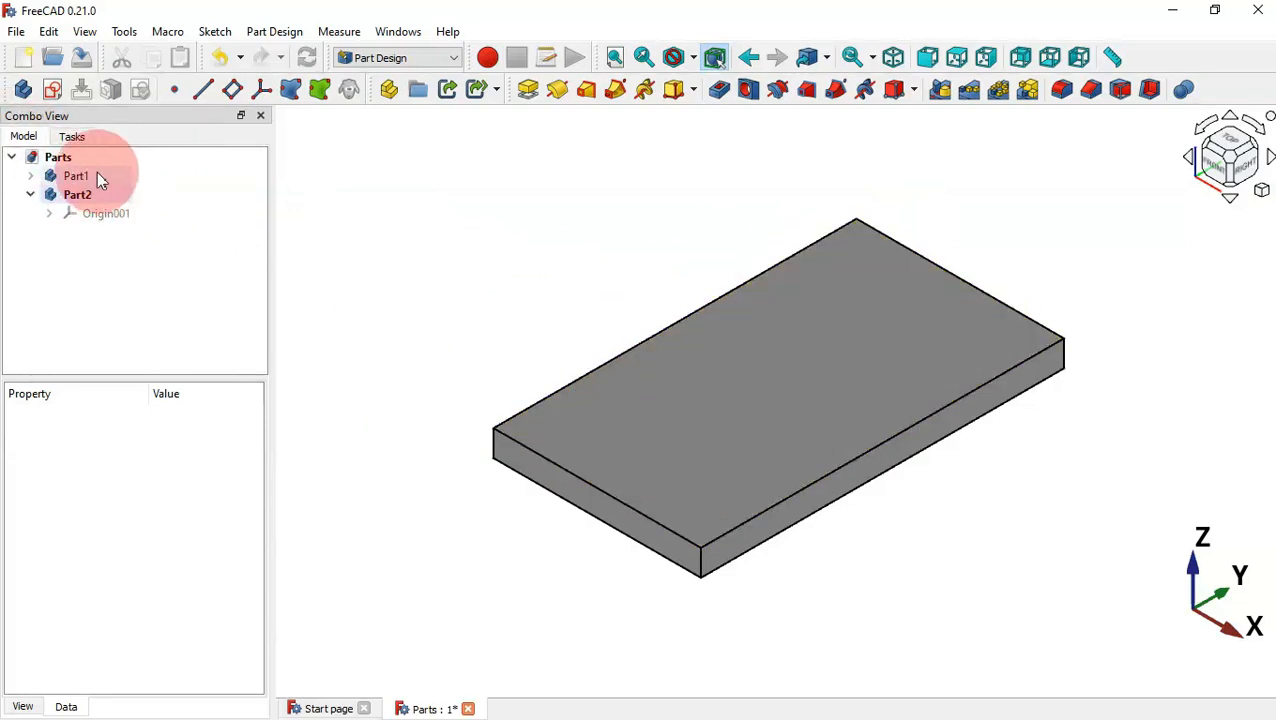
- Hide the Part1 body in the Parts document
click(88, 177)
key(space)
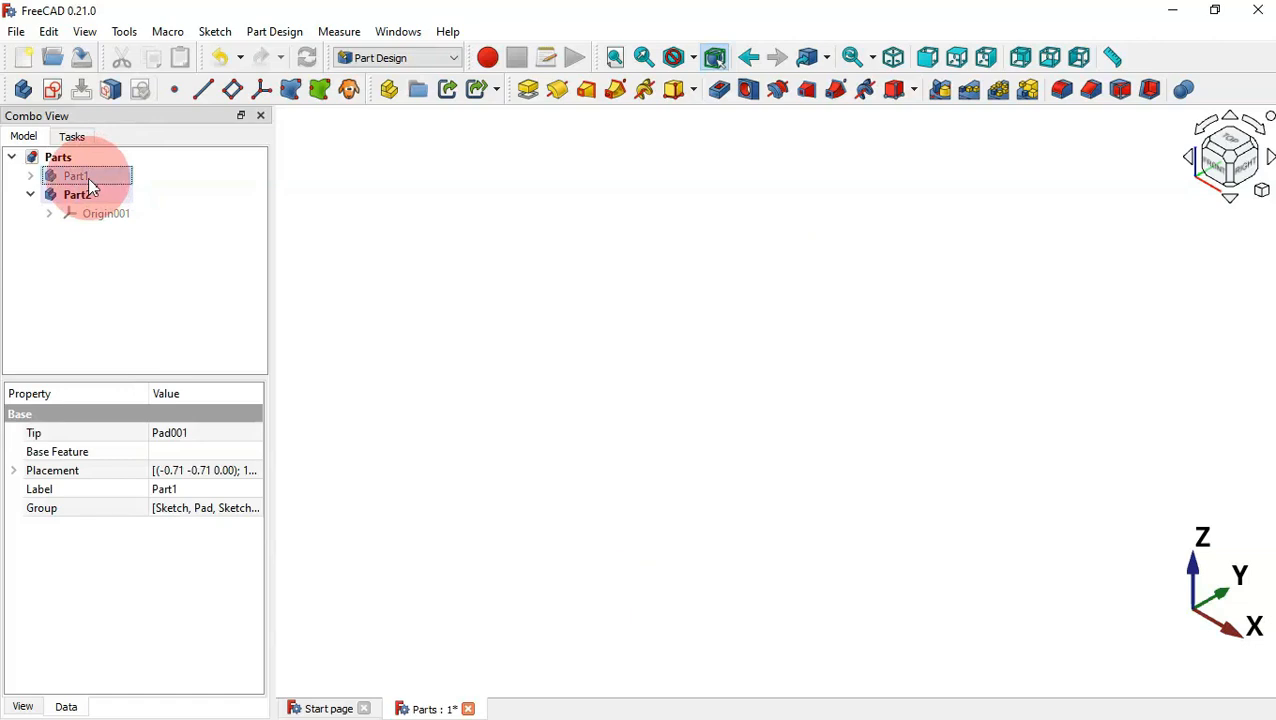
click(510, 285)
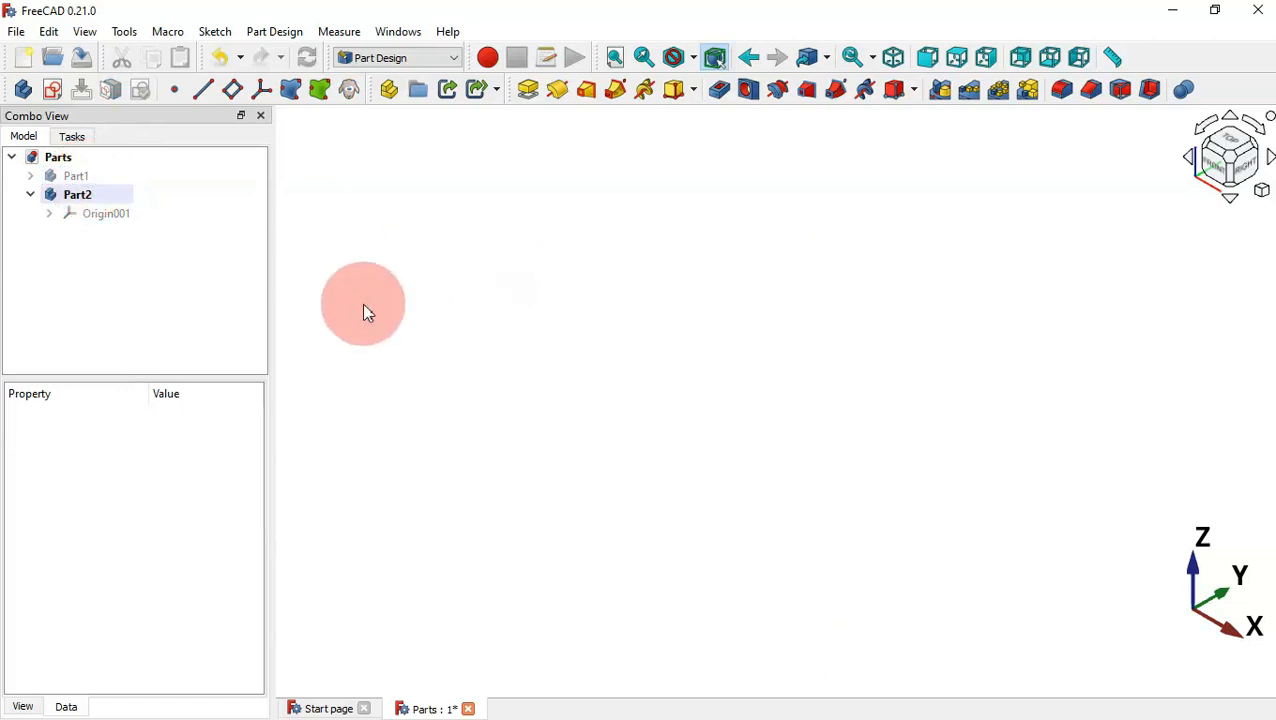
- Start a new sketch in Part2 on the YZ plane, checking the Part 2 sheet for the panel's orientation
click(110, 195)
click(52, 90)
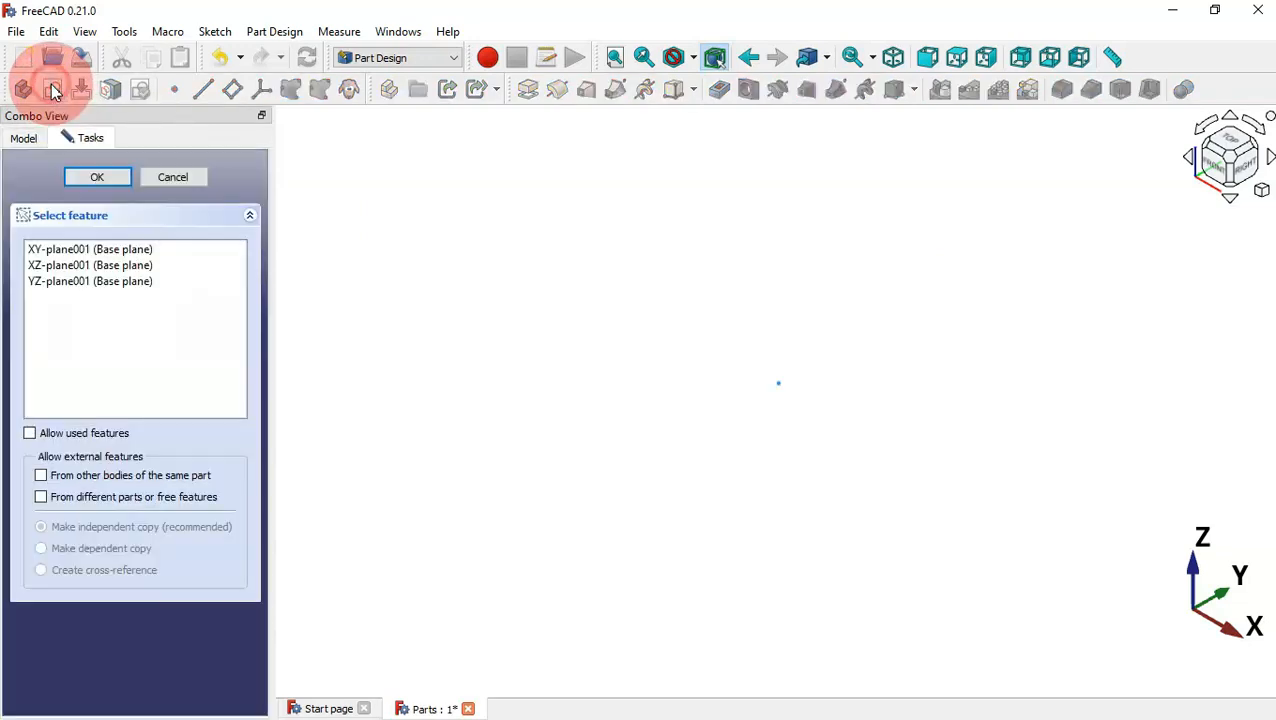
click(508, 356)
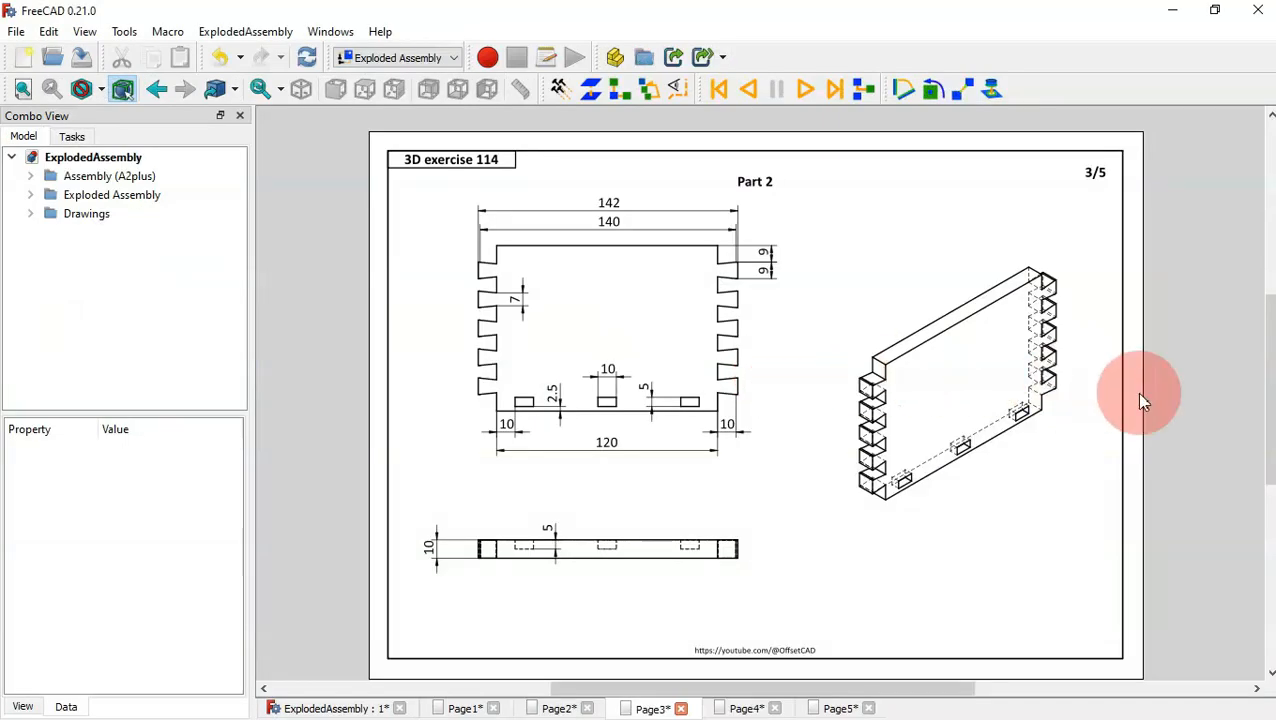
scroll(1102, 438, up, 1)
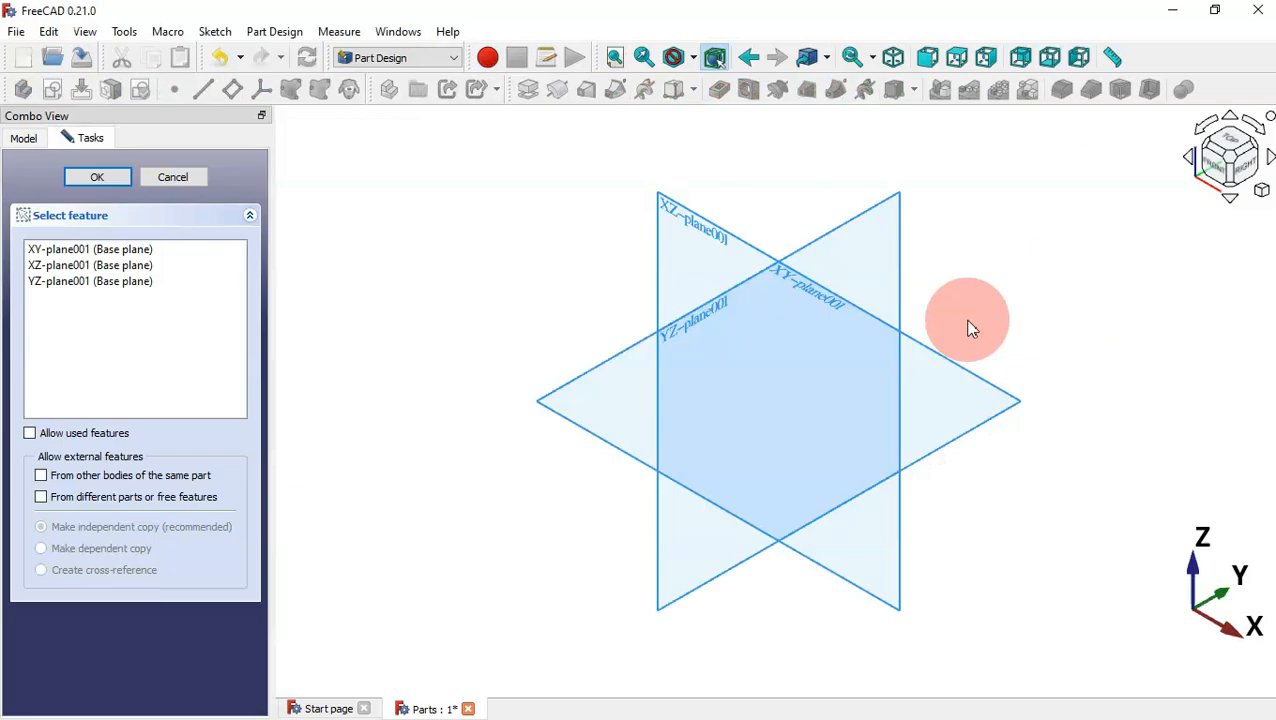
click(672, 337)
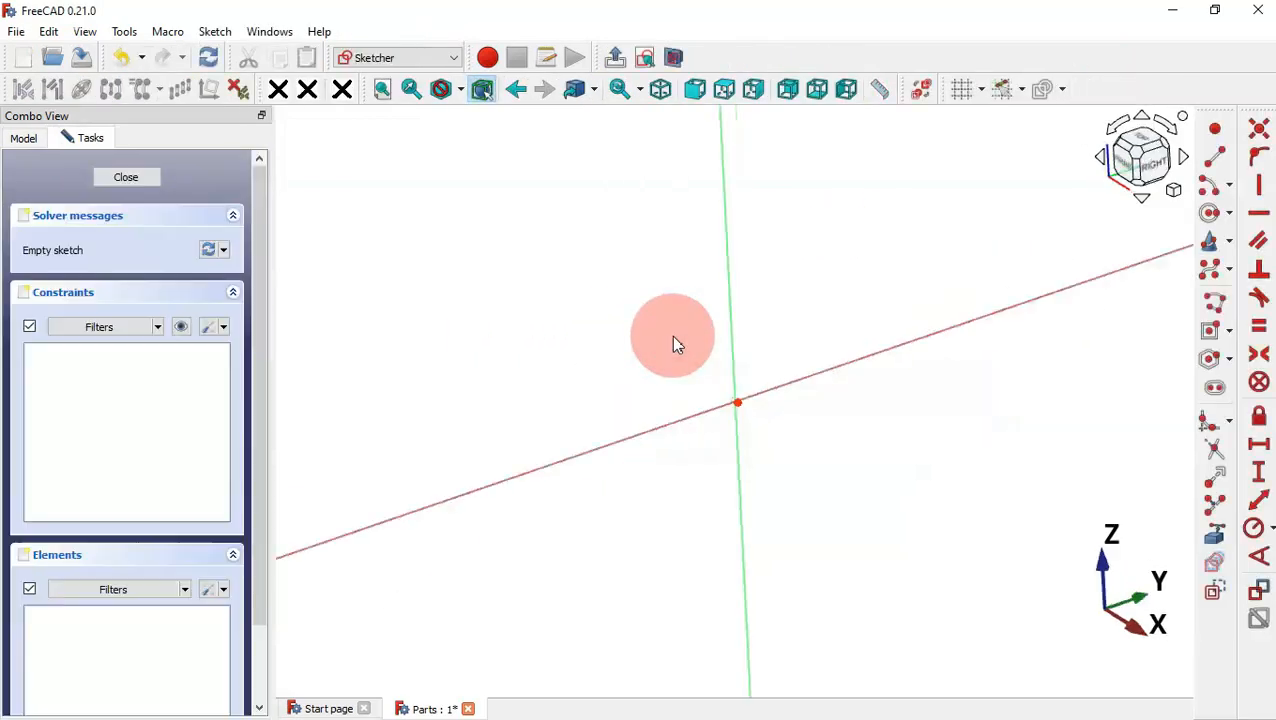
- Draw a centered rectangle about 4.9 mm wide and 3.3 mm high around the sketch origin
scroll(714, 668, down, 4)
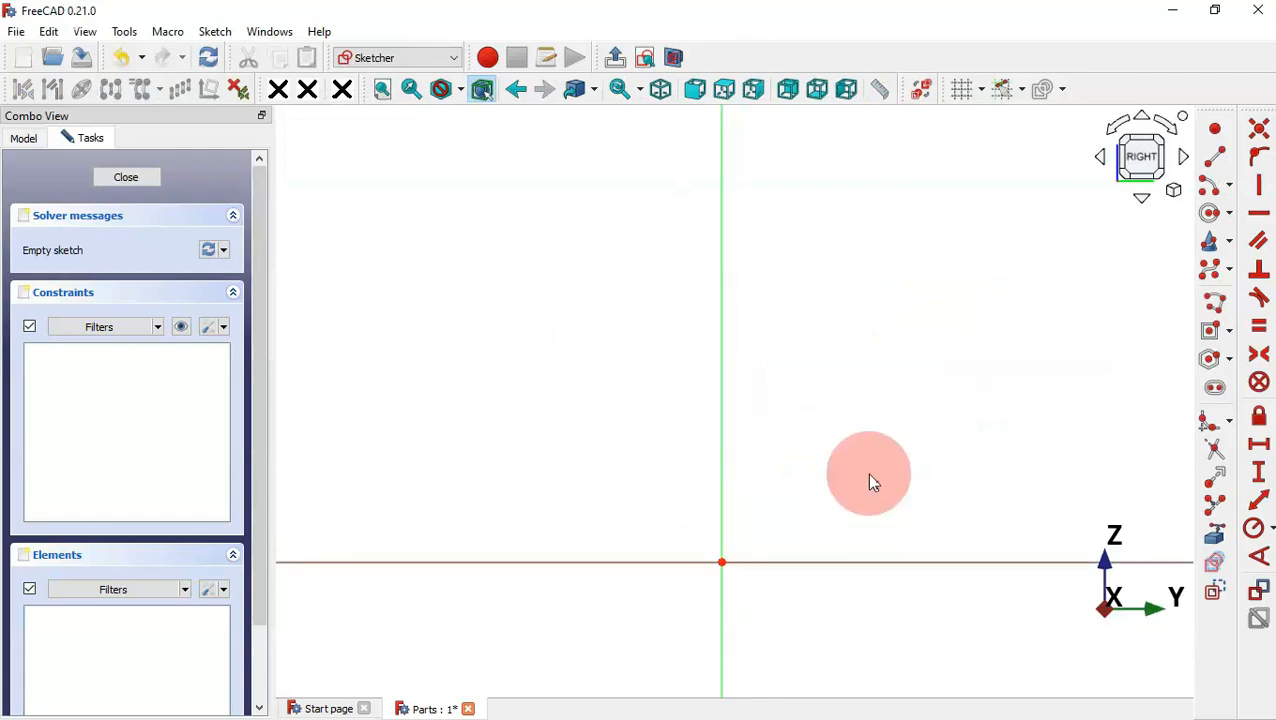
scroll(902, 444, down, 3)
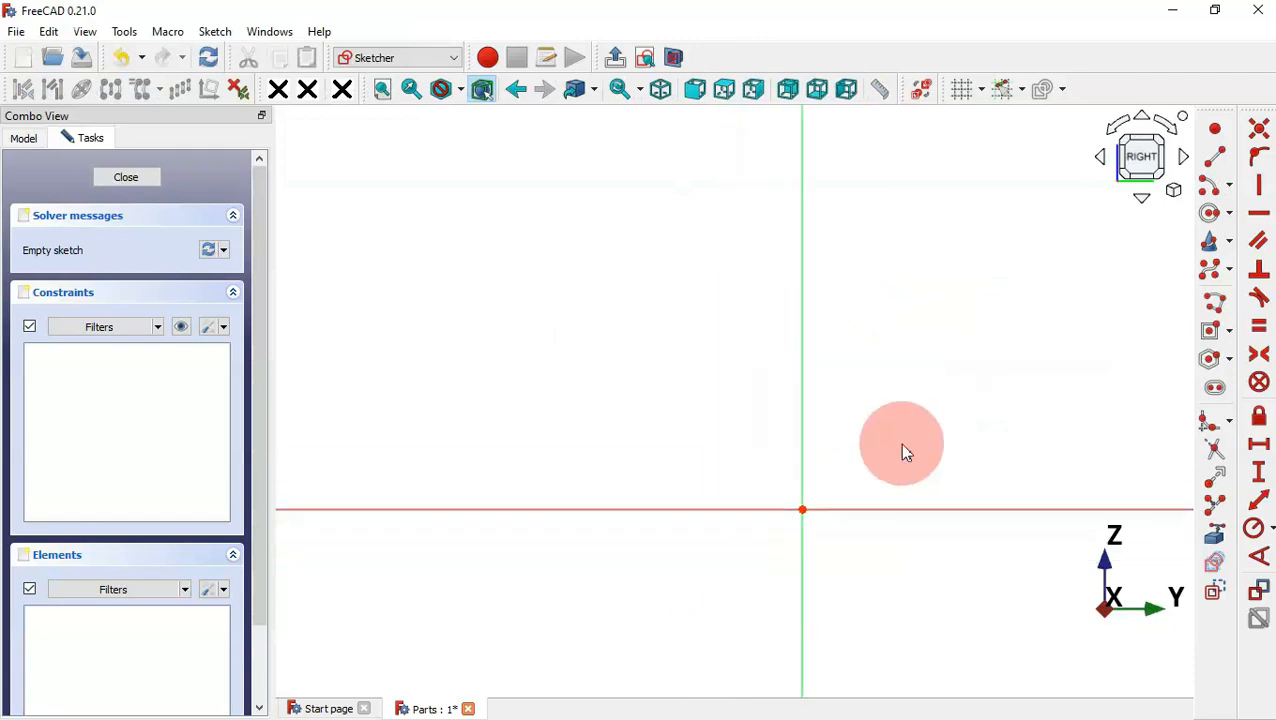
click(1212, 331)
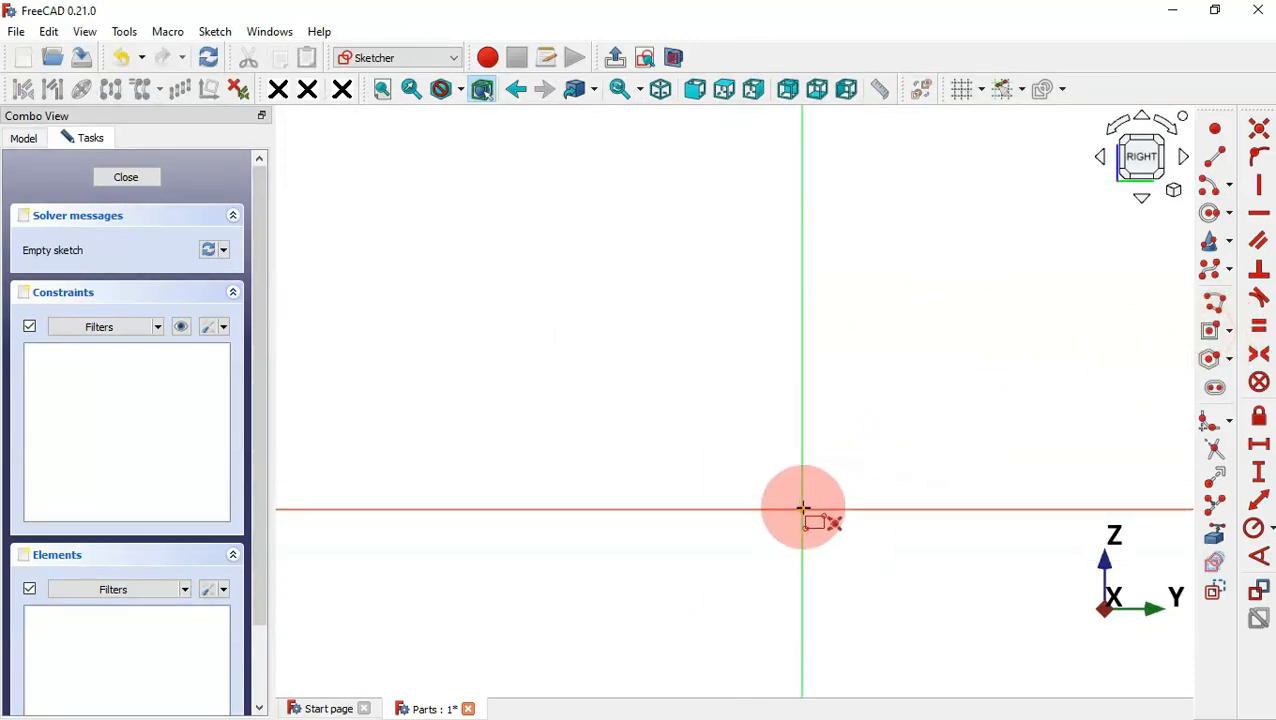
click(803, 509)
click(1085, 323)
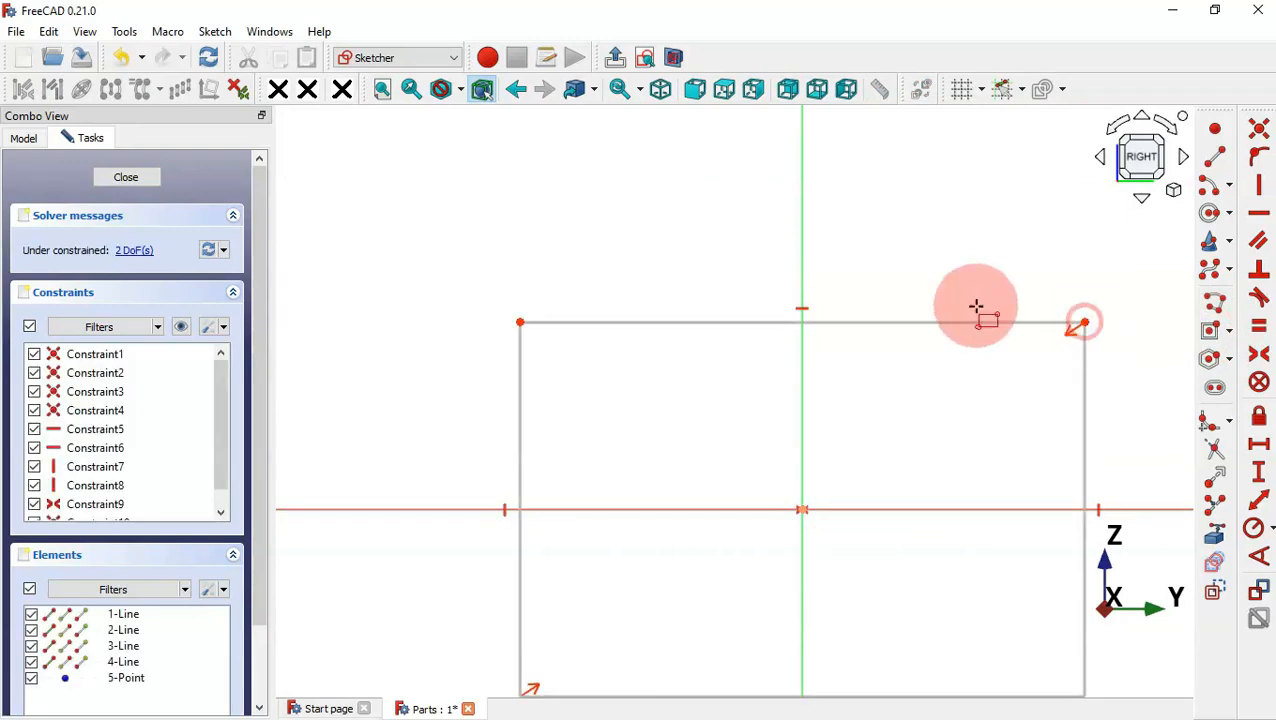
scroll(563, 245, down, 2)
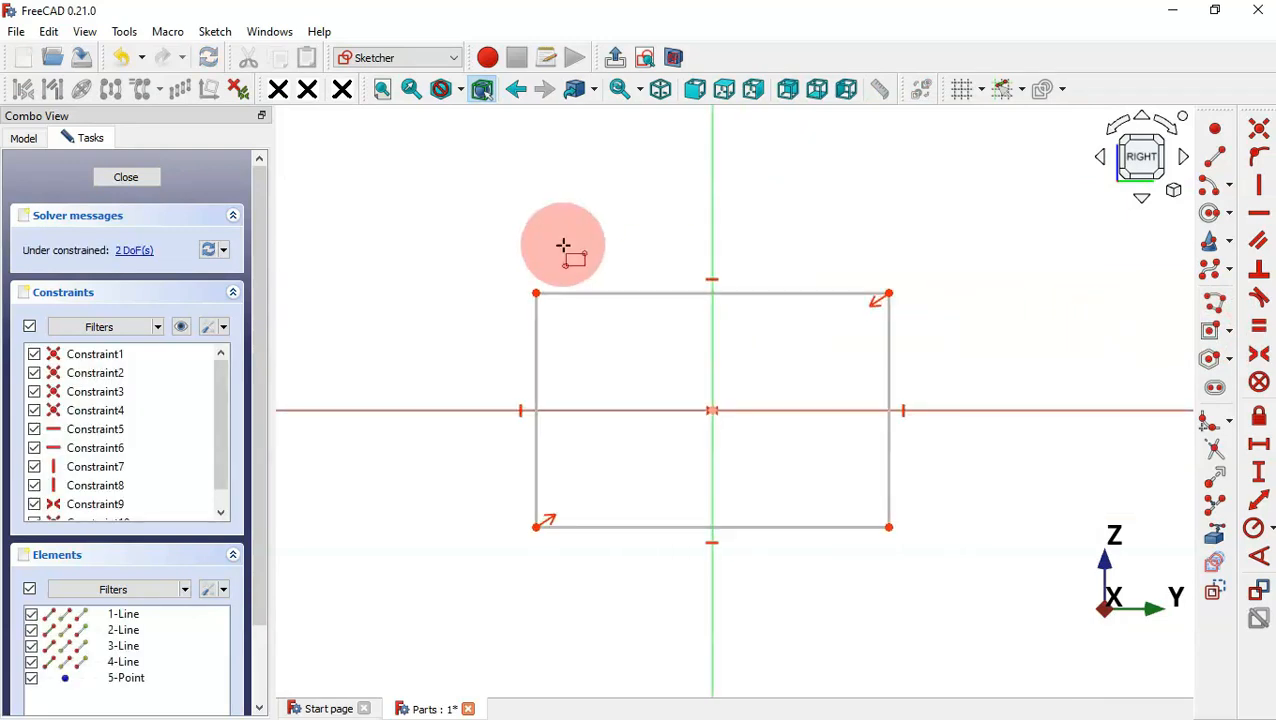
- Dimension the rectangle's upper edge and set its width to 120 mm
click(1262, 497)
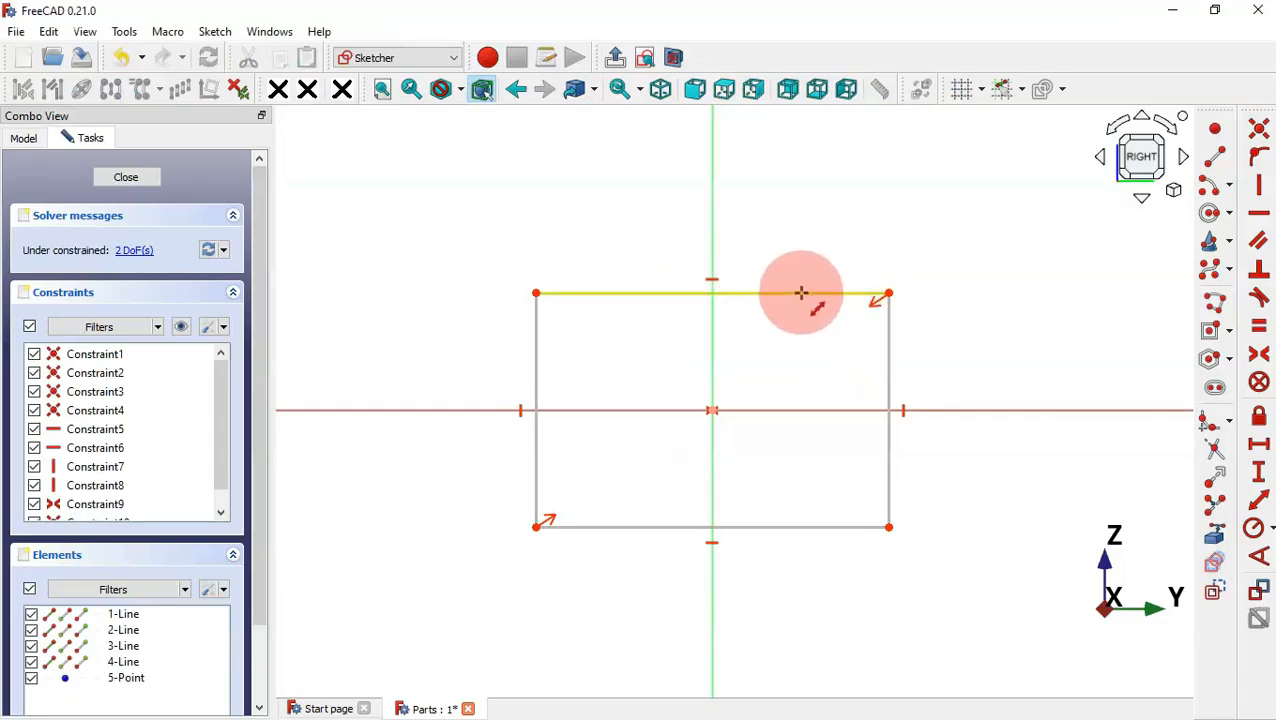
click(803, 292)
text(12)
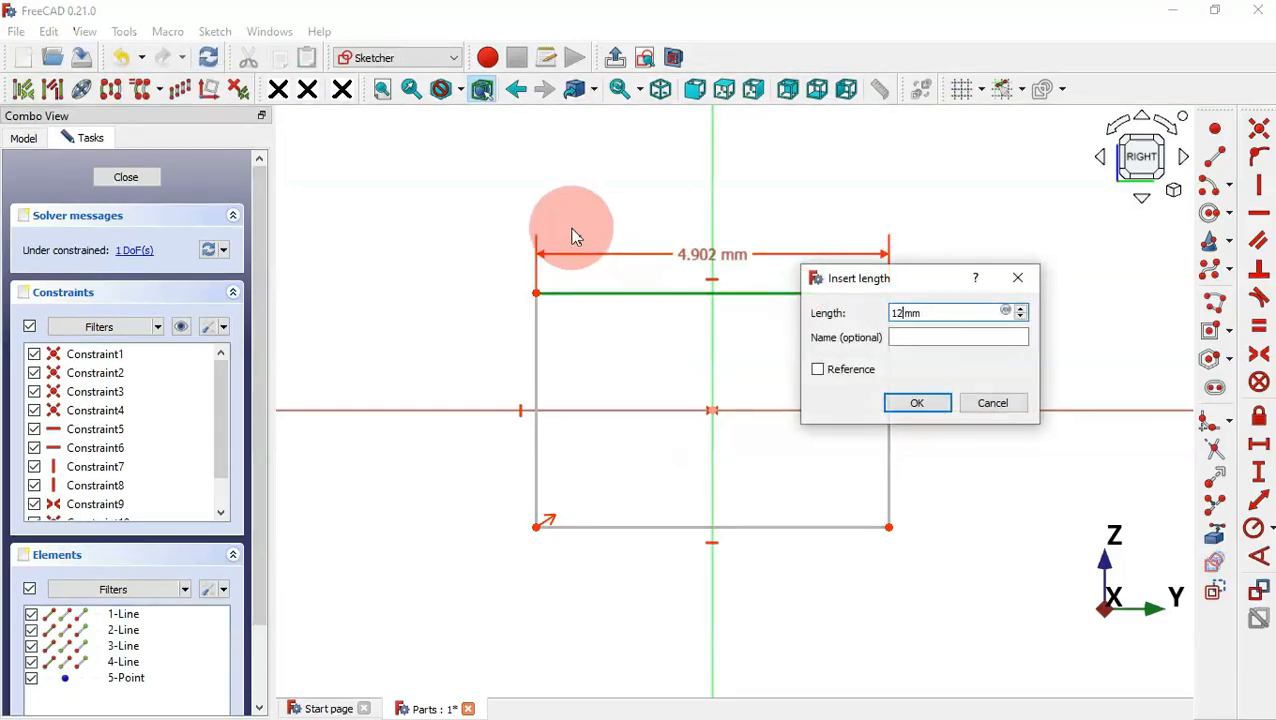
text(0)
key(Return)
- Dimension the rectangle's vertical edge and set its height to 90 mm
scroll(798, 362, down, 4)
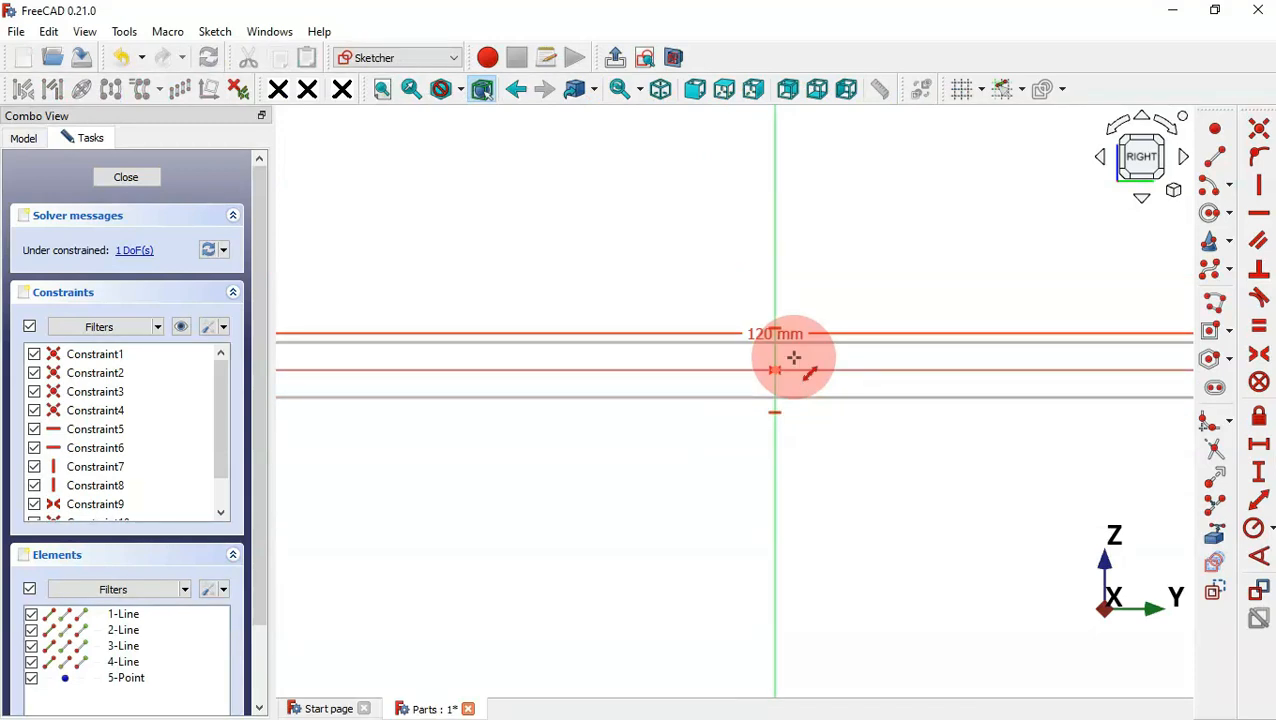
scroll(793, 357, down, 4)
scroll(1190, 362, up, 4)
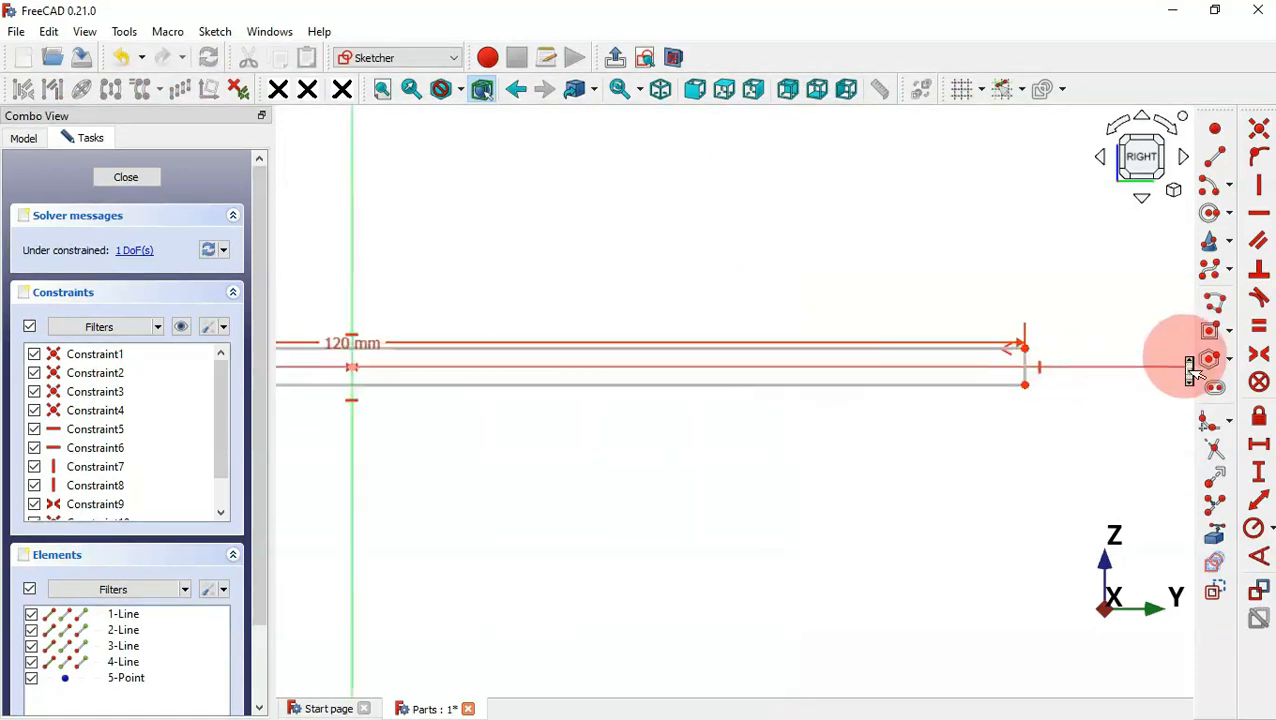
scroll(1190, 365, up, 1)
click(997, 362)
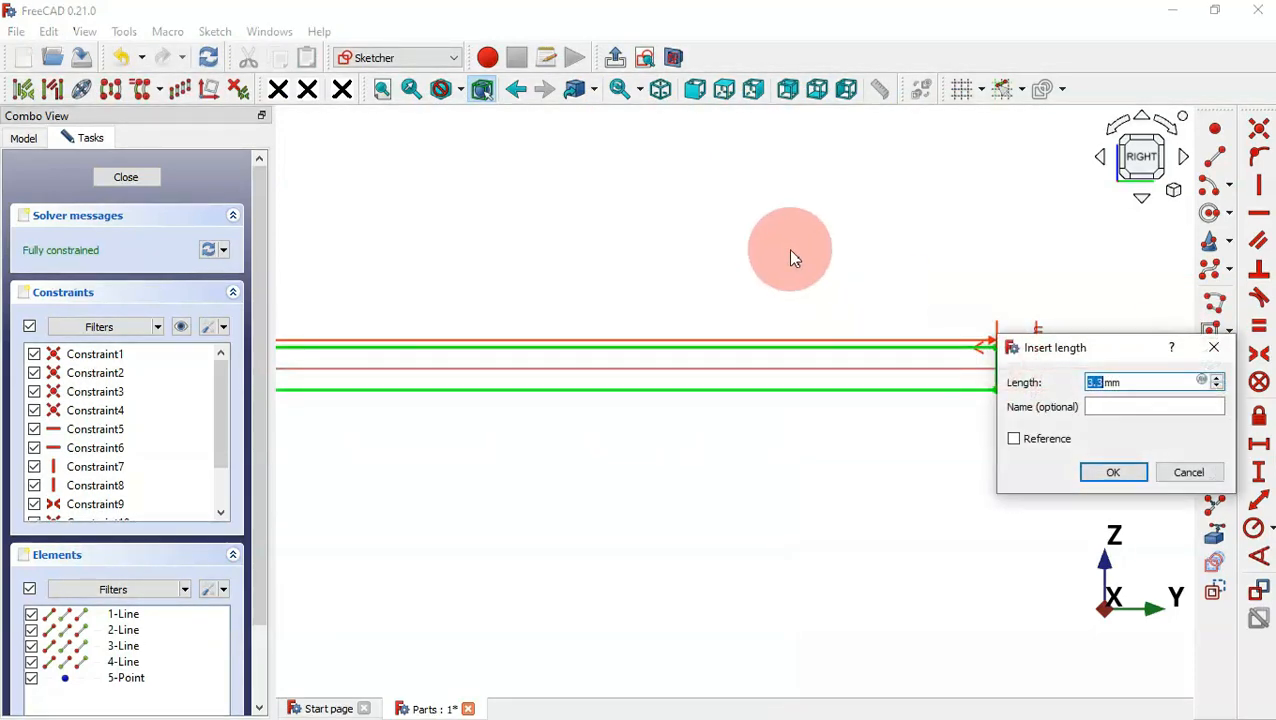
text(90)
key(Return)
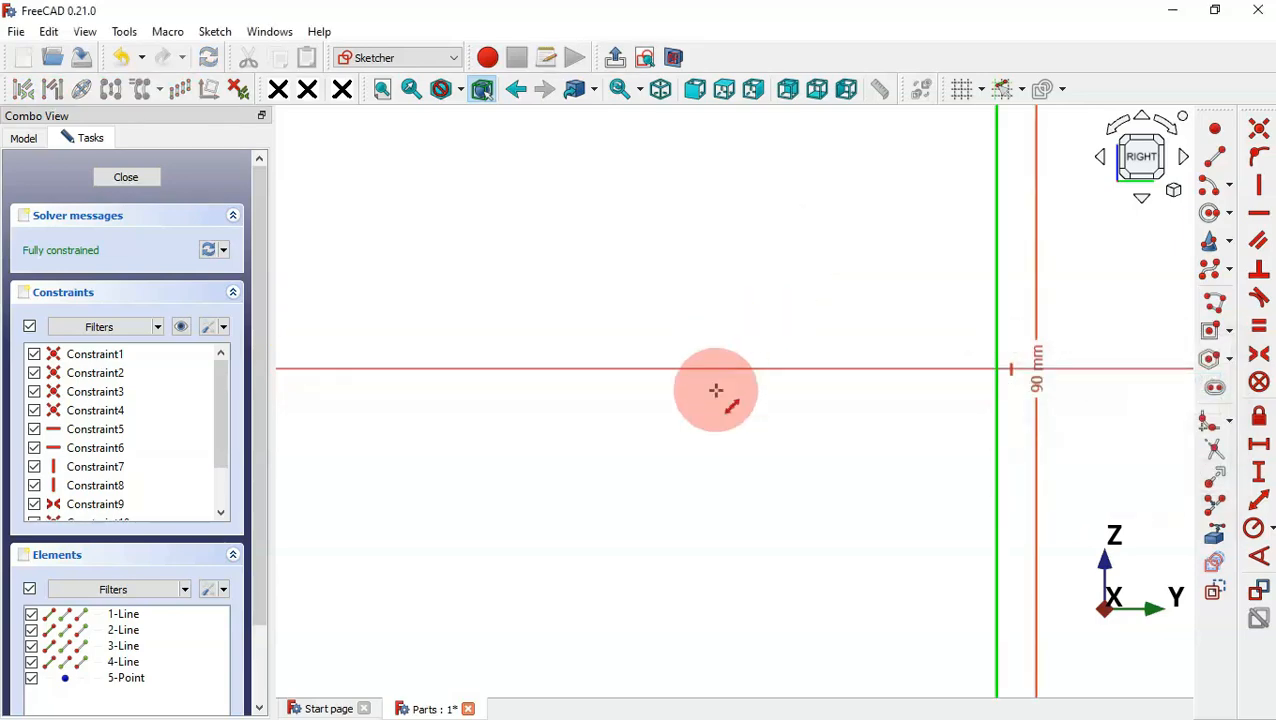
scroll(716, 390, down, 9)
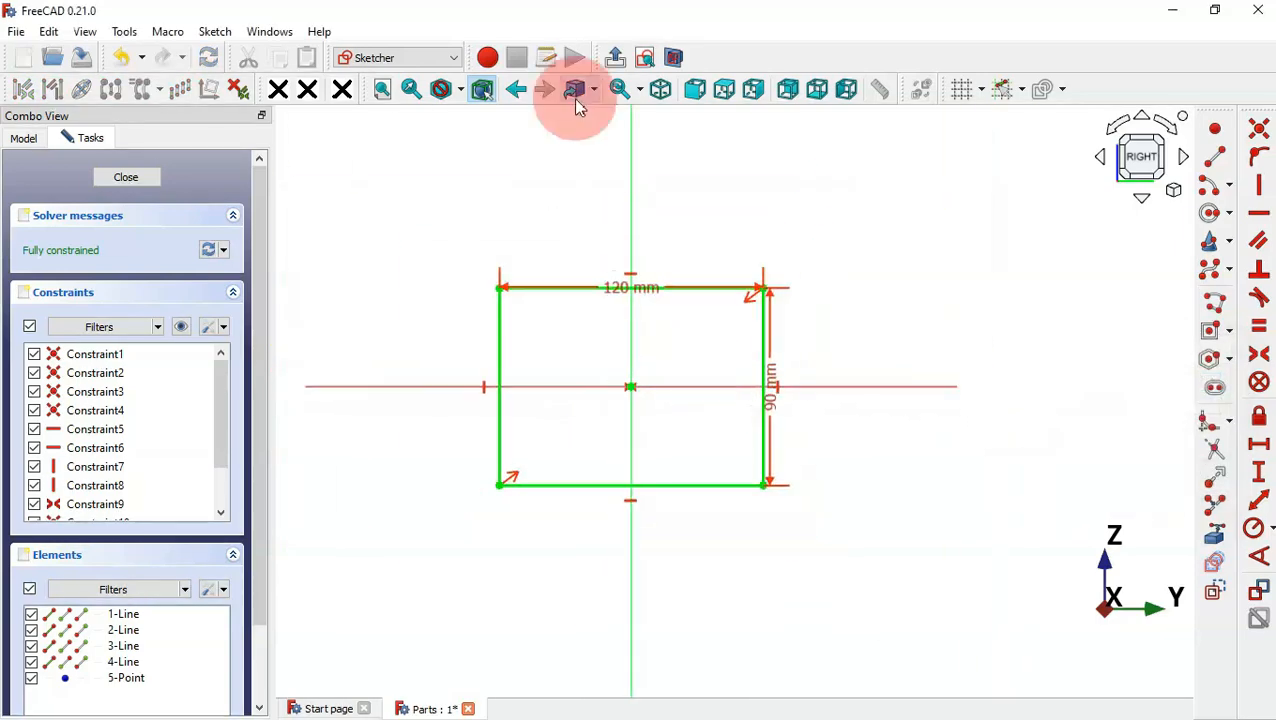
- Close the rectangle sketch and pad it 10 mm along the sketch normal
click(615, 65)
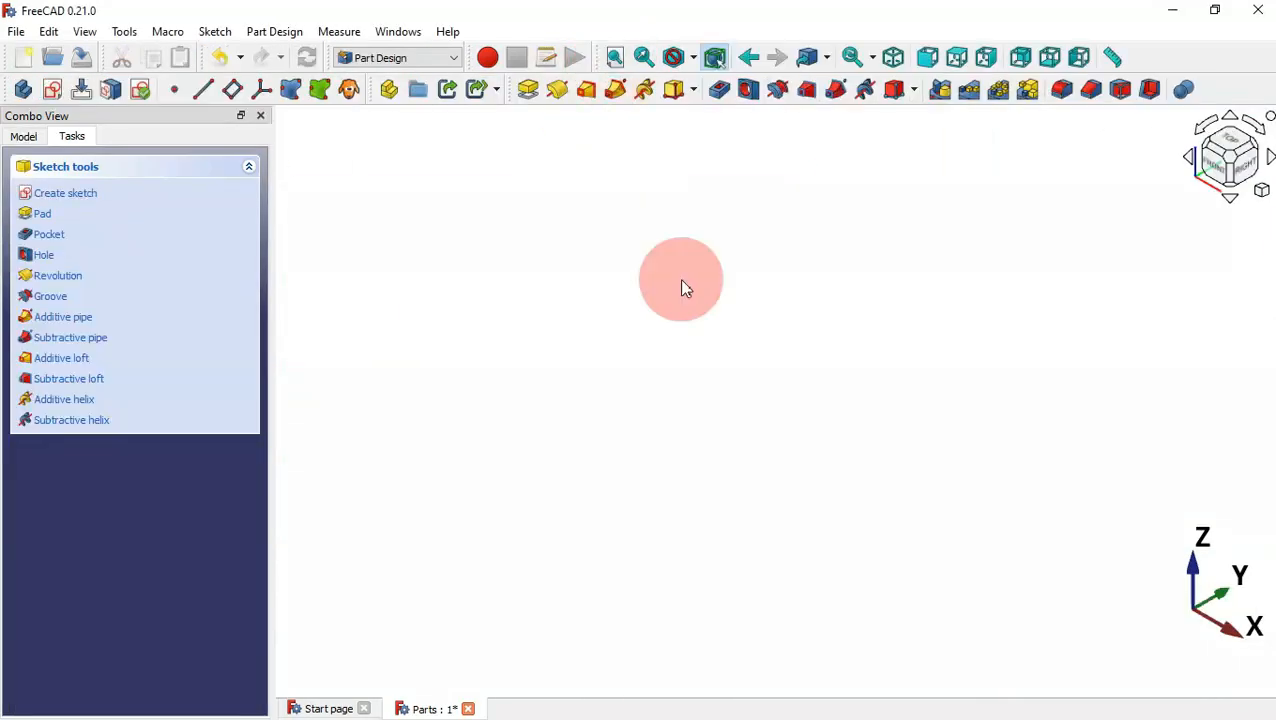
click(529, 95)
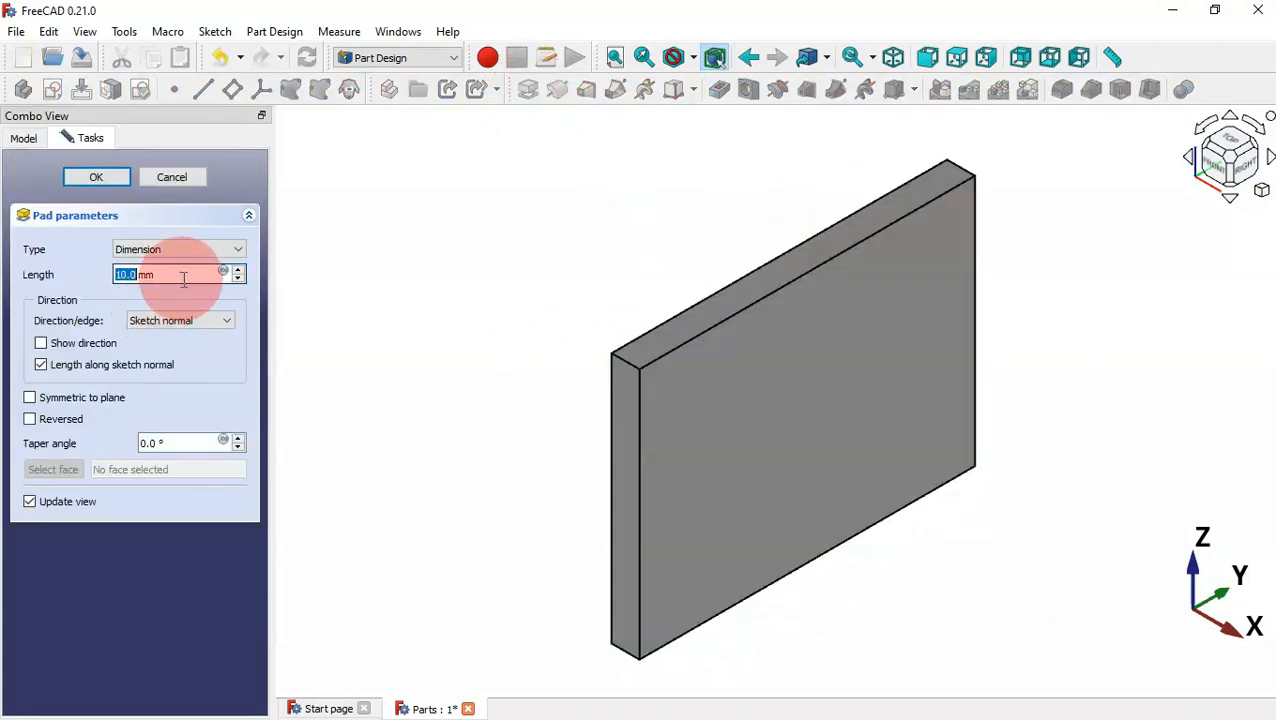
drag(182, 275, 40, 275)
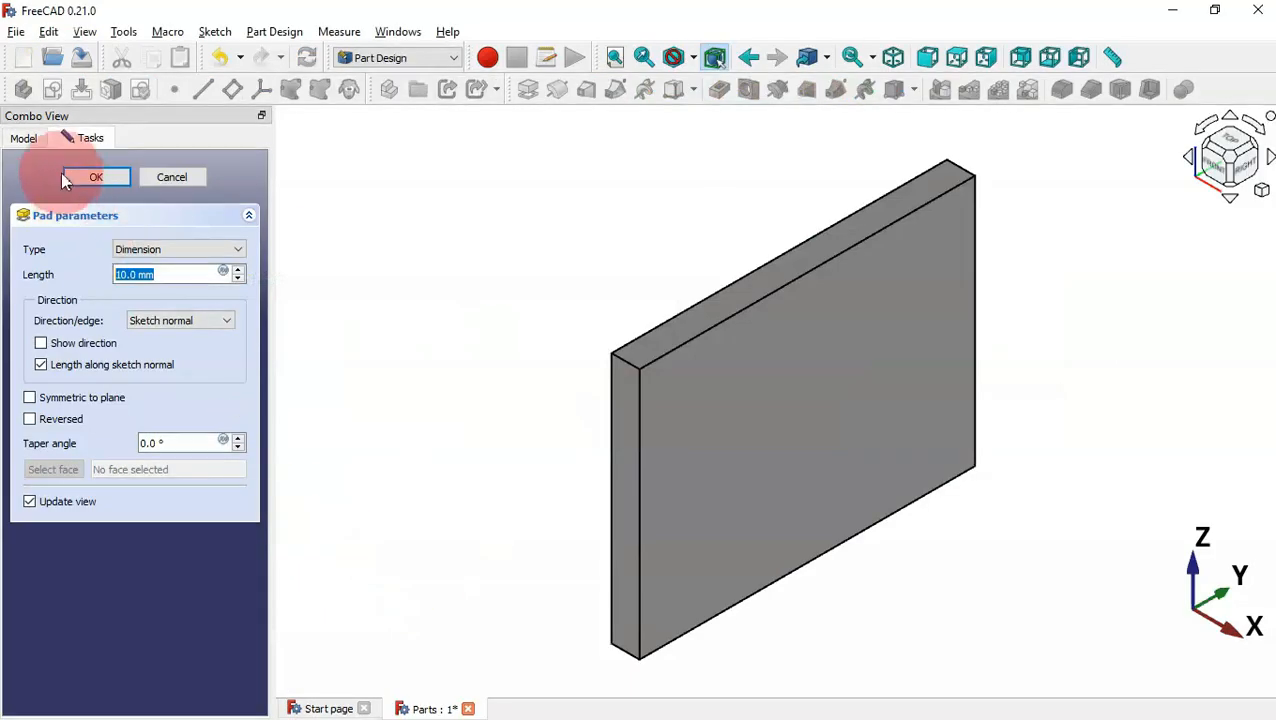
click(96, 178)
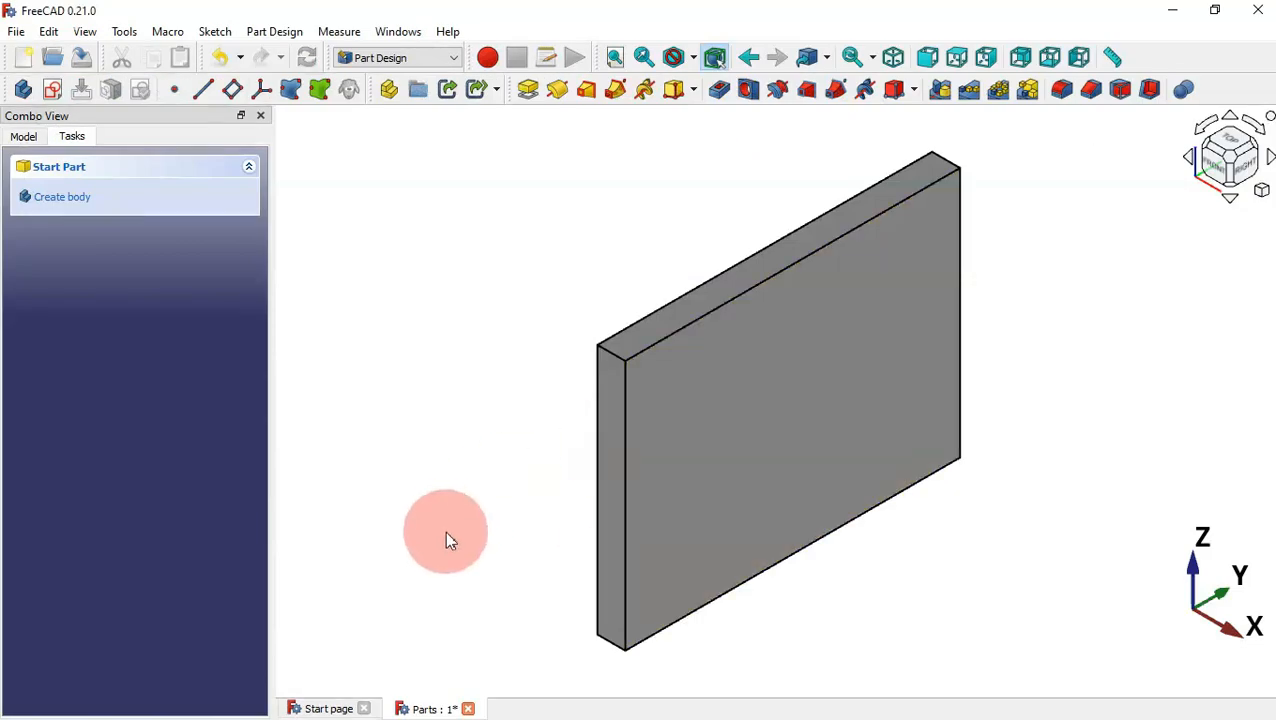
- Start a sketch on the panel's large front face and reference its left vertical edge as external geometry
click(679, 459)
click(52, 90)
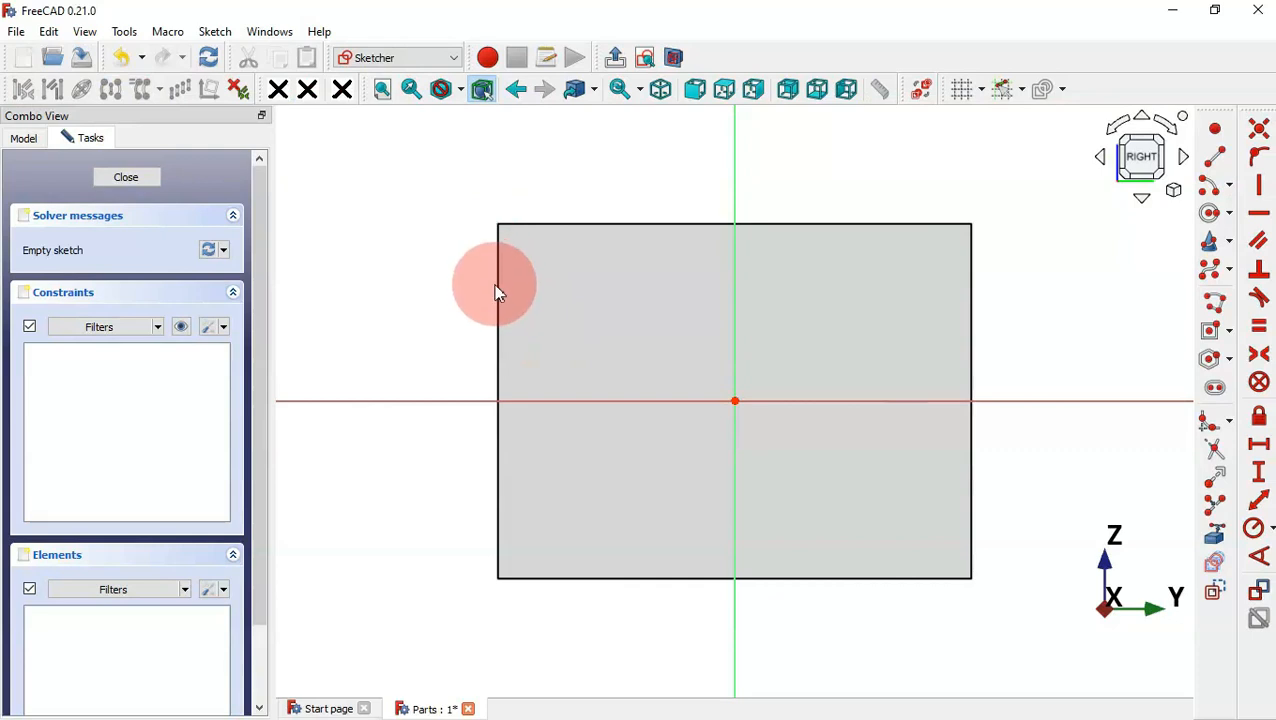
click(1215, 537)
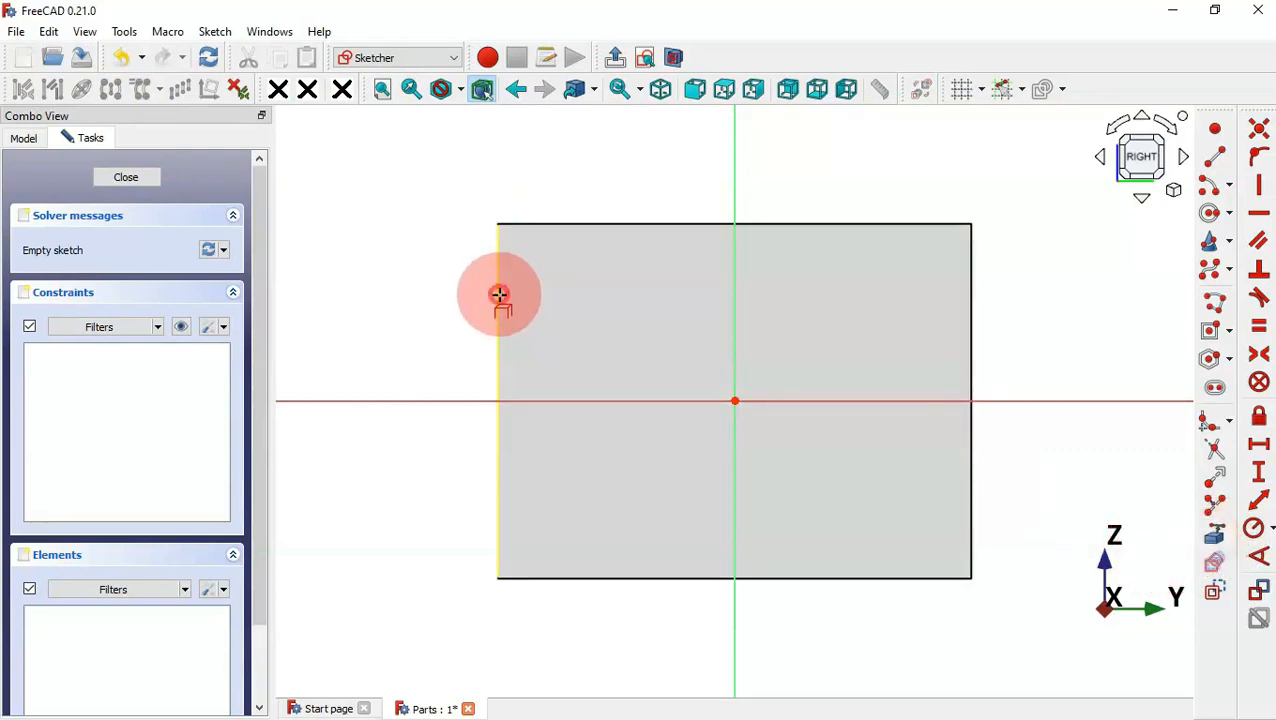
click(499, 295)
- Draw a closed trapezoid polyline outside the upper left edge, widening outward, with its inner side about 11 mm long on the referenced edge
scroll(428, 266, up, 3)
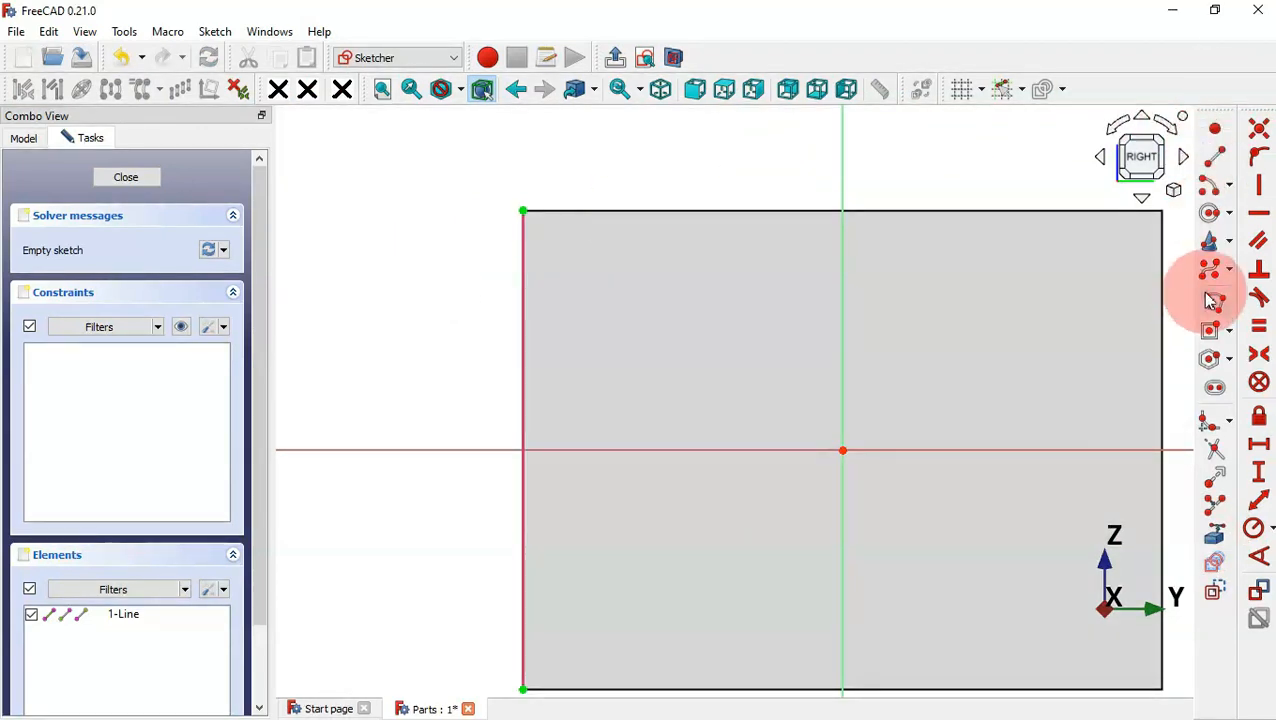
click(1216, 300)
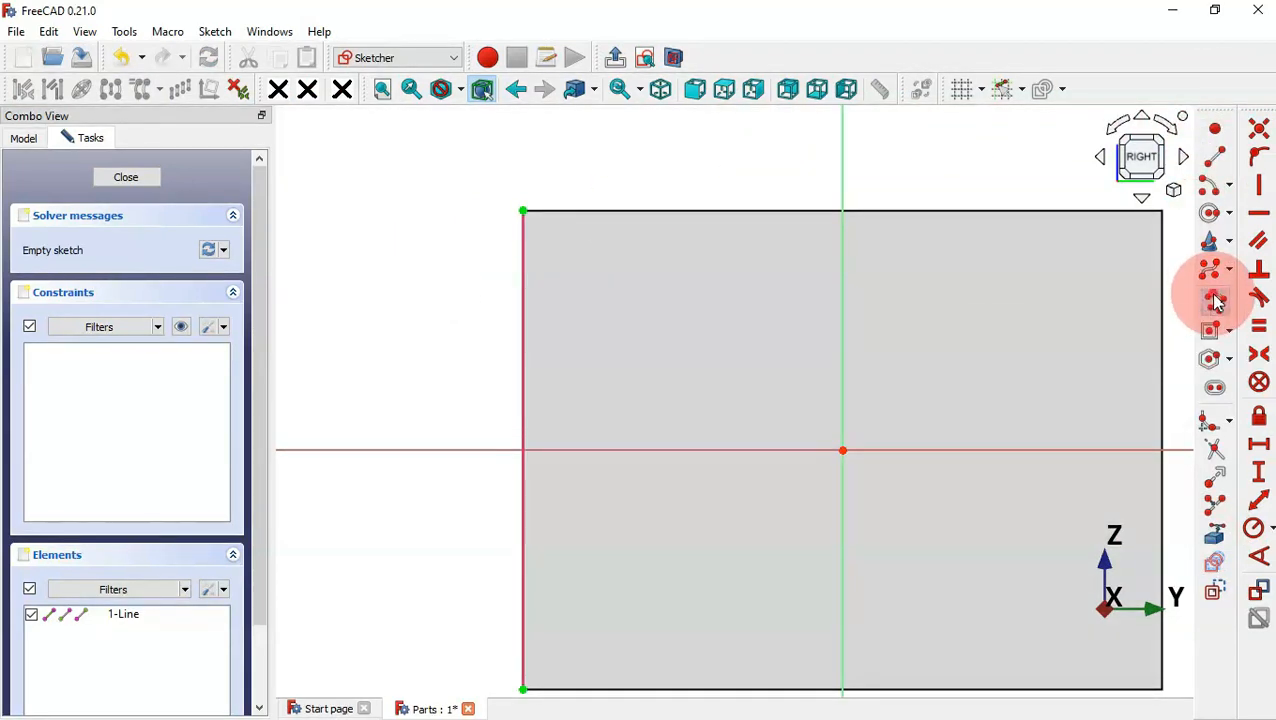
click(522, 280)
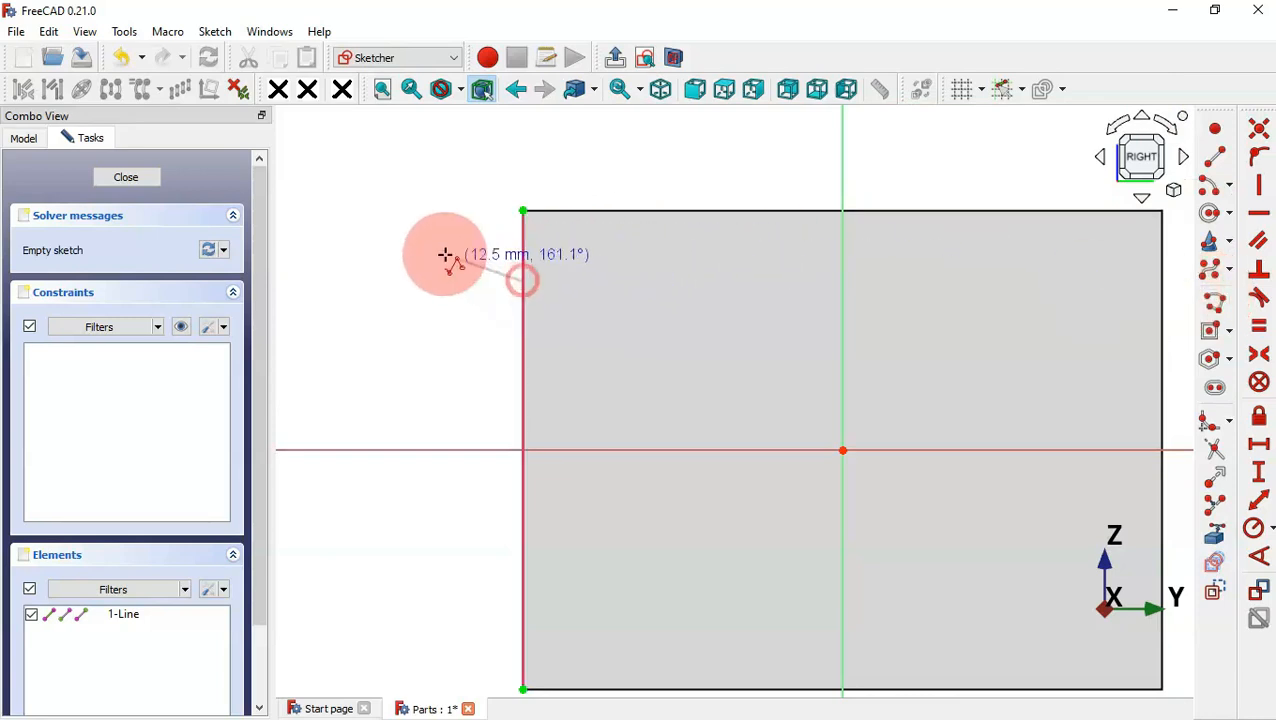
click(437, 251)
click(437, 354)
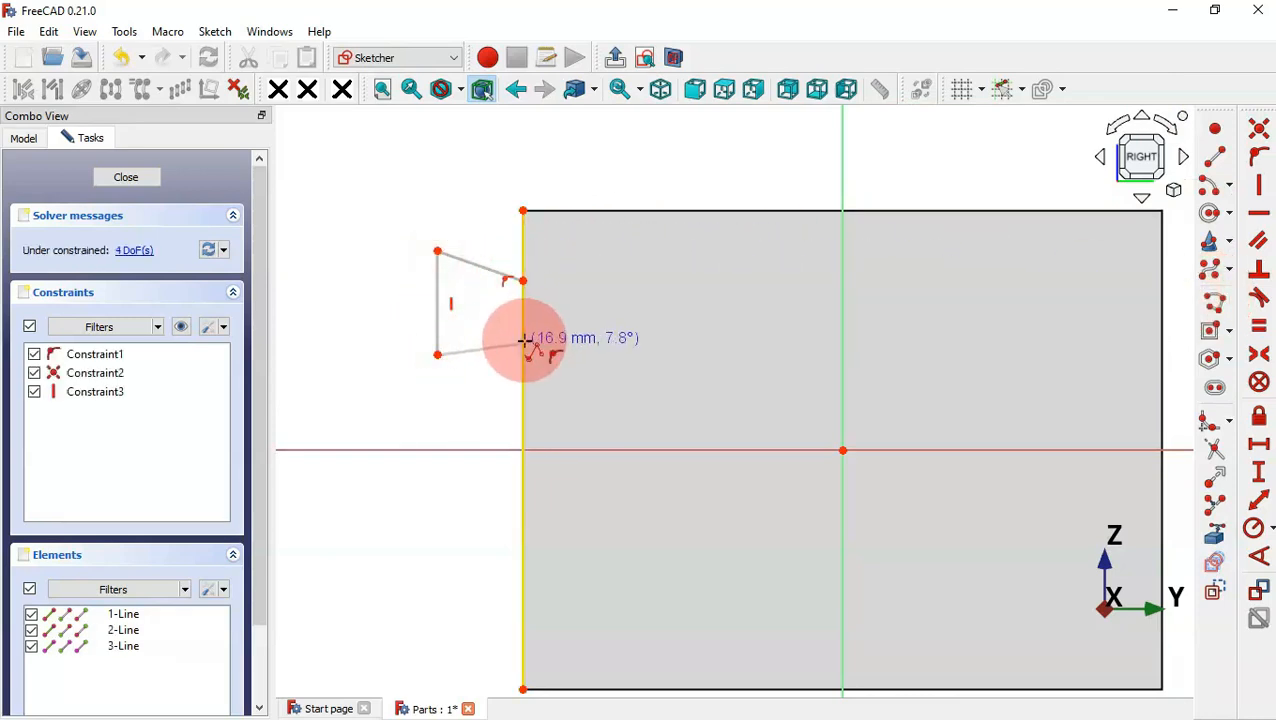
click(522, 340)
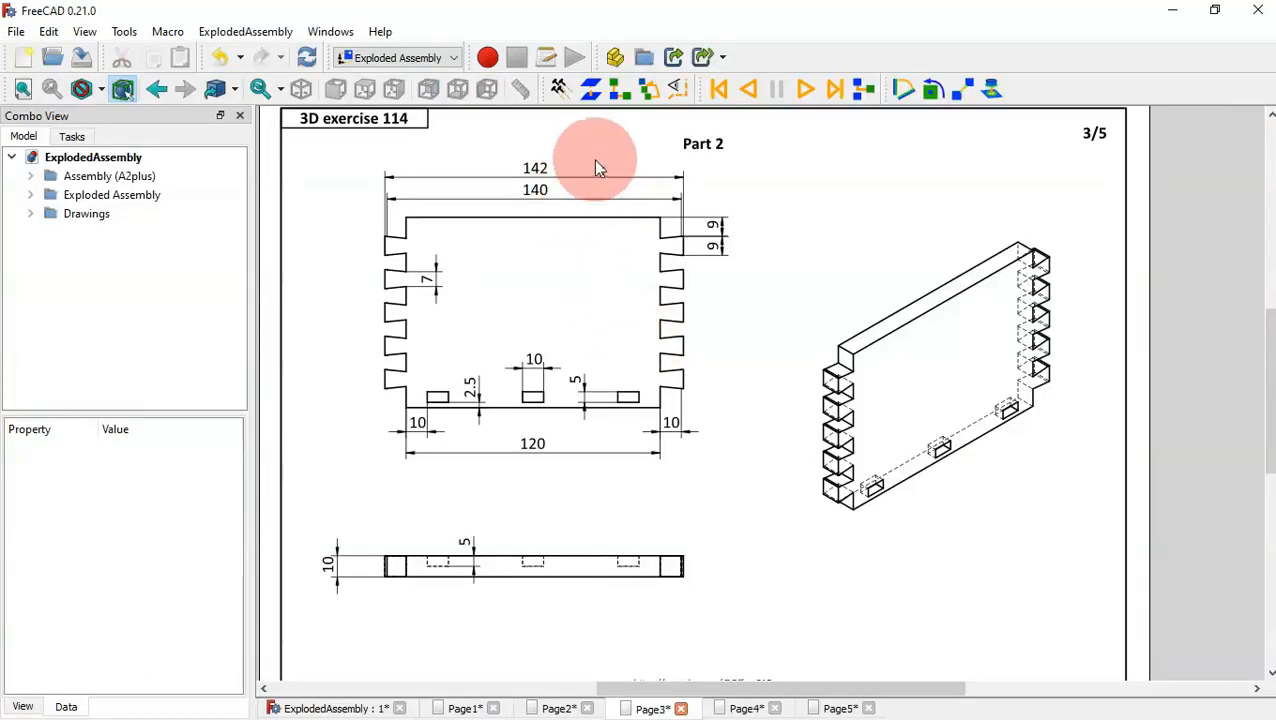
- Check the finger dimensions on the Part 2 sheet, and constrain the trapezoid's two slanted sides to equal length
scroll(595, 165, up, 4)
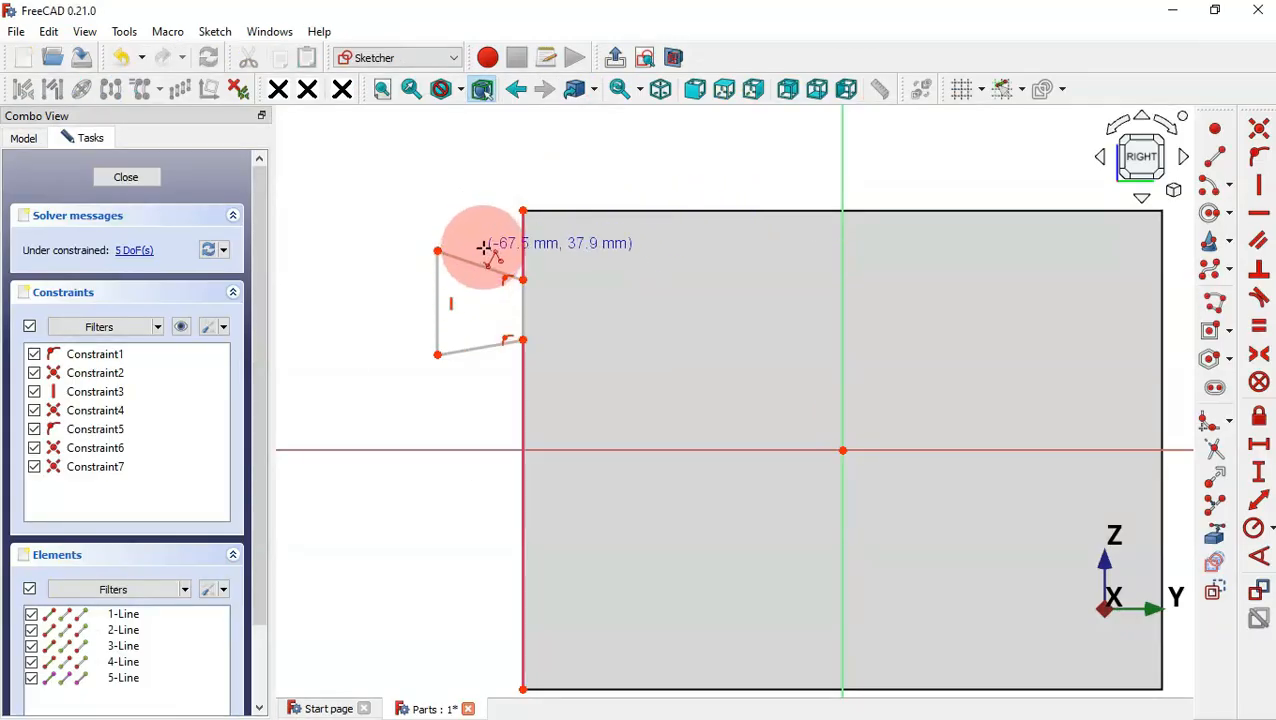
click(1260, 327)
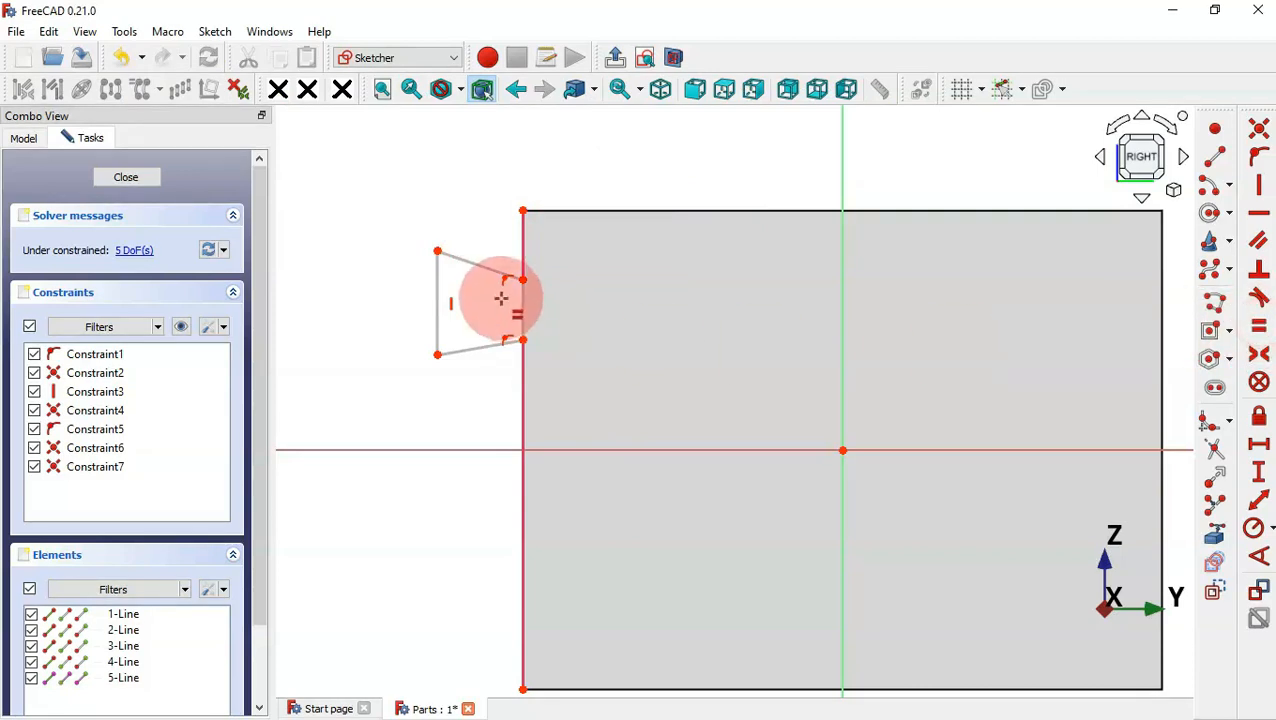
click(485, 268)
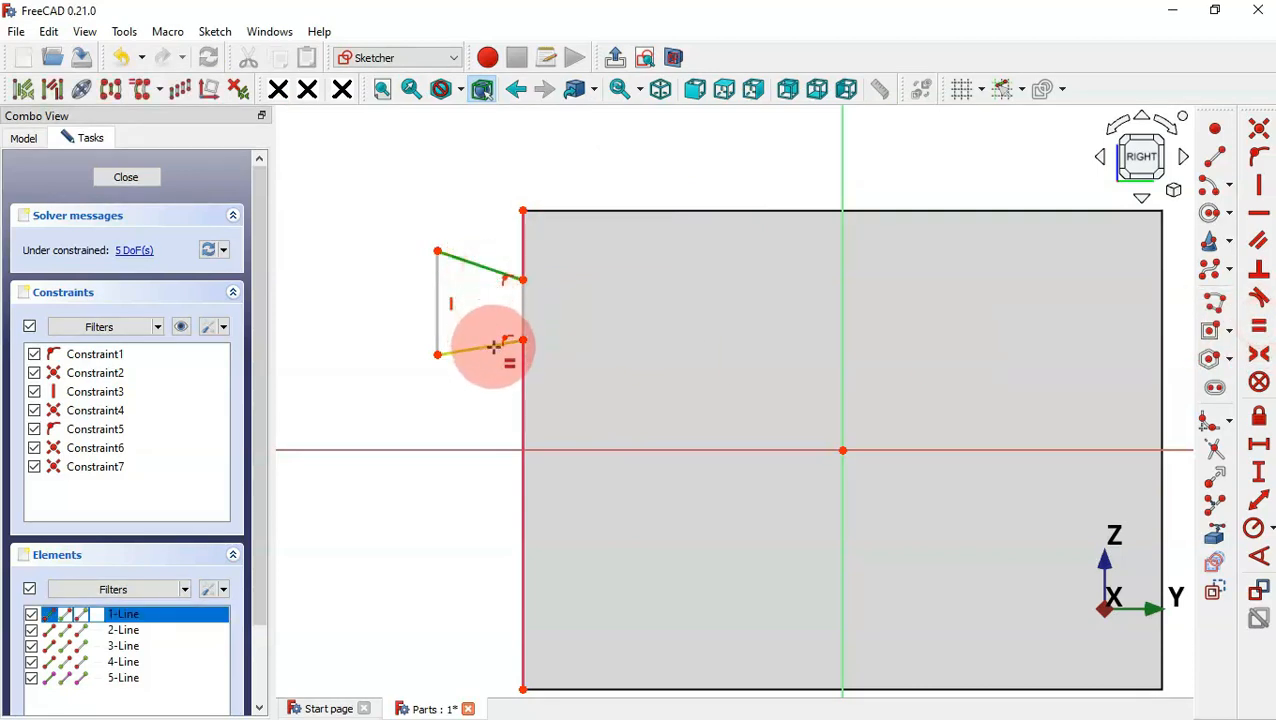
click(500, 344)
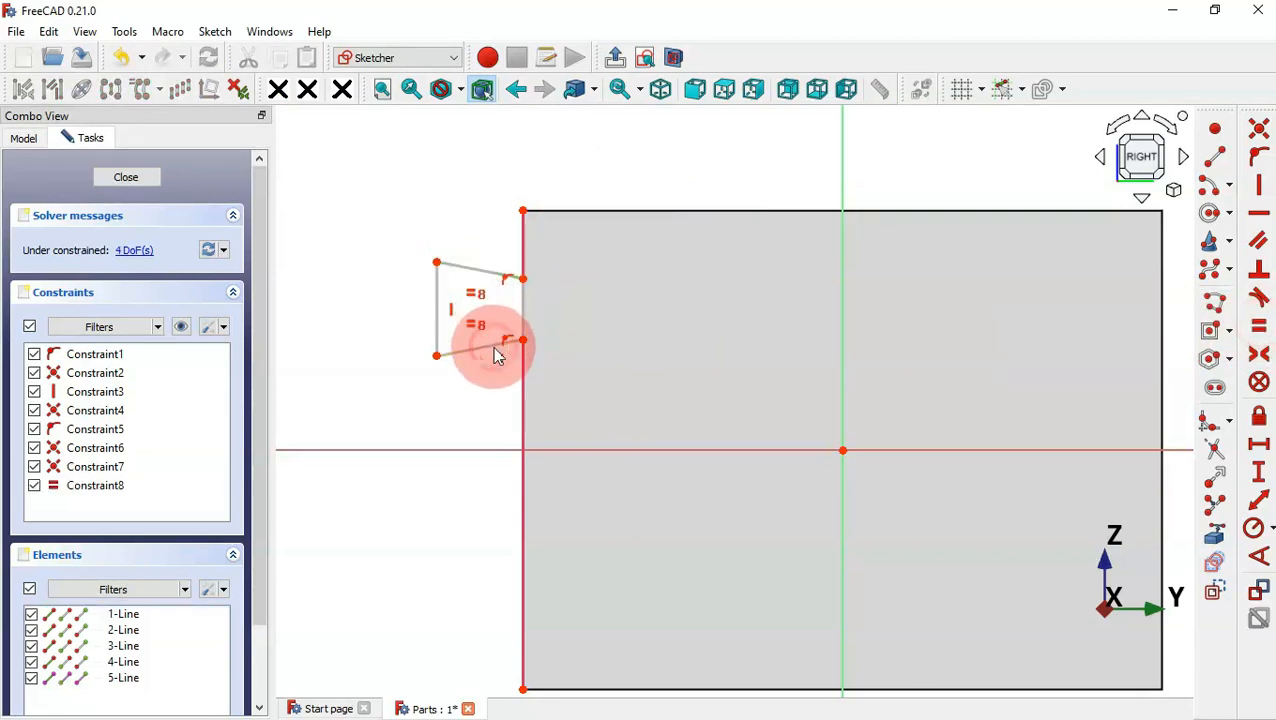
- Dimension the trapezoid's short inner side and set its length to 7 mm
click(1266, 501)
click(521, 305)
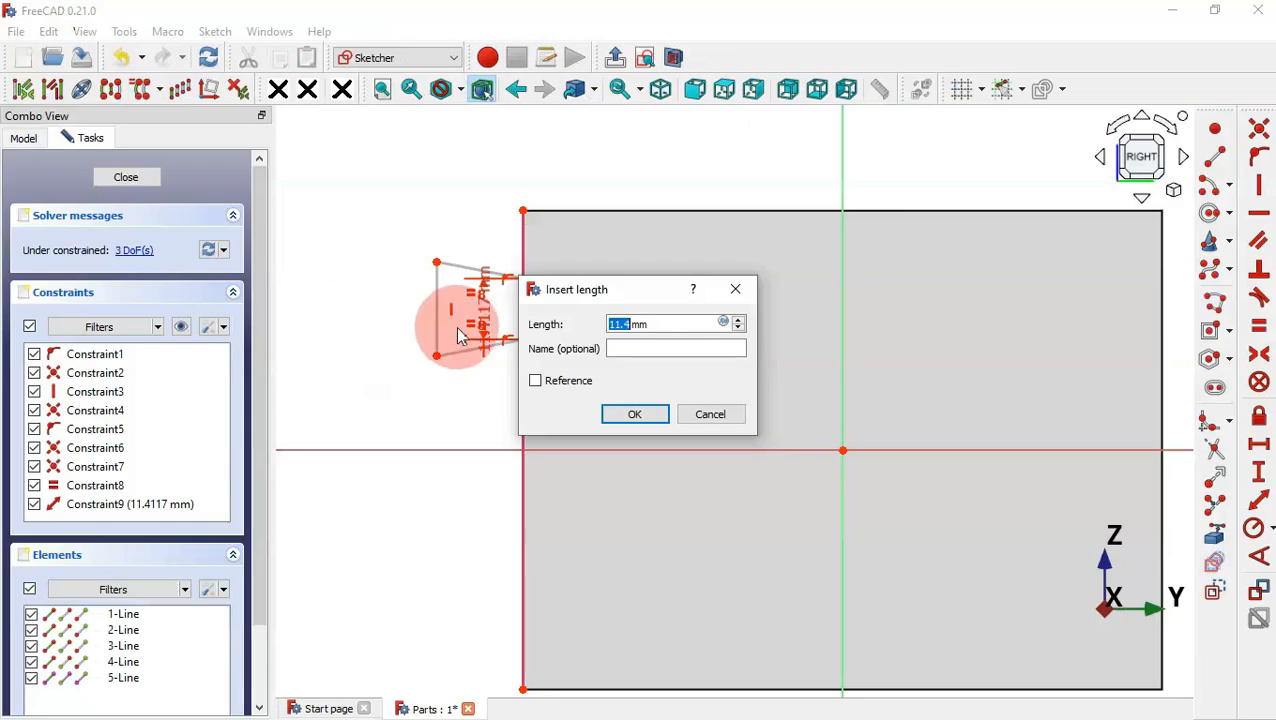
text(7mm)
key(Return)
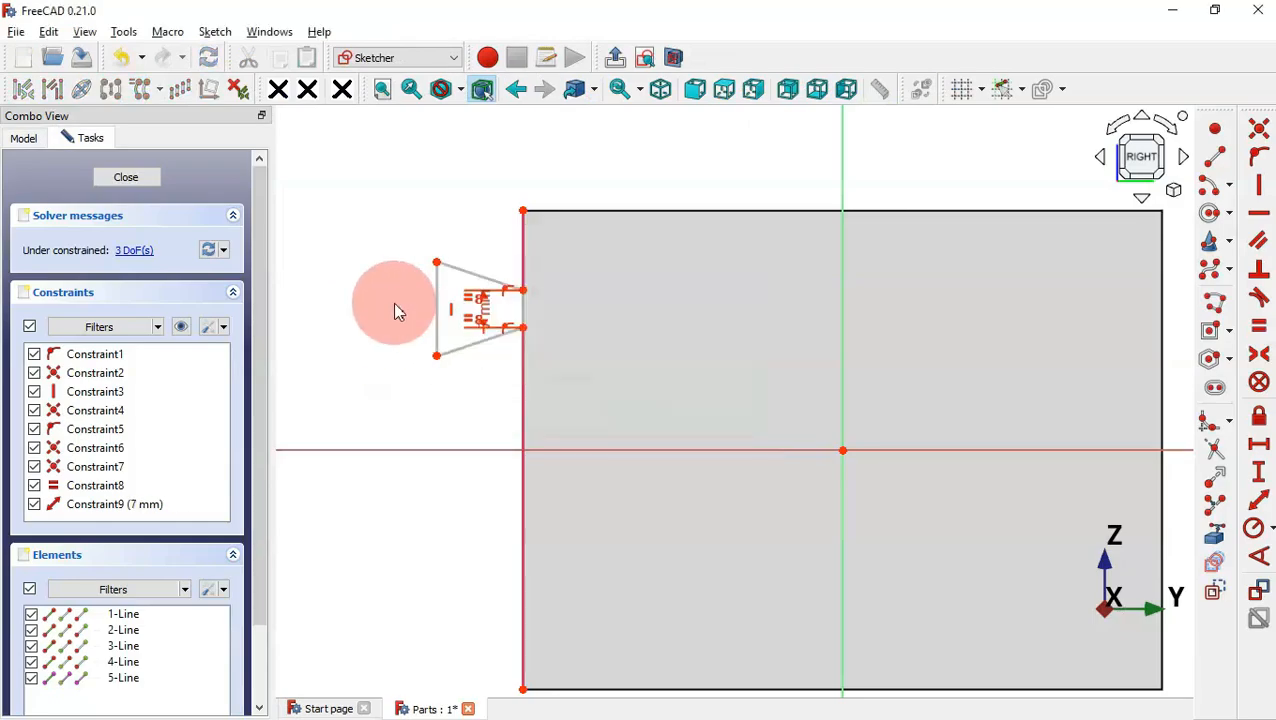
- Set the trapezoid's long outer side to 9 mm and the horizontal distance between its outer and inner upper corners to 10 mm
click(437, 306)
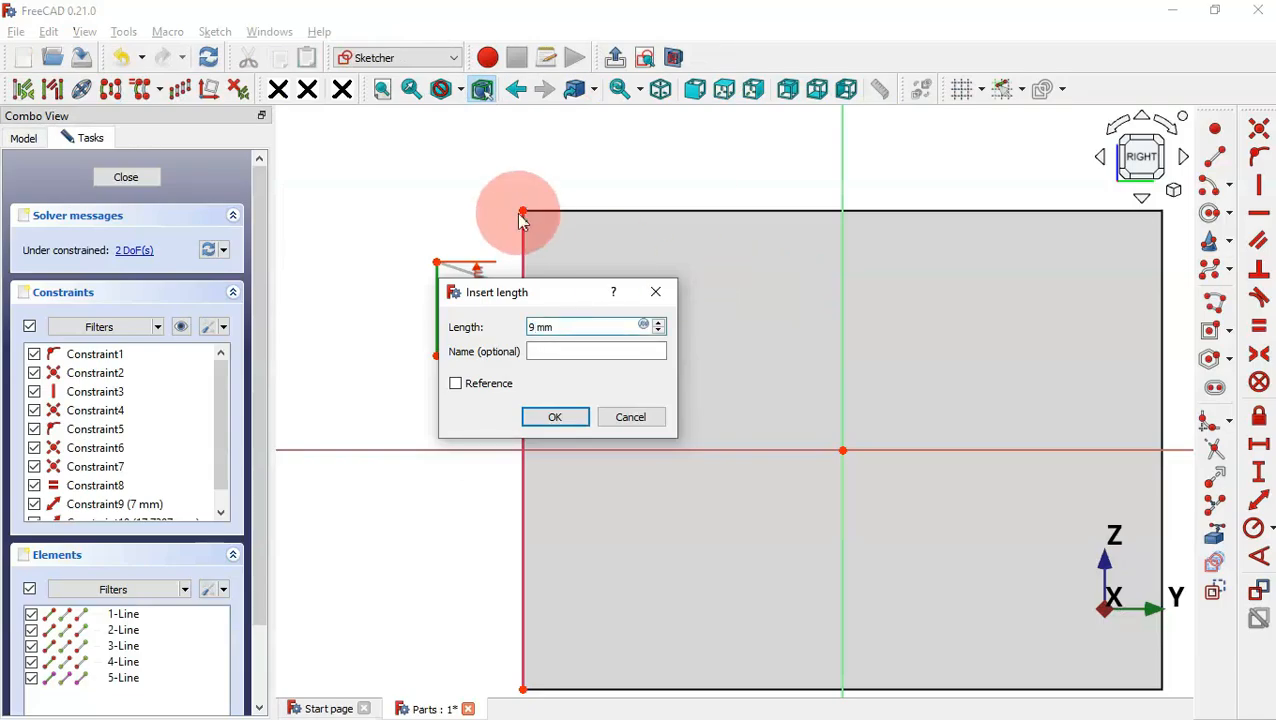
key(Return)
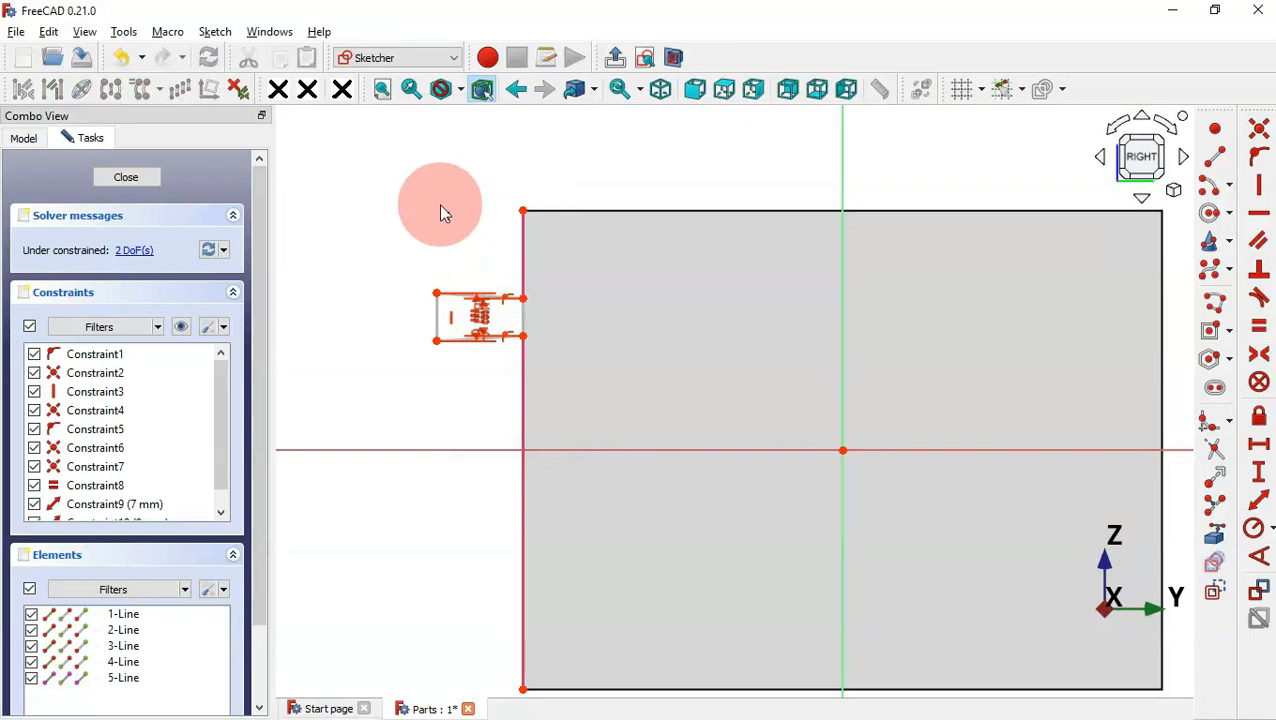
scroll(431, 268, up, 2)
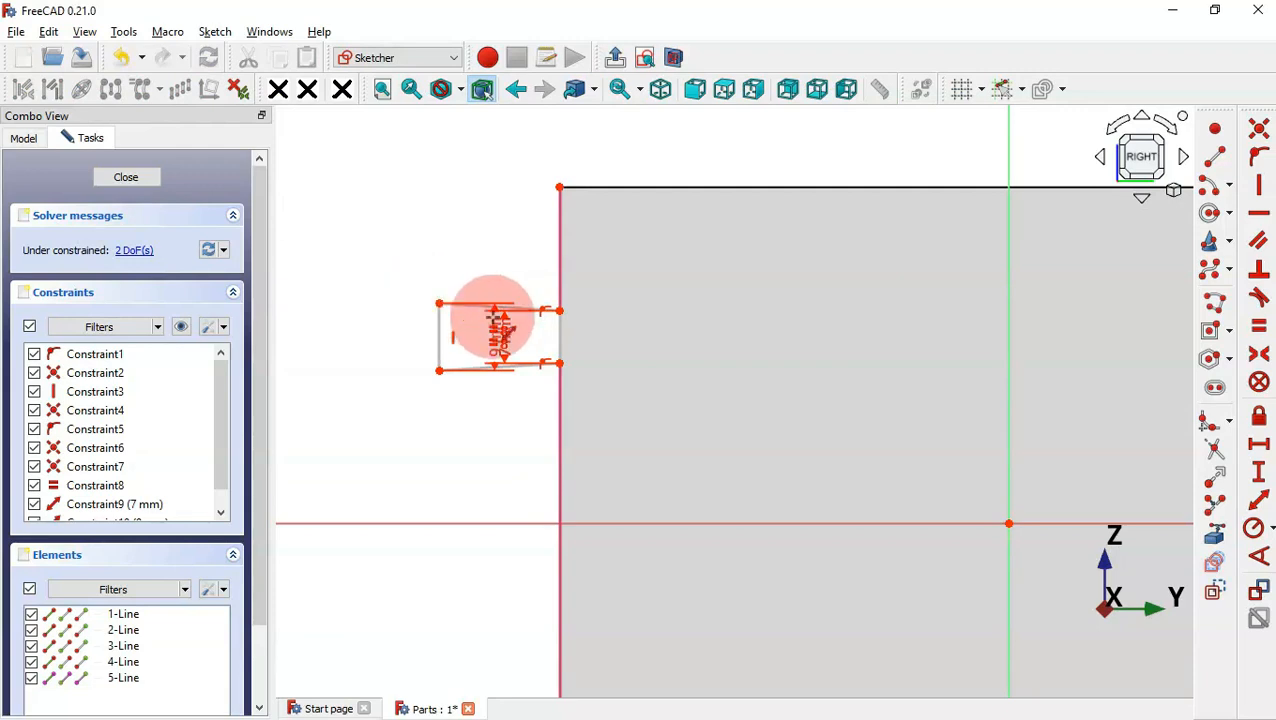
click(1262, 450)
click(438, 304)
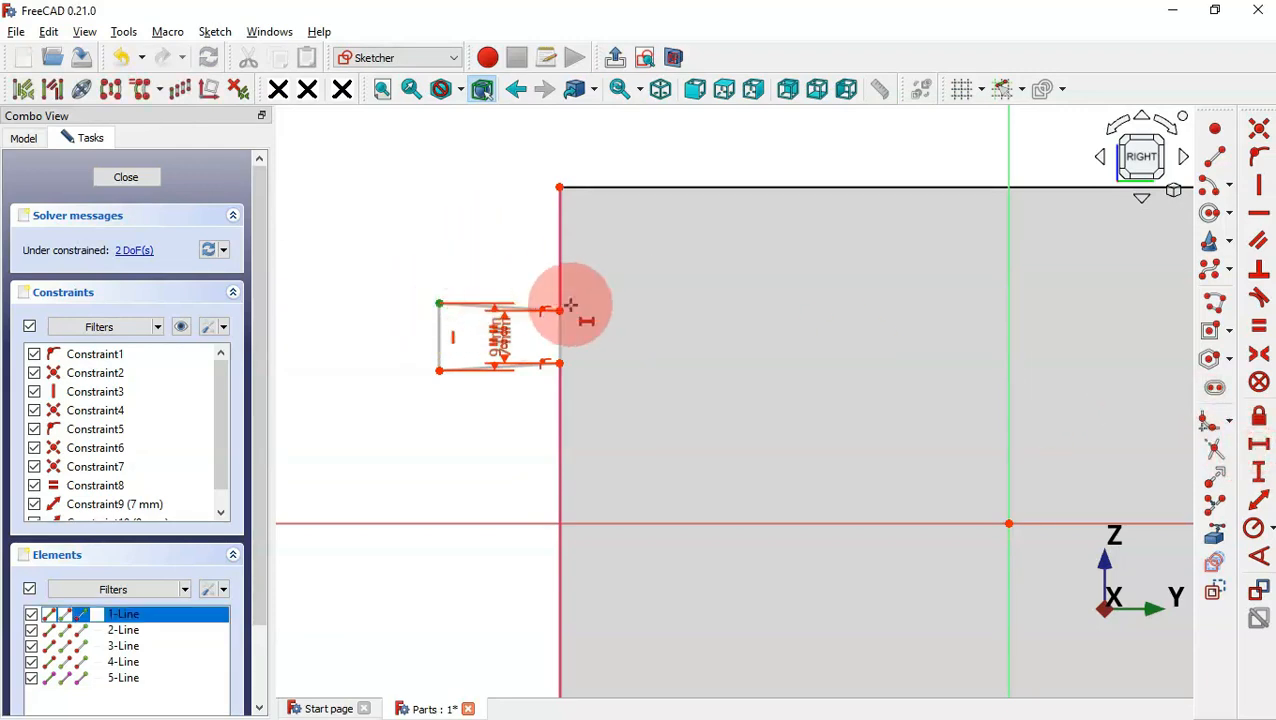
click(558, 311)
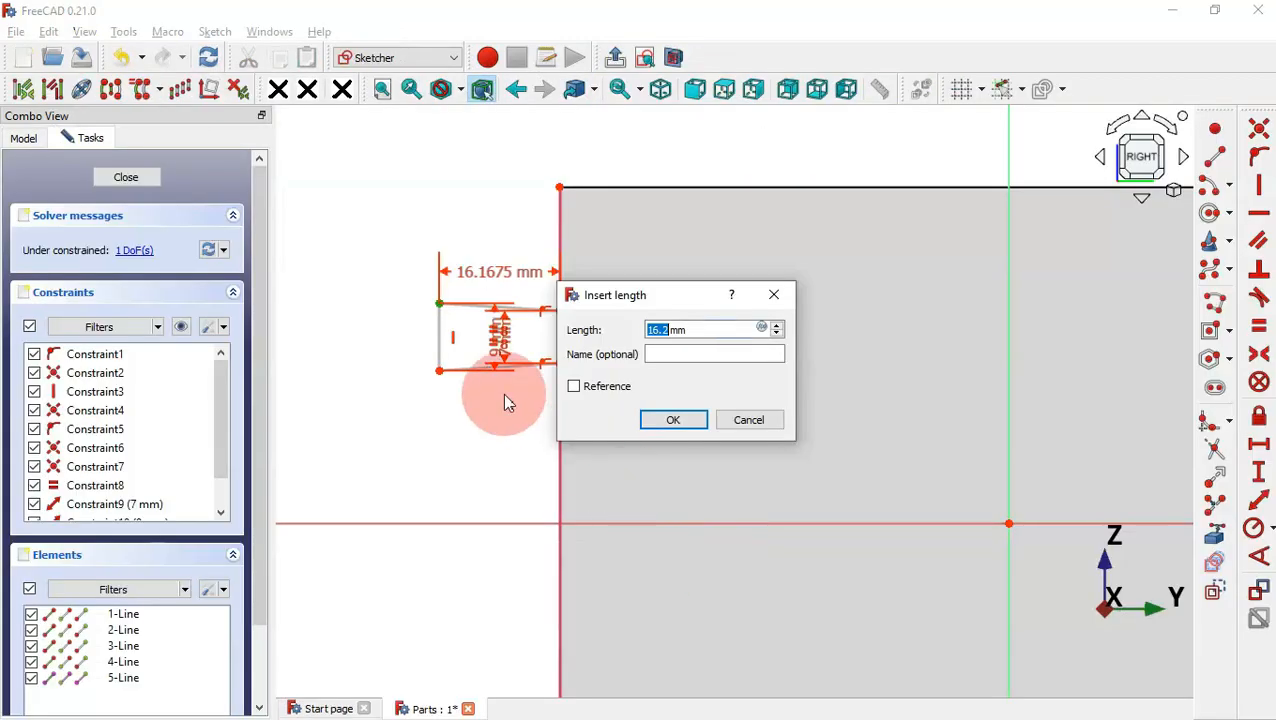
text(10)
key(Return)
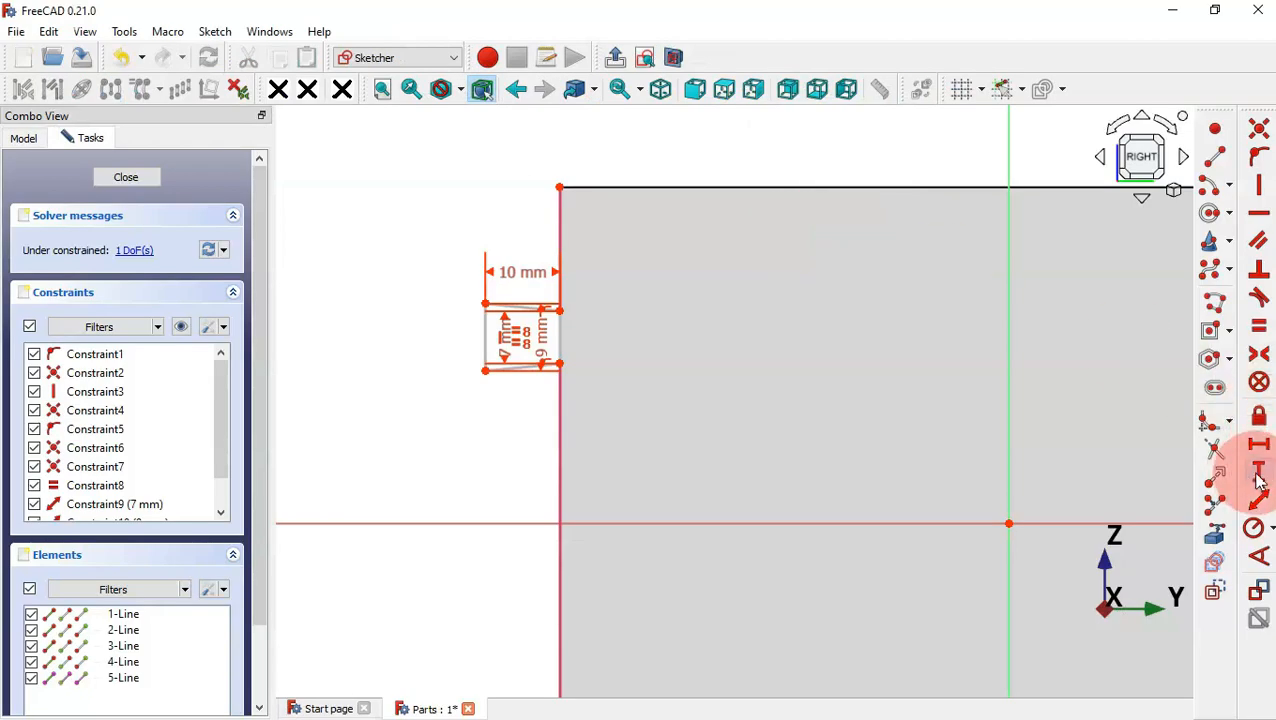
- Constrain the trapezoid's upper outer corner 9 mm vertically below the panel's upper left corner, and close the sketch
click(1259, 474)
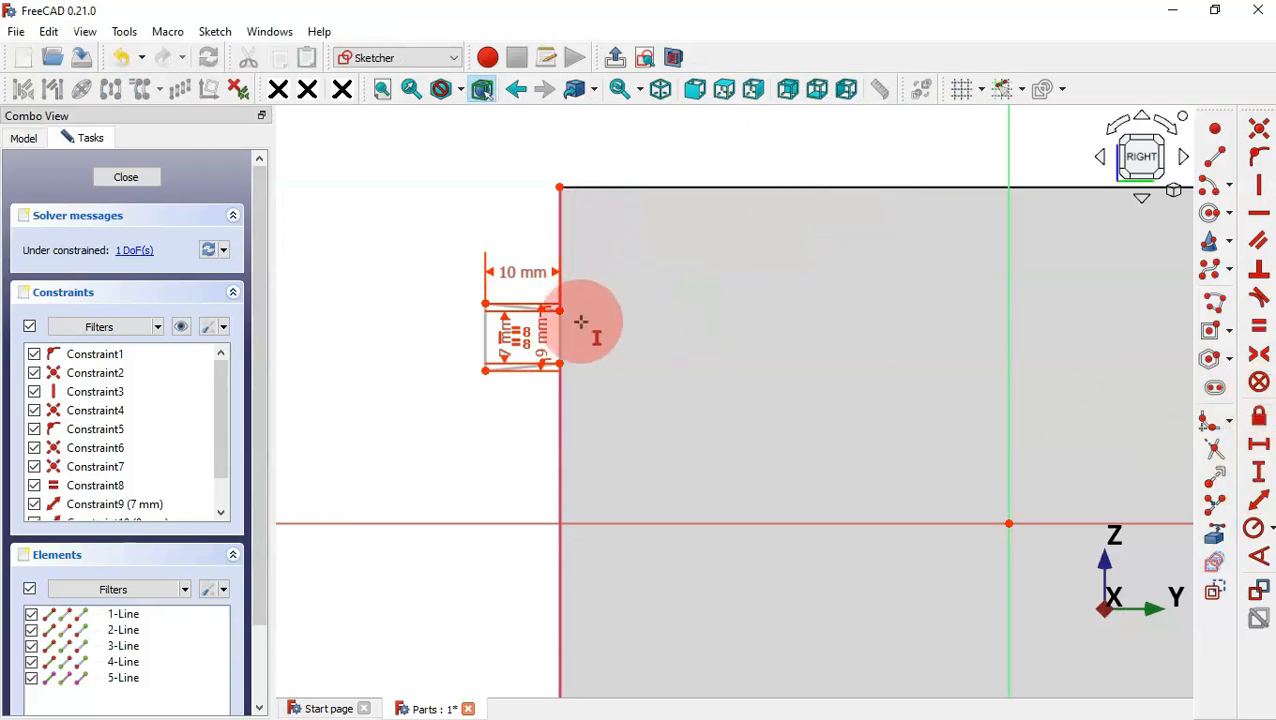
click(485, 302)
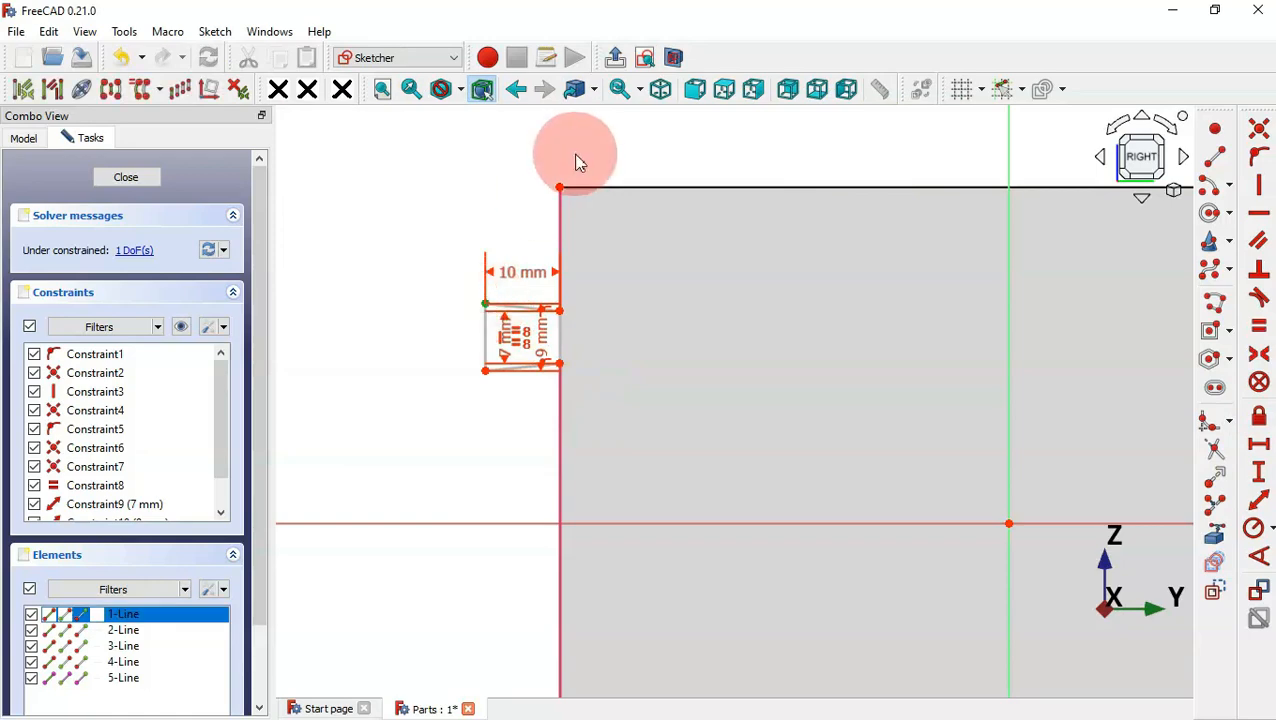
click(557, 186)
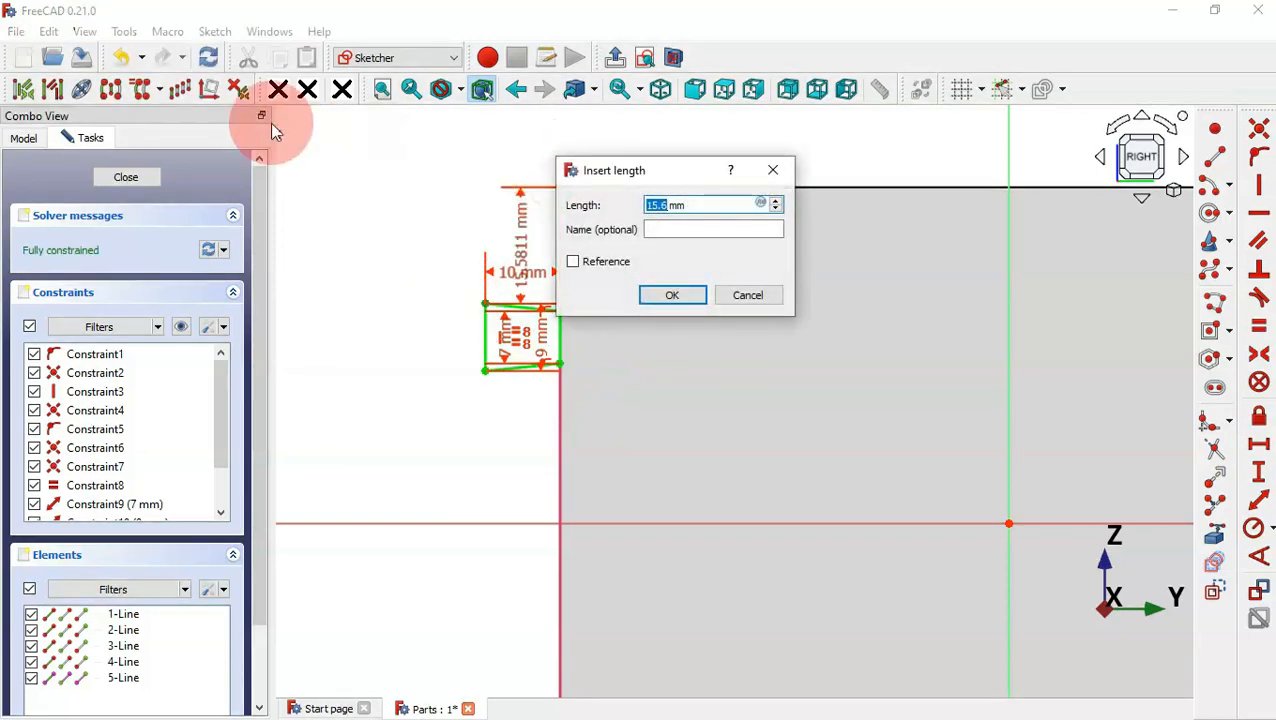
text(9)
key(Return)
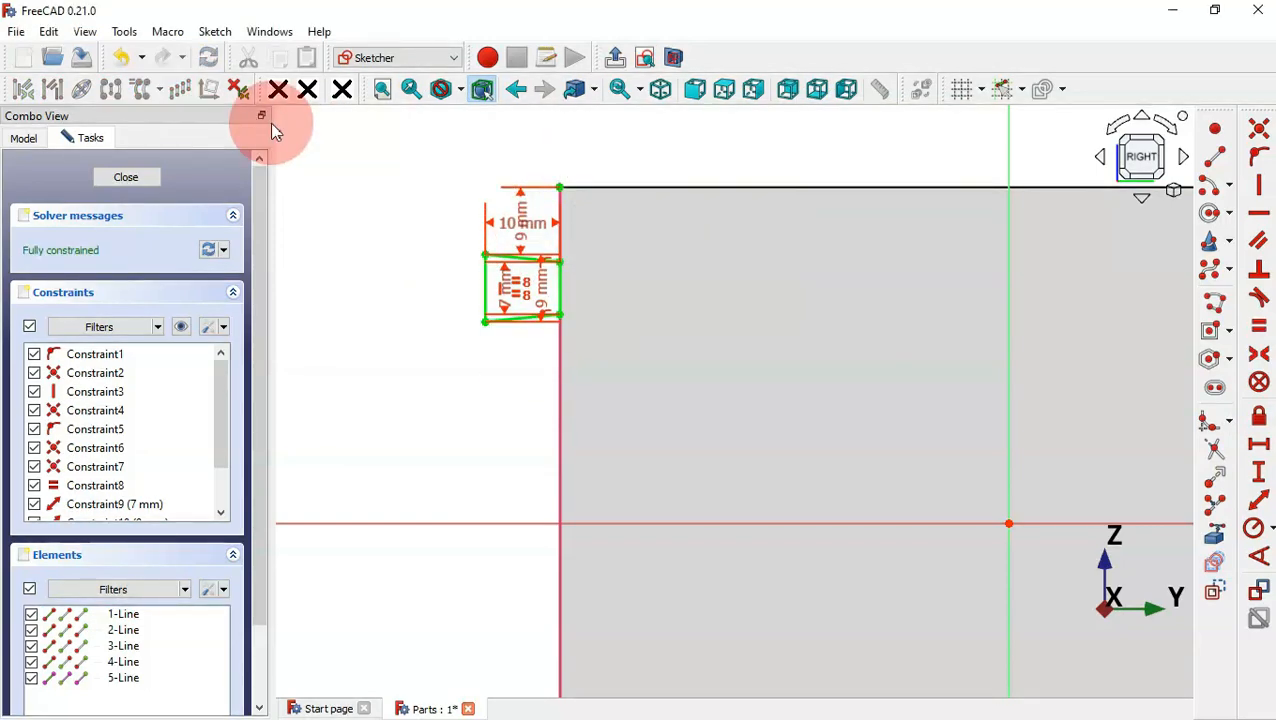
key(Escape)
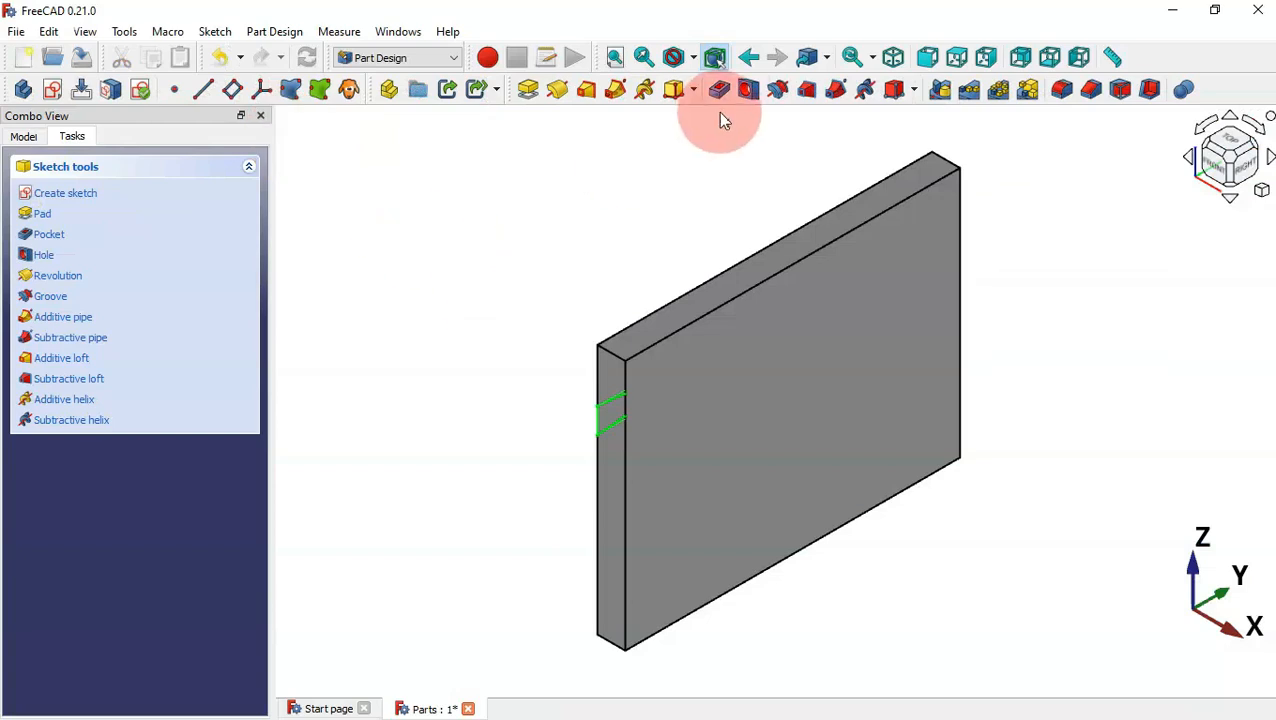
- Pad the trapezoid finger sketch 10 mm in the reversed direction, into the panel's thickness
click(528, 92)
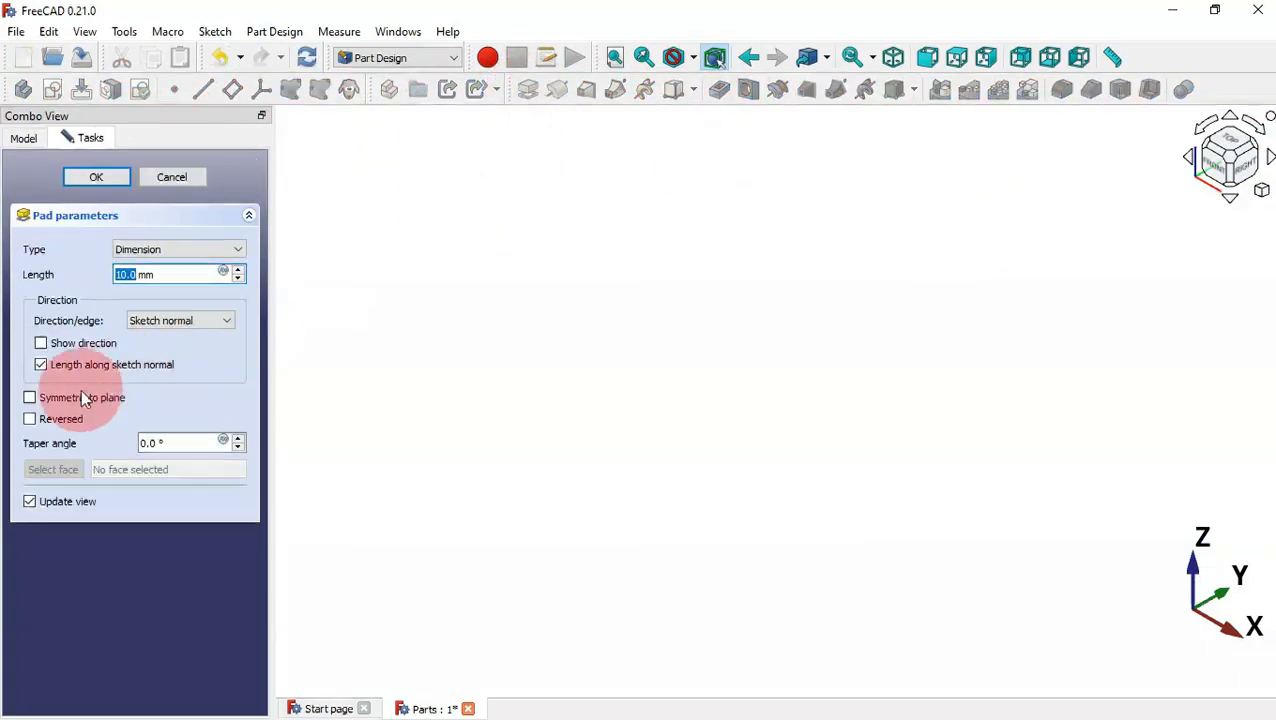
click(66, 417)
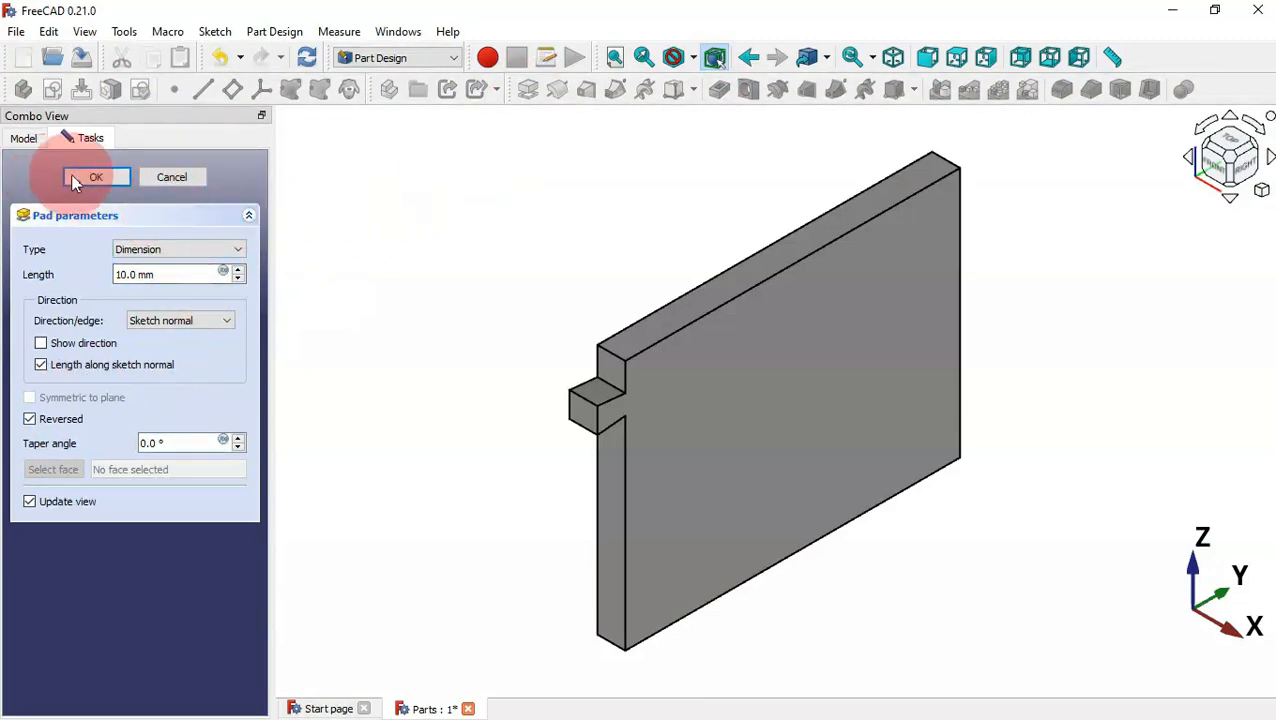
click(100, 177)
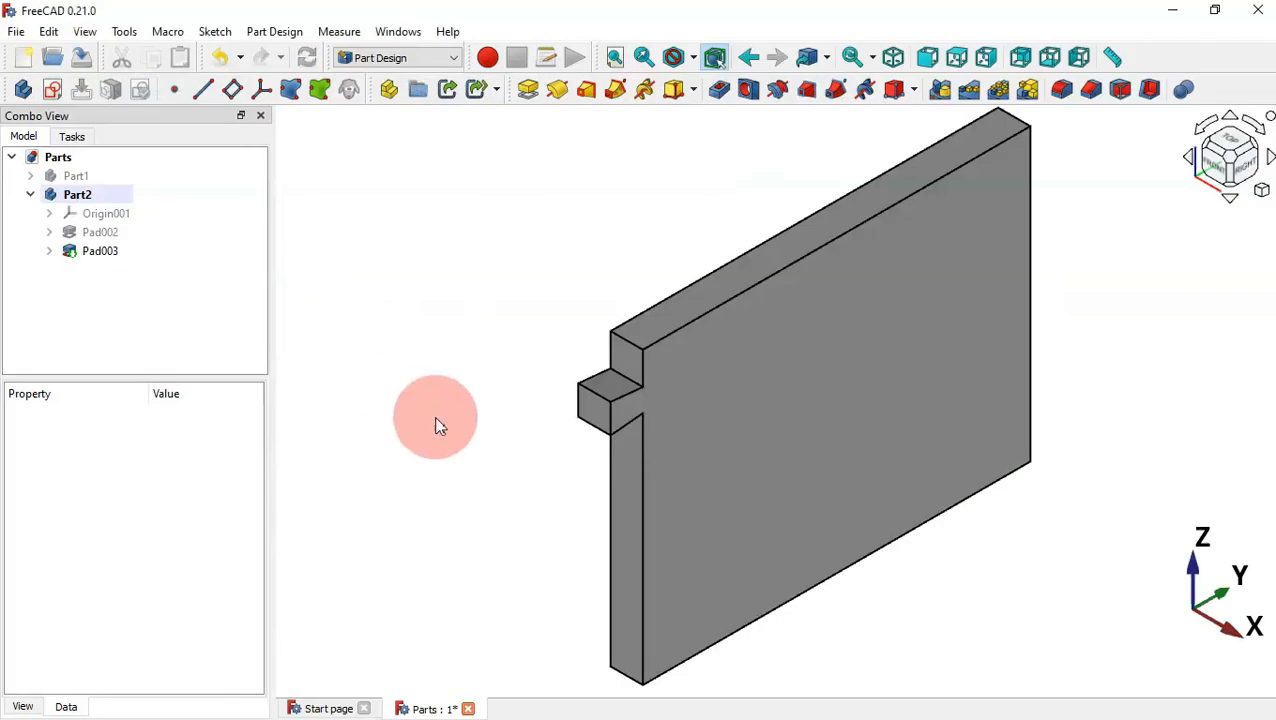
- Pad the finger's outer end face outward along its face normal by about 1 mm
click(601, 415)
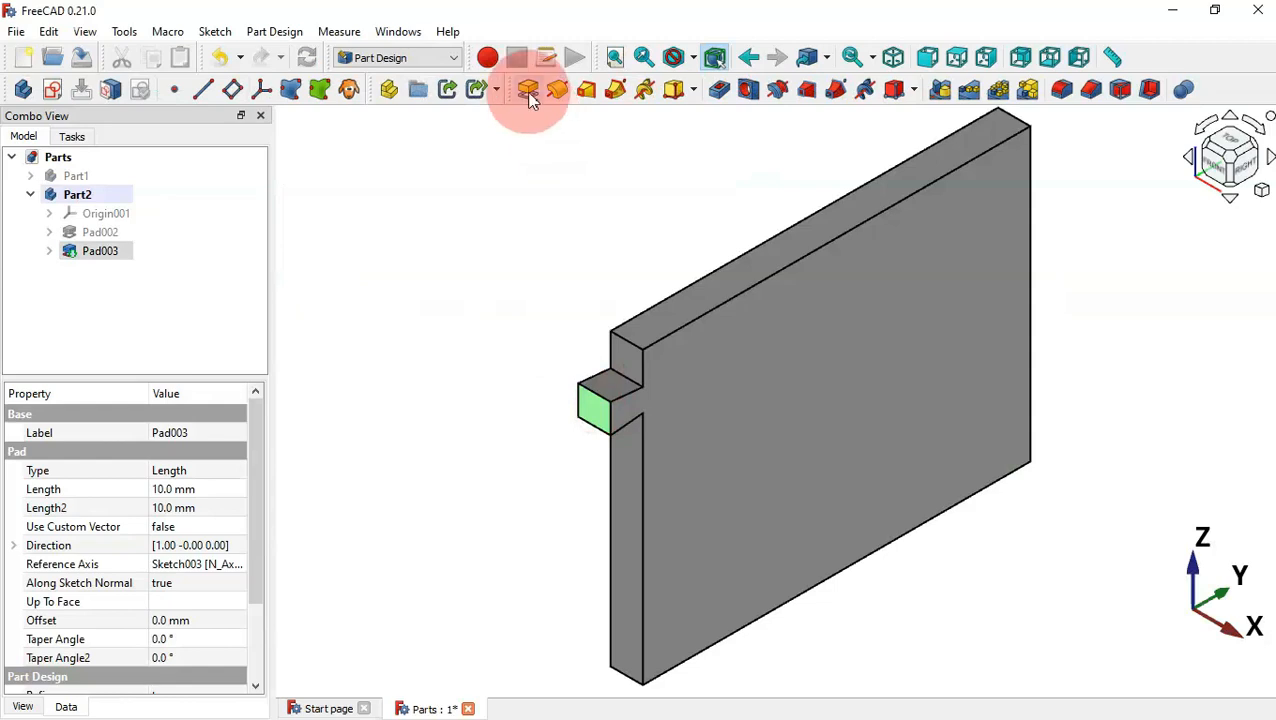
click(527, 91)
click(177, 285)
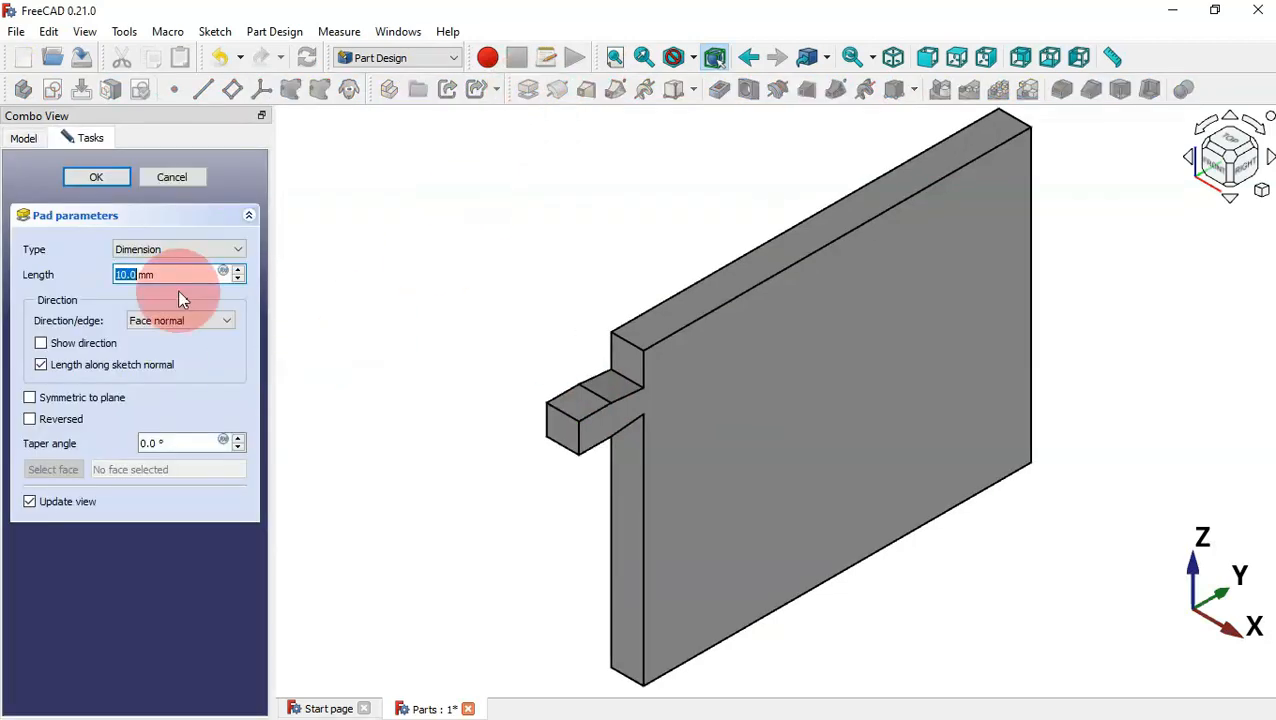
key(ctrl+a)
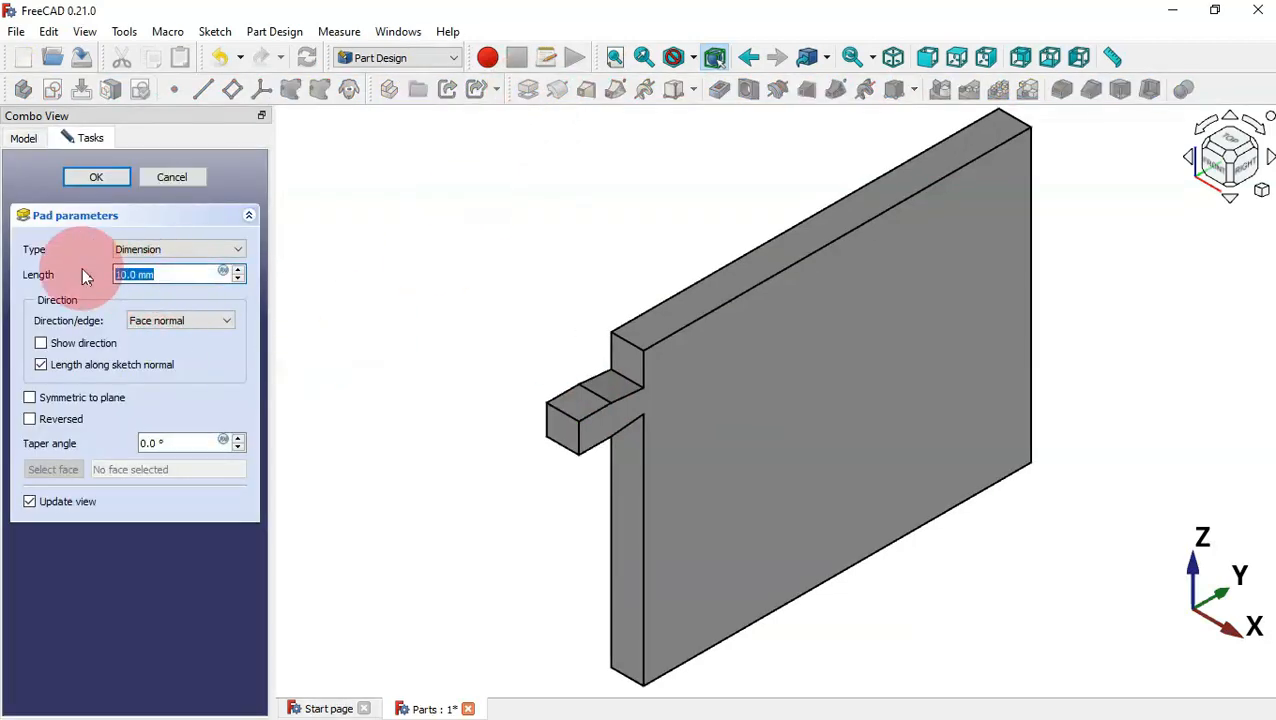
text(5)
key(Return)
click(401, 311)
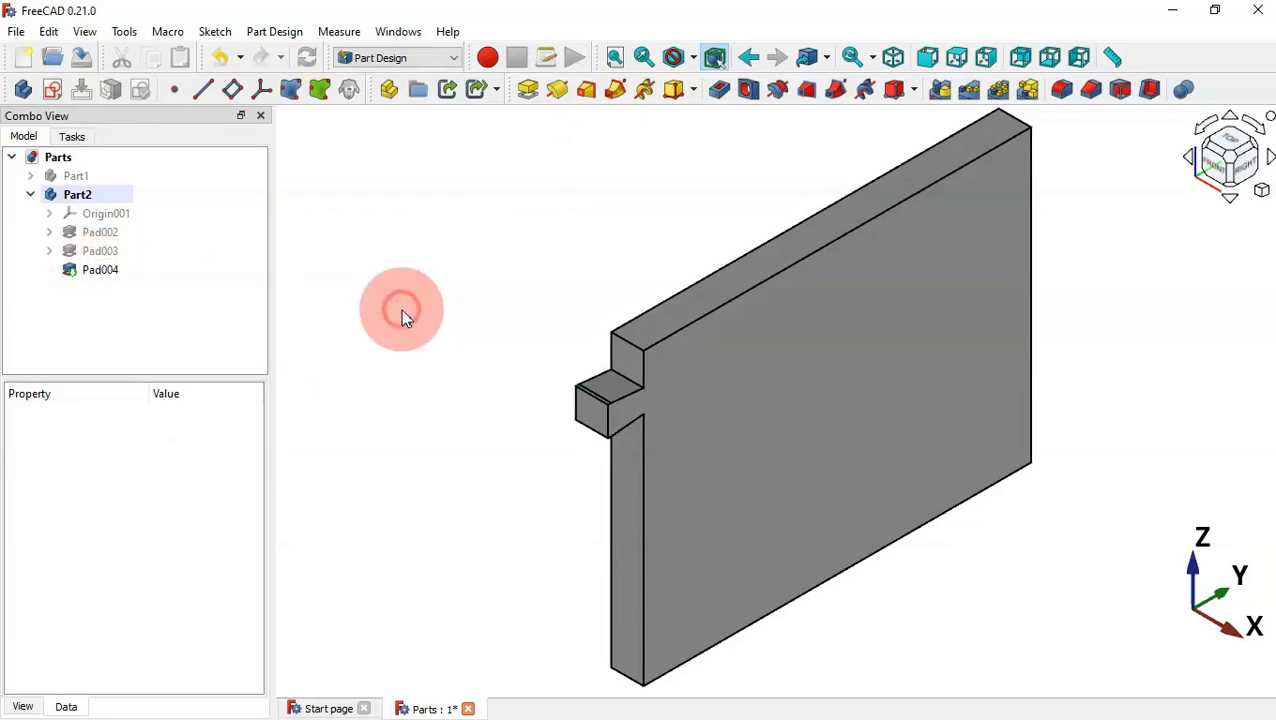
- Check the finger layout on the Part 2 sheet, and start a MultiTransform of the two finger pads, Pad003 and Pad004
key(alt+Tab)
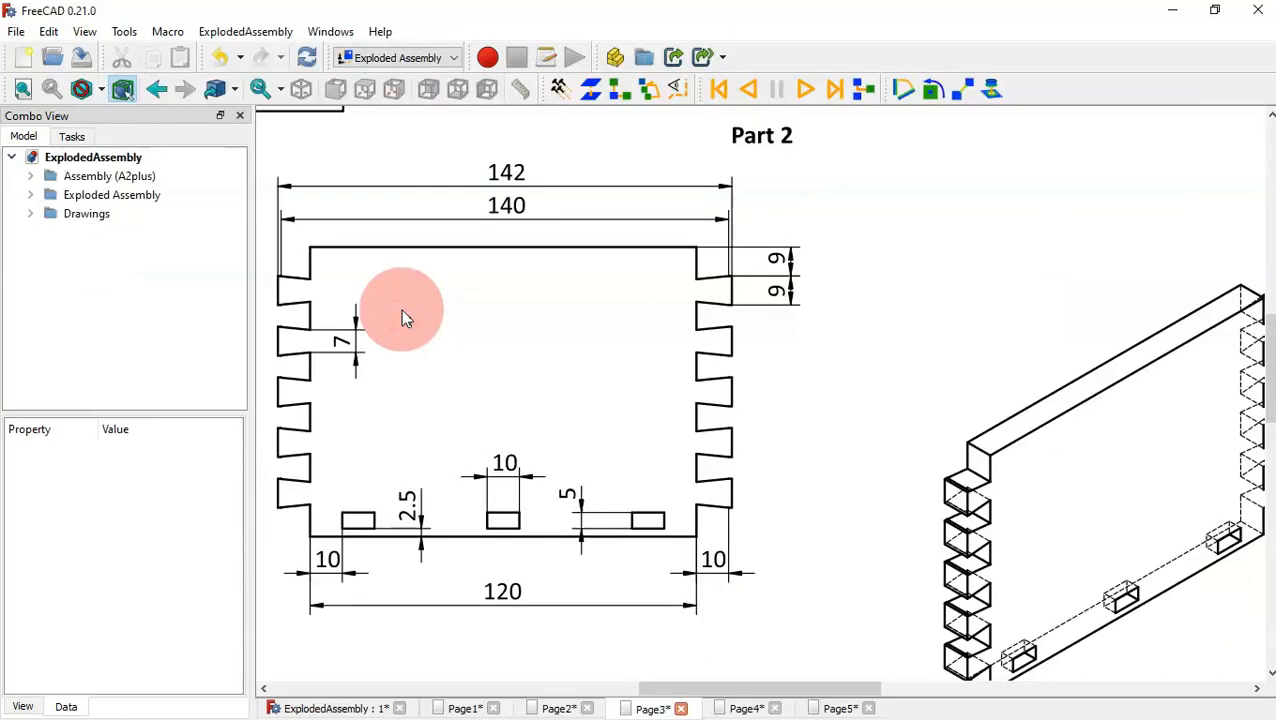
key(alt+Tab)
click(727, 287)
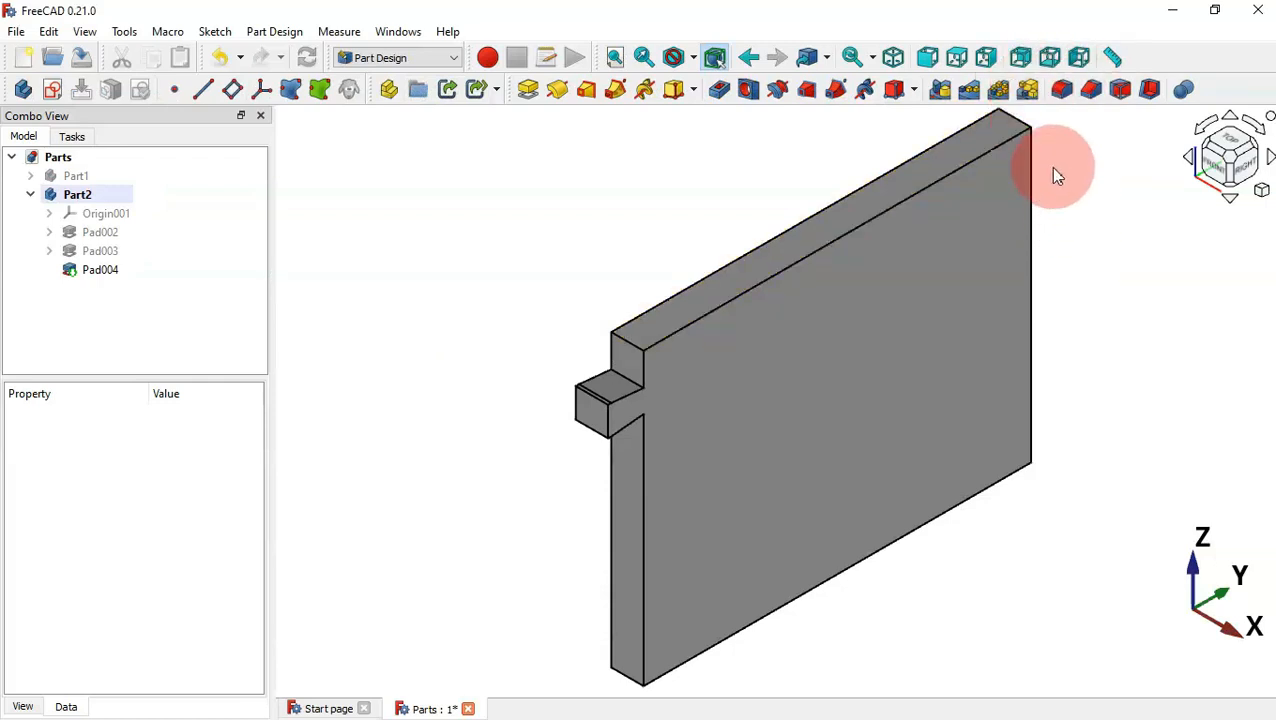
click(109, 250)
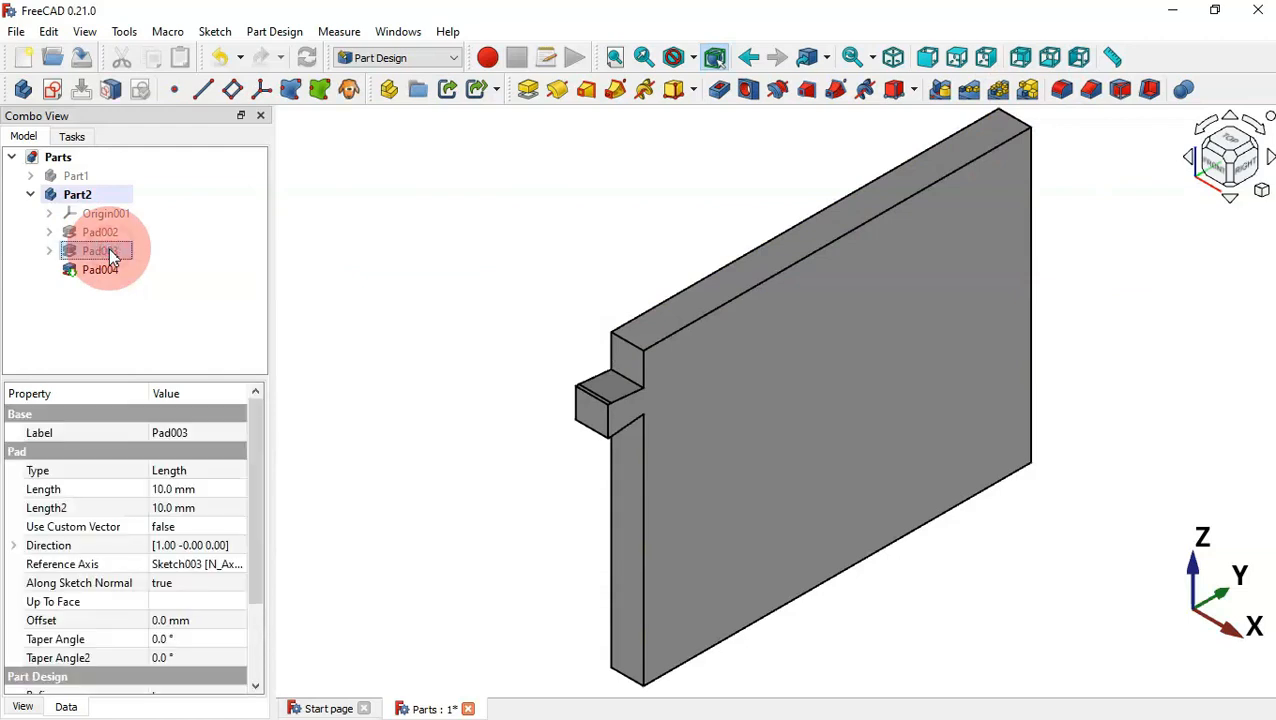
ctrl+click(110, 270)
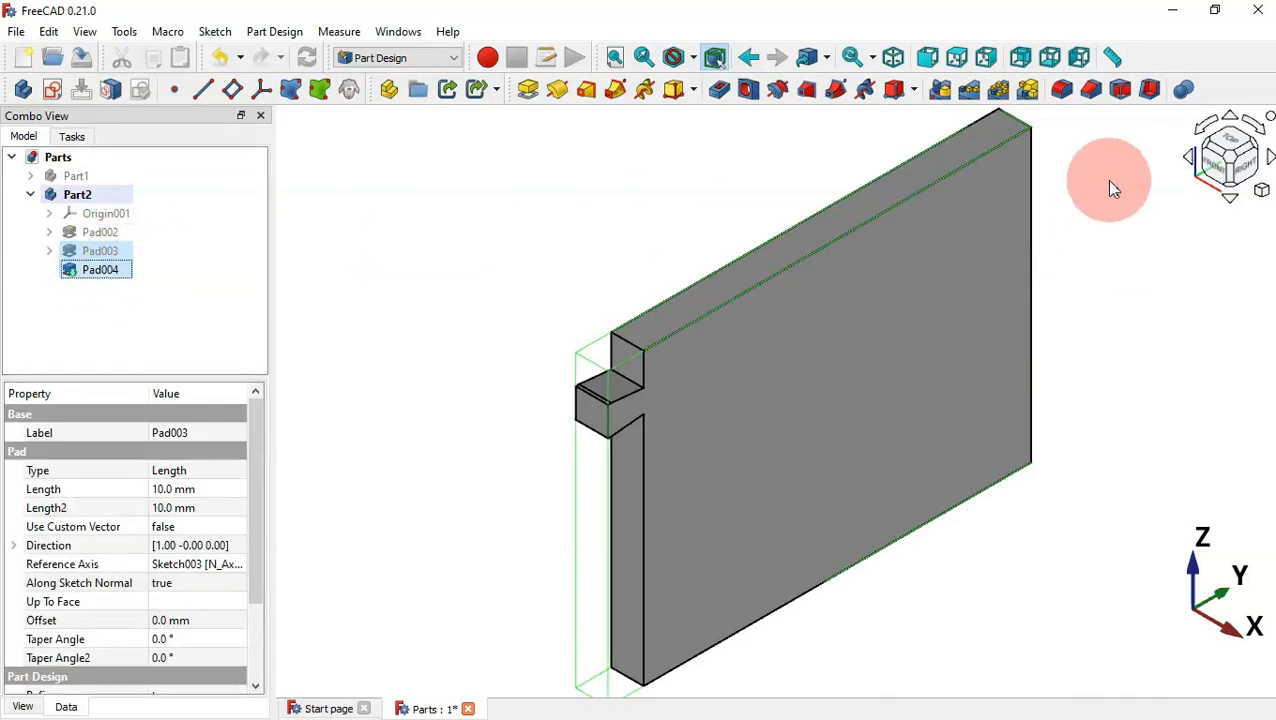
click(1030, 92)
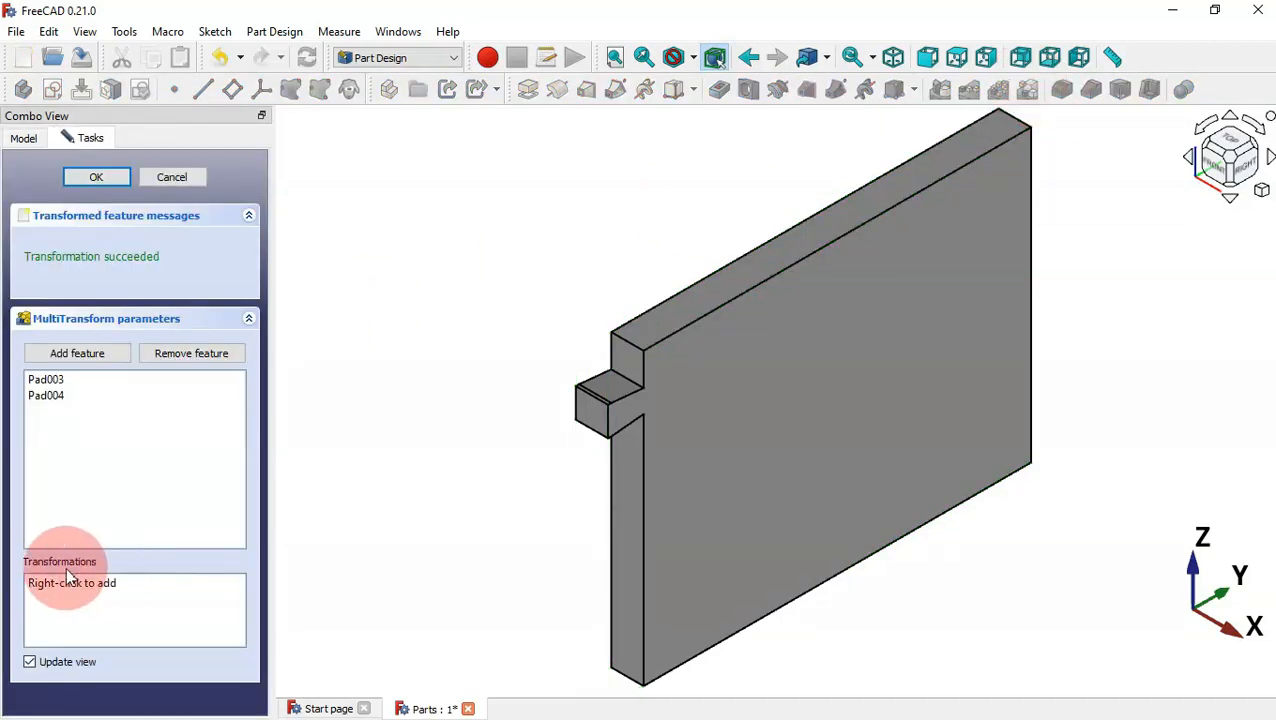
- Add a linear pattern to the MultiTransform along the base Z axis, with the direction reversed
right_click(111, 605)
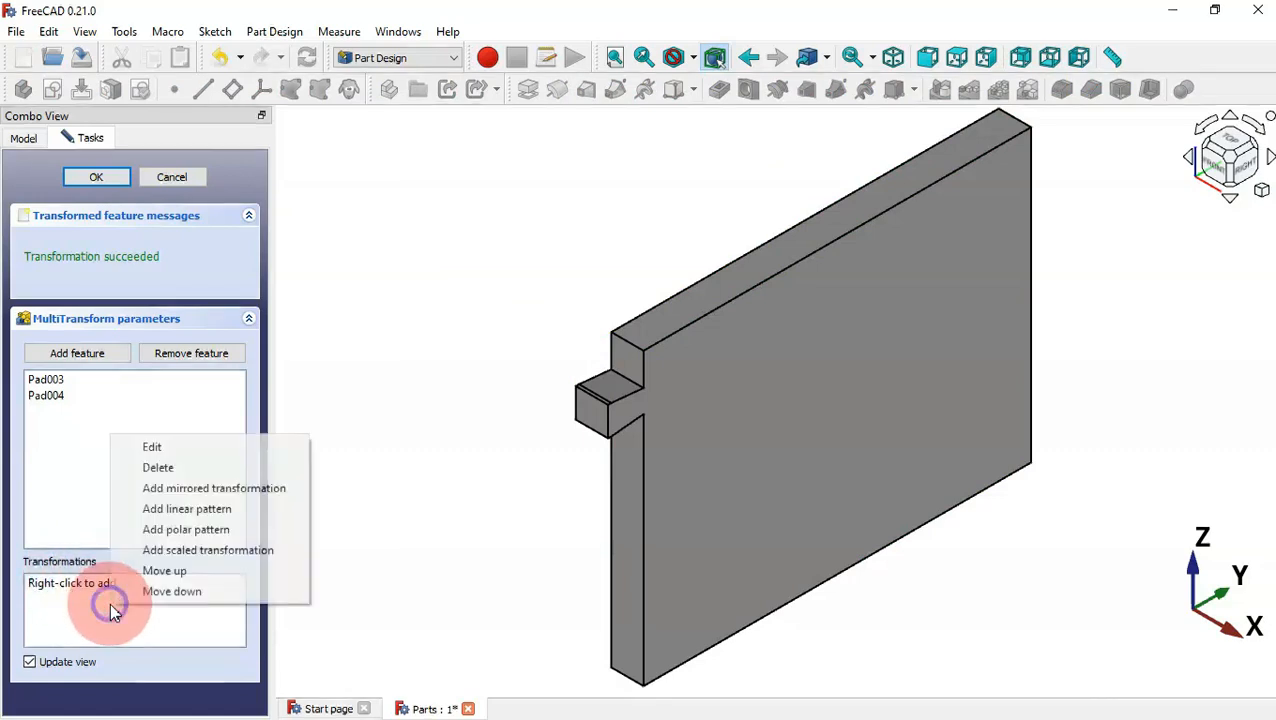
click(226, 509)
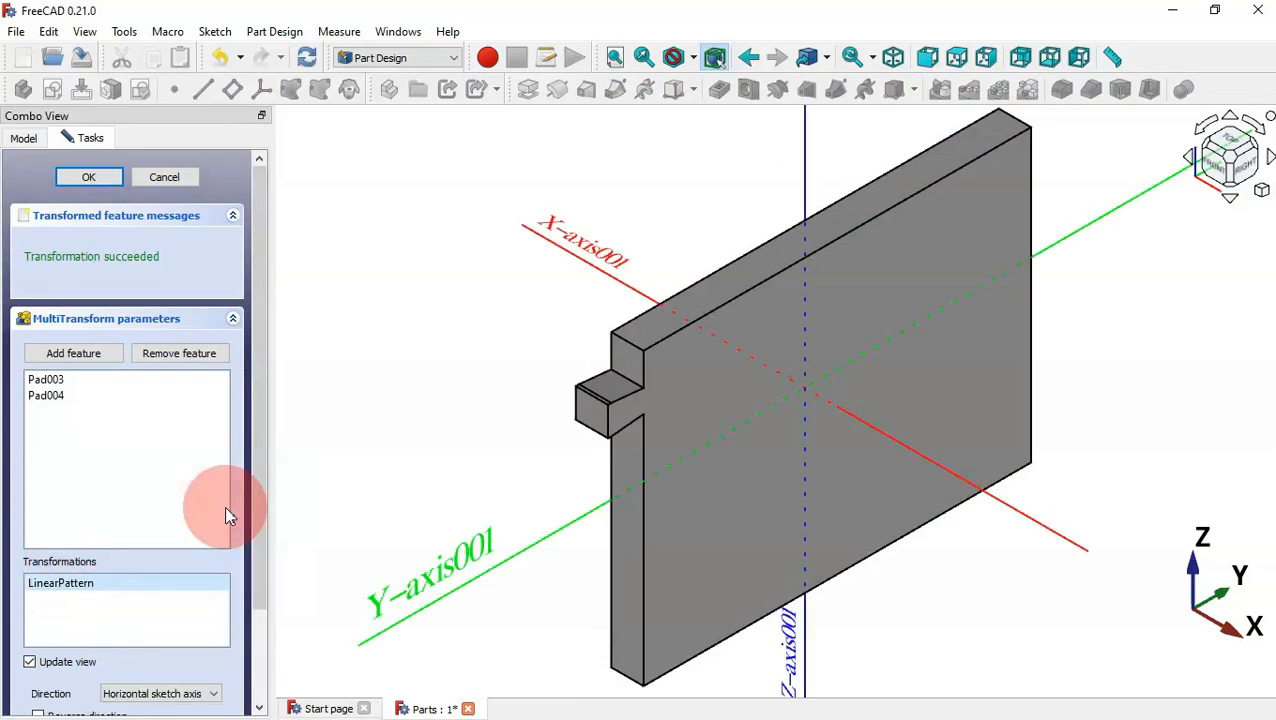
drag(260, 458, 265, 621)
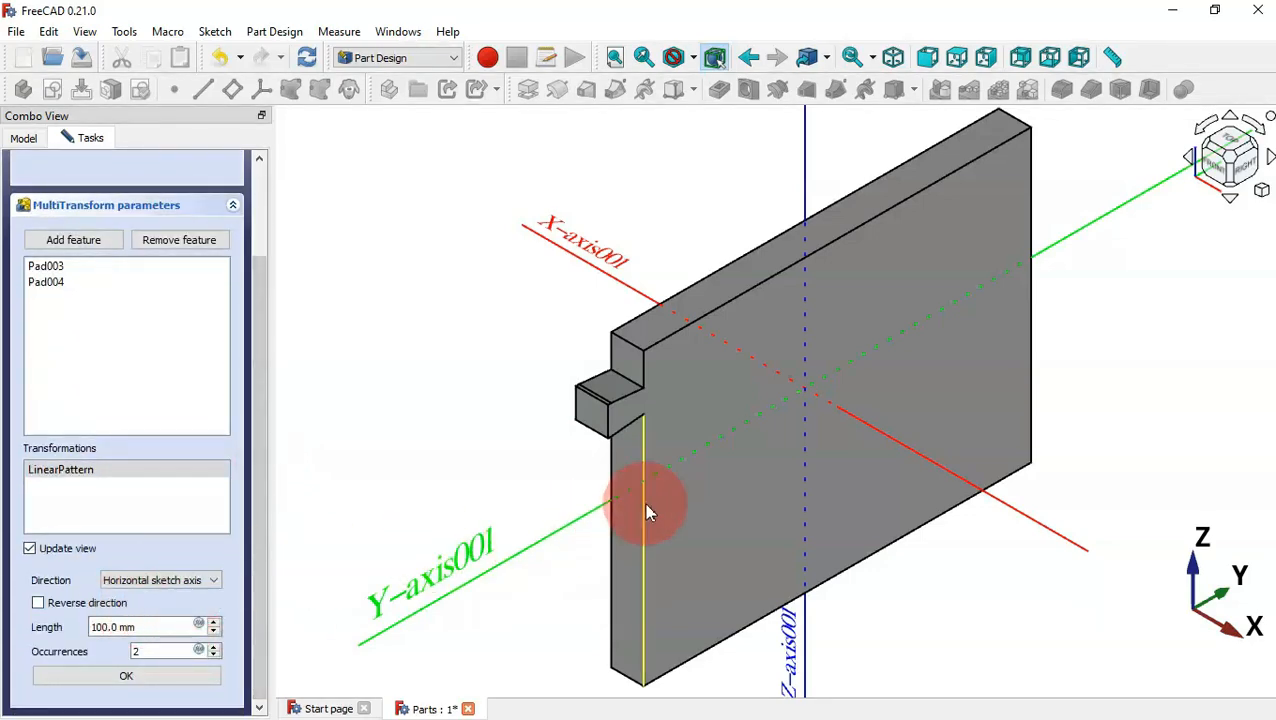
click(185, 582)
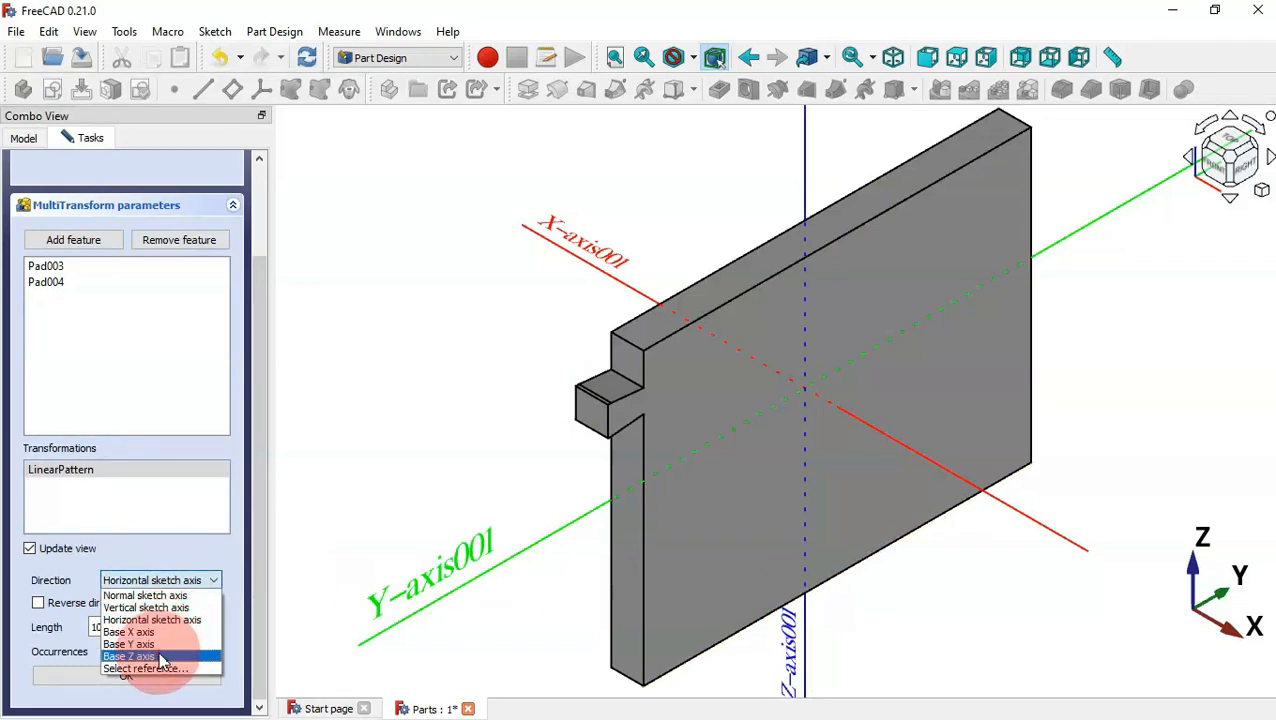
click(160, 657)
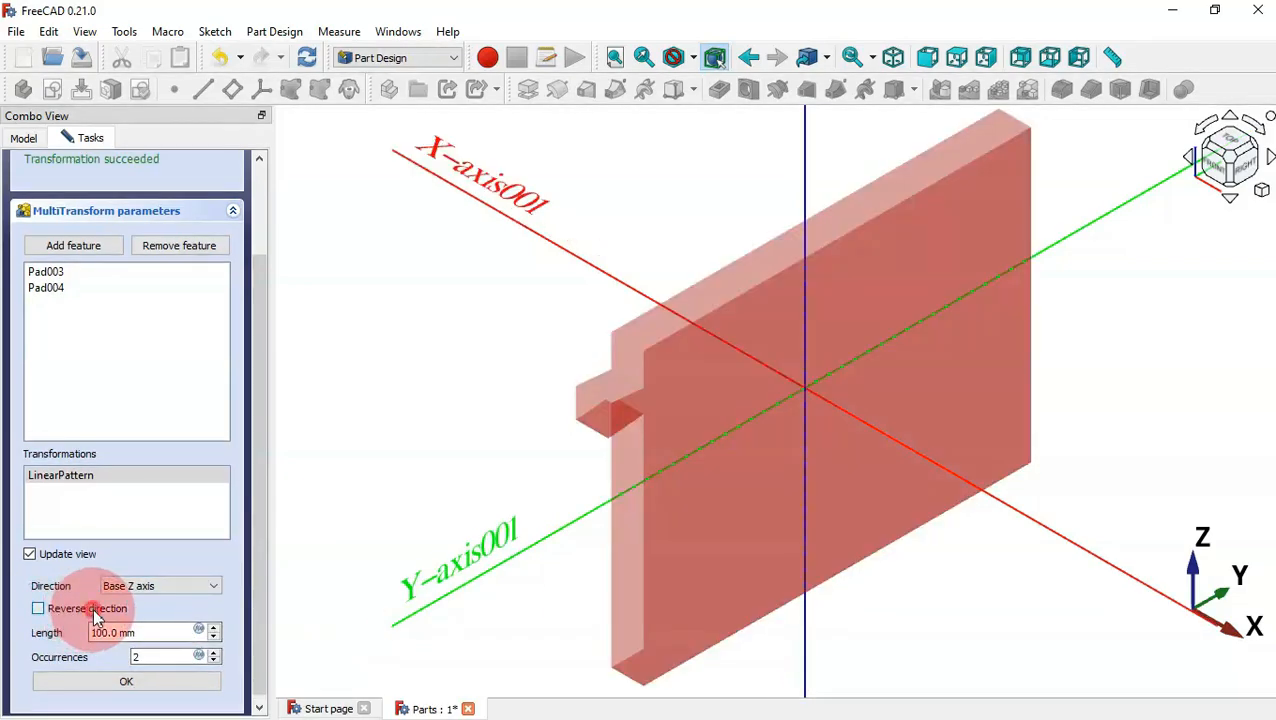
click(95, 612)
- Set the linear pattern's length to 90-(9+9/2)*2 with 5 occurrences, and accept the pattern
drag(153, 630, 38, 622)
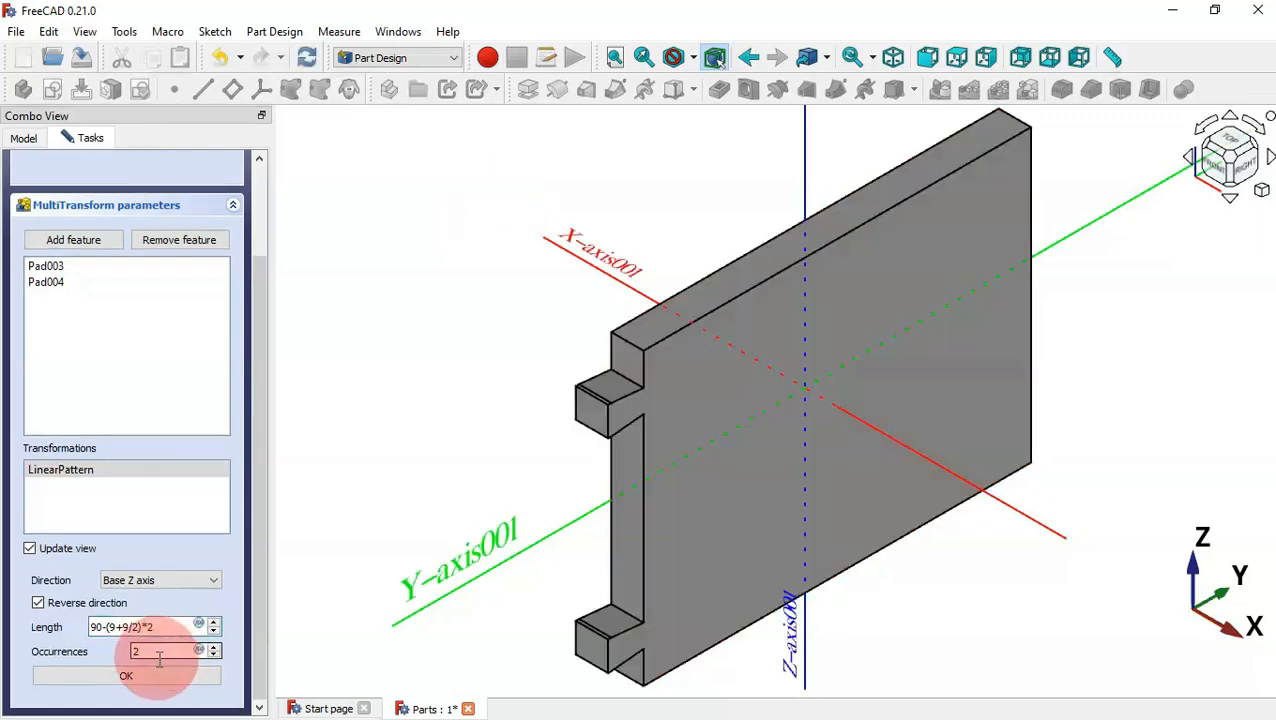
click(158, 656)
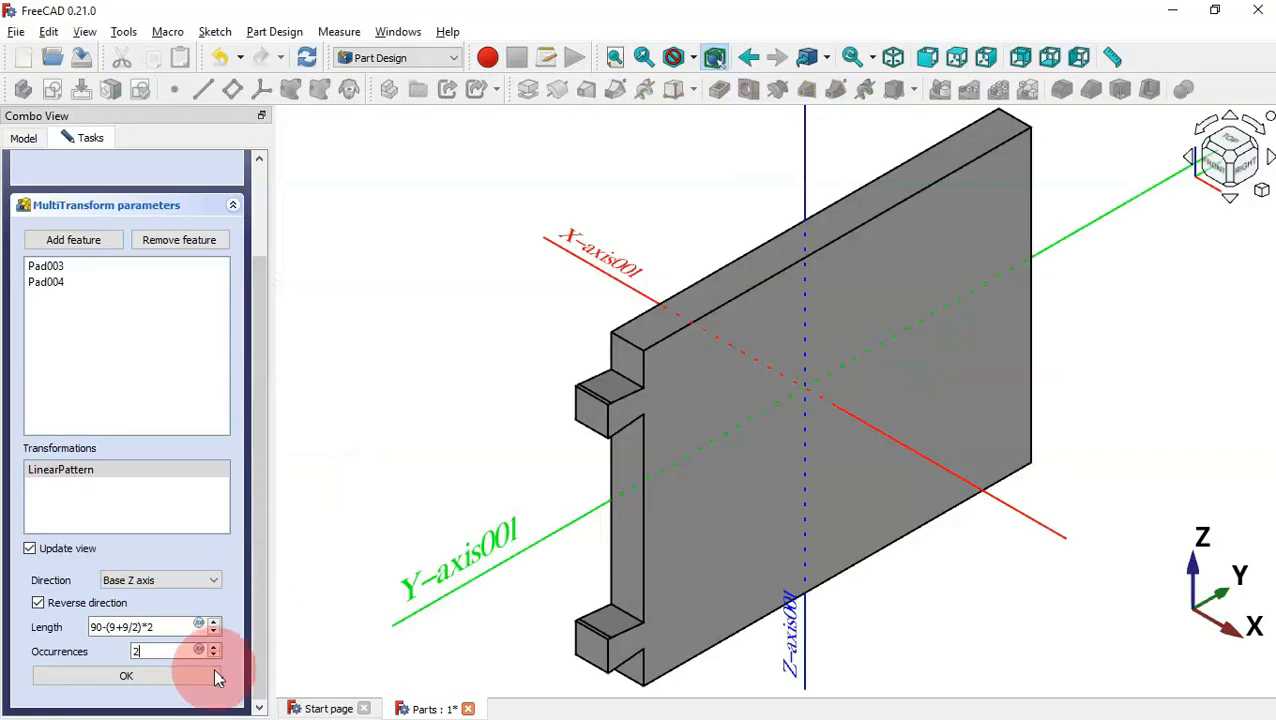
click(185, 649)
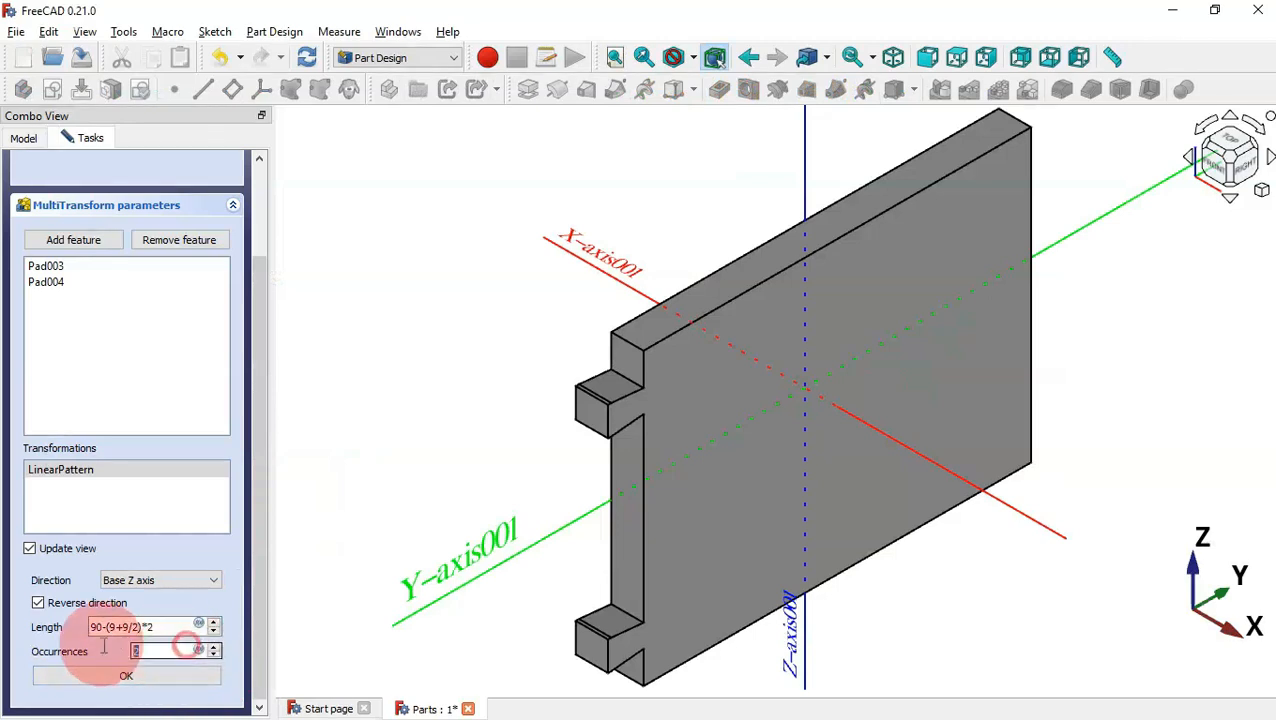
text(5)
click(160, 676)
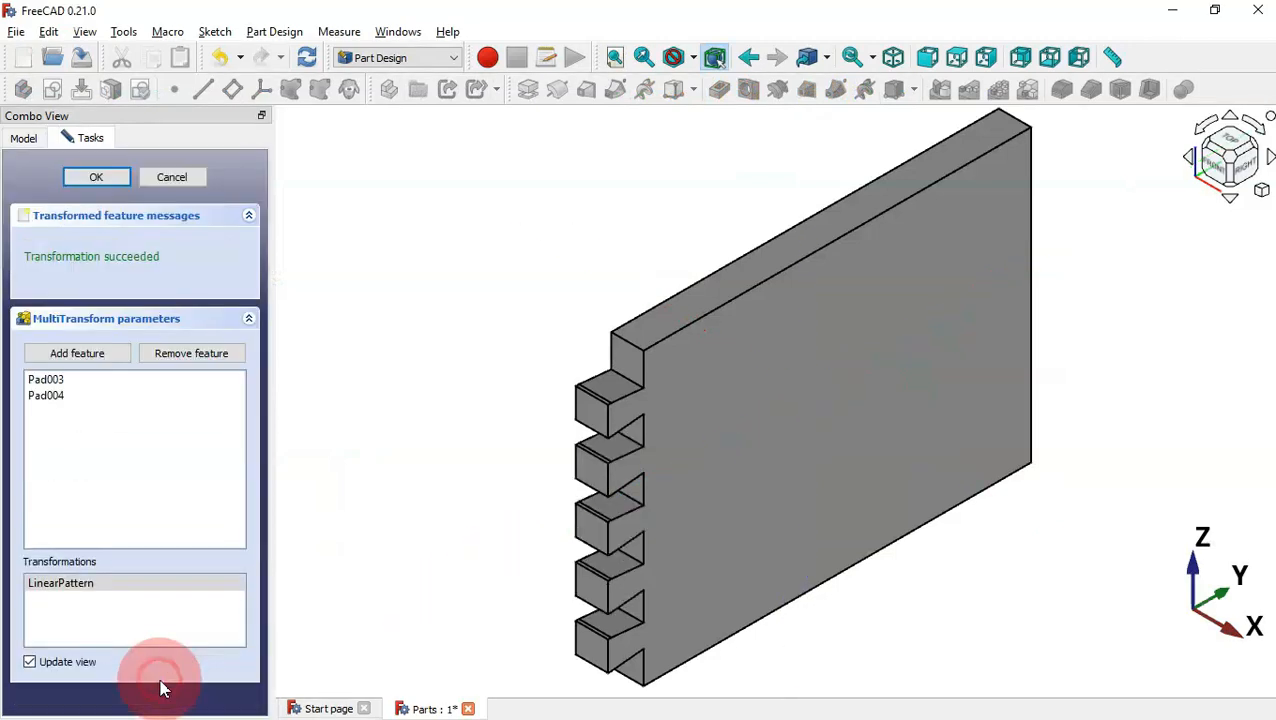
- Add a mirrored transformation about the vertical sketch axis after the linear pattern, and accept the MultiTransform
right_click(171, 610)
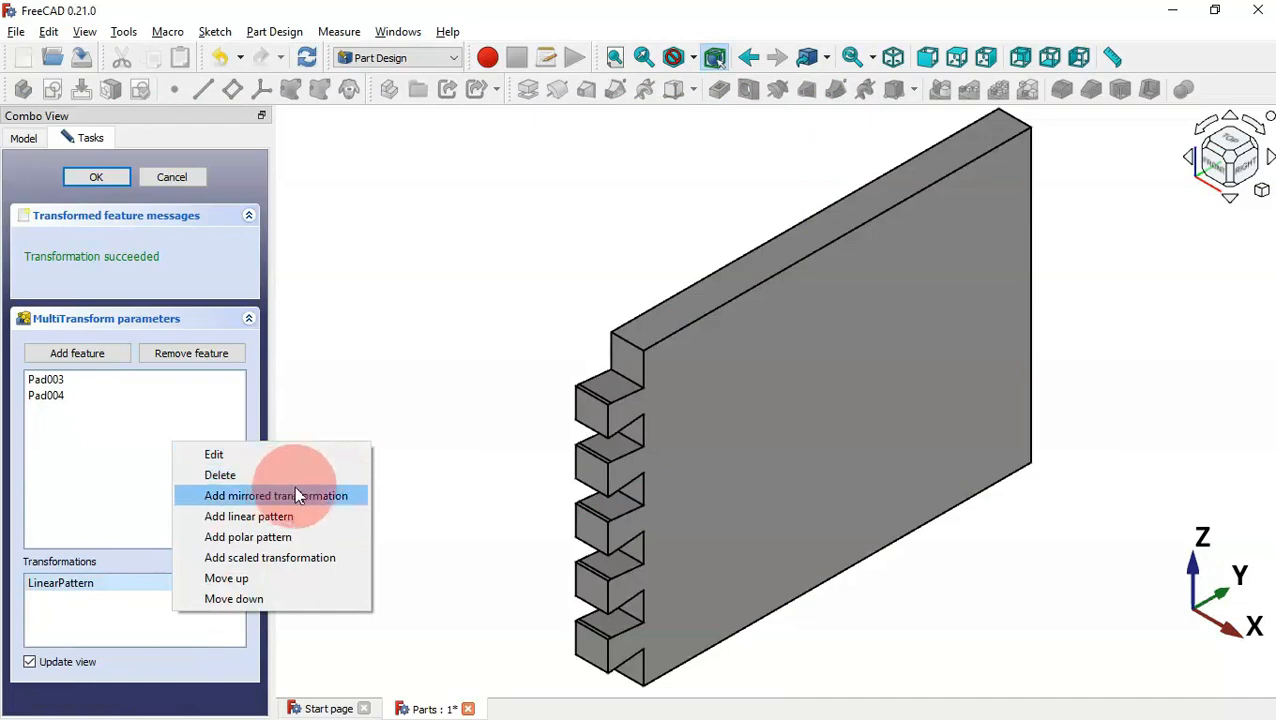
click(330, 496)
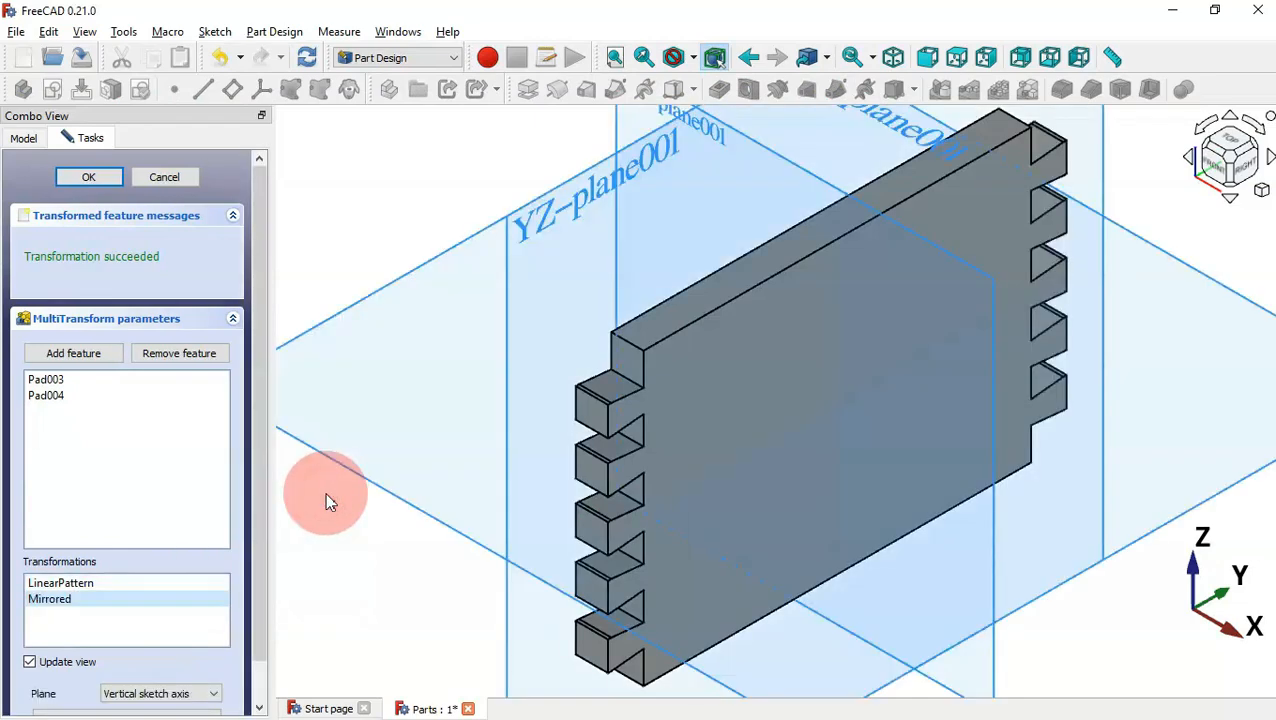
drag(263, 456, 287, 572)
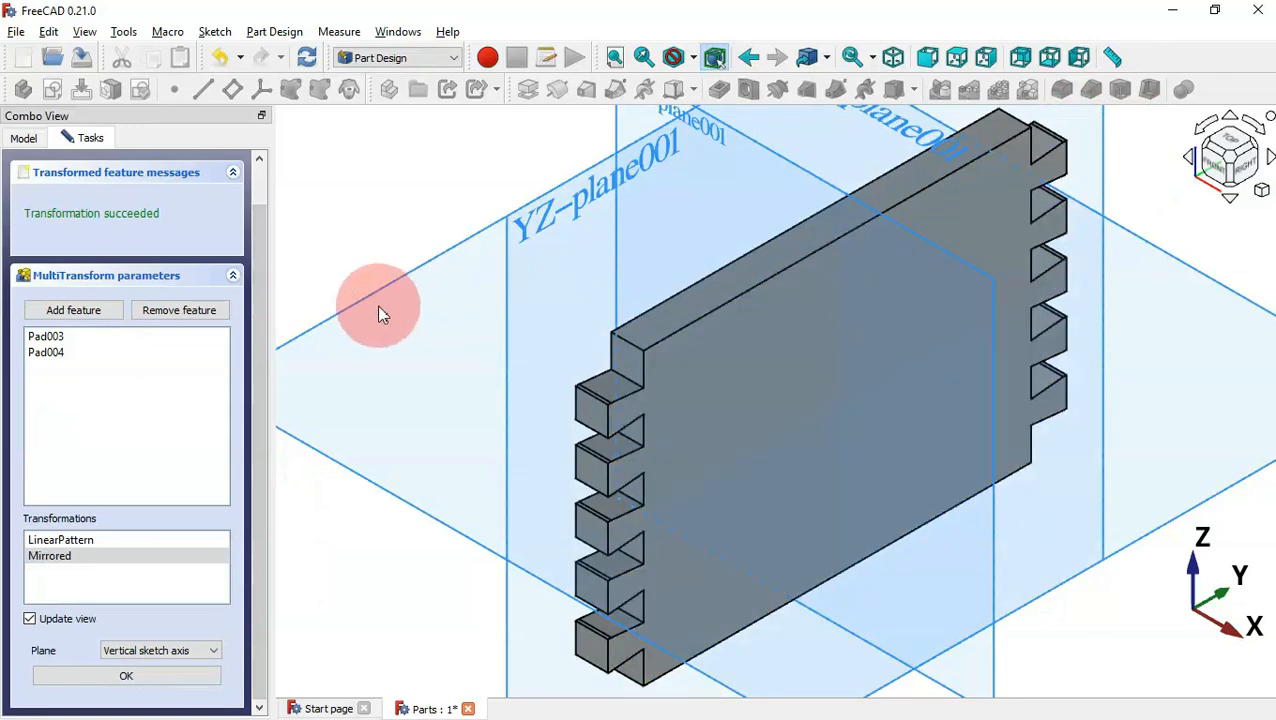
drag(260, 370, 258, 296)
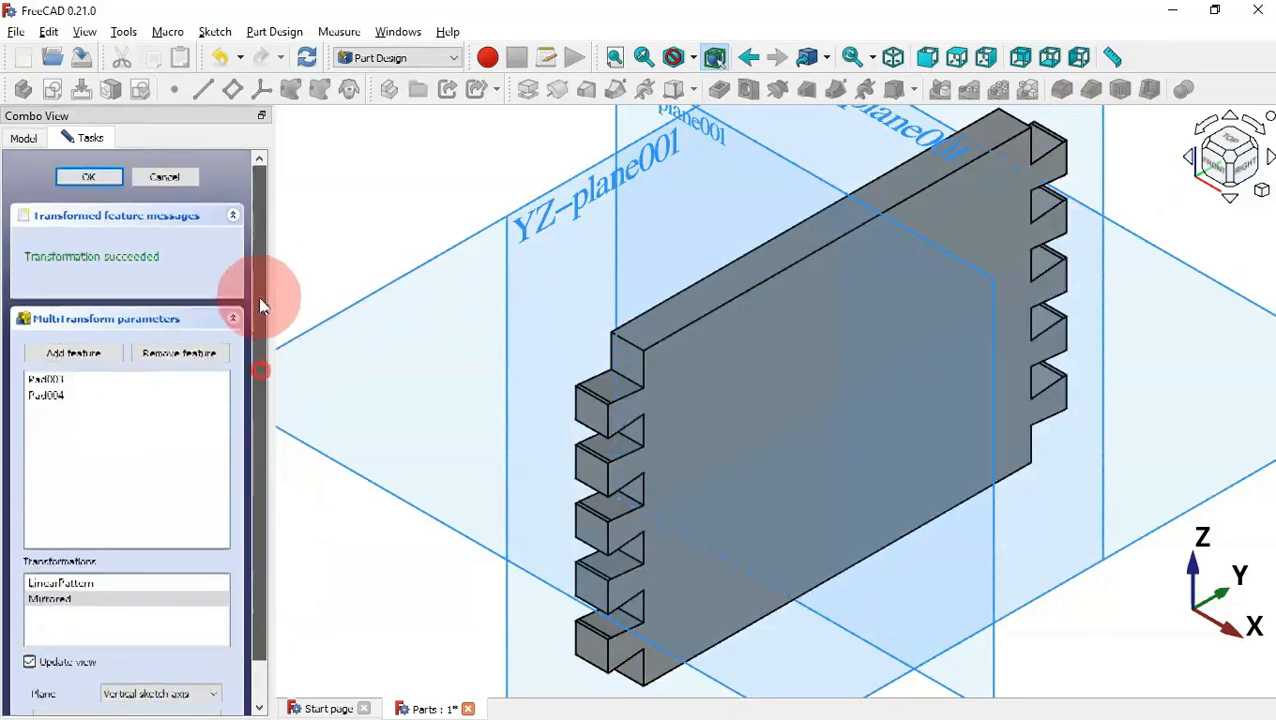
click(88, 177)
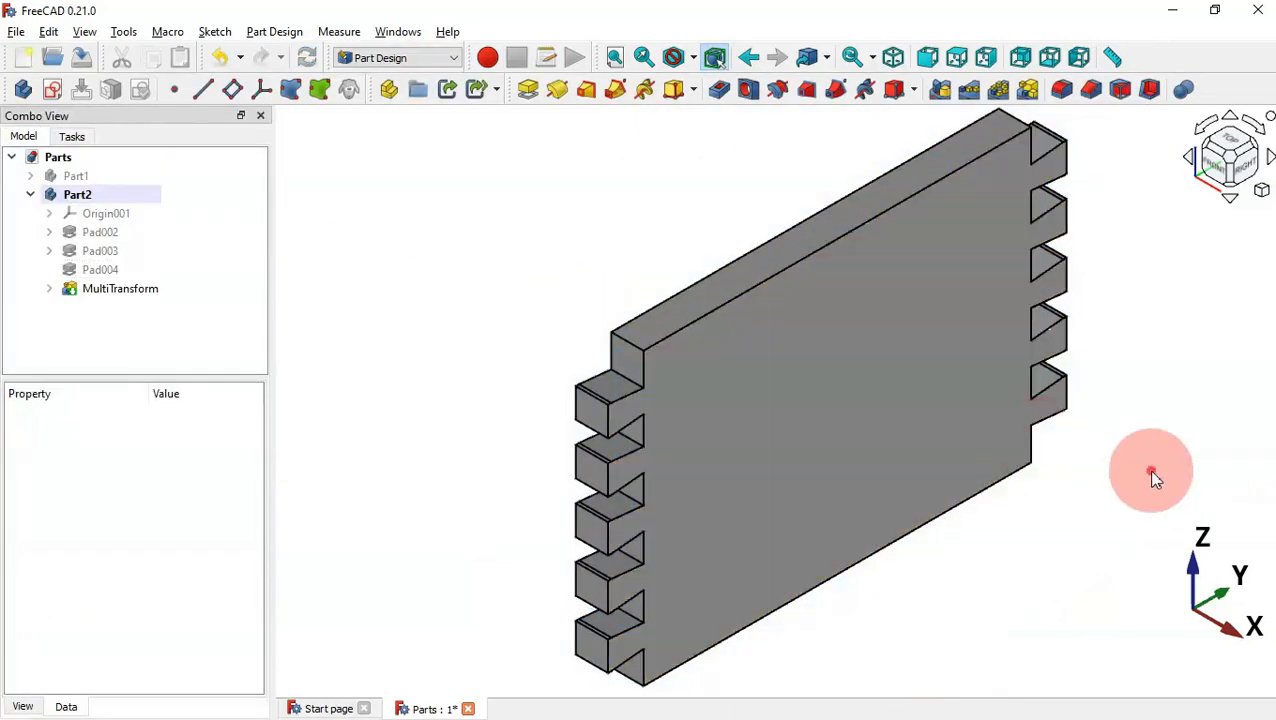
- Start a new sketch on the broad outer face of the Part2 panel
middle_drag(1154, 476, 820, 465)
key(0)
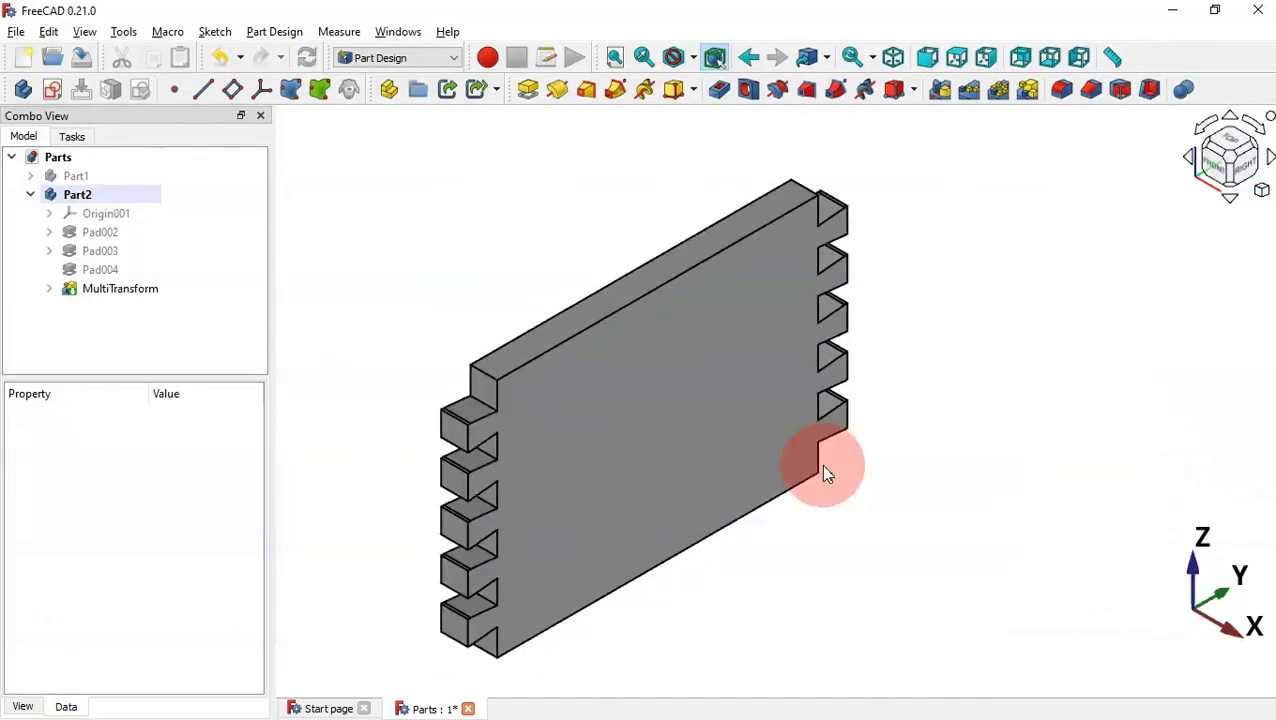
key(v)
key(f)
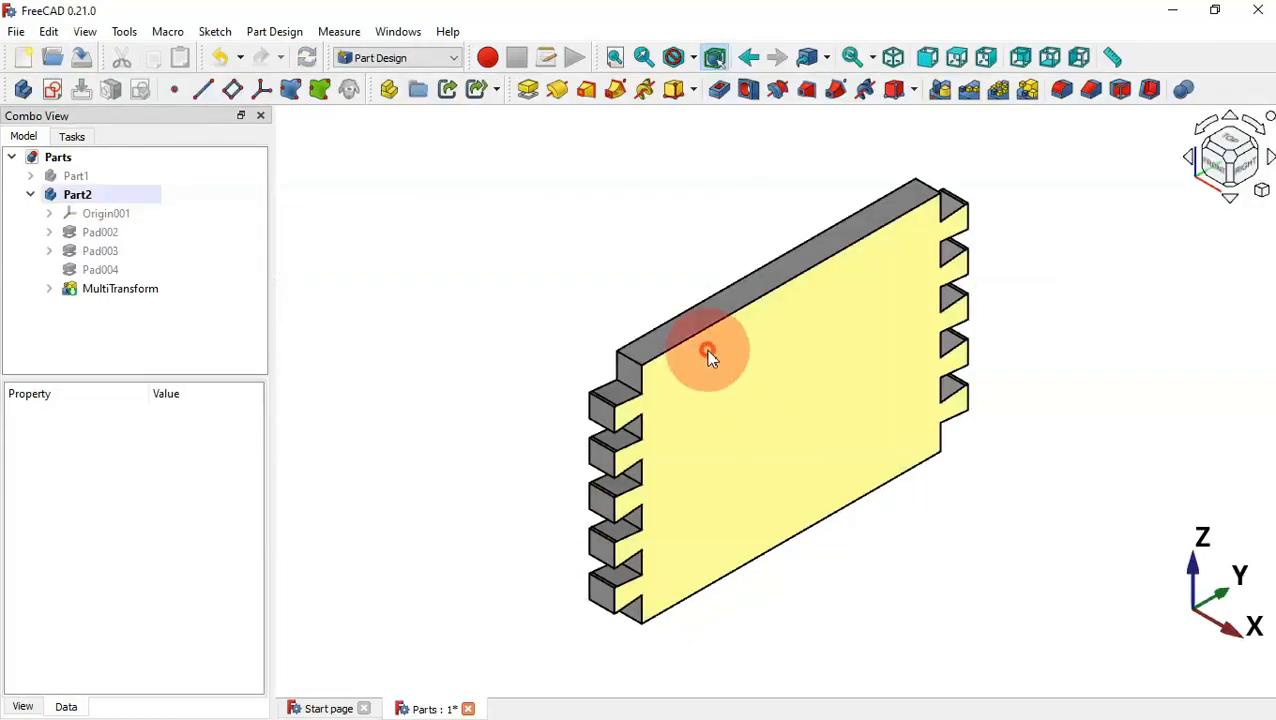
click(705, 352)
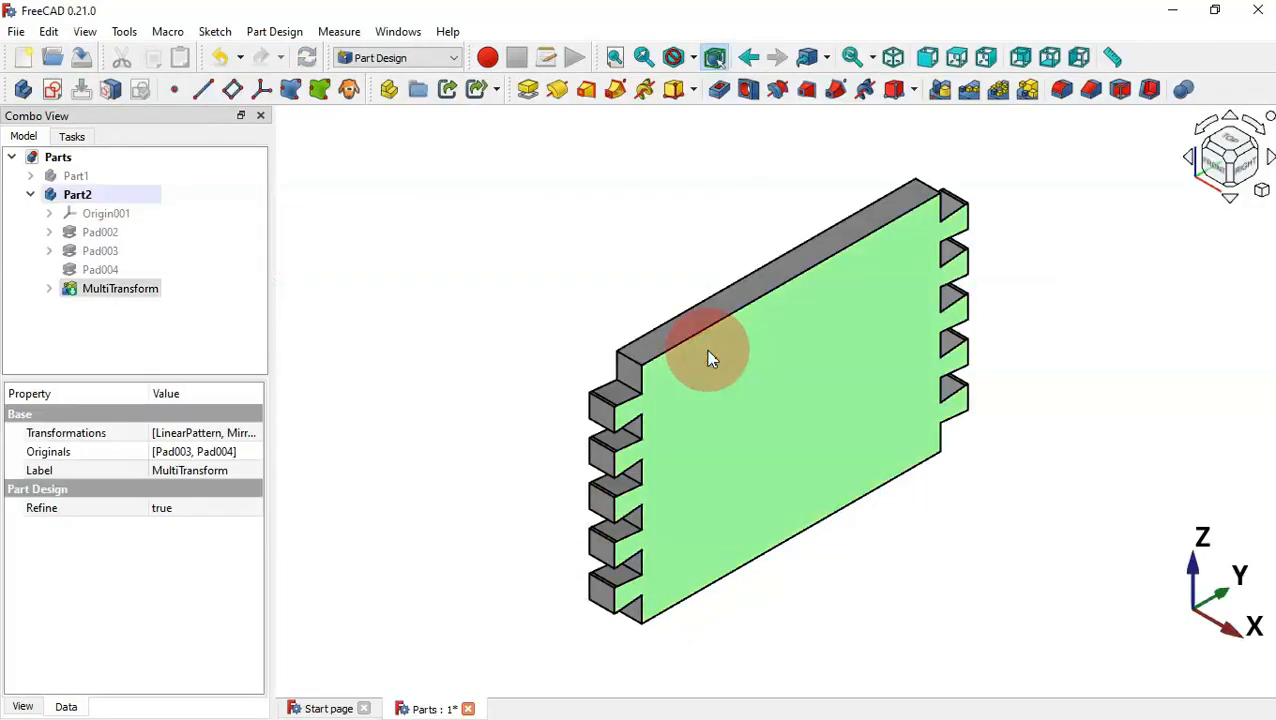
click(52, 92)
scroll(610, 603, up, 2)
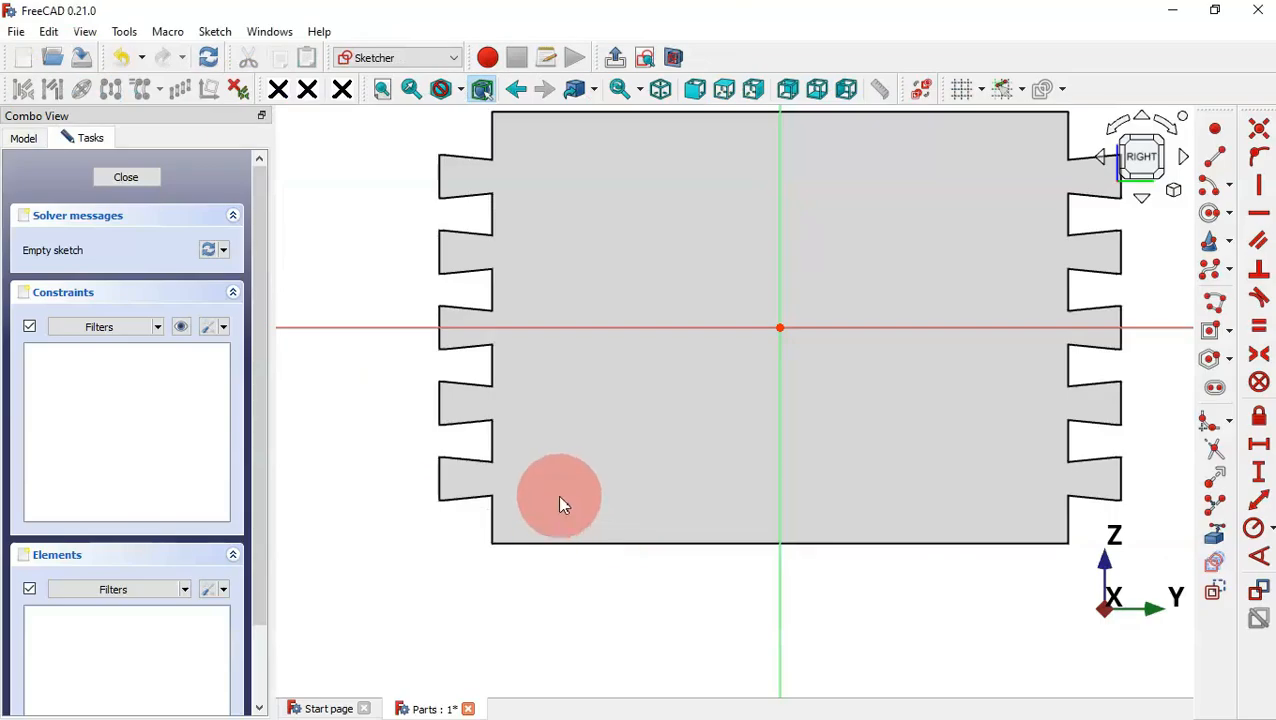
- Sketch three centered rectangles side by side along the panel's lower edge
click(1211, 336)
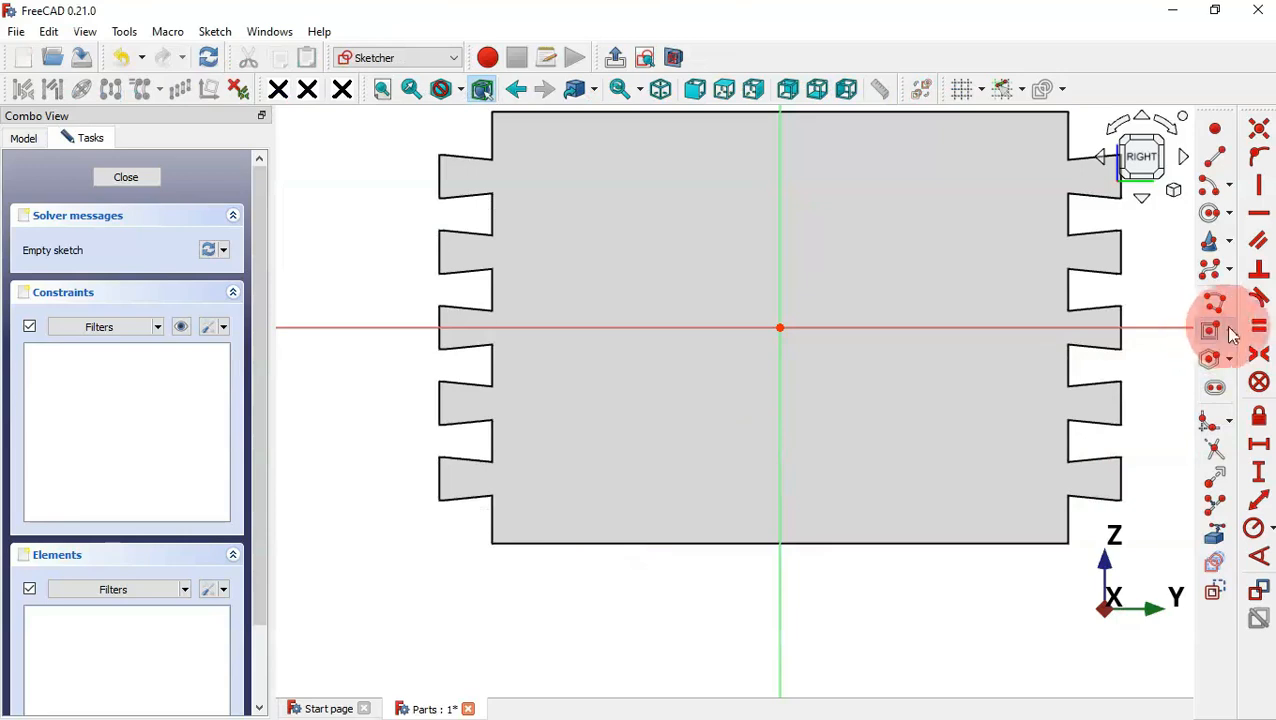
click(559, 518)
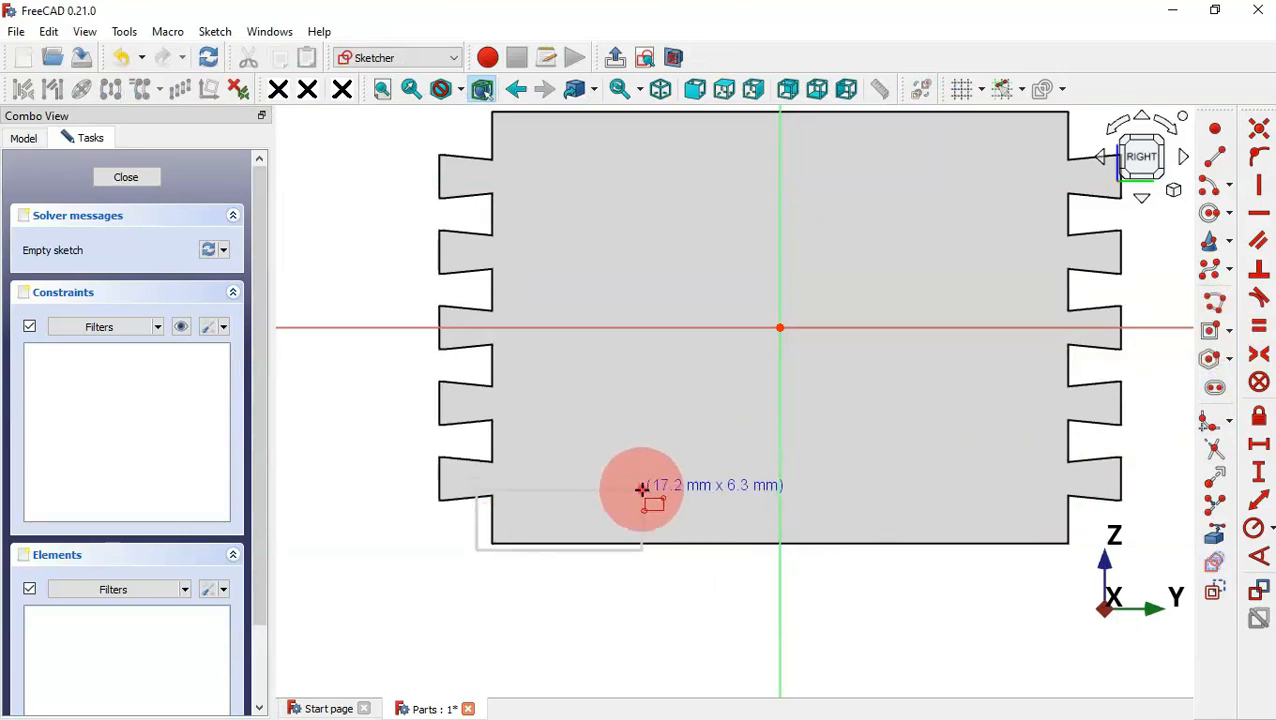
click(643, 490)
click(727, 509)
click(804, 543)
click(892, 513)
click(957, 544)
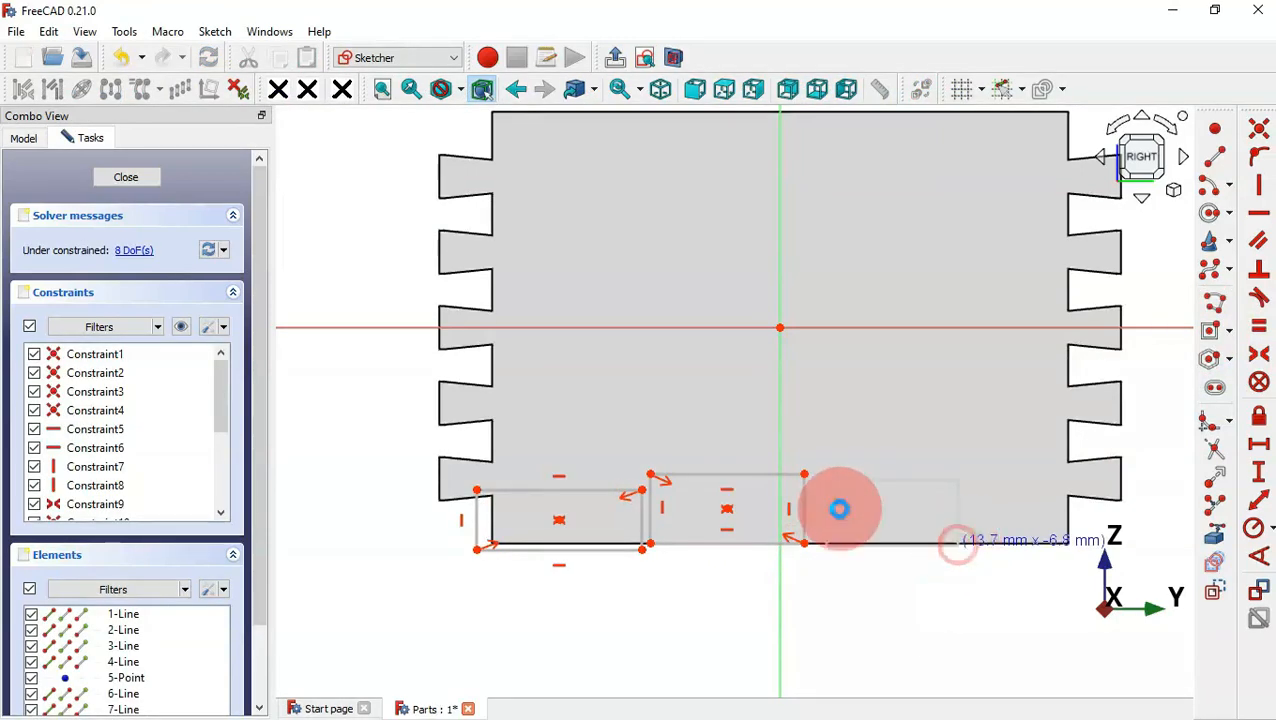
scroll(797, 489, up, 5)
scroll(786, 489, down, 5)
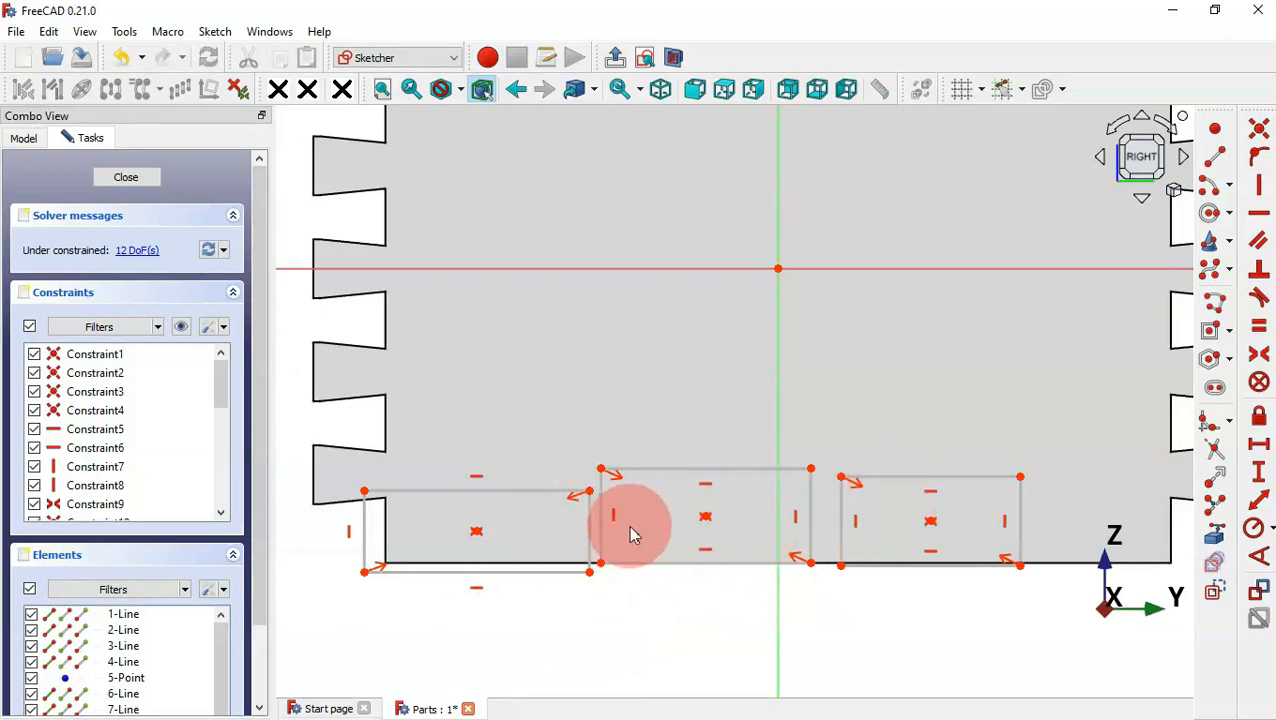
- Apply equal constraints so that the three rectangles share the same height and the same width
drag(873, 529, 555, 510)
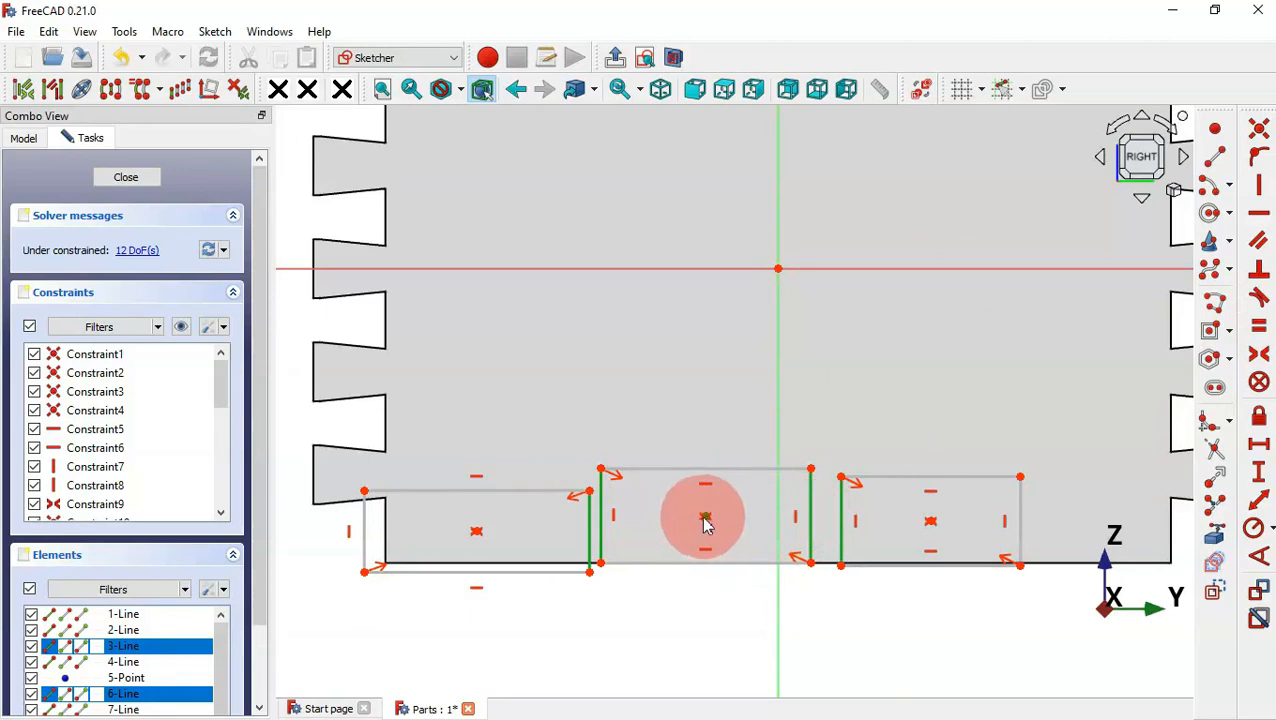
click(812, 516)
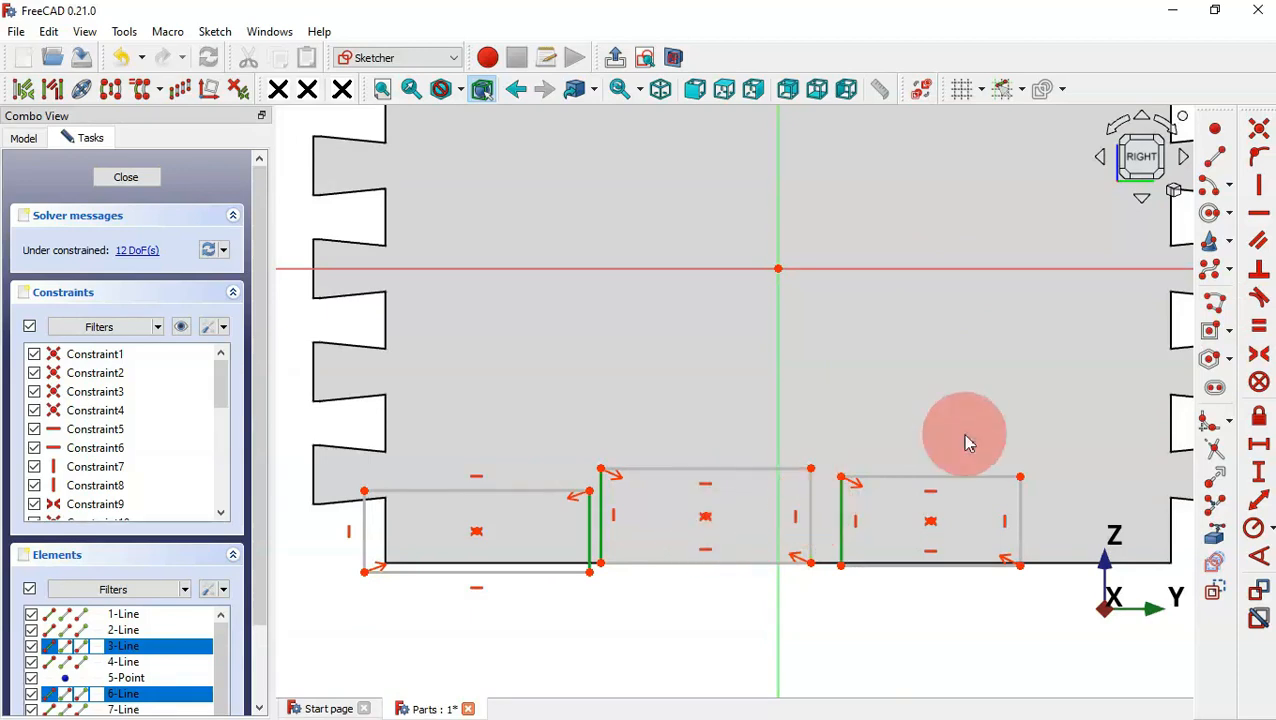
click(1260, 322)
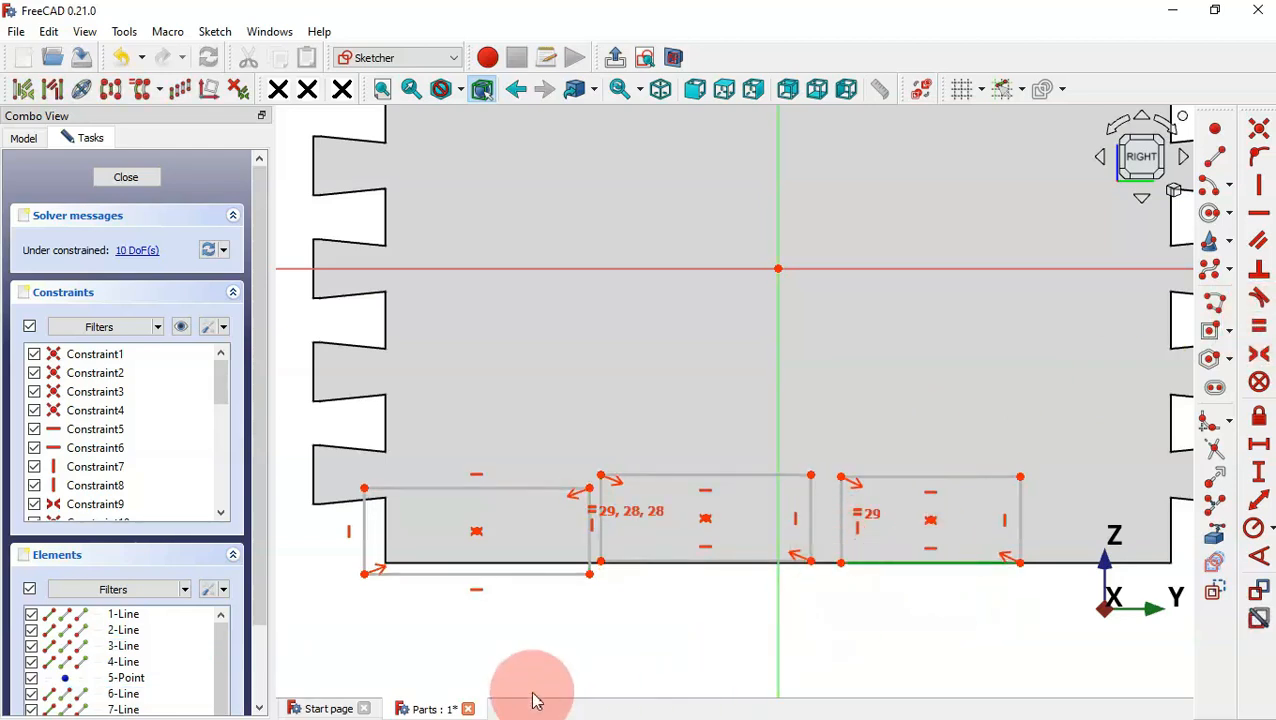
click(603, 569)
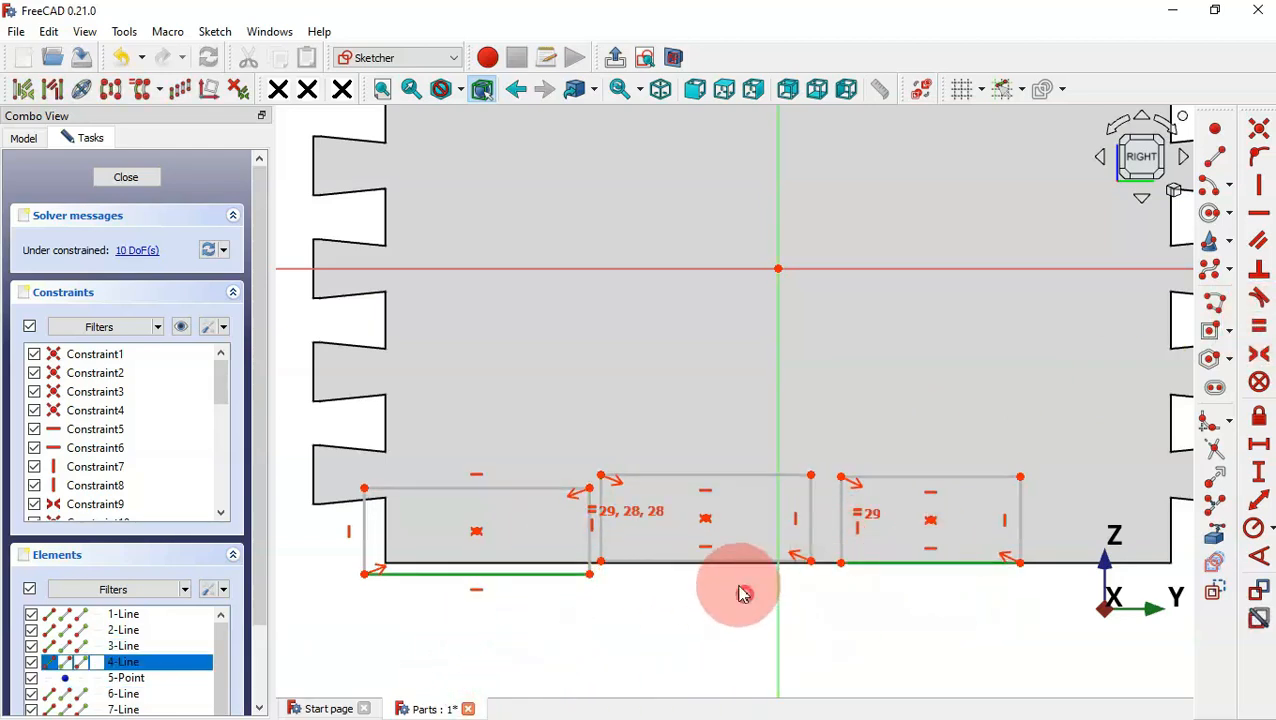
click(720, 561)
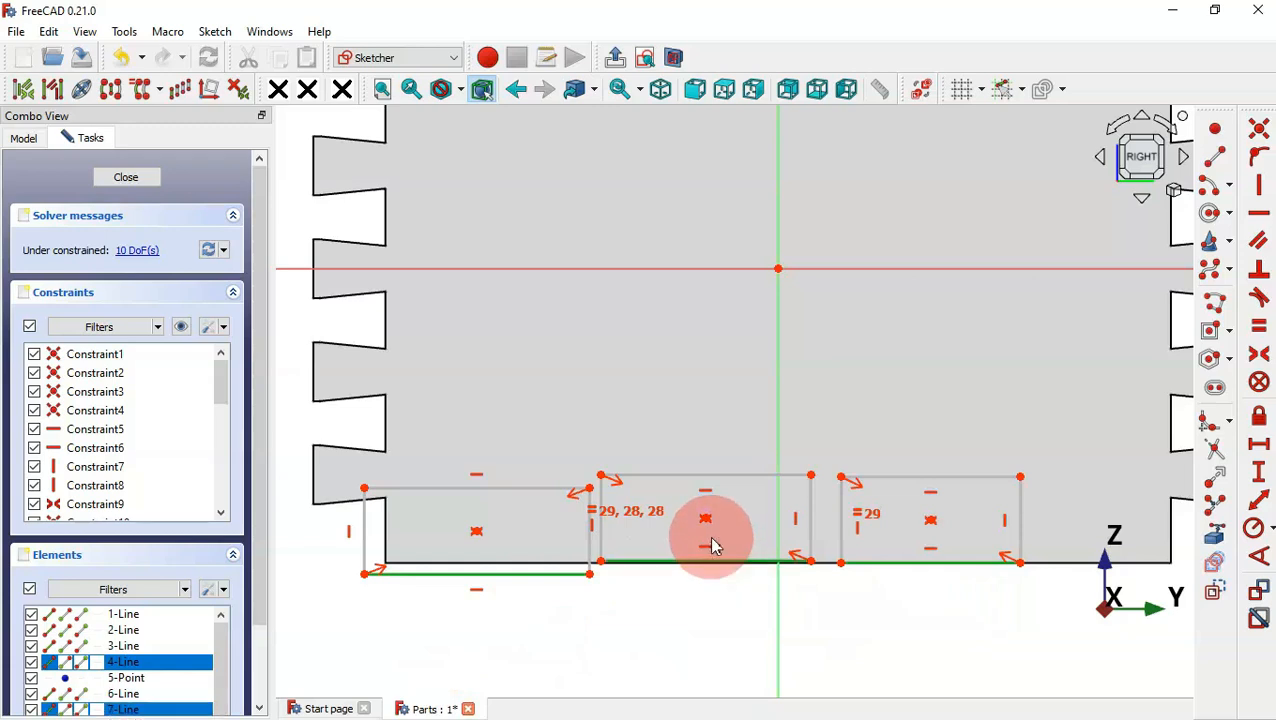
click(1262, 330)
click(884, 412)
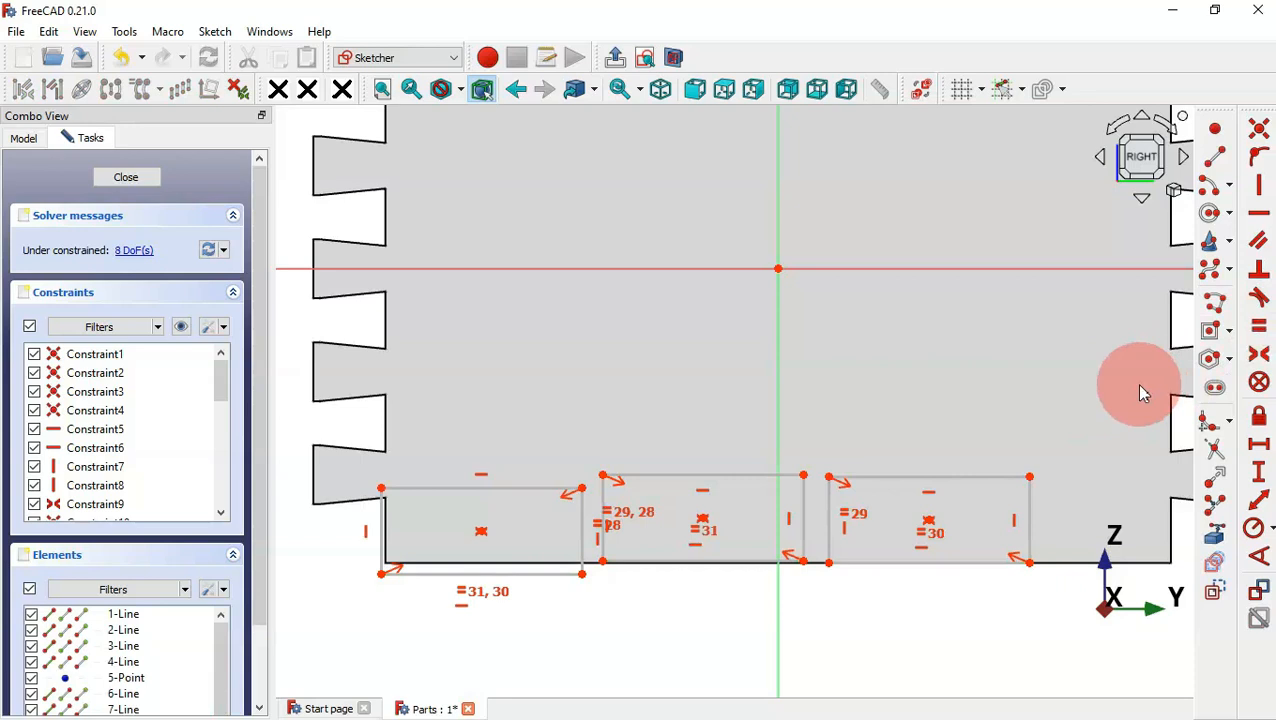
- Make the middle rectangle symmetric about the vertical axis, and the facing upper corners of the two outer rectangles symmetric about it too
click(1259, 356)
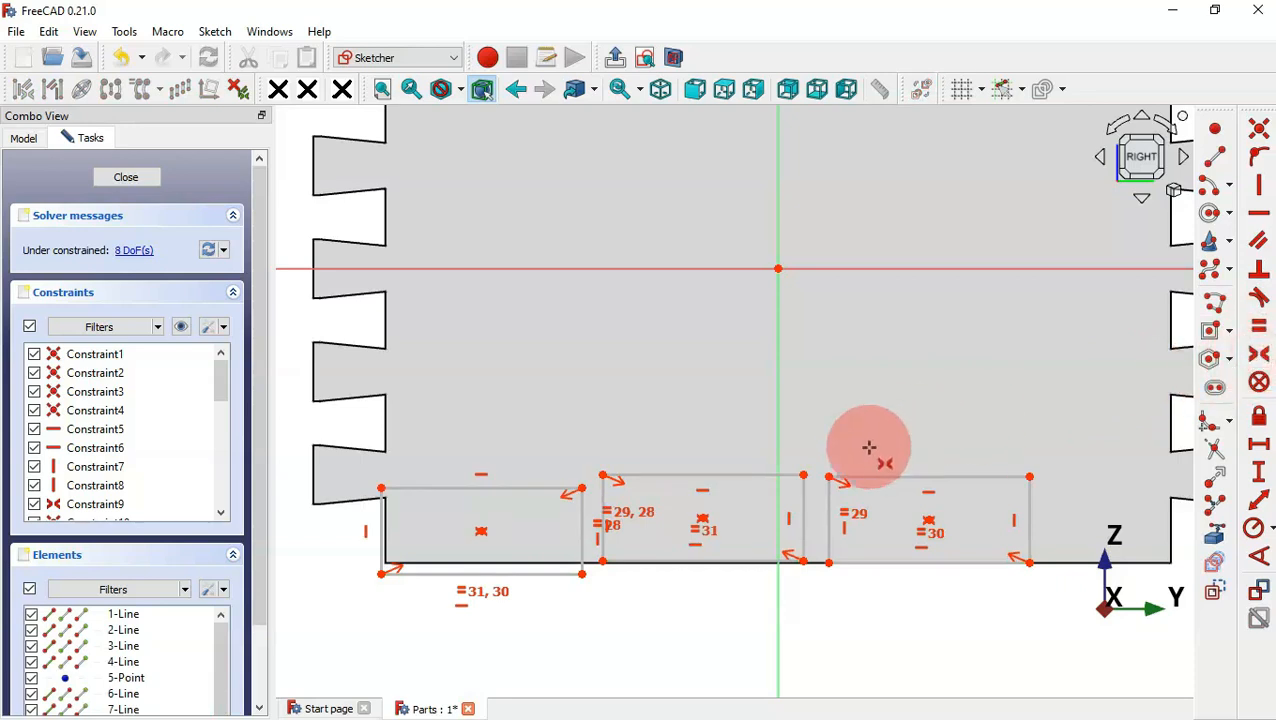
click(805, 475)
click(778, 450)
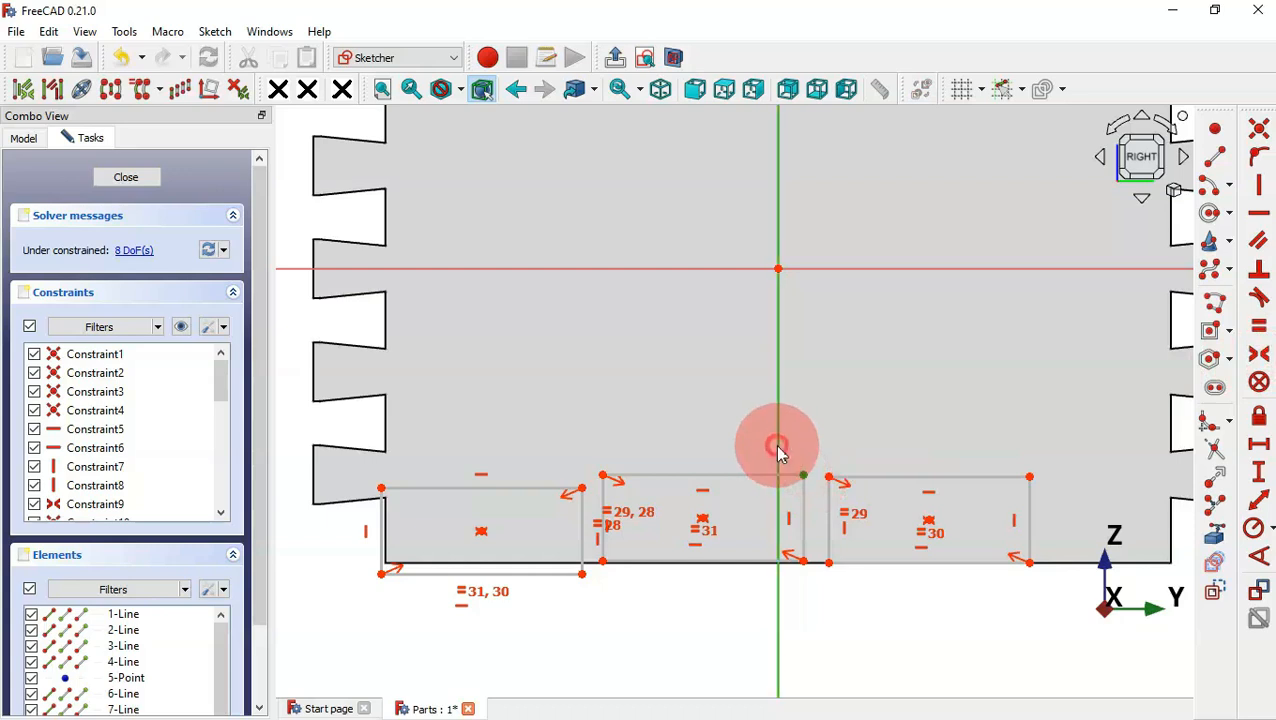
click(601, 477)
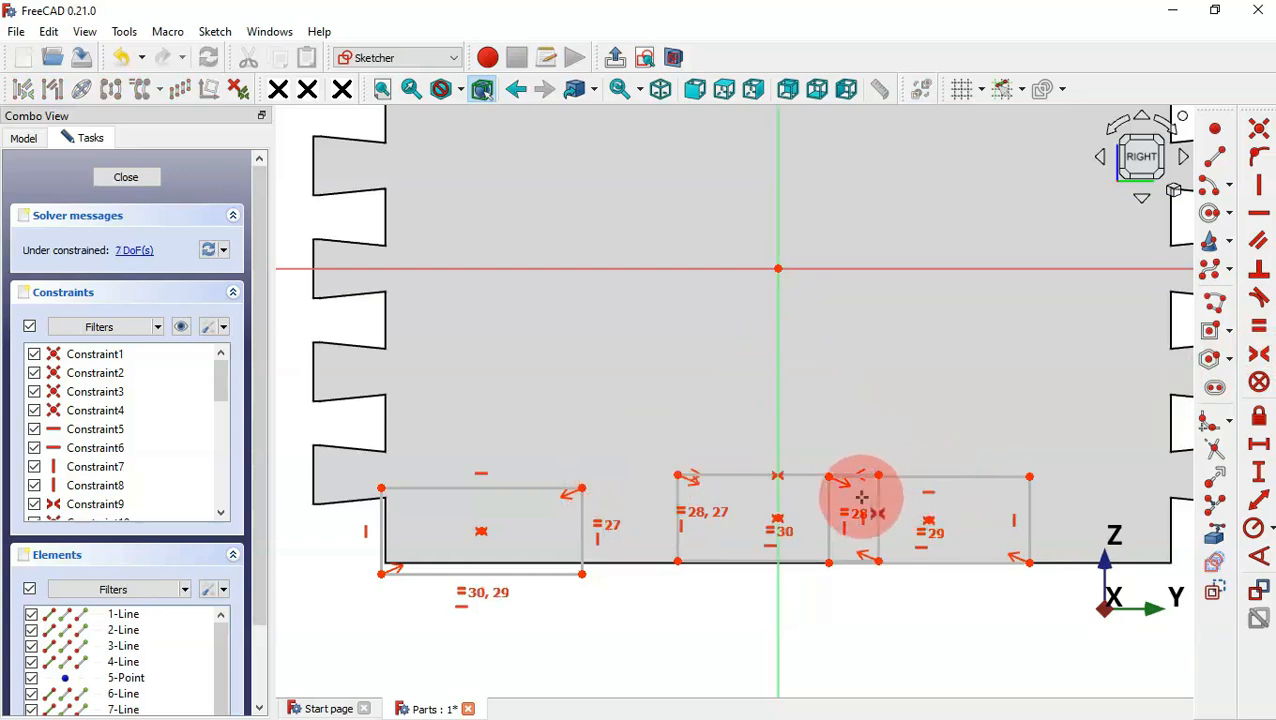
click(828, 477)
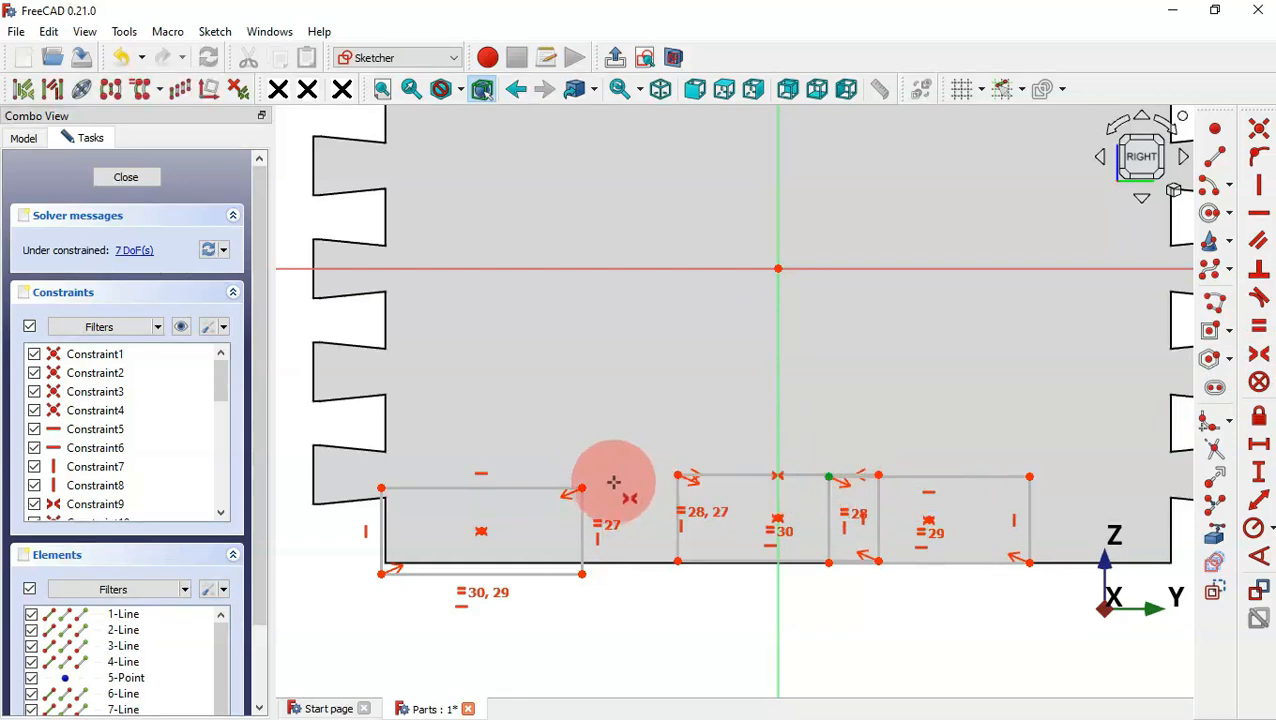
click(582, 487)
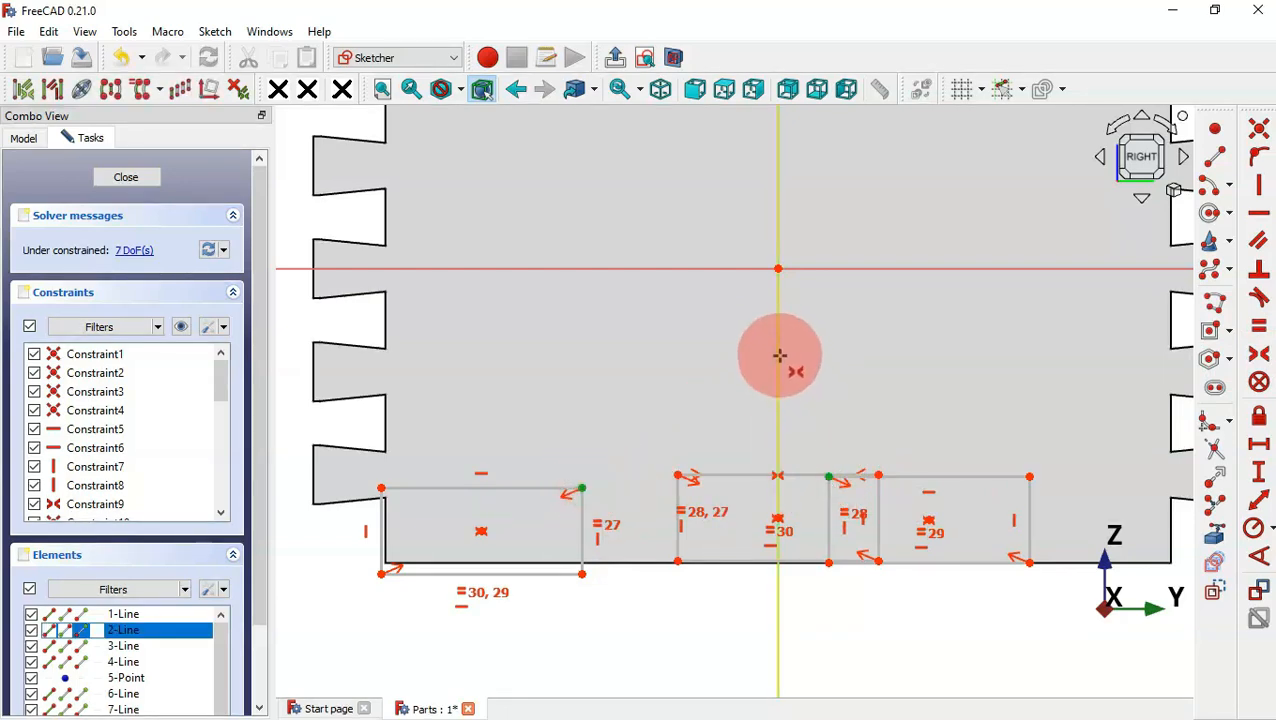
click(778, 353)
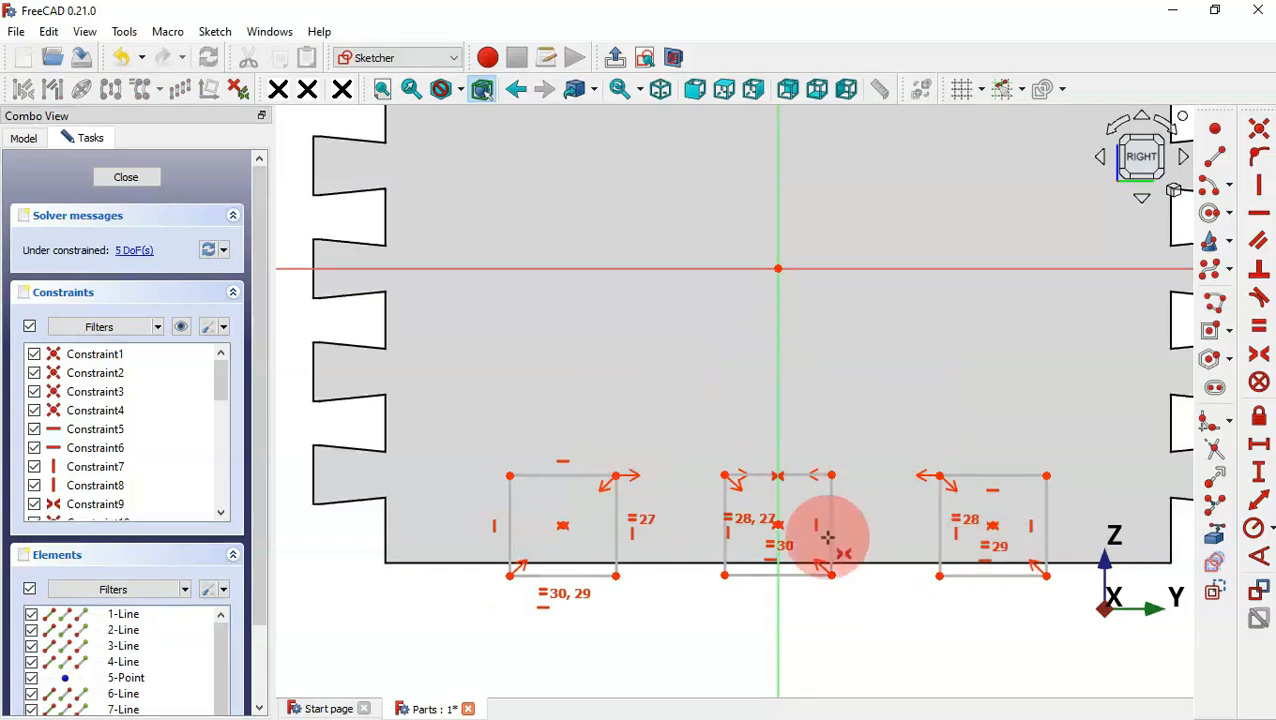
- Set the width of the rectangle on the positive Y side to 10 mm and dimension its height
click(1262, 499)
click(1006, 476)
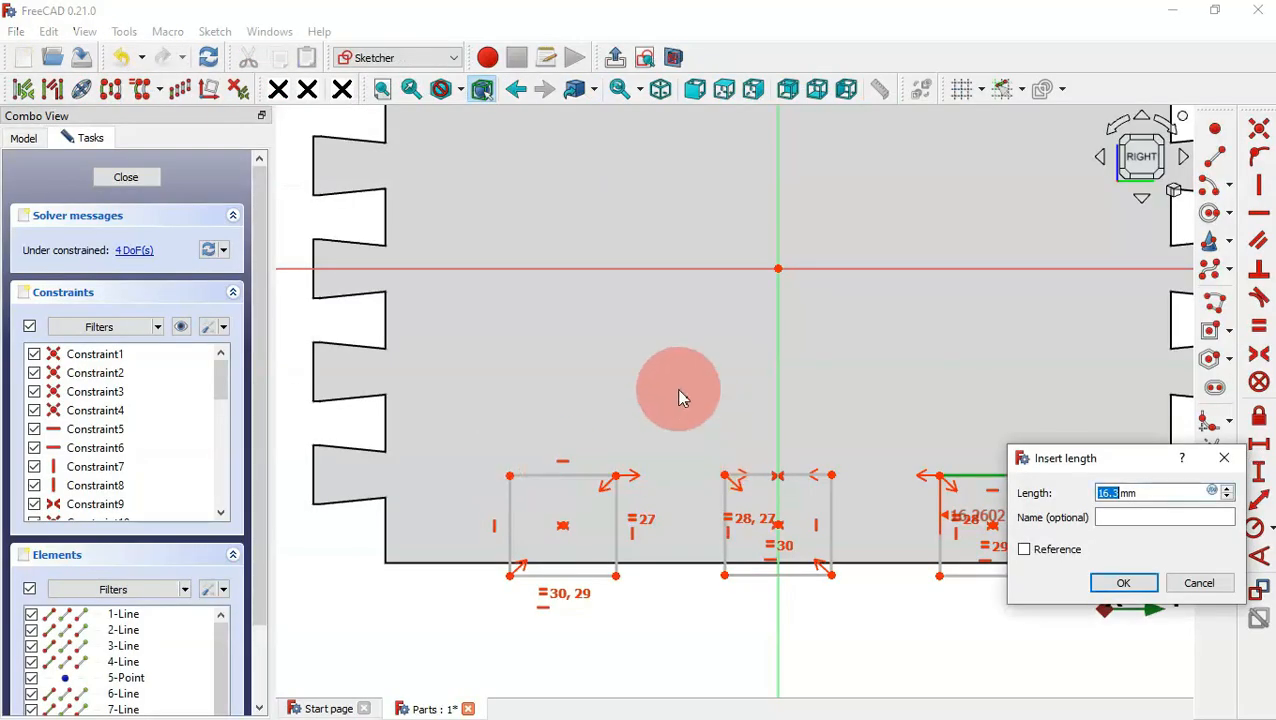
text(10)
key(Return)
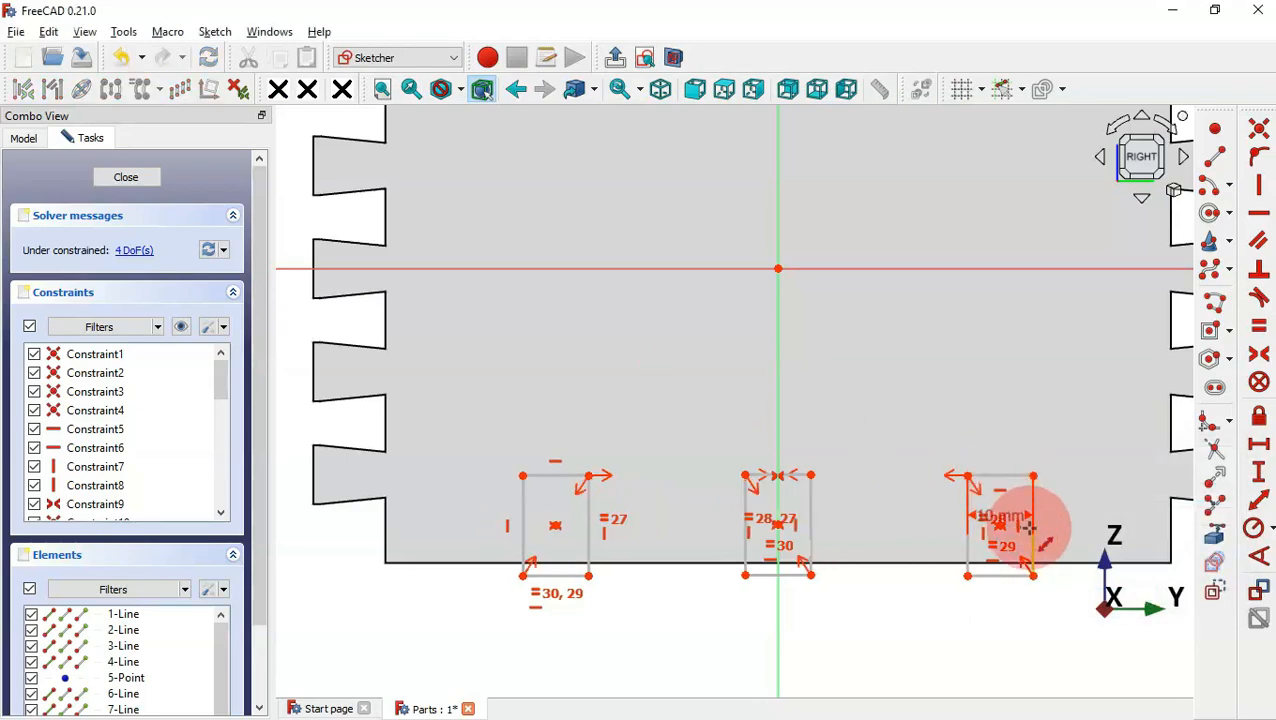
double_click(1030, 528)
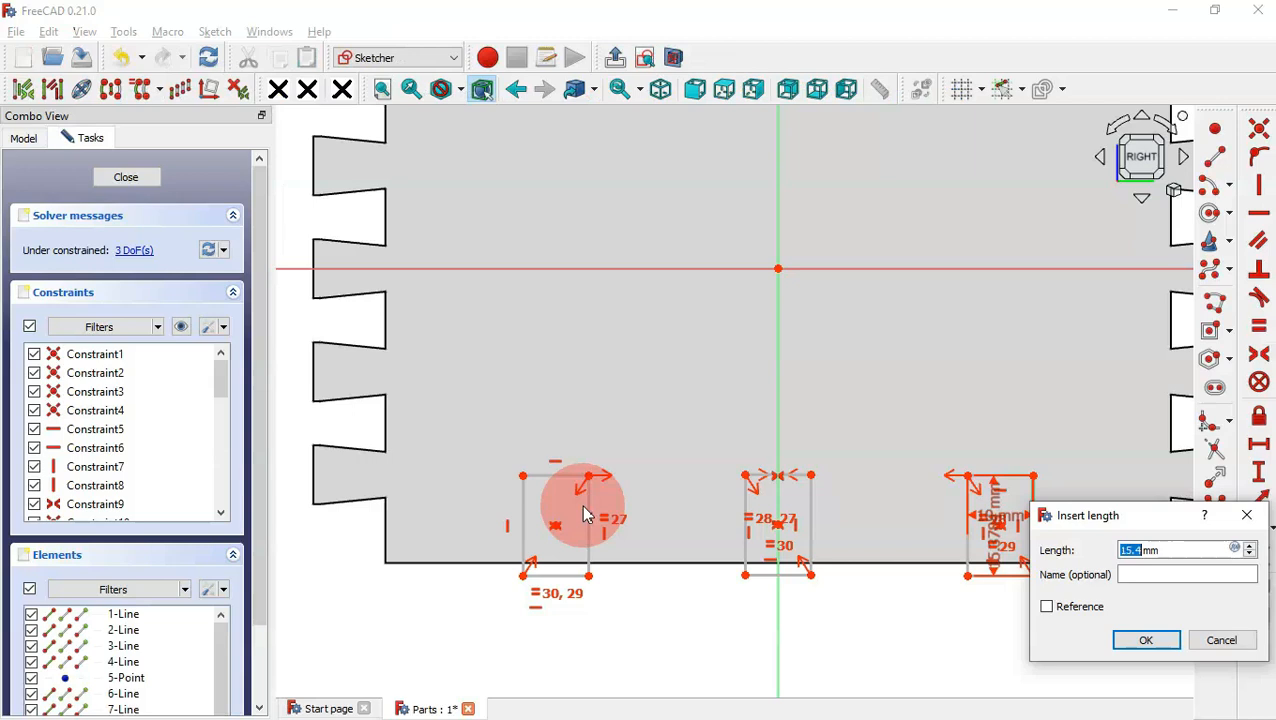
key(Return)
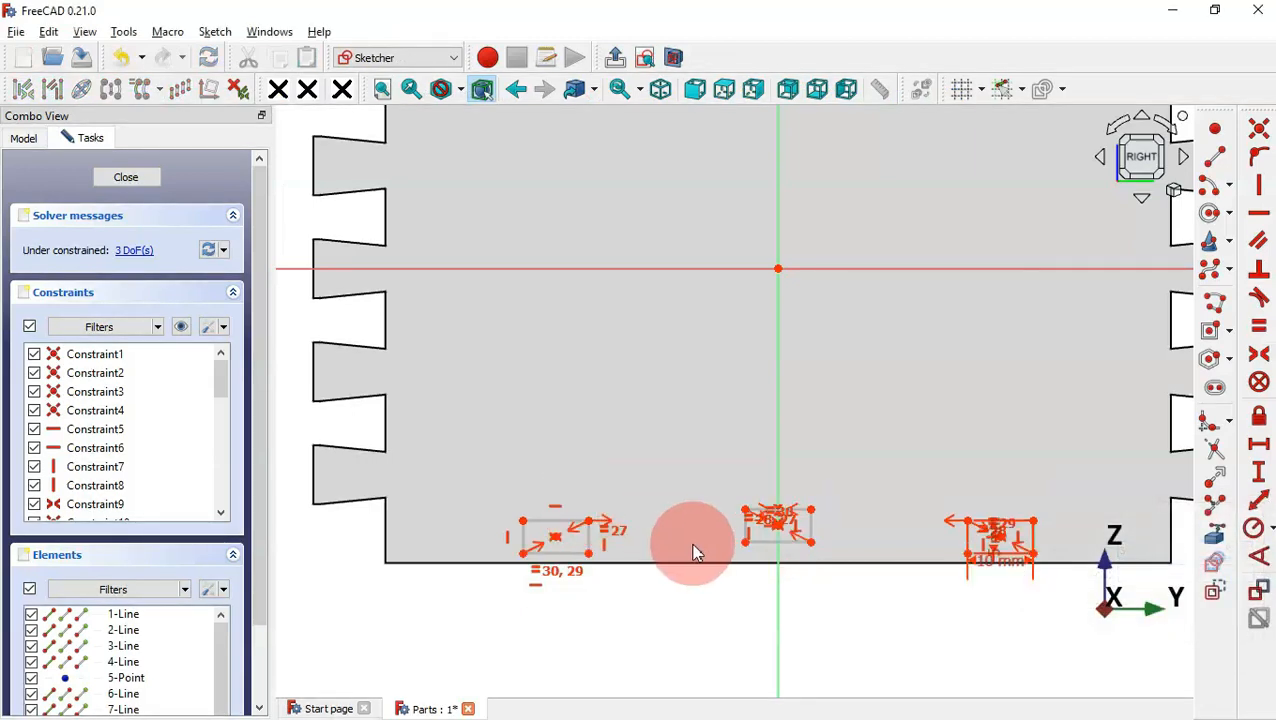
- Align the three rectangles in one row with horizontal constraints between the lower corners of neighbouring rectangles
scroll(749, 558, up, 1)
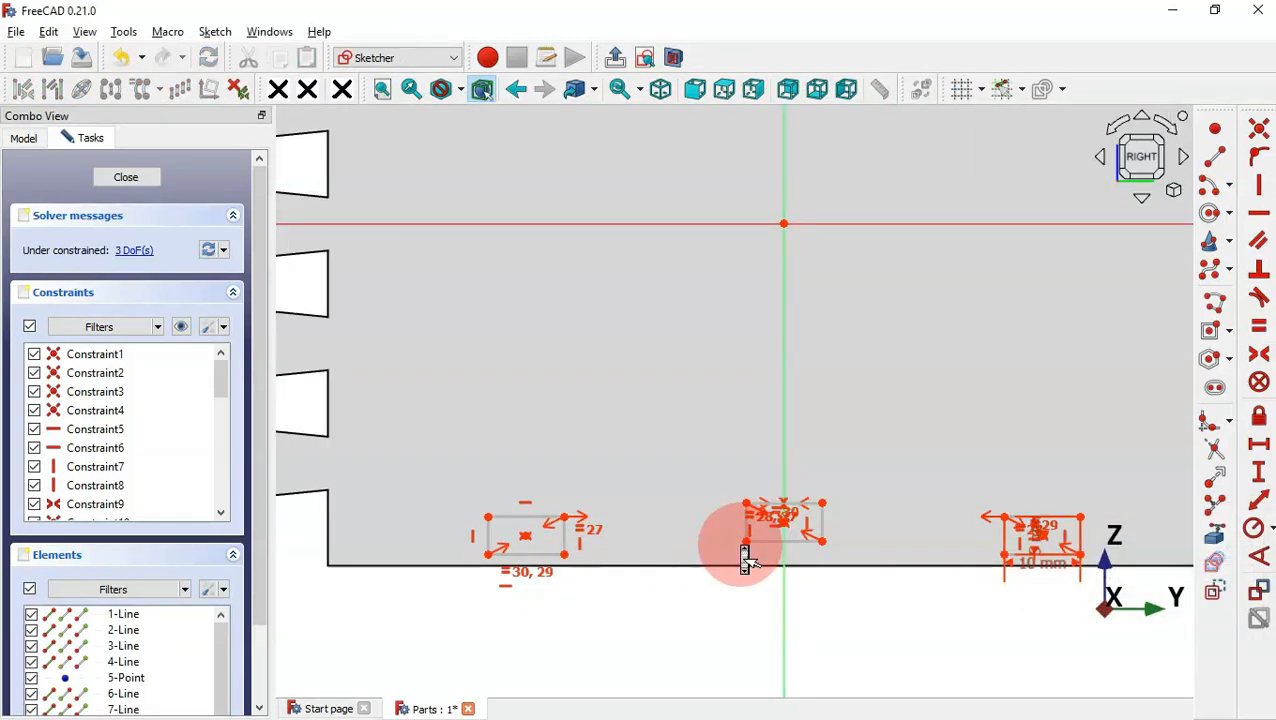
click(1257, 216)
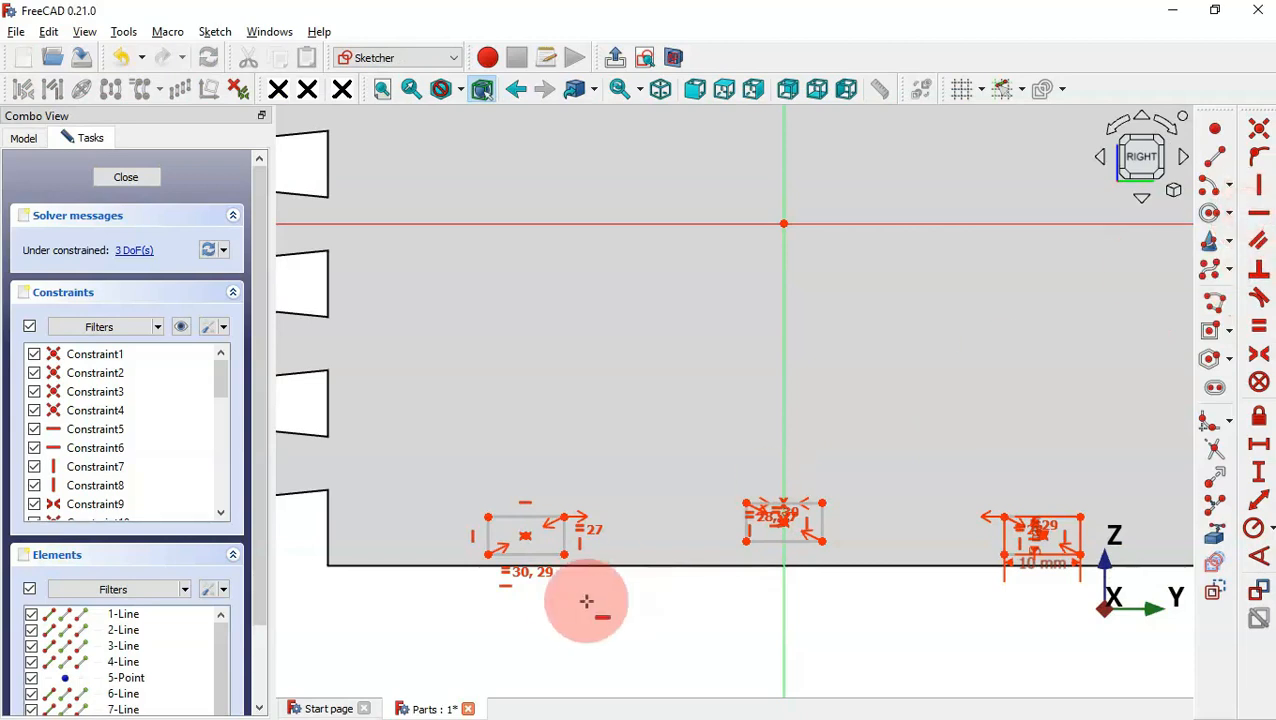
click(564, 554)
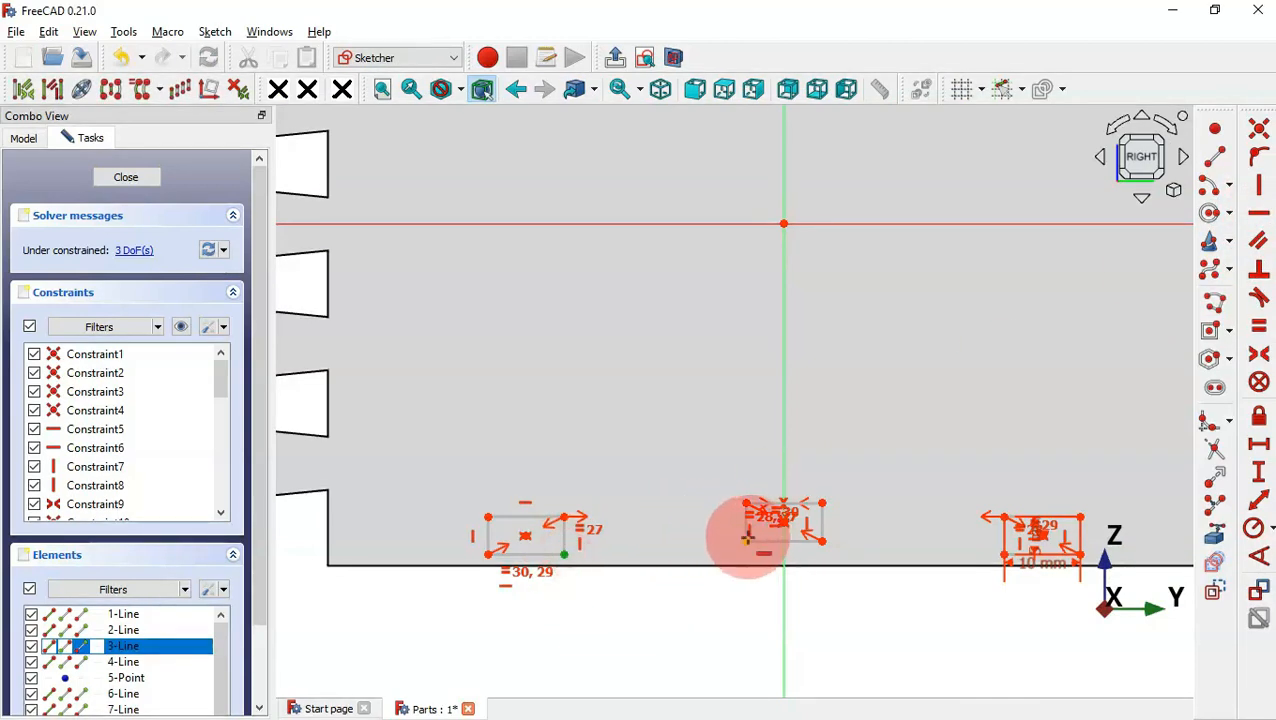
click(747, 540)
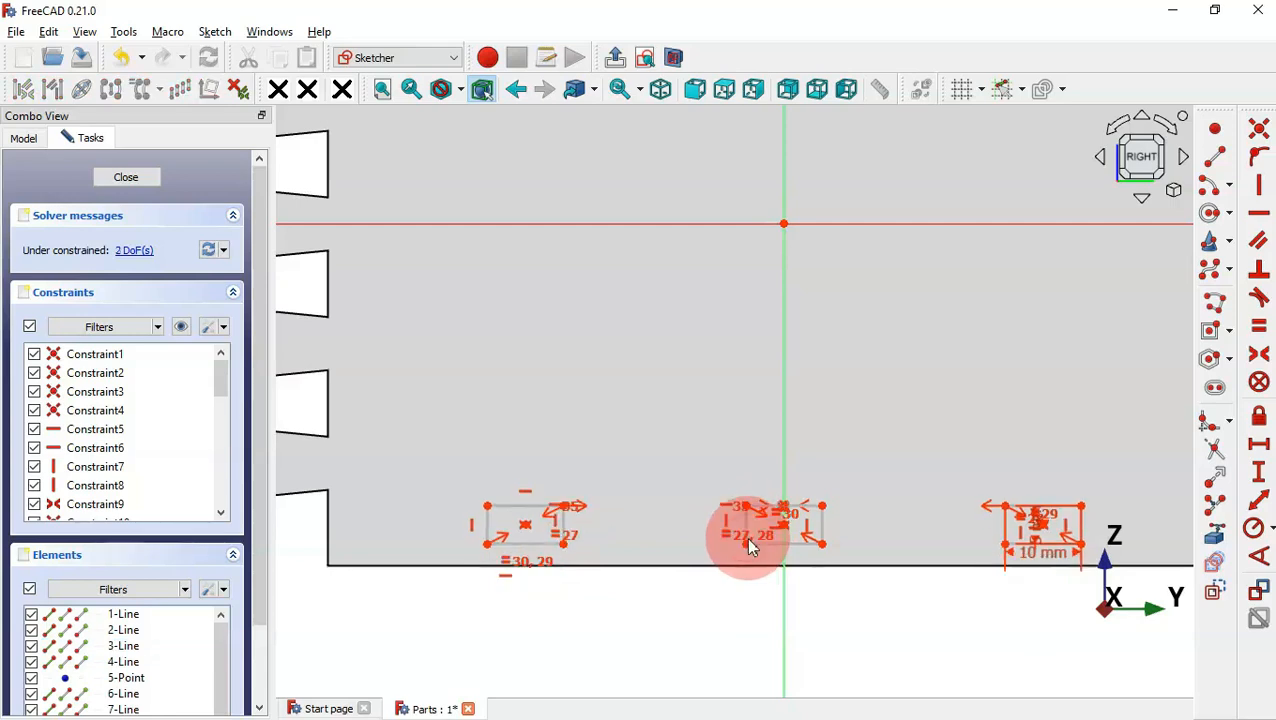
click(822, 542)
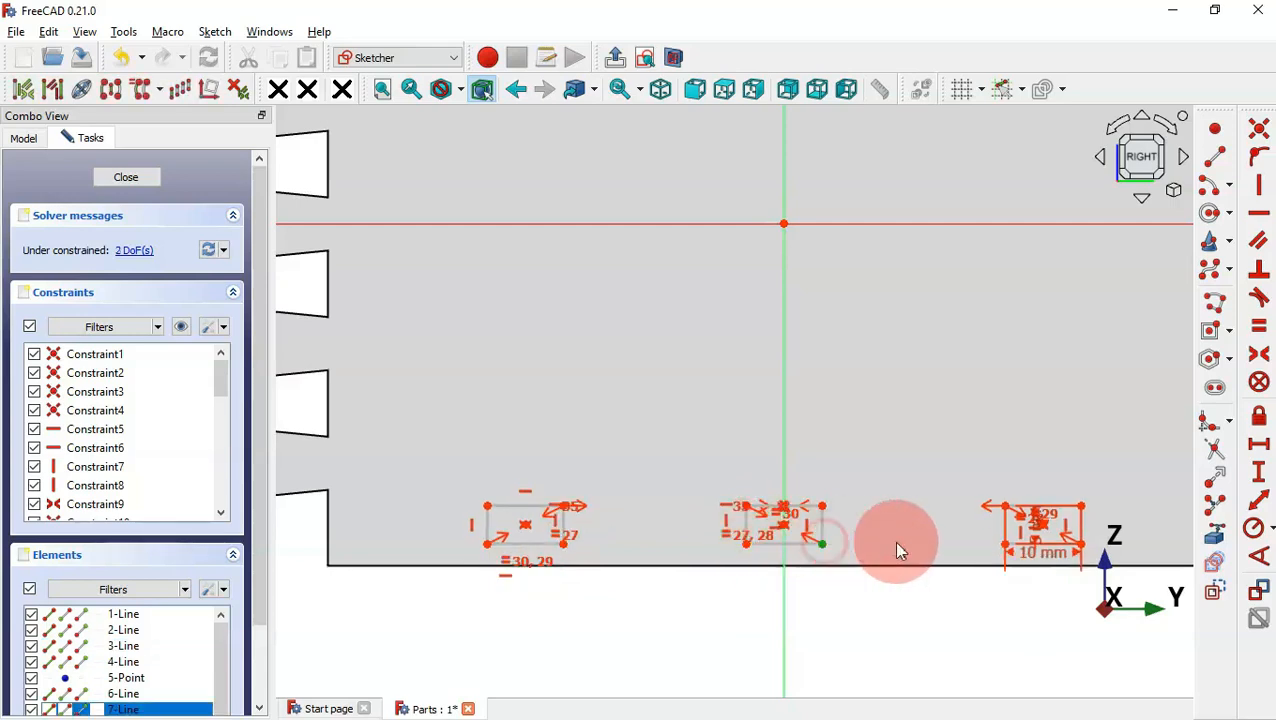
click(1006, 541)
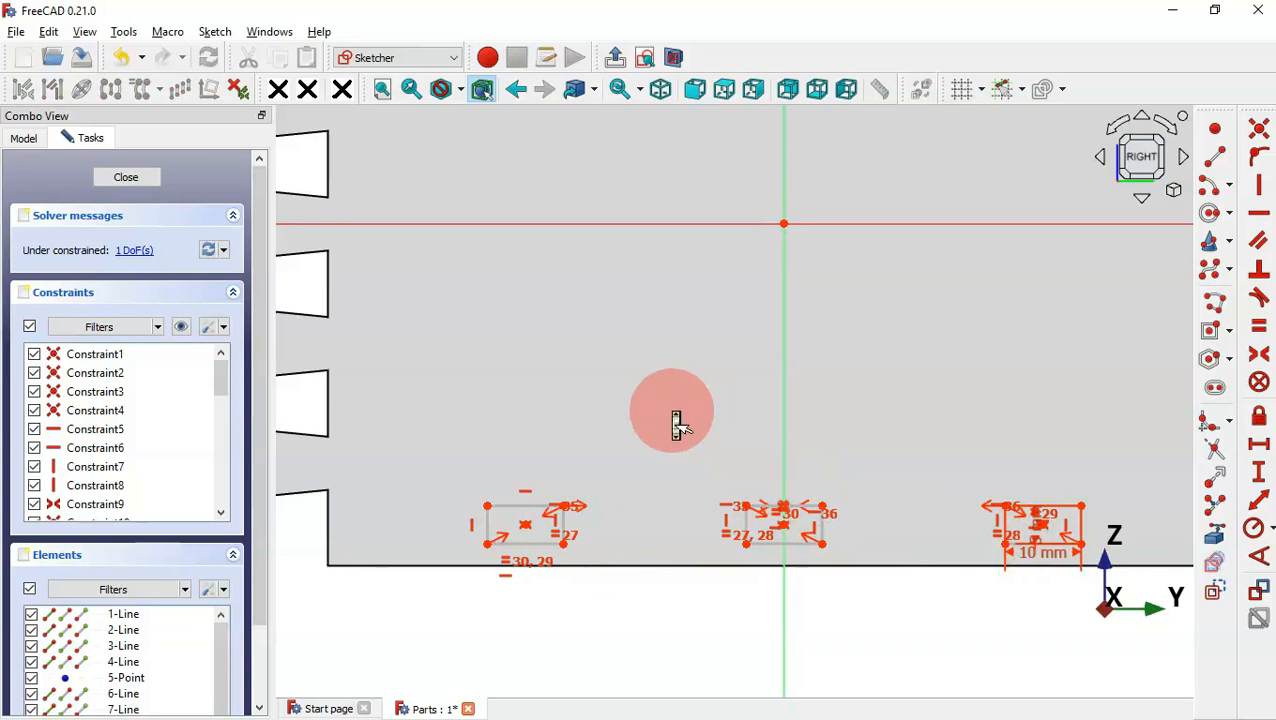
- Import the plate's lower edge as external geometry and set the vertical distance from its negative-Y endpoint to the nearest rectangle's lower corner to 2.5 mm
scroll(676, 425, down, 2)
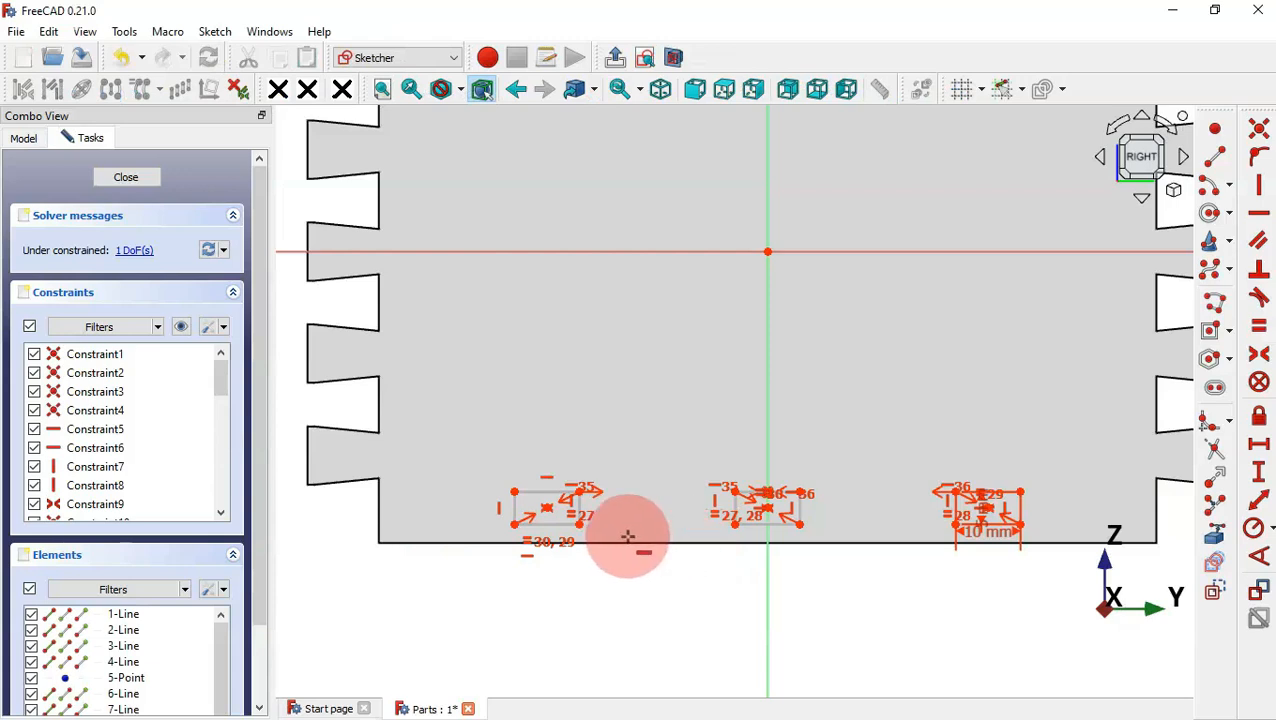
click(1218, 535)
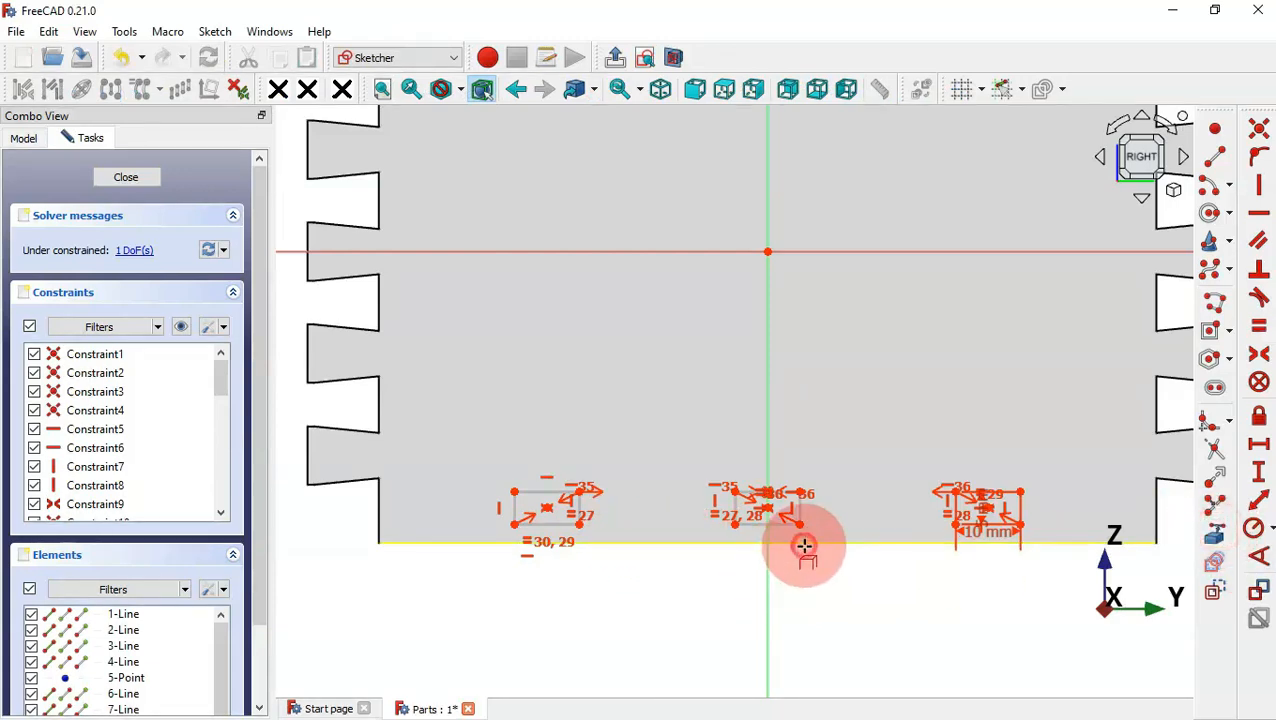
click(804, 545)
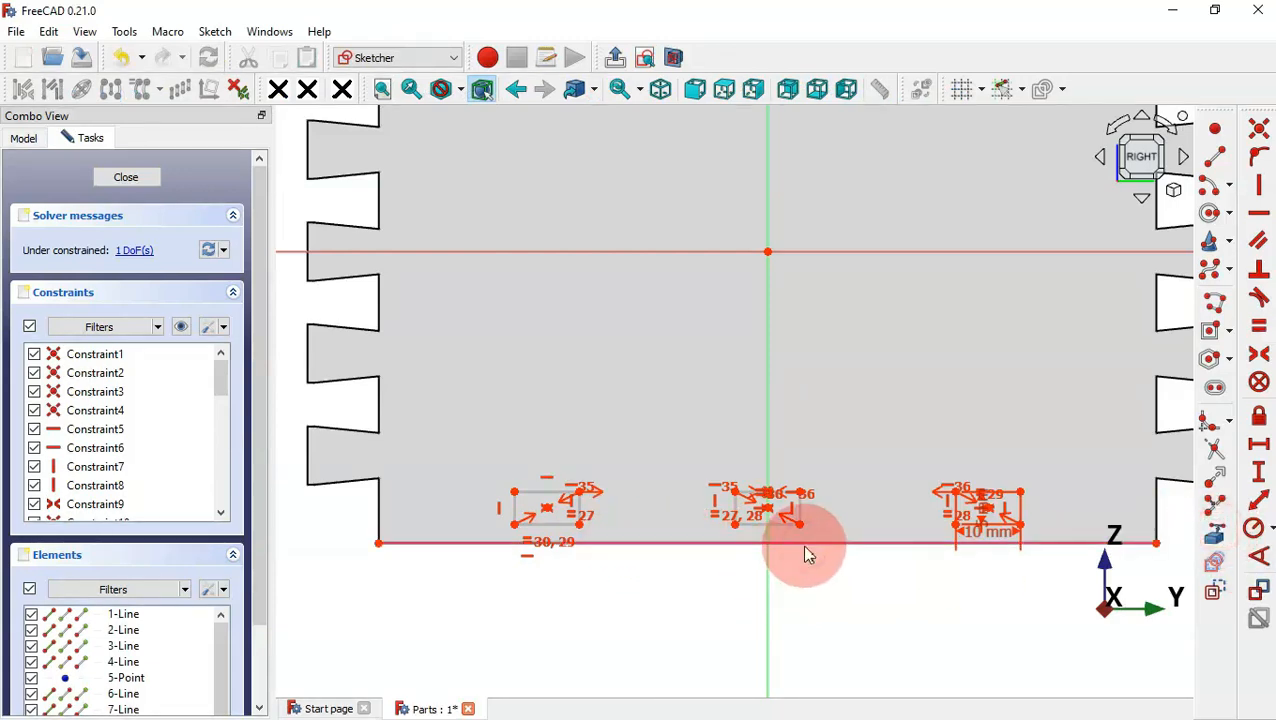
click(1262, 473)
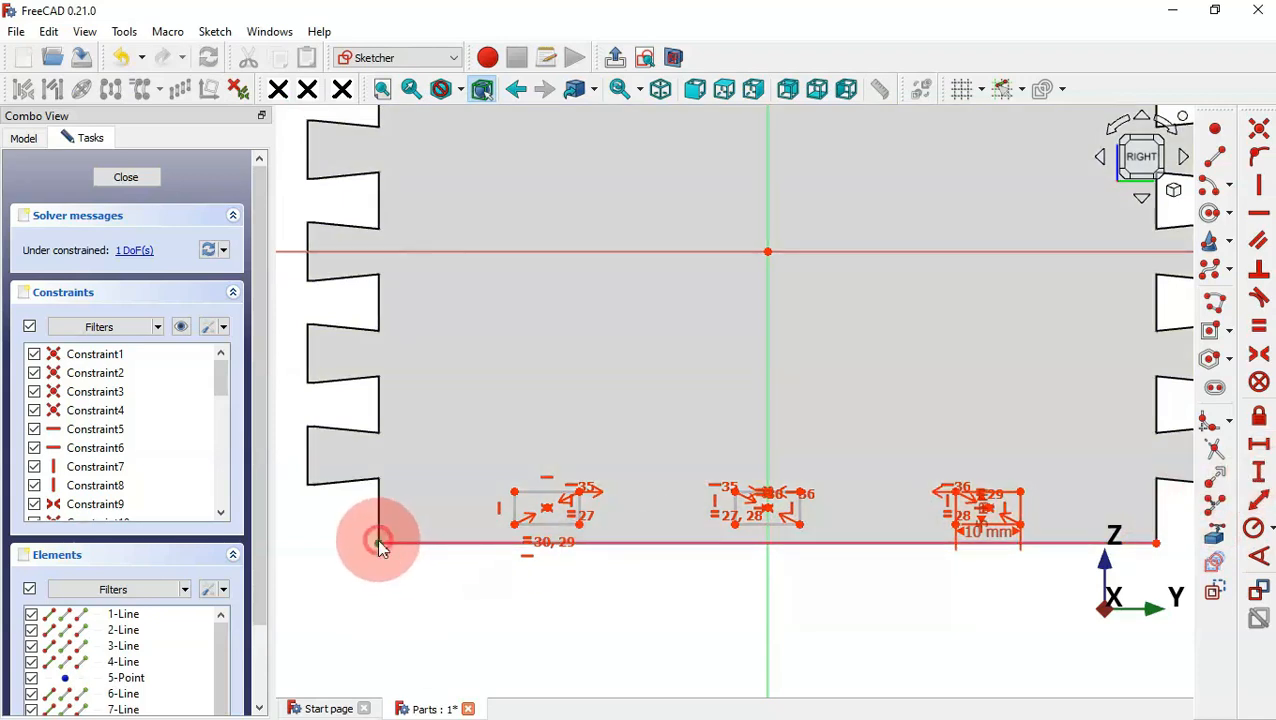
click(515, 523)
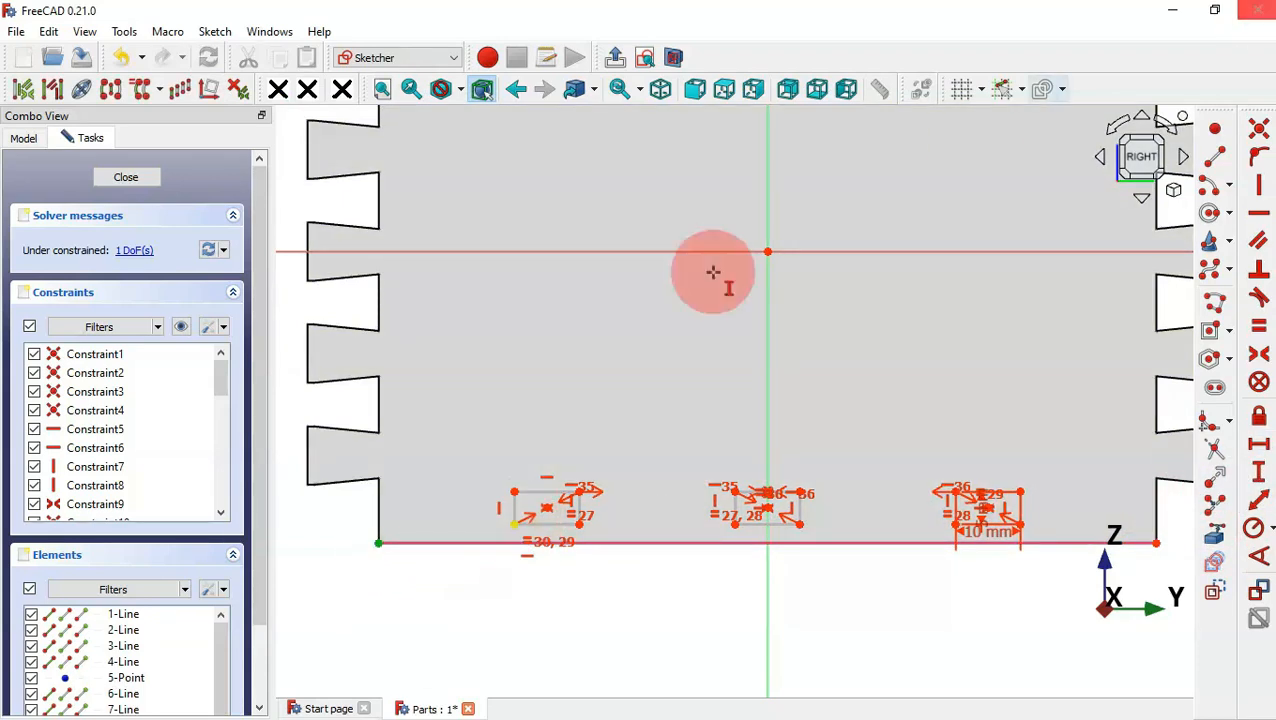
click(513, 524)
key(Return)
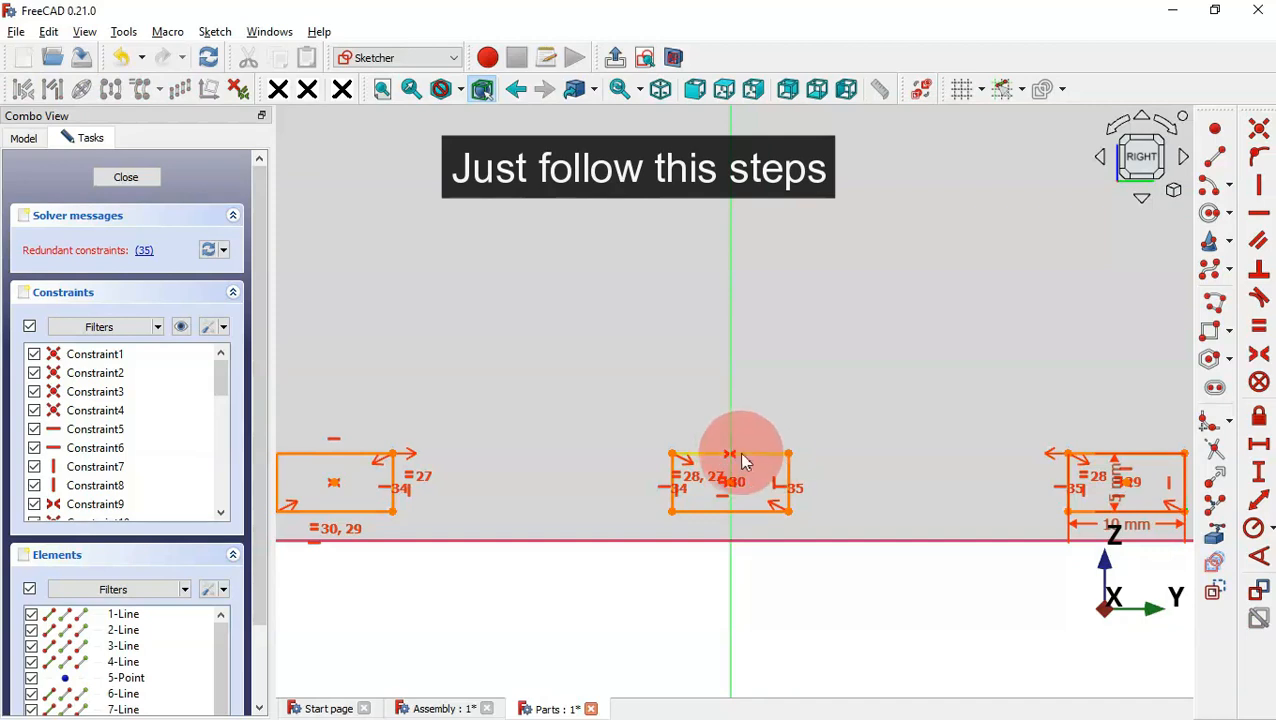
- Delete the symmetry constraints on the upper corners of the middle and outer rectangles
click(729, 456)
key(Delete)
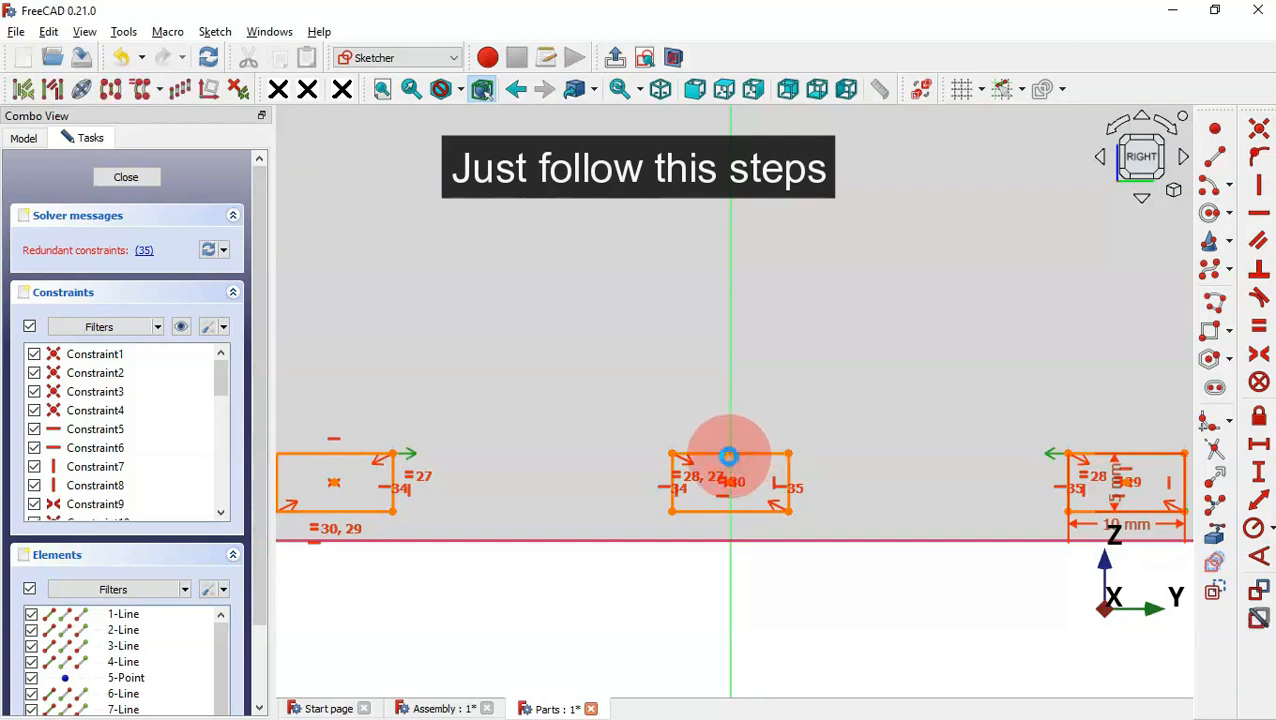
scroll(783, 430, down, 1)
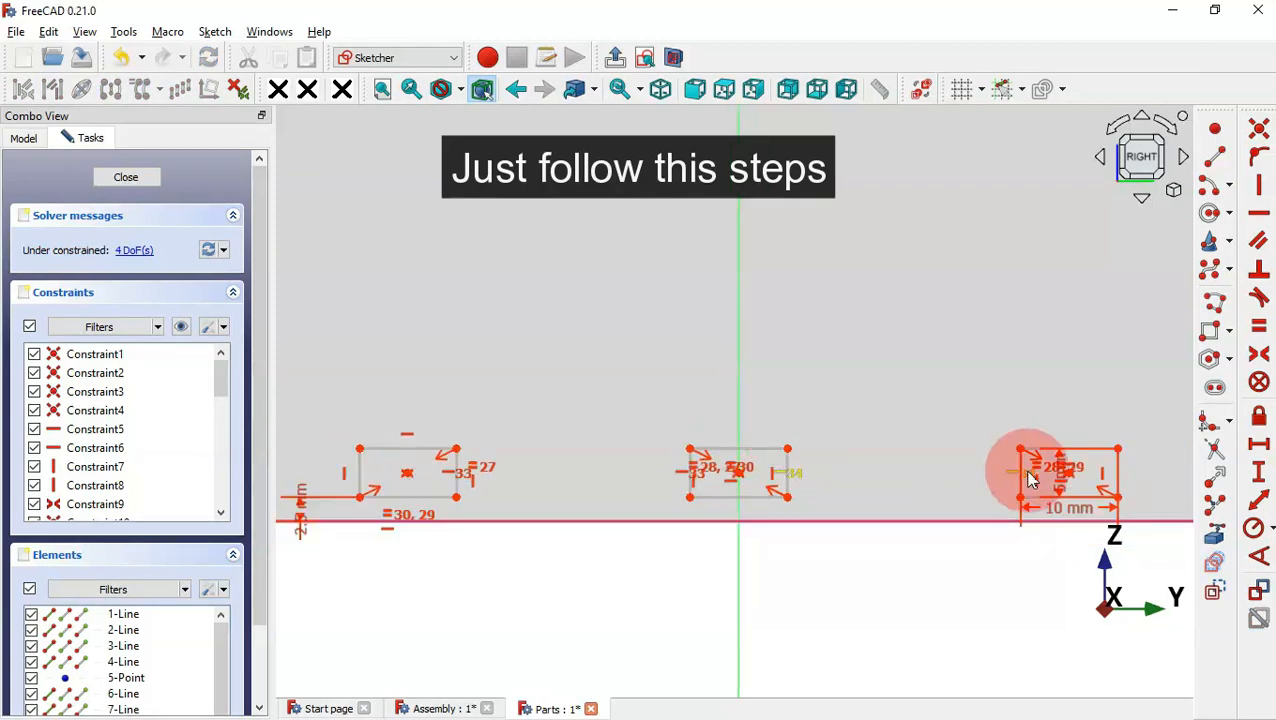
- Set the horizontal distance from the plate's negative-Y lower corner to the nearest rectangle's outer upper corner to 10 mm
click(1257, 446)
scroll(937, 466, down, 3)
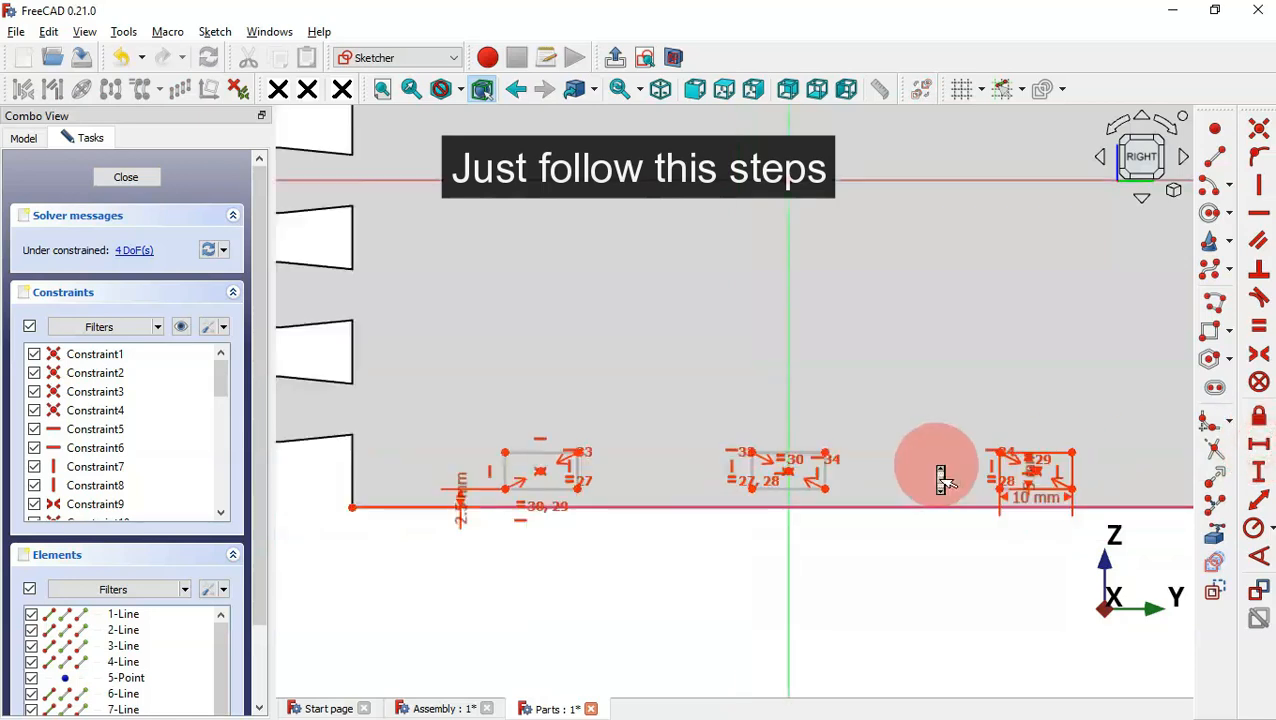
click(432, 501)
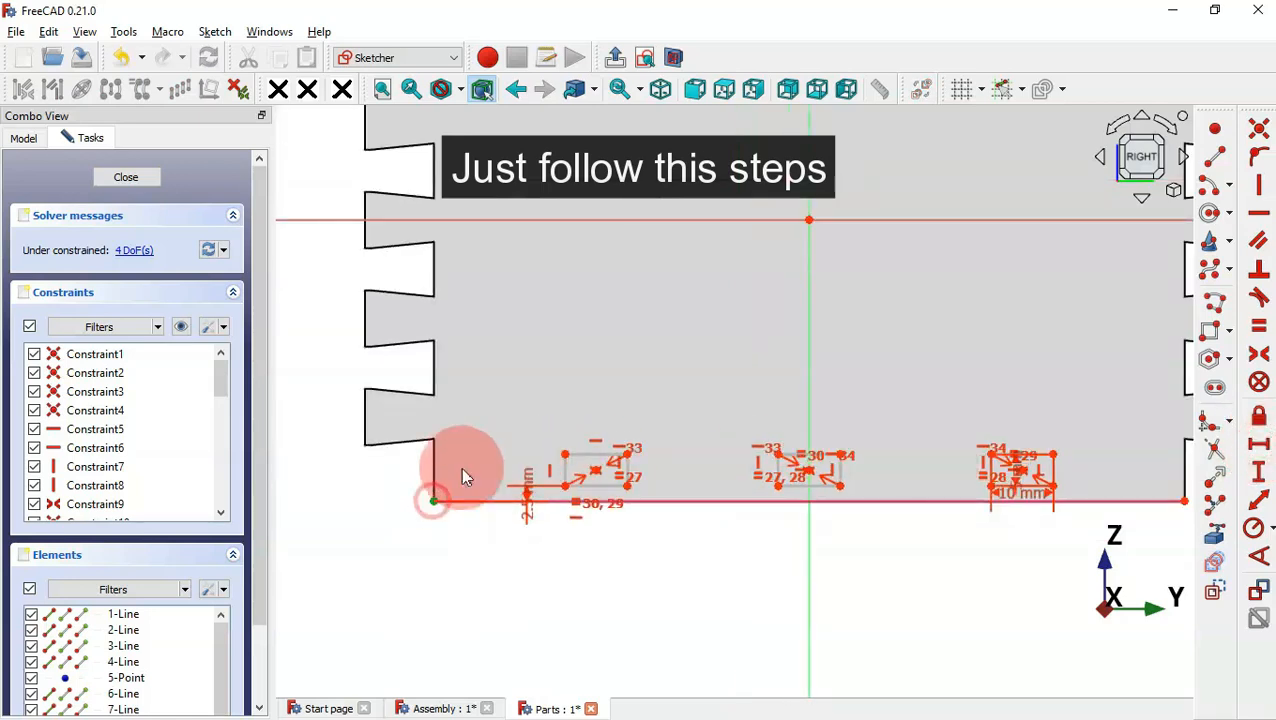
click(565, 452)
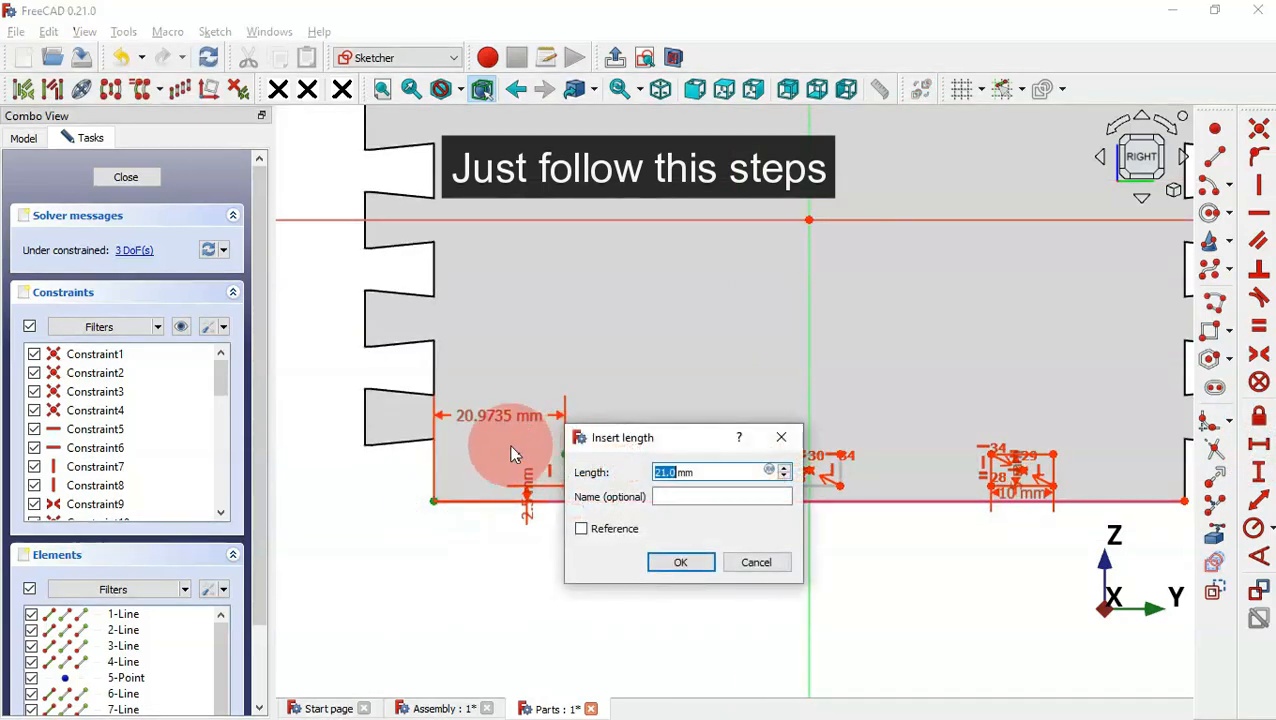
text(10)
key(Return)
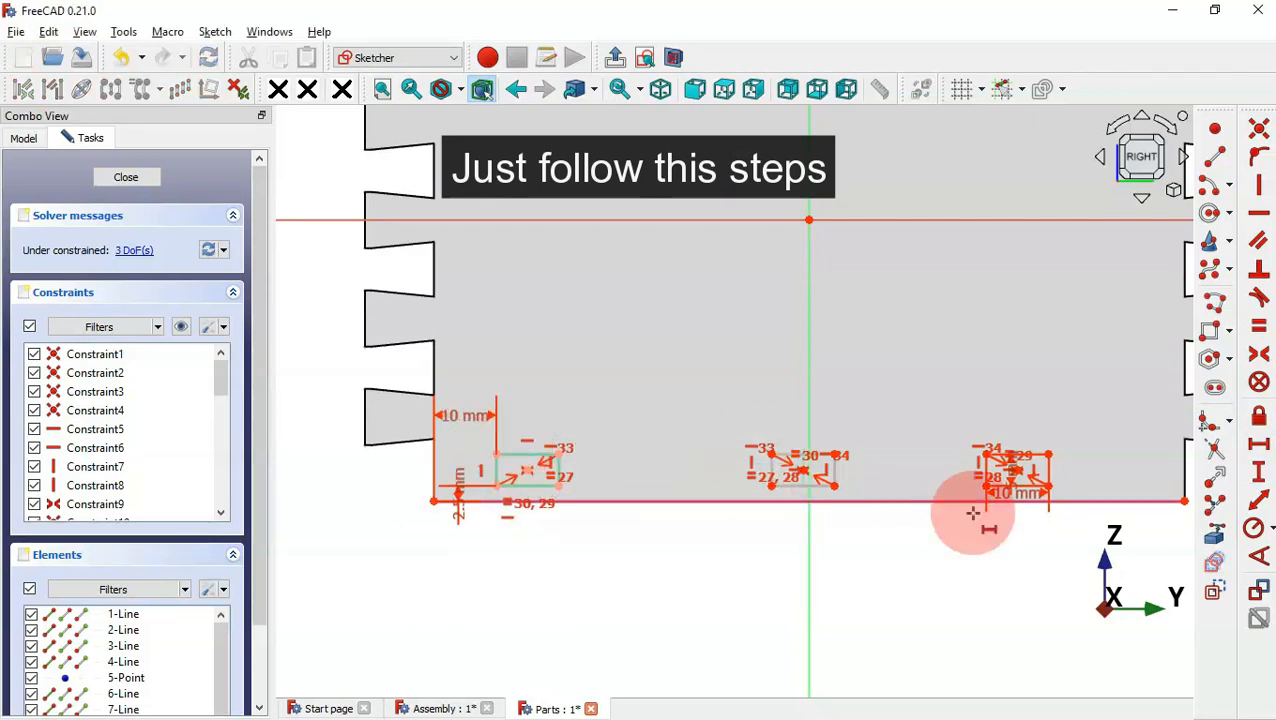
- Make the outermost upper corners of the two outer rectangles, and the middle rectangle's upper corners, symmetric about the vertical axis
click(1261, 356)
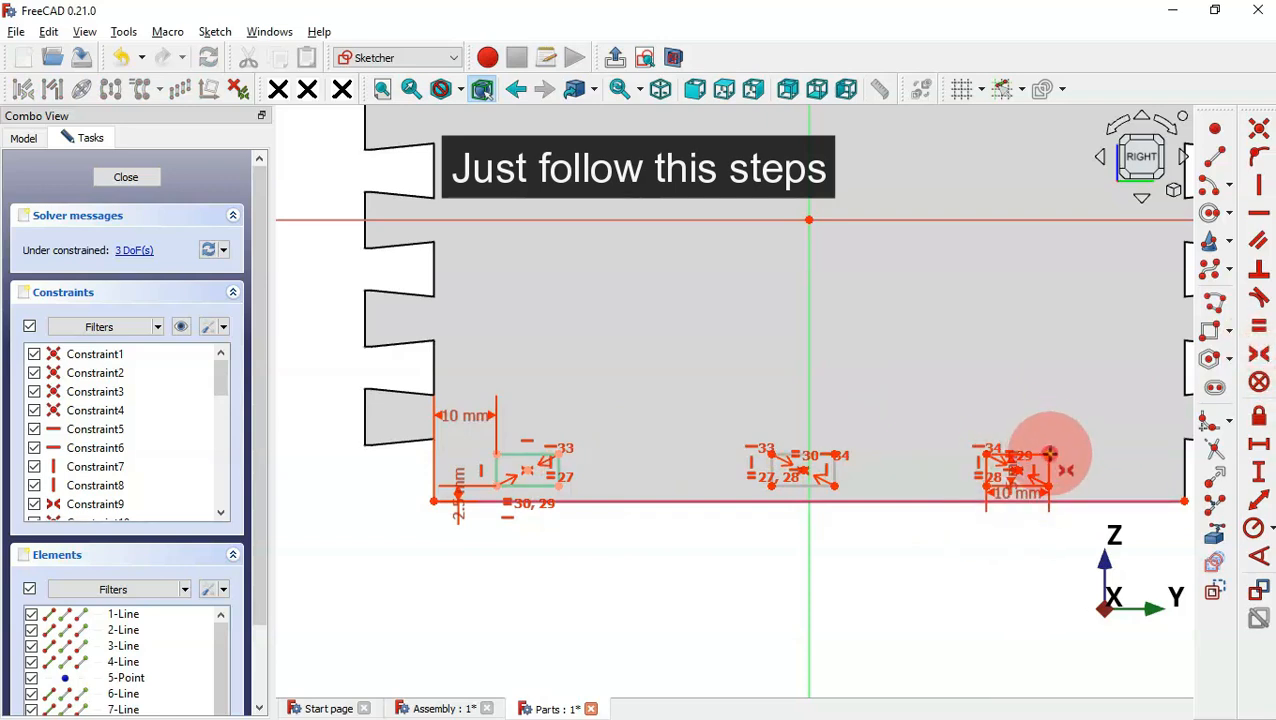
click(1049, 455)
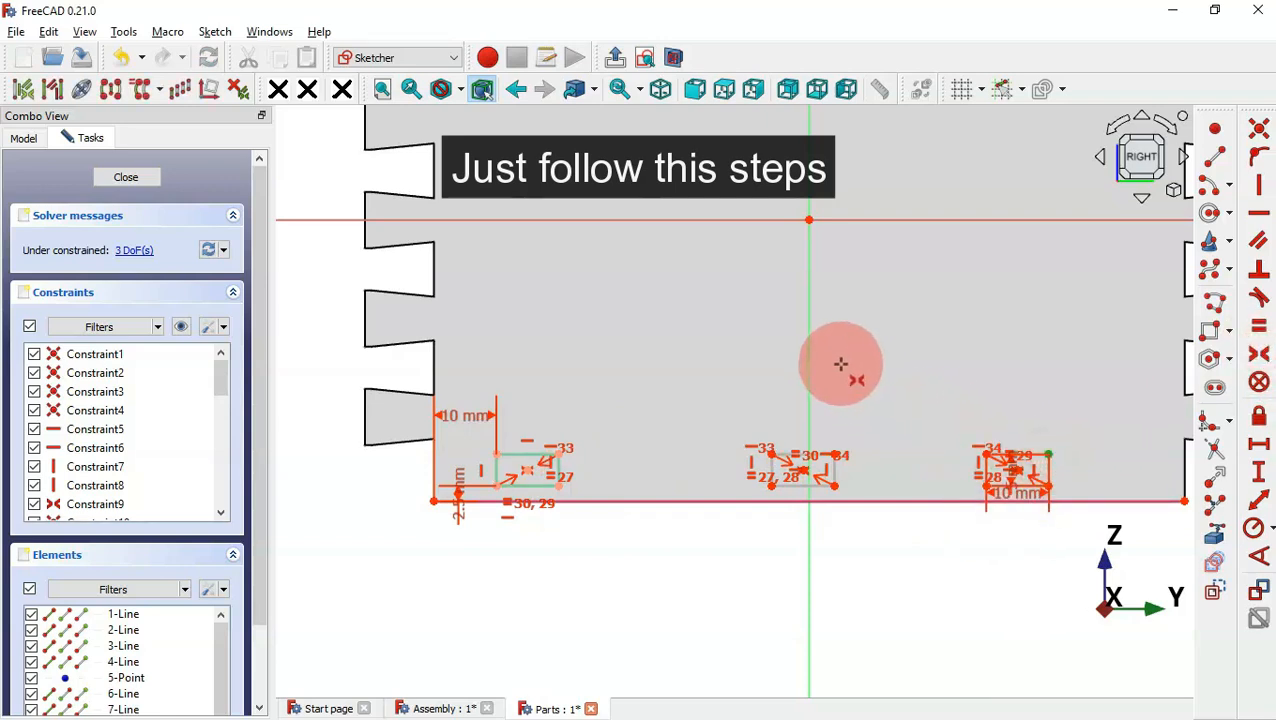
click(499, 453)
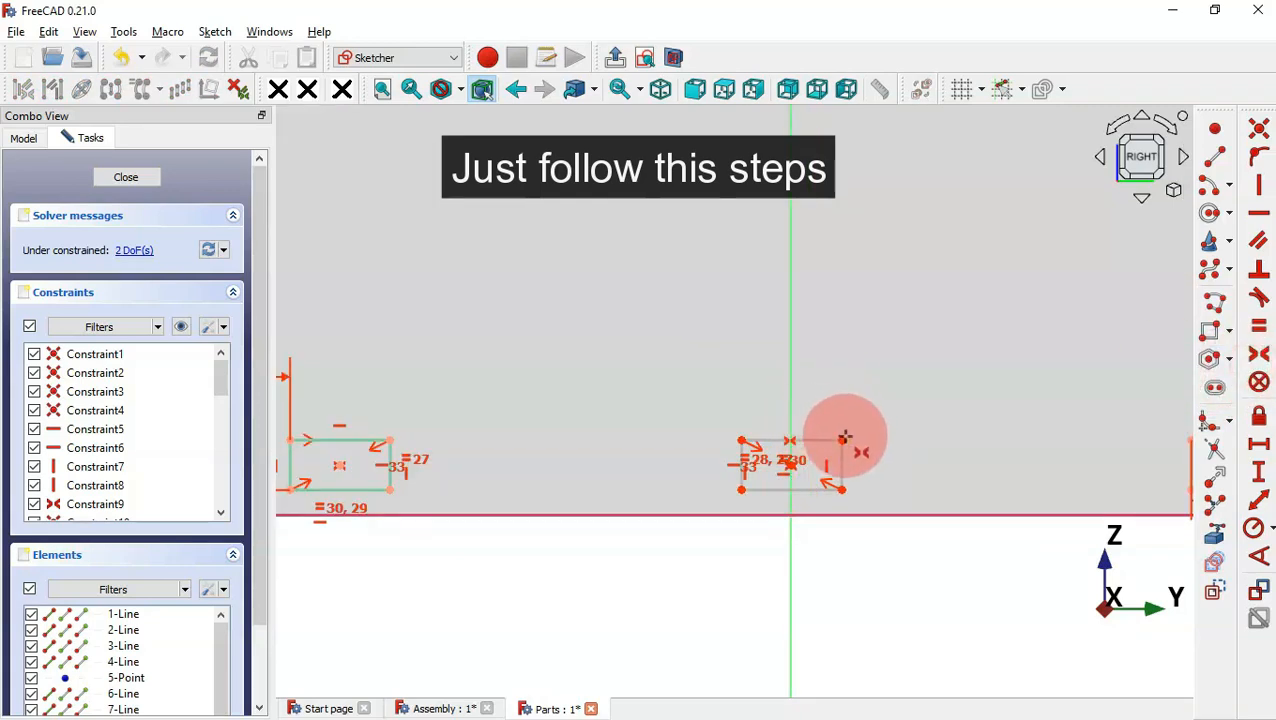
click(843, 439)
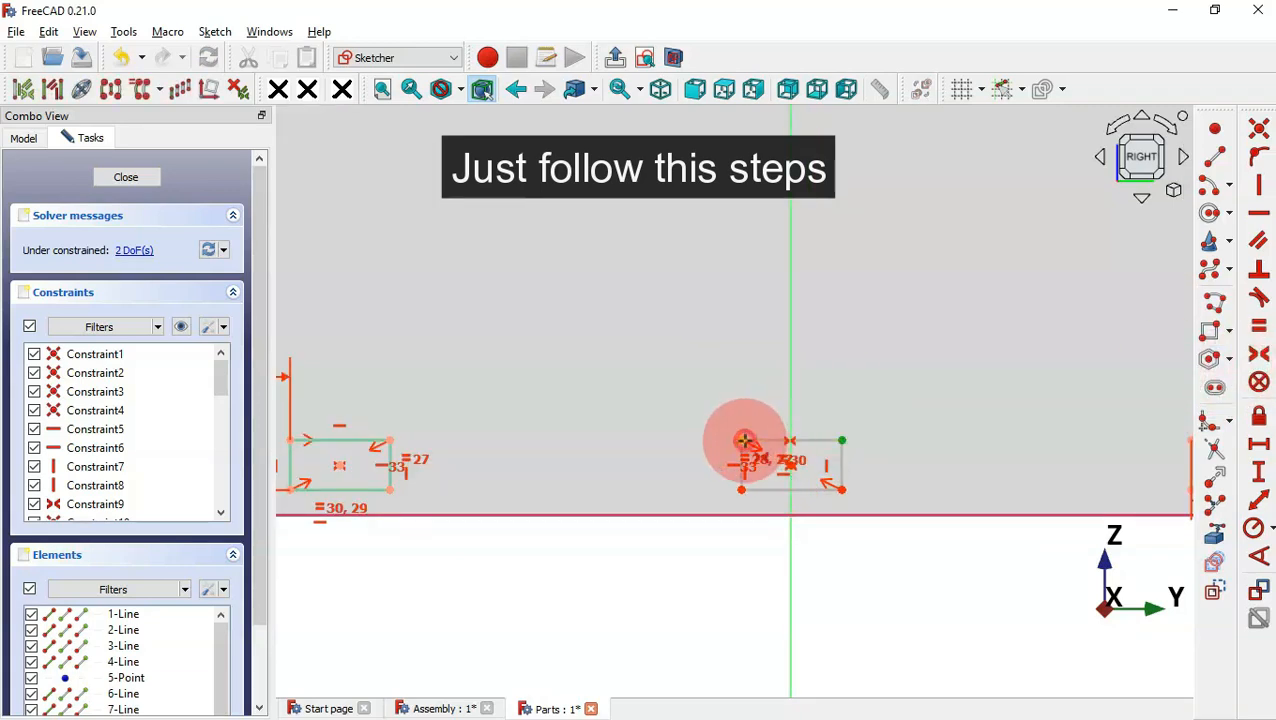
click(742, 440)
click(793, 412)
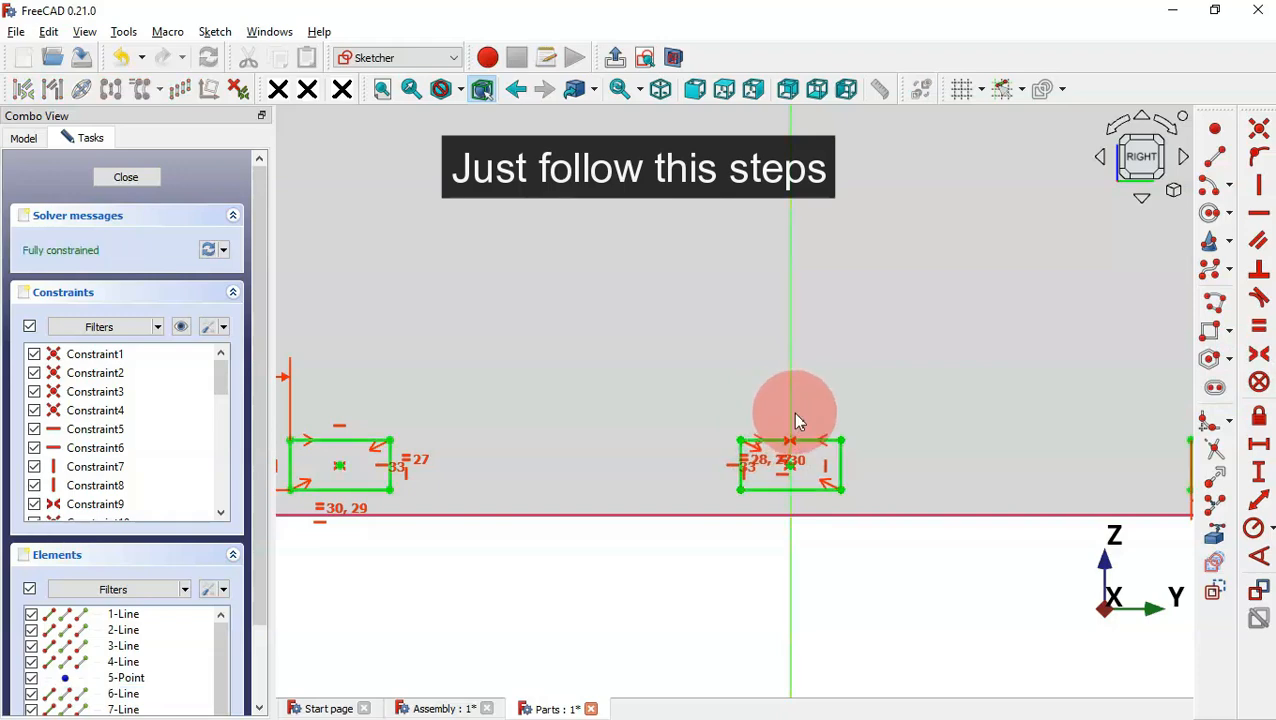
click(684, 378)
- Close the sketch and cut the three rectangles into Part2 as a pocket 5 mm deep, checking the depth on the drawing
scroll(683, 379, down, 3)
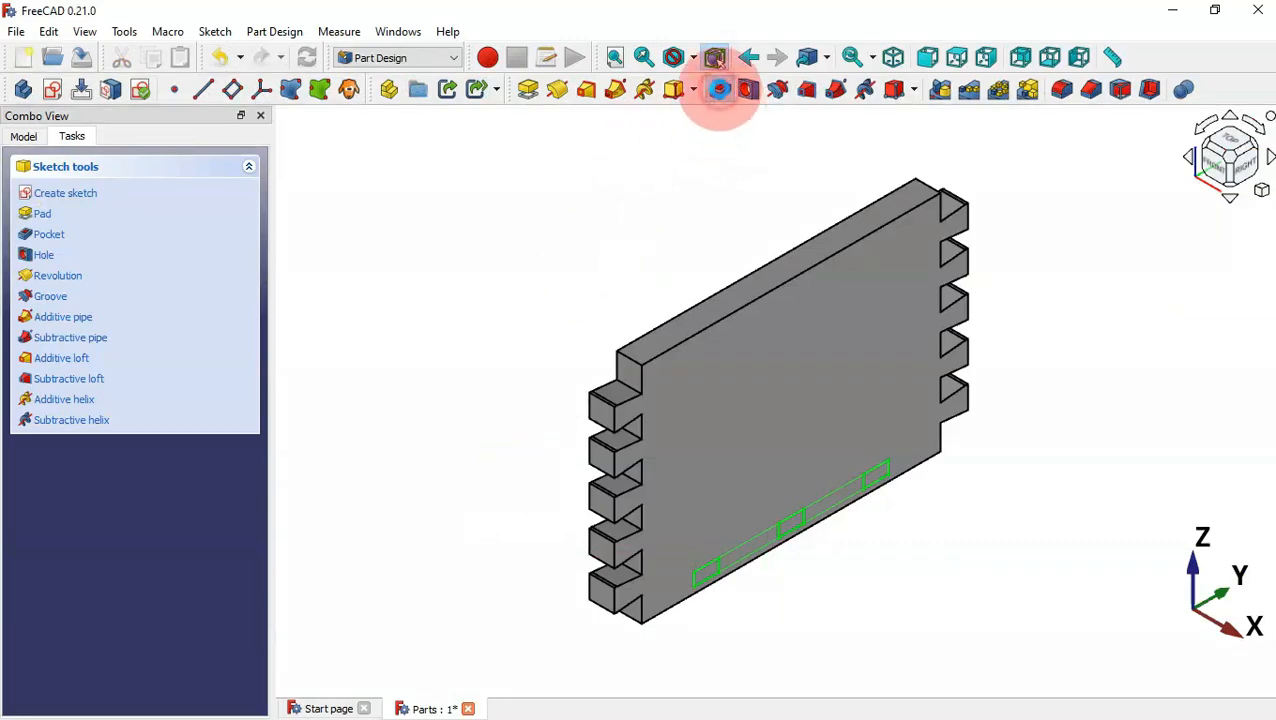
click(718, 90)
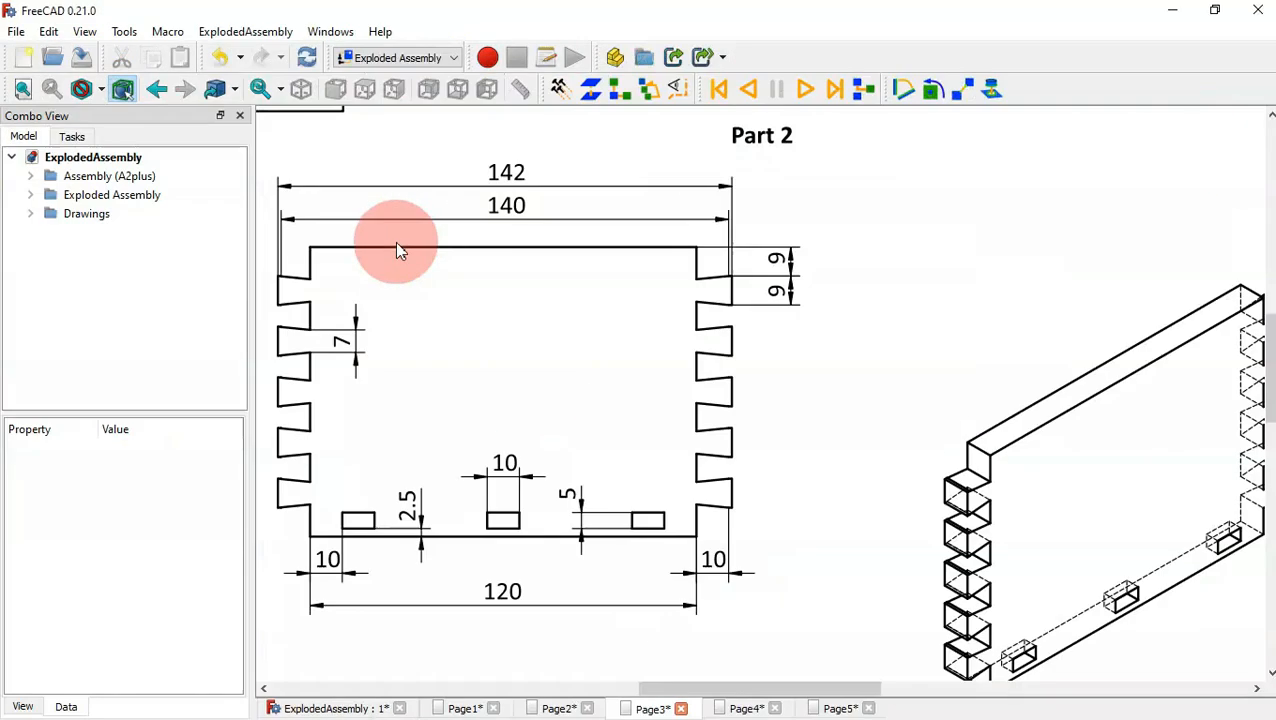
scroll(772, 301, down, 2)
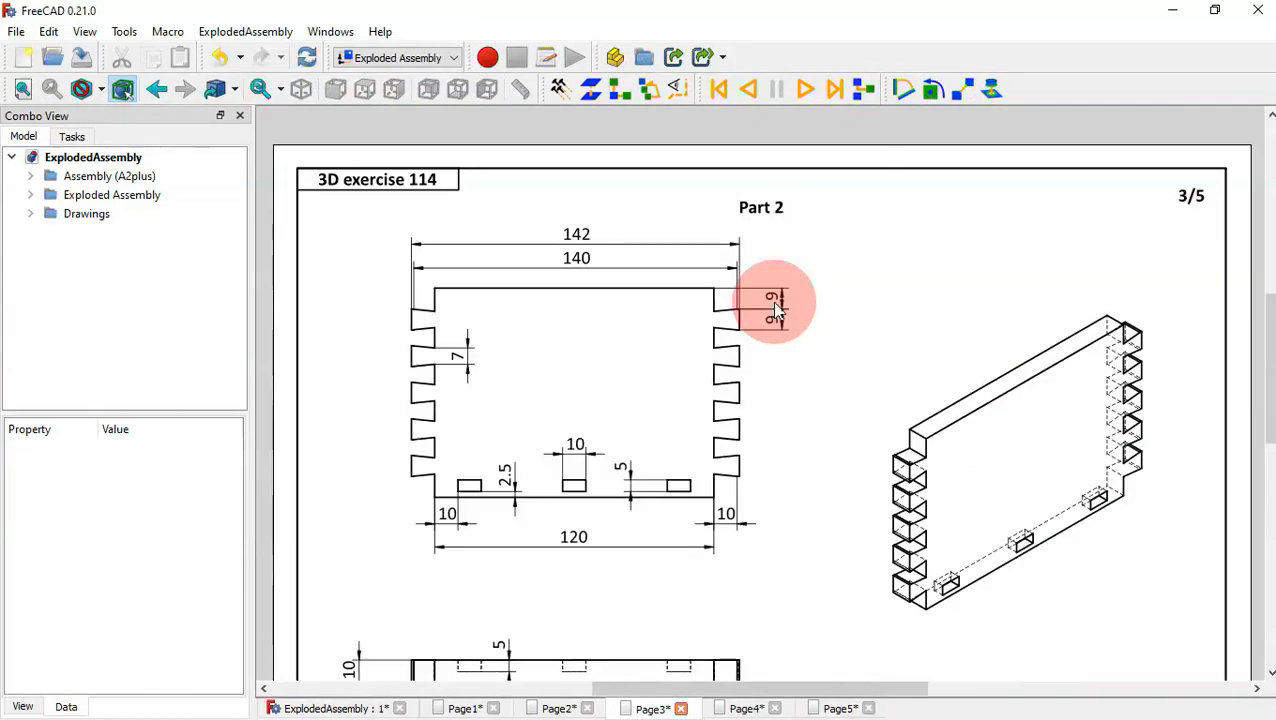
scroll(772, 301, down, 2)
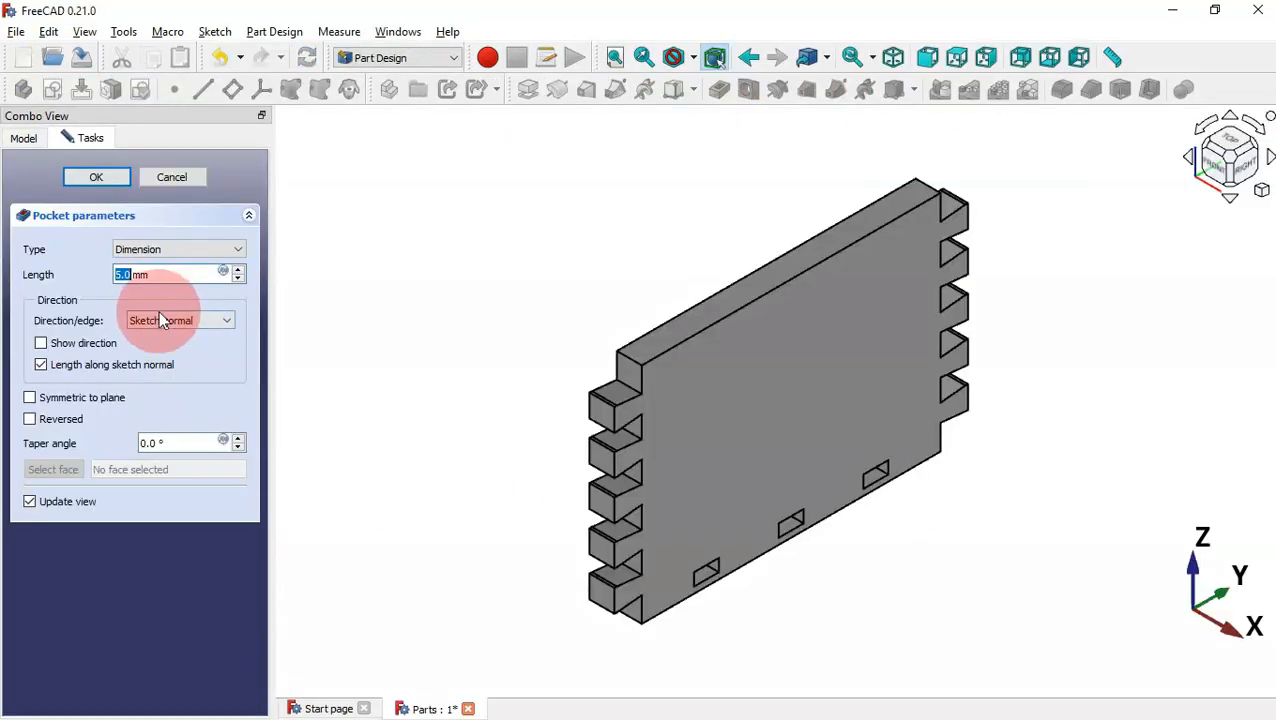
drag(160, 273, 191, 276)
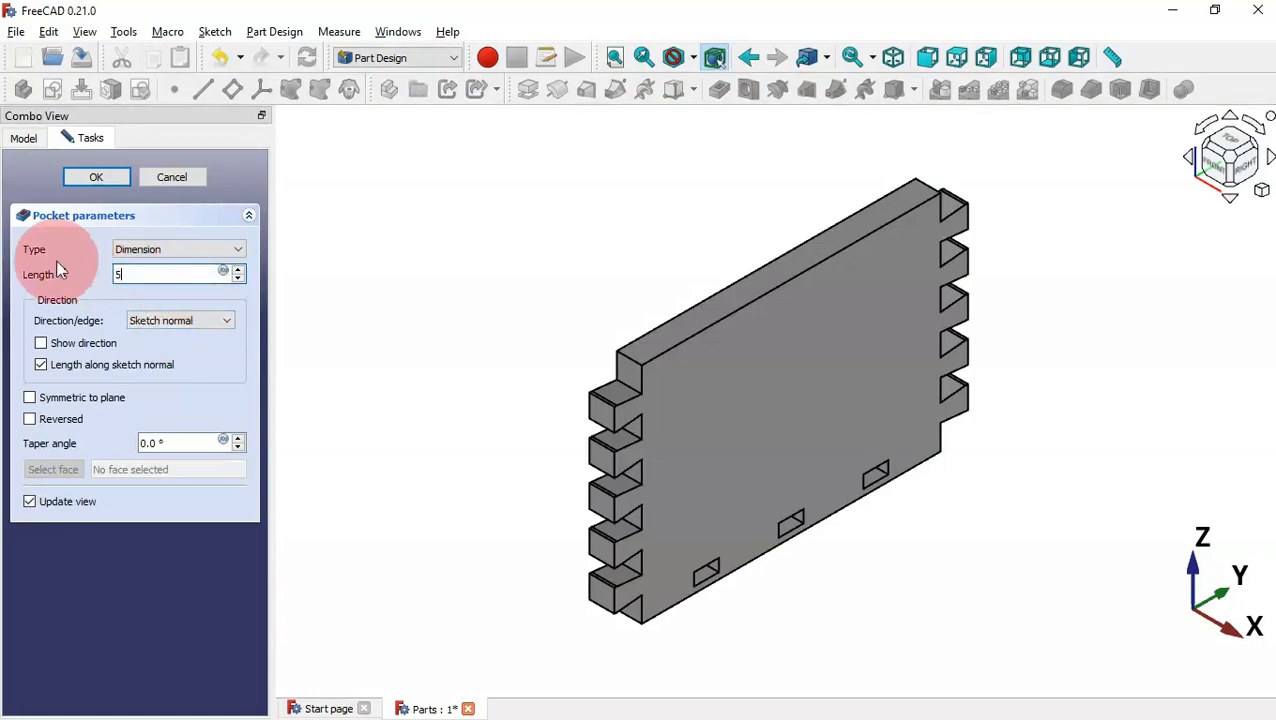
text(5)
key(Return)
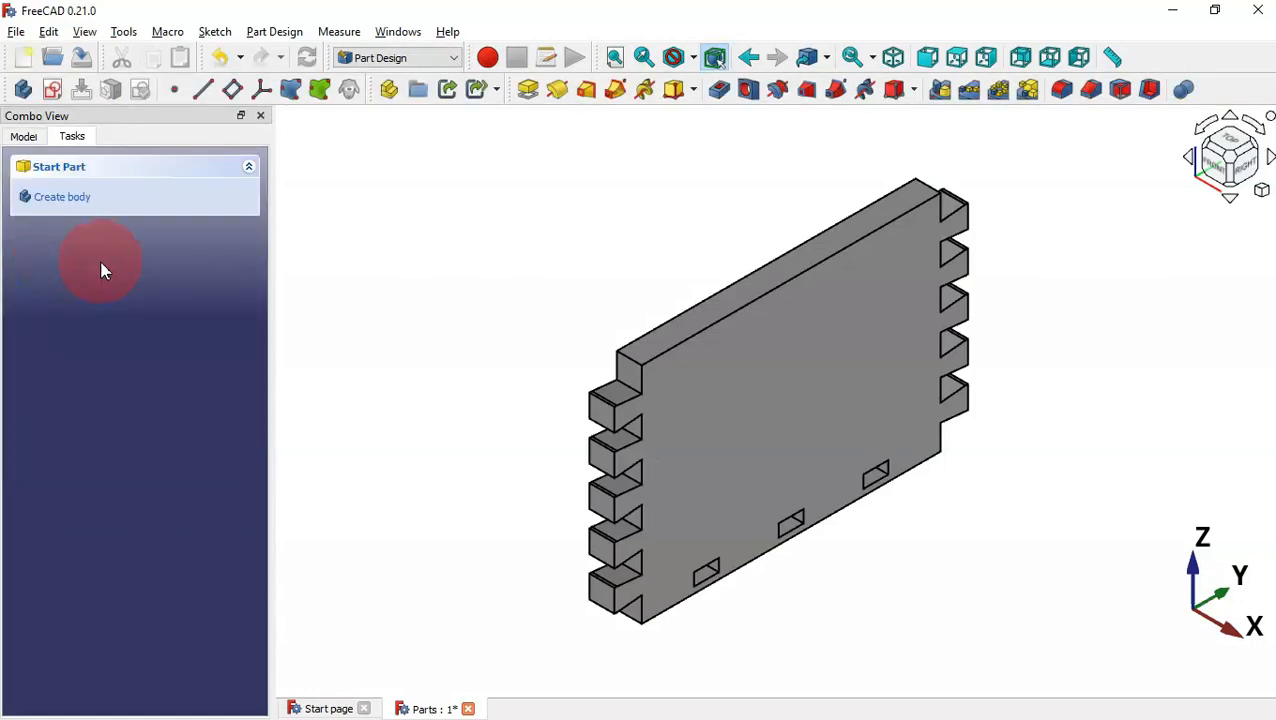
- Compare the finished plate with the Part 2 drawing and open the next drawing sheet, Page4
middle_drag(883, 485, 815, 482)
click(550, 256)
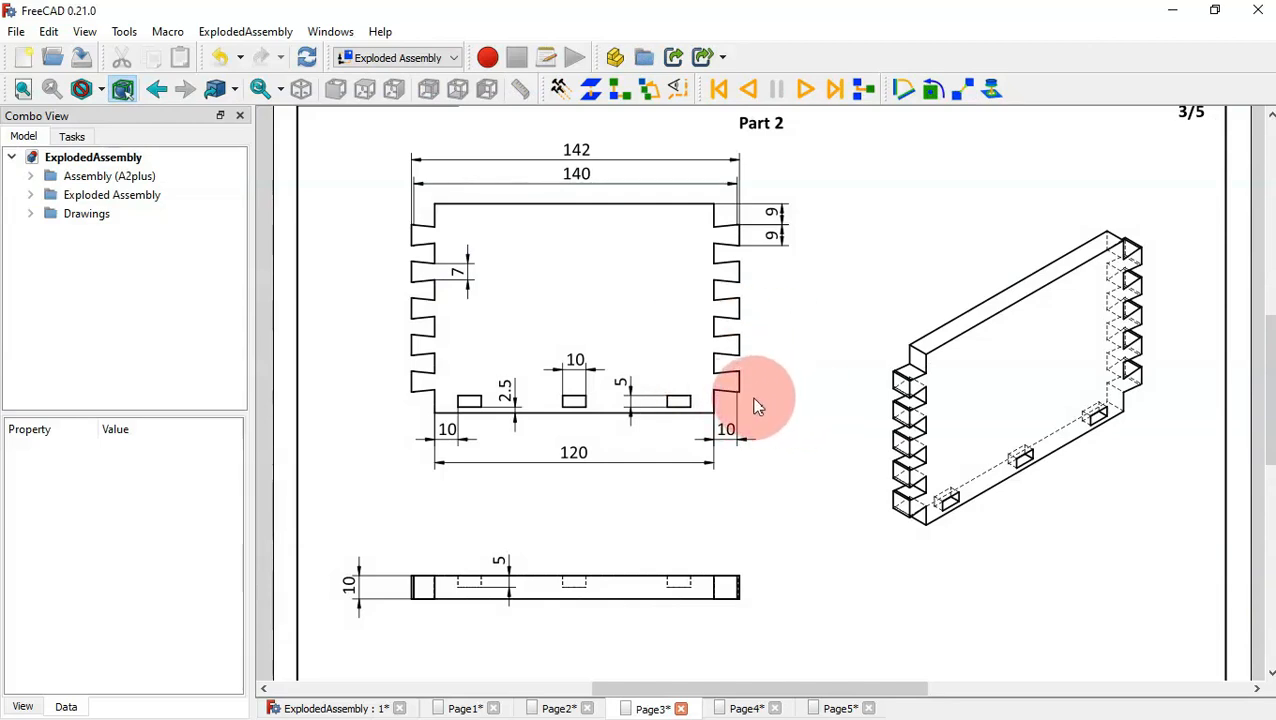
click(748, 708)
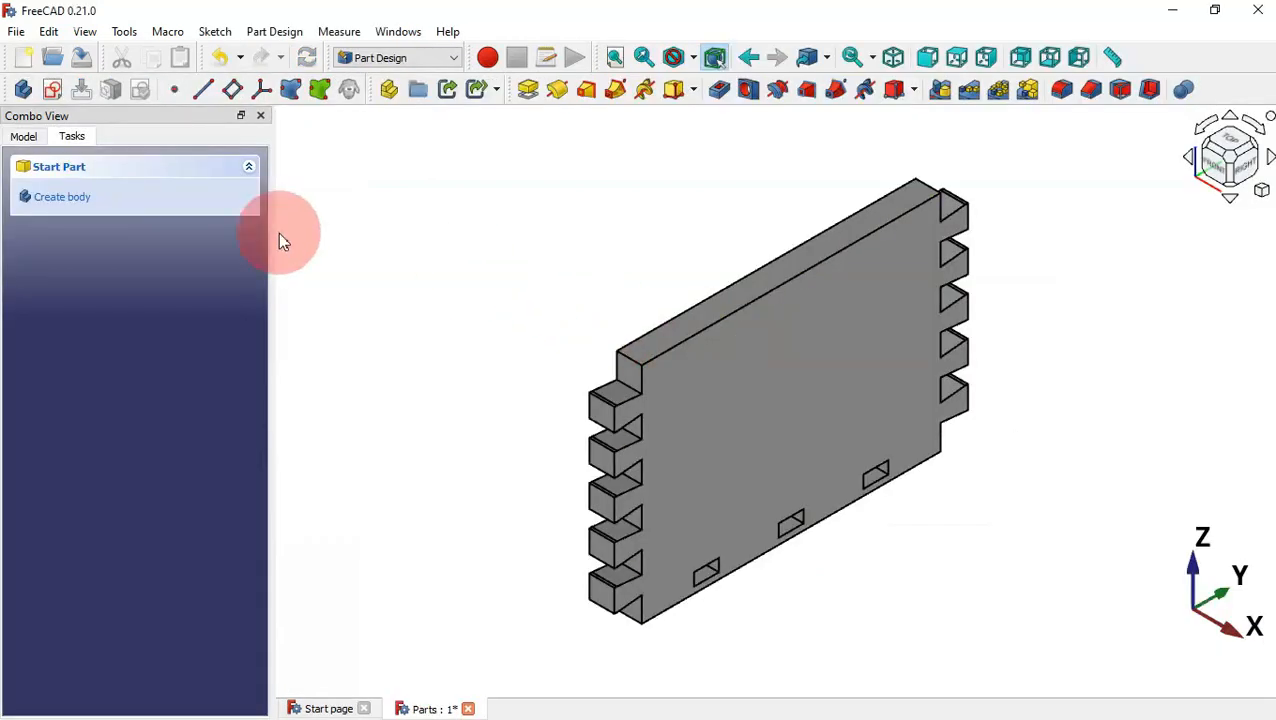
- Collapse Part2 in the model tree, then create a new body and rename it Part3
click(24, 137)
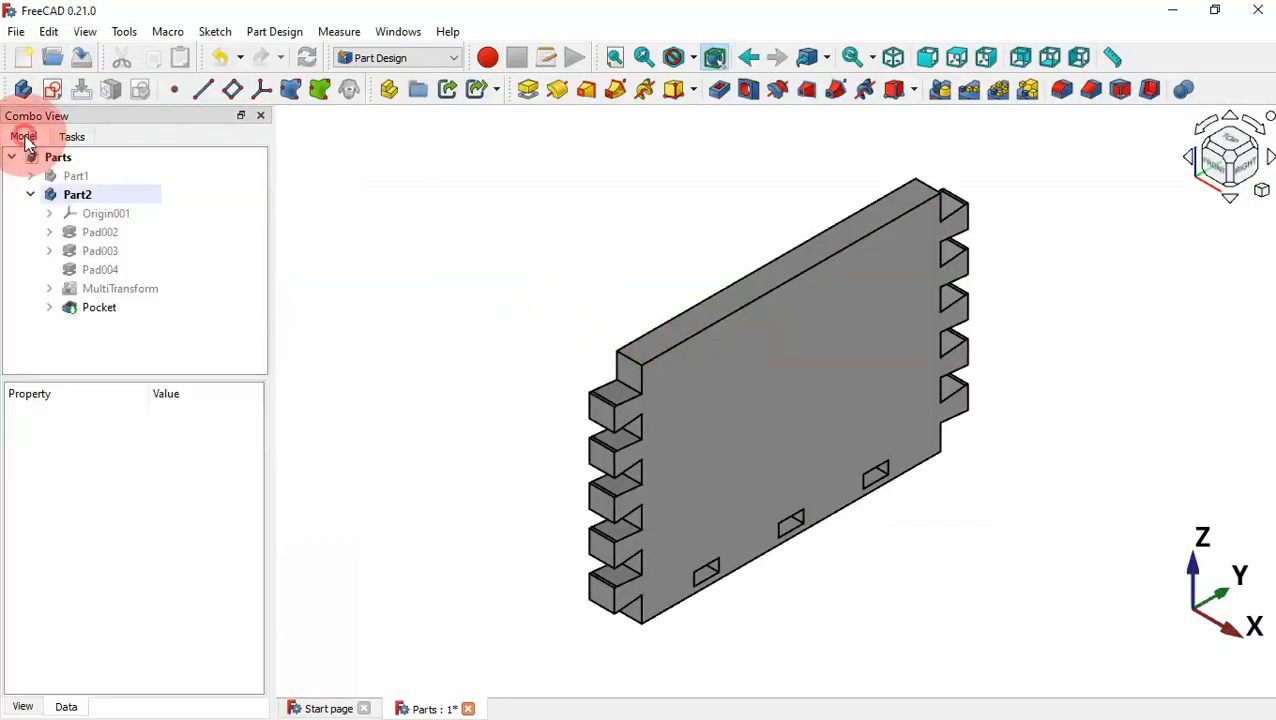
click(31, 195)
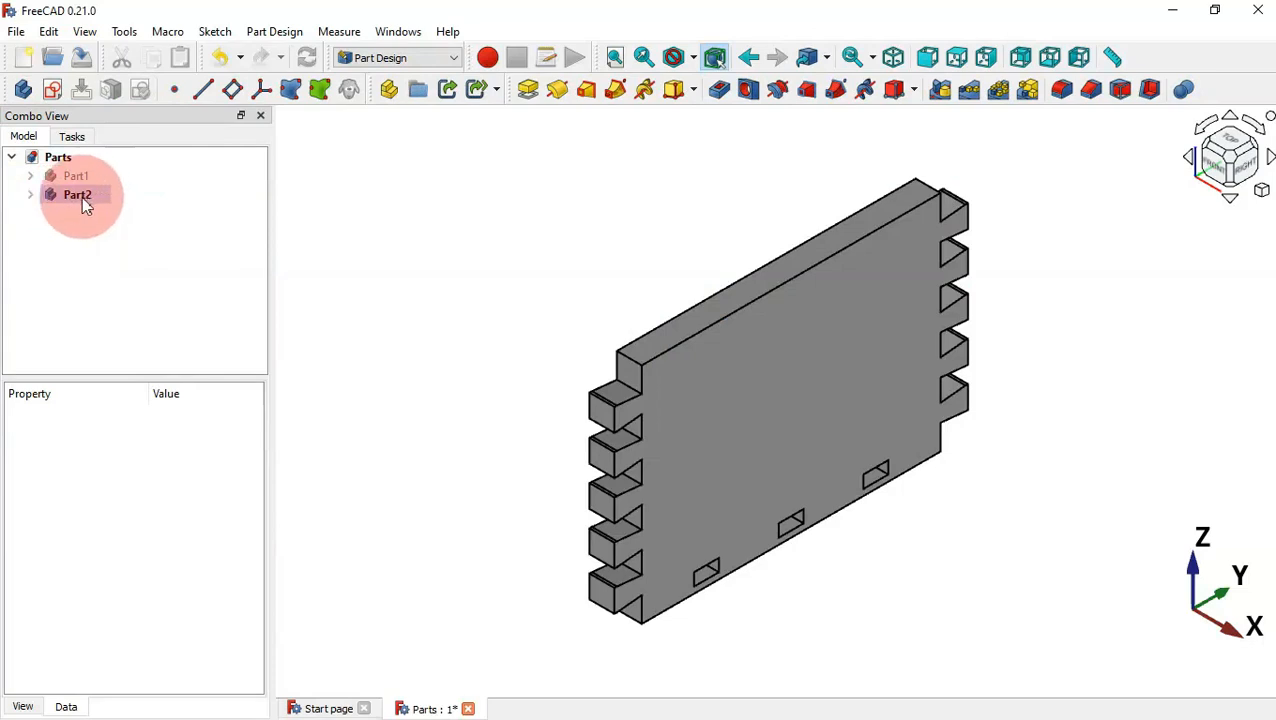
click(24, 91)
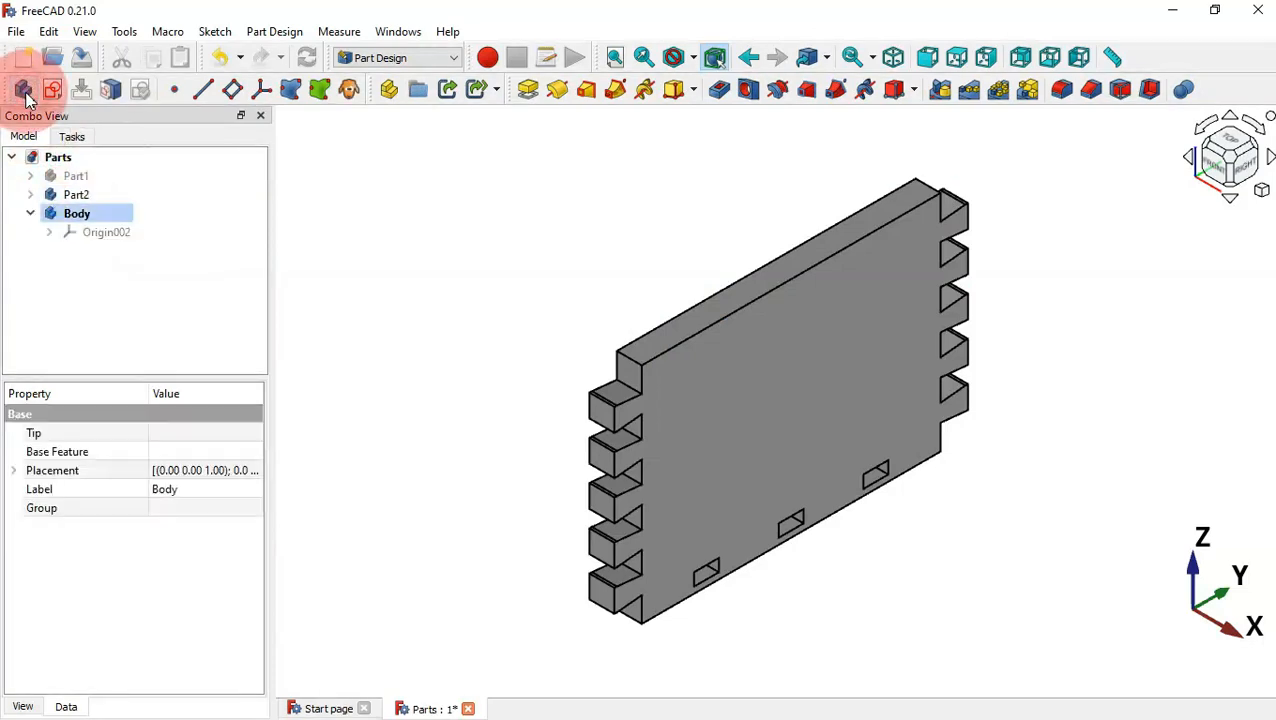
click(88, 213)
key(F2)
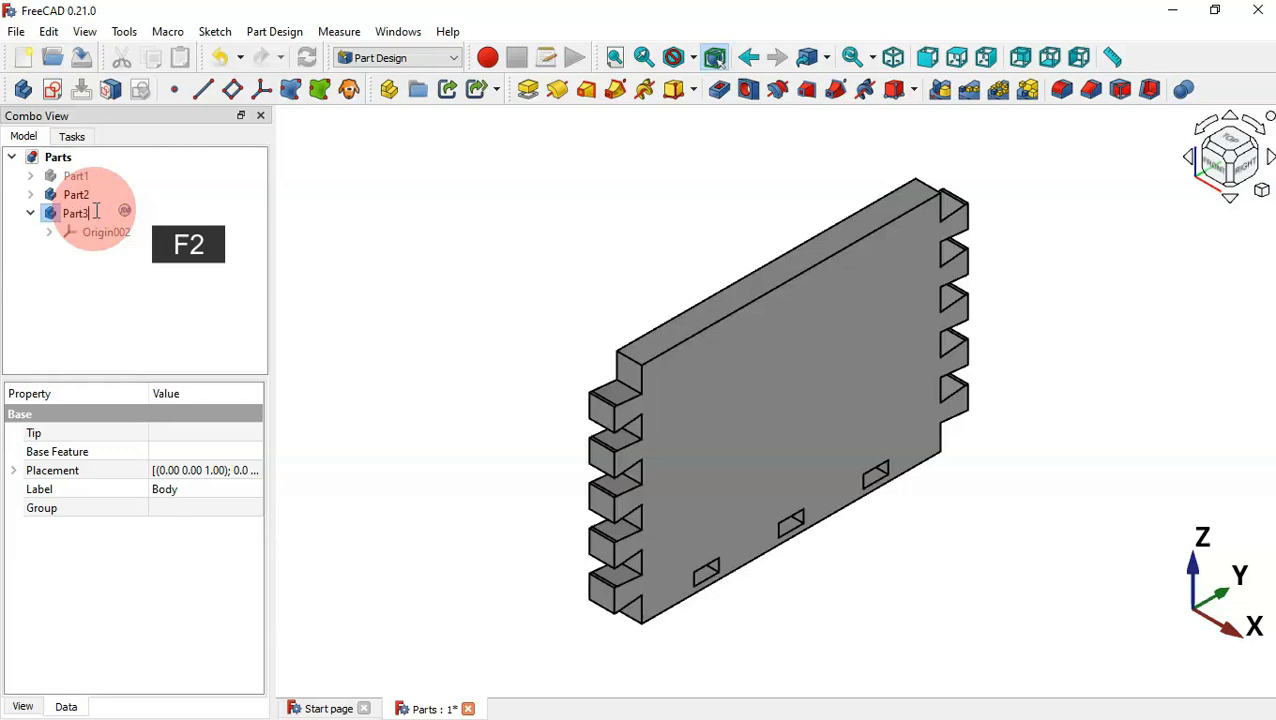
click(148, 307)
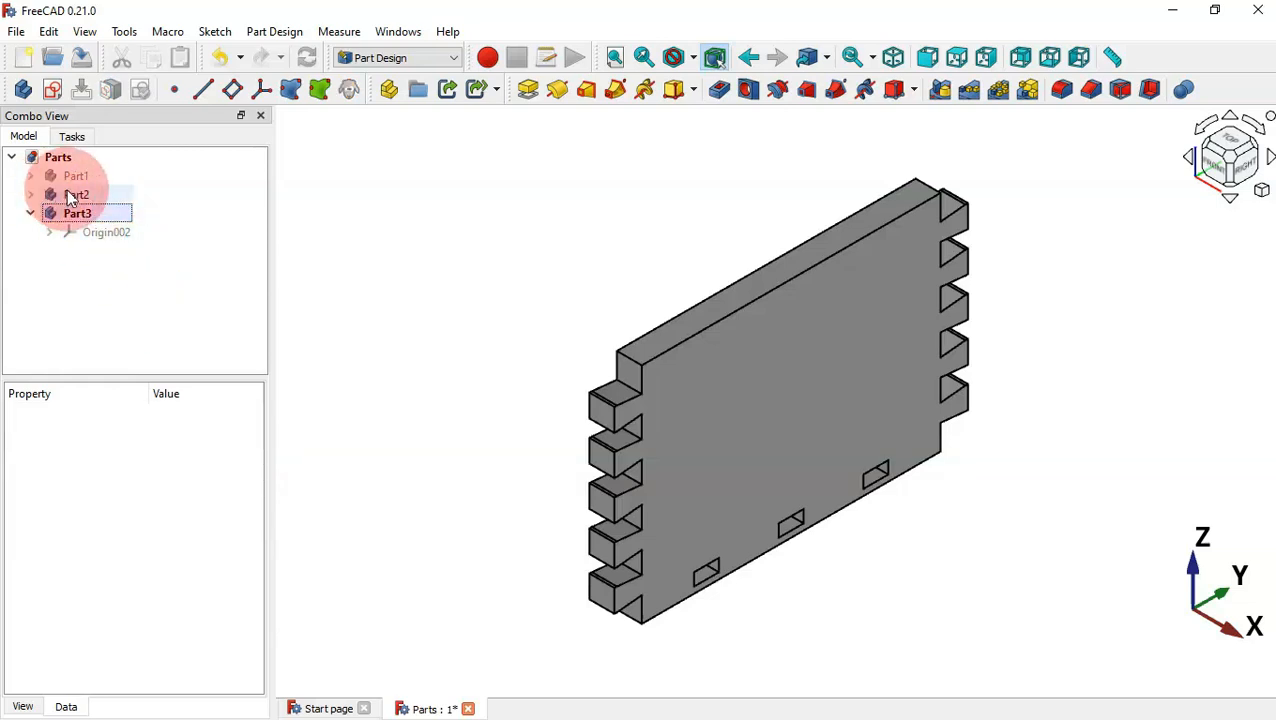
- Hide the Part2 body
click(67, 195)
key(space)
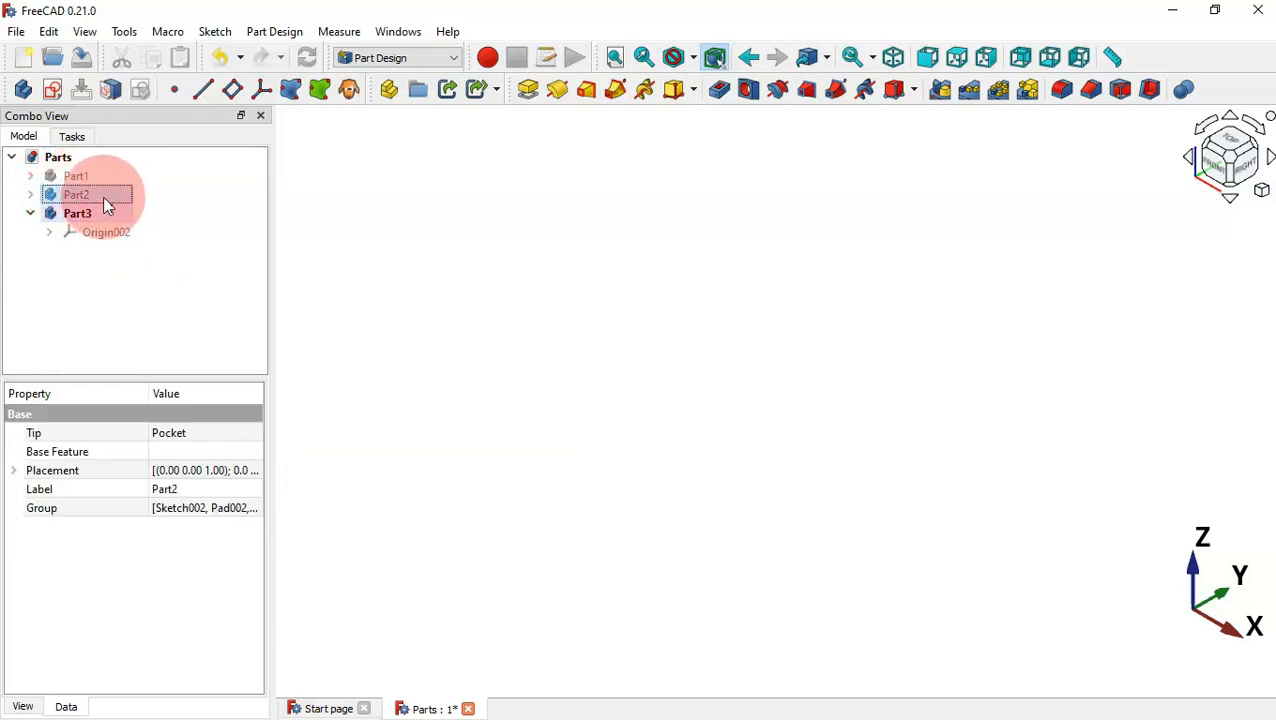
click(426, 241)
- Start a Part3 sketch on the XY plane and draw a rectangle about 254 by 131 mm centred on the origin
click(49, 95)
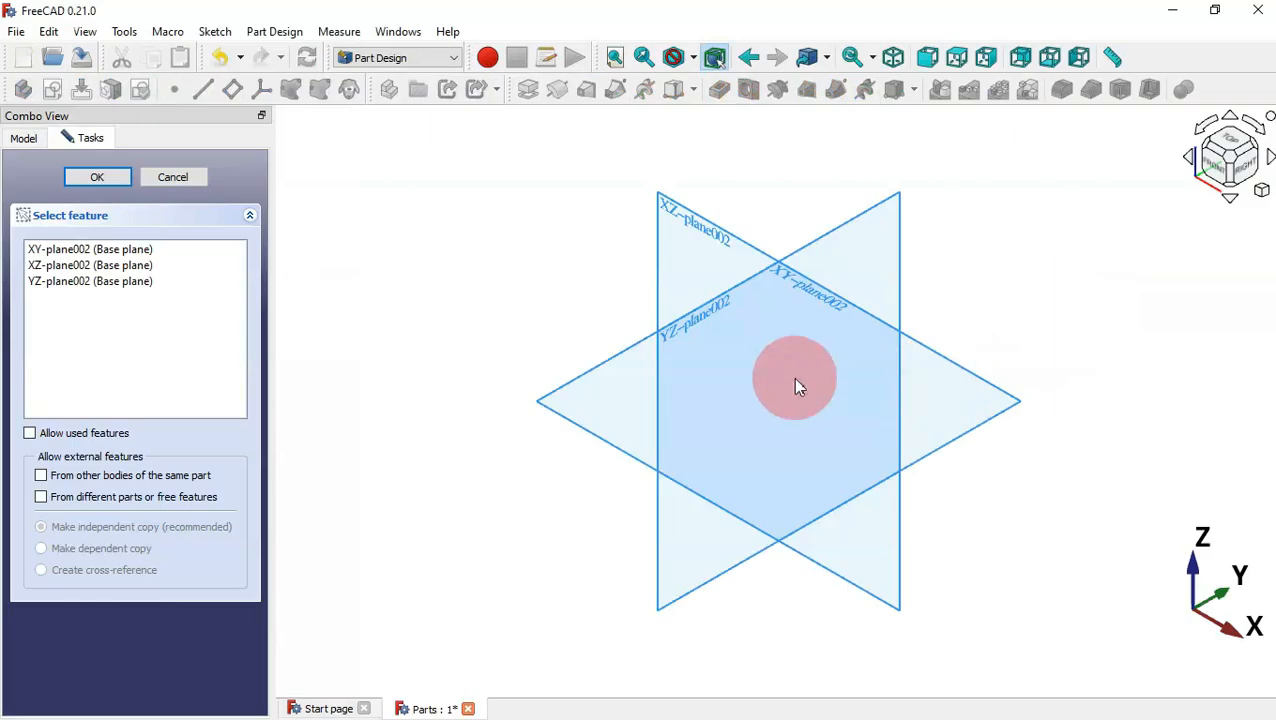
click(823, 296)
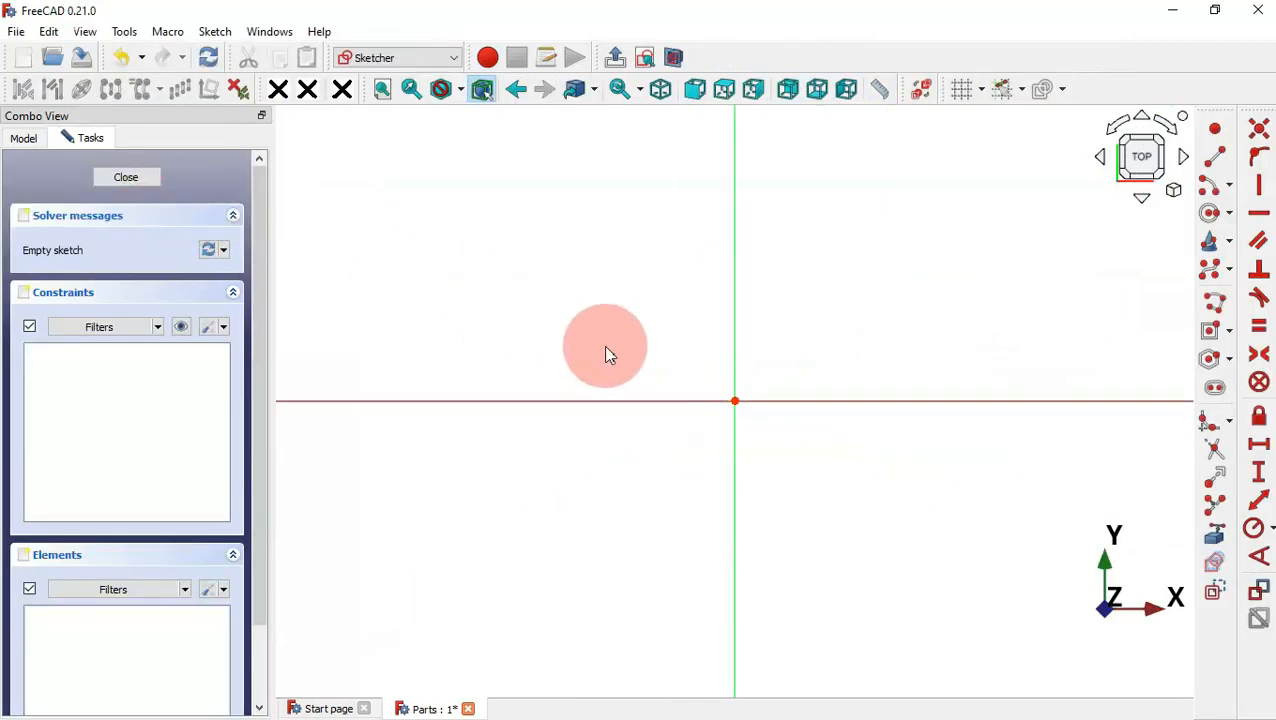
click(603, 345)
scroll(661, 426, down, 10)
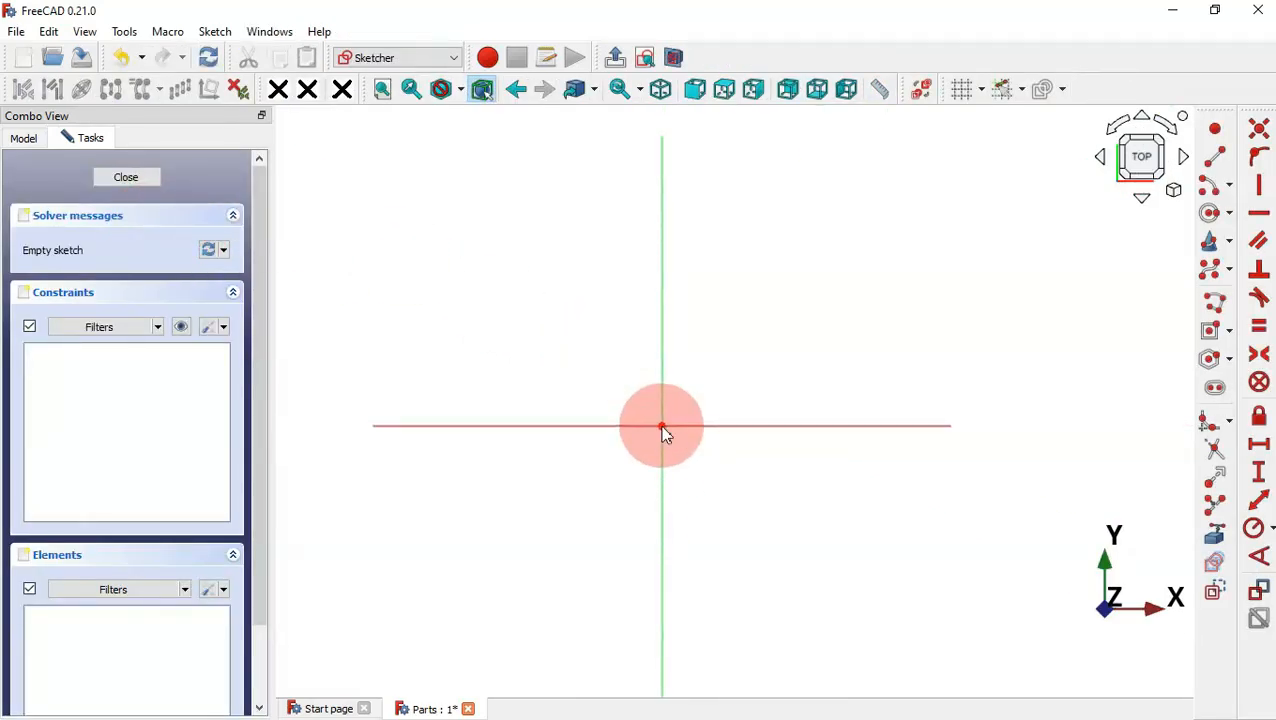
click(1213, 330)
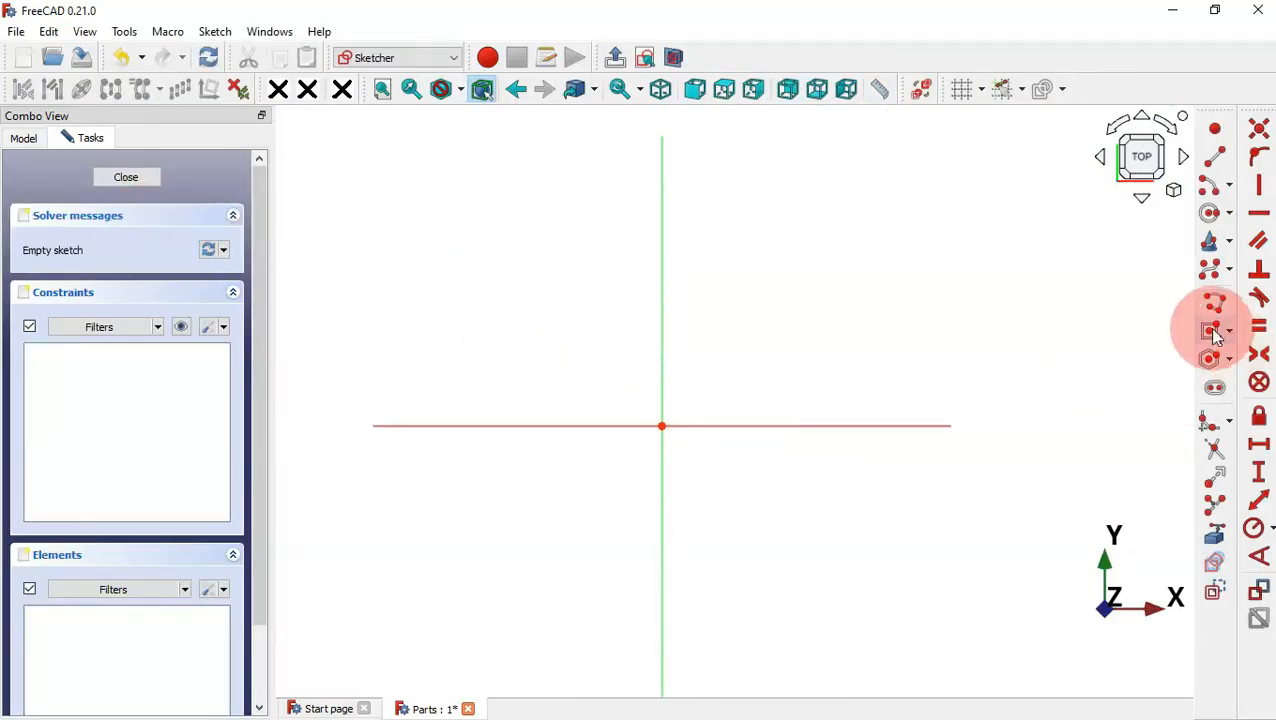
click(662, 426)
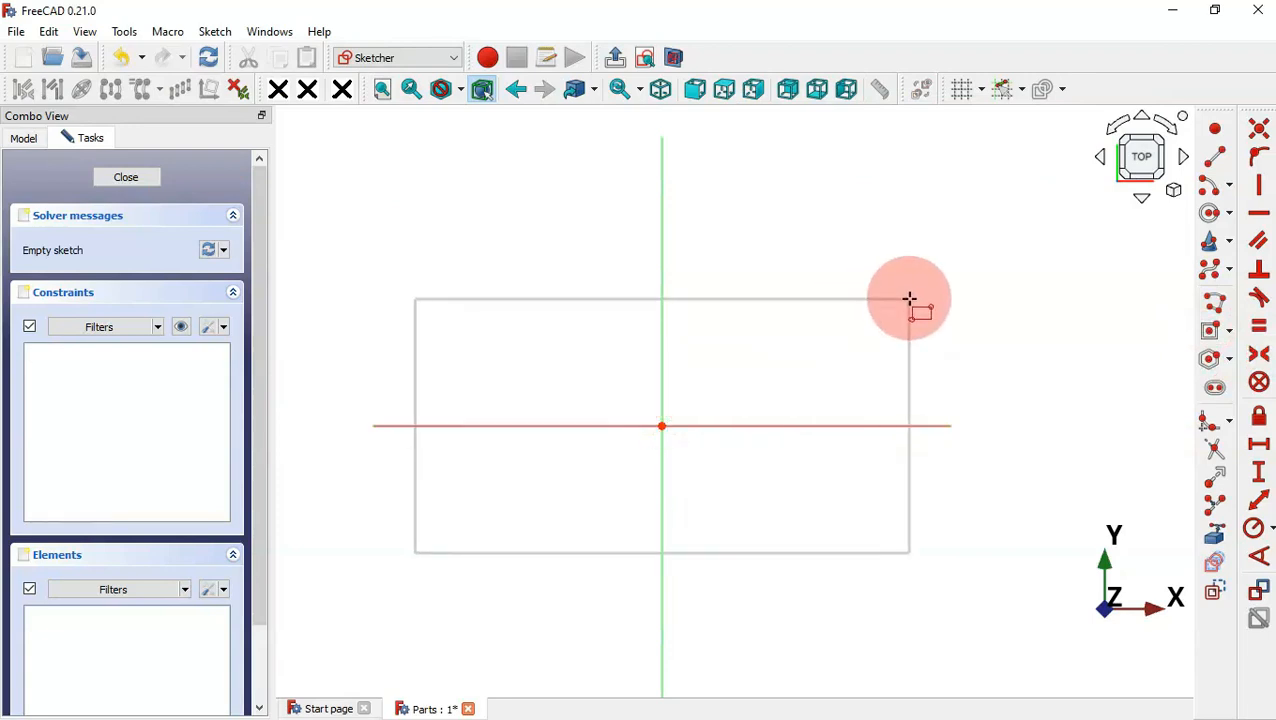
click(909, 299)
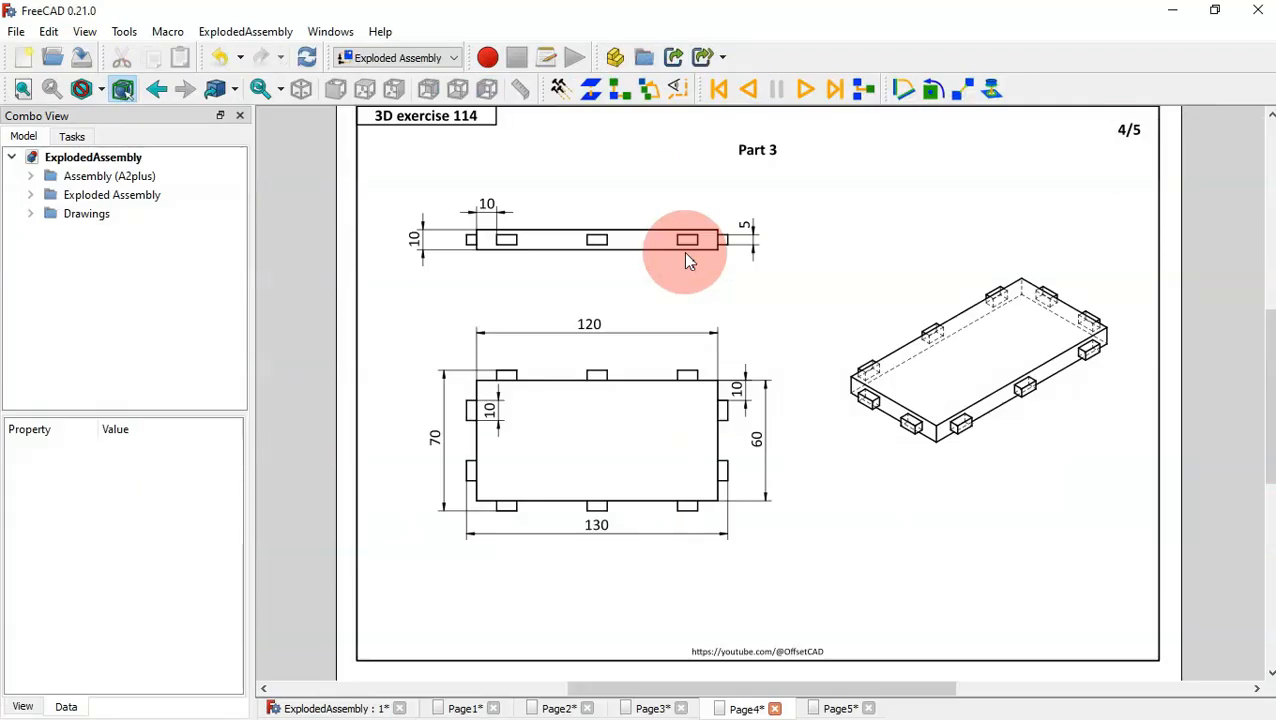
- Constrain the rectangle to 120 mm wide and 60 mm high as on the Part 3 drawing, then close the sketch
scroll(686, 254, up, 1)
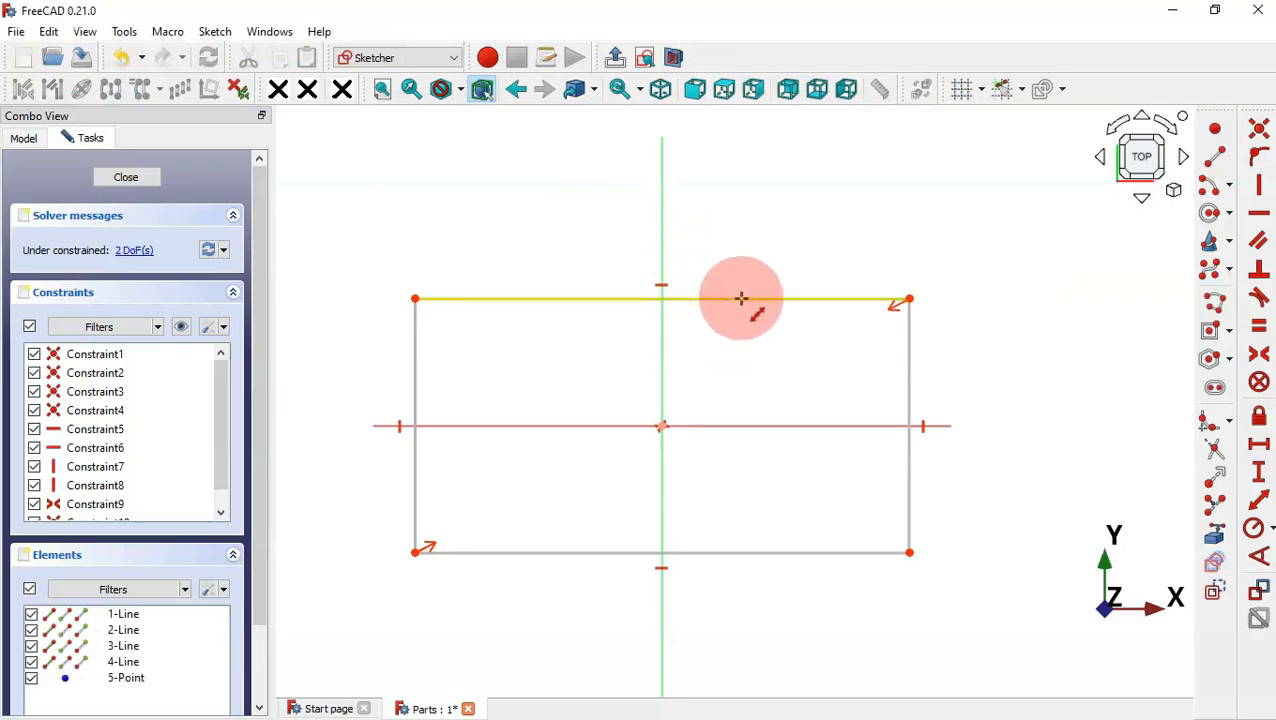
click(741, 298)
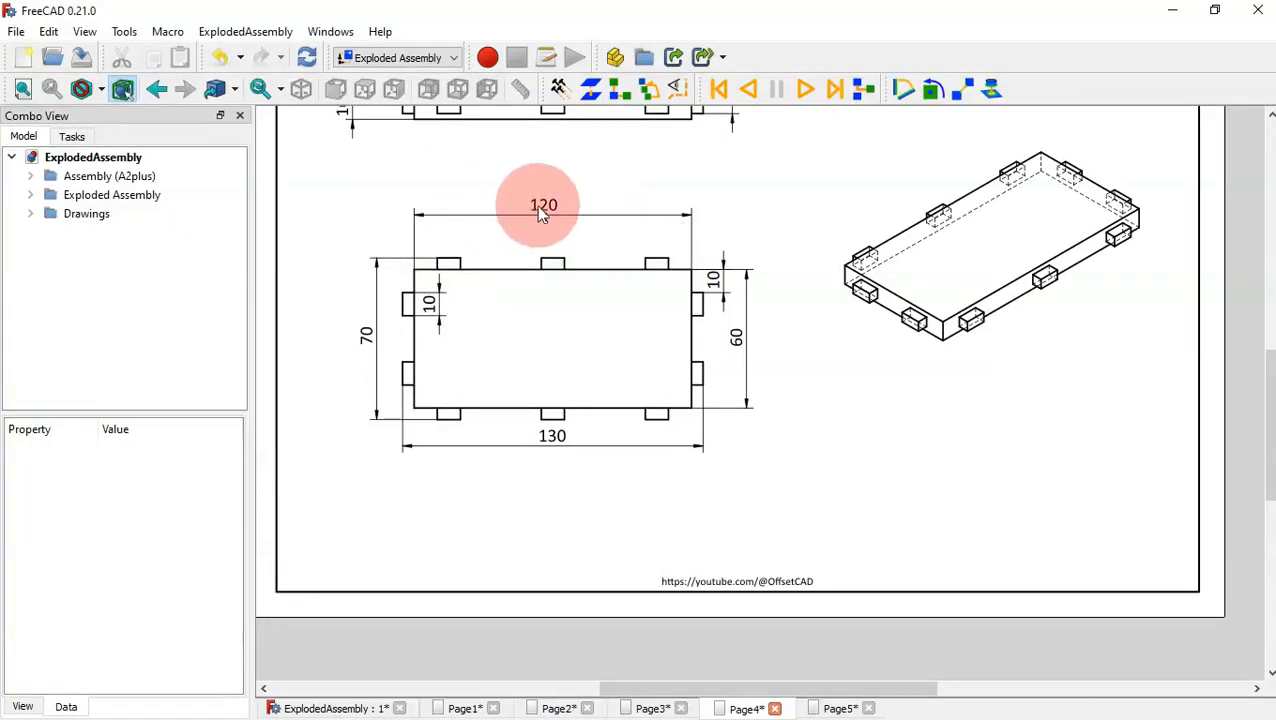
key(alt+Tab)
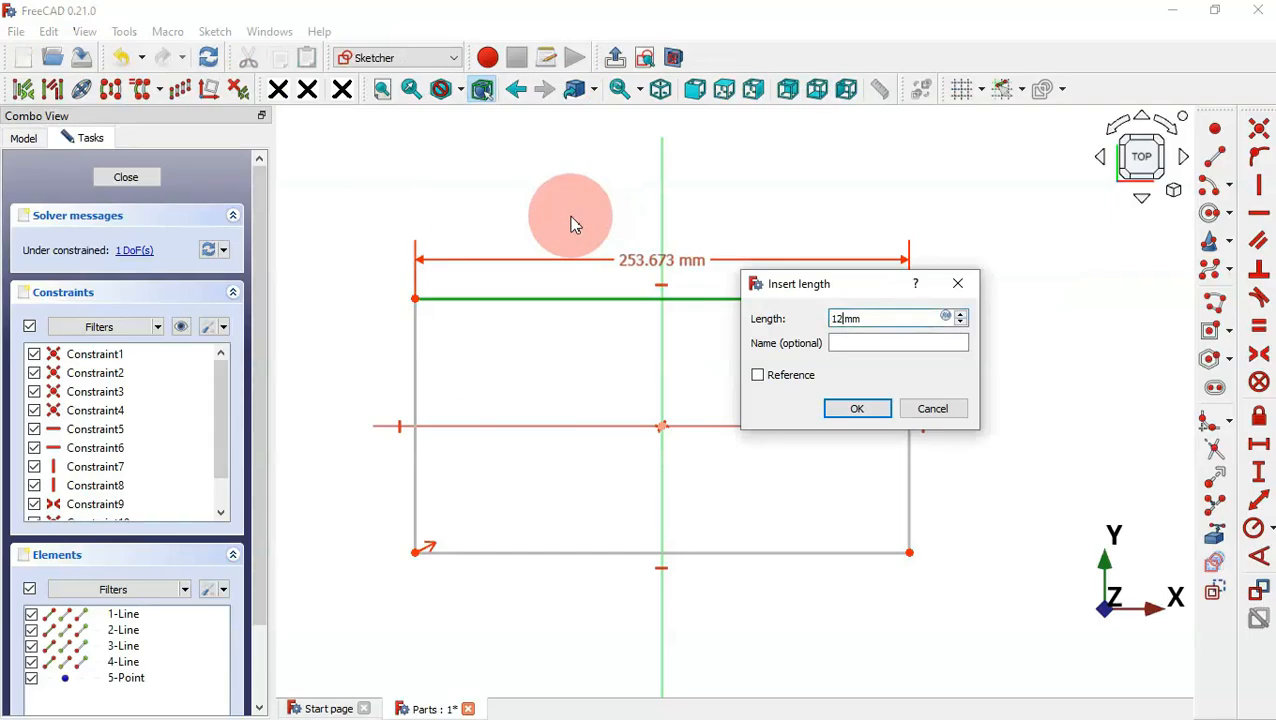
text(120)
key(Return)
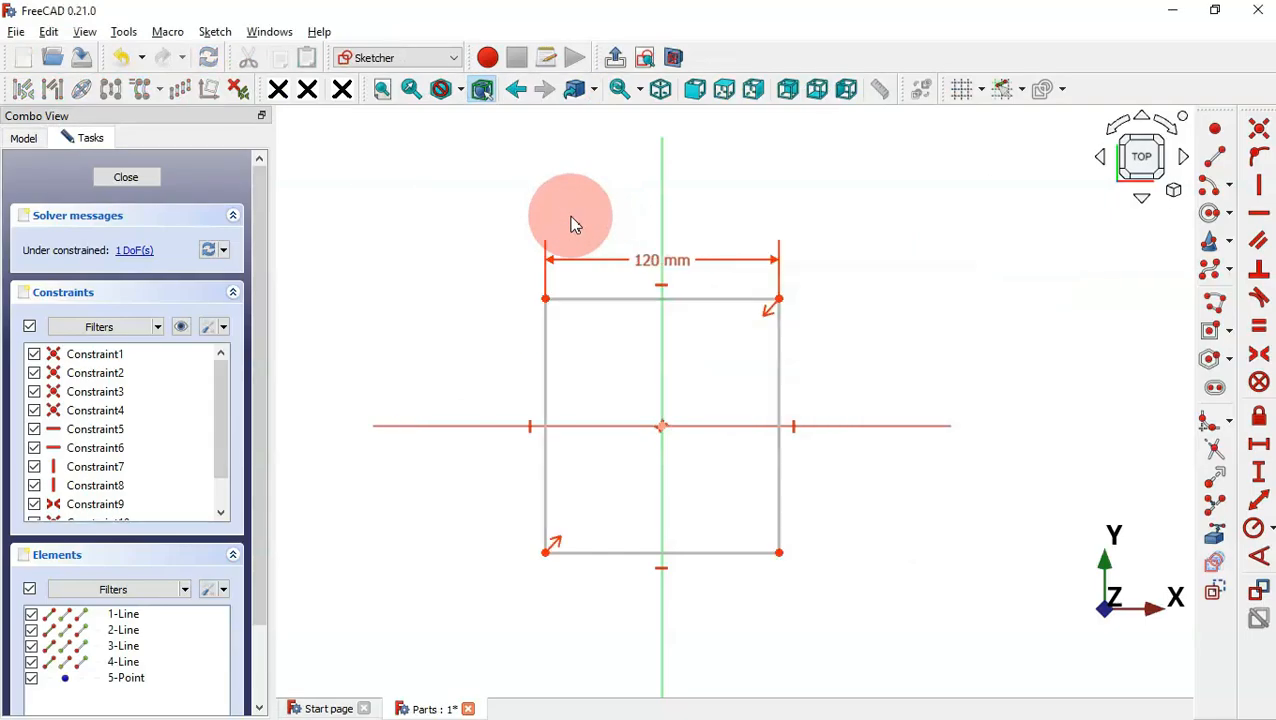
click(781, 365)
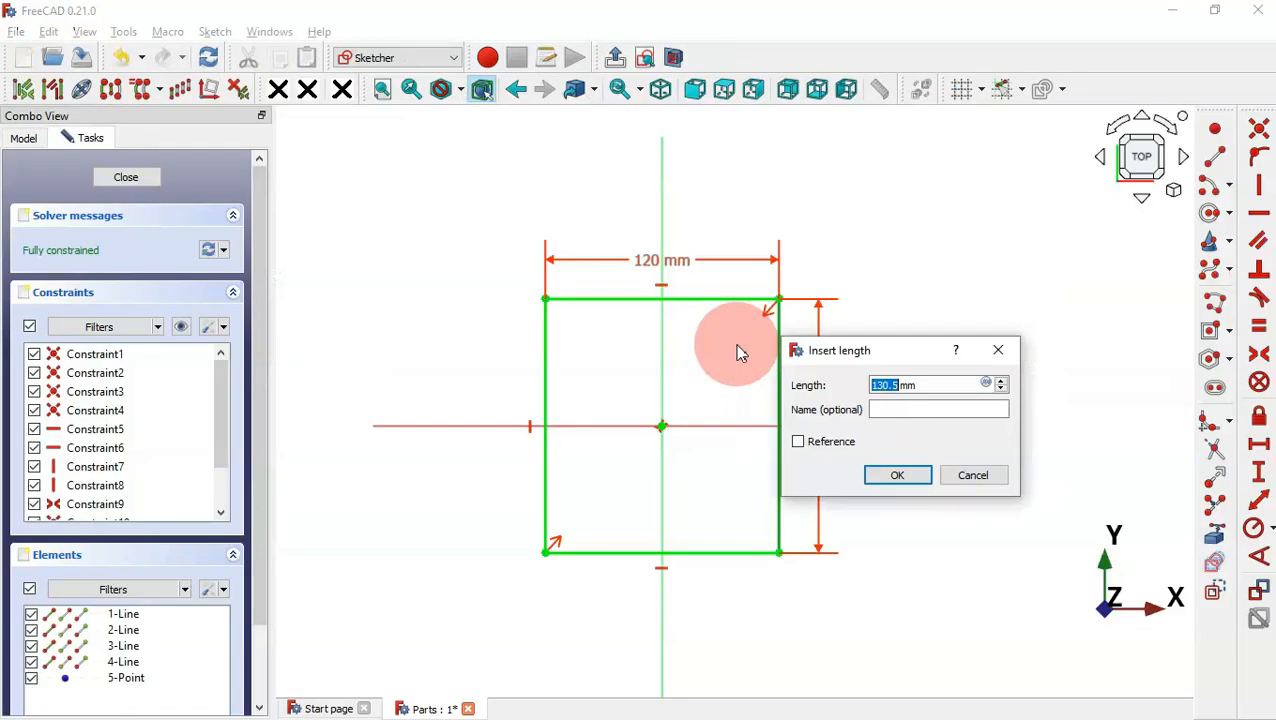
text(60)
key(Return)
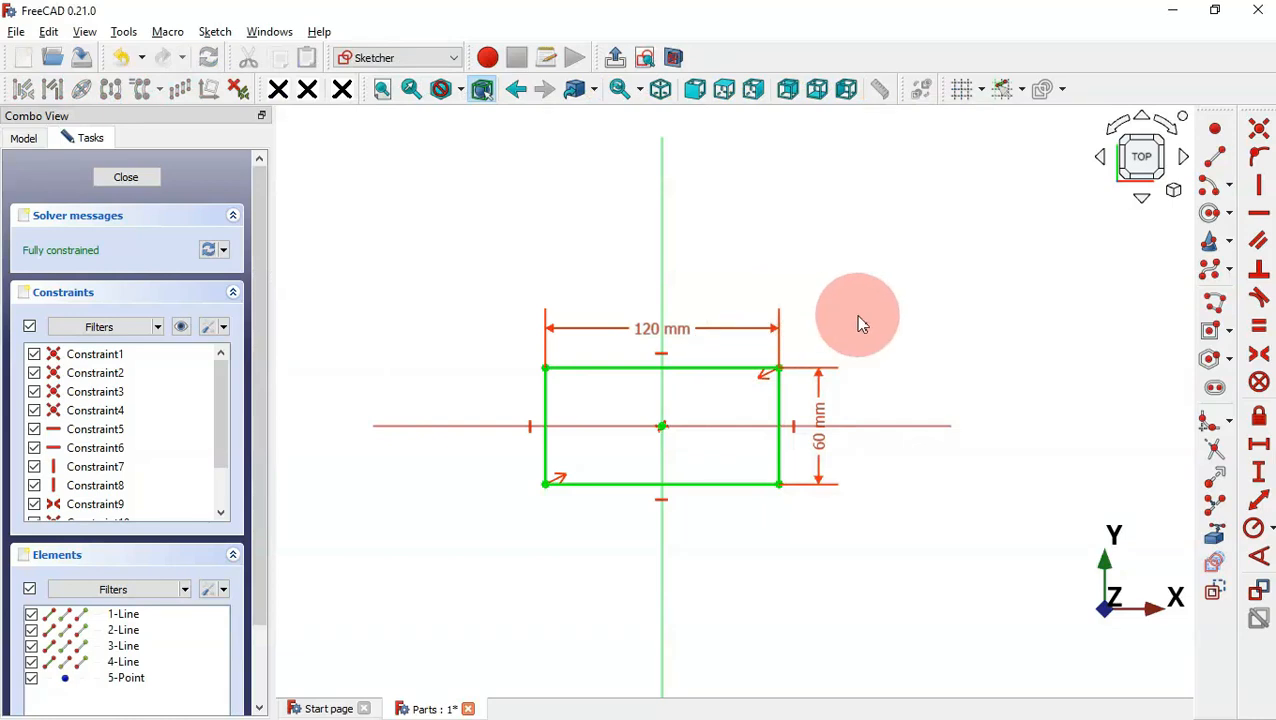
key(Escape)
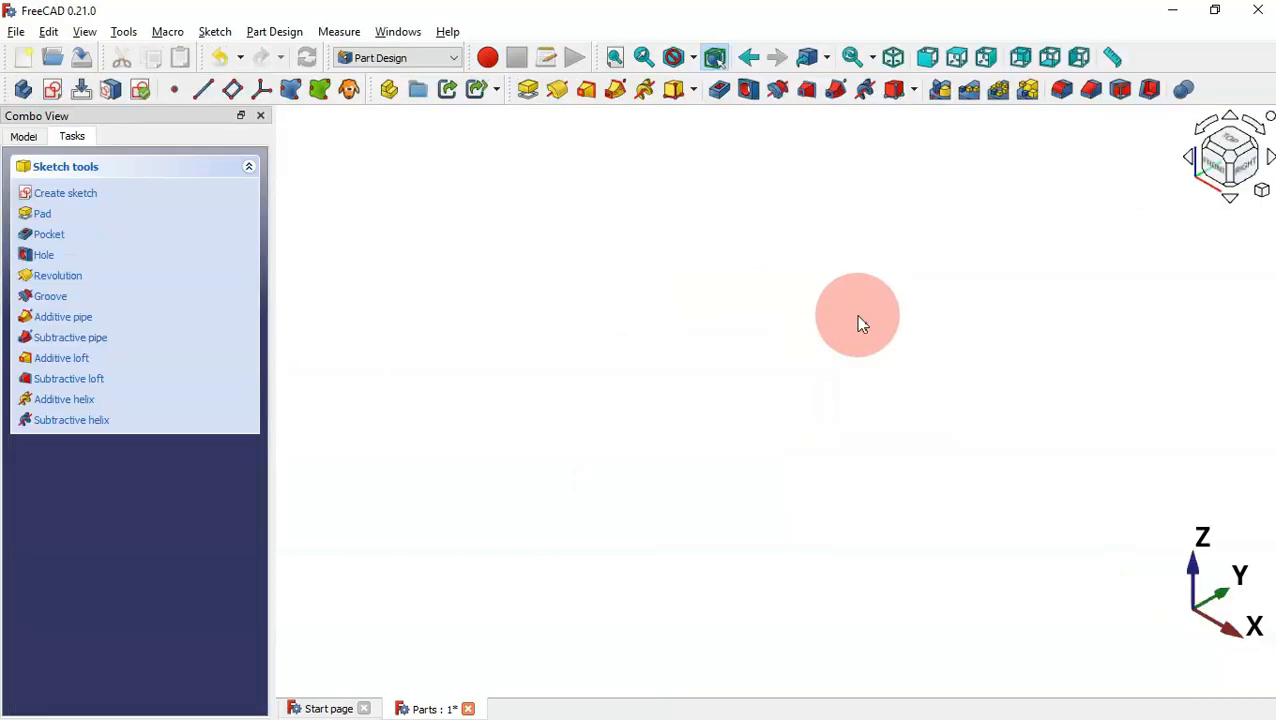
- Pad the rectangle 10 mm, checking the plate thickness on the Part 3 drawing
click(528, 95)
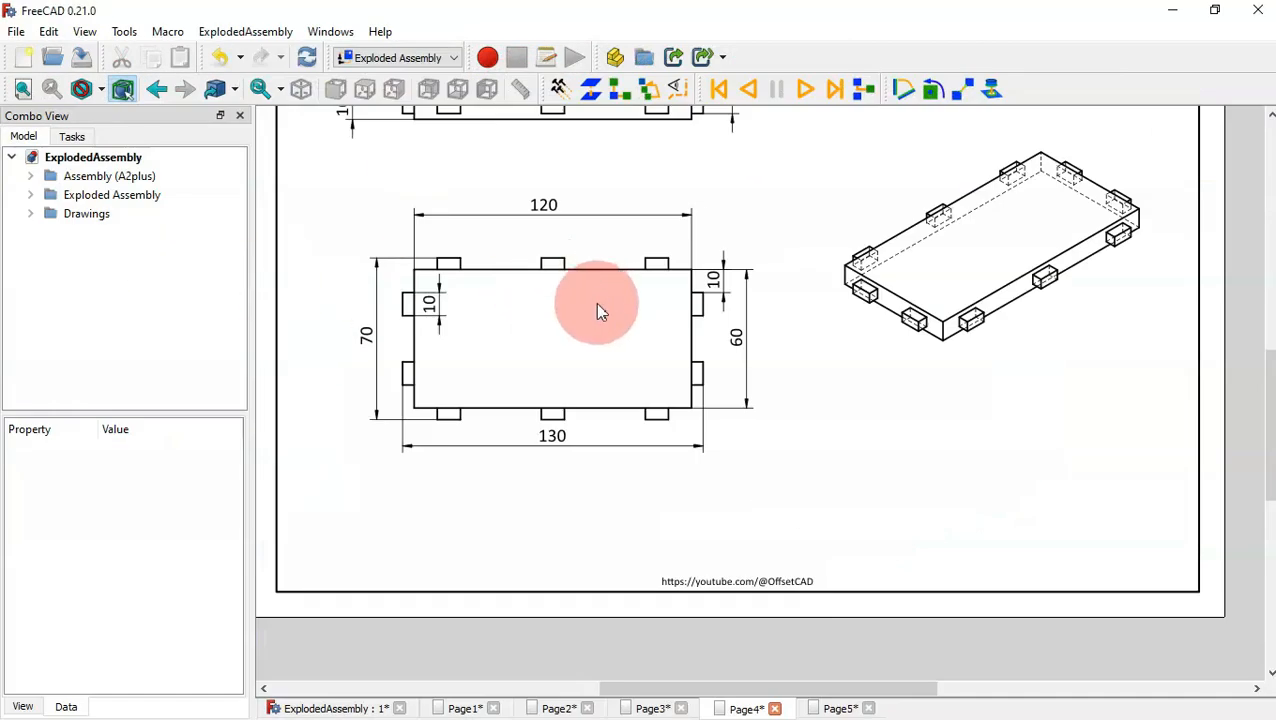
scroll(599, 338, up, 3)
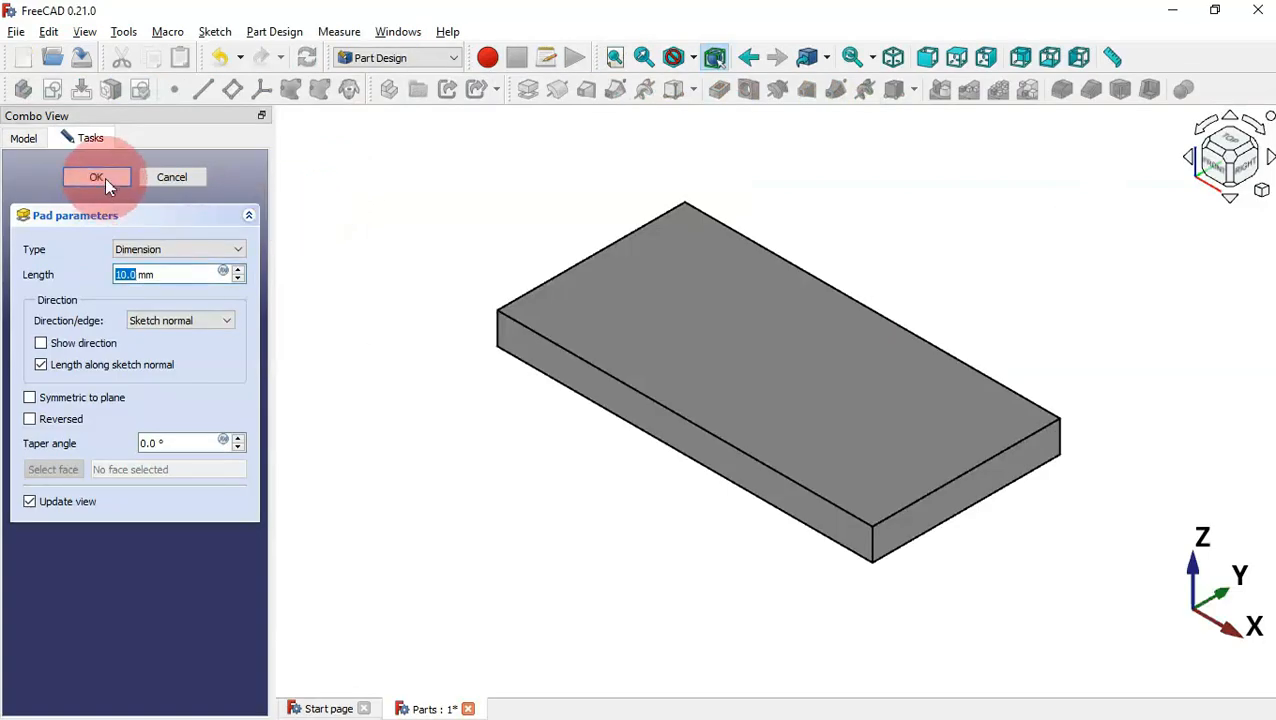
click(108, 176)
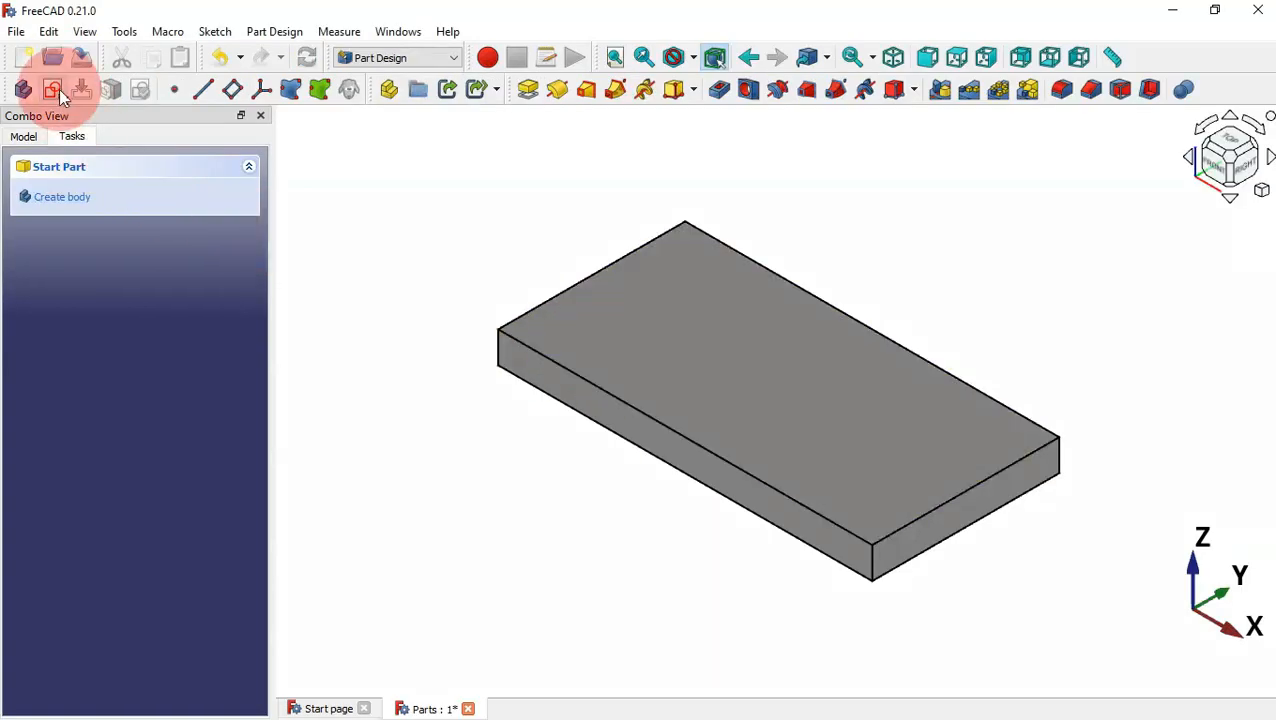
- Start a new sketch on the XY plane with the section view on, and link the plate's upper long edge as external geometry
click(55, 89)
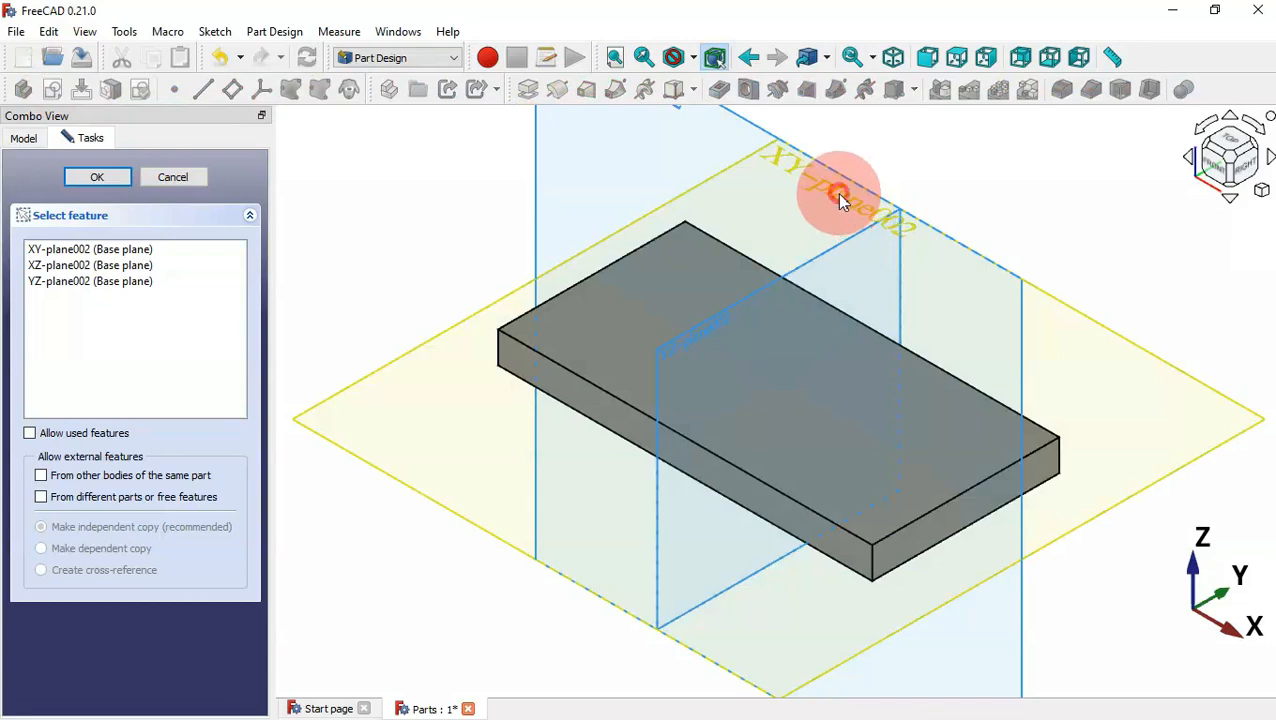
click(838, 198)
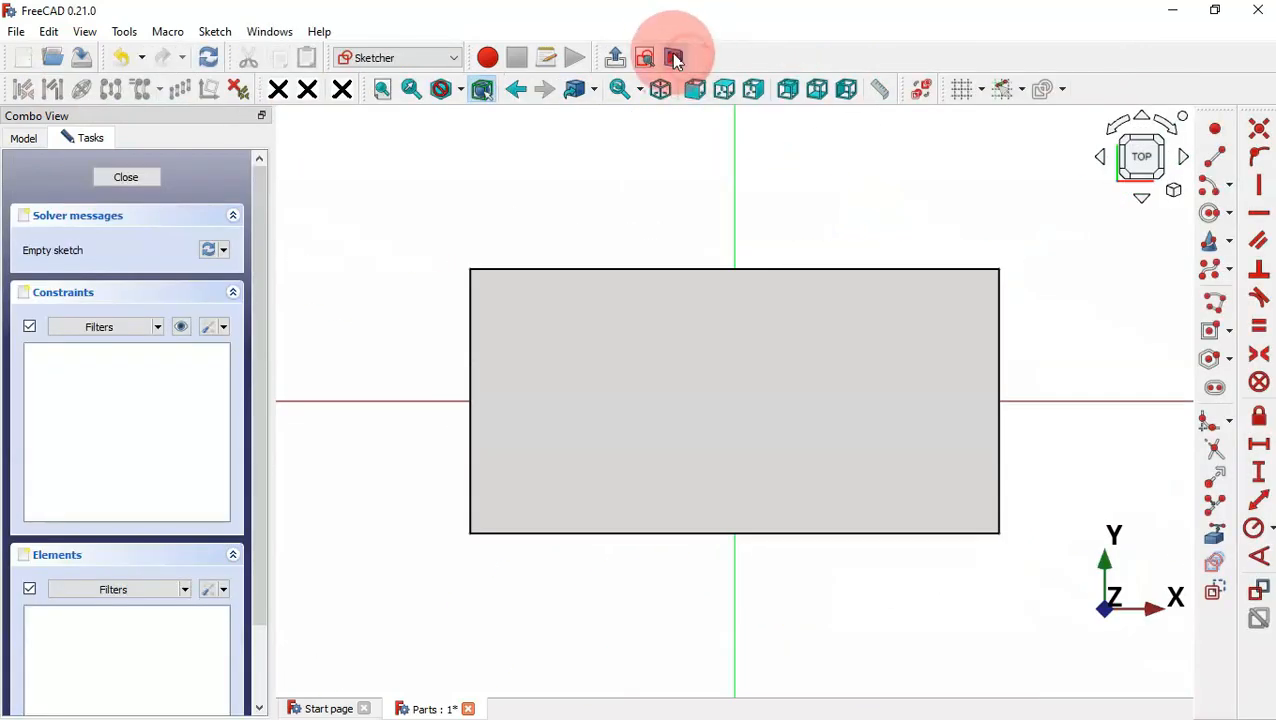
click(676, 60)
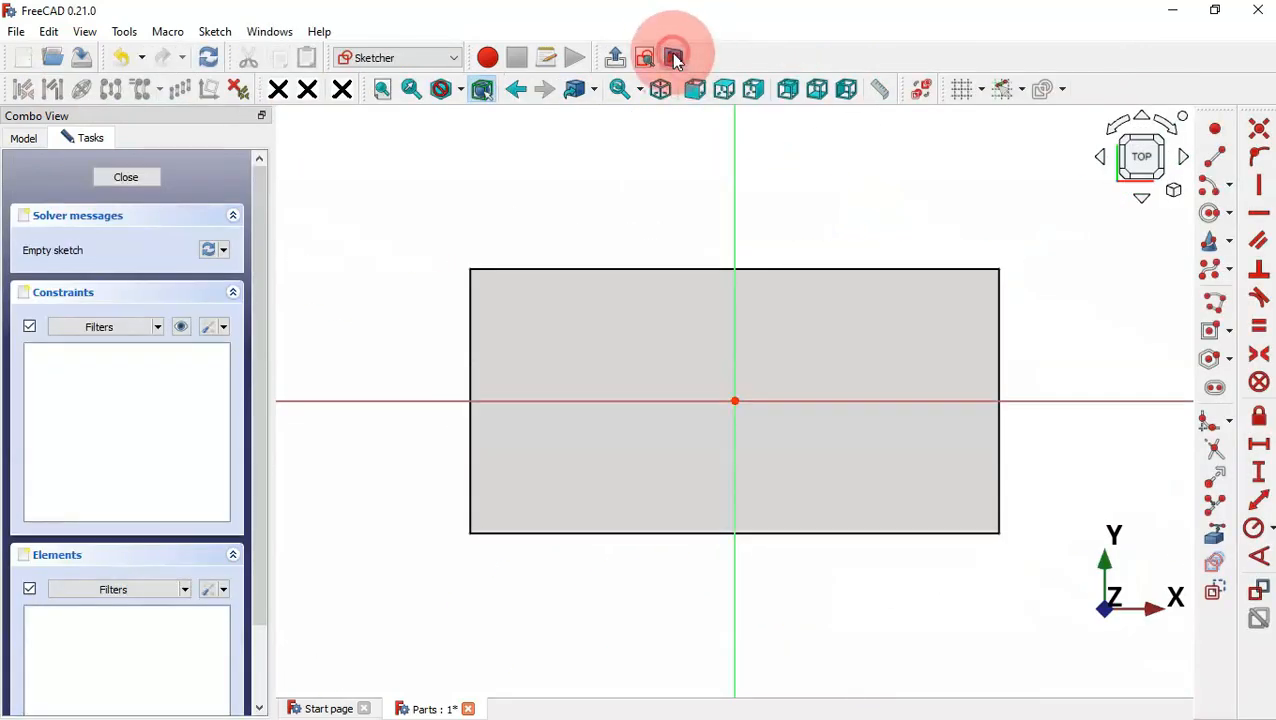
click(1210, 546)
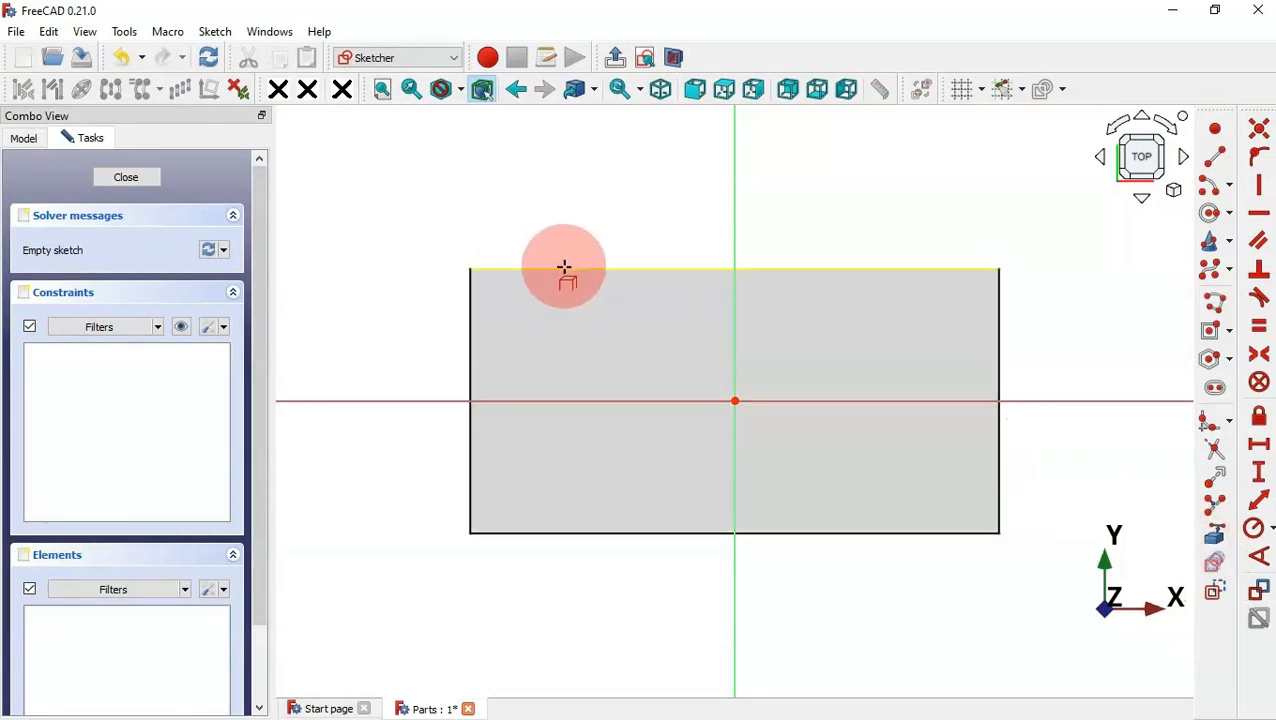
click(582, 268)
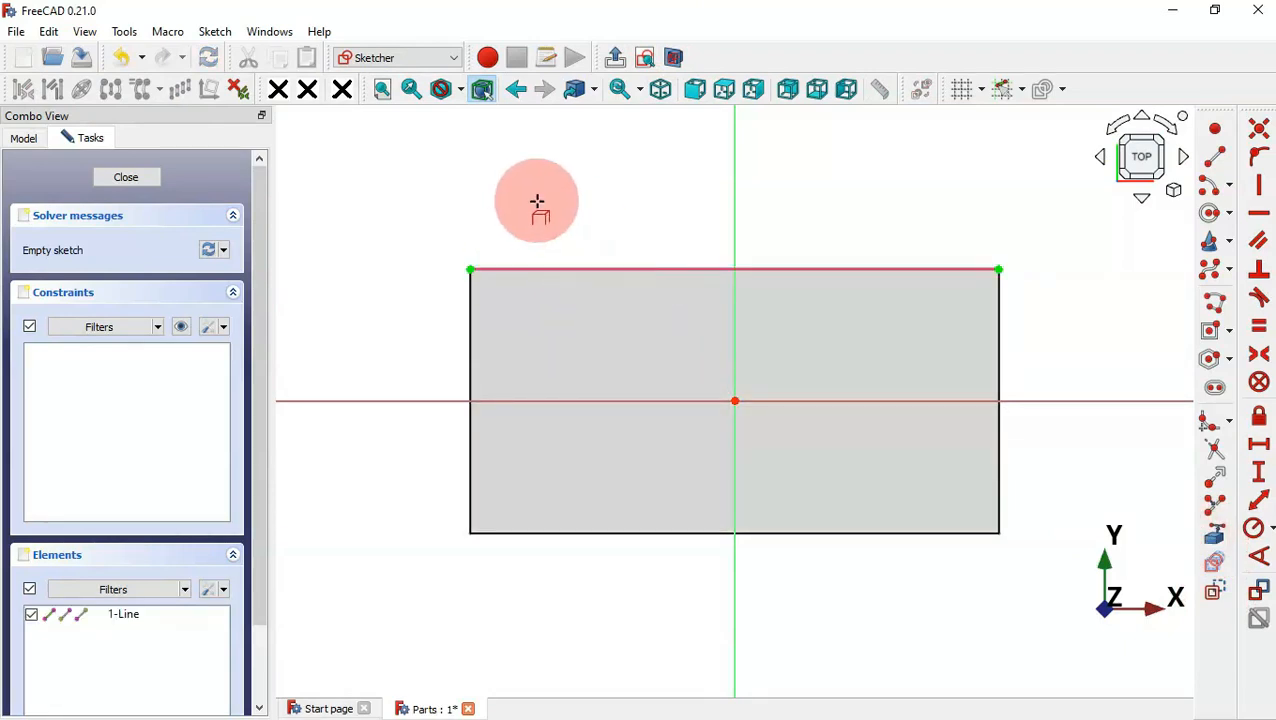
scroll(538, 199, up, 1)
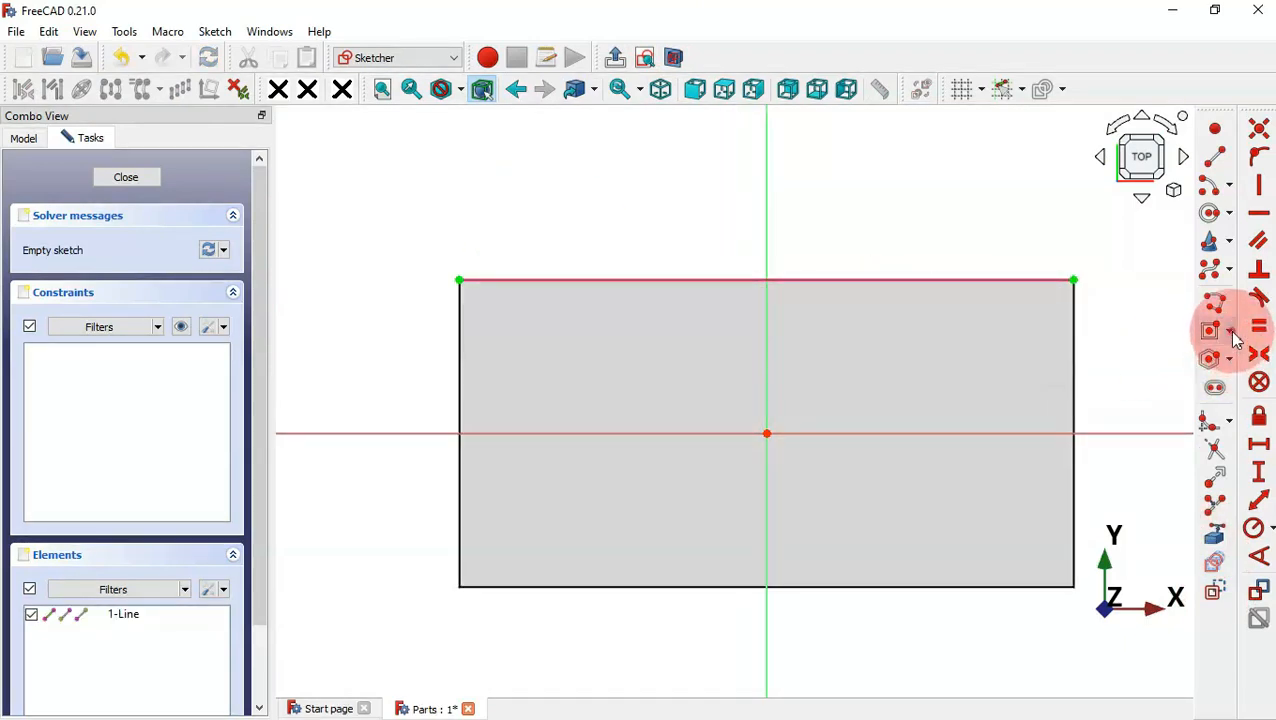
- Draw a corner-to-corner rectangle about 17 by 10 mm standing on the linked edge near the plate's upper-left corner
click(1231, 334)
click(1089, 333)
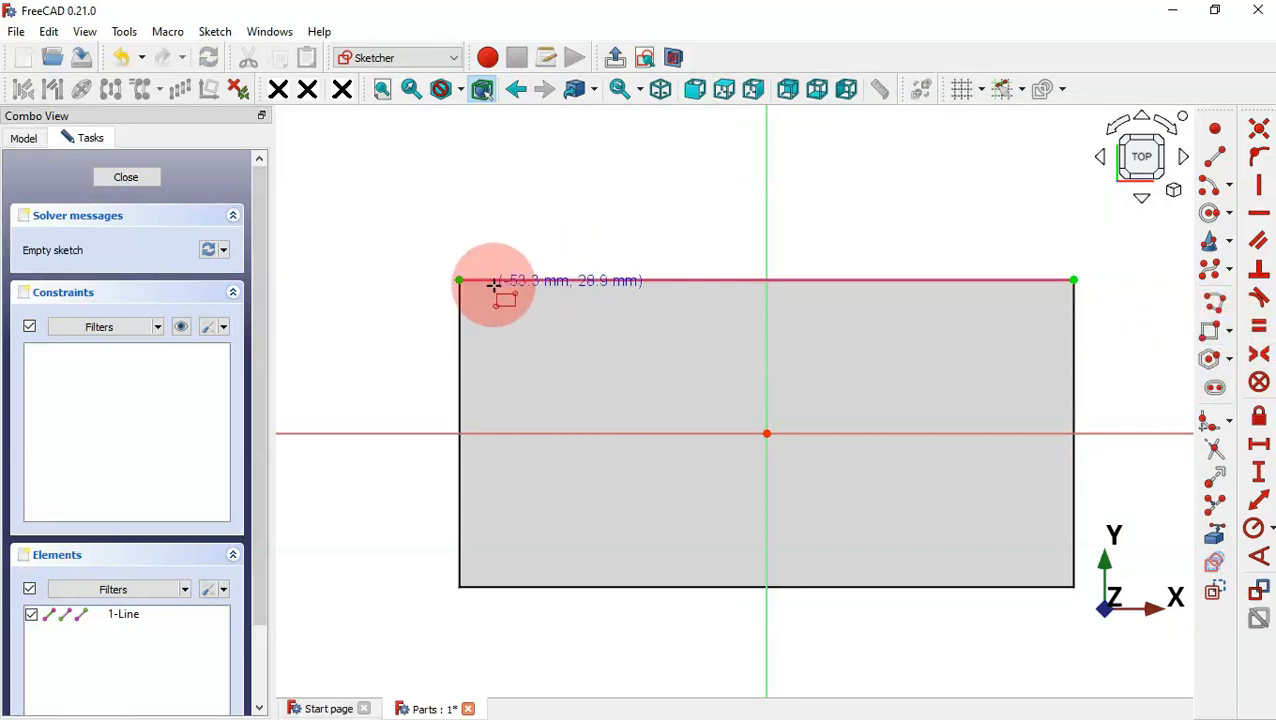
click(494, 278)
click(583, 230)
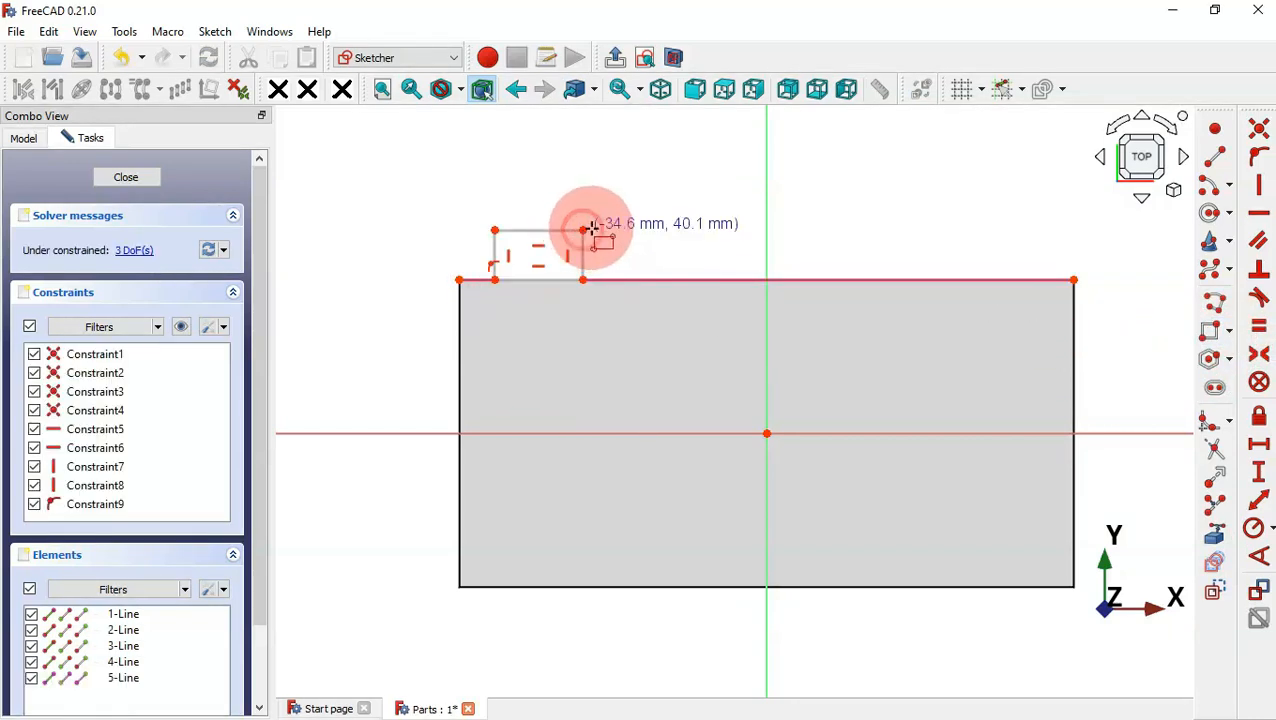
scroll(470, 155, up, 1)
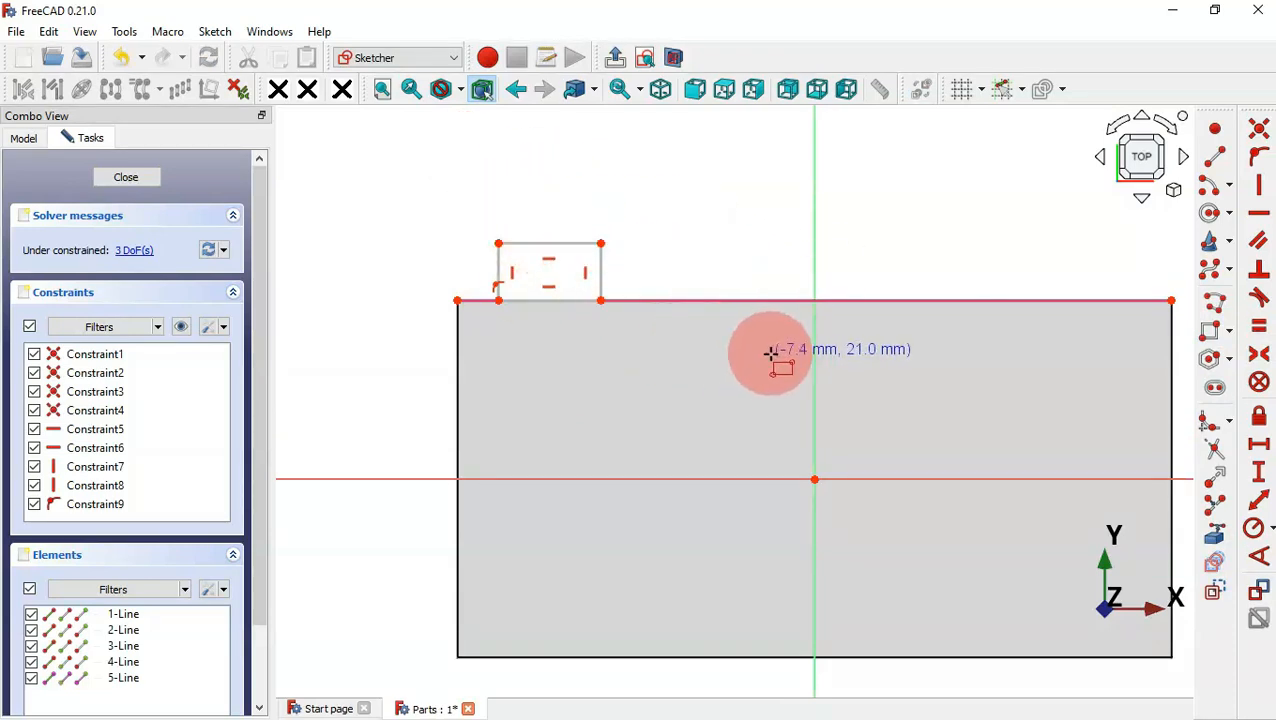
- Dimension the tab rectangle 10 mm wide and 5 mm high, checking the tab size on the Part 3 drawing
click(1258, 500)
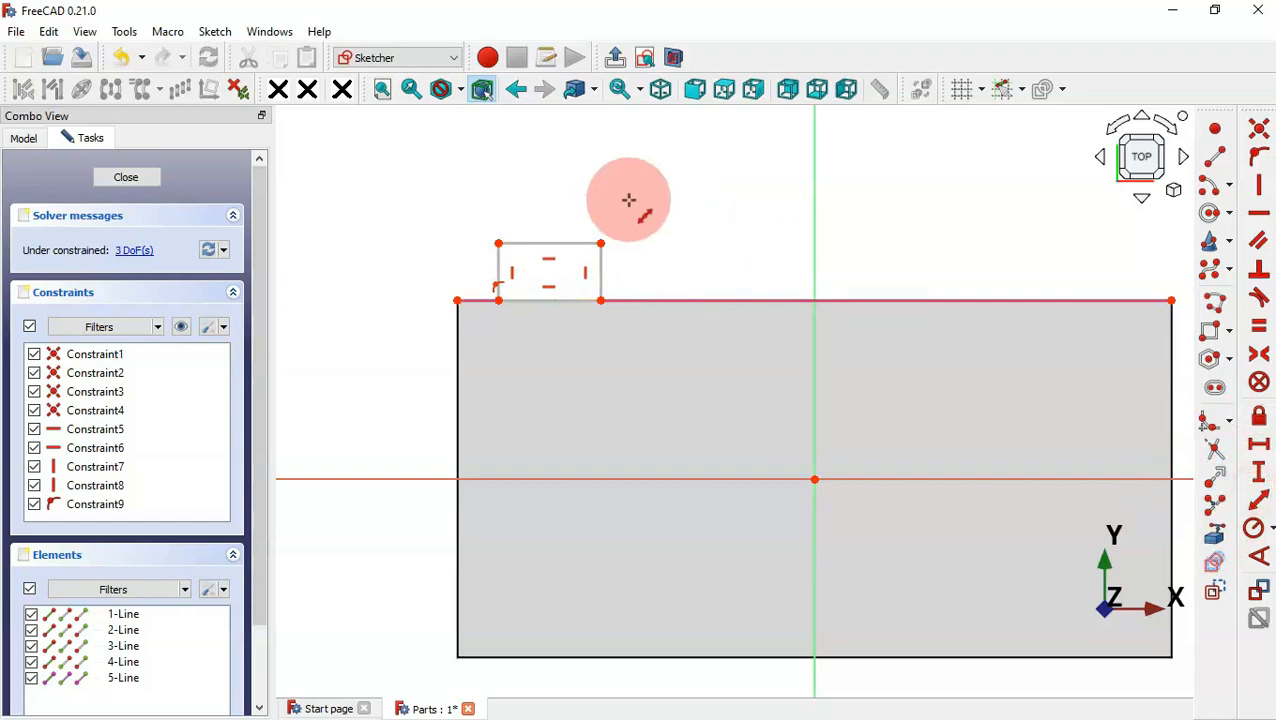
click(588, 243)
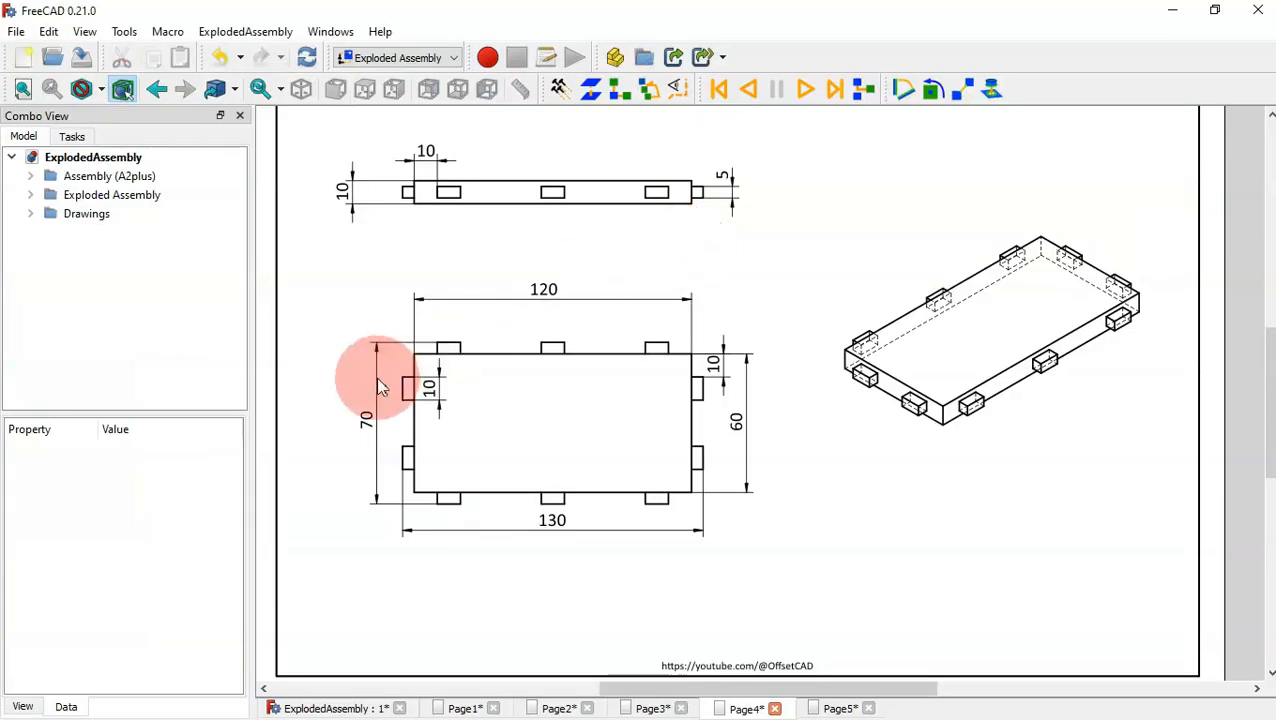
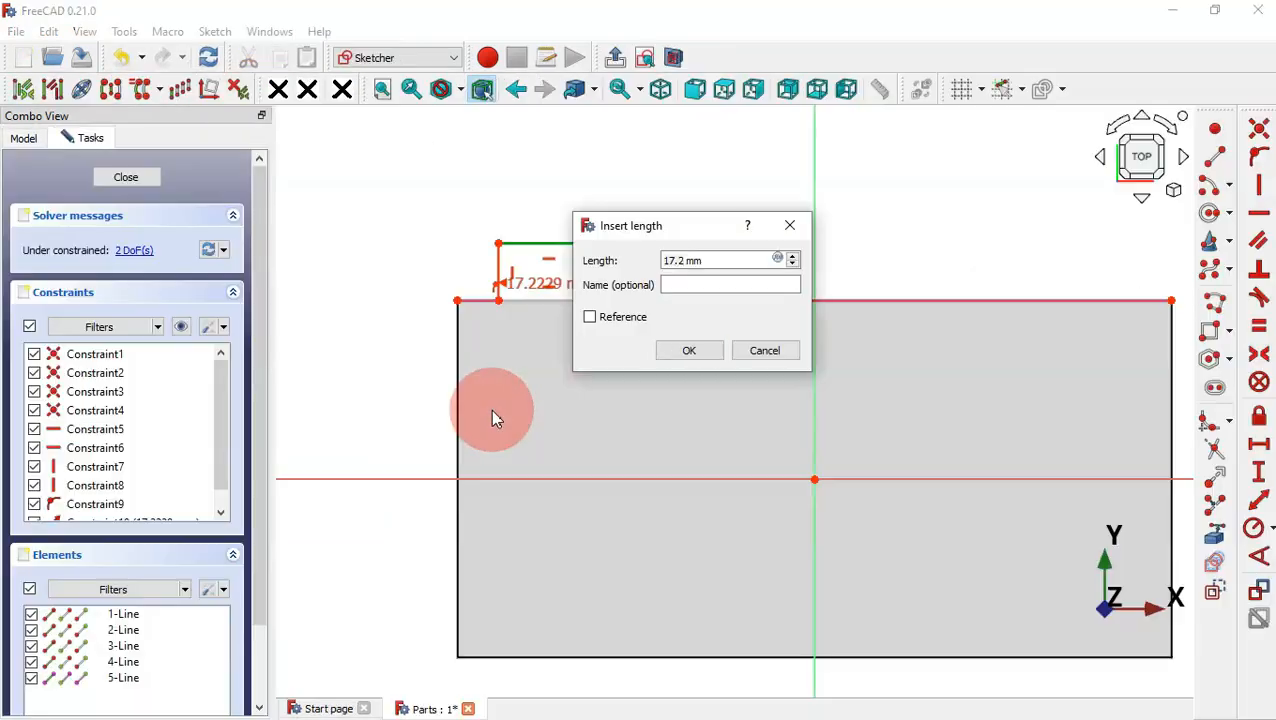
text(10)
key(Return)
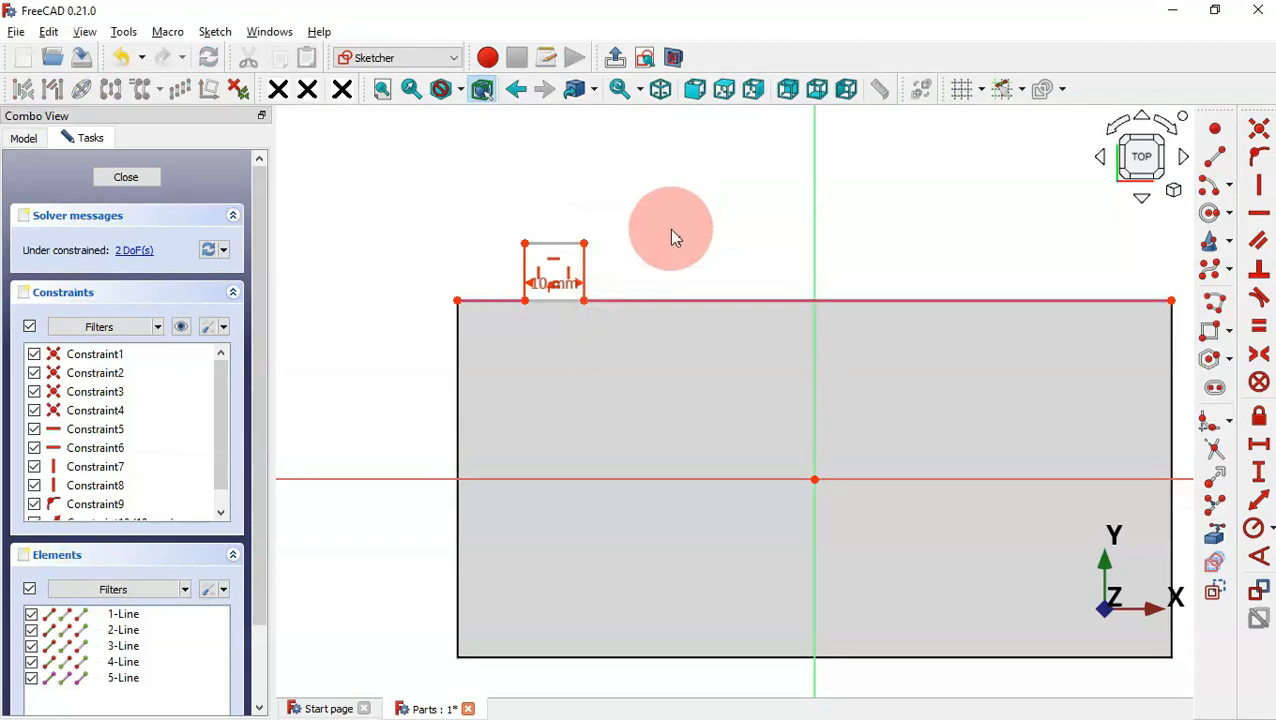
click(583, 265)
text(i)
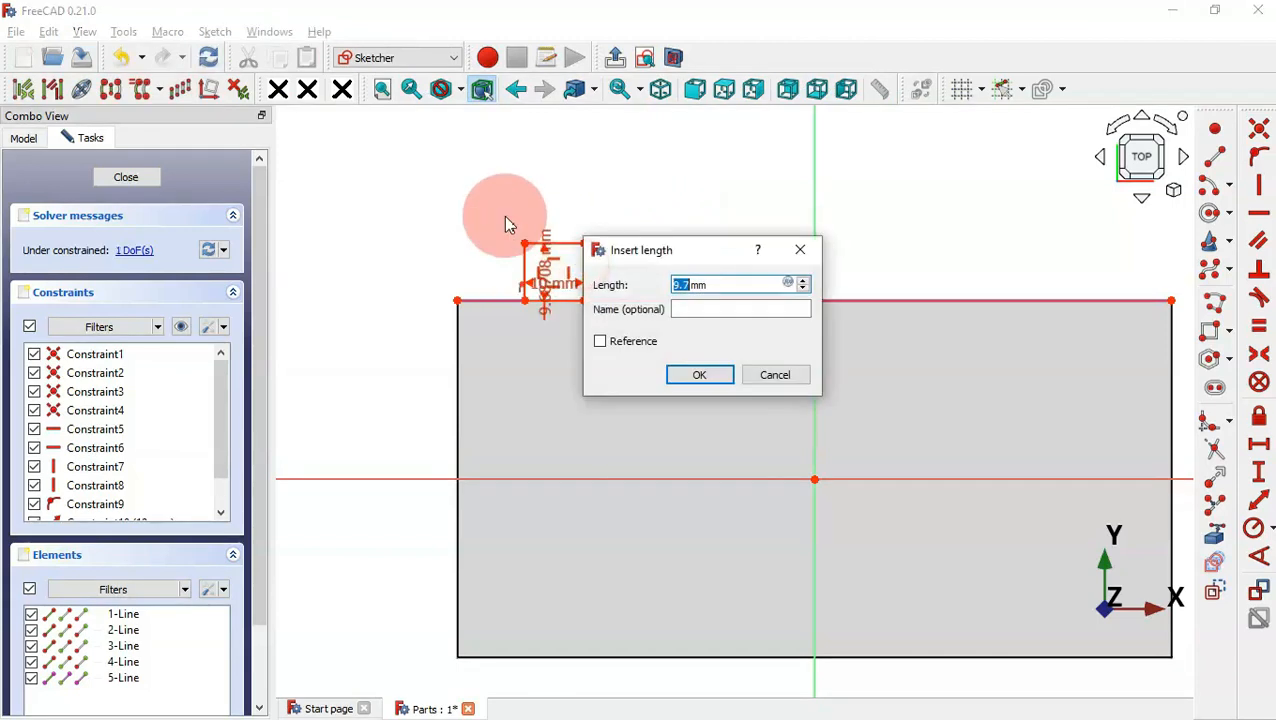
text(5)
key(Return)
scroll(581, 250, up, 2)
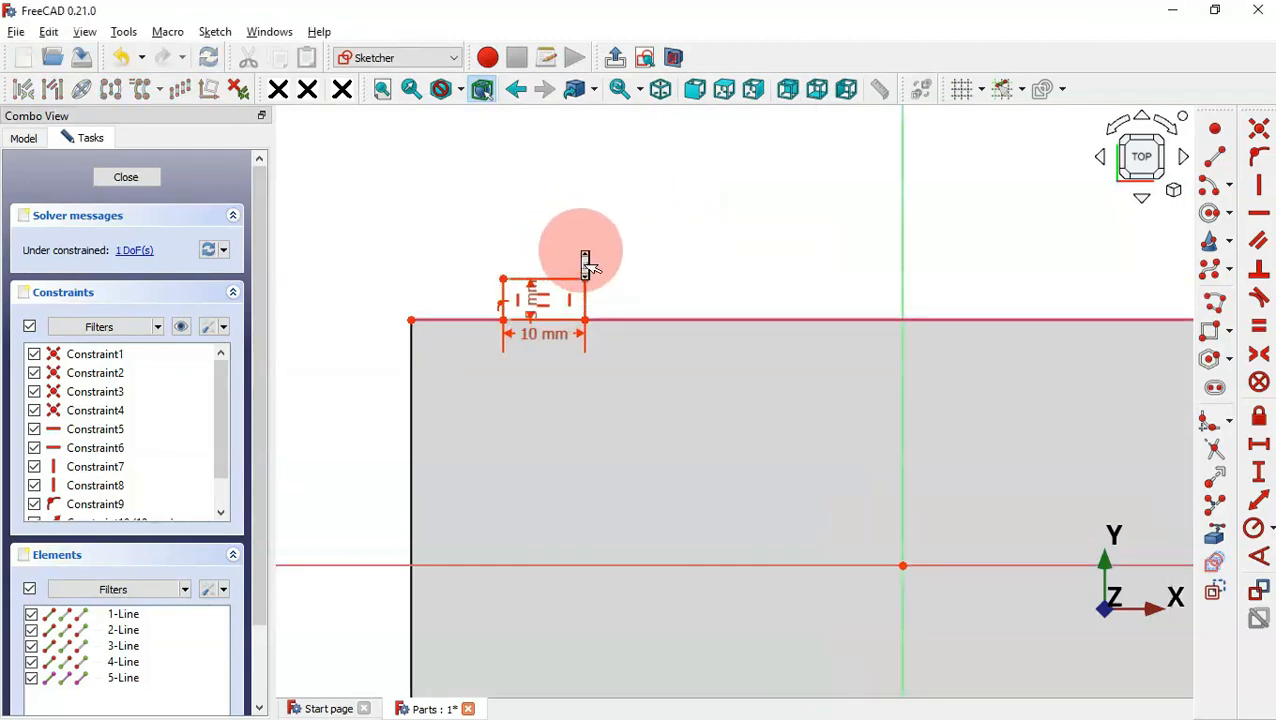
- Set a 10 mm distance between the plate's upper-left corner and the tab's lower-left corner, checking it on the drawing
key(k)
key(d)
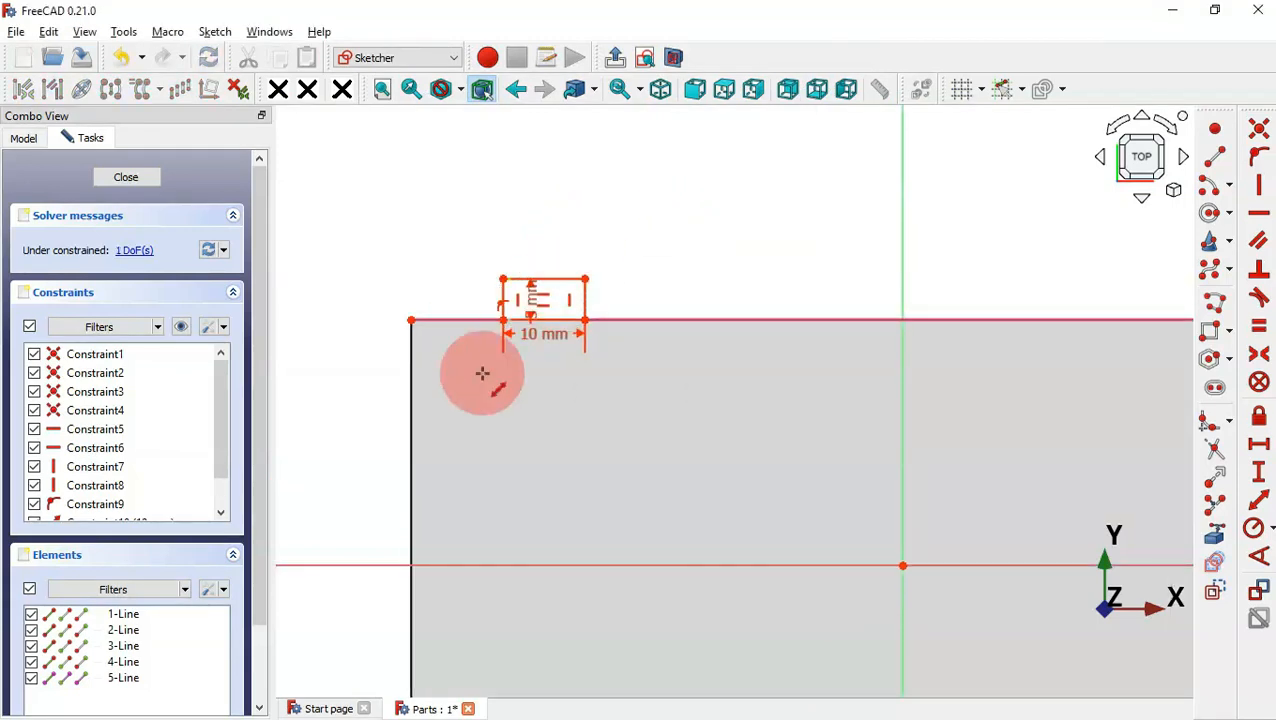
click(410, 318)
click(503, 320)
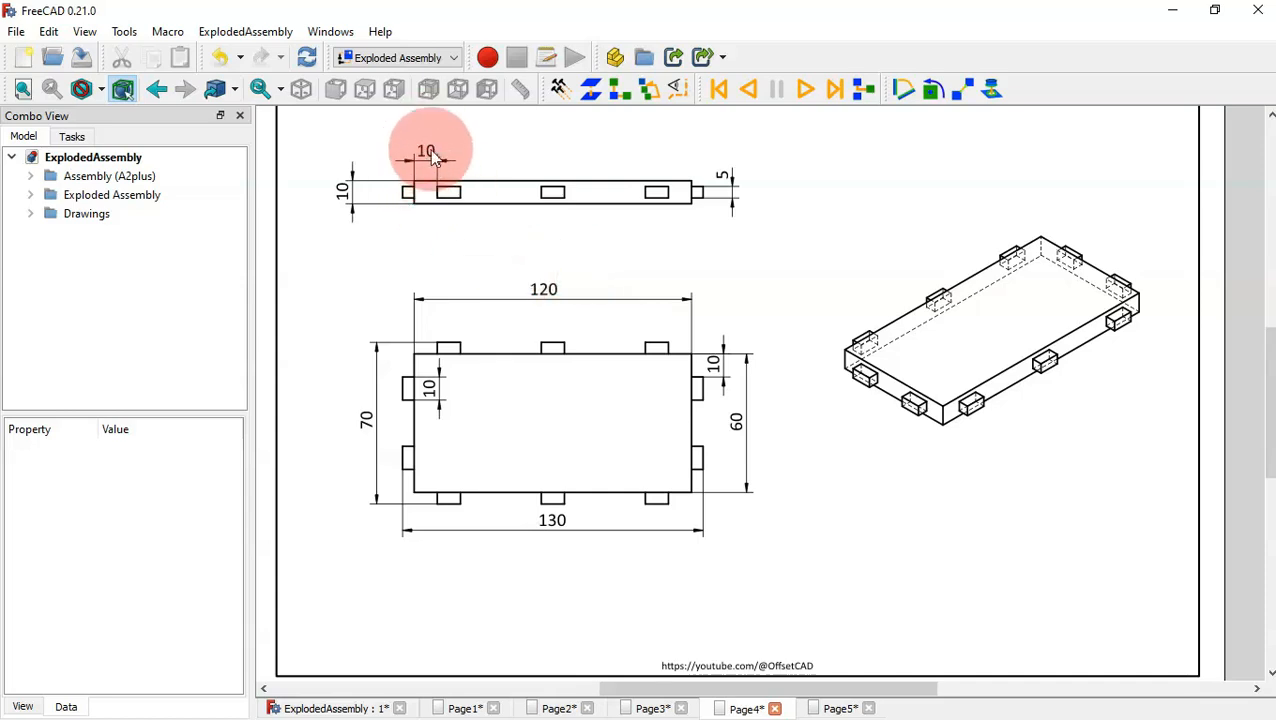
key(alt+Tab)
text(10)
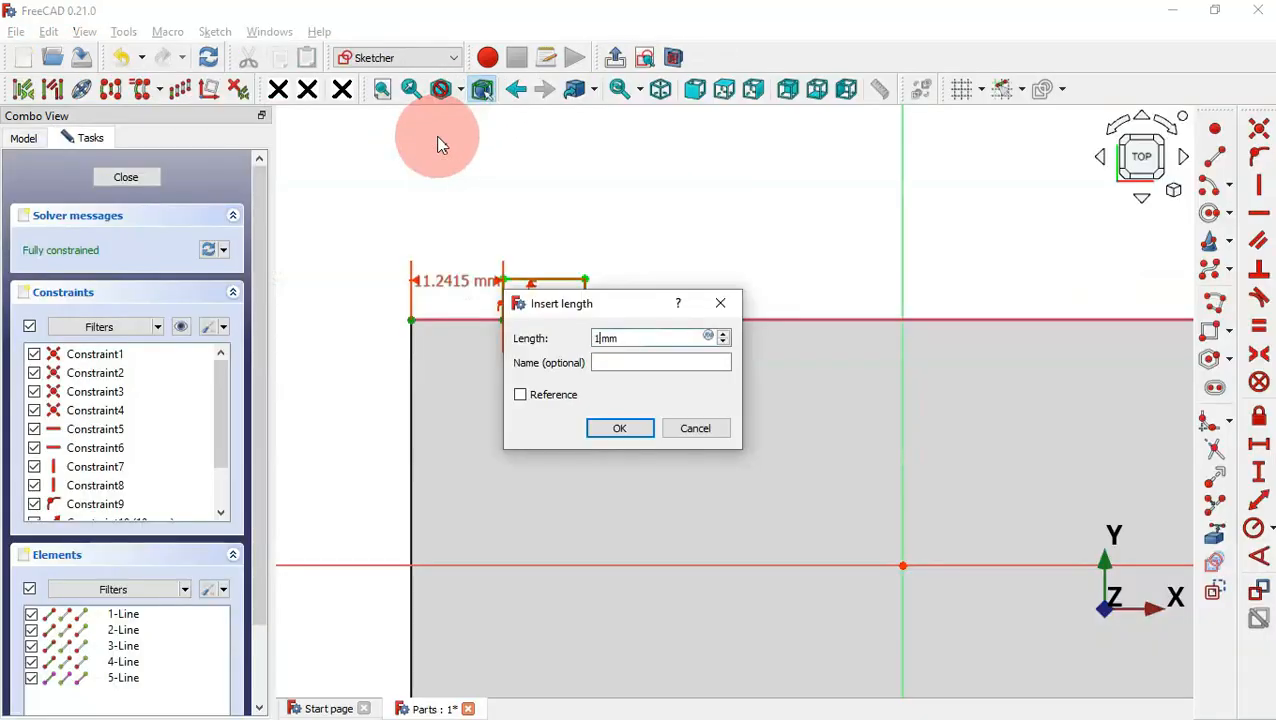
key(Return)
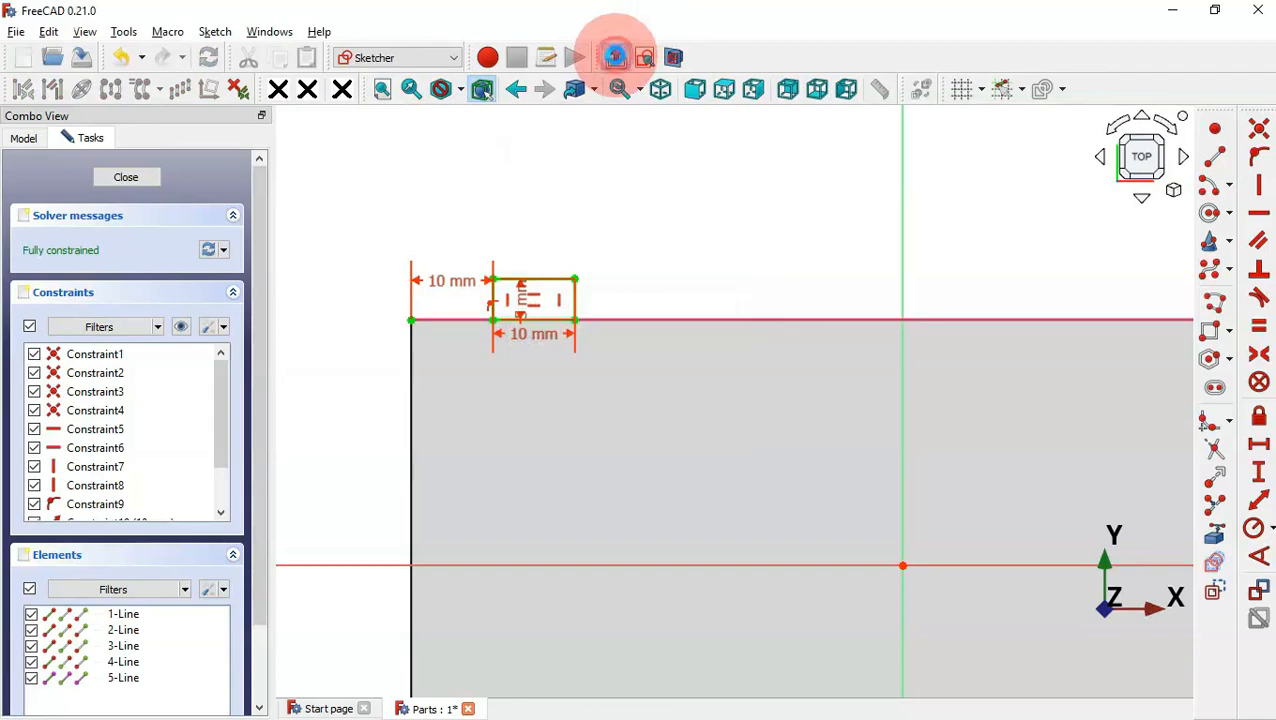
- Close the tab sketch and pad it 5 mm, checking the tab thickness on the Part 3 drawing
click(615, 57)
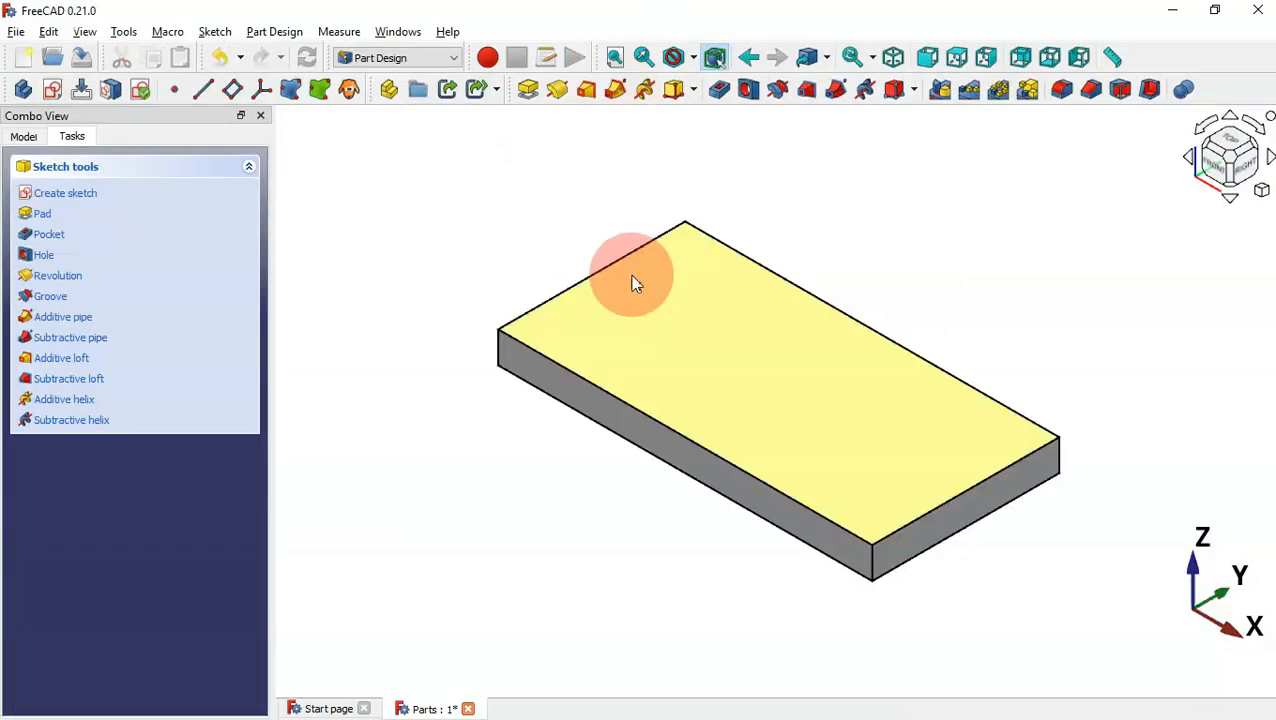
middle_drag(770, 212, 612, 319)
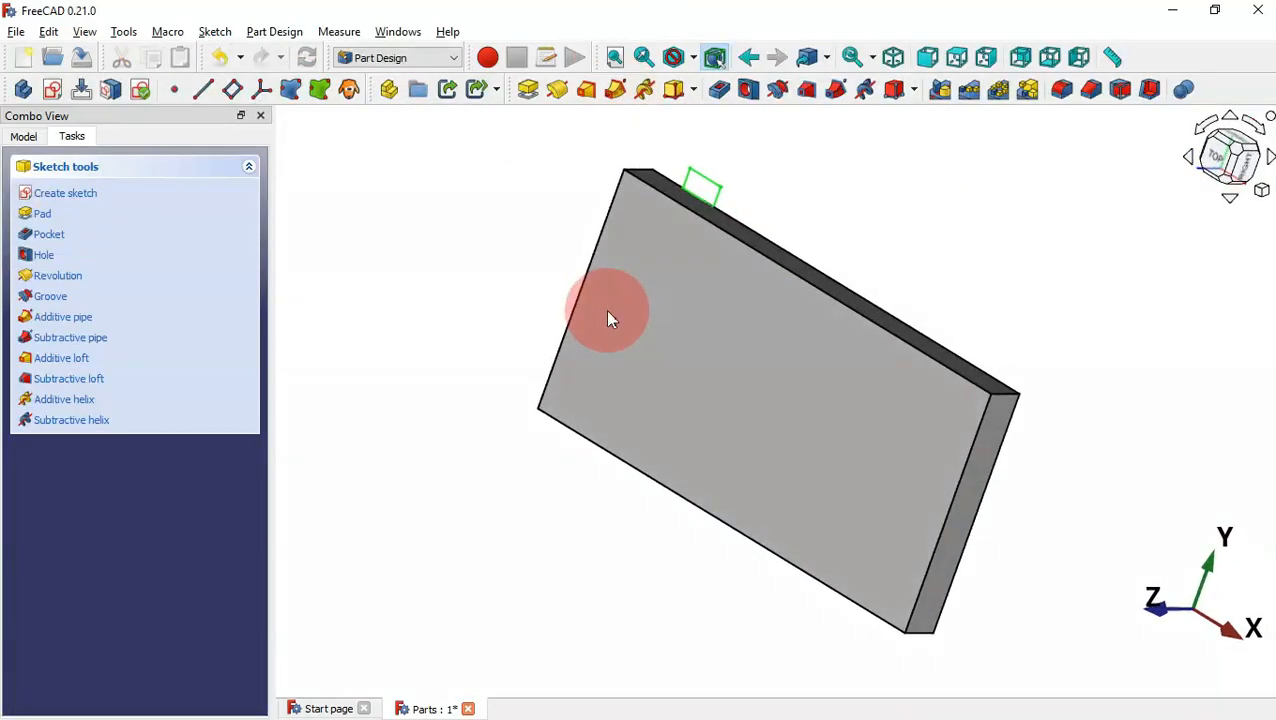
click(527, 90)
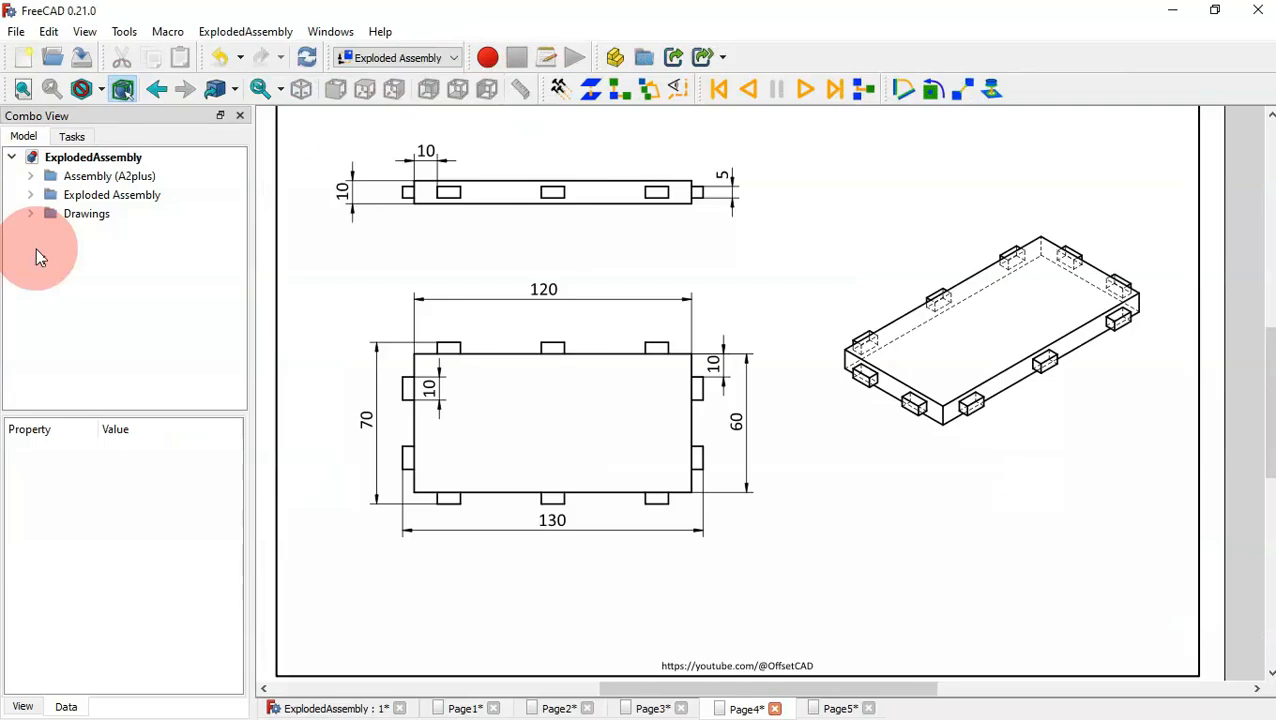
key(alt+Tab)
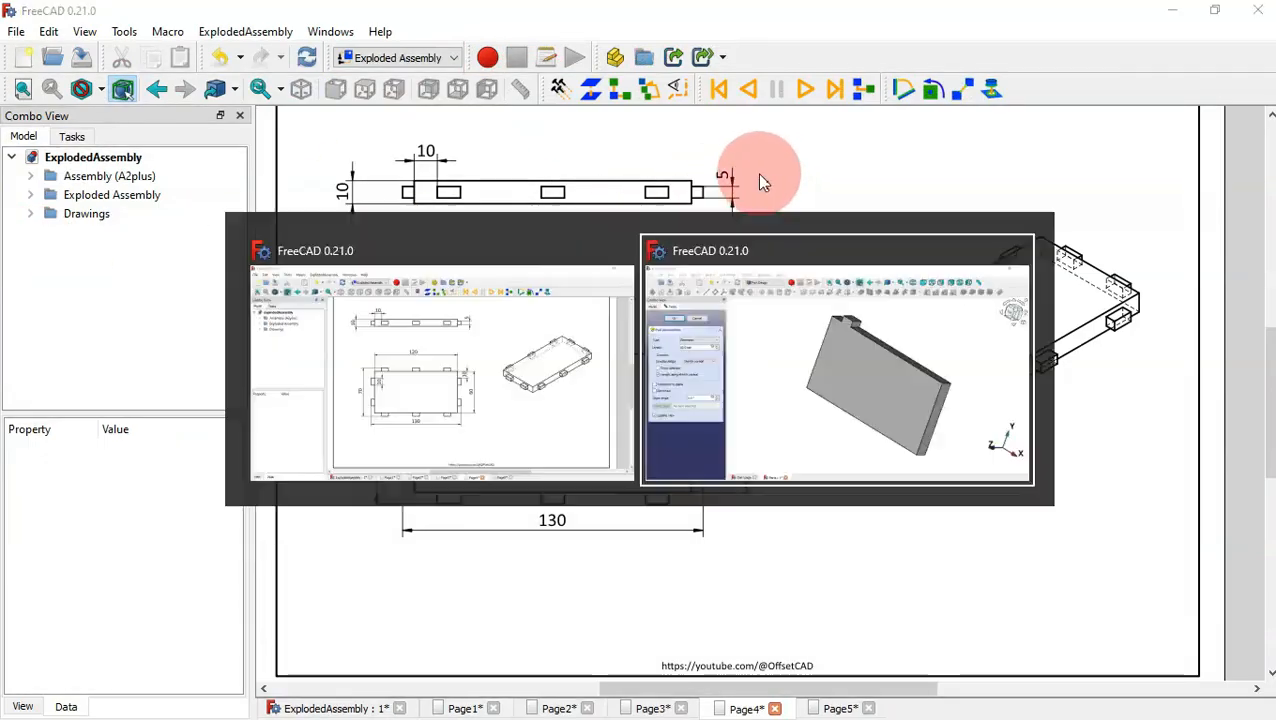
text(5)
key(Return)
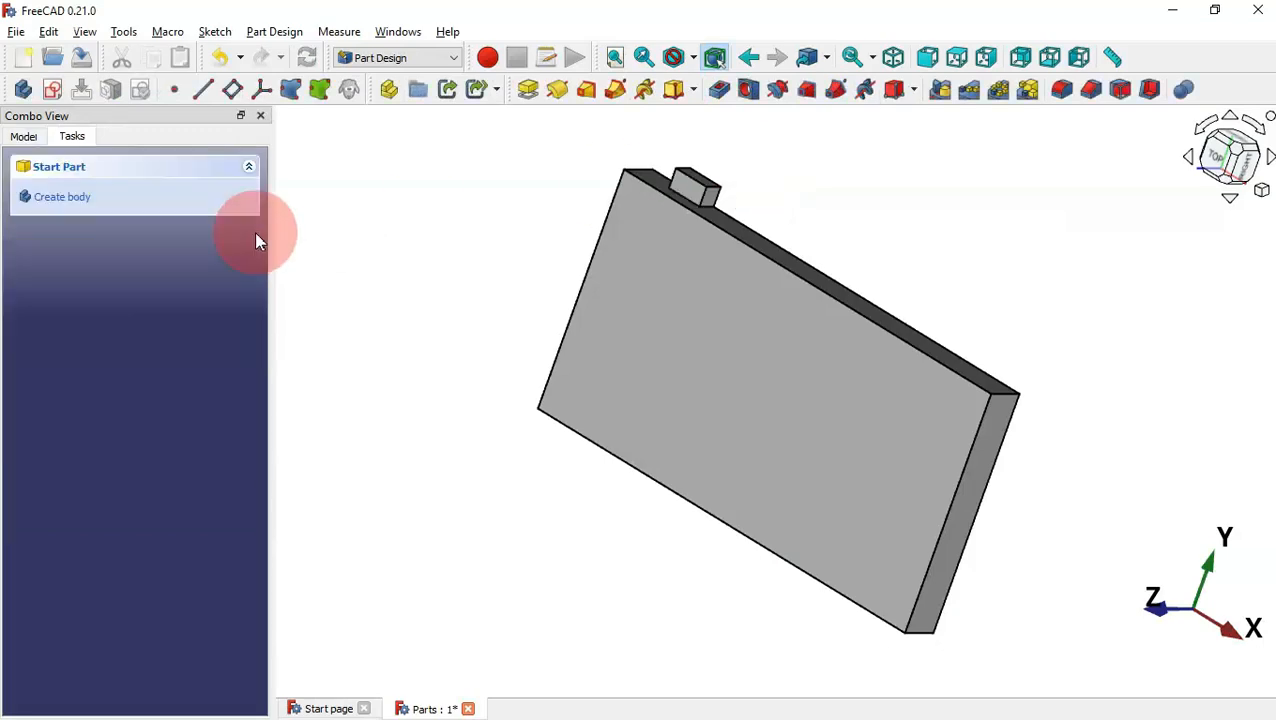
- Edit the tab's pad so that it extrudes symmetrically to its sketch plane
middle_drag(991, 137, 693, 439)
key(0)
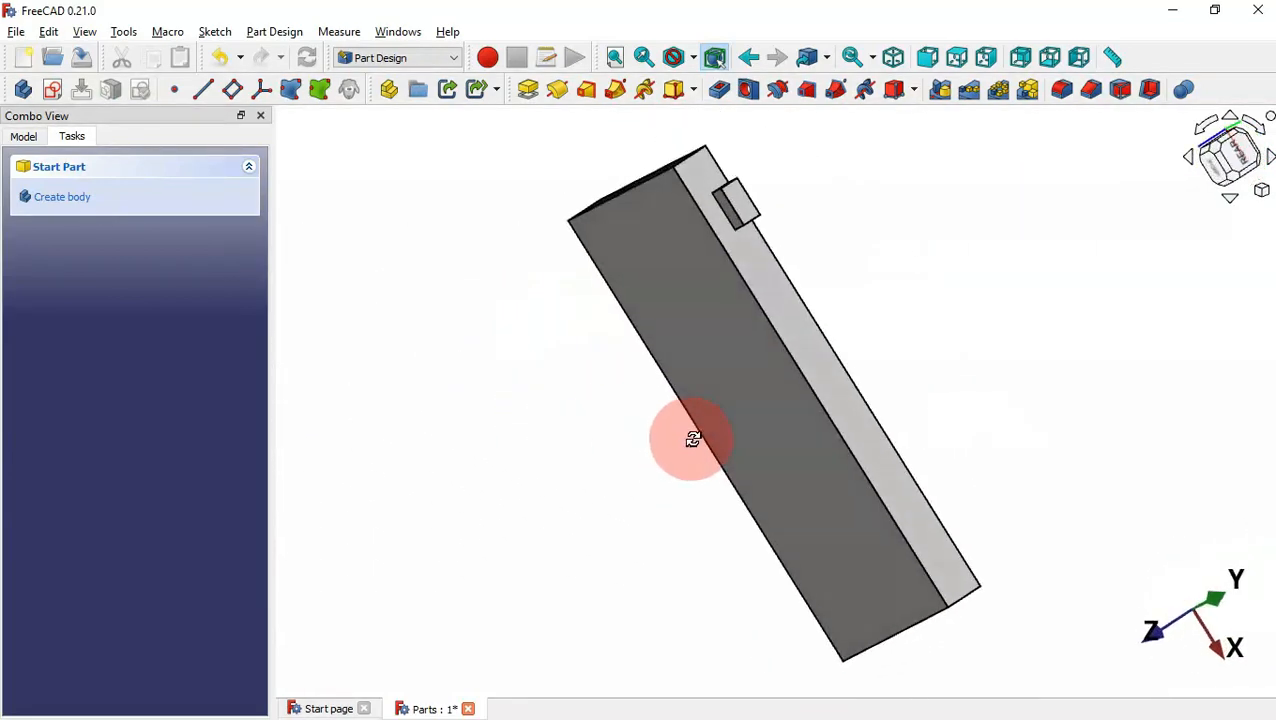
click(23, 136)
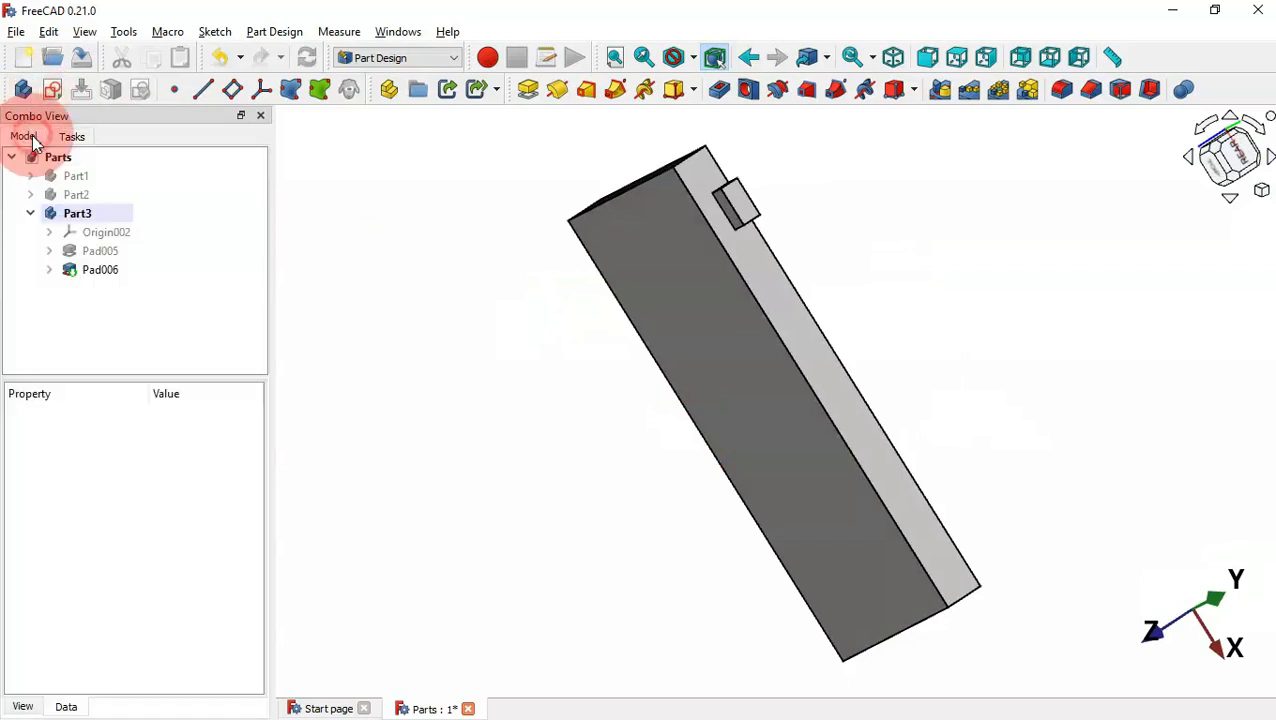
double_click(105, 273)
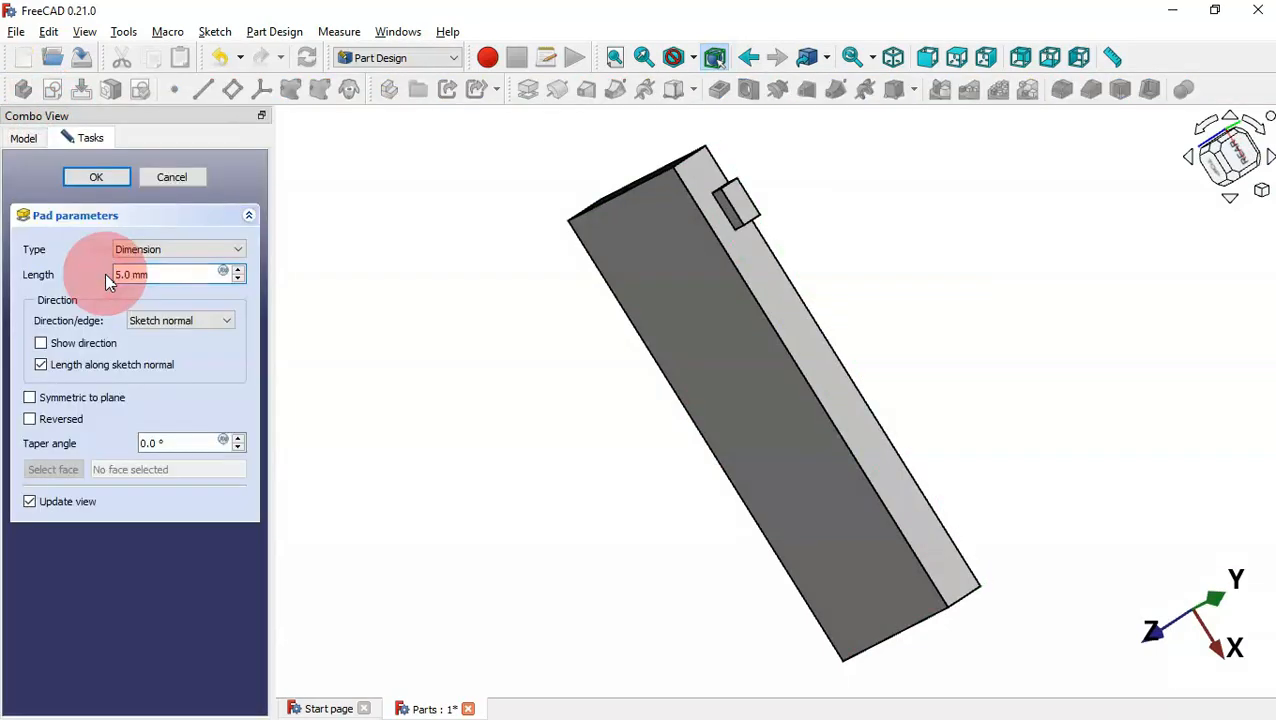
click(117, 401)
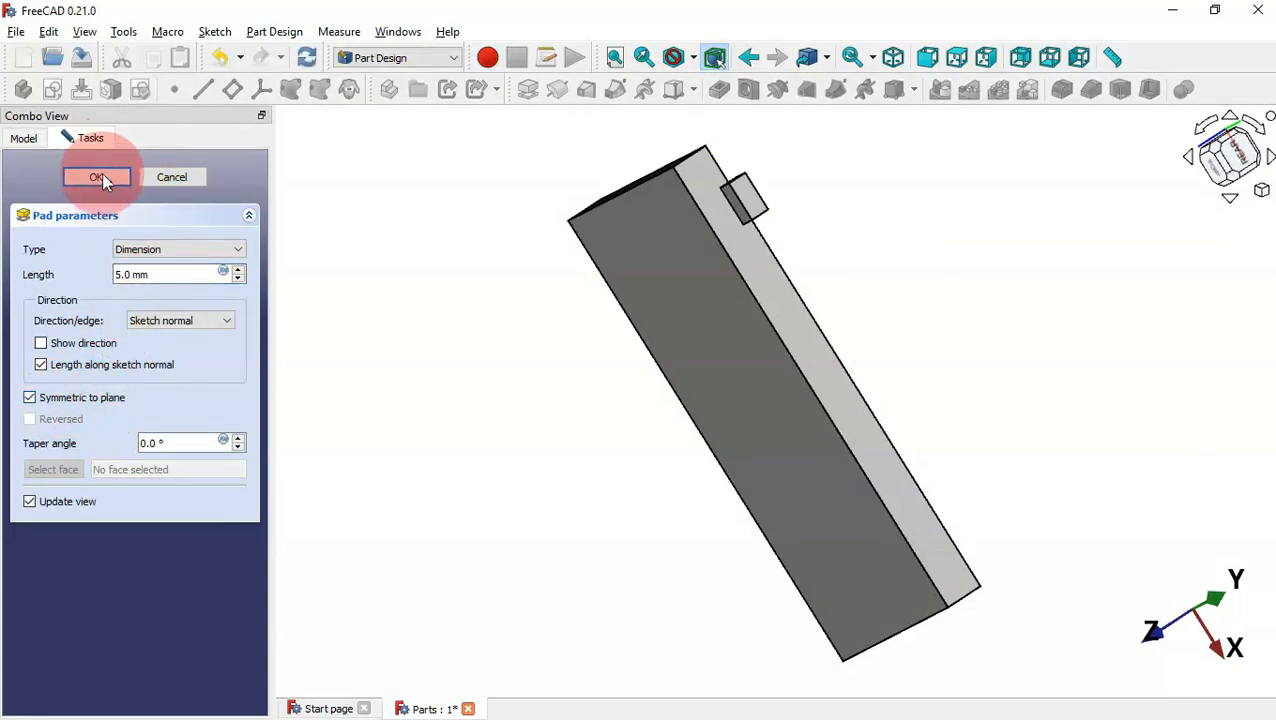
click(103, 179)
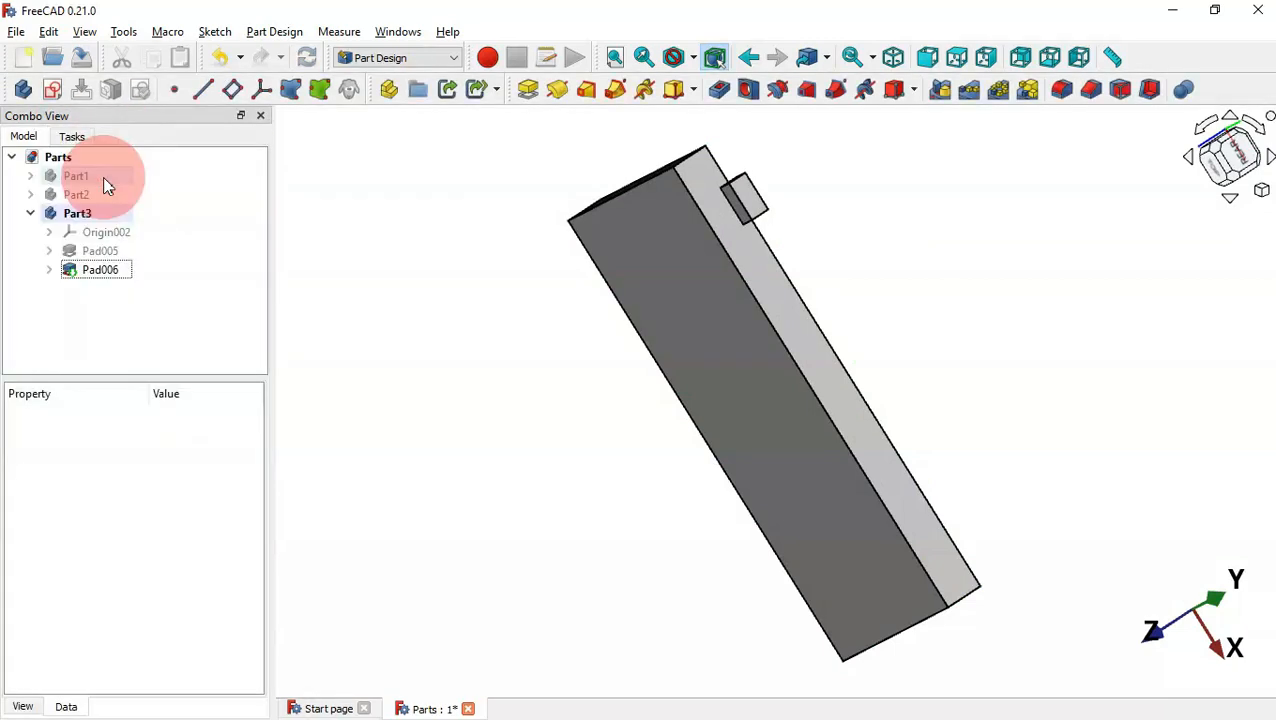
- Make the plate's 10 mm pad symmetric to its sketch plane, and inspect the tab's position on the plate's edge
click(106, 250)
double_click(106, 250)
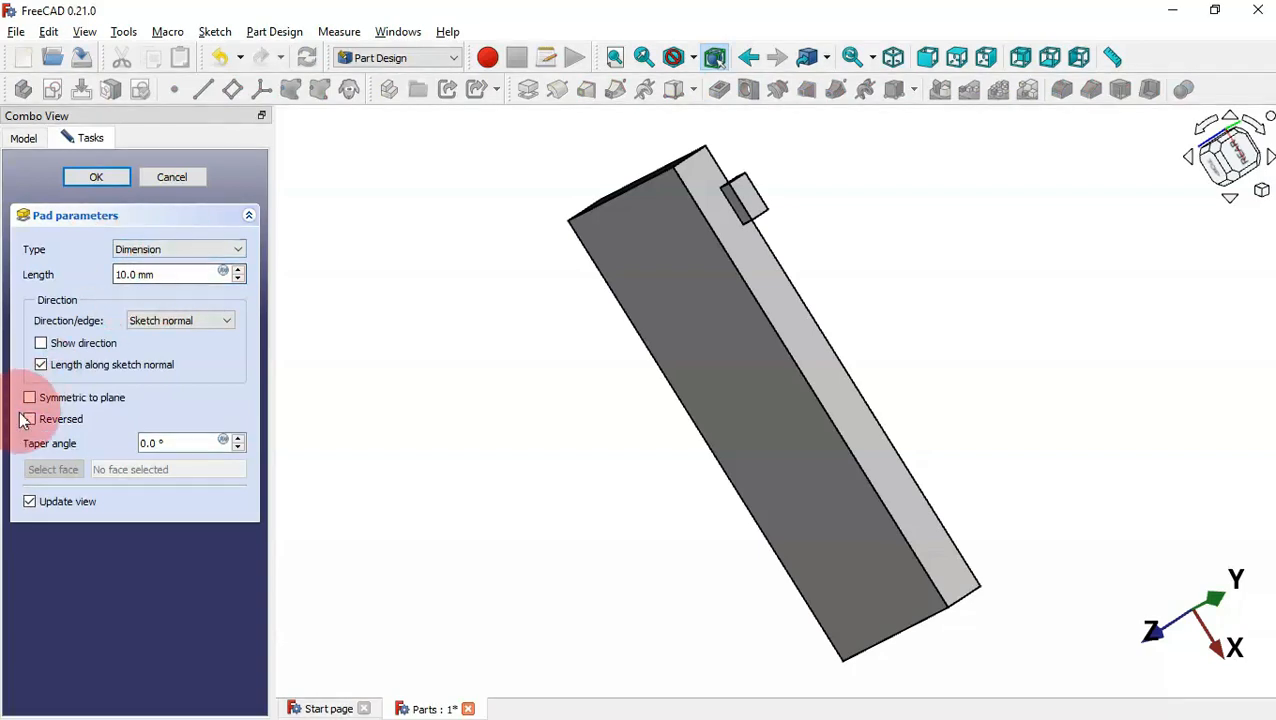
click(96, 178)
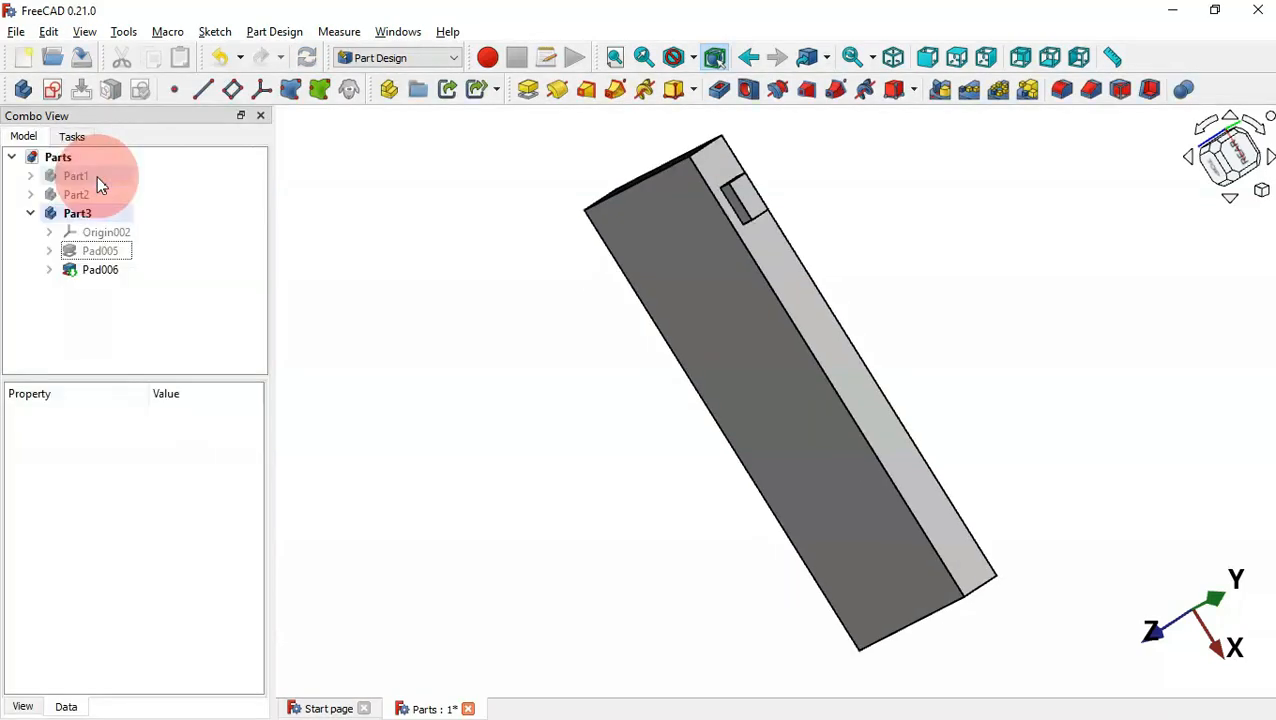
drag(1044, 323, 1017, 393)
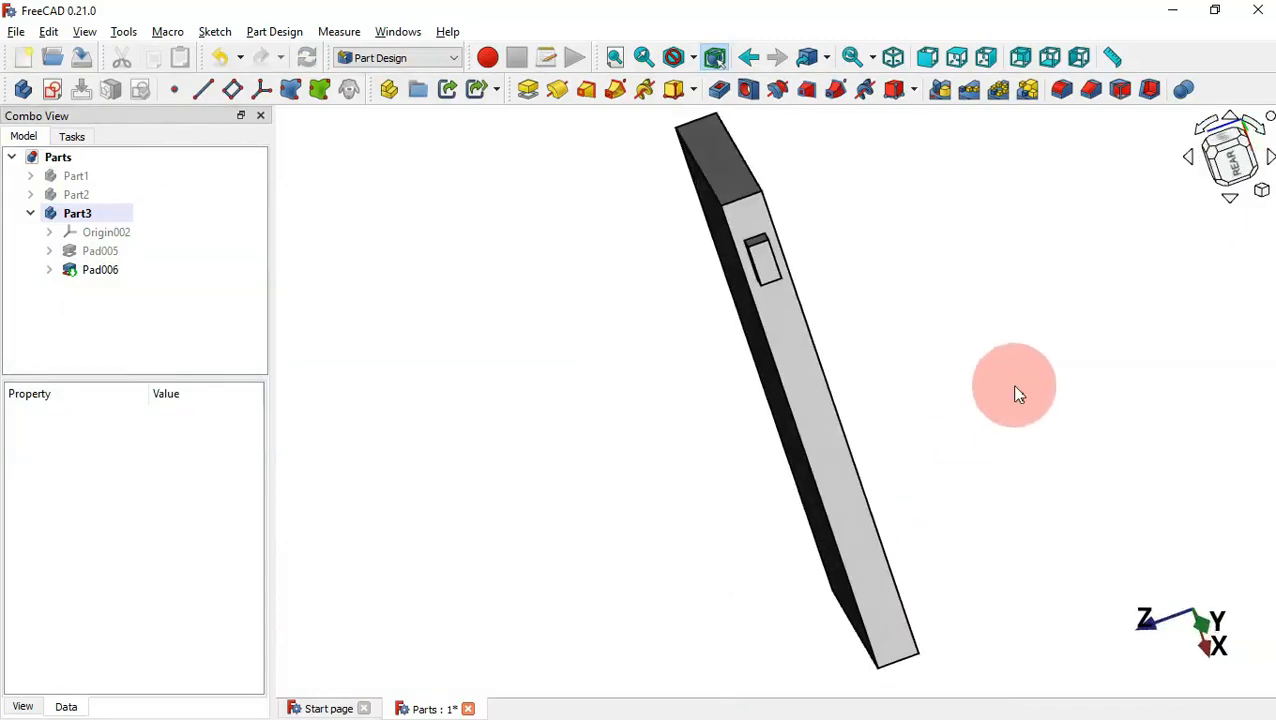
key(0)
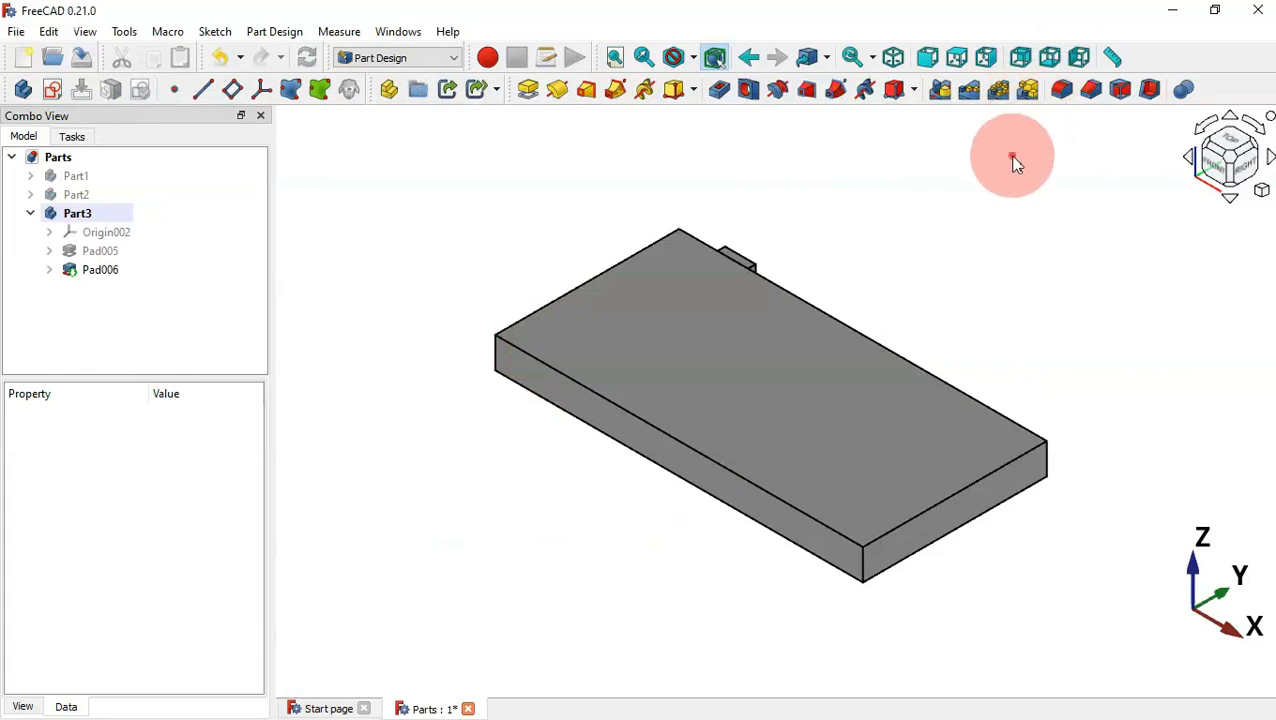
- Start a MultiTransform of the tab pad and add a linear pattern along the Base X axis
click(103, 272)
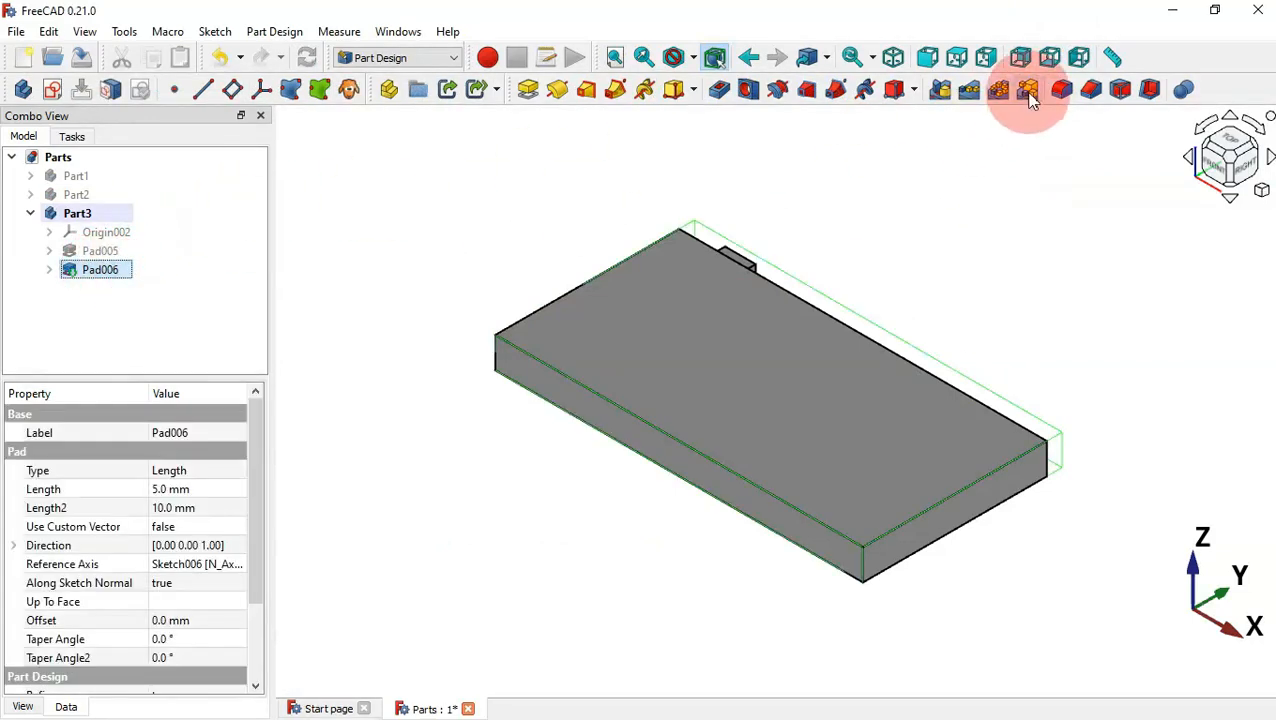
click(1030, 92)
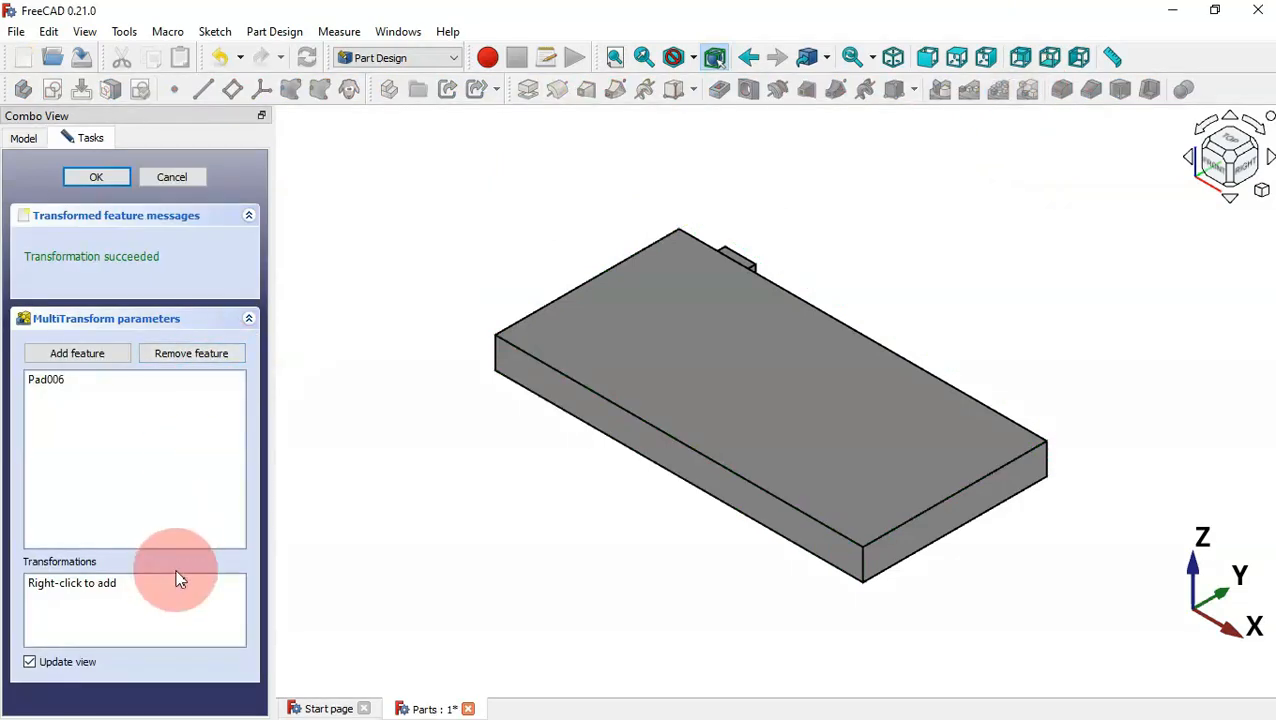
right_click(178, 601)
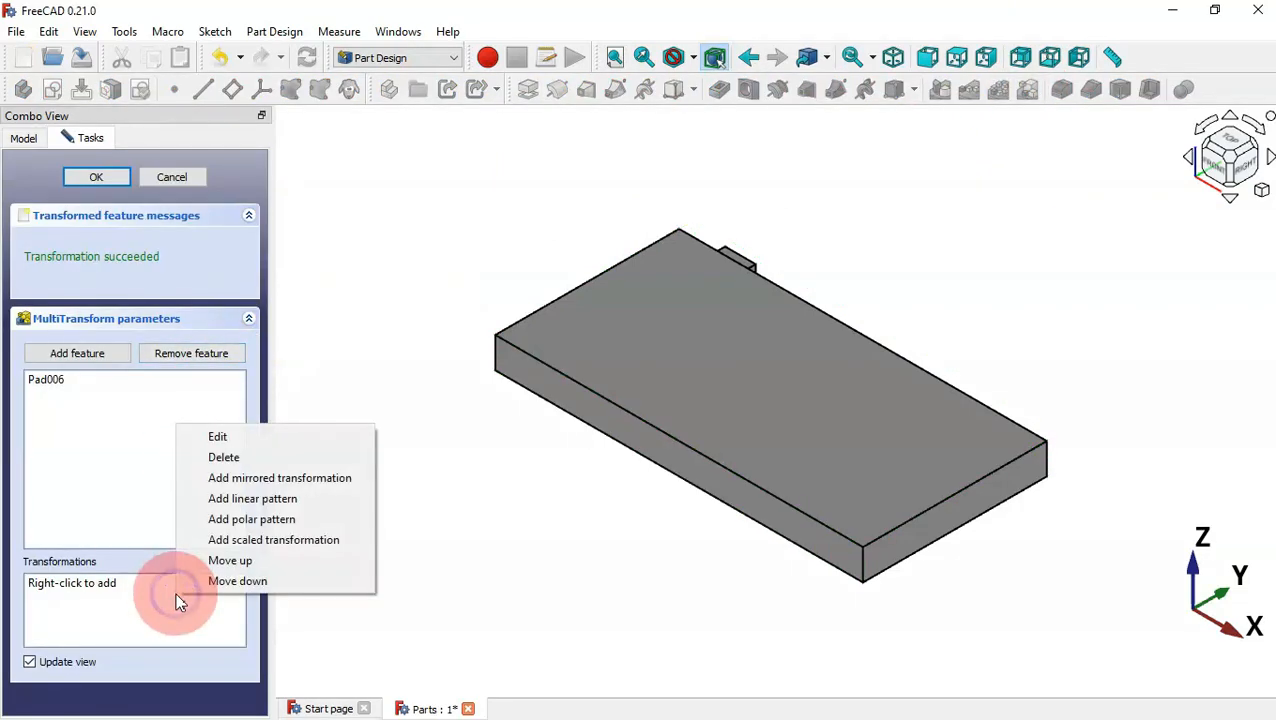
click(304, 494)
drag(261, 423, 265, 589)
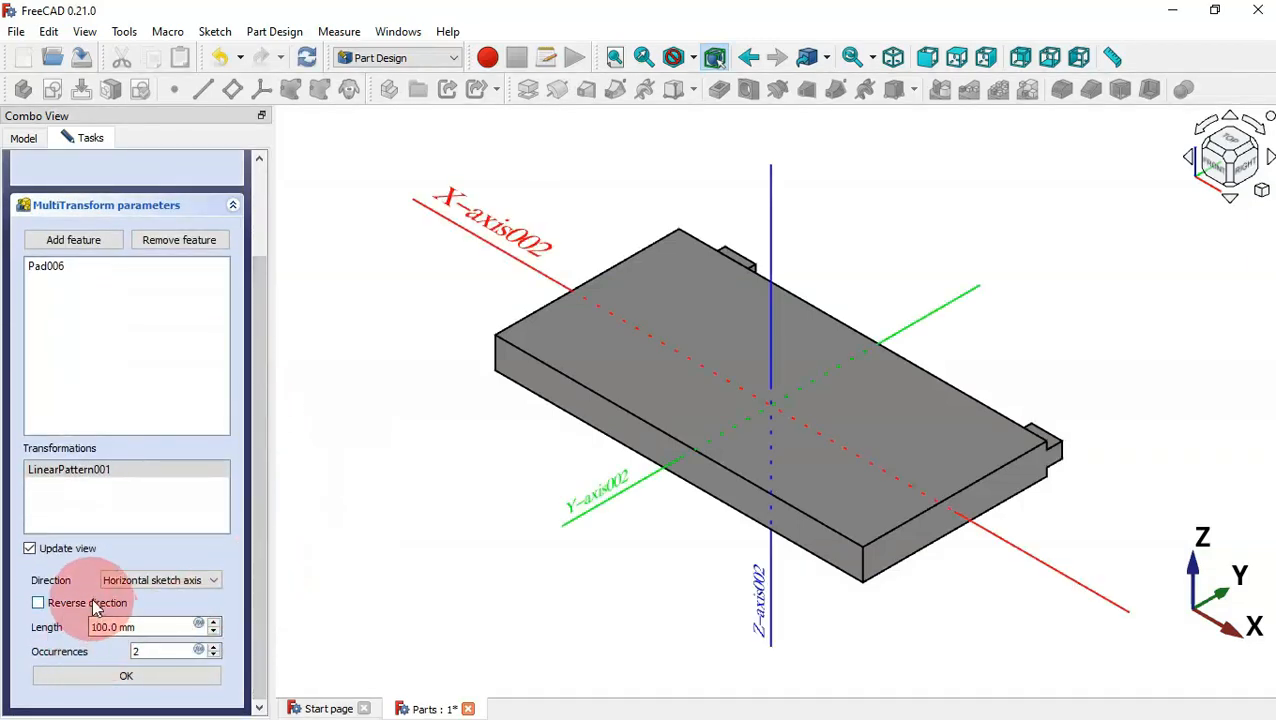
click(172, 581)
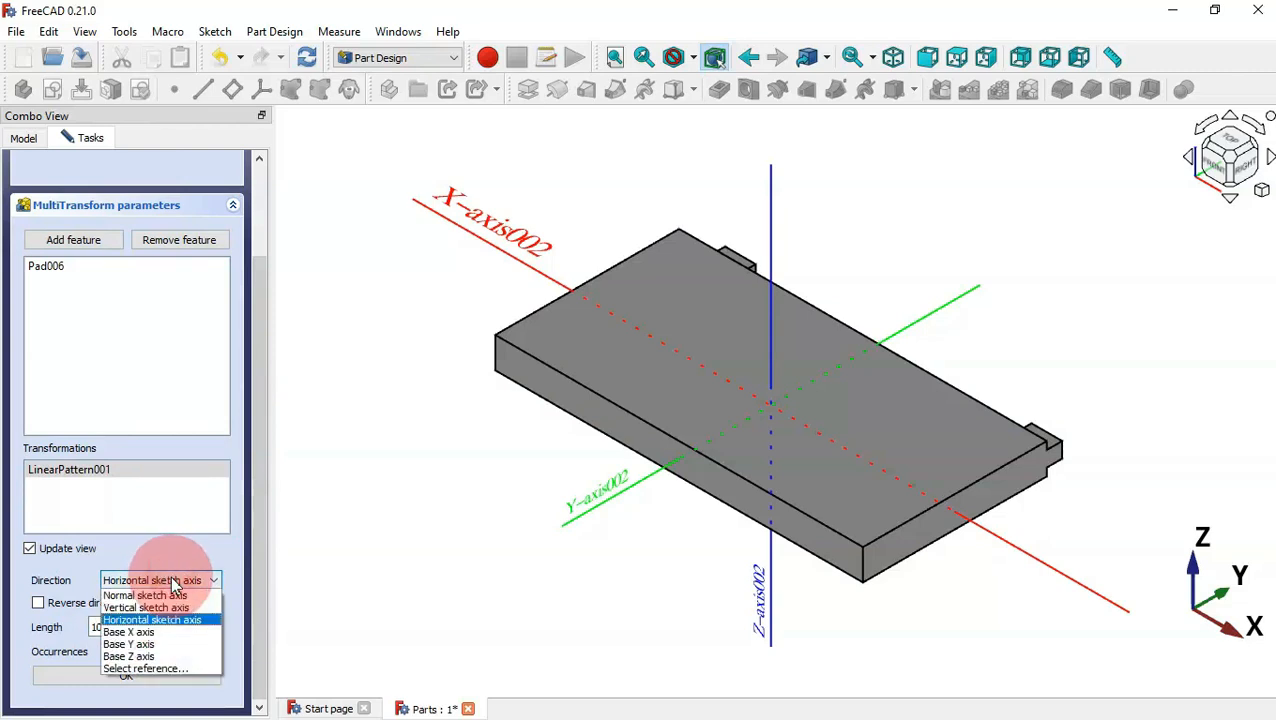
click(155, 633)
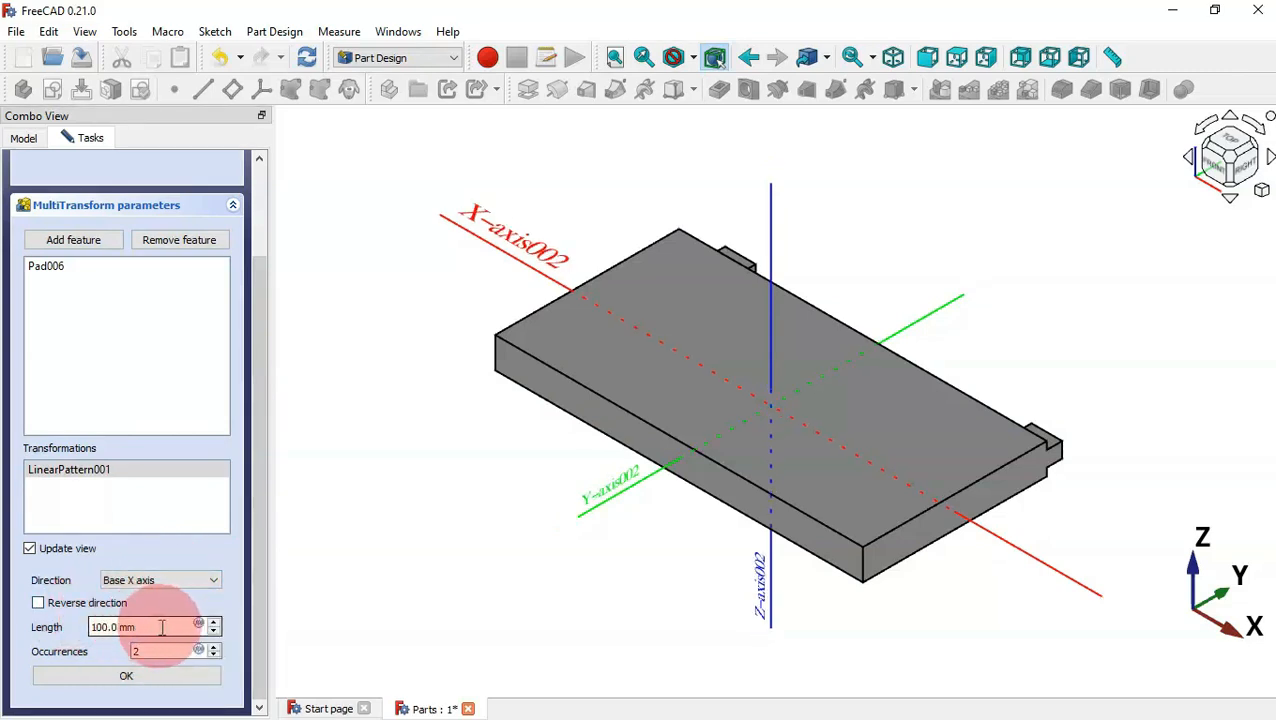
- Set the linear pattern's length to 120-(15*2) mm with 3 occurrences, and accept the pattern
triple_click(130, 627)
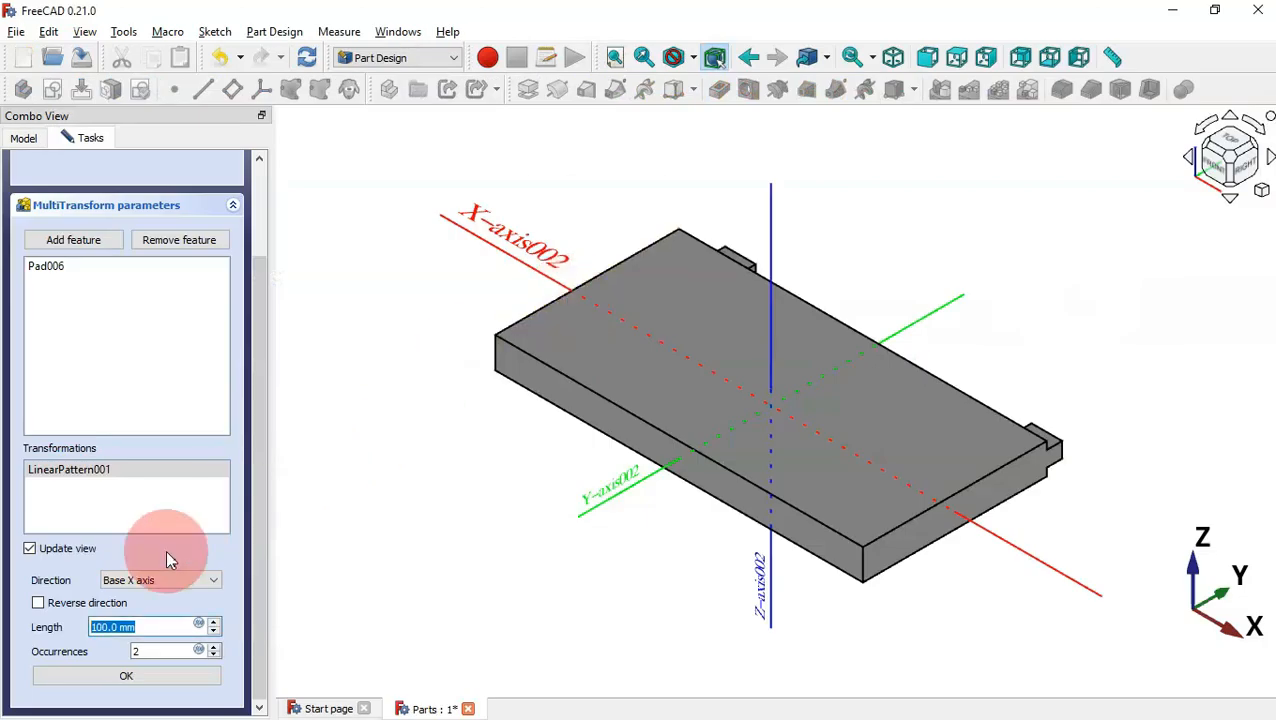
text(120()
text(-(1)
text(5*2))
click(171, 651)
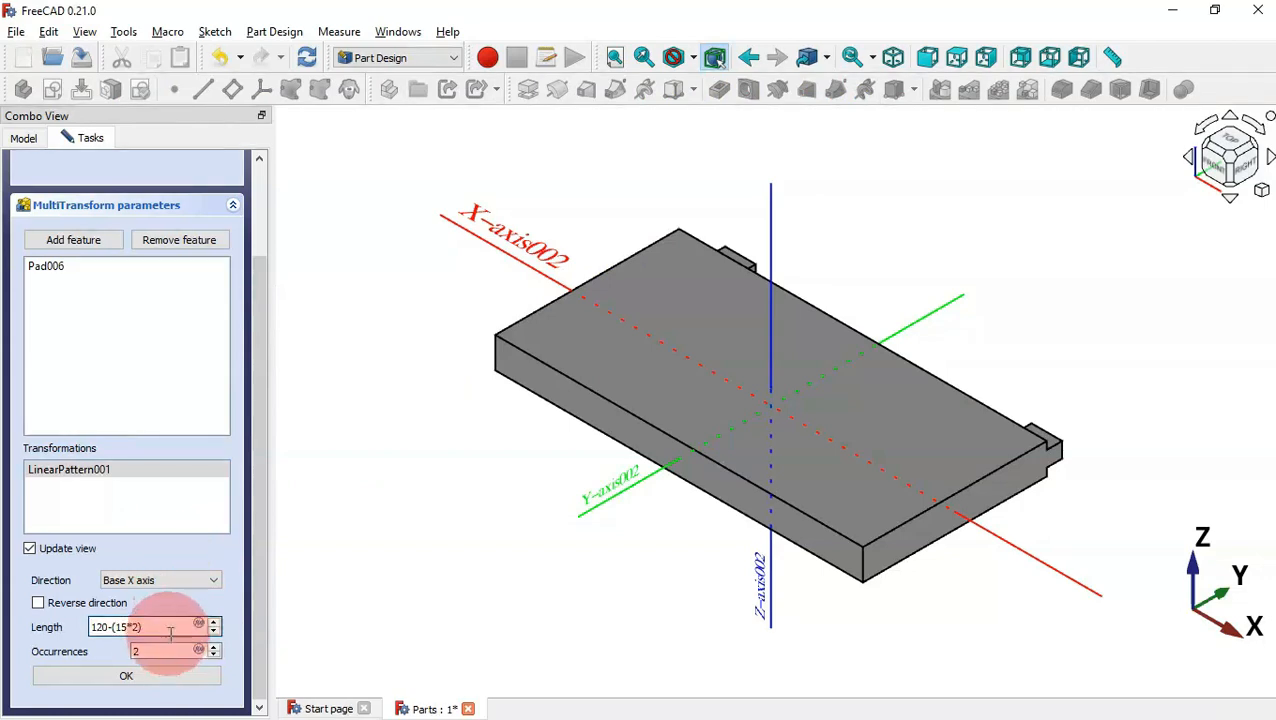
drag(171, 651, 63, 645)
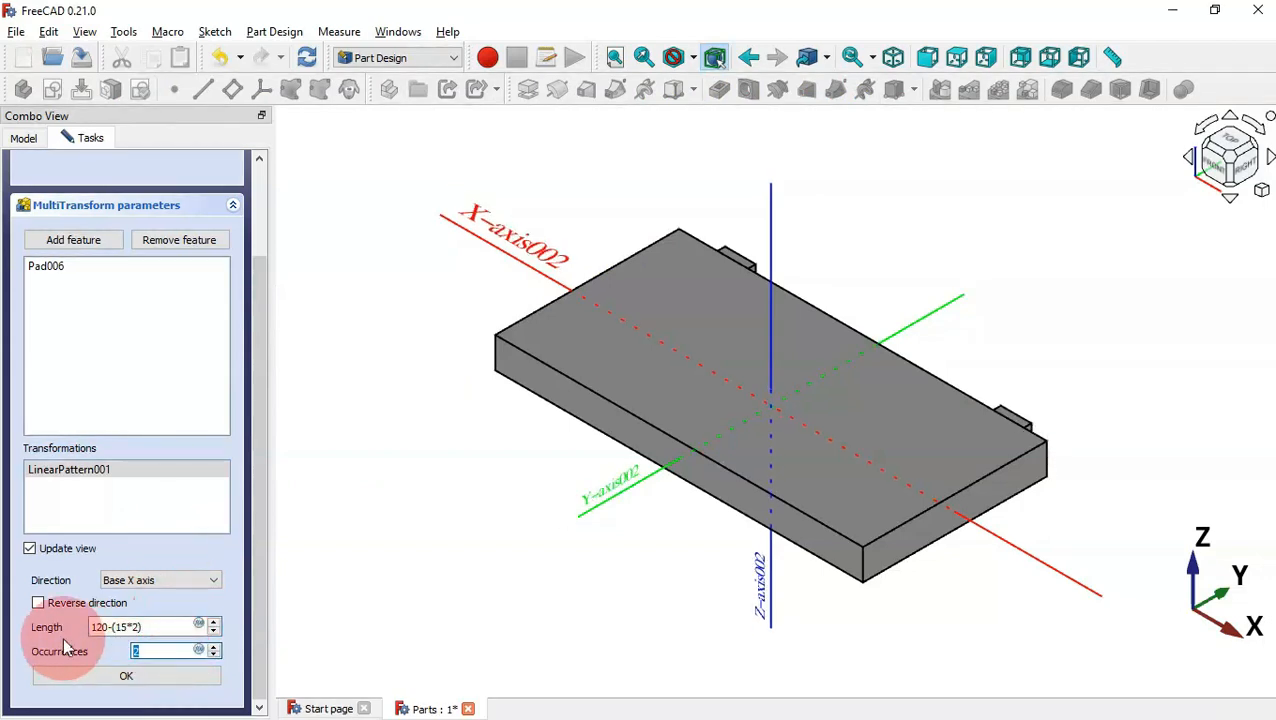
text(3)
click(545, 539)
click(875, 210)
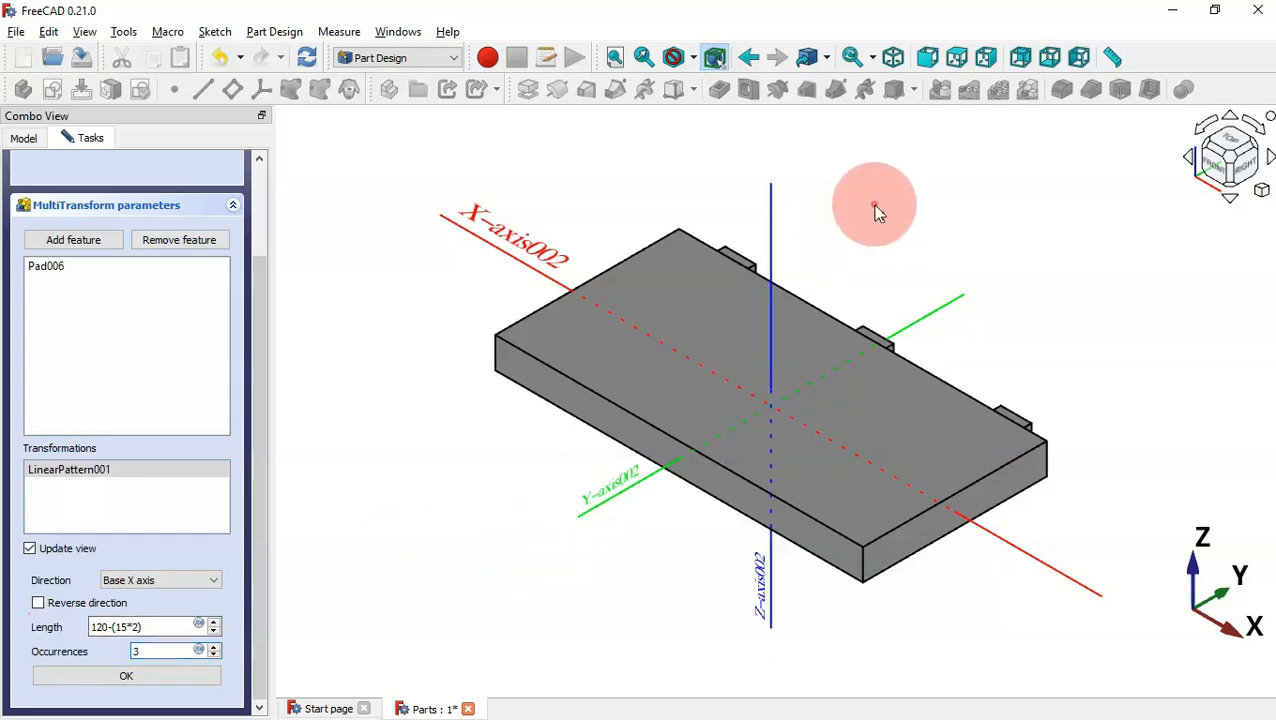
middle_drag(875, 205, 749, 376)
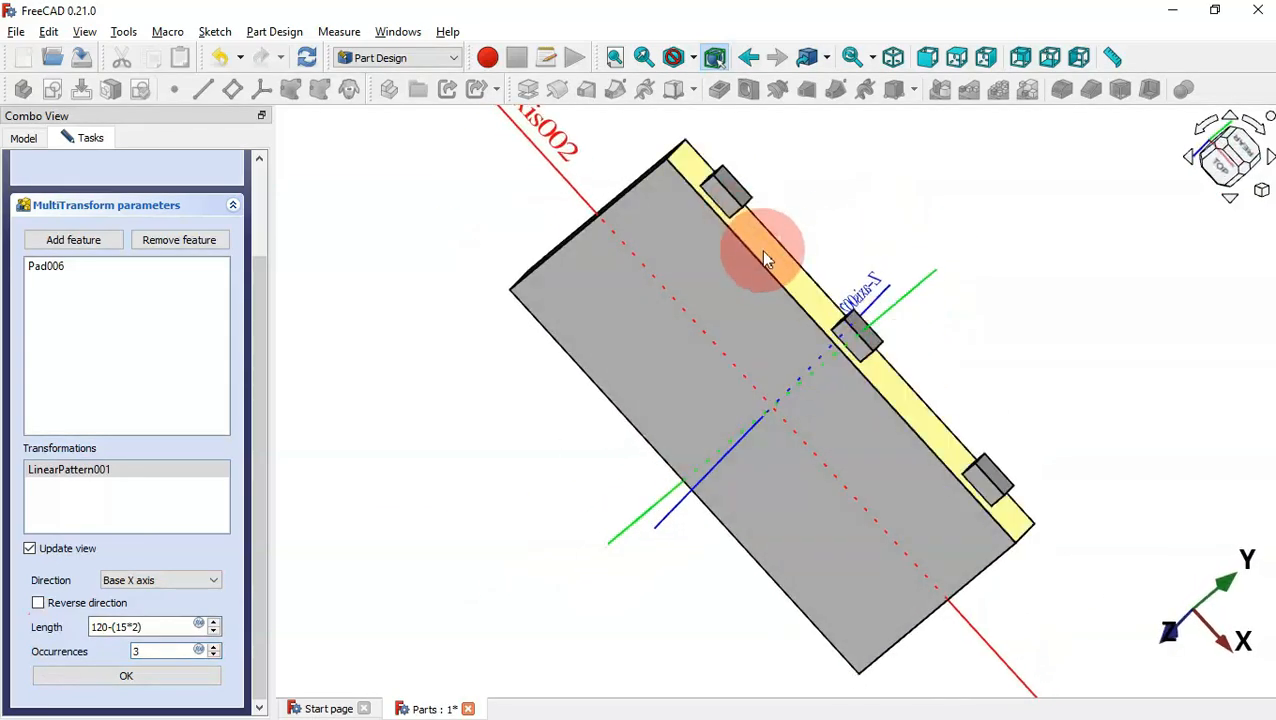
click(125, 675)
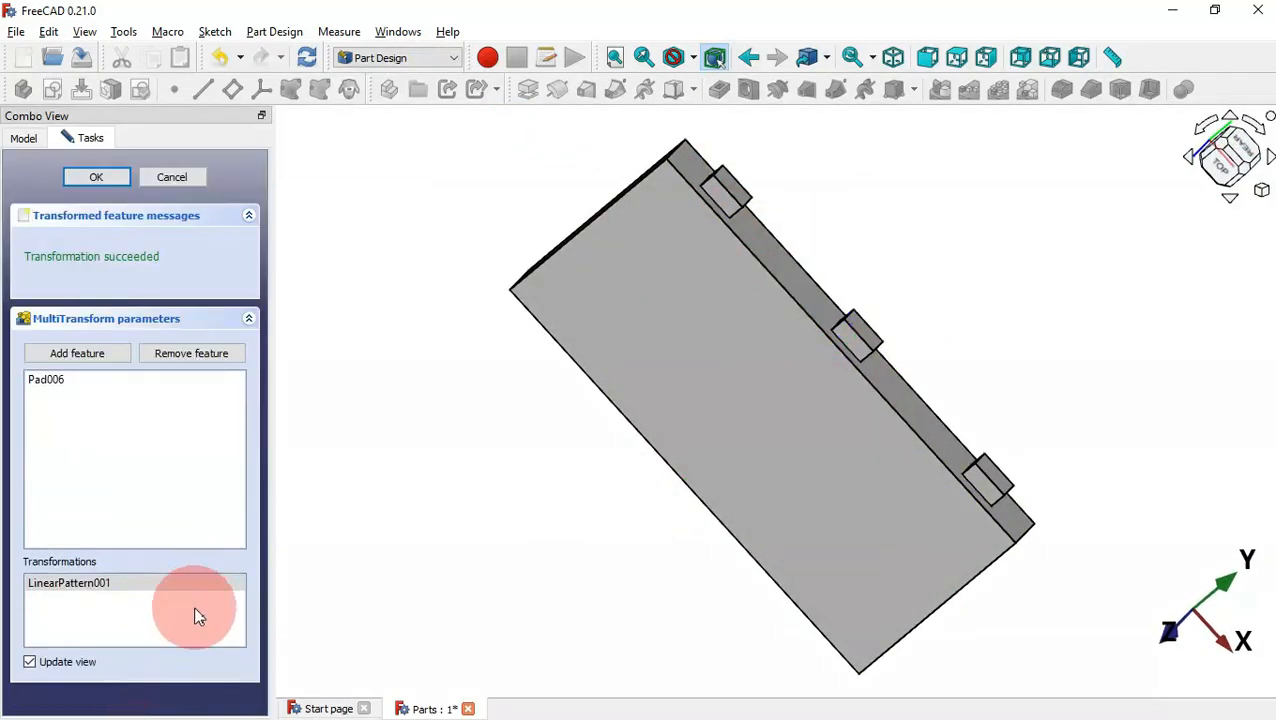
- Add a mirrored transformation of the tab row about the Base XZ plane, finish the MultiTransform and inspect both long sides
right_click(198, 617)
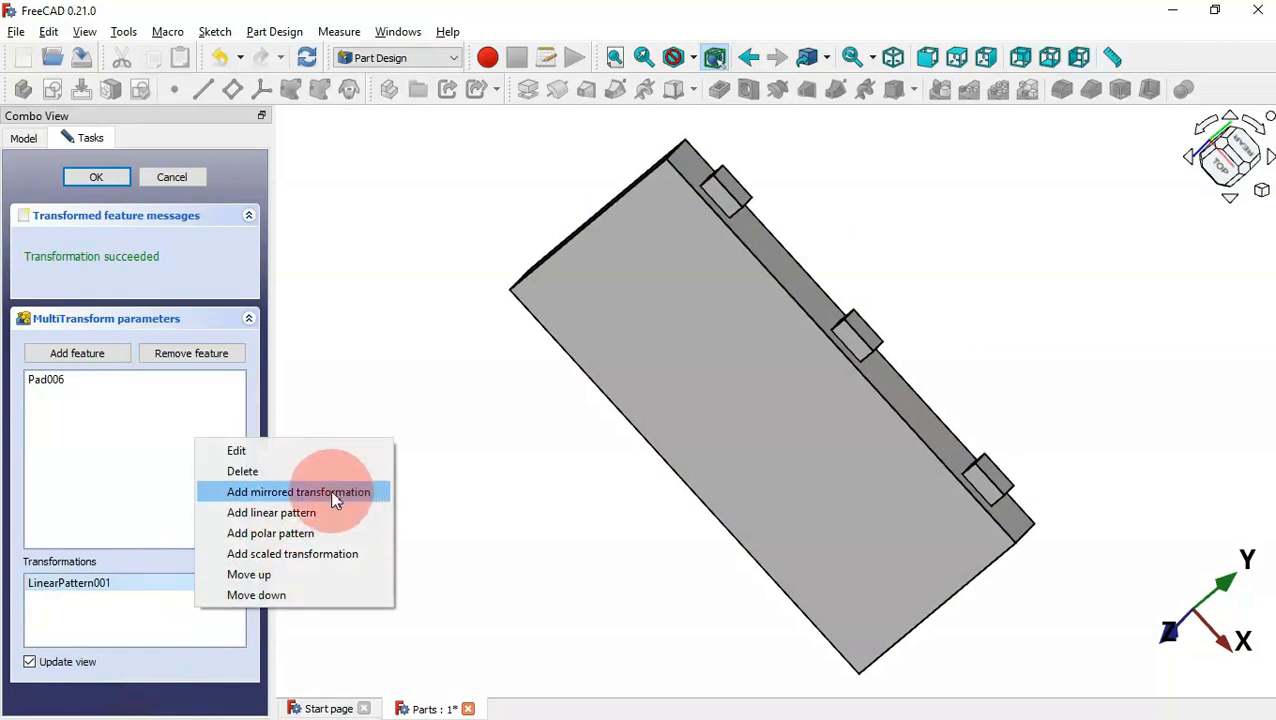
click(354, 492)
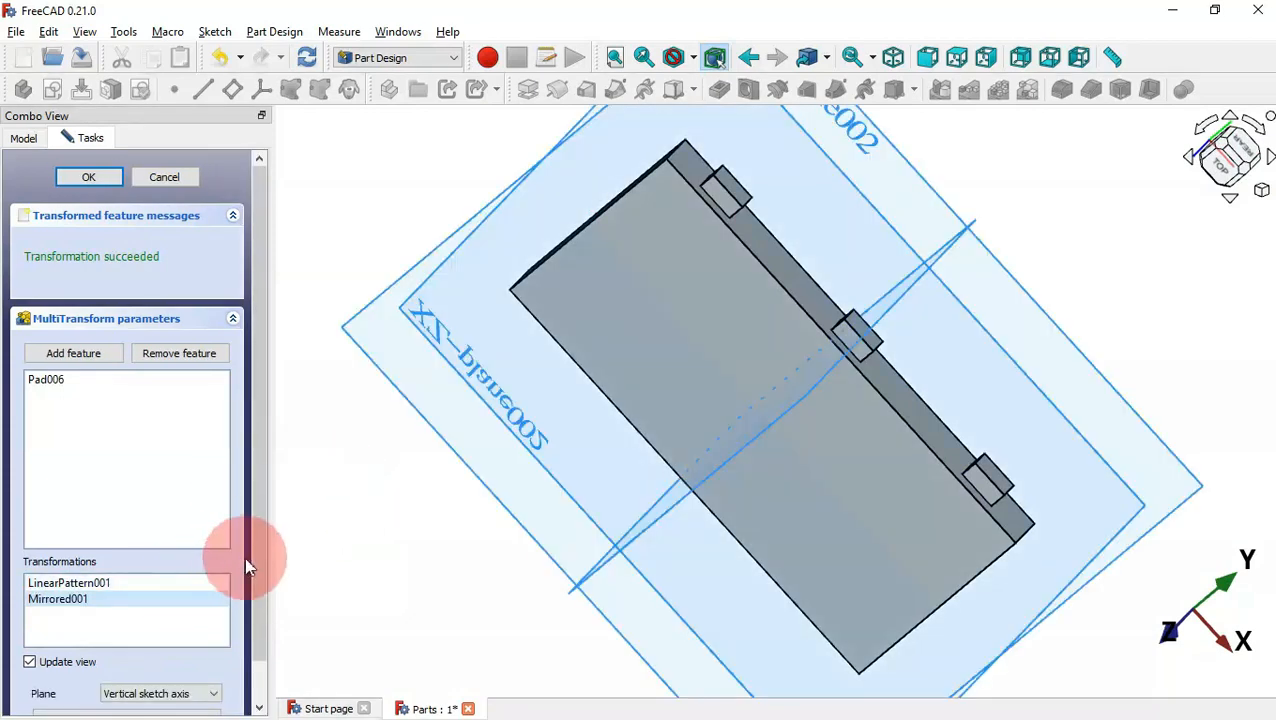
drag(268, 552, 265, 655)
key(0)
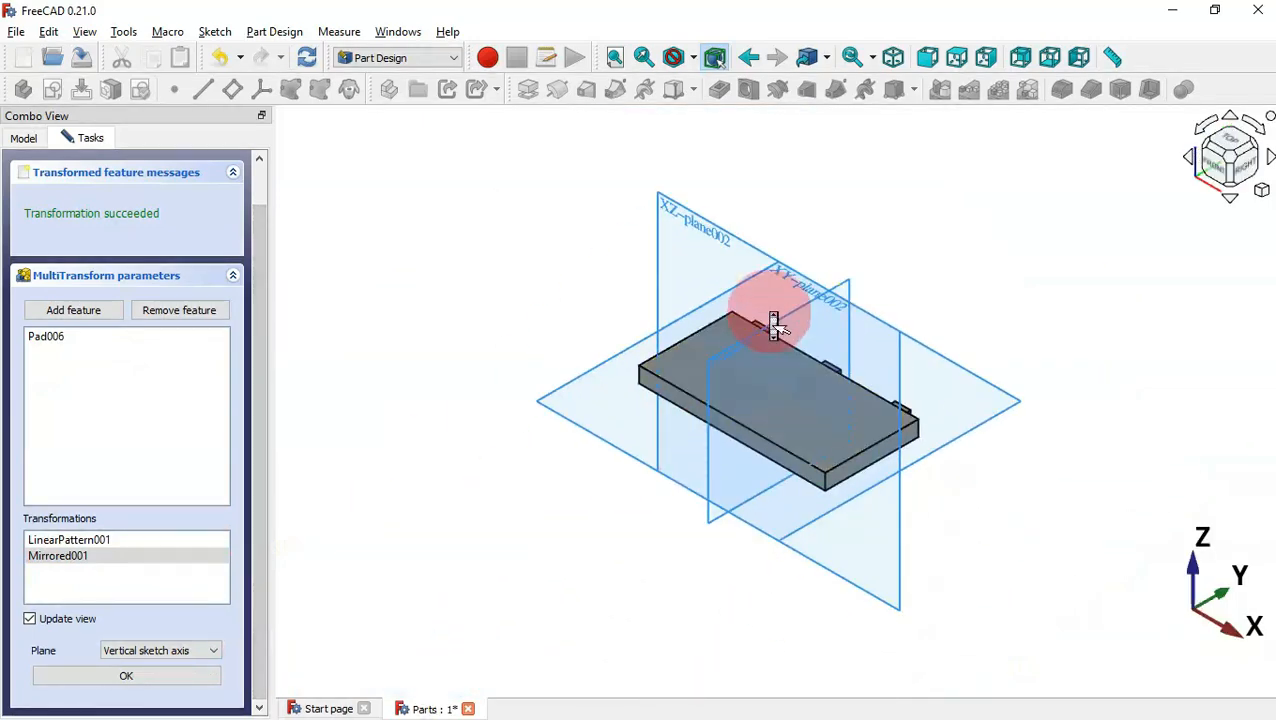
scroll(773, 325, up, 2)
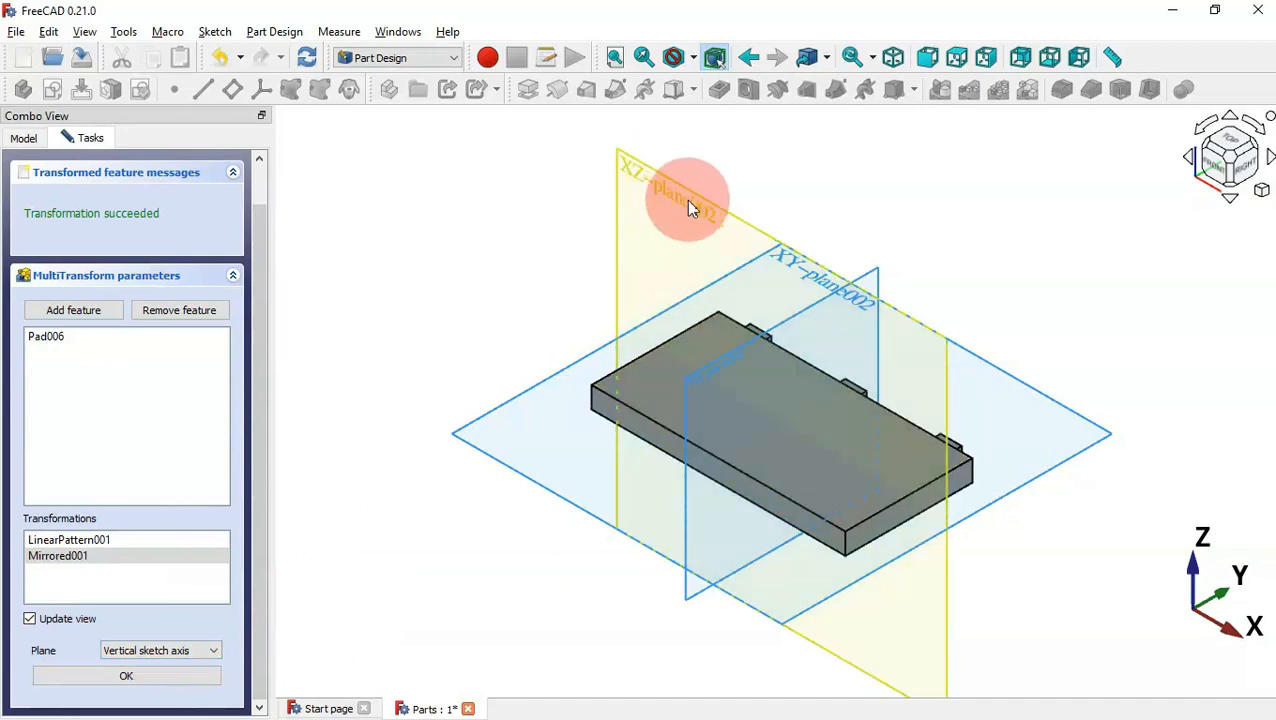
click(168, 651)
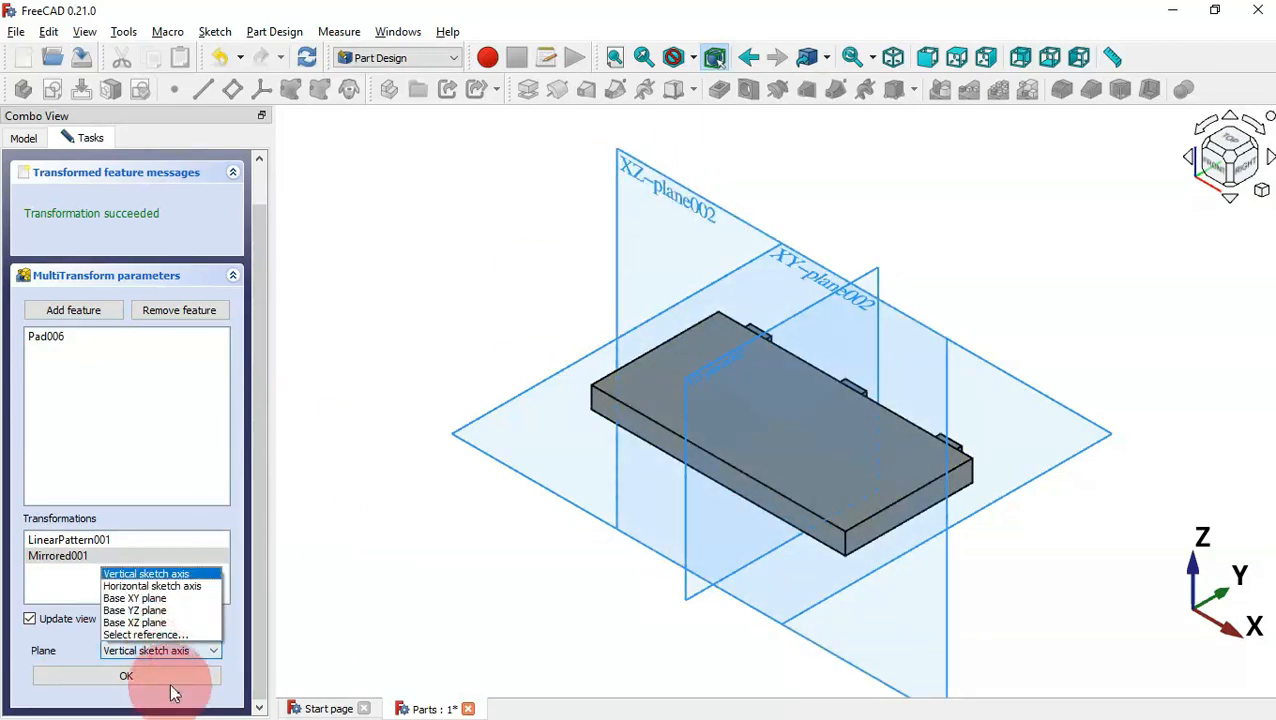
click(160, 623)
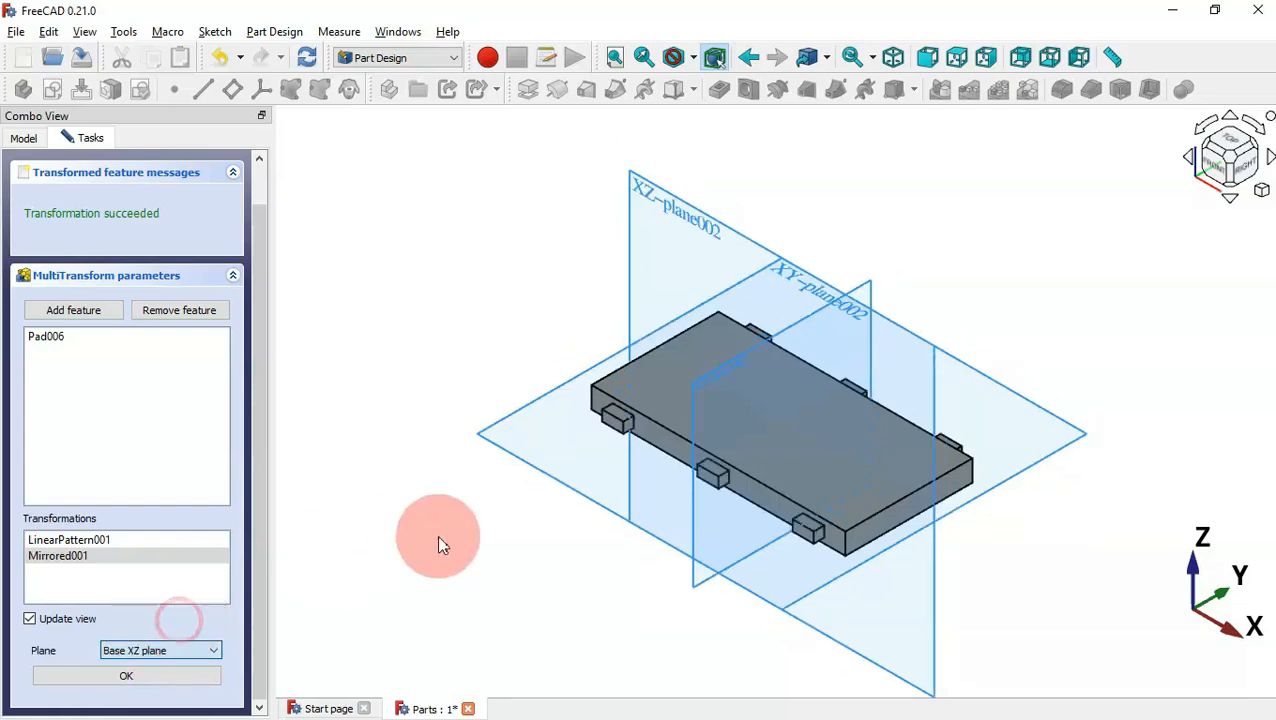
click(151, 668)
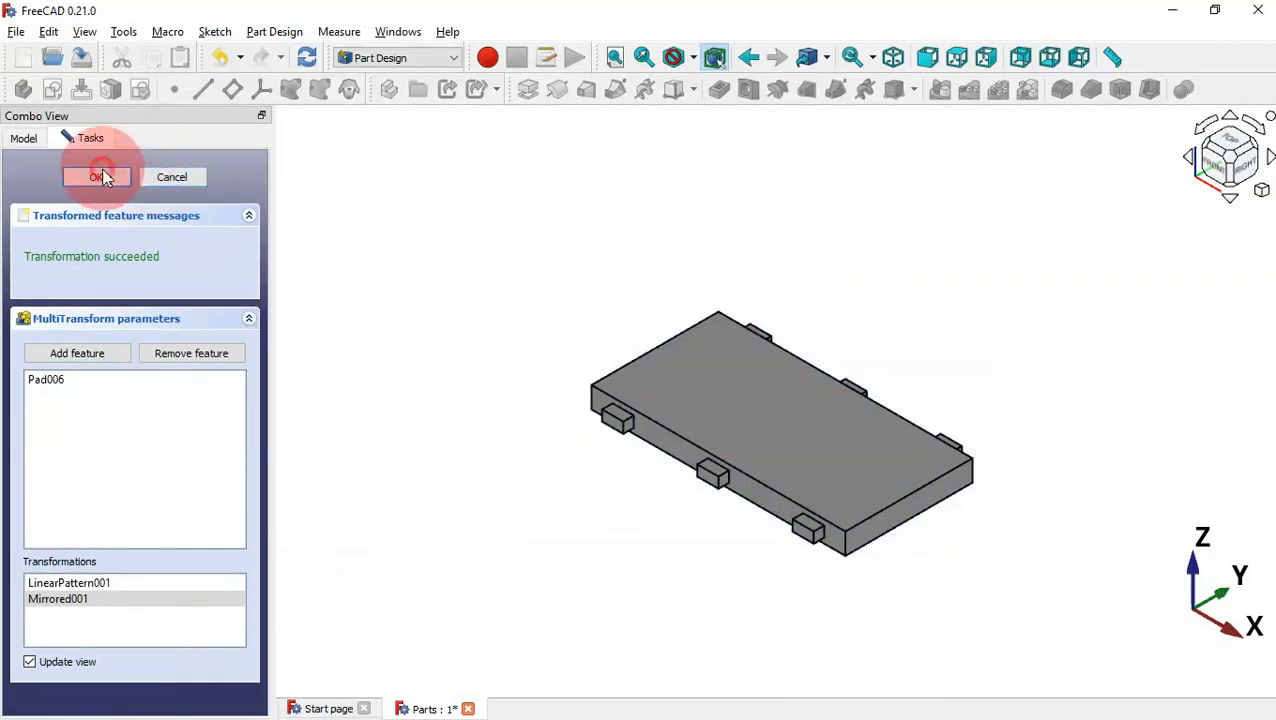
click(104, 177)
drag(781, 302, 808, 512)
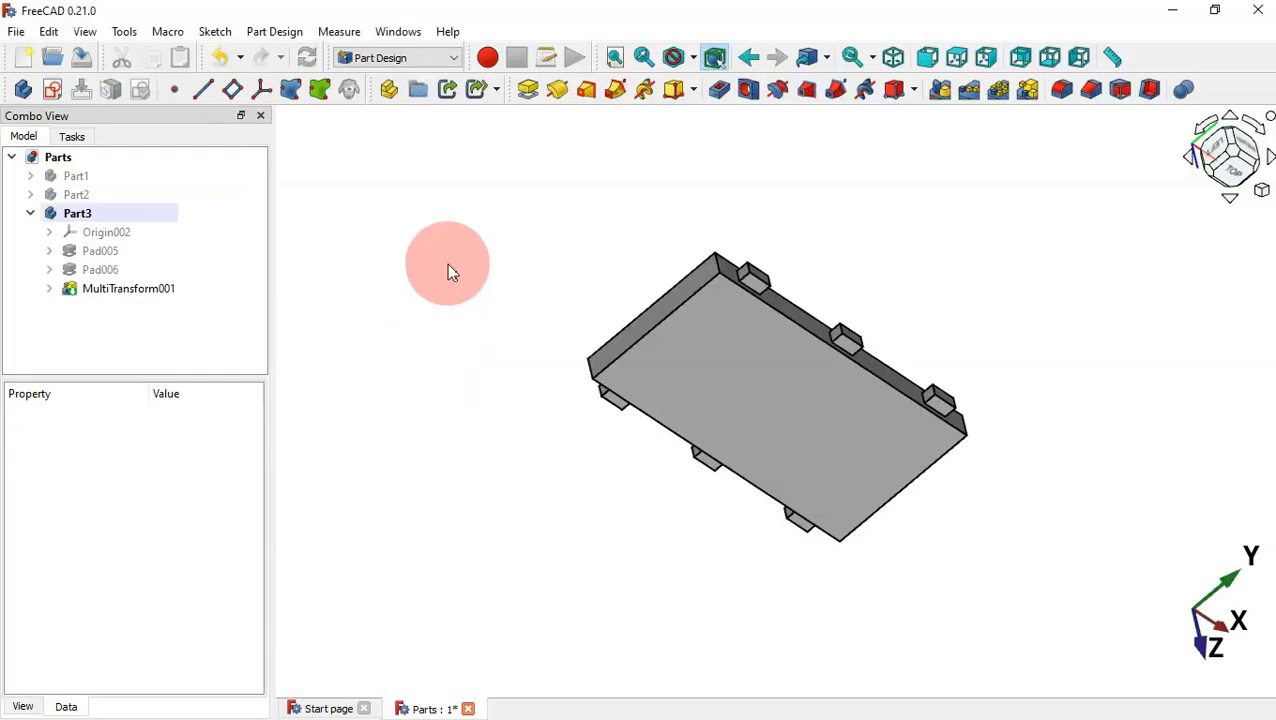
key(0)
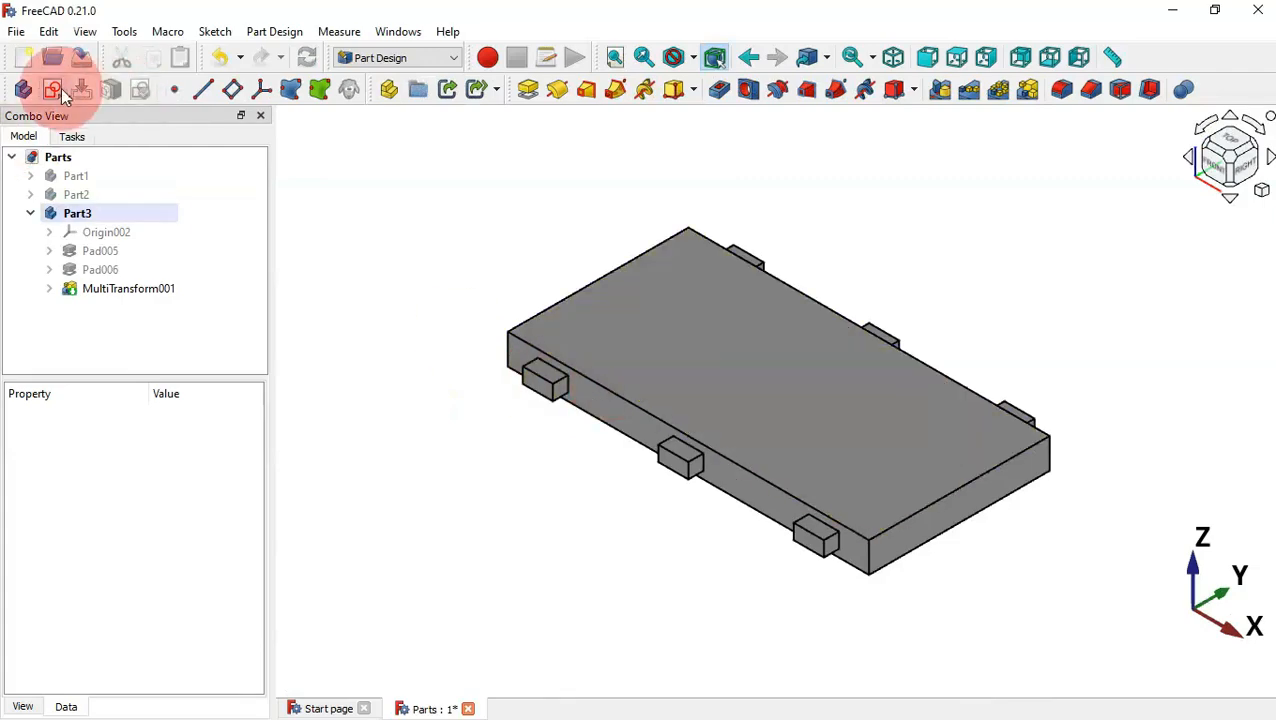
- Create a sketch on Part3's XY plane with section view on, and link the plate's short edge at negative X as external geometry
click(61, 88)
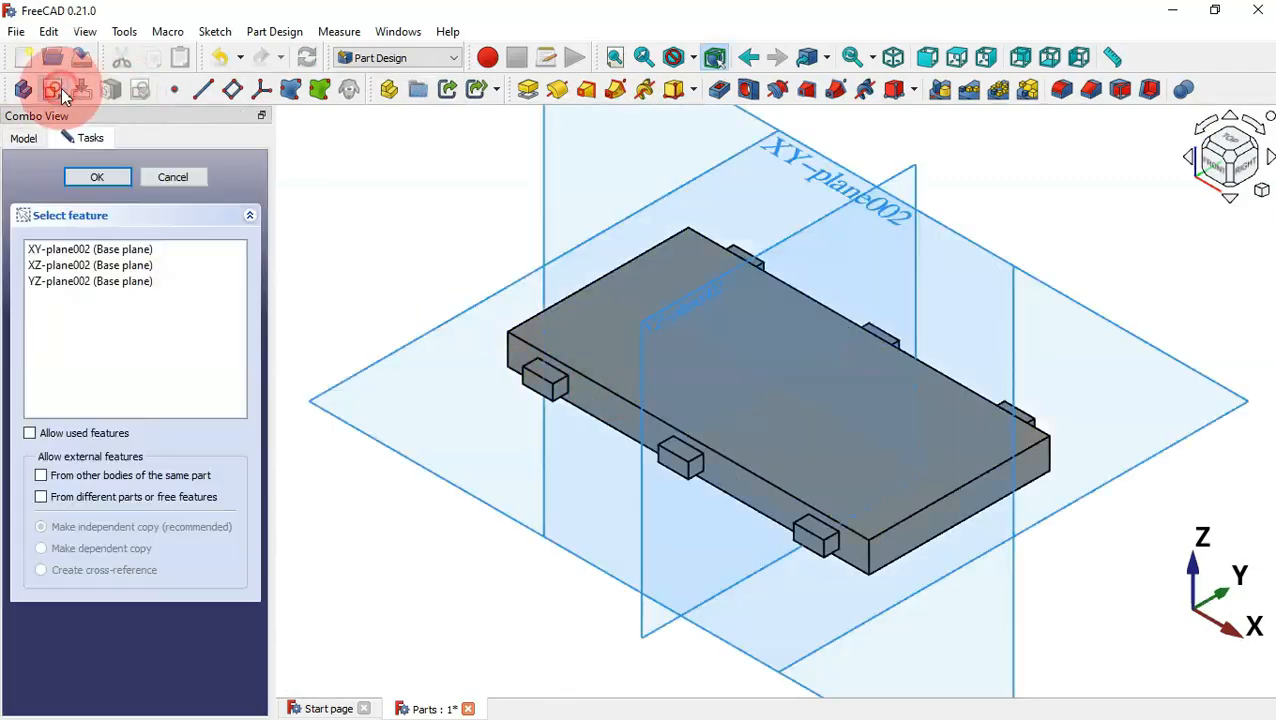
click(789, 150)
scroll(515, 345, up, 1)
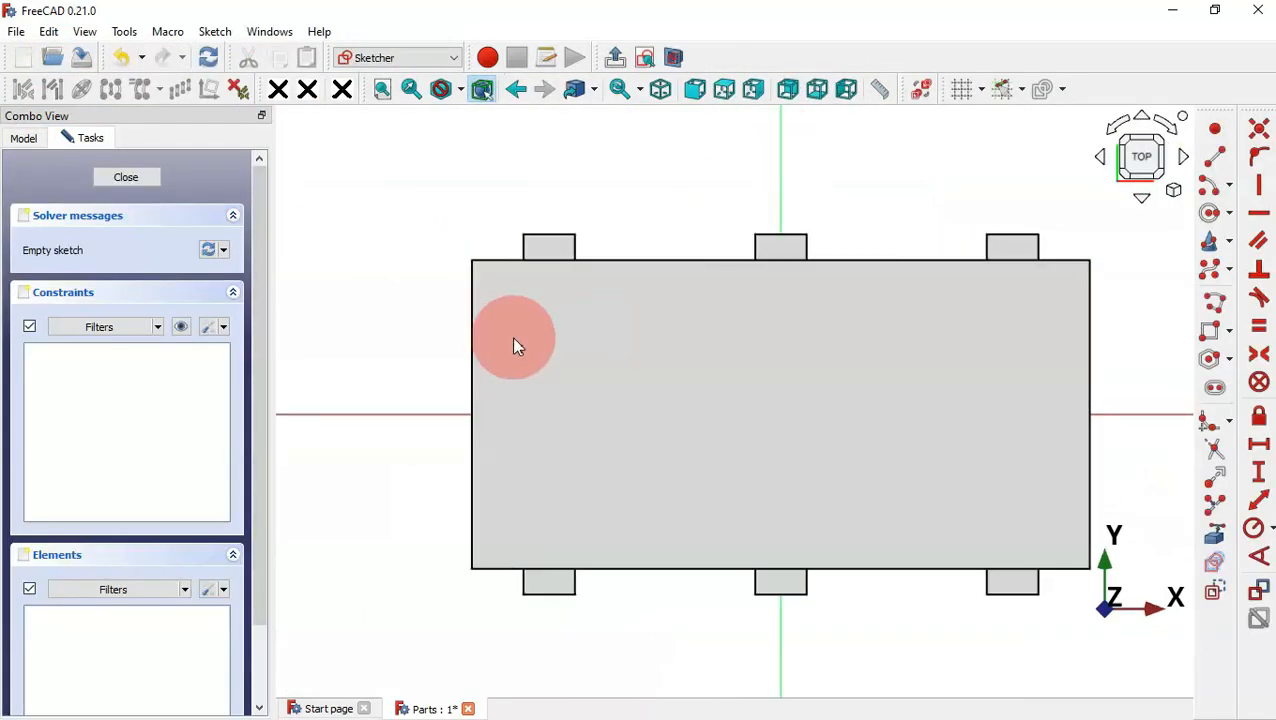
click(676, 60)
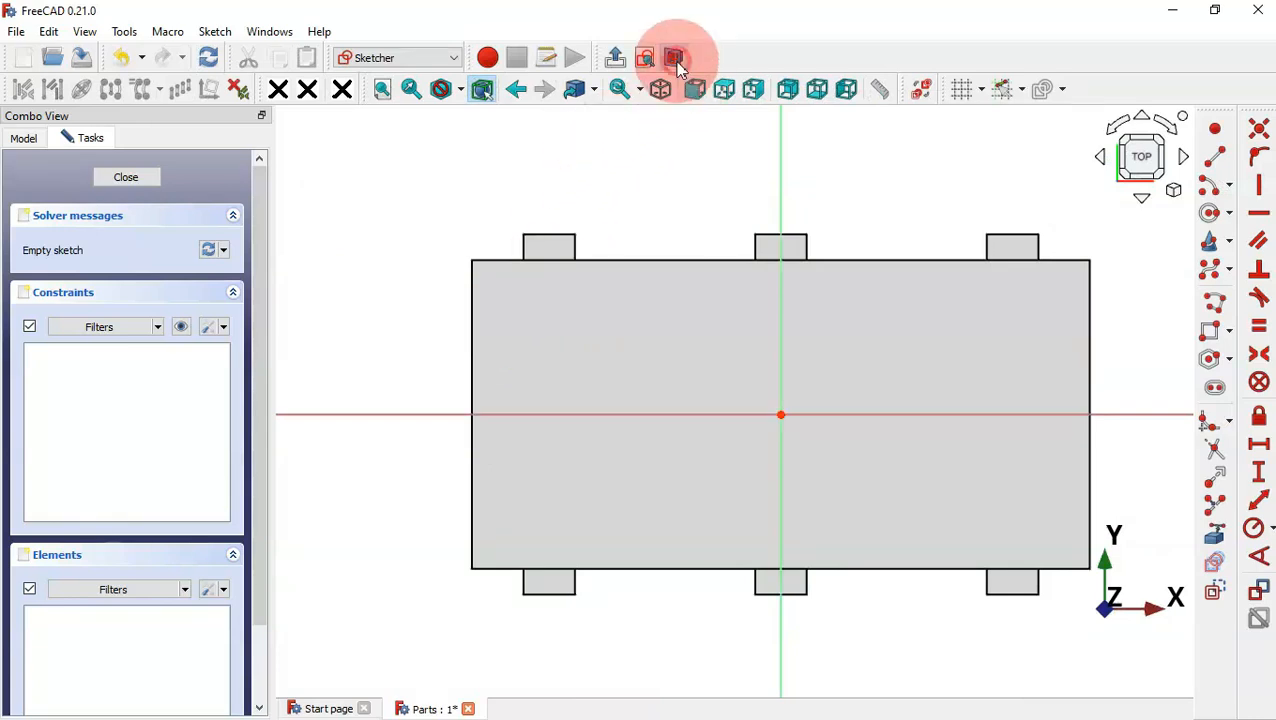
click(1218, 533)
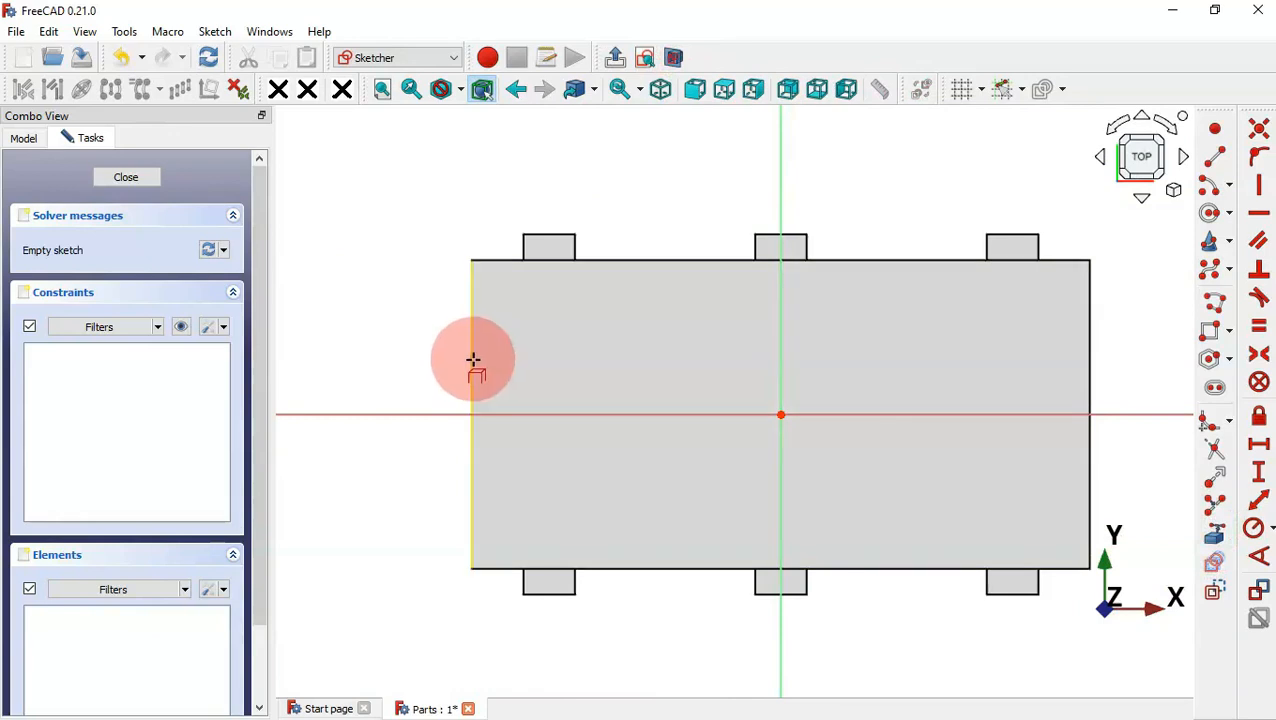
click(472, 358)
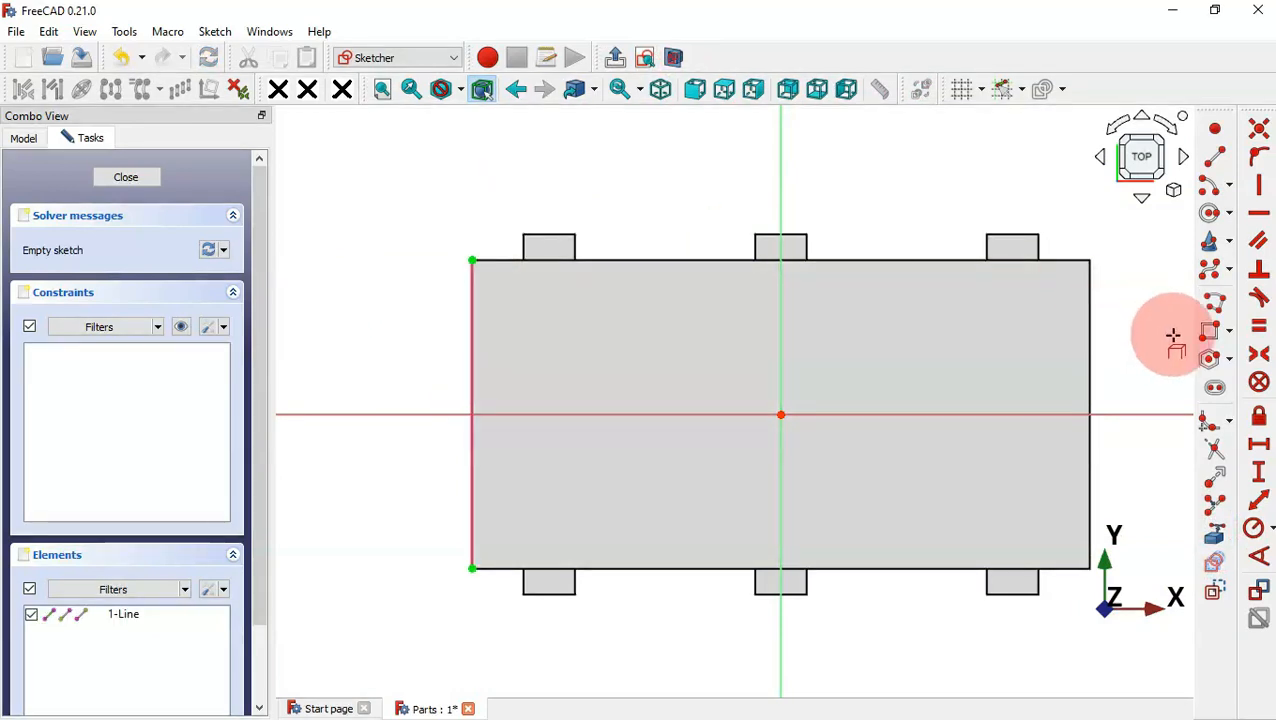
- Sketch two rectangles outward from the linked short edge, one above and one below the X axis, the lower about 9.9 by 16.6 mm
click(1214, 331)
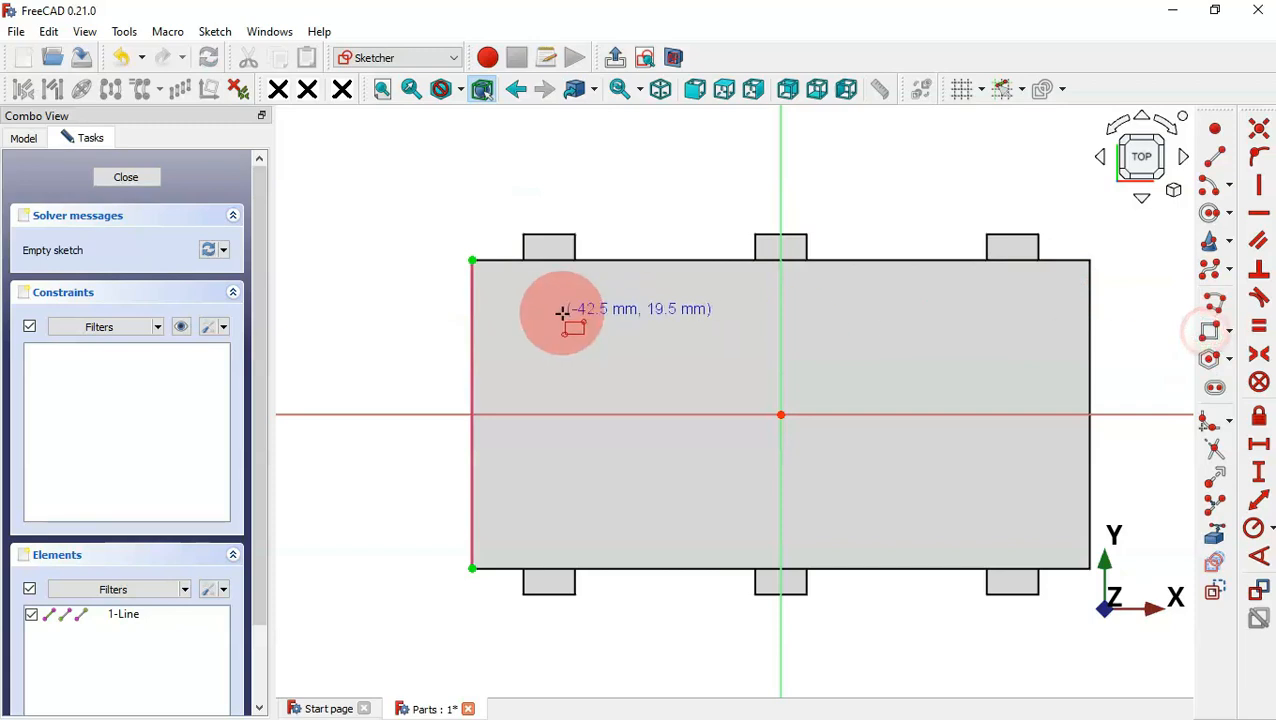
click(476, 318)
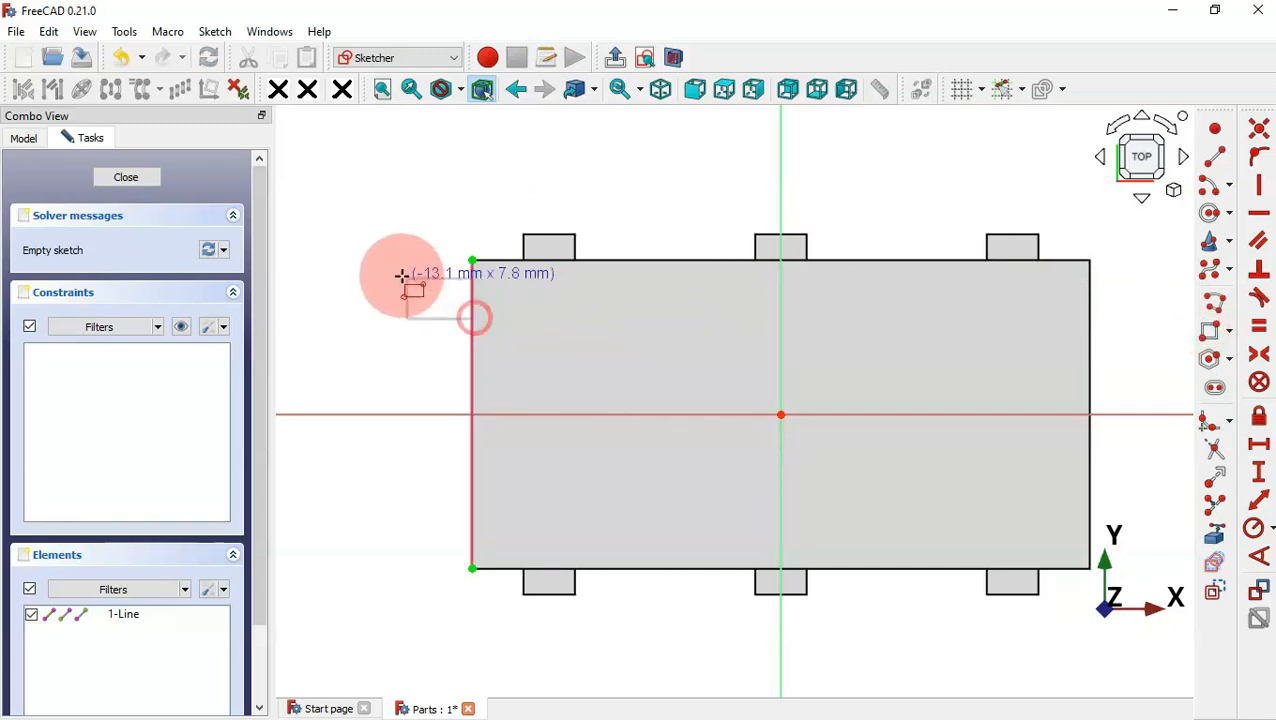
click(415, 386)
click(421, 444)
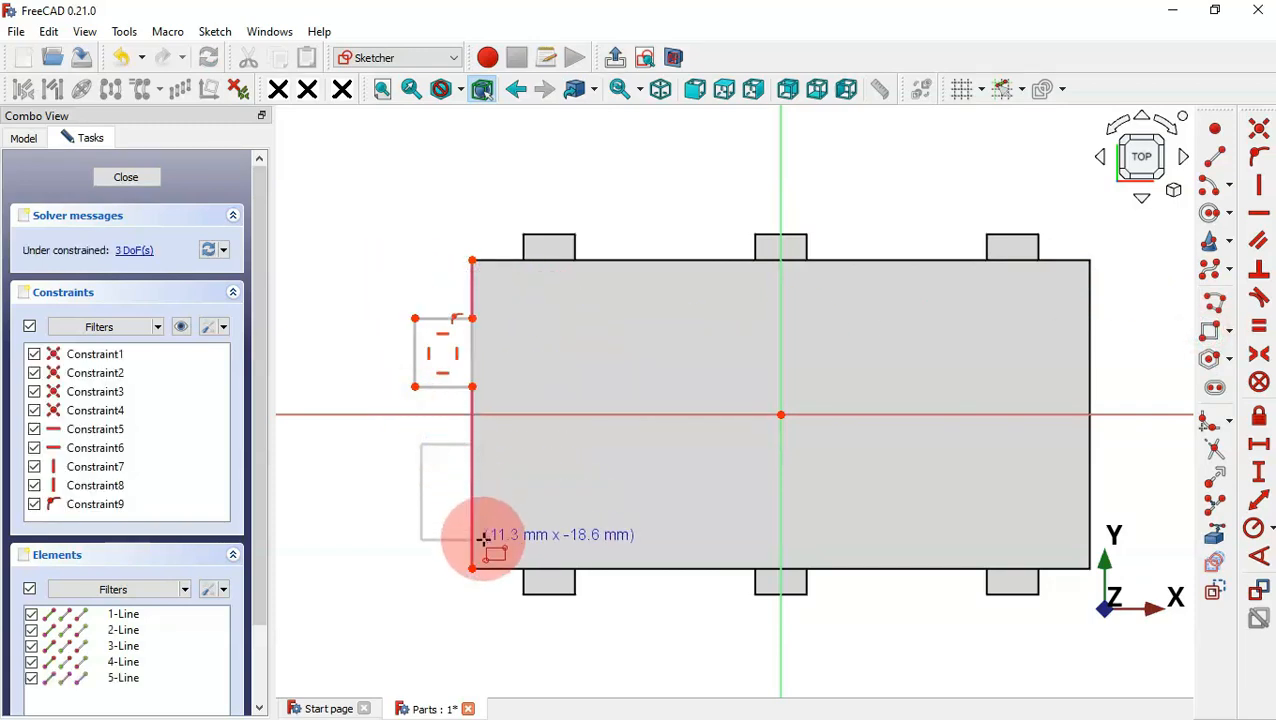
click(470, 527)
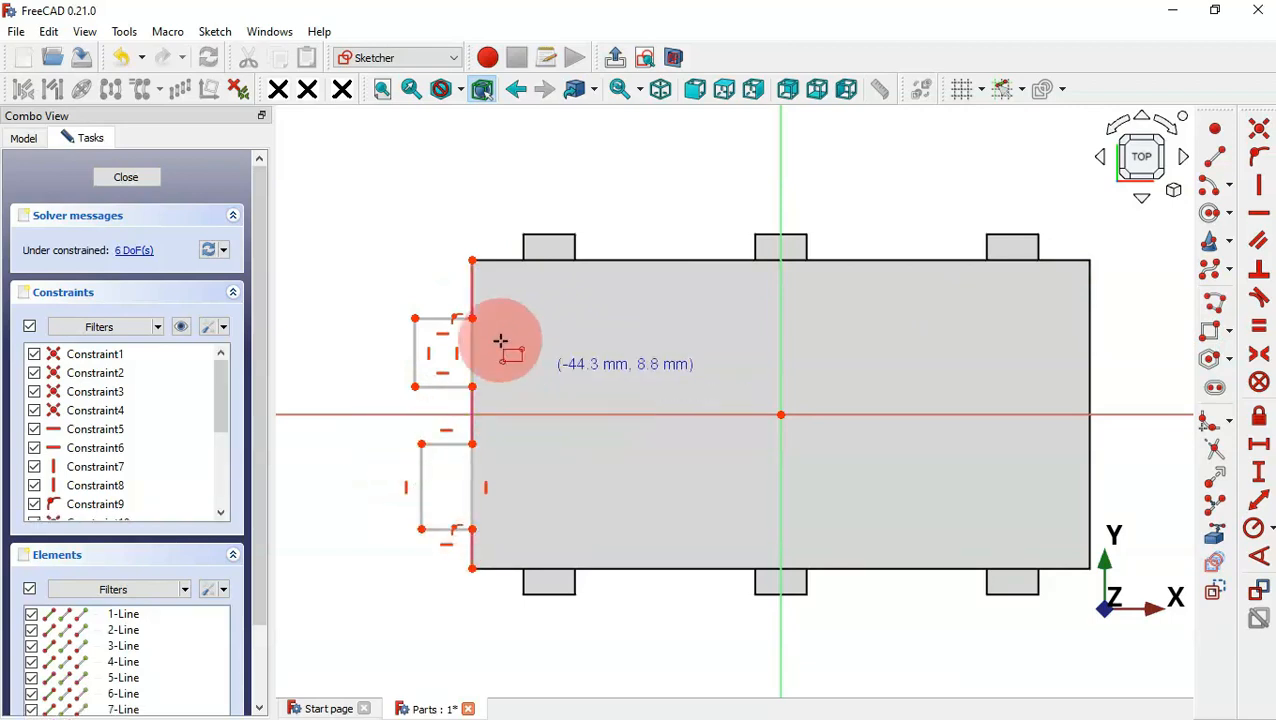
- Dimension the lower rectangle to 5 mm wide and 10 mm high
scroll(457, 317, up, 1)
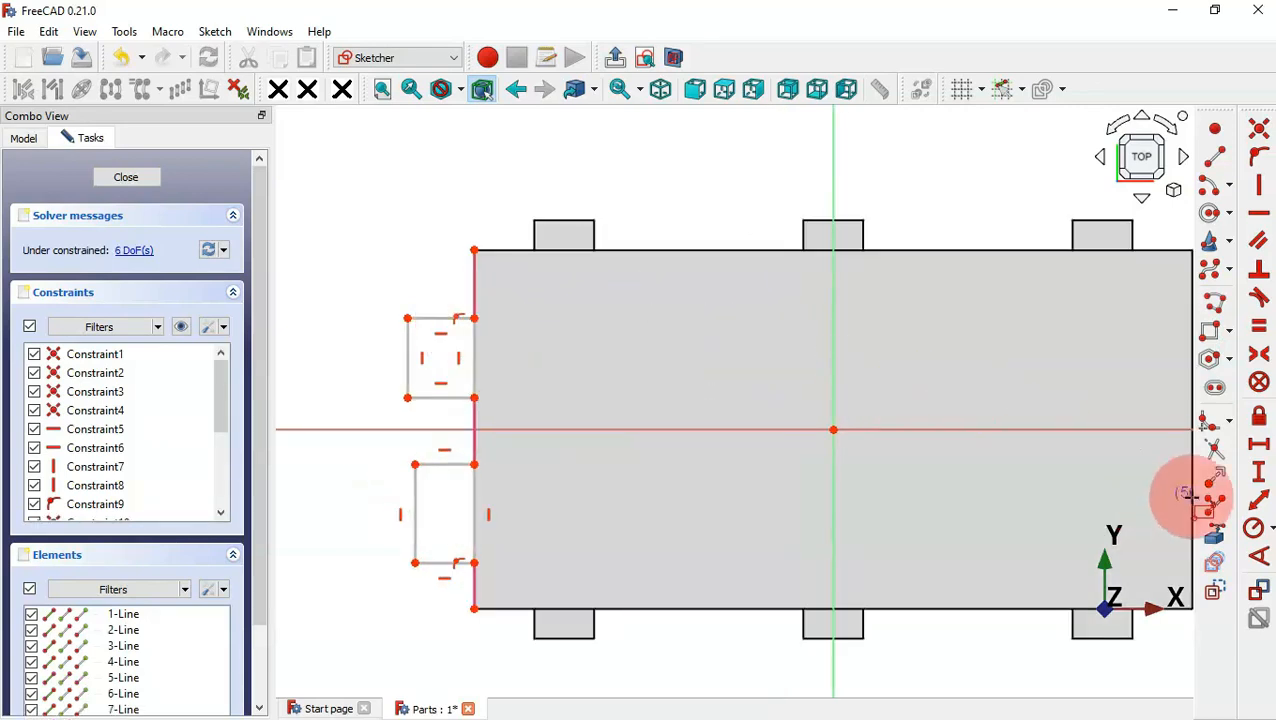
click(1260, 503)
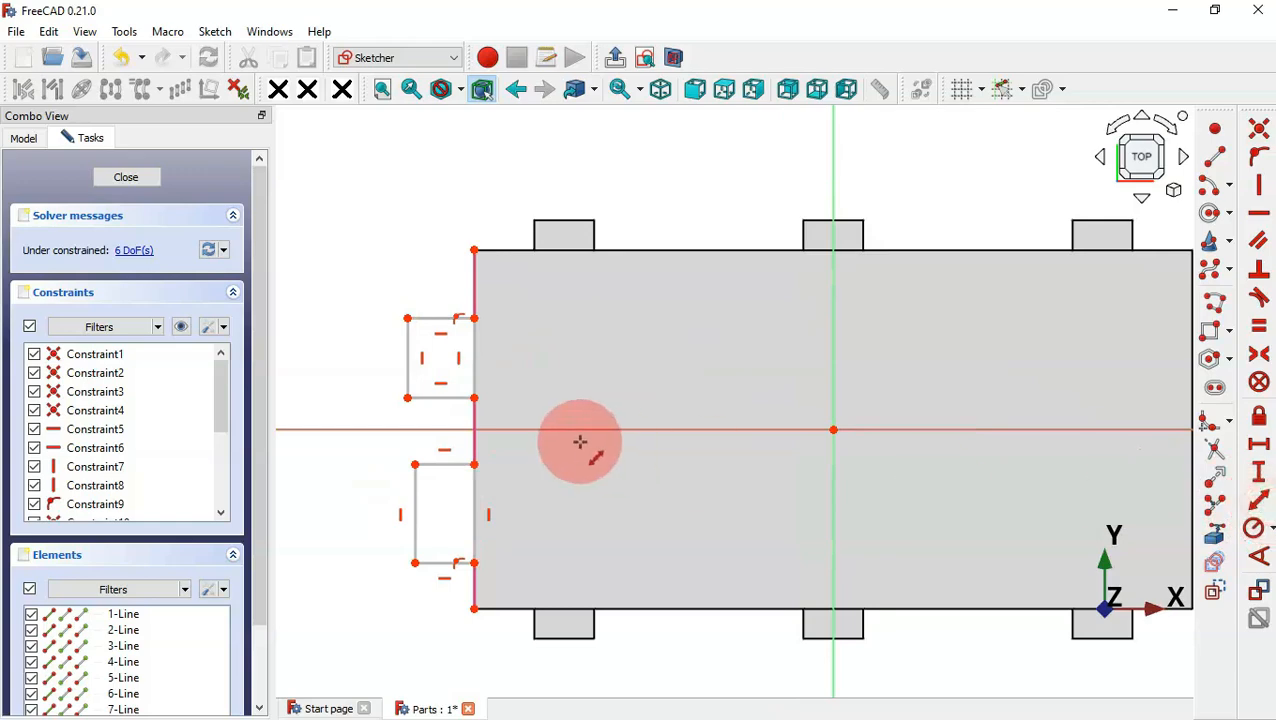
click(440, 466)
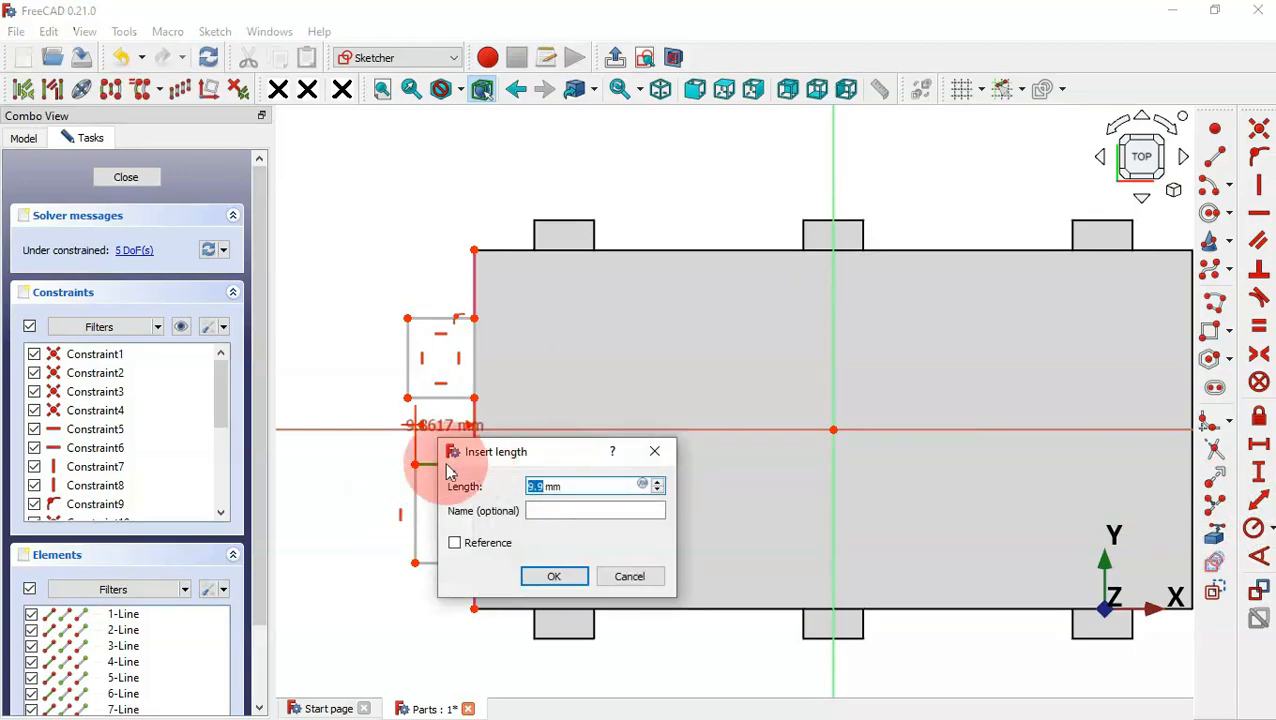
text(10)
key(Return)
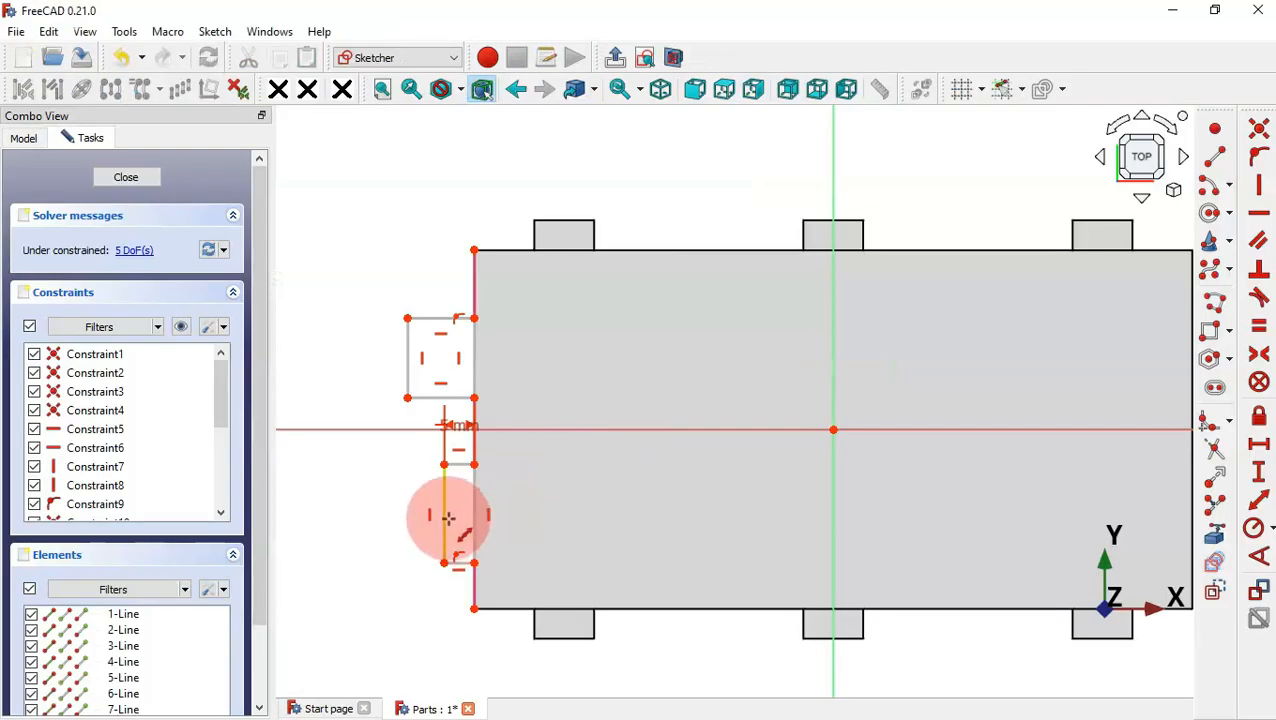
click(445, 515)
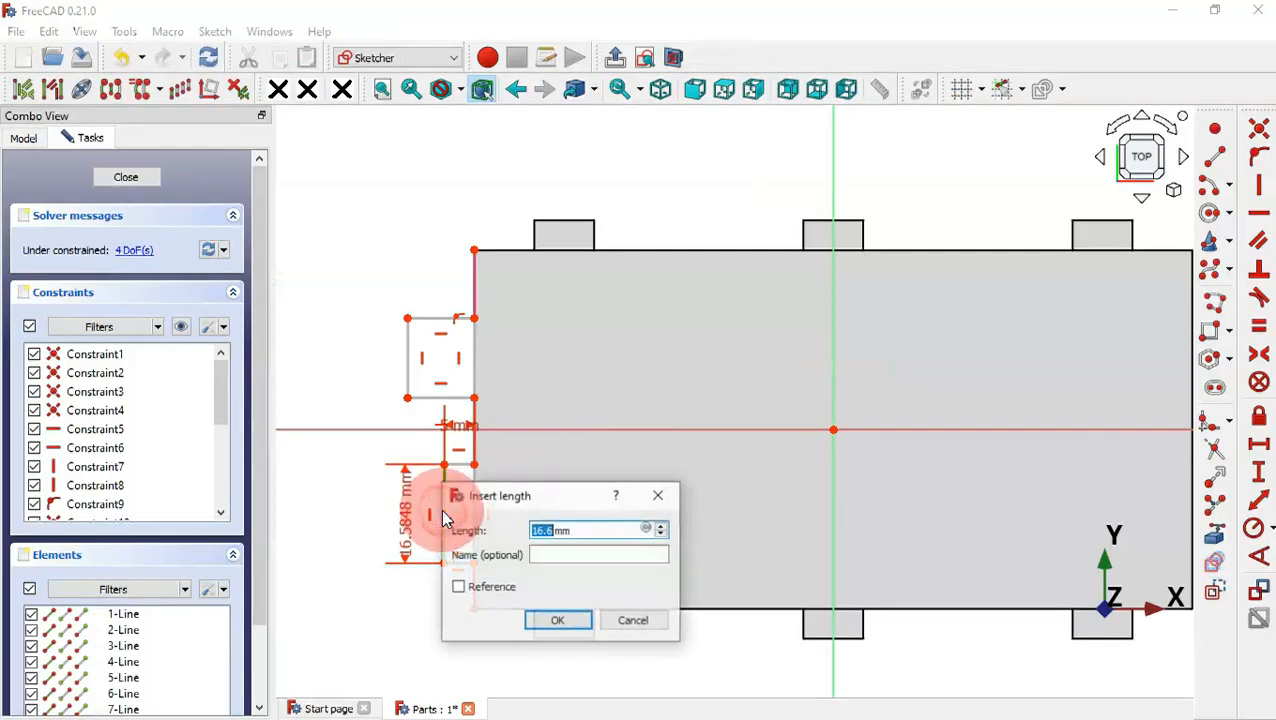
text(10)
key(Return)
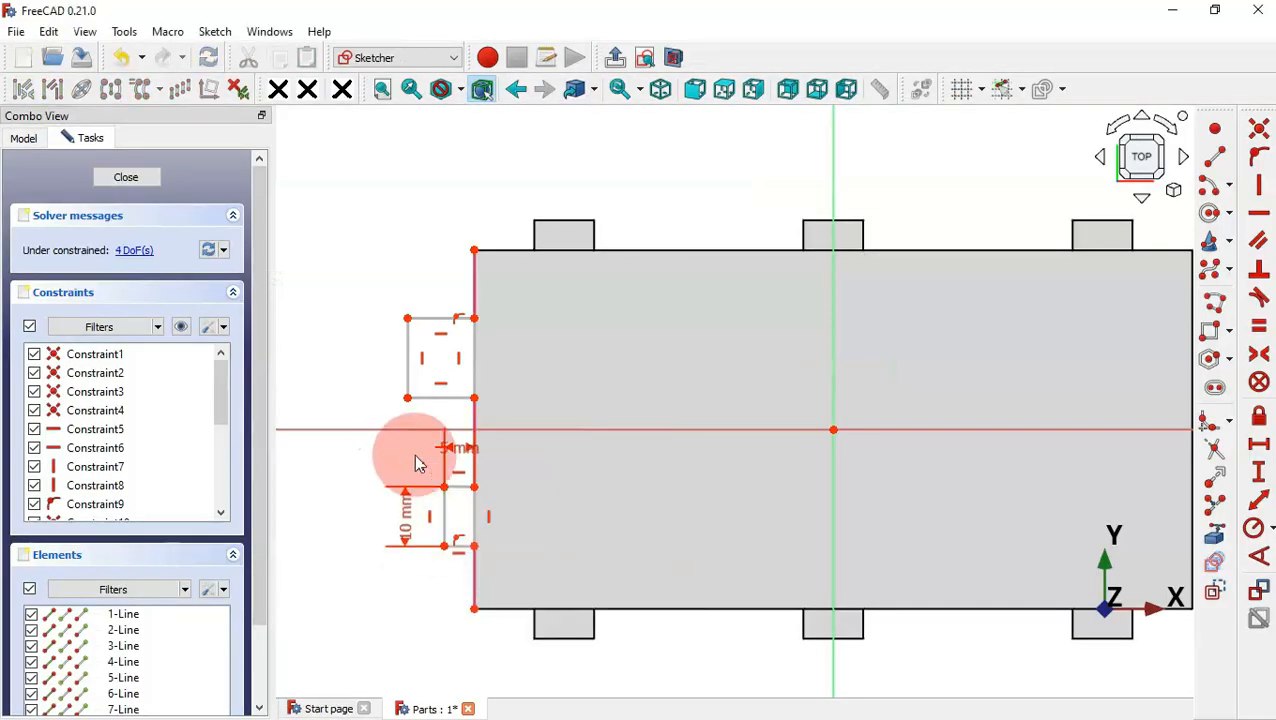
- Constrain the upper rectangle's width and height equal to those of the lower rectangle
scroll(418, 460, up, 1)
click(1259, 326)
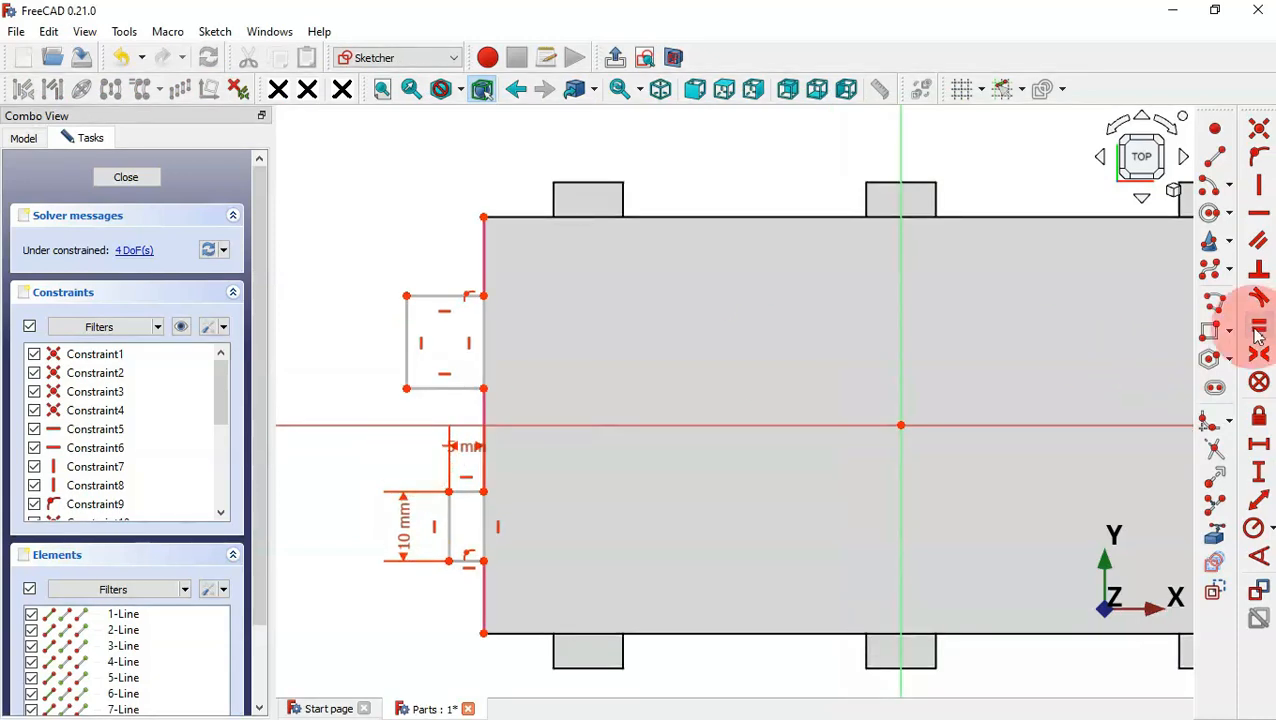
click(465, 497)
click(465, 491)
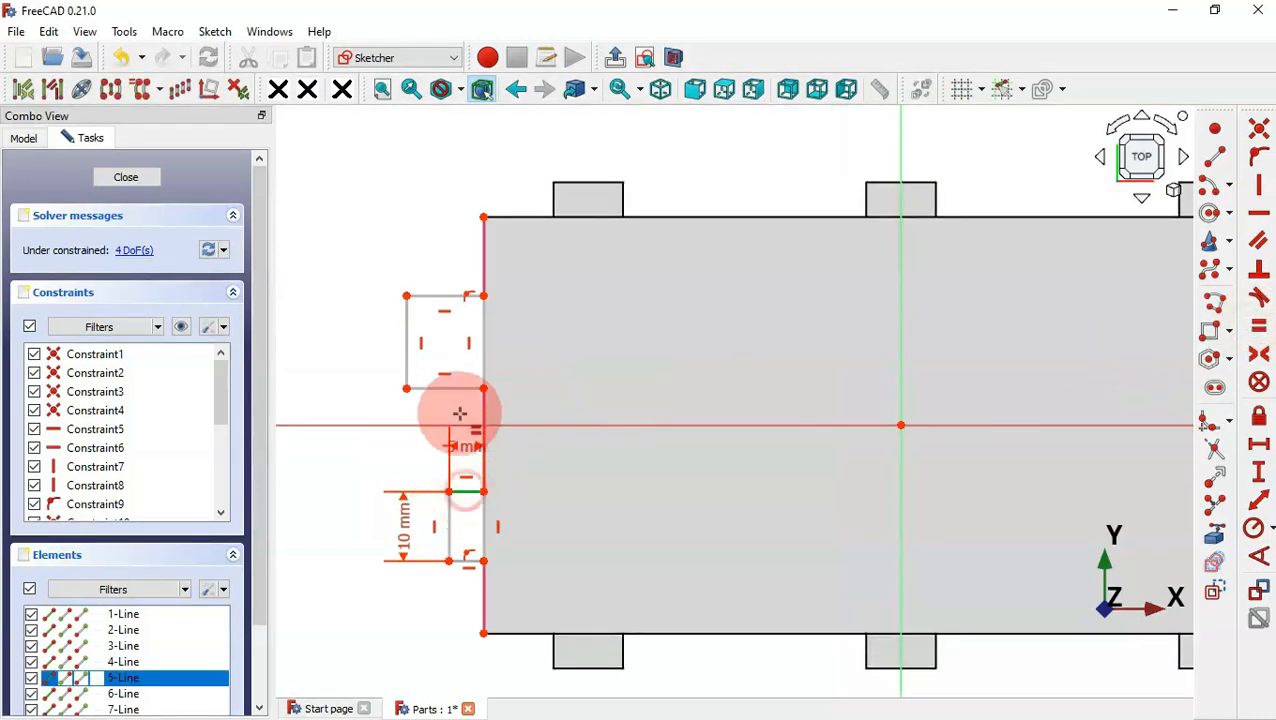
click(461, 385)
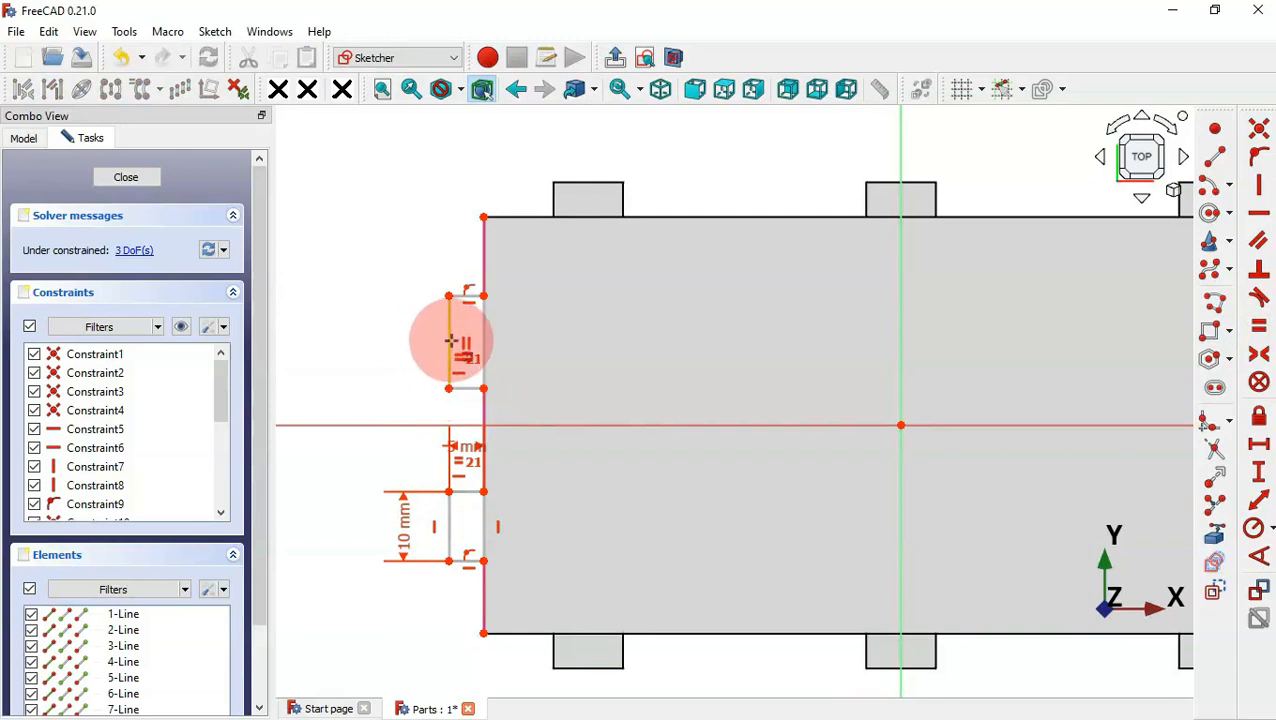
click(448, 342)
click(446, 543)
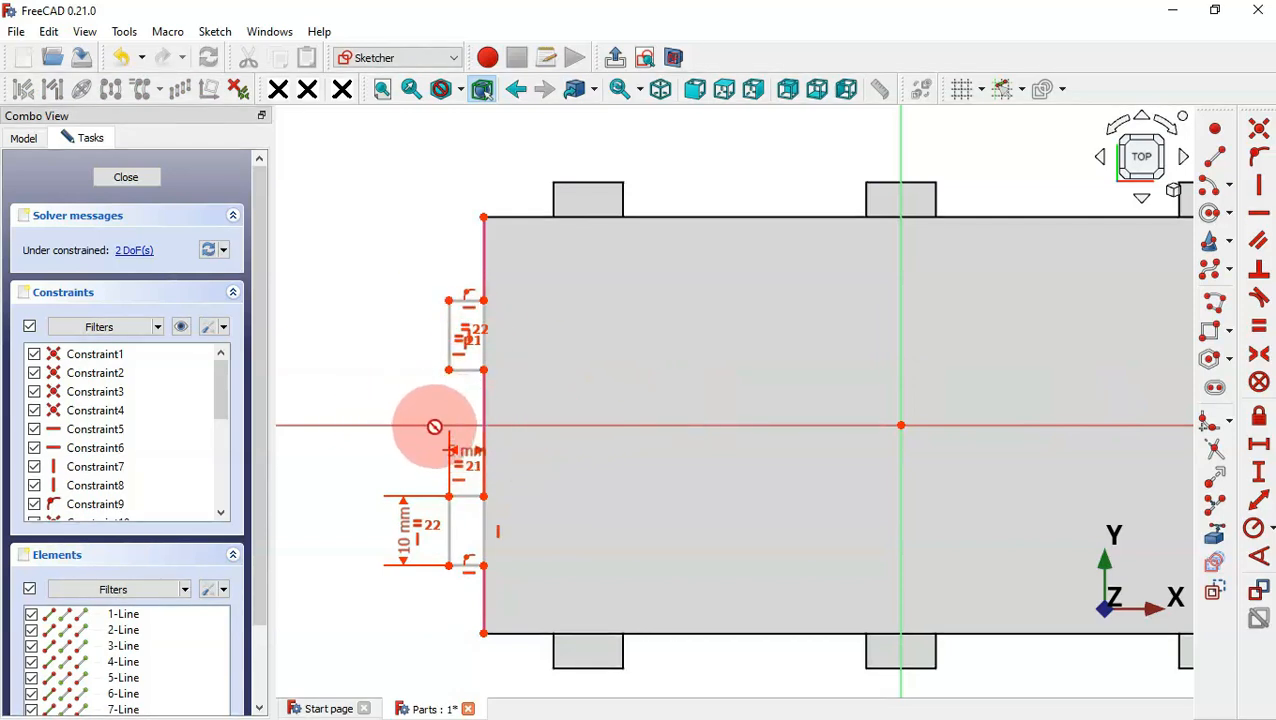
- Make the two rectangles' facing outer corners symmetric about the sketch's horizontal axis
click(1259, 374)
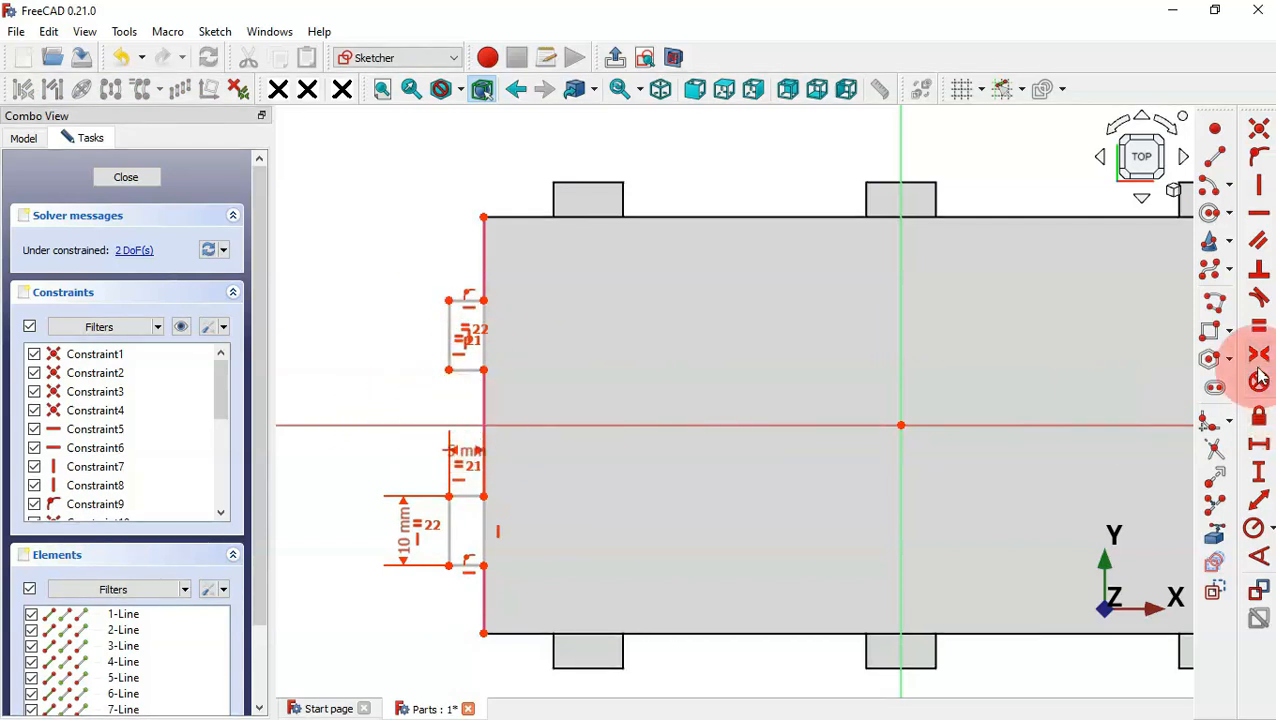
click(449, 371)
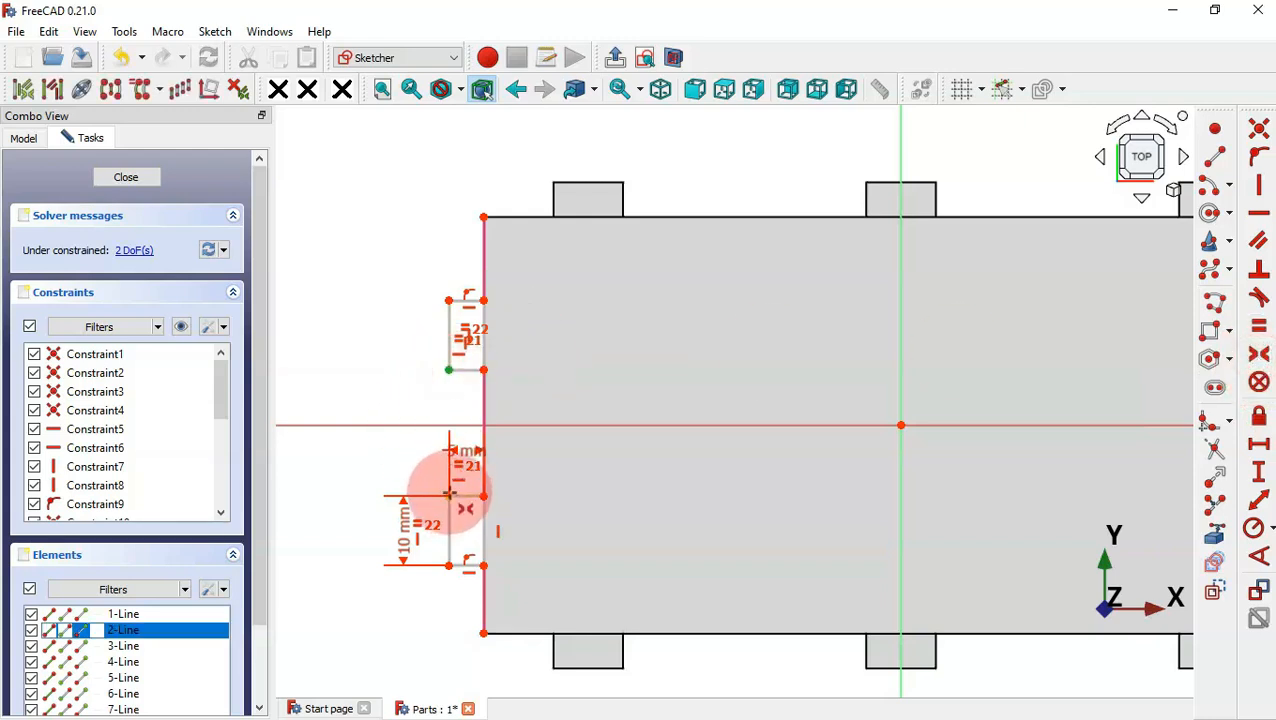
click(449, 495)
click(455, 424)
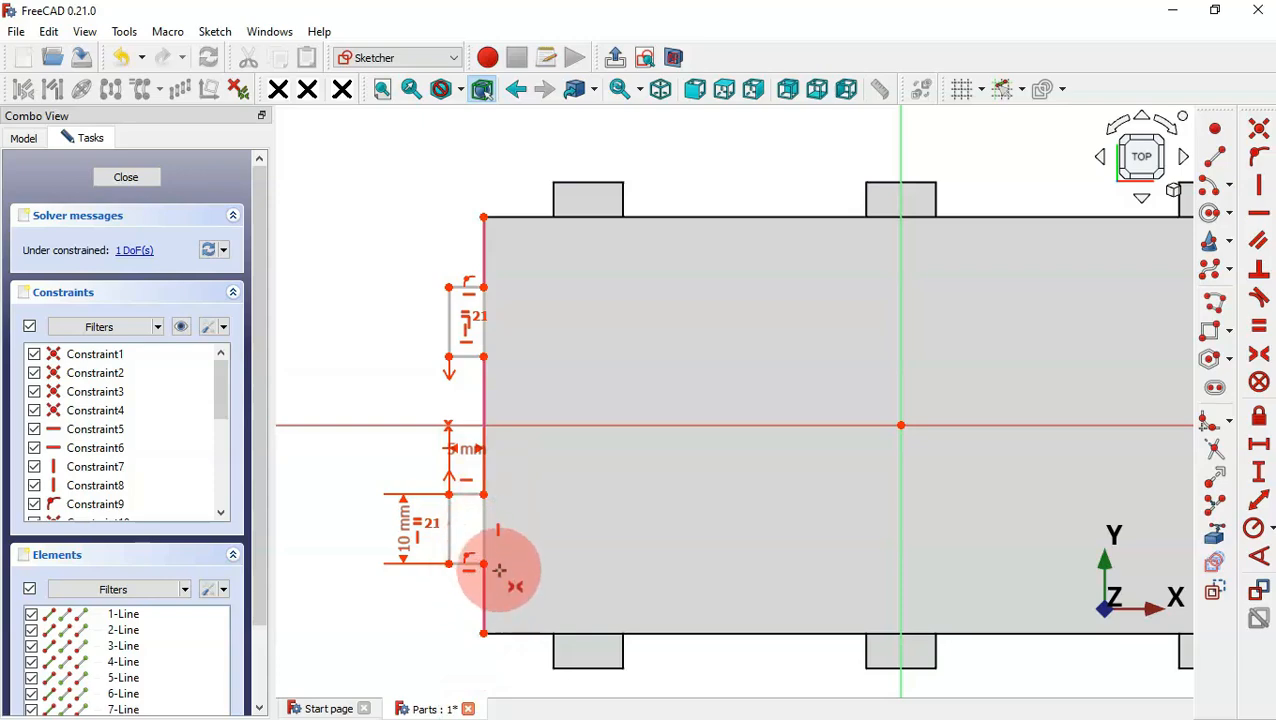
key(Escape)
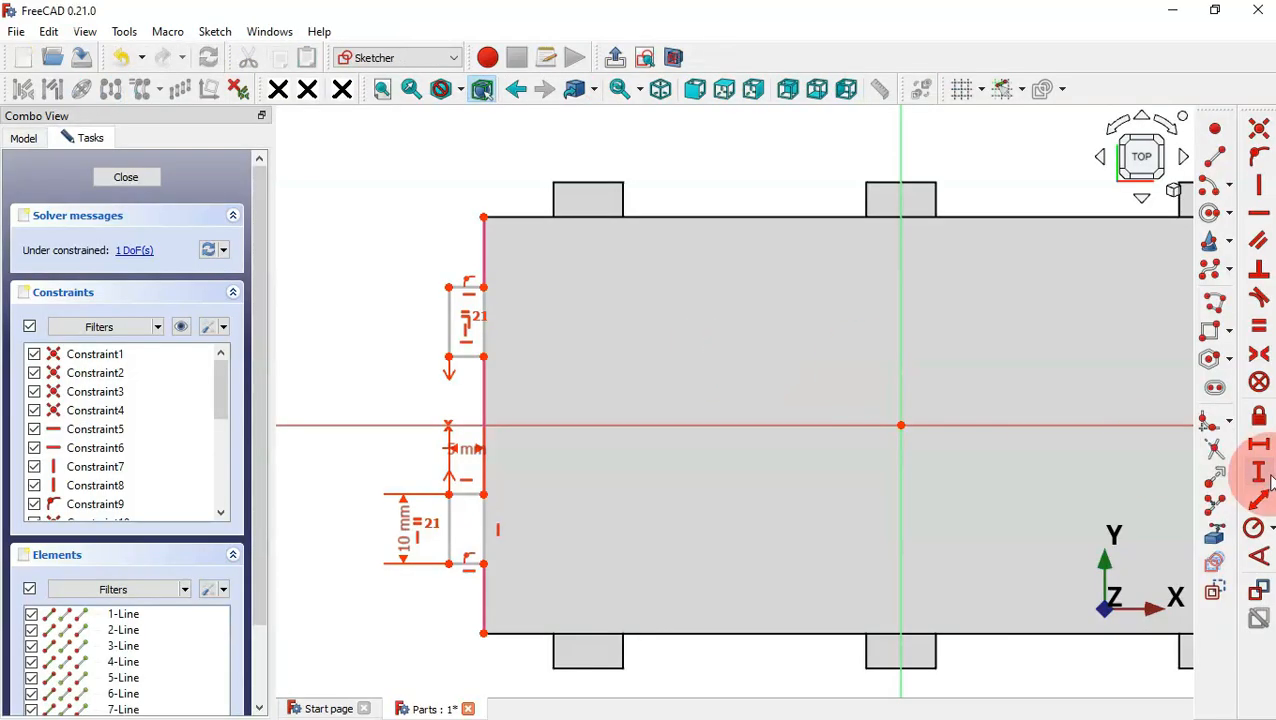
- Set a 10 mm vertical distance from the upper rectangle's top corner to the linked edge's upper endpoint, and close the sketch
click(1259, 470)
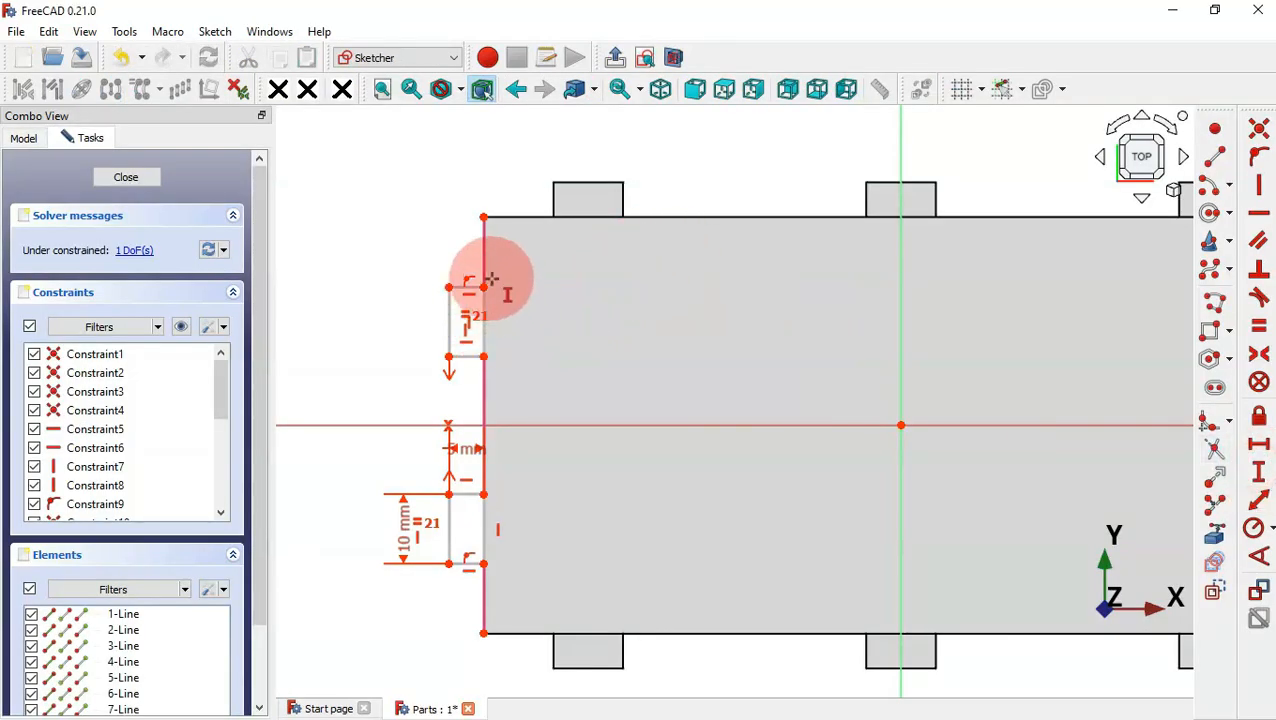
click(483, 214)
text(10)
key(Return)
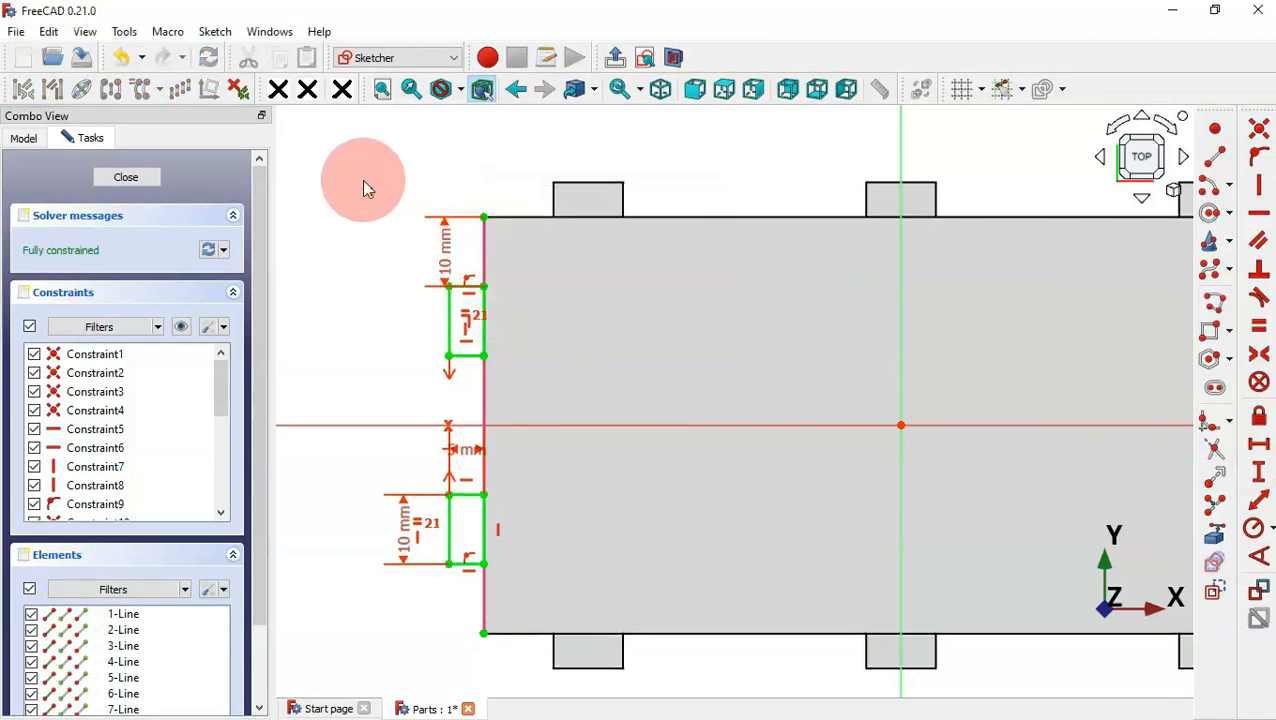
key(Escape)
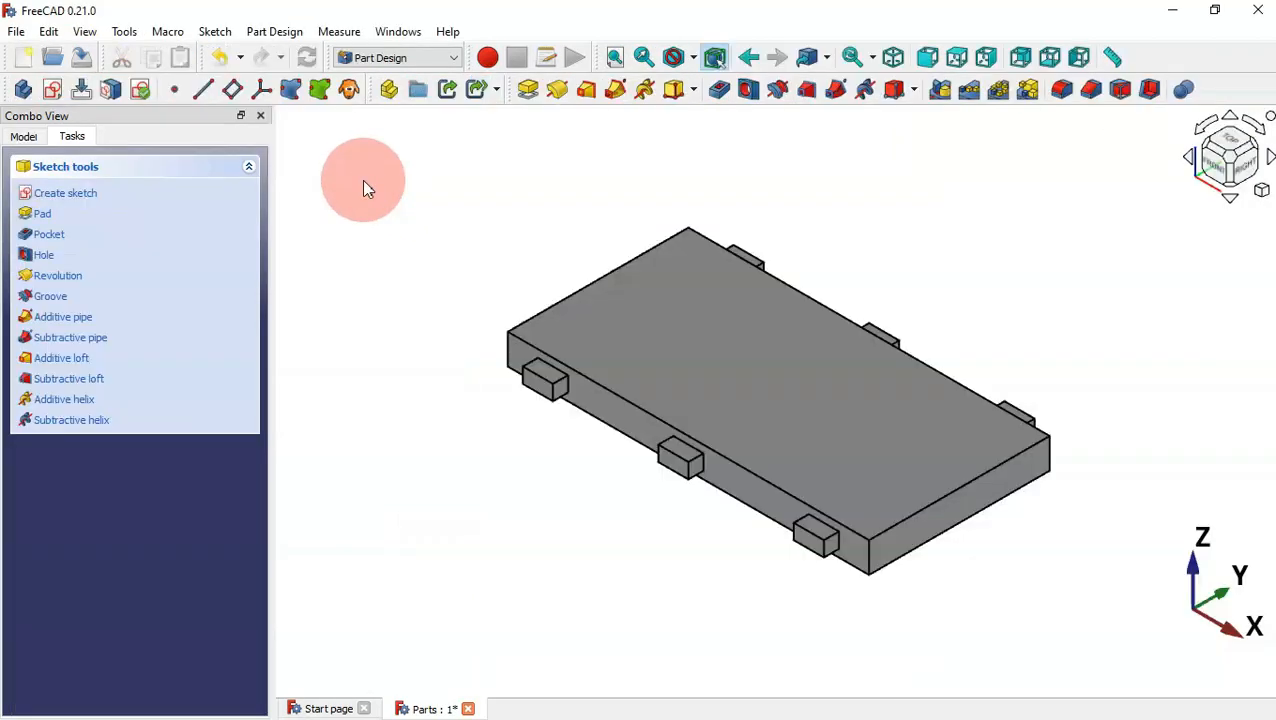
- Pad the two-rectangle sketch 5 mm, symmetric to its plane
click(529, 90)
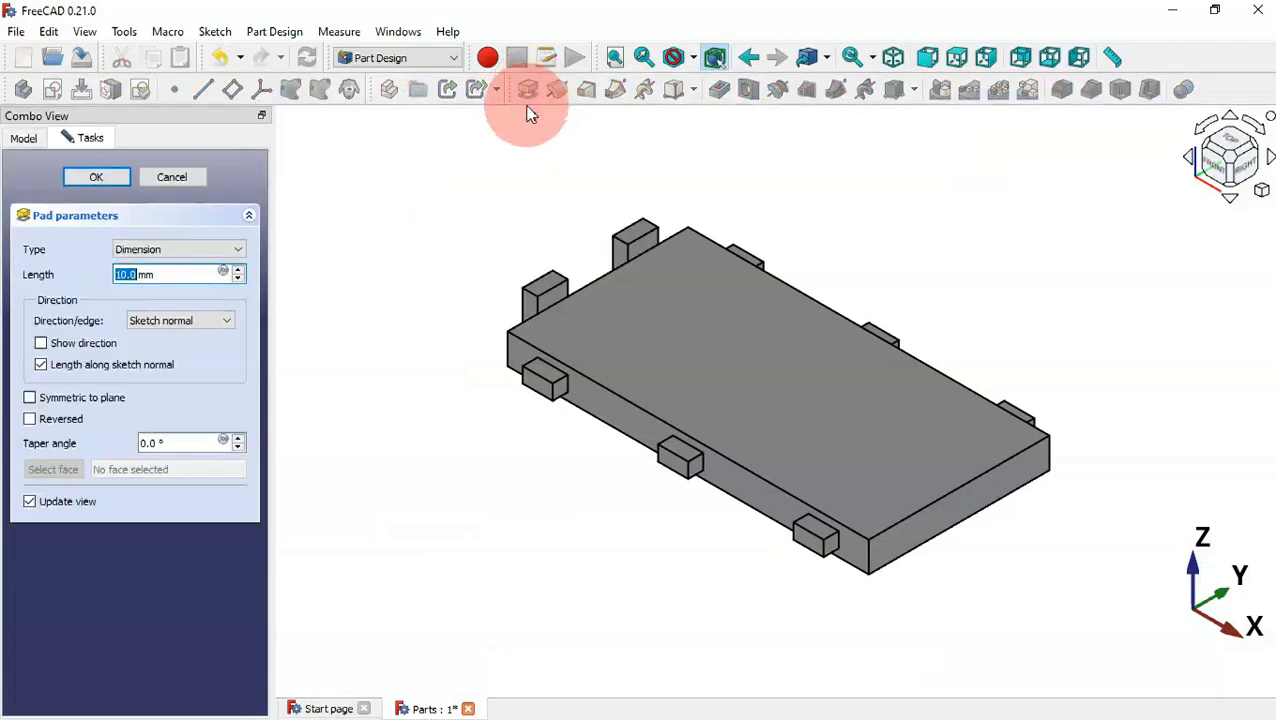
click(79, 397)
drag(166, 272, 120, 272)
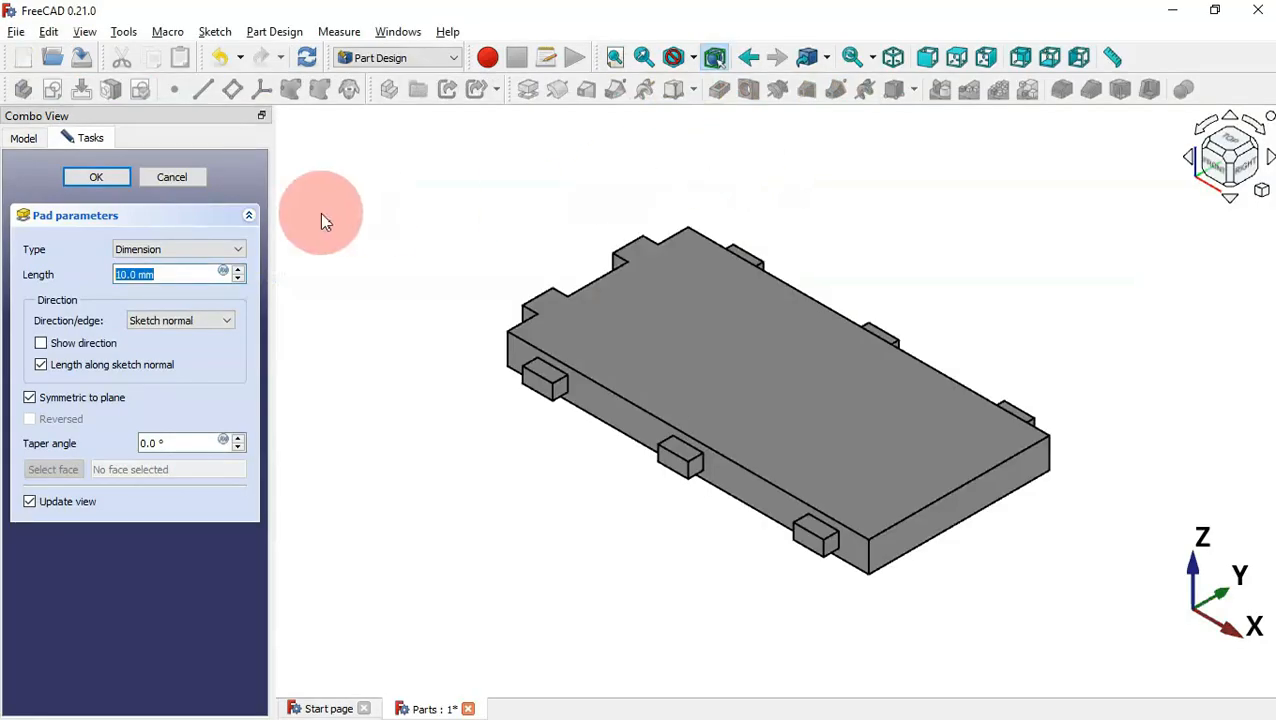
text(5)
key(Return)
- Mirror the short-edge tab pad about the vertical sketch axis onto the plate's opposite end, and save the document
middle_drag(481, 270, 558, 392)
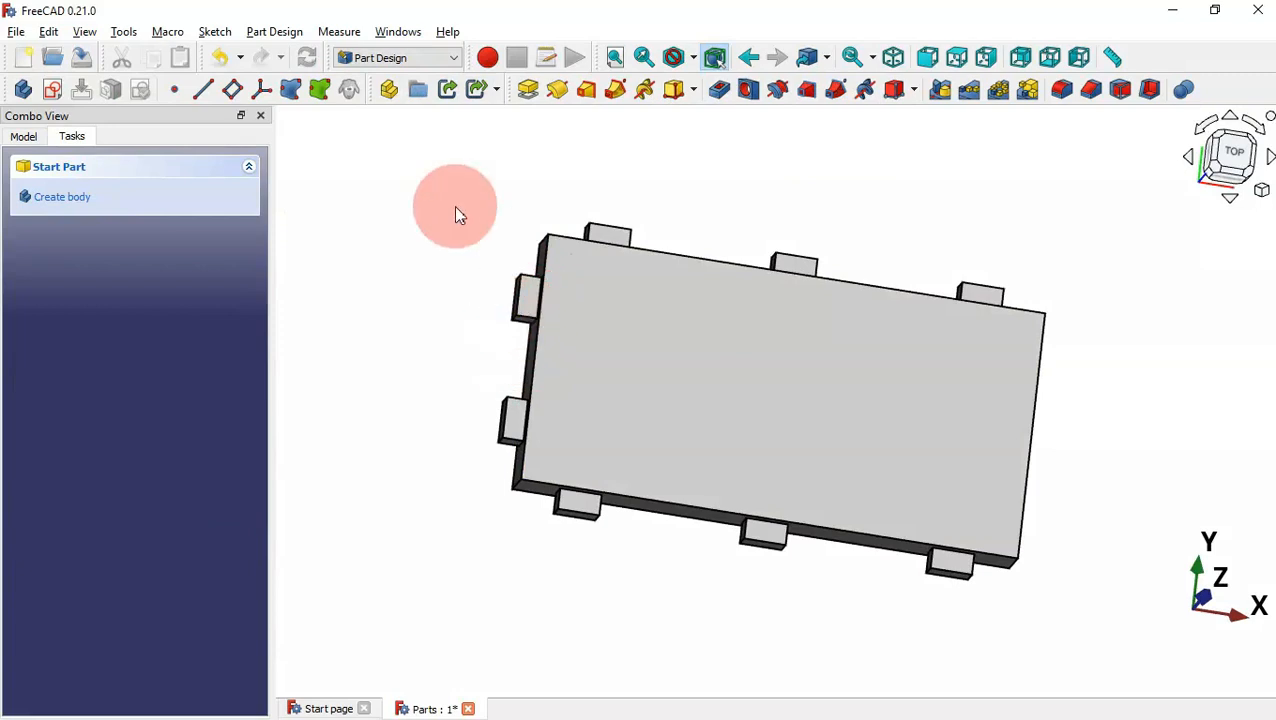
click(22, 137)
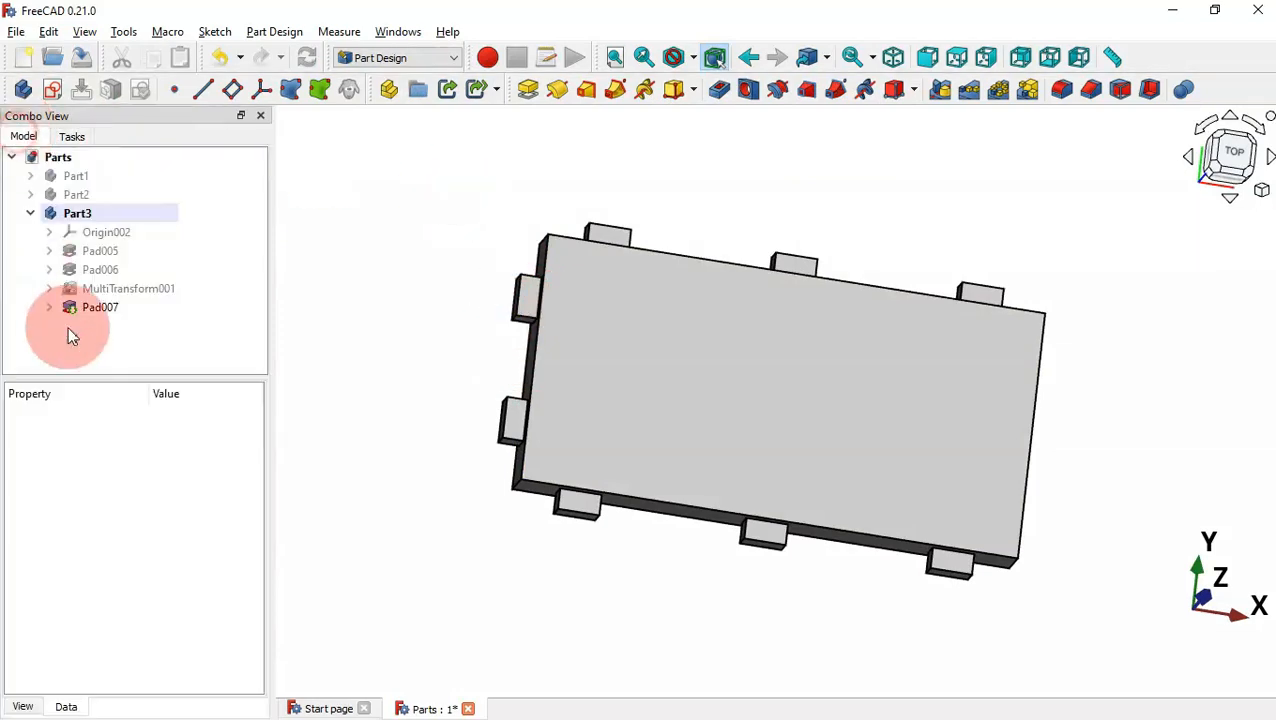
click(126, 306)
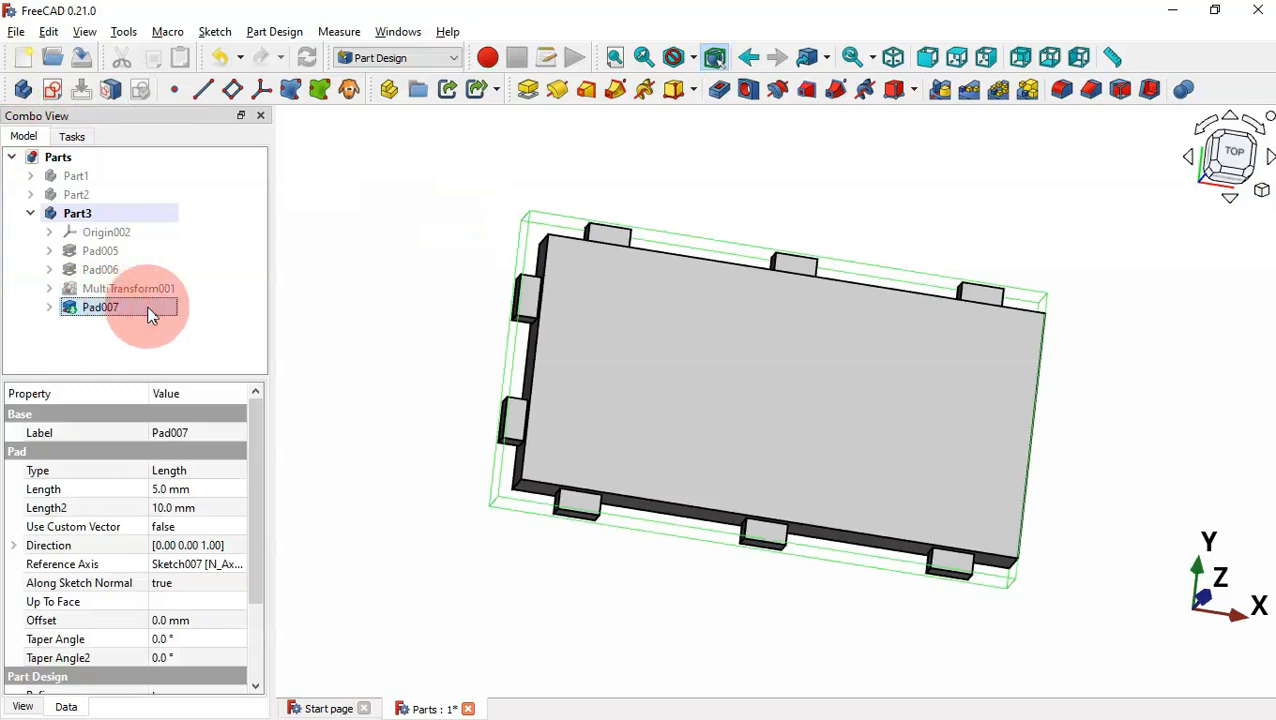
click(938, 89)
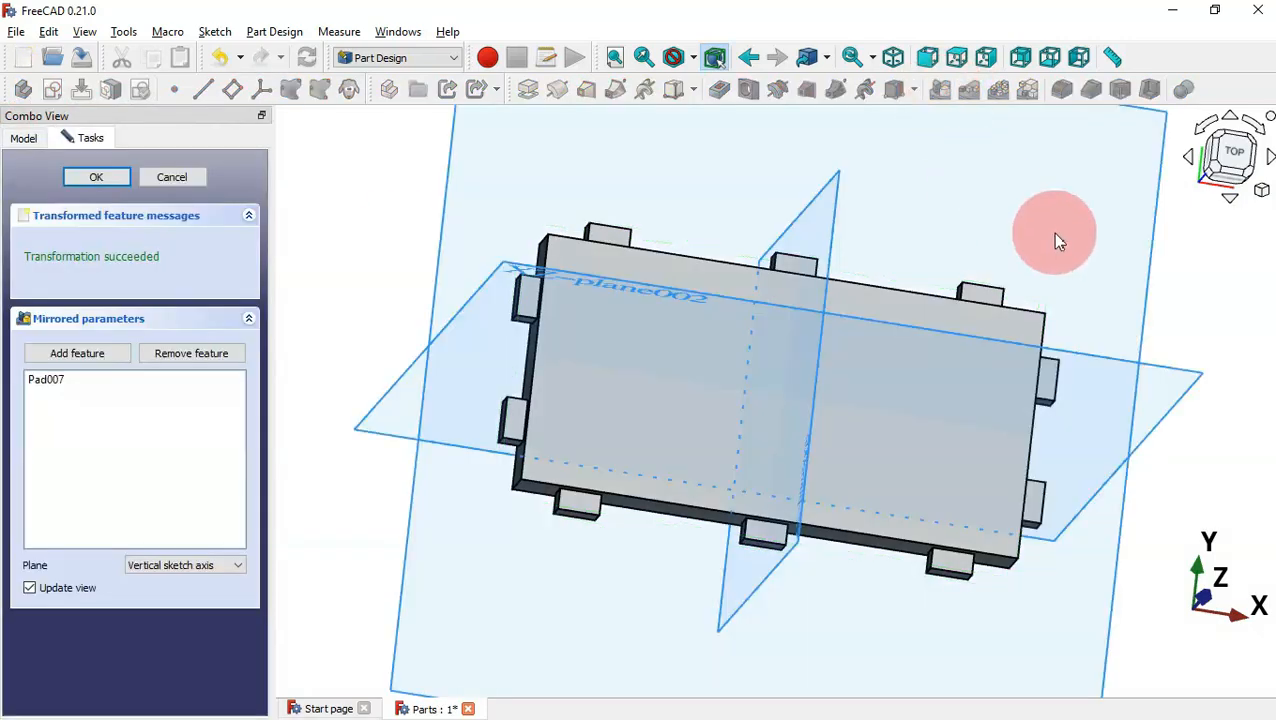
middle_drag(1052, 232, 931, 257)
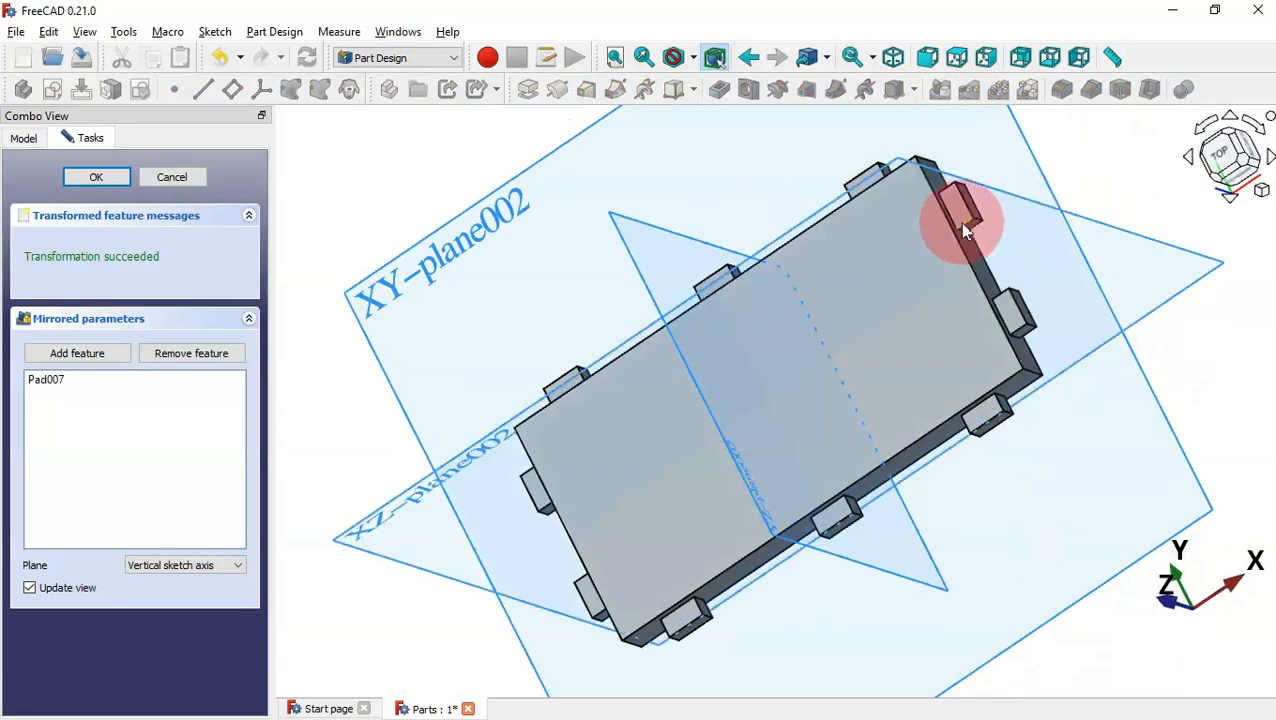
click(103, 186)
key(0)
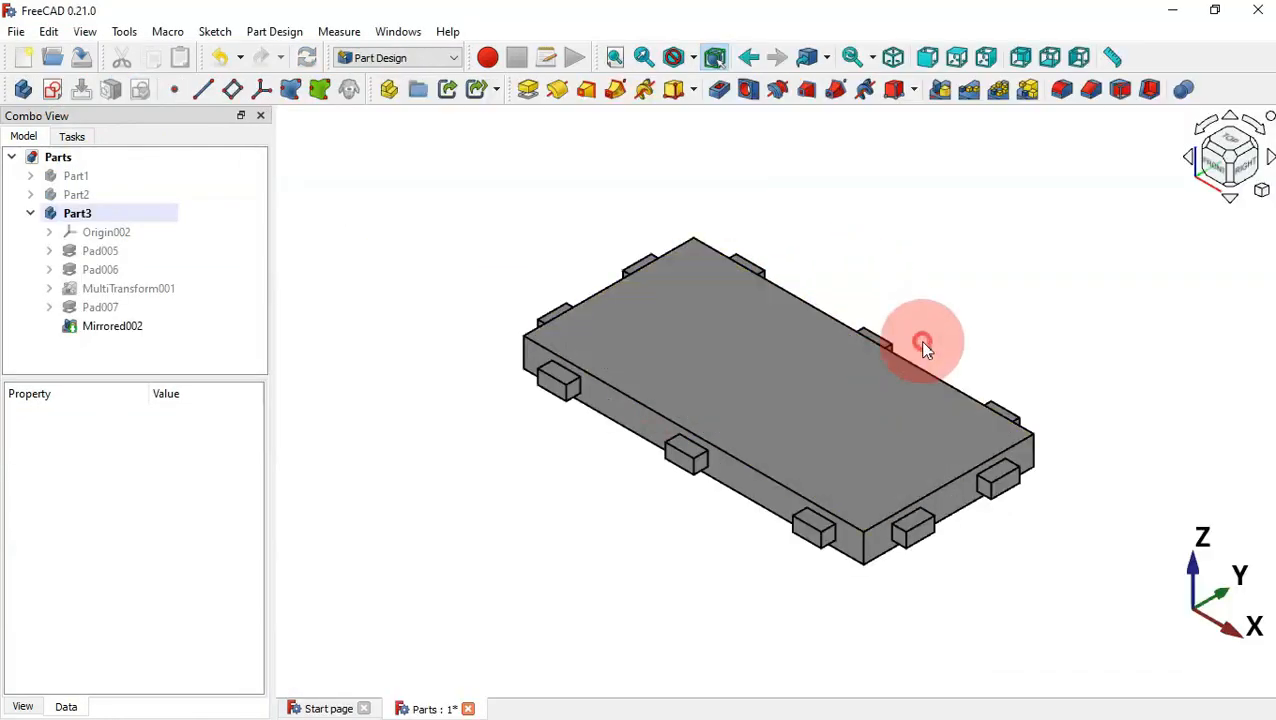
click(82, 55)
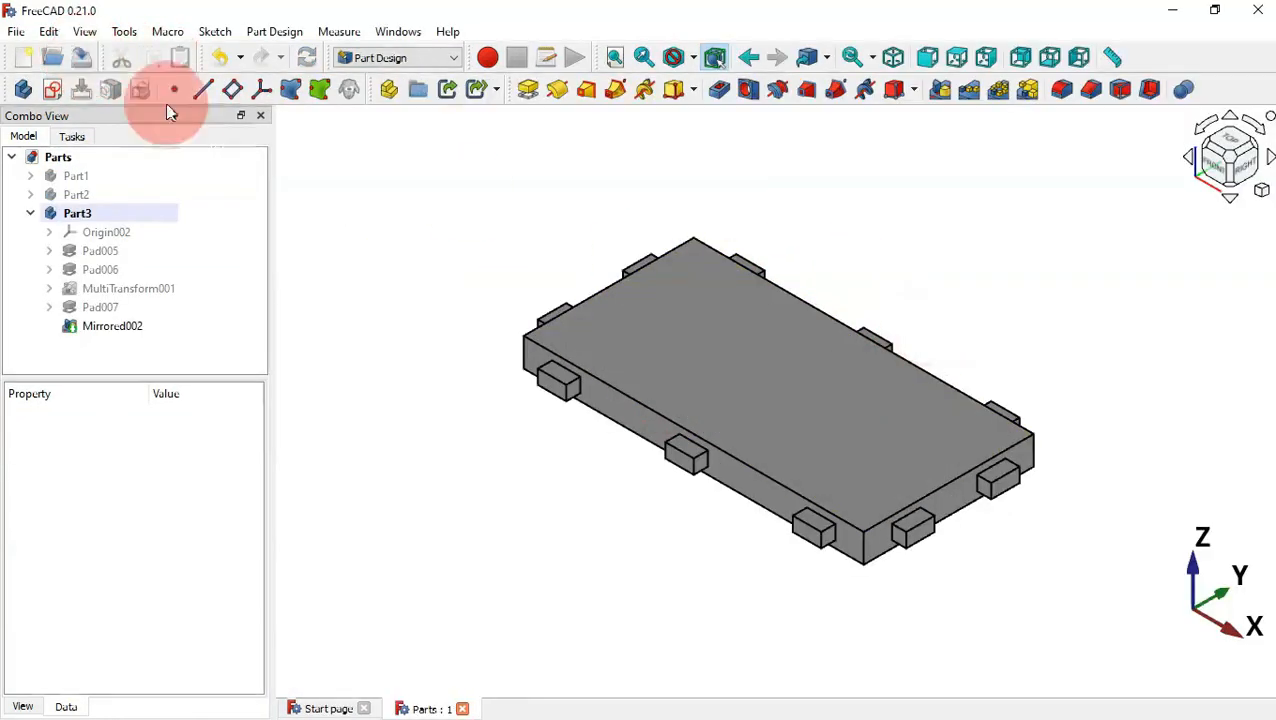
- Create a new body named Part4 in the Parts document and hide Part3
click(32, 215)
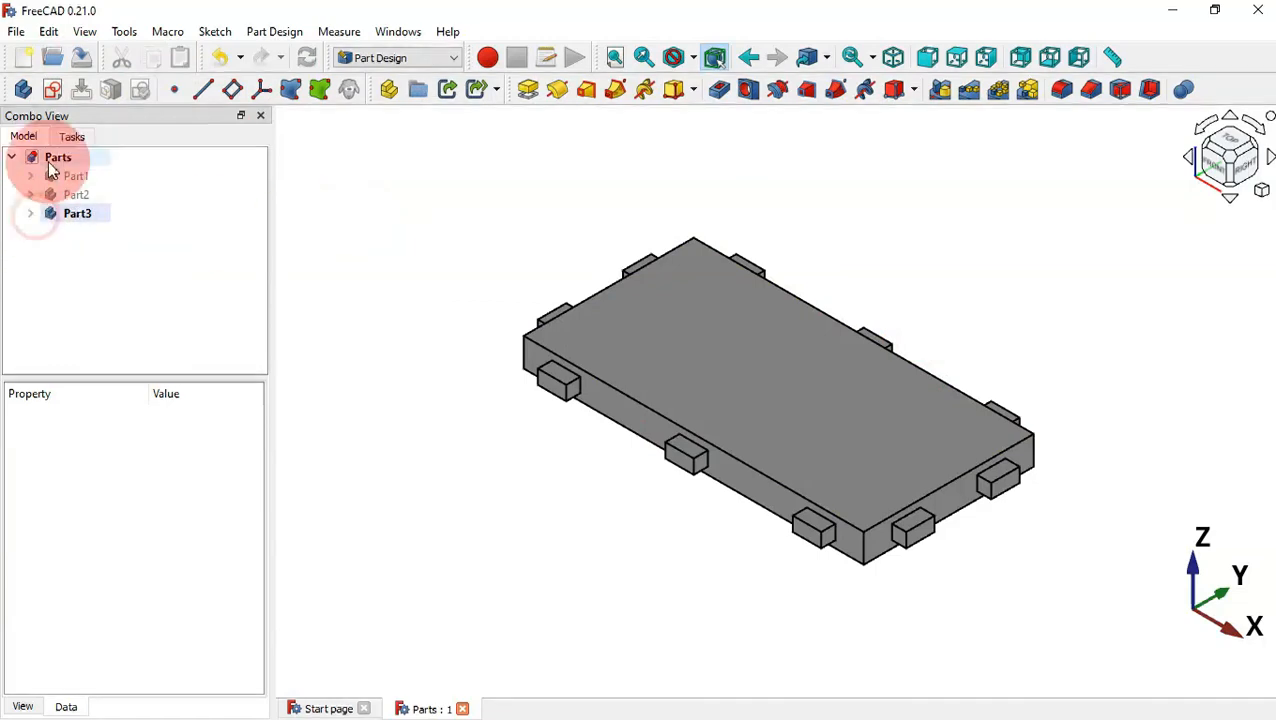
click(22, 89)
click(100, 233)
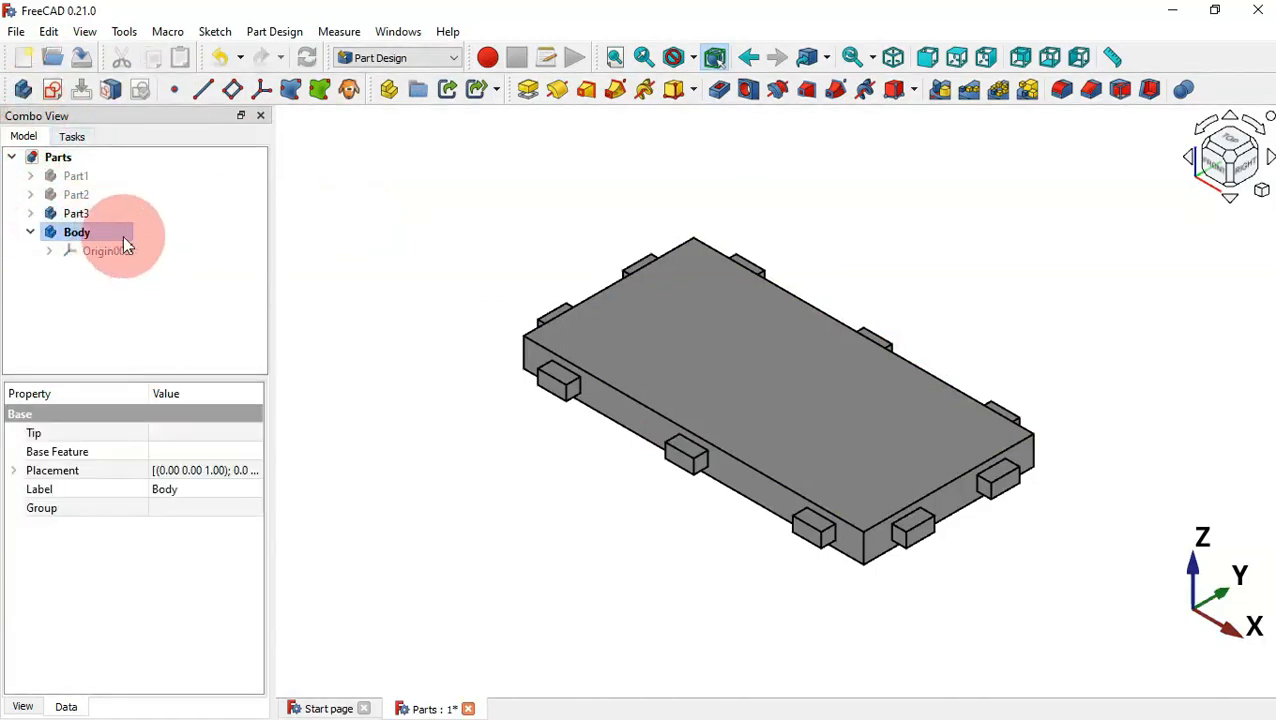
key(F2)
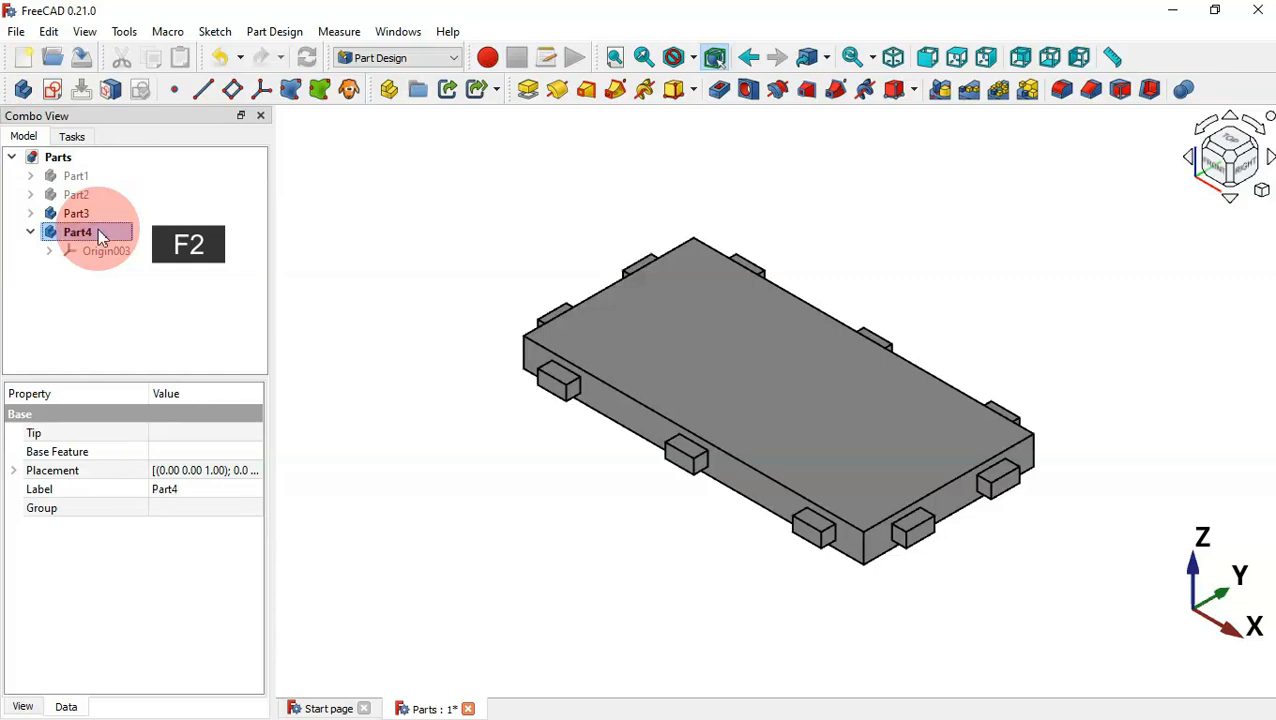
click(85, 213)
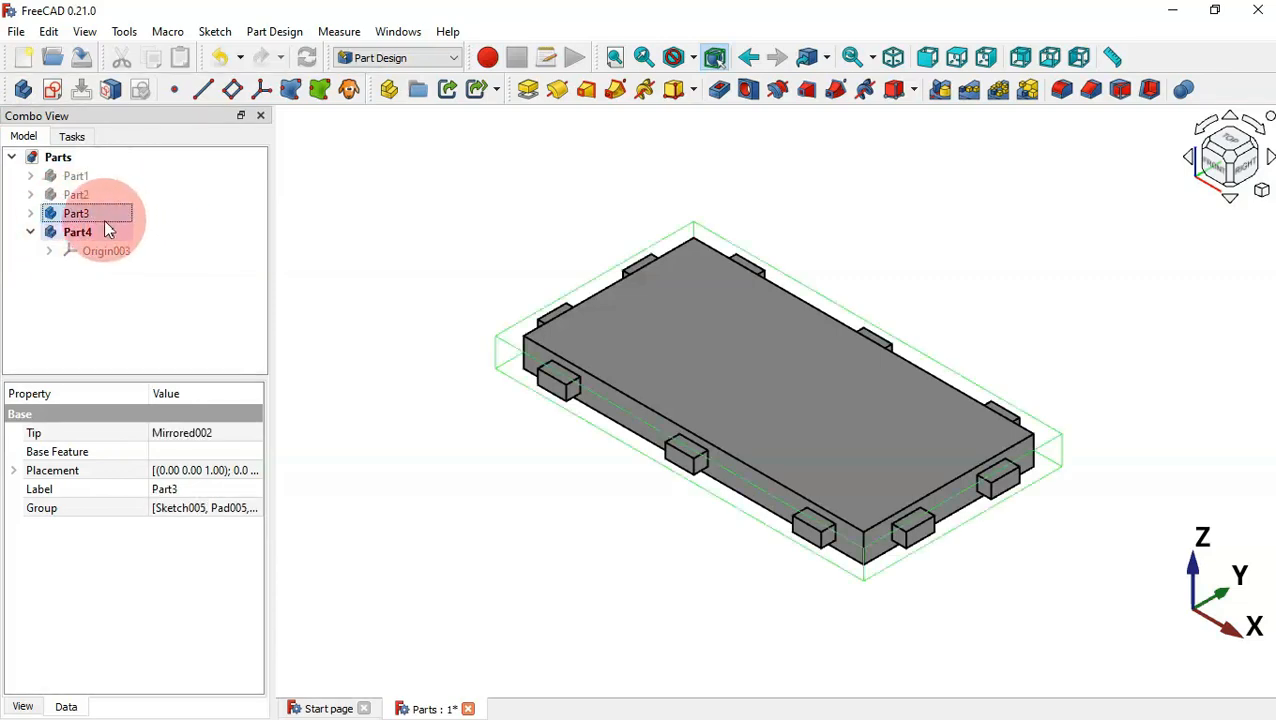
key(space)
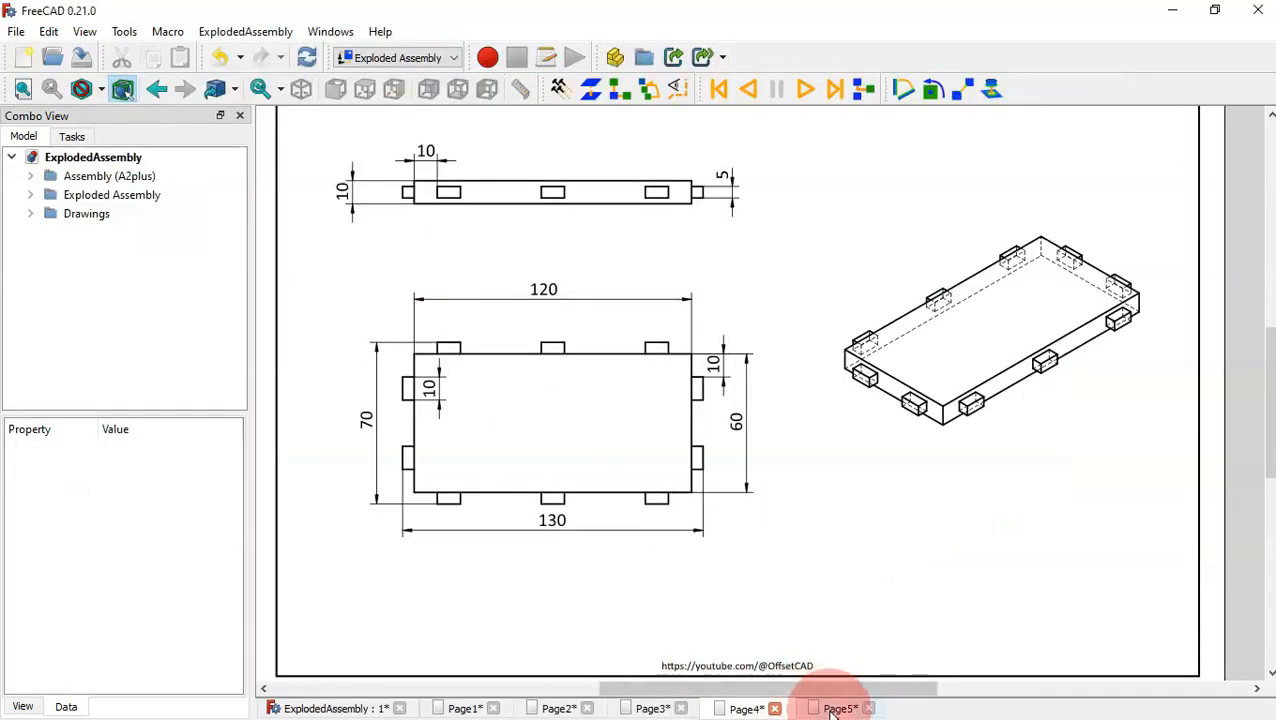
- Examine the dimensions on the Part 4 drawing sheet, Page5, in the ExplodedAssembly document
click(835, 709)
scroll(935, 517, down, 1)
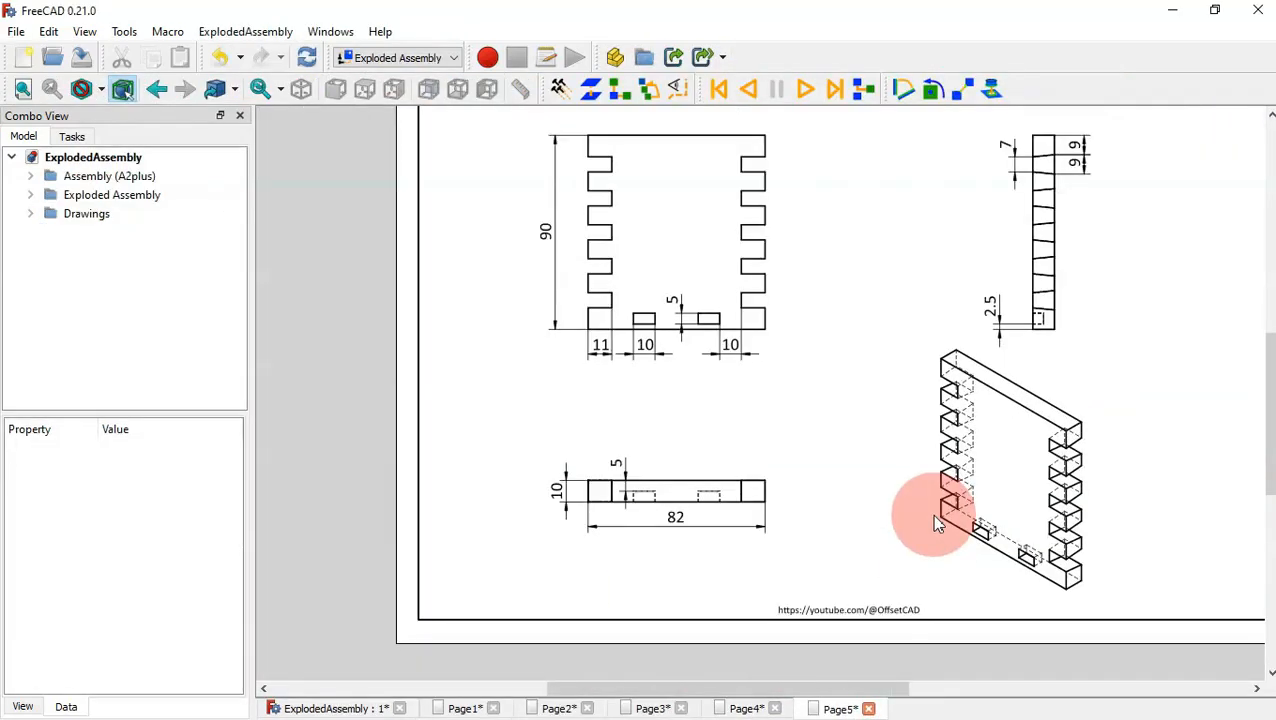
drag(1267, 384, 1267, 345)
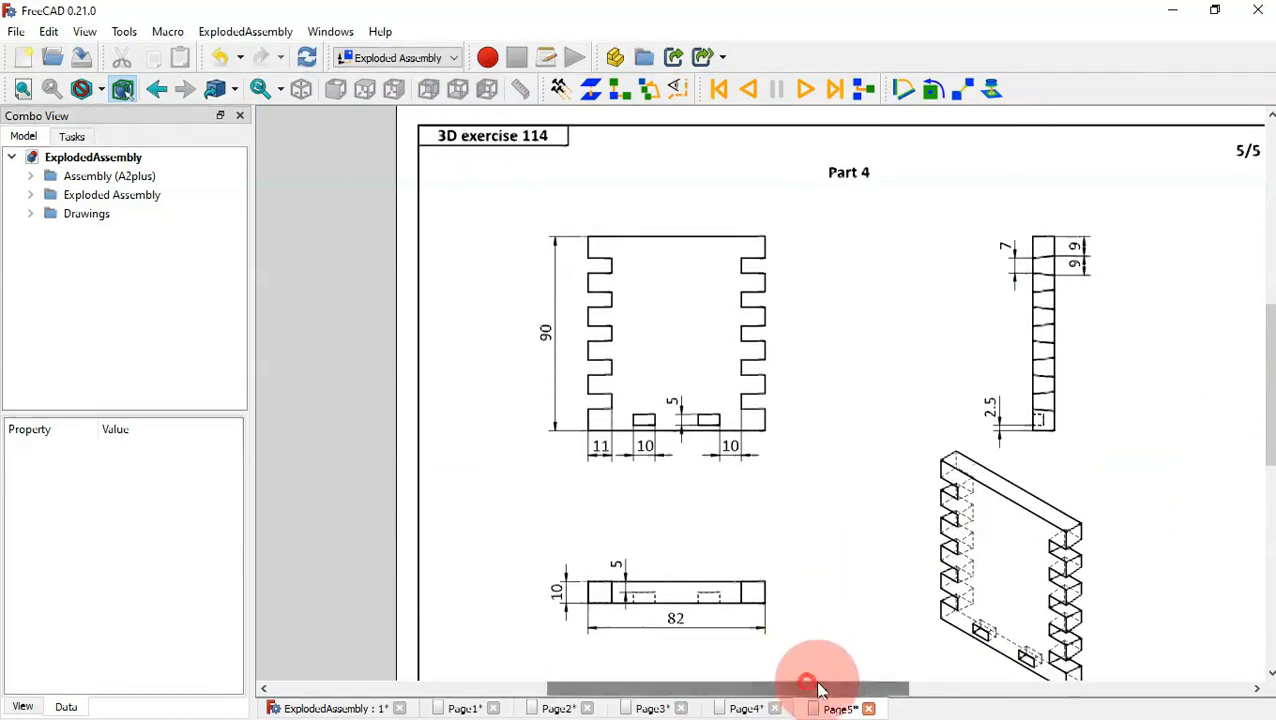
drag(812, 688, 860, 688)
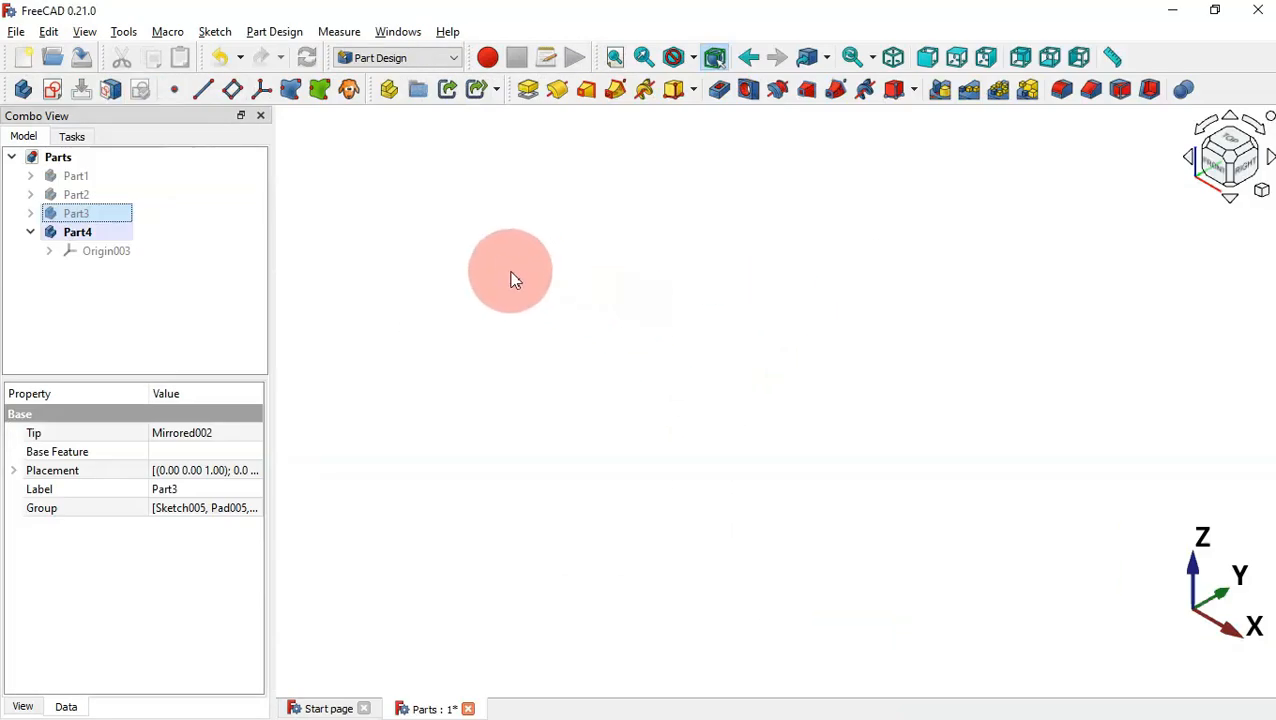
- Start a sketch on Part4's XZ plane and draw a rectangle centred on the origin, about 153 by 229 mm
click(510, 280)
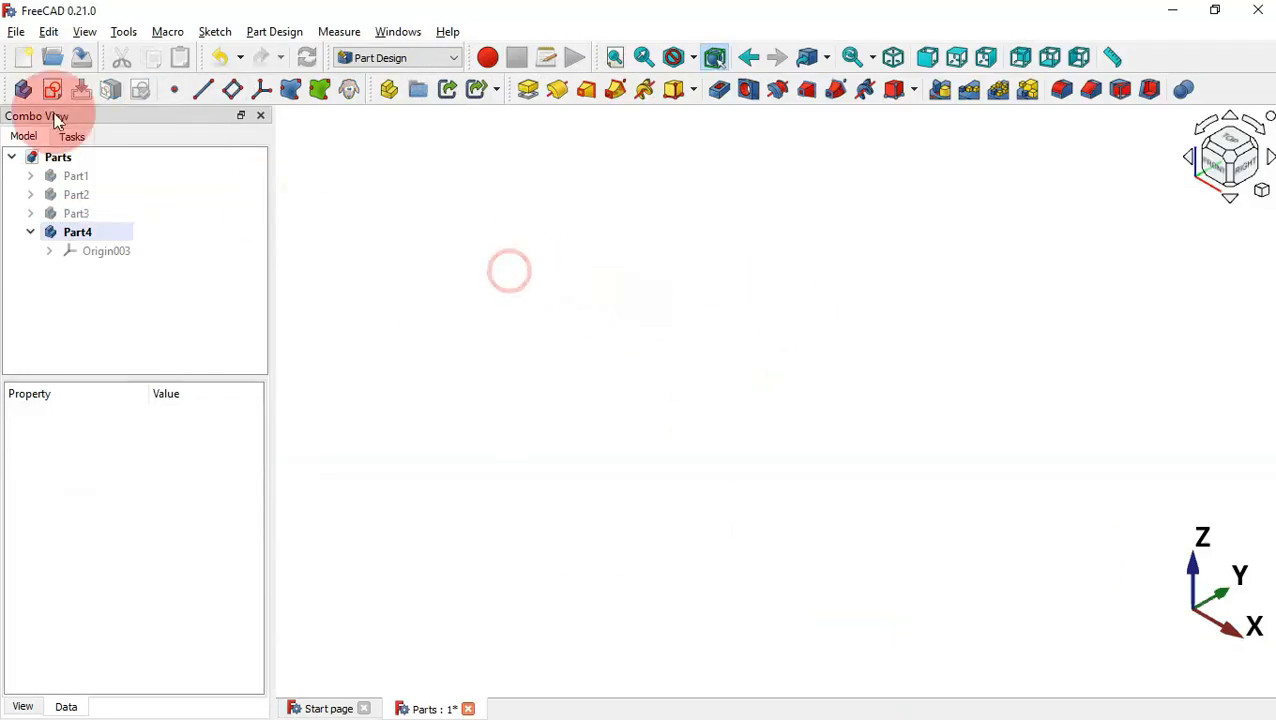
click(52, 89)
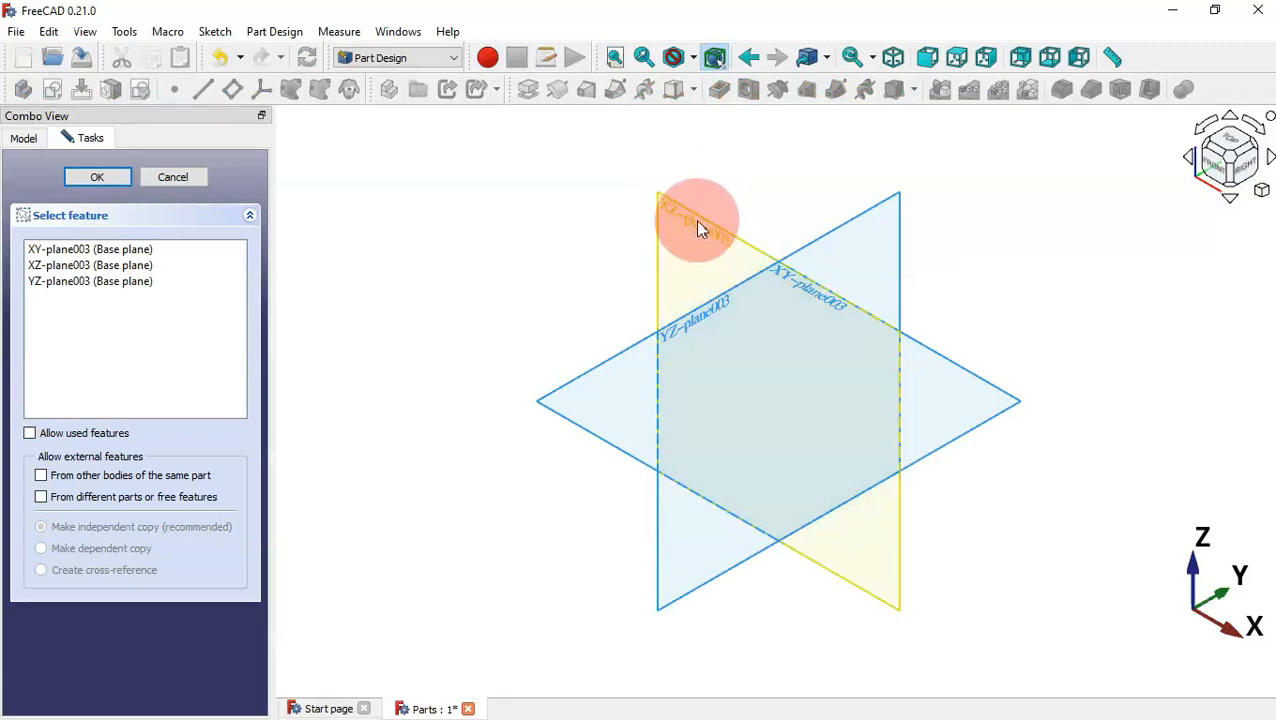
click(699, 229)
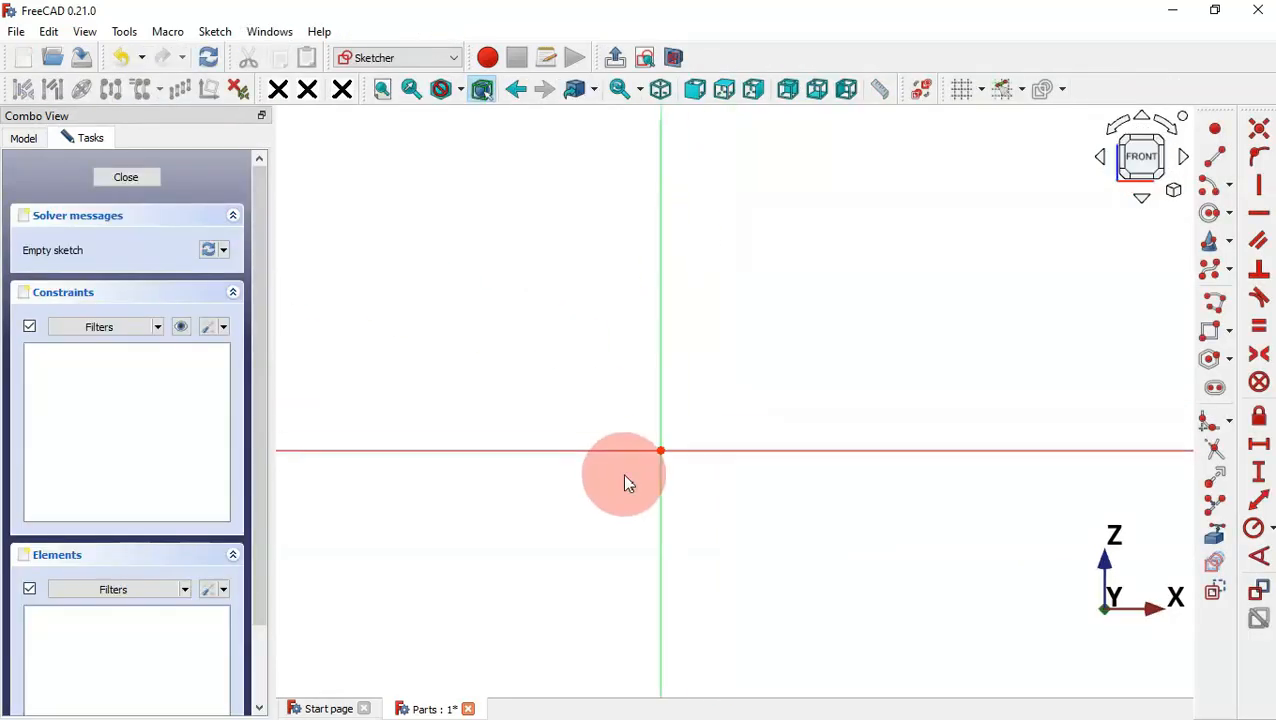
scroll(624, 475, down, 10)
scroll(779, 527, down, 5)
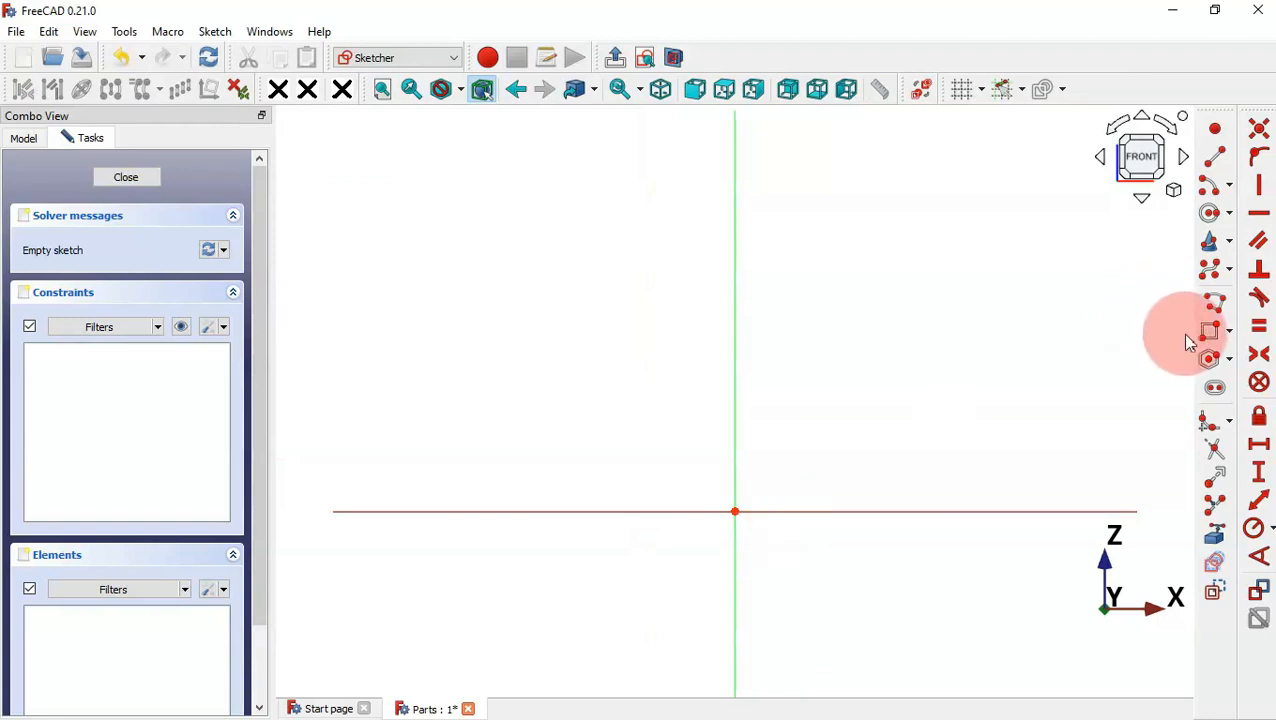
click(1228, 334)
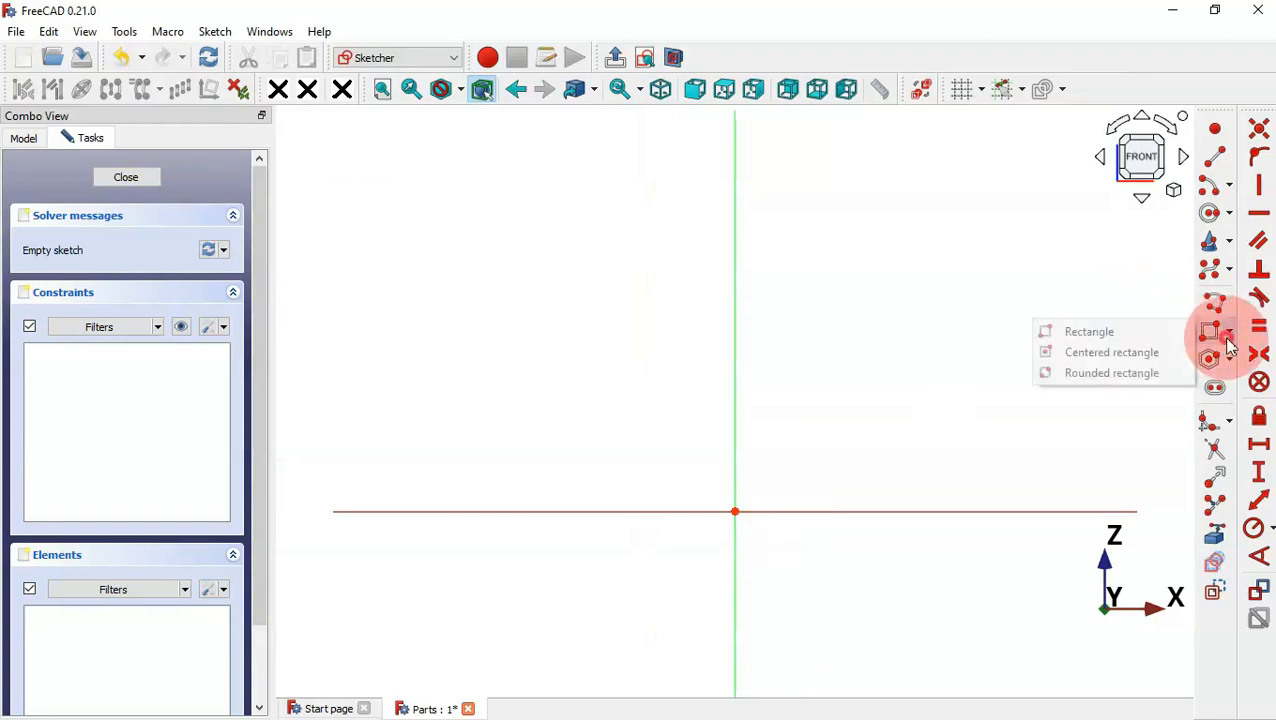
click(1100, 356)
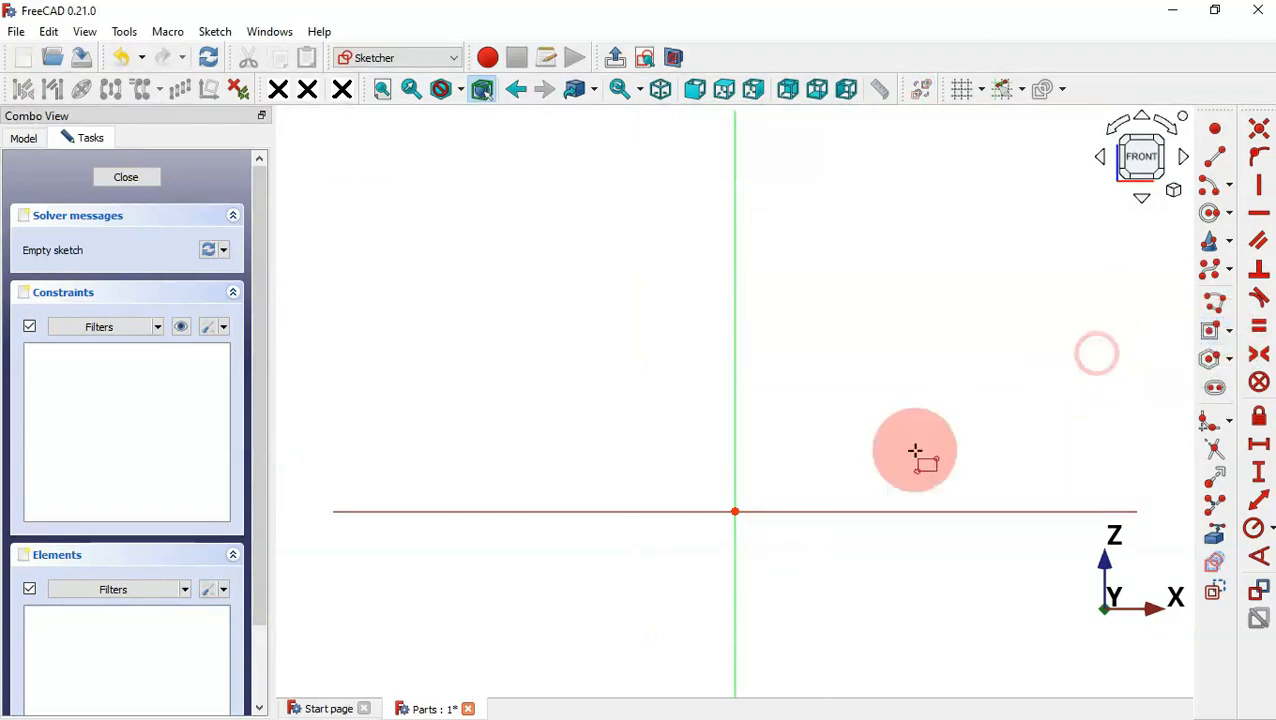
click(735, 512)
click(943, 203)
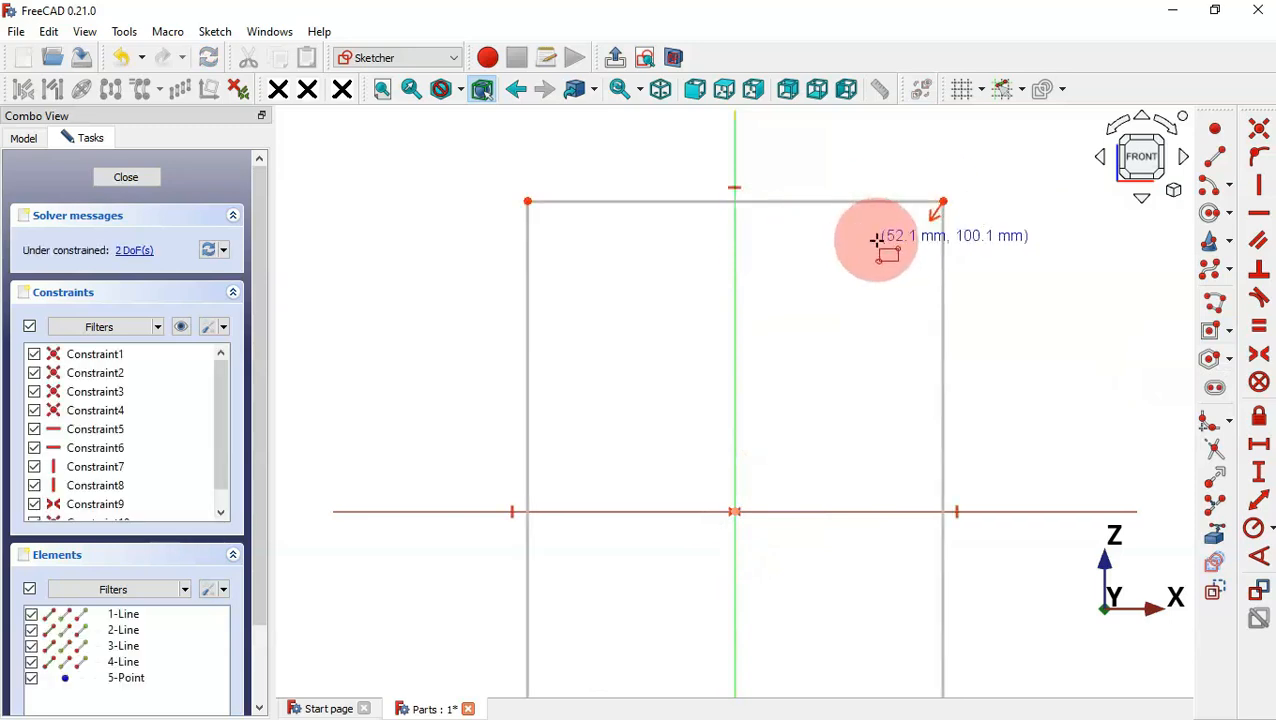
- Constrain the centred rectangle to 82 mm wide and 90 mm high, and close the sketch
click(1257, 499)
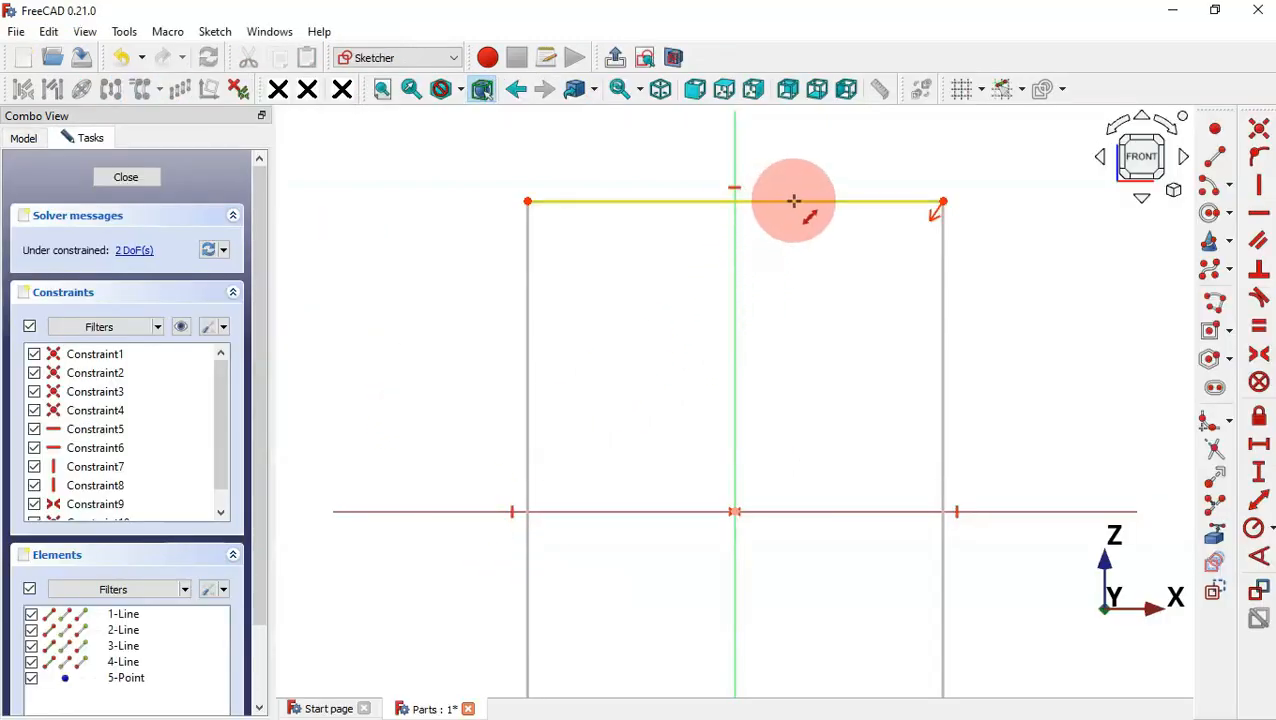
click(792, 201)
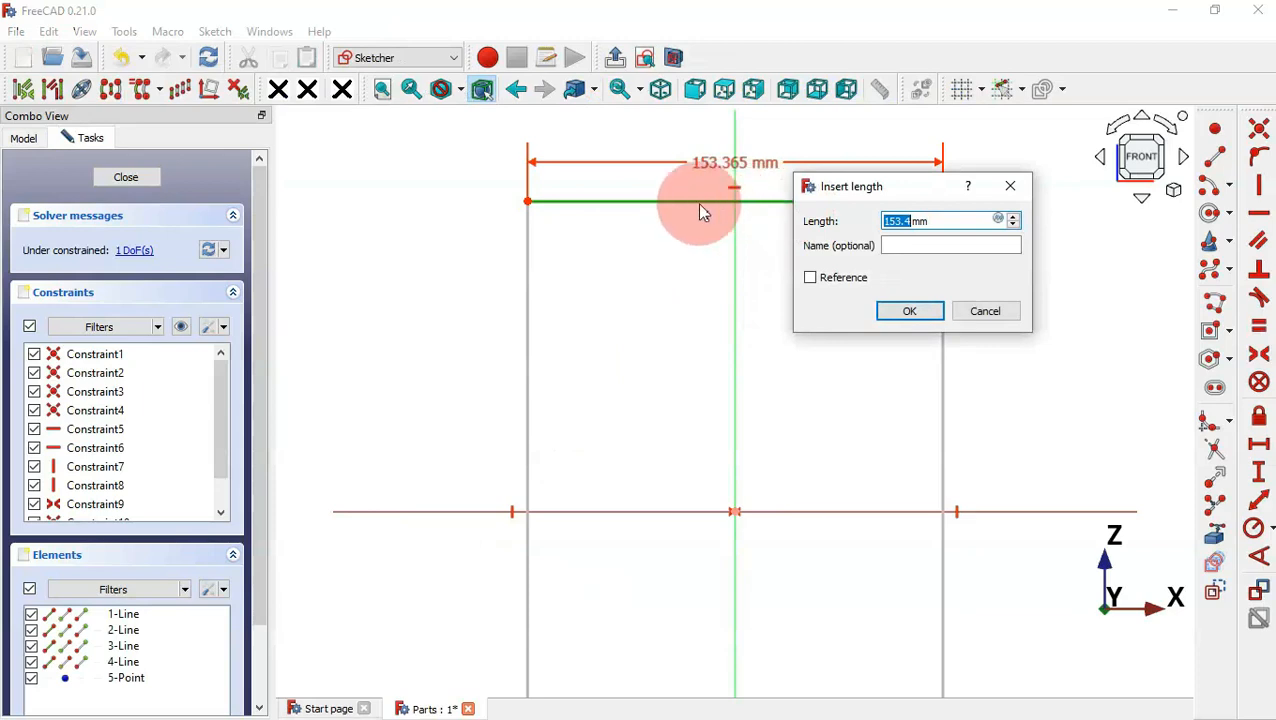
text(80)
key(BackSpace)
text(2)
key(Return)
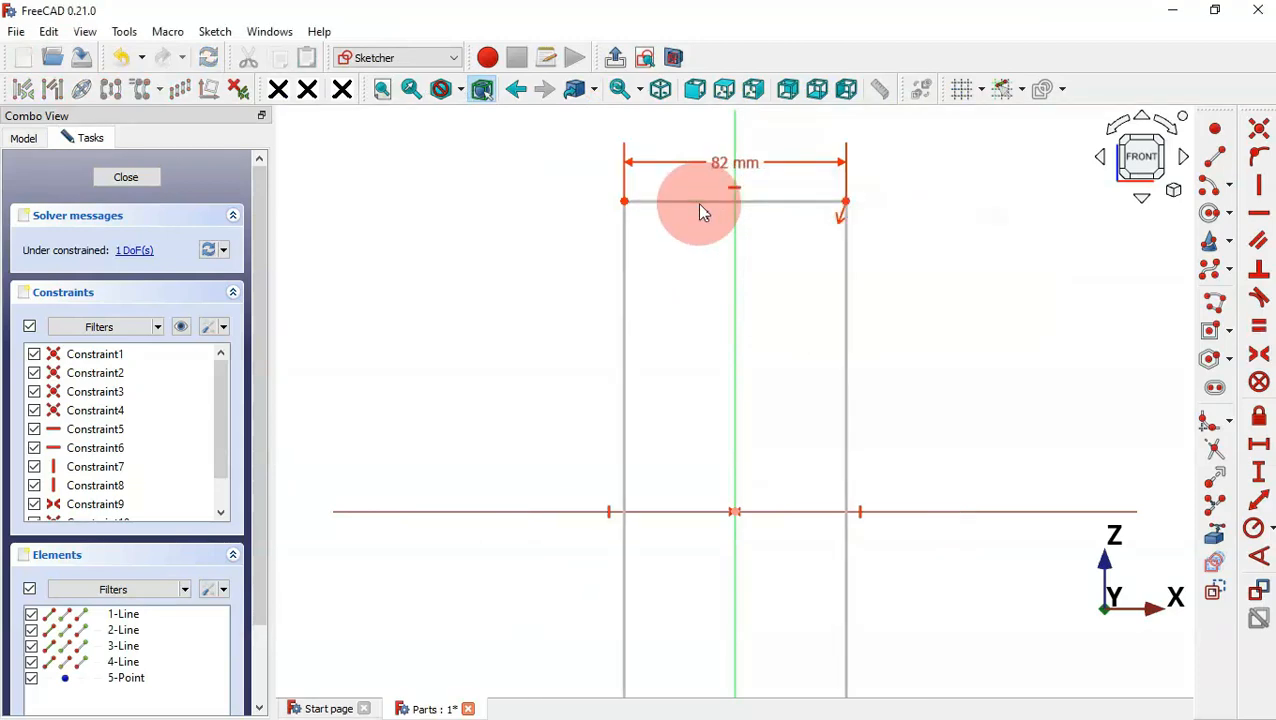
click(846, 289)
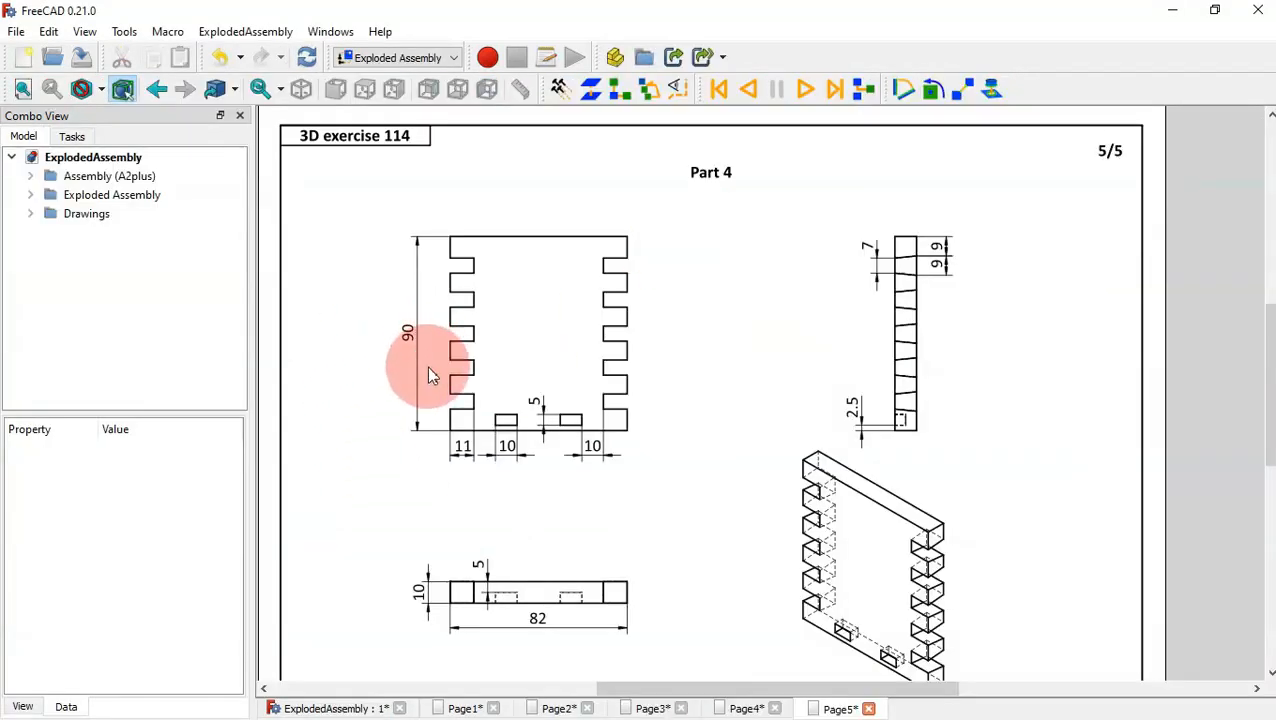
text(9)
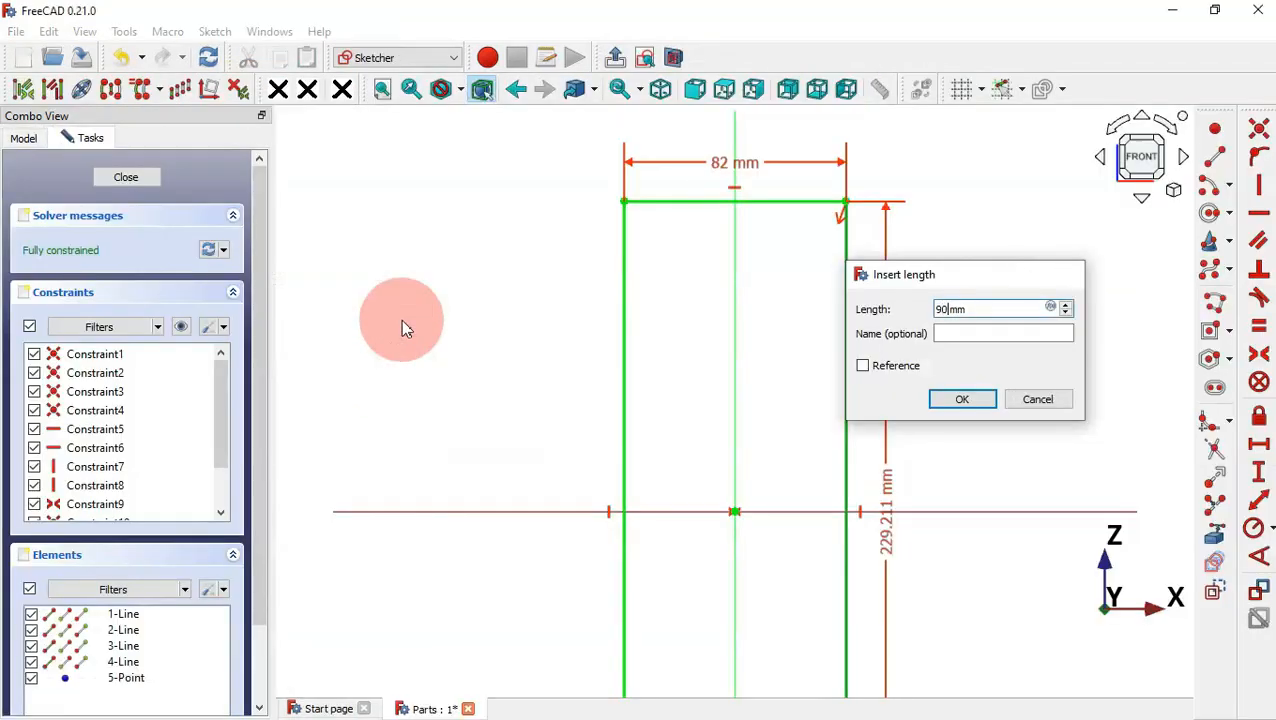
text(0)
key(Return)
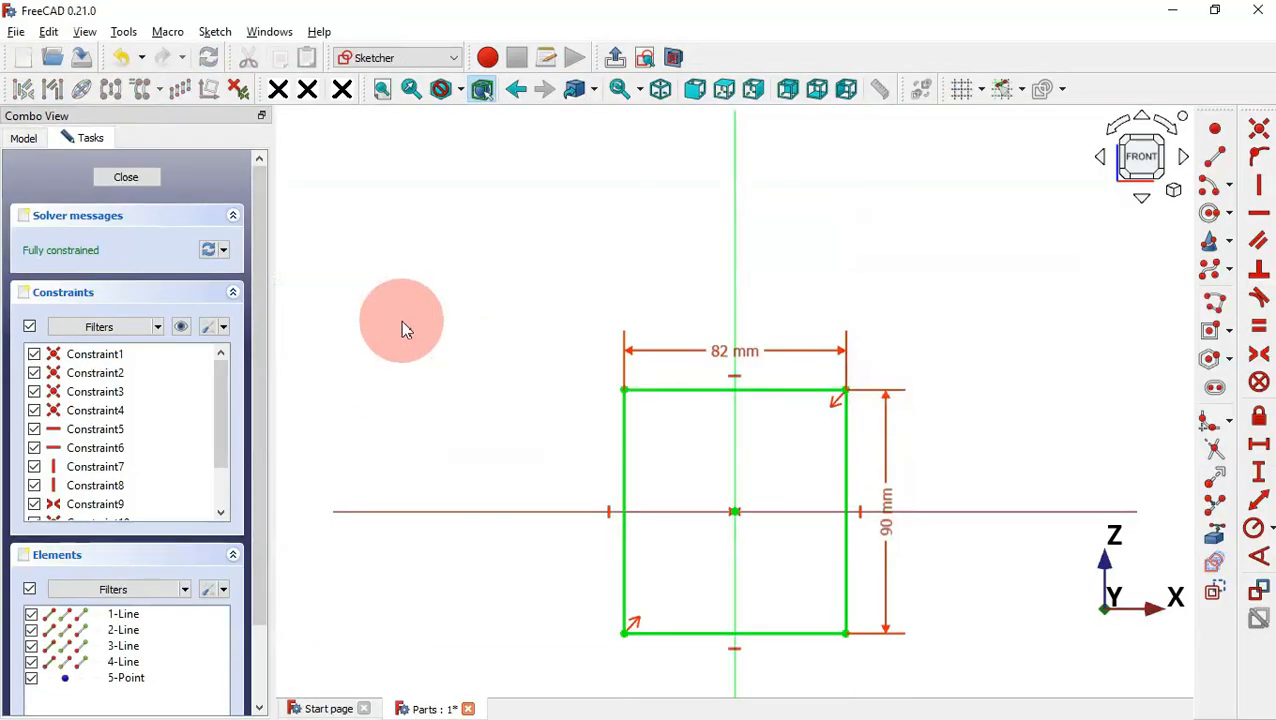
click(617, 58)
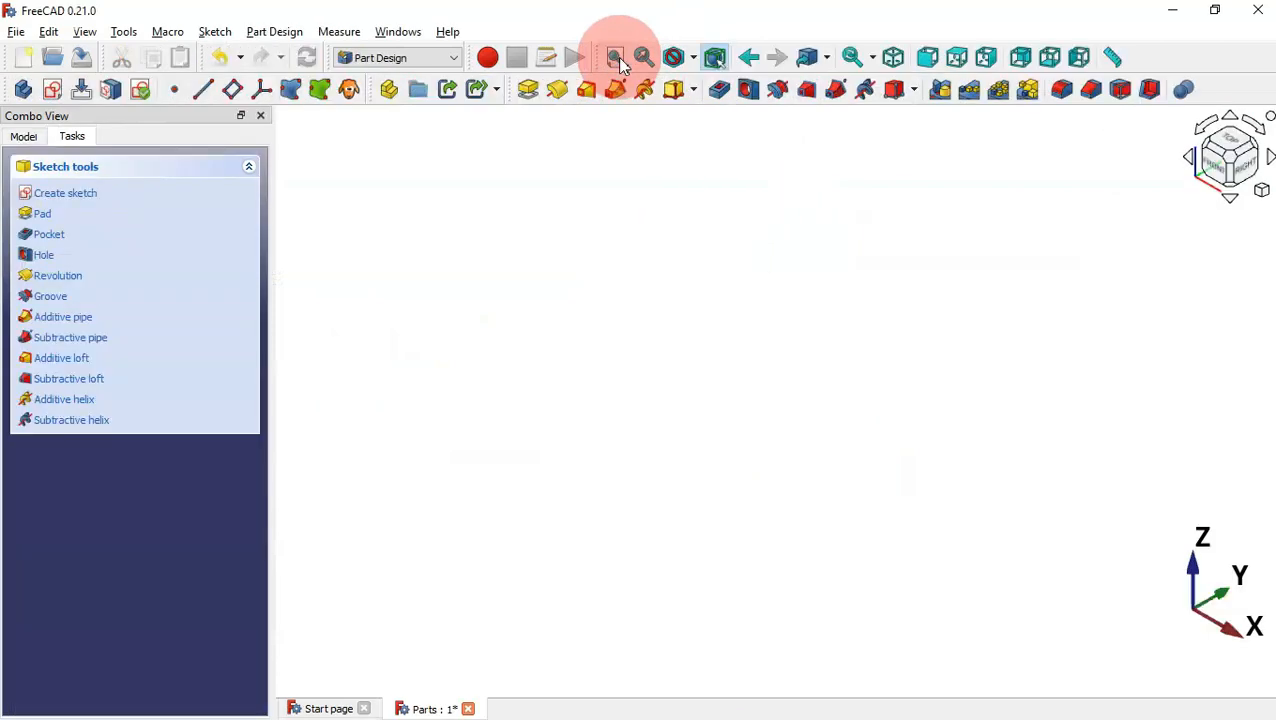
- Pad the rectangle sketch 10 mm along its normal to form the plate
click(533, 90)
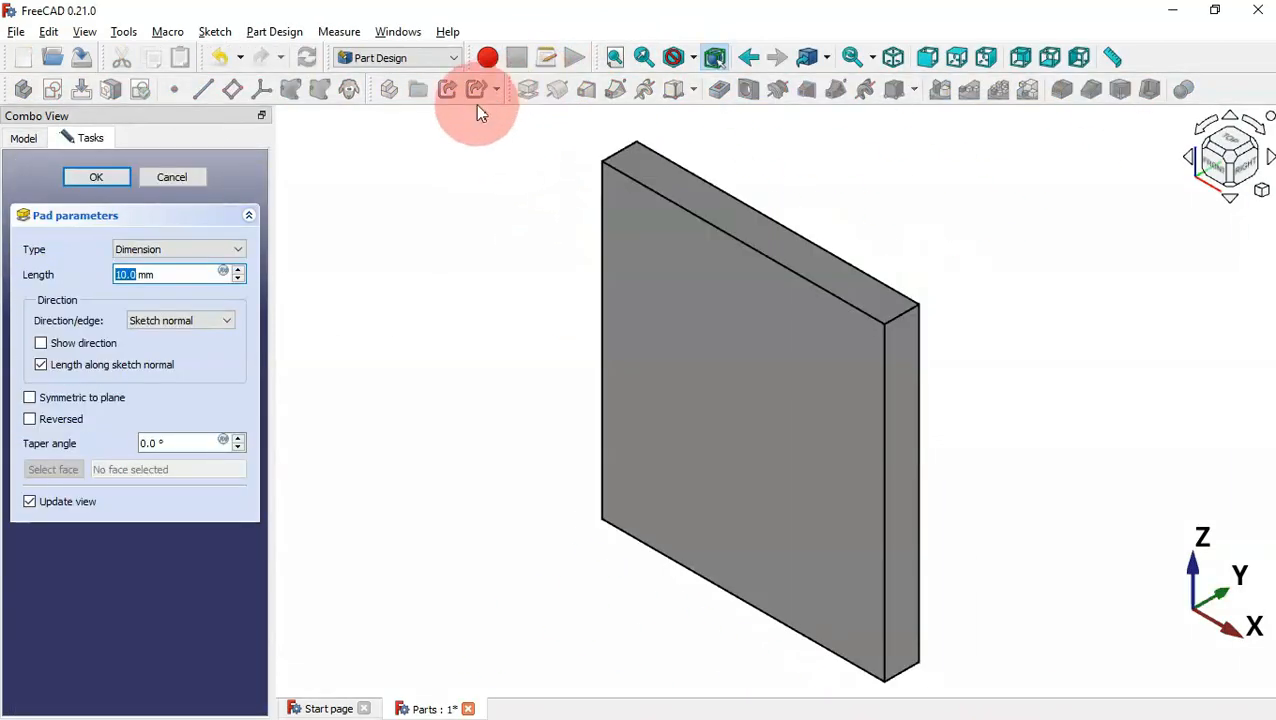
click(200, 268)
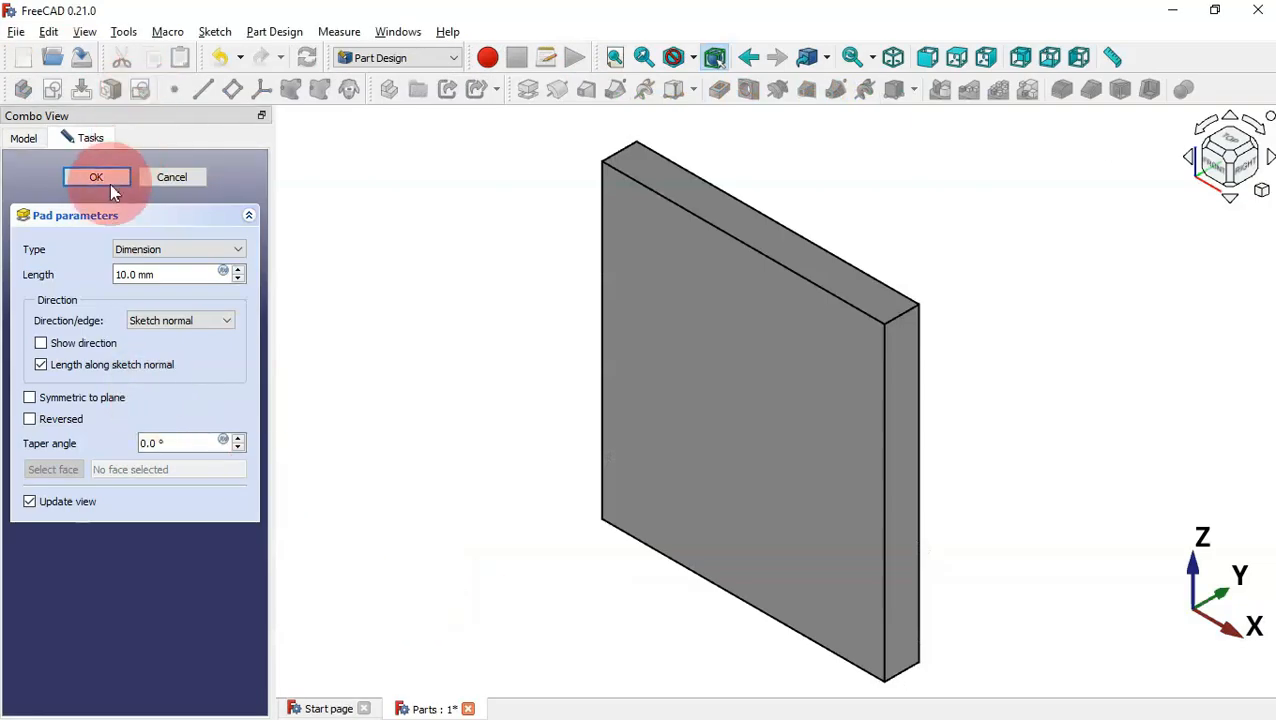
click(106, 187)
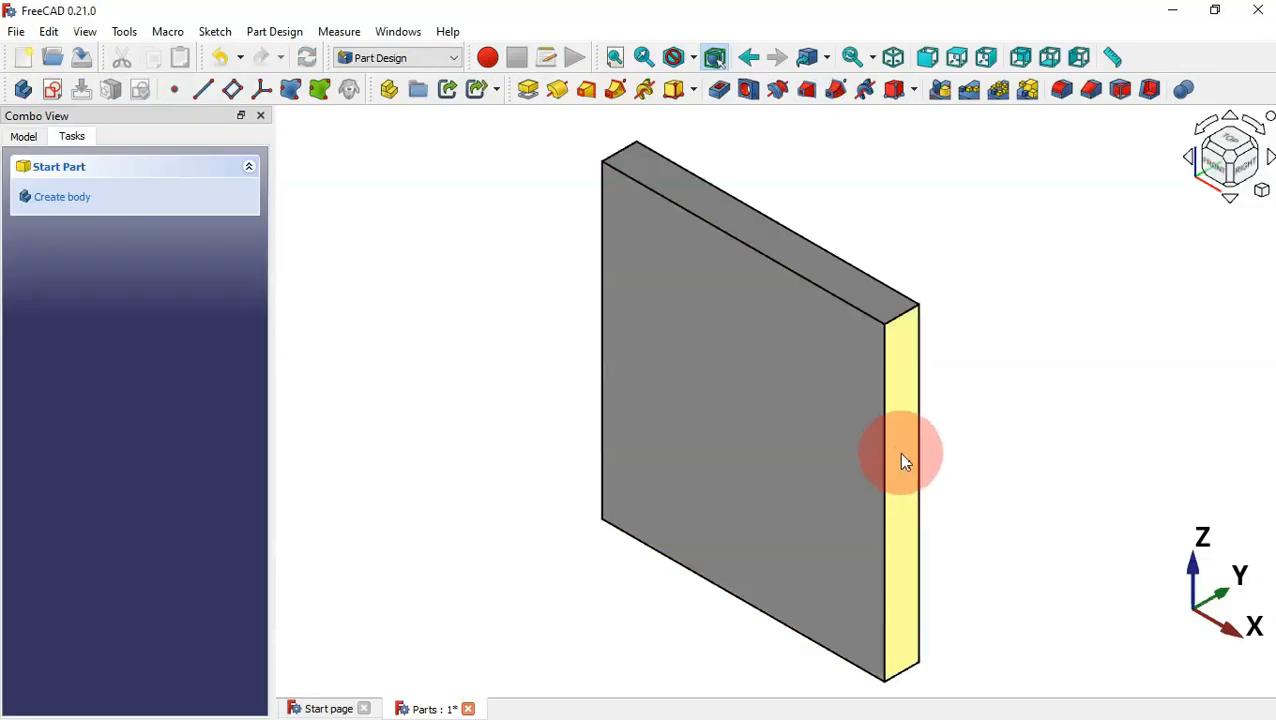
- Start a sketch on the plate's narrow +X side face, orient it upright, and link the long outer edge at negative Y as external geometry
click(901, 457)
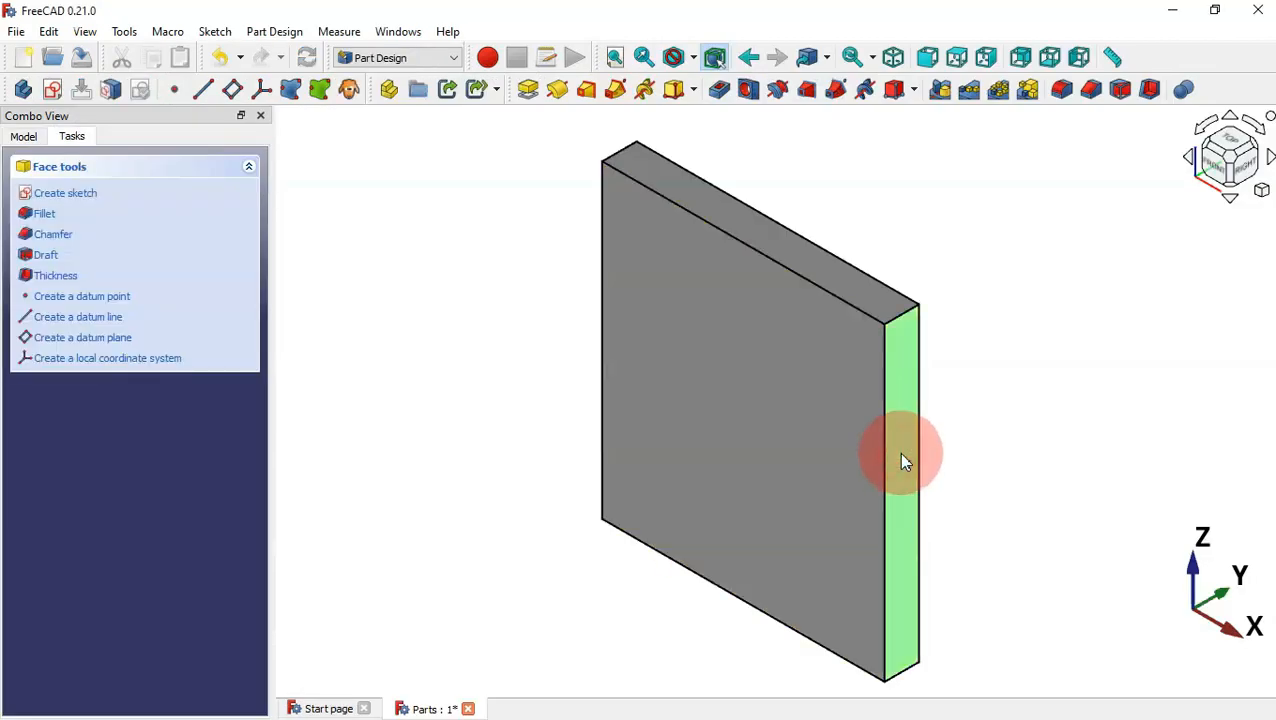
click(61, 86)
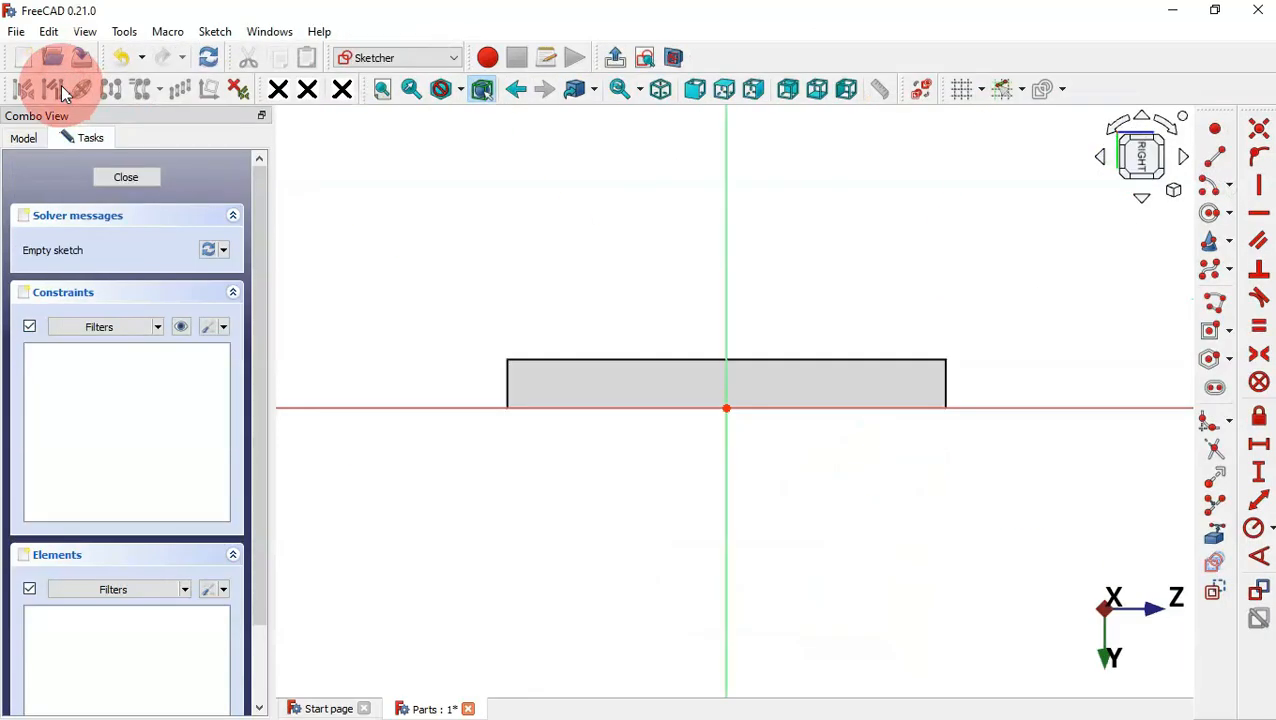
click(1121, 129)
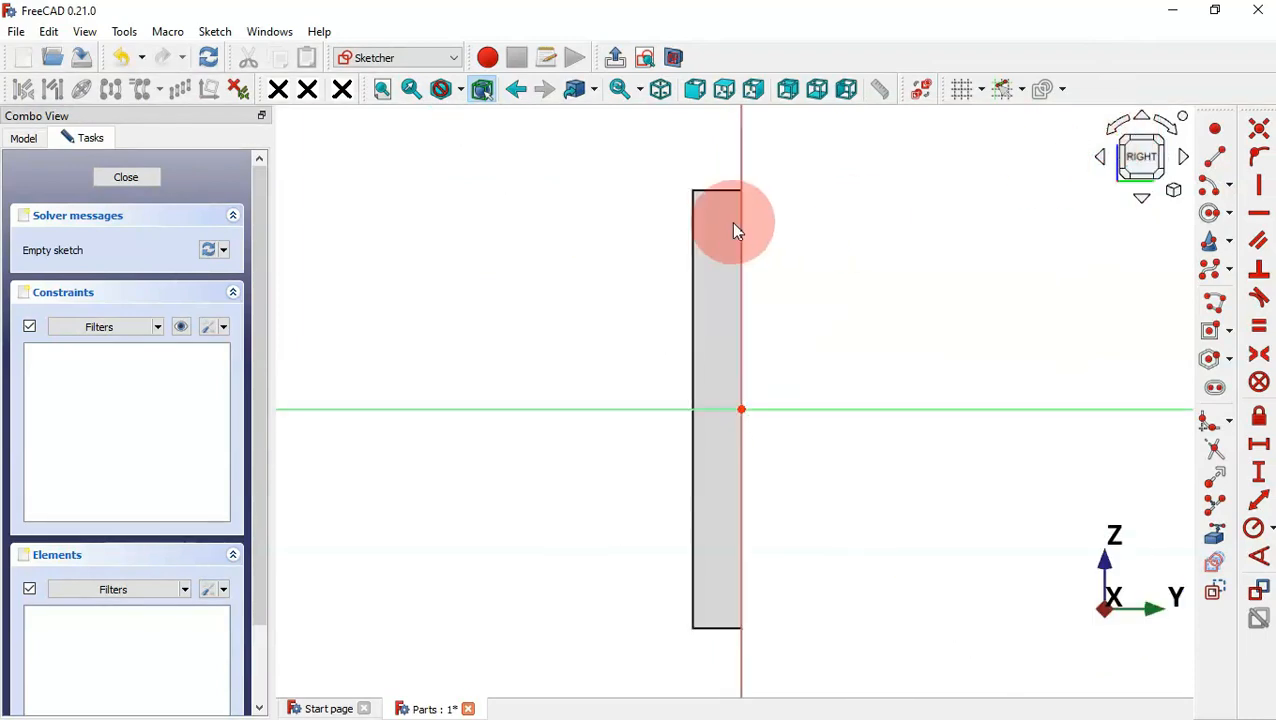
scroll(737, 232, up, 1)
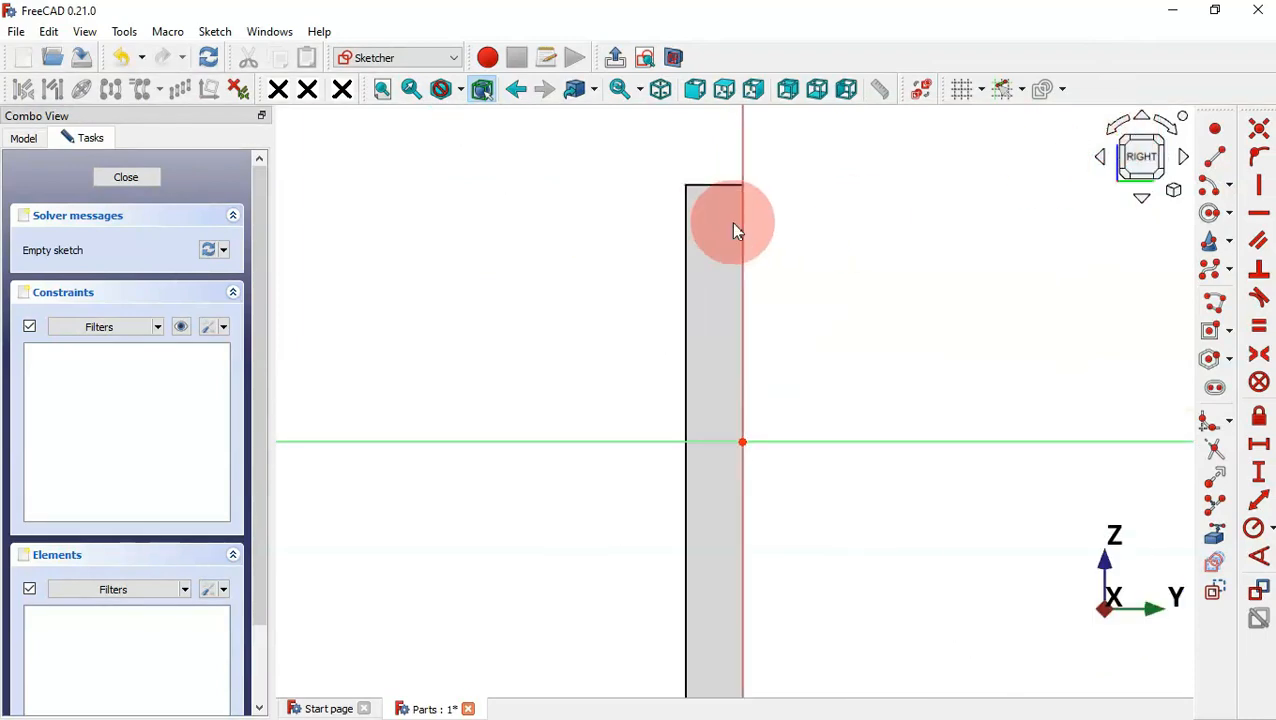
click(1217, 541)
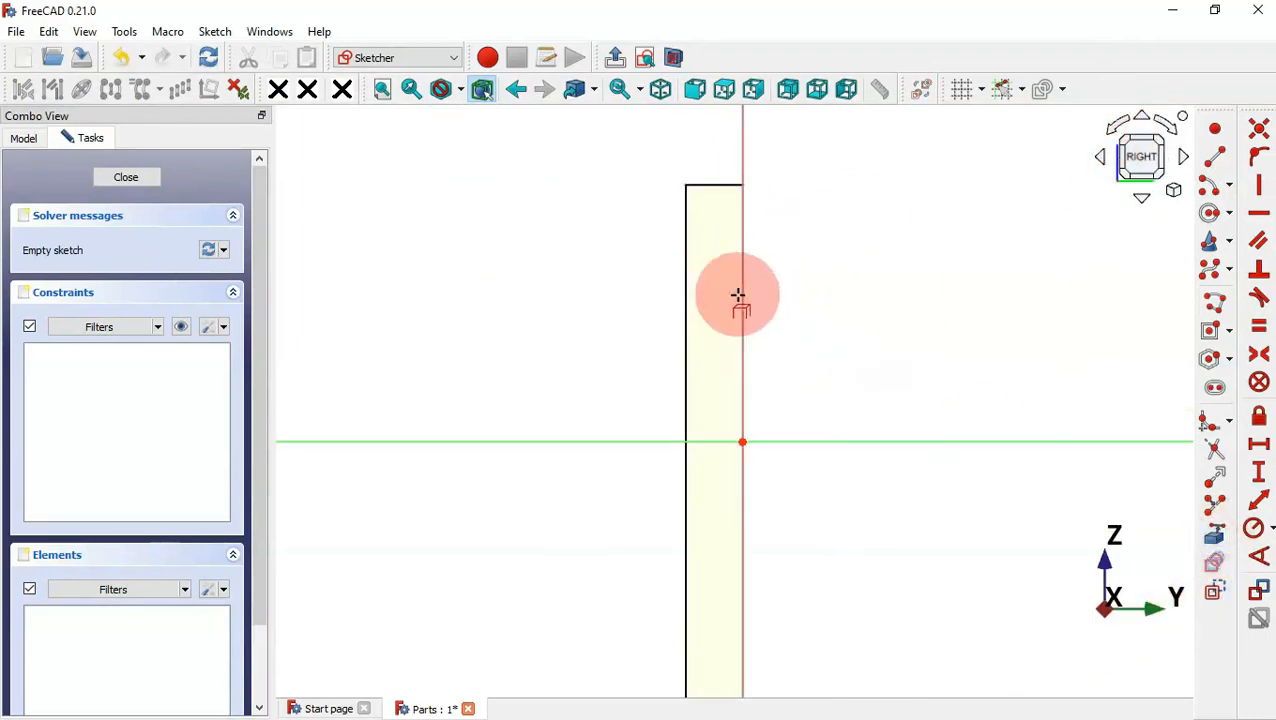
click(685, 275)
scroll(718, 178, up, 4)
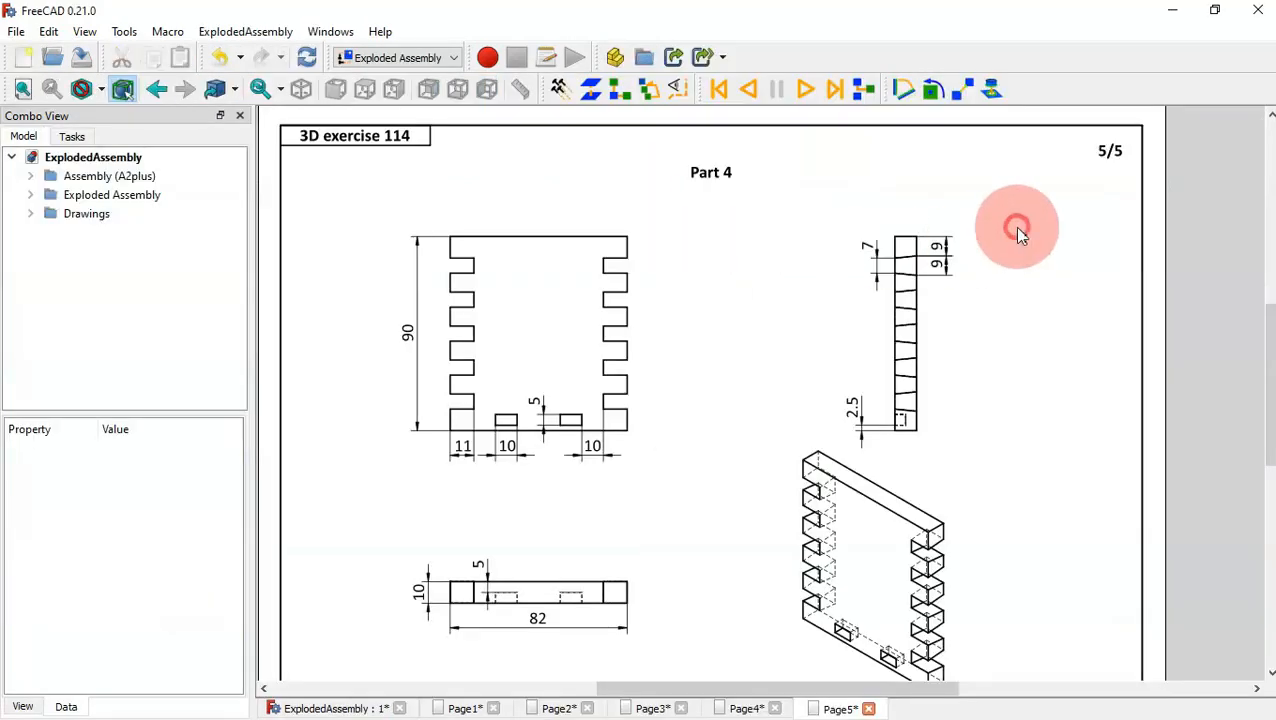
- Sketch a closed four-sided notch profile near the top of the plate's right end face, with two slanted sides spanning its full thickness
scroll(1017, 232, up, 5)
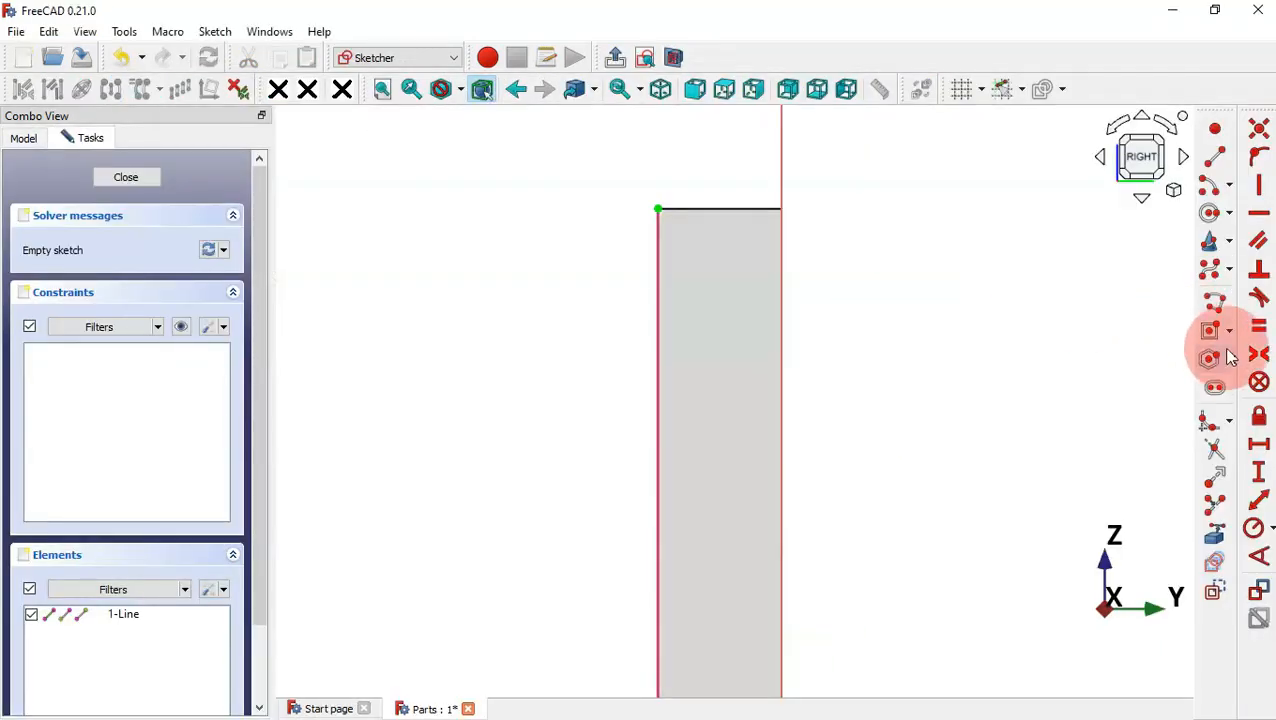
click(1216, 302)
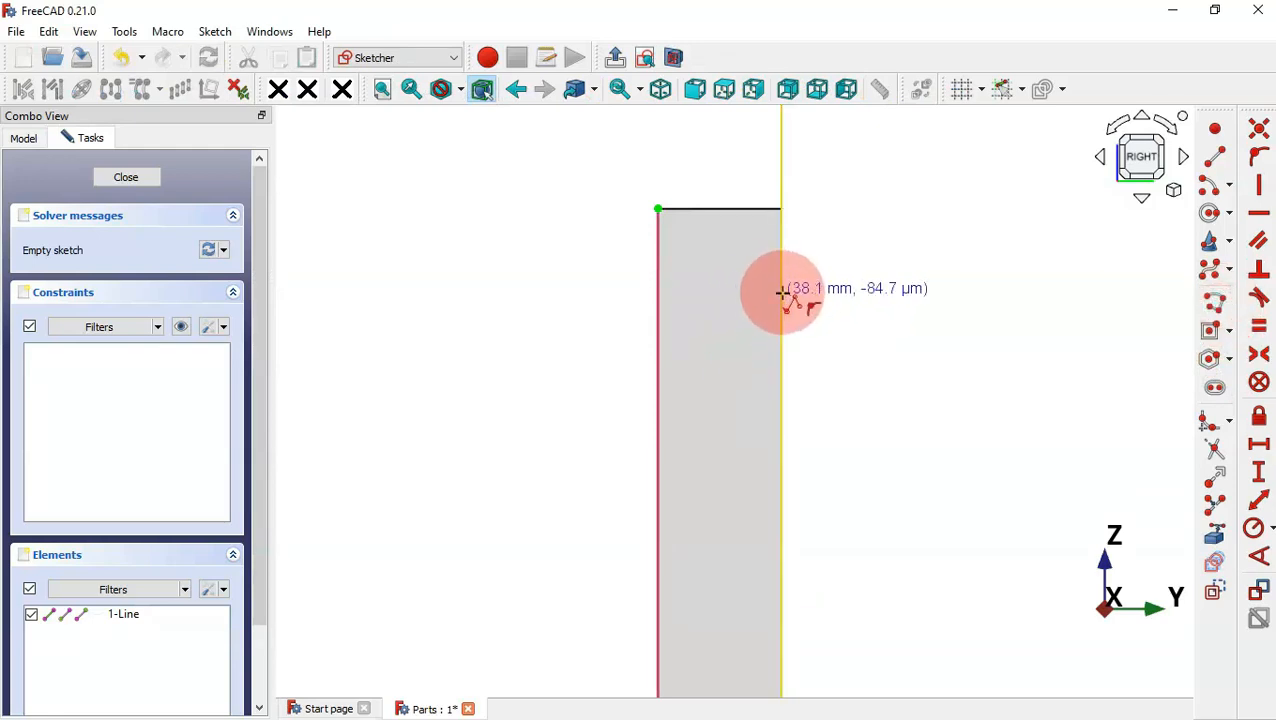
click(781, 297)
click(658, 322)
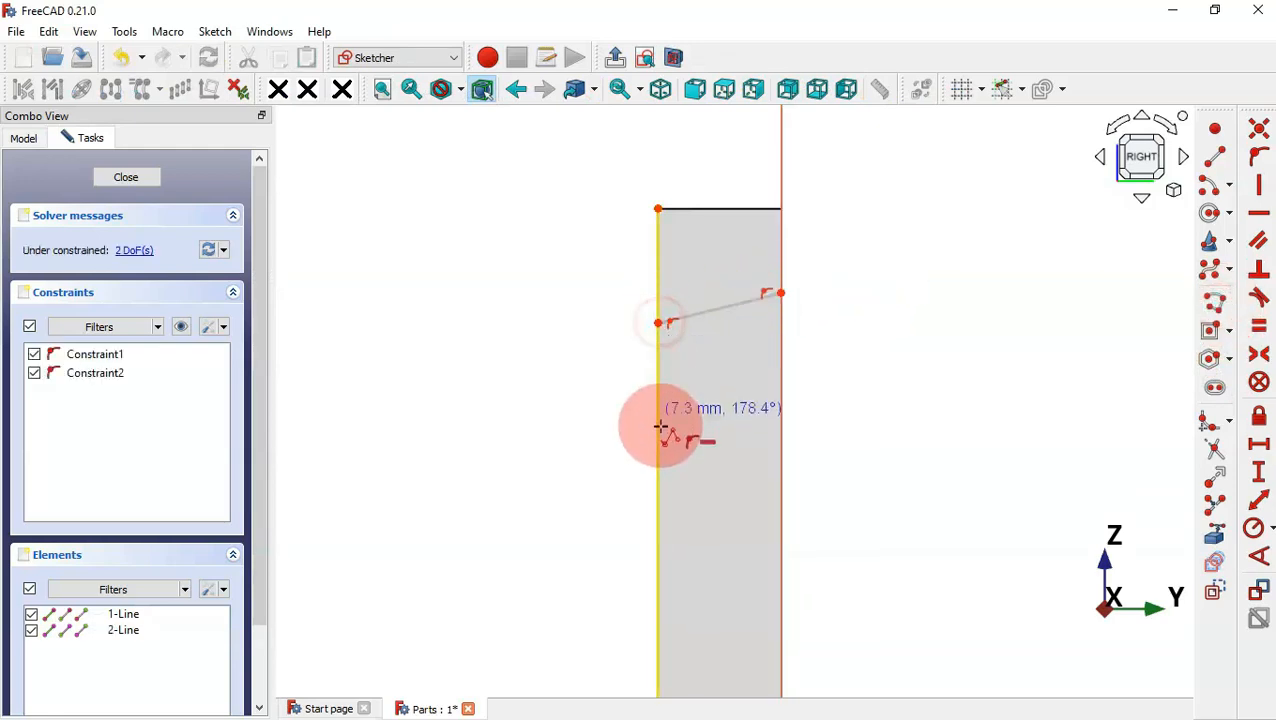
click(658, 462)
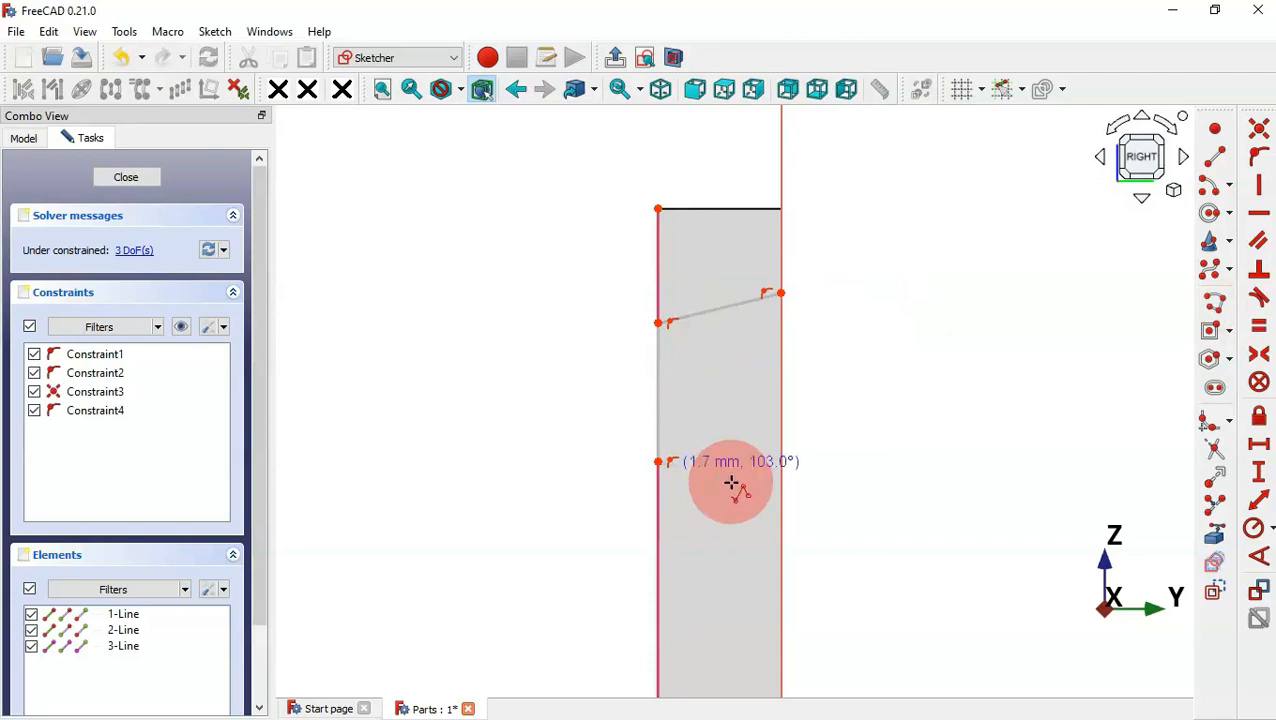
click(782, 503)
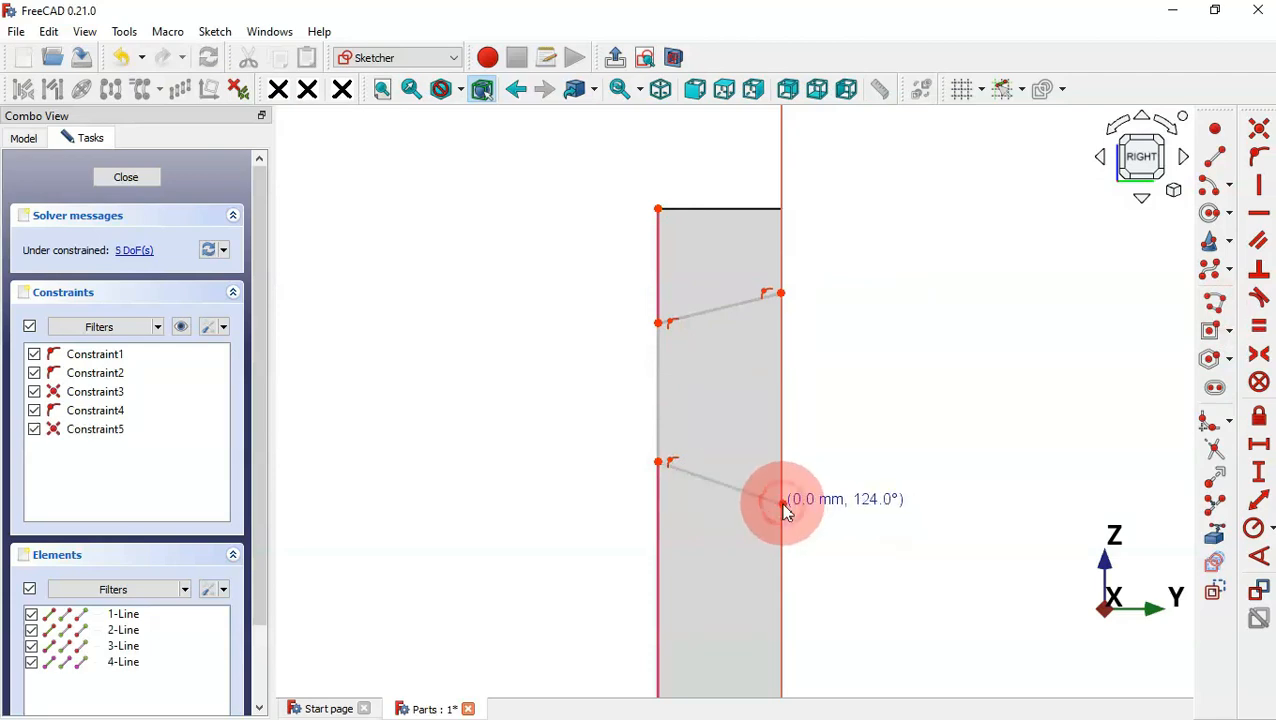
click(782, 291)
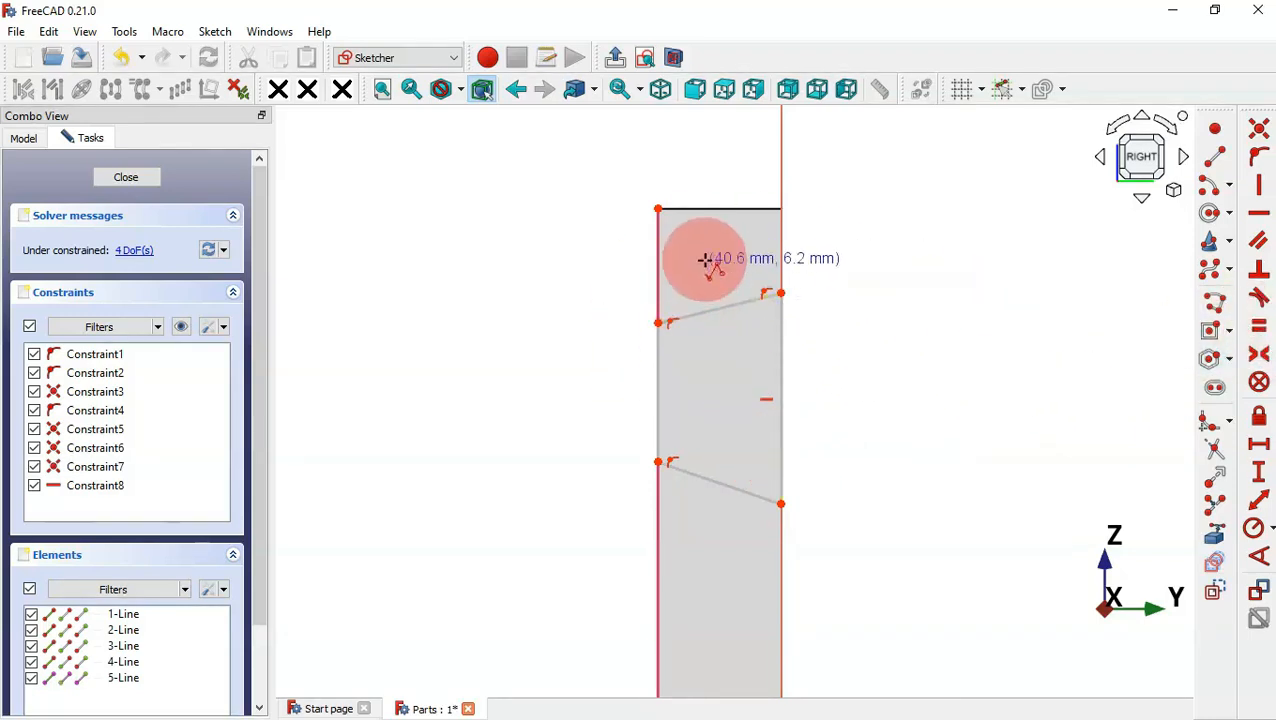
- Constrain the two slanted sides of the notch profile to equal length
click(1260, 327)
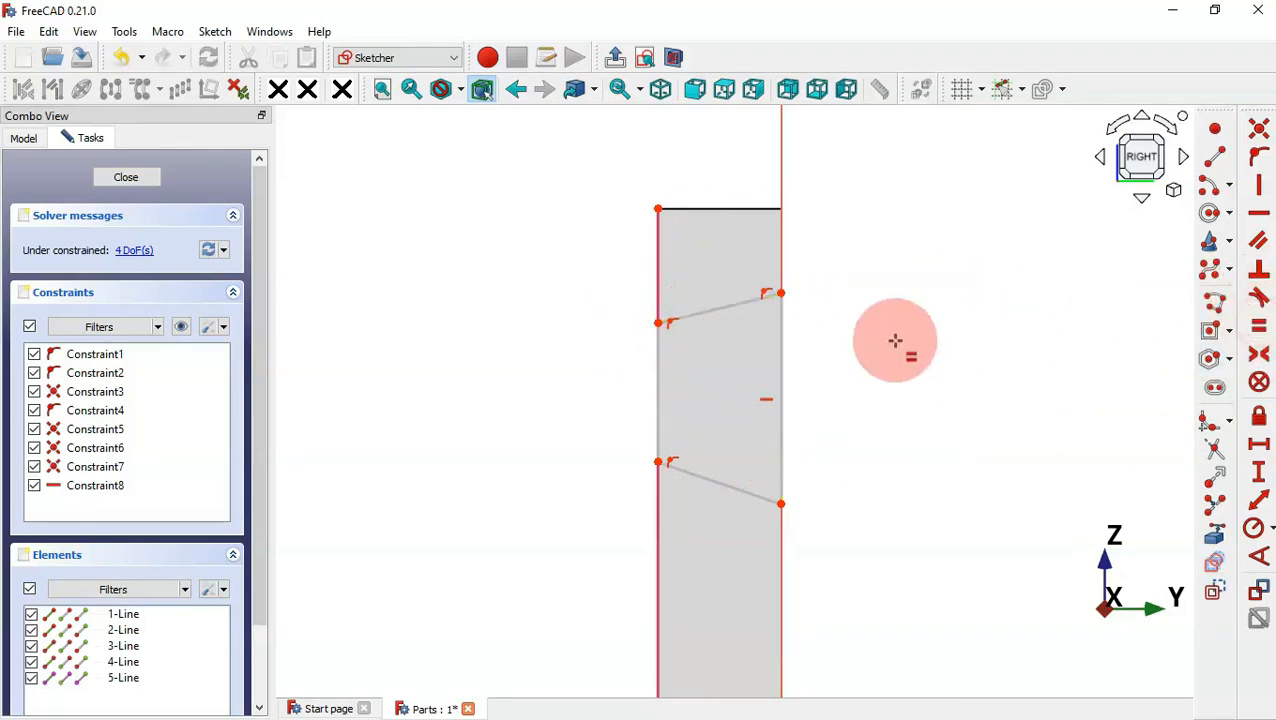
click(743, 303)
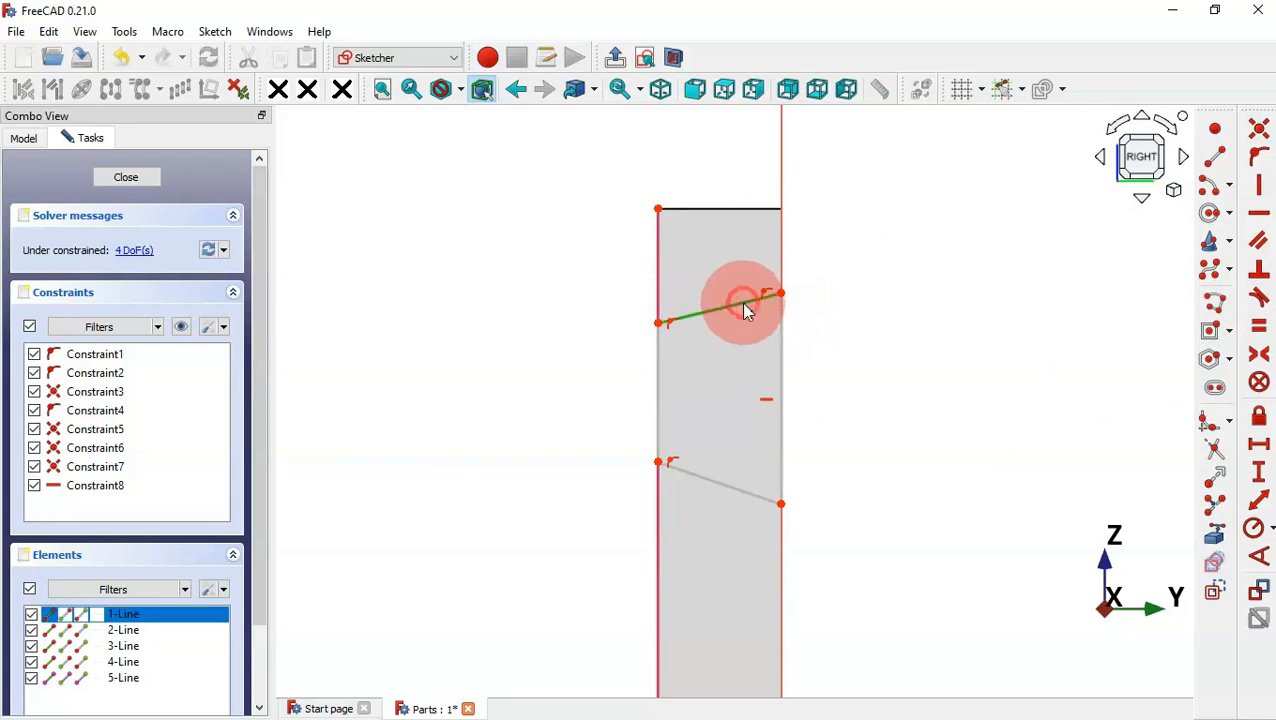
click(745, 493)
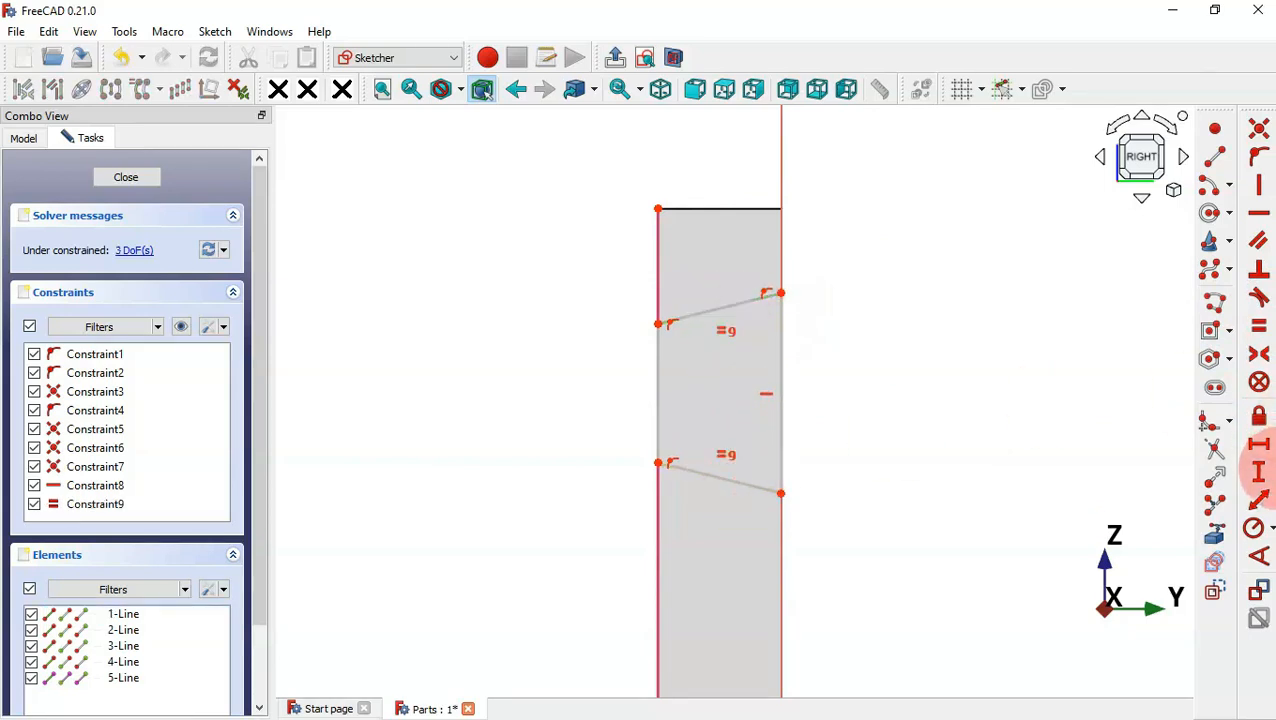
- Dimension the notch profile's short edge to 7 mm and its long parallel edge to 9 mm
click(1262, 500)
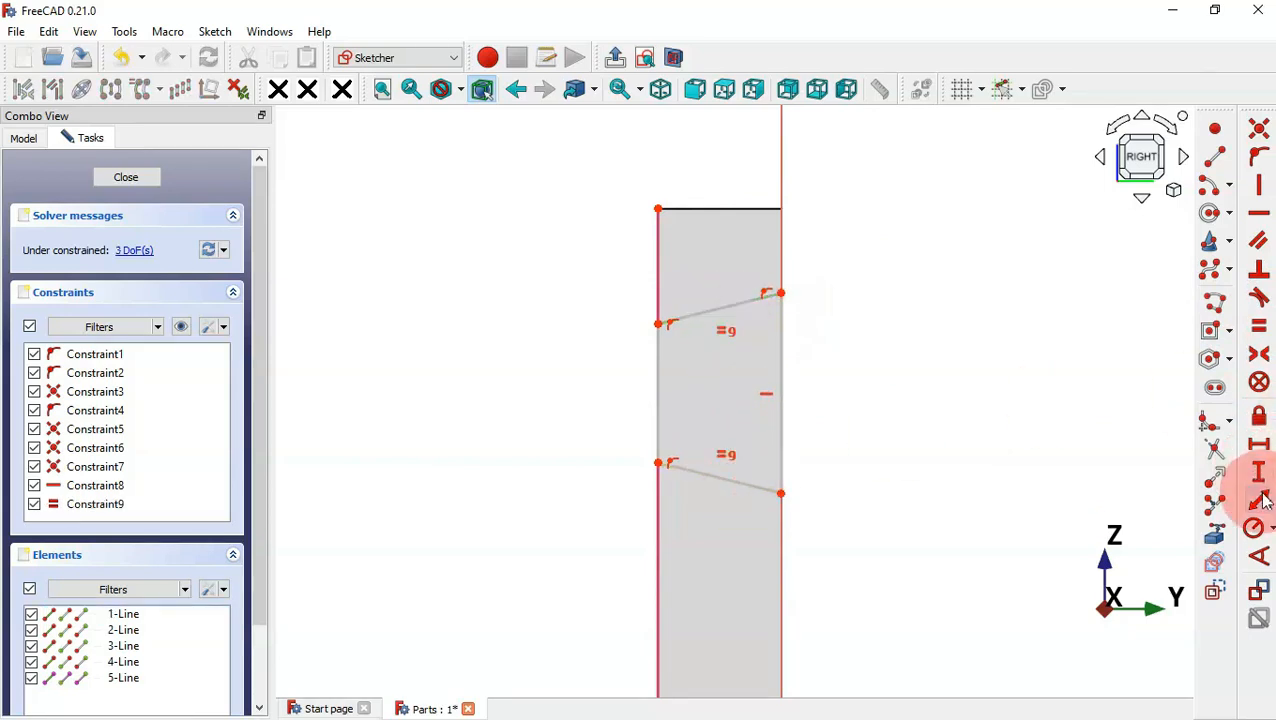
click(655, 371)
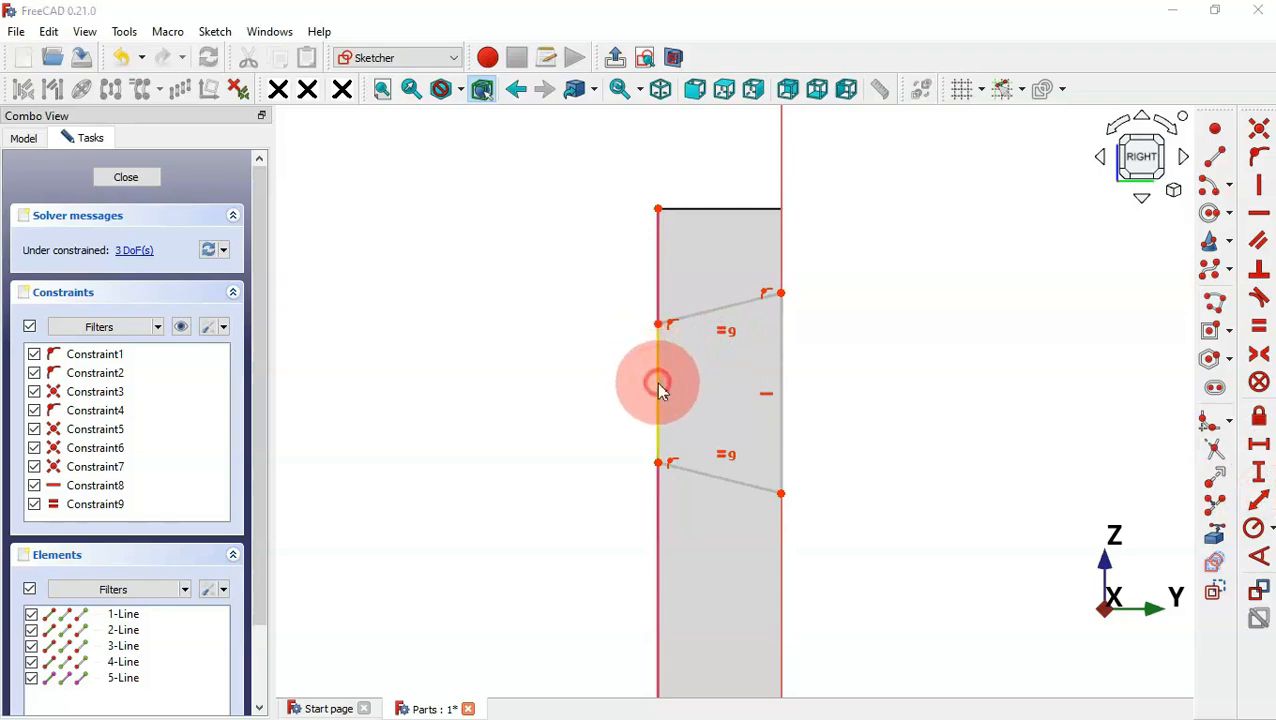
click(658, 388)
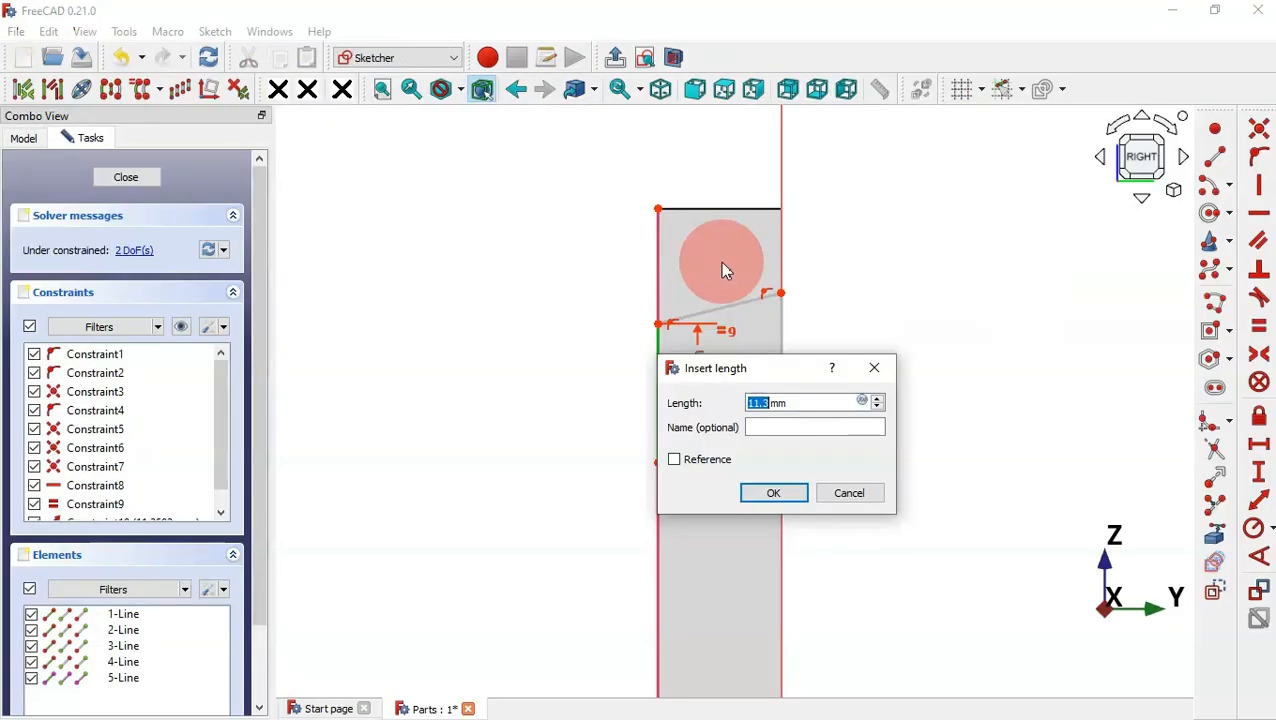
text(7)
key(Return)
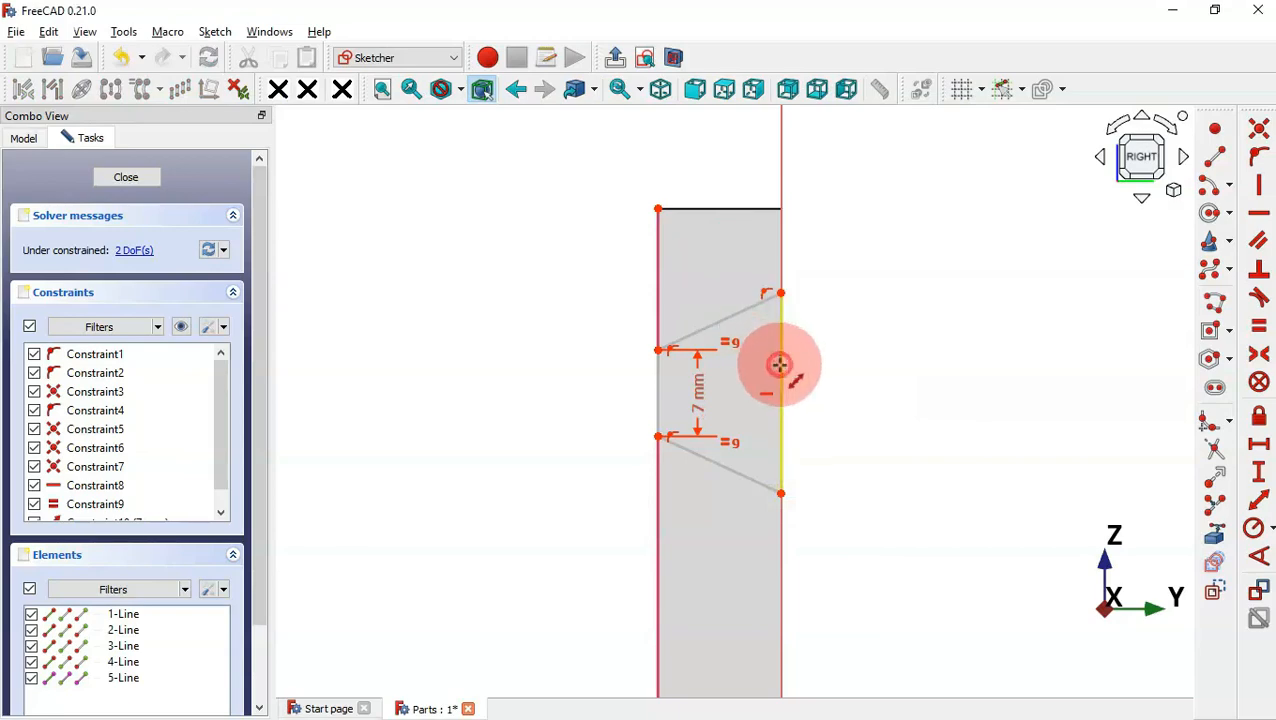
click(779, 364)
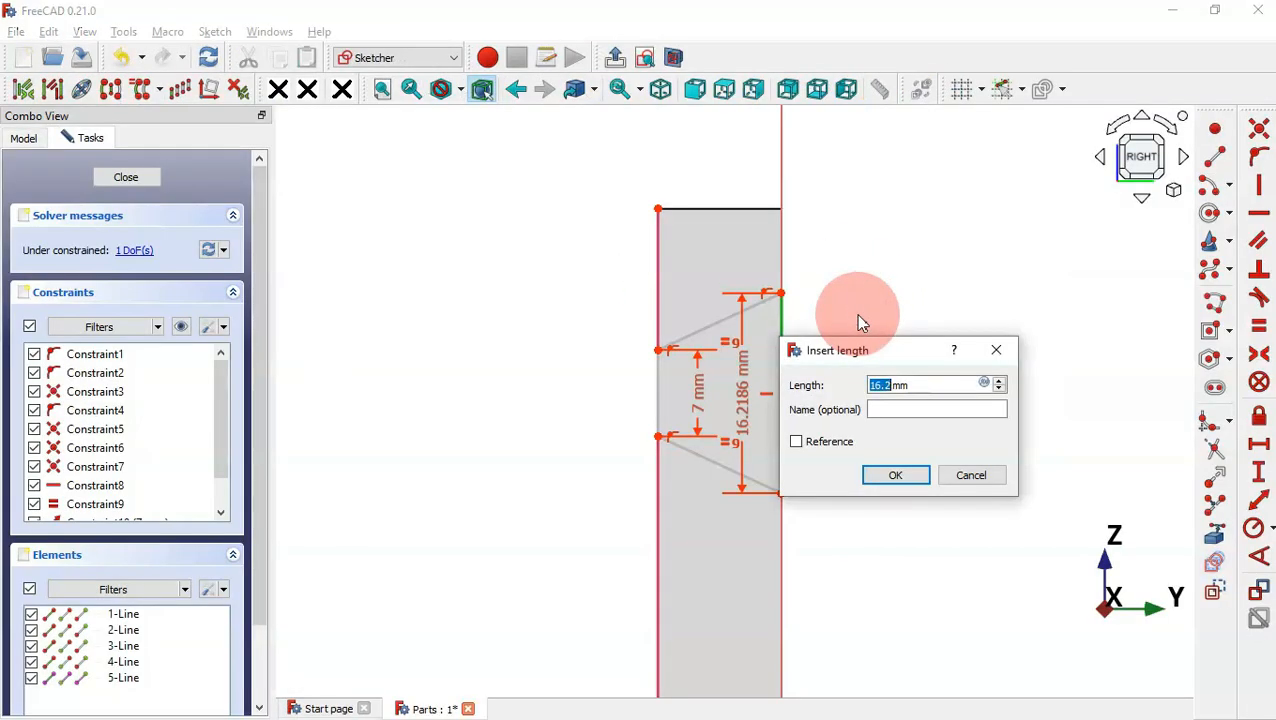
text(9)
key(Return)
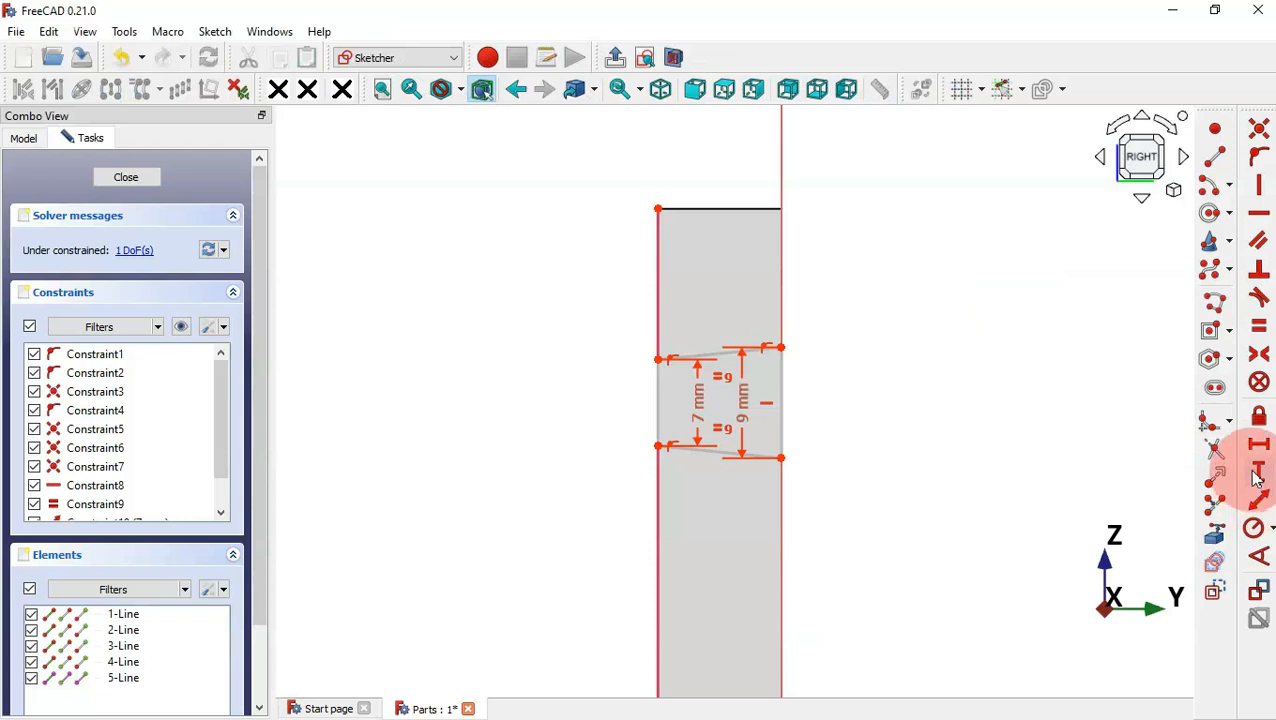
click(1256, 476)
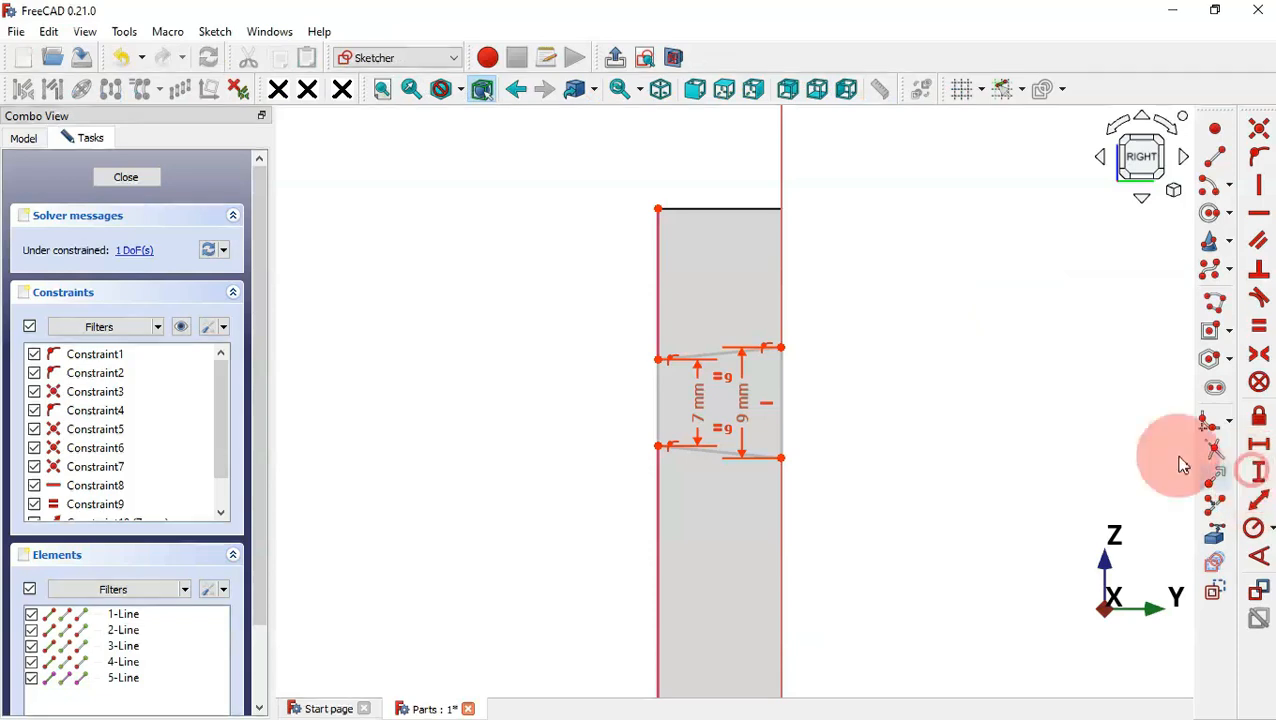
click(780, 348)
click(658, 209)
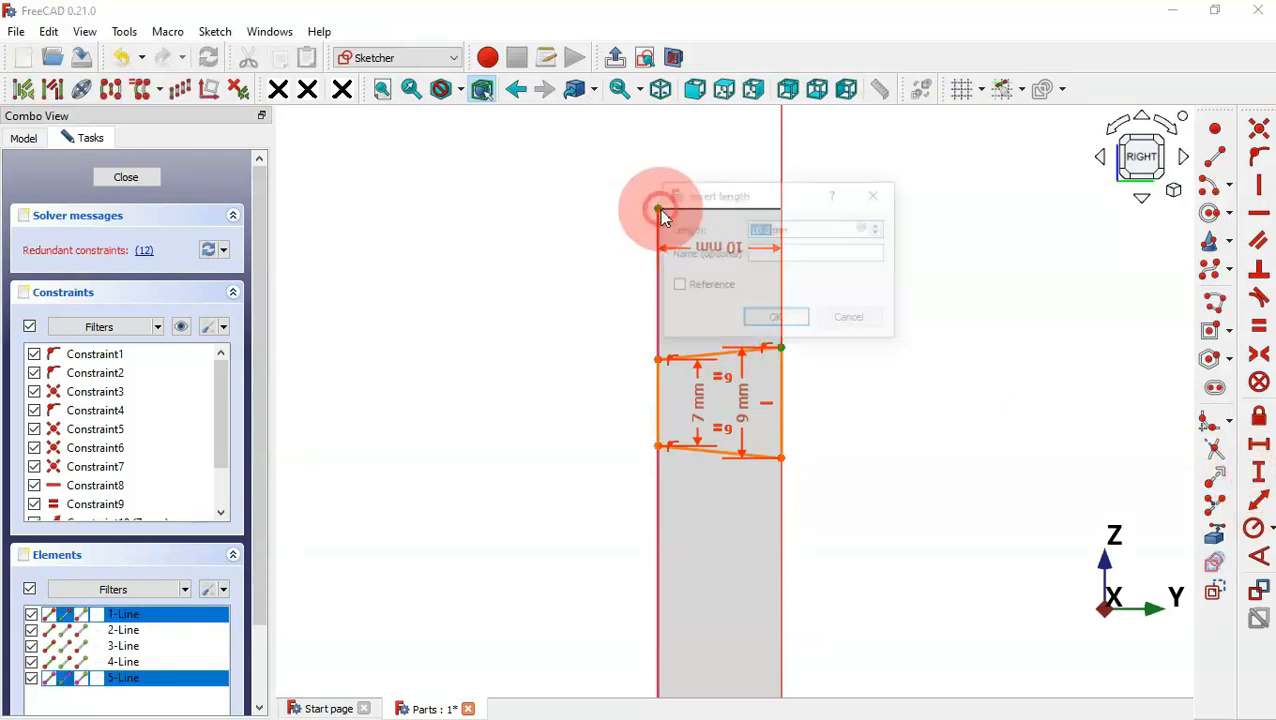
click(877, 194)
- Set the distance from the 9 mm edge's nearer corner to the plate's top end to 9 mm, and close the sketch
click(1170, 133)
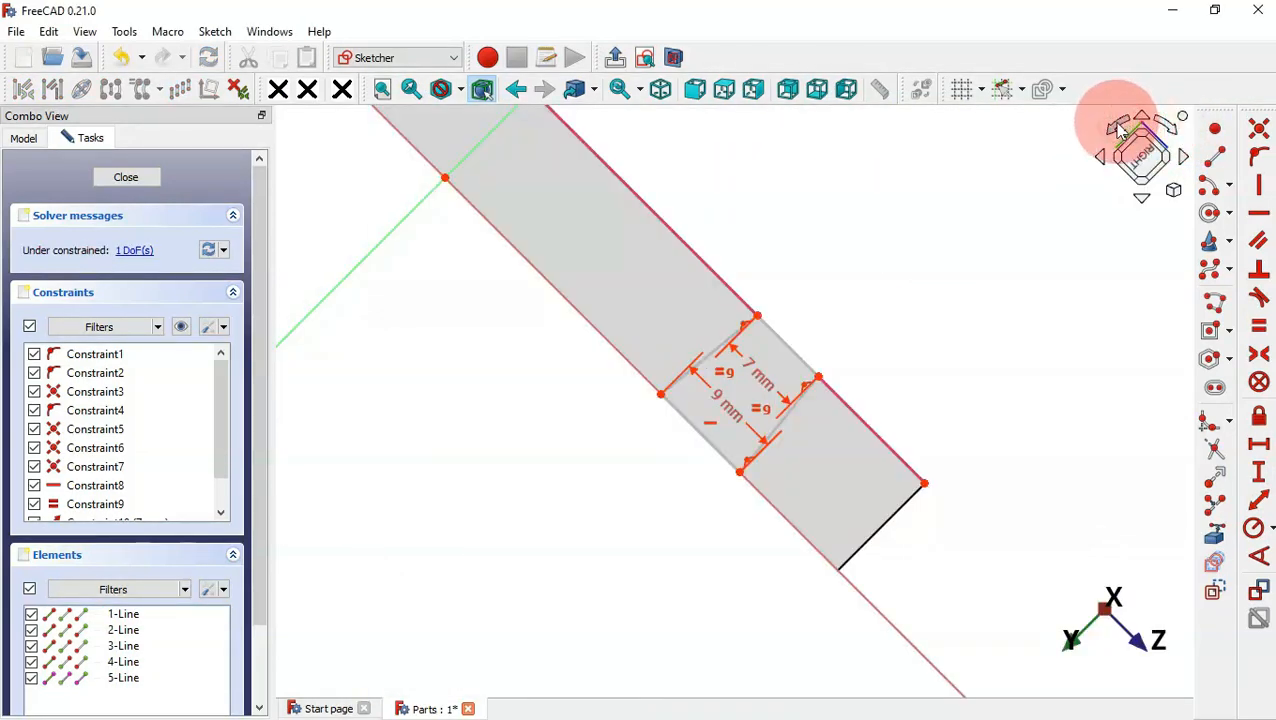
click(1118, 130)
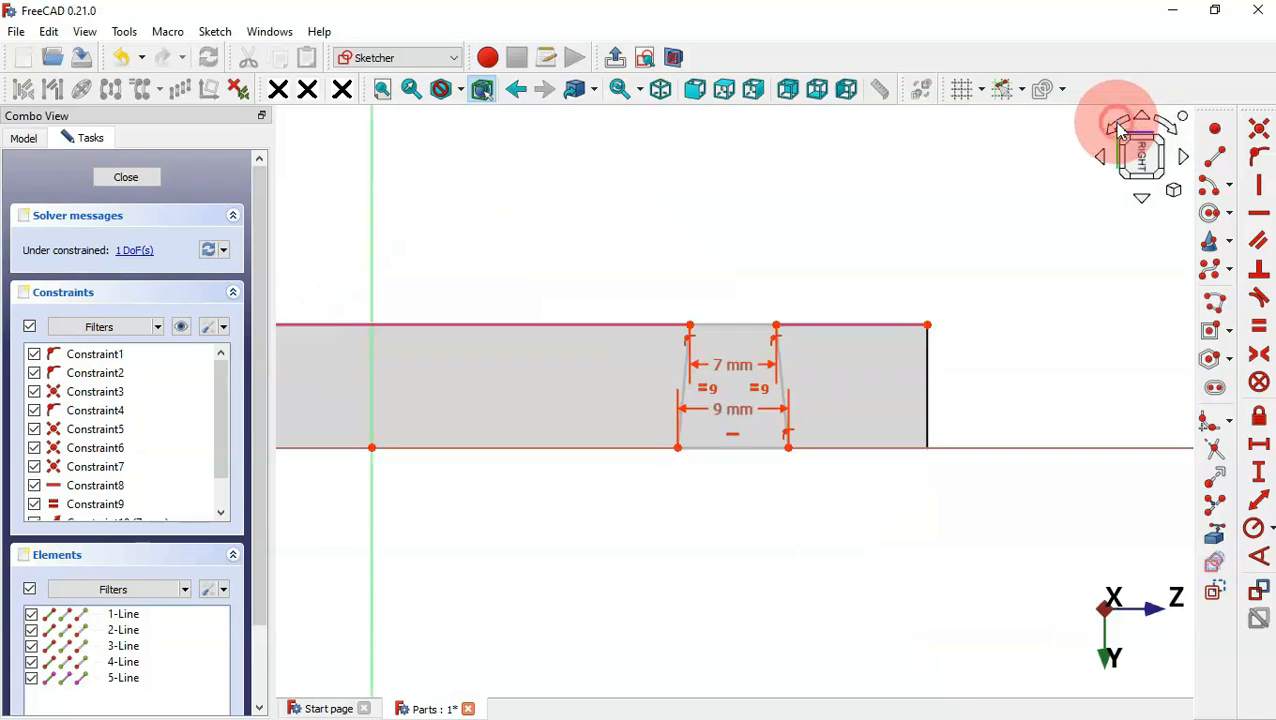
click(1259, 446)
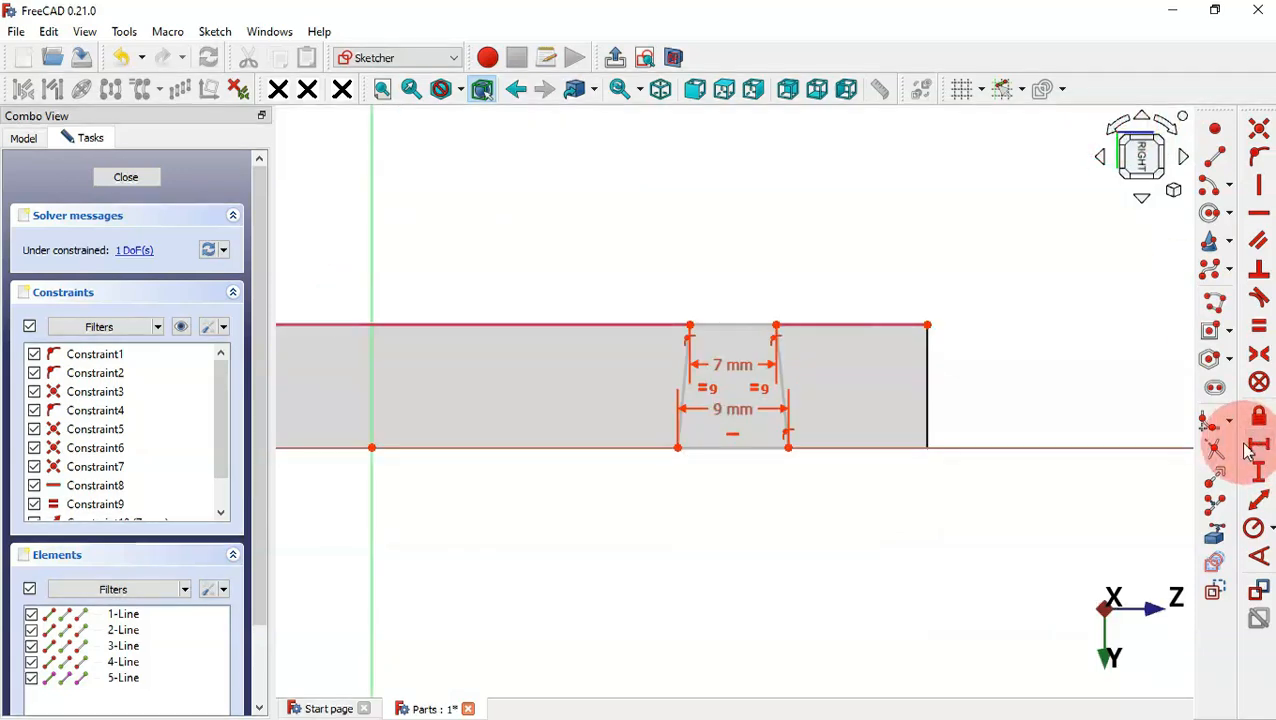
click(789, 447)
click(928, 325)
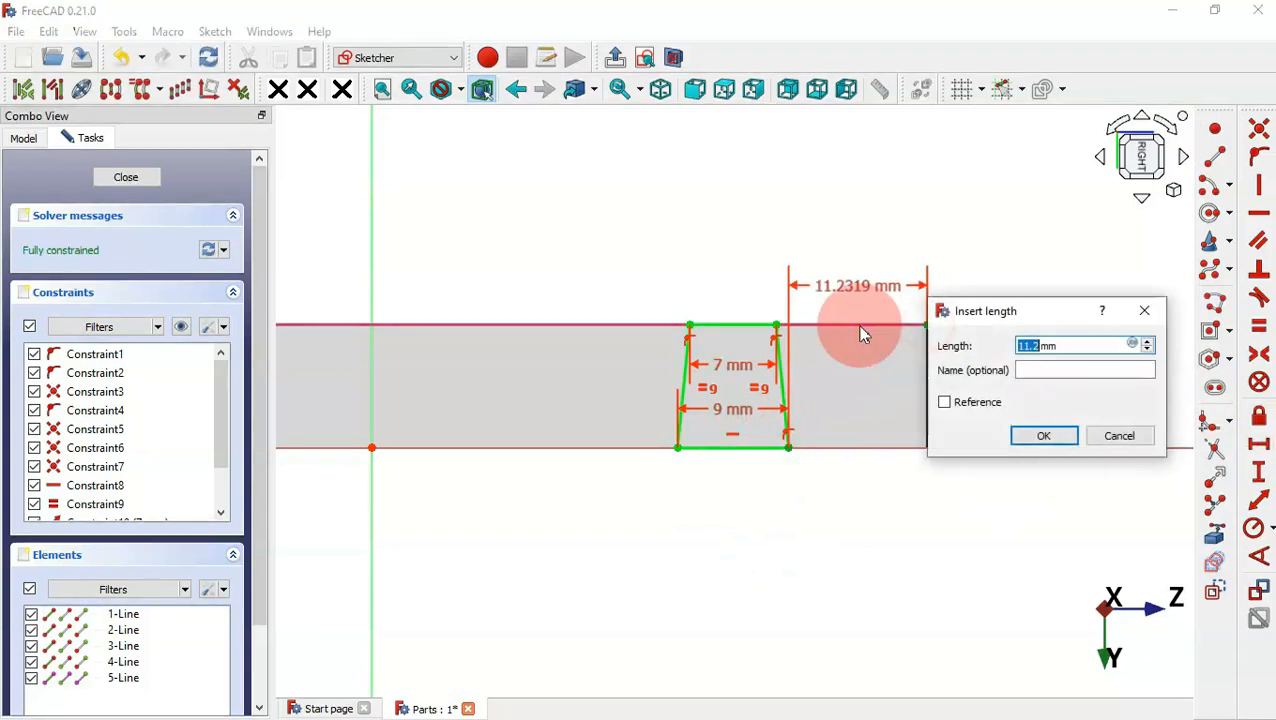
text(9)
key(Return)
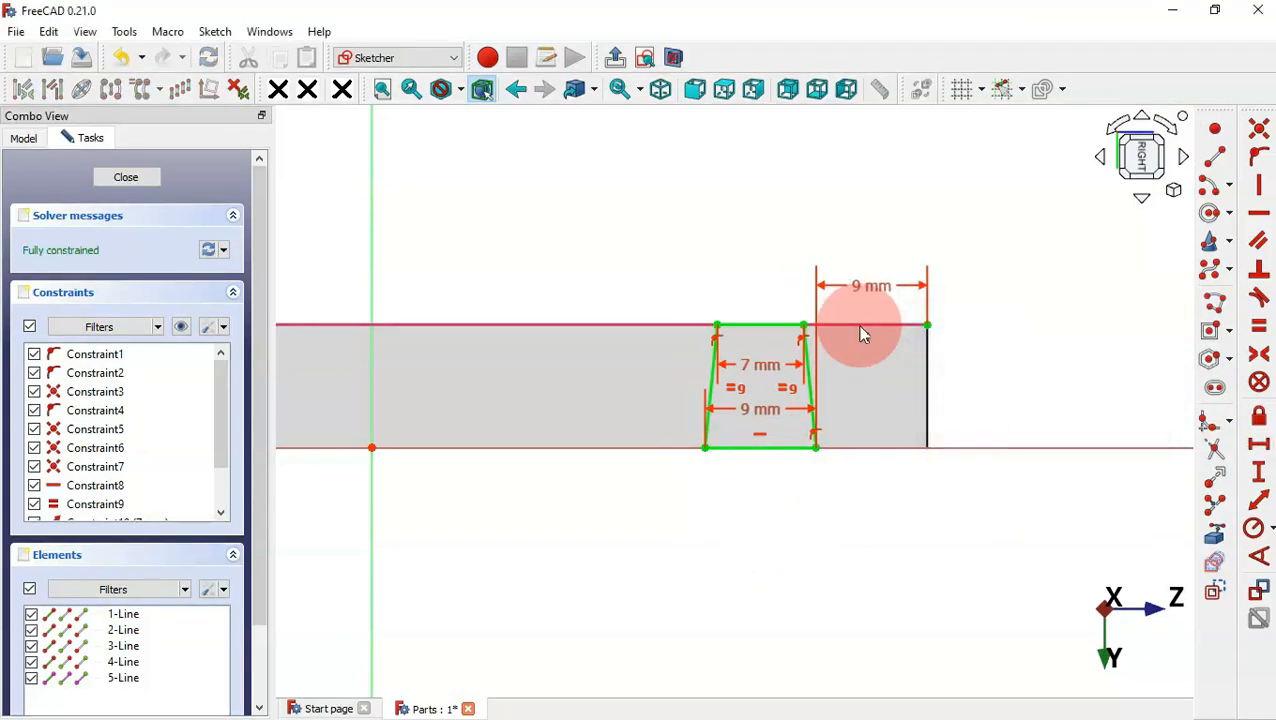
click(616, 58)
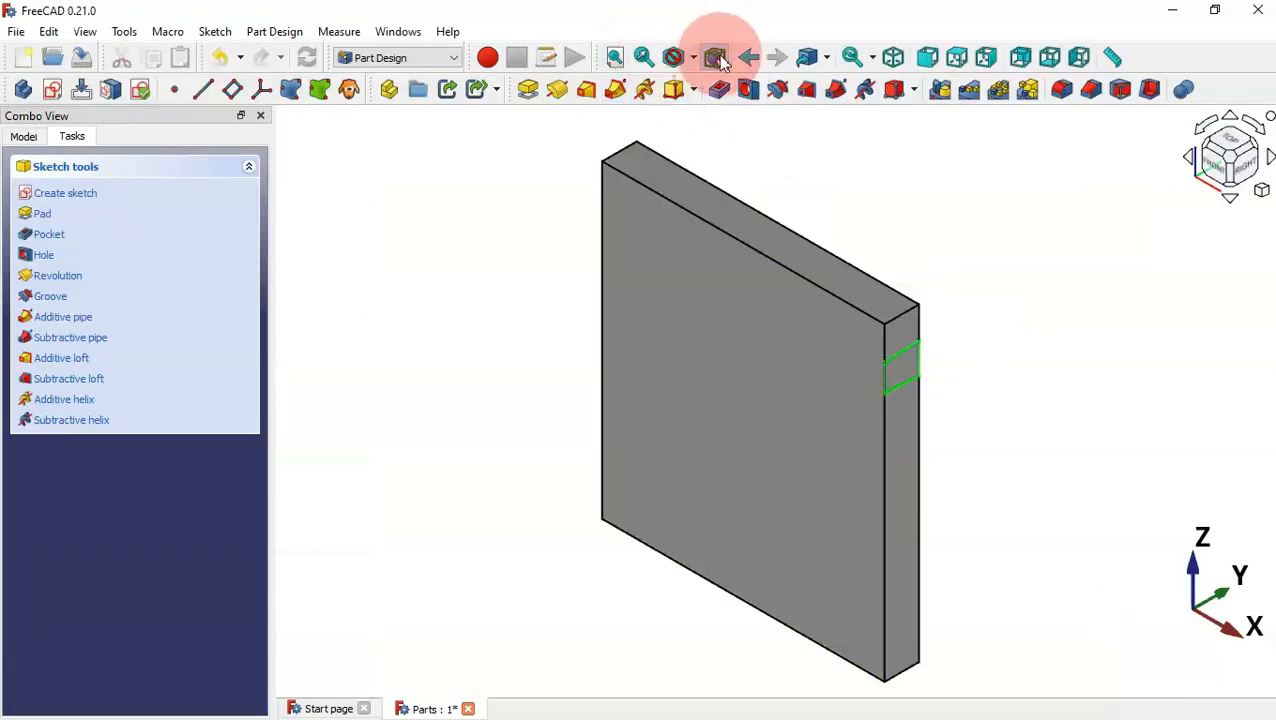
- Cut the notch profile into the plate as a Pocket 11 mm deep, following the Part 4 drawing
click(721, 89)
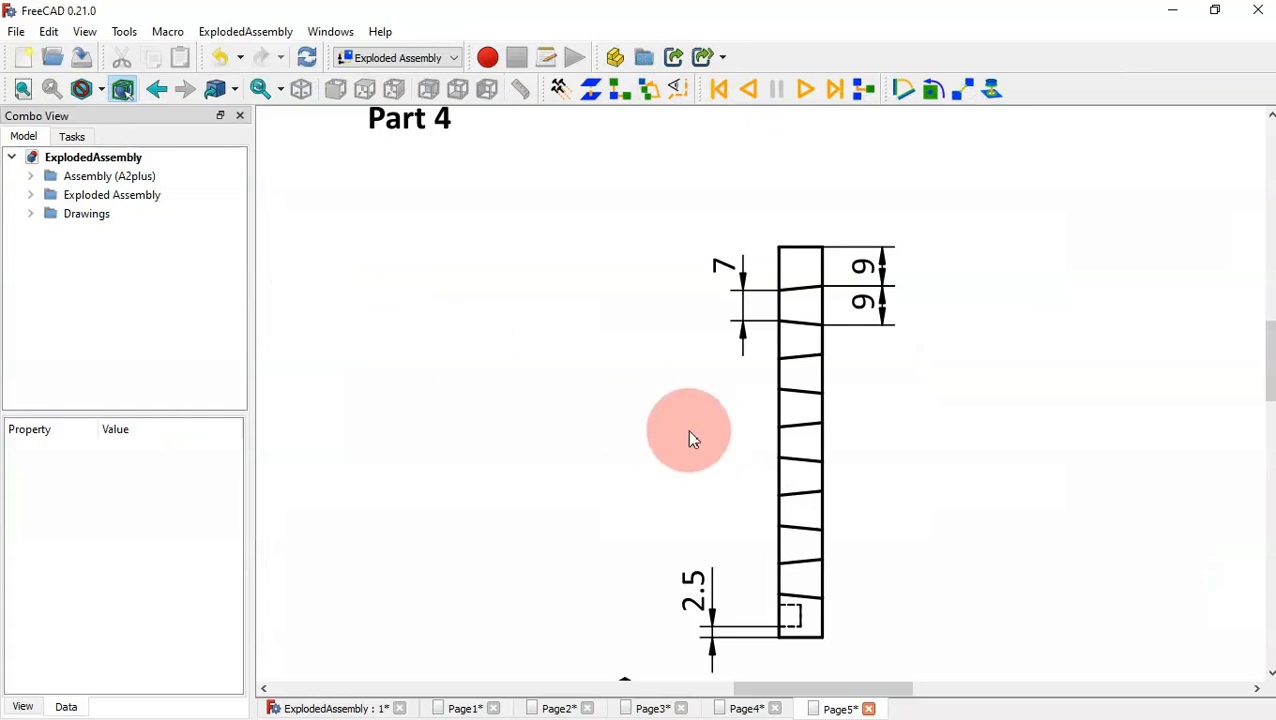
scroll(687, 430, down, 3)
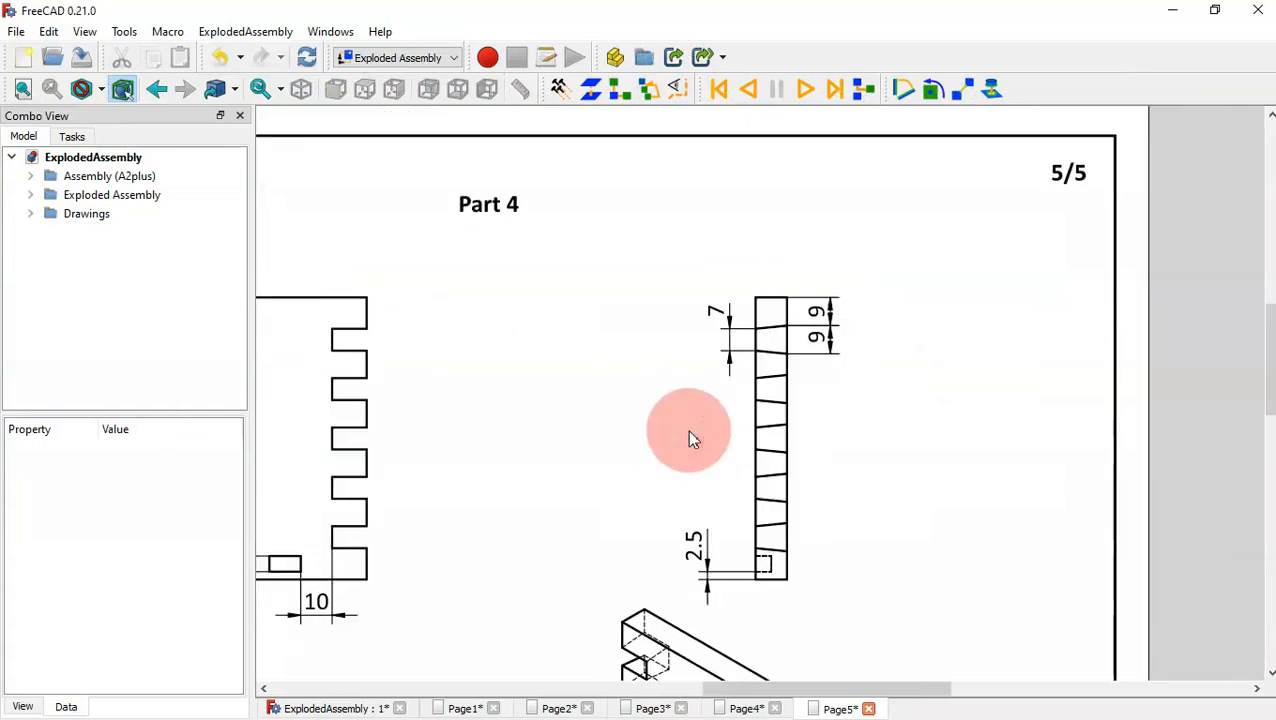
drag(871, 689, 727, 667)
click(686, 576)
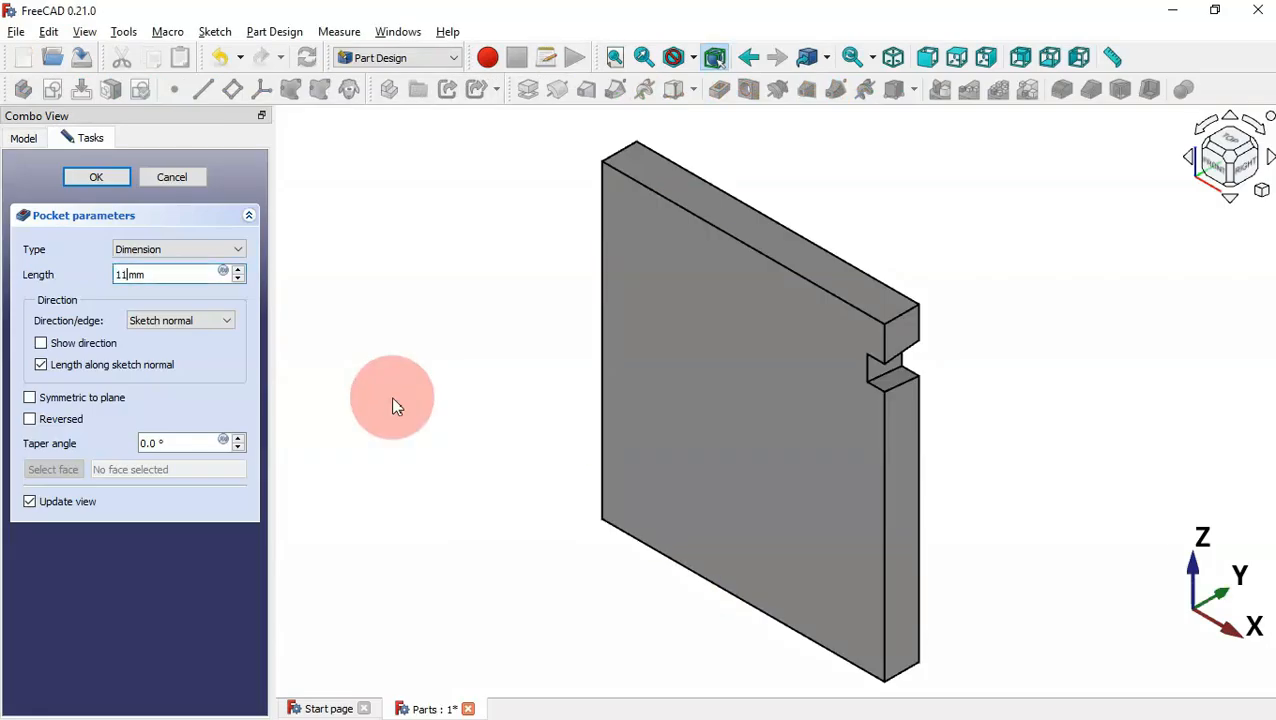
key(Return)
click(445, 331)
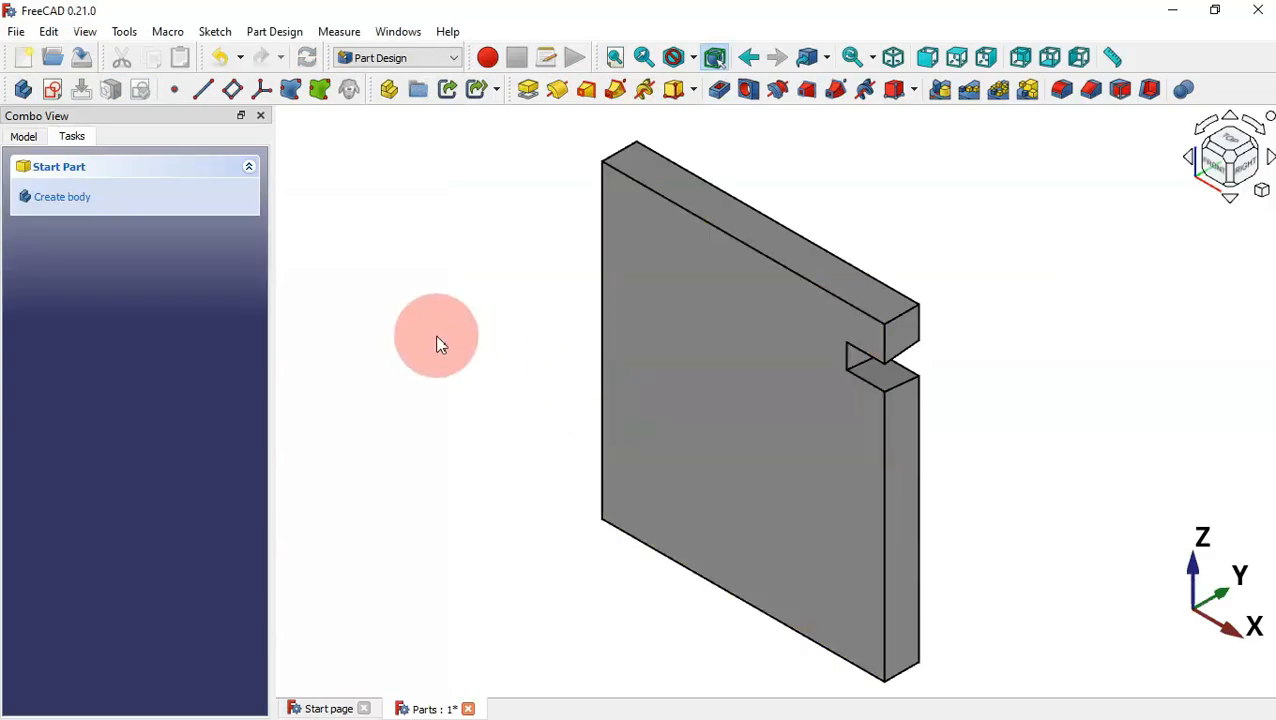
- Start a MultiTransform of the notch pocket in Part4 and add a linear pattern to it
click(23, 136)
click(107, 290)
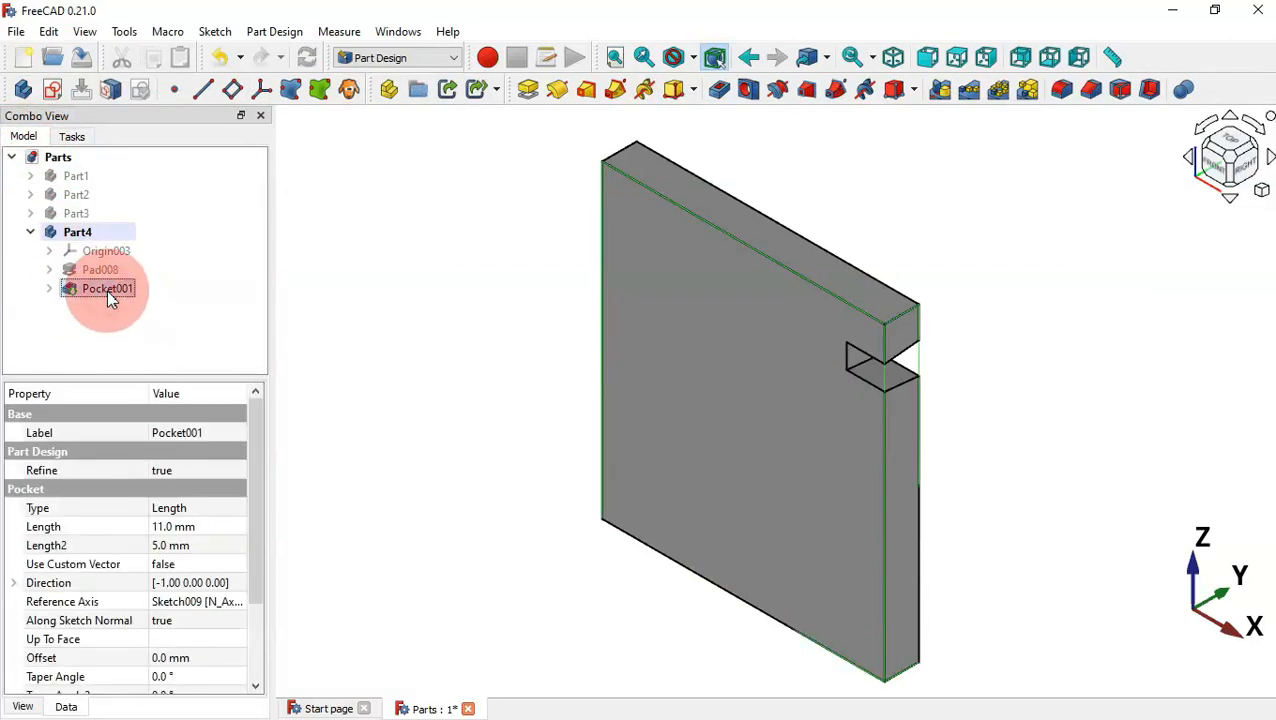
click(1027, 93)
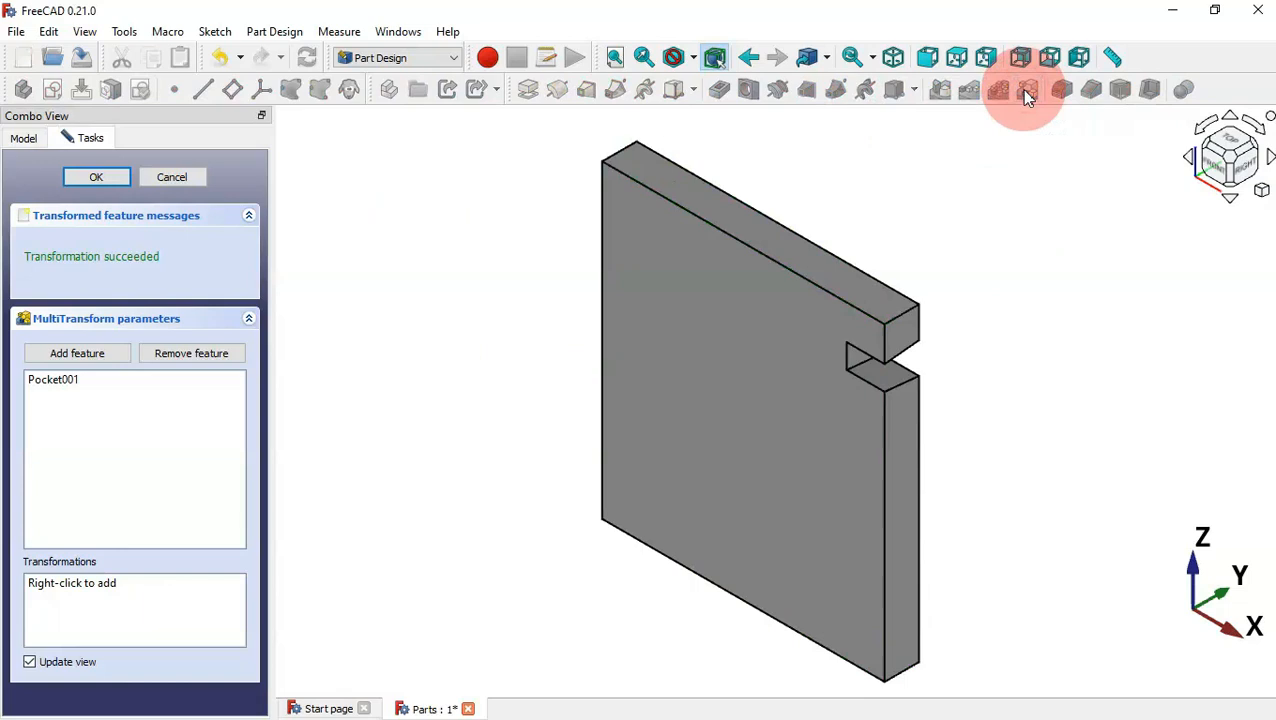
right_click(190, 610)
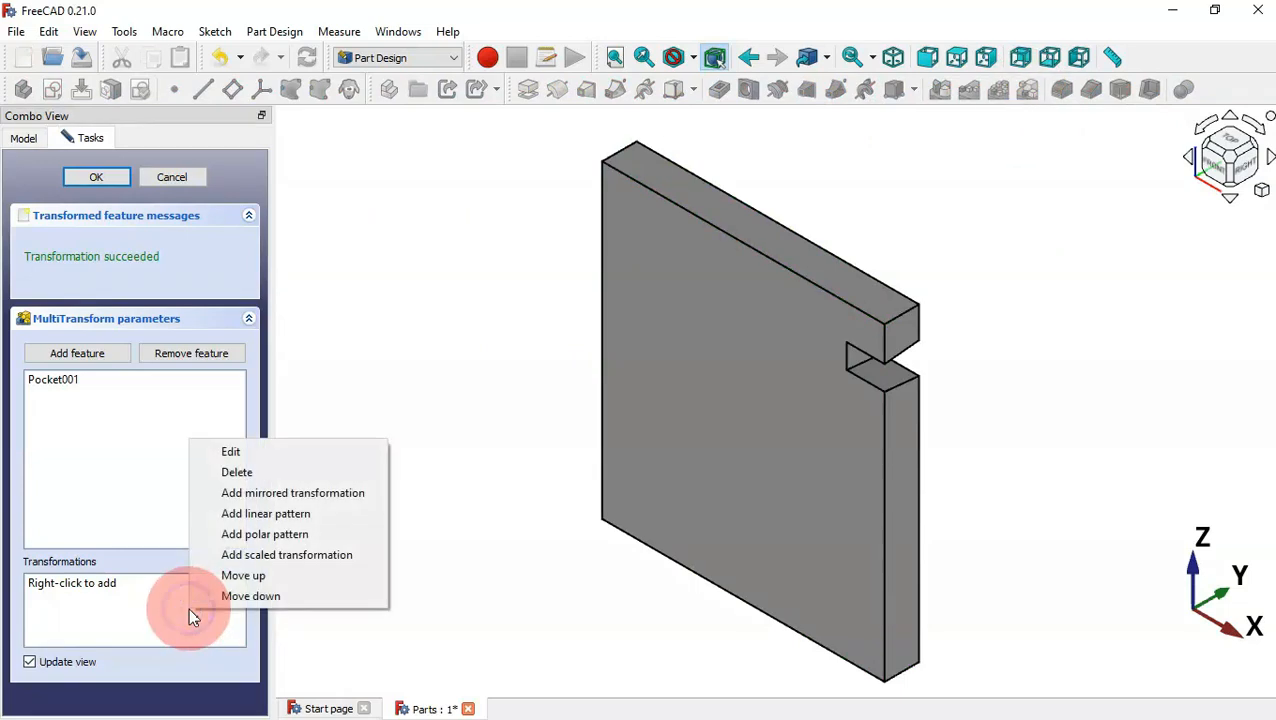
click(310, 514)
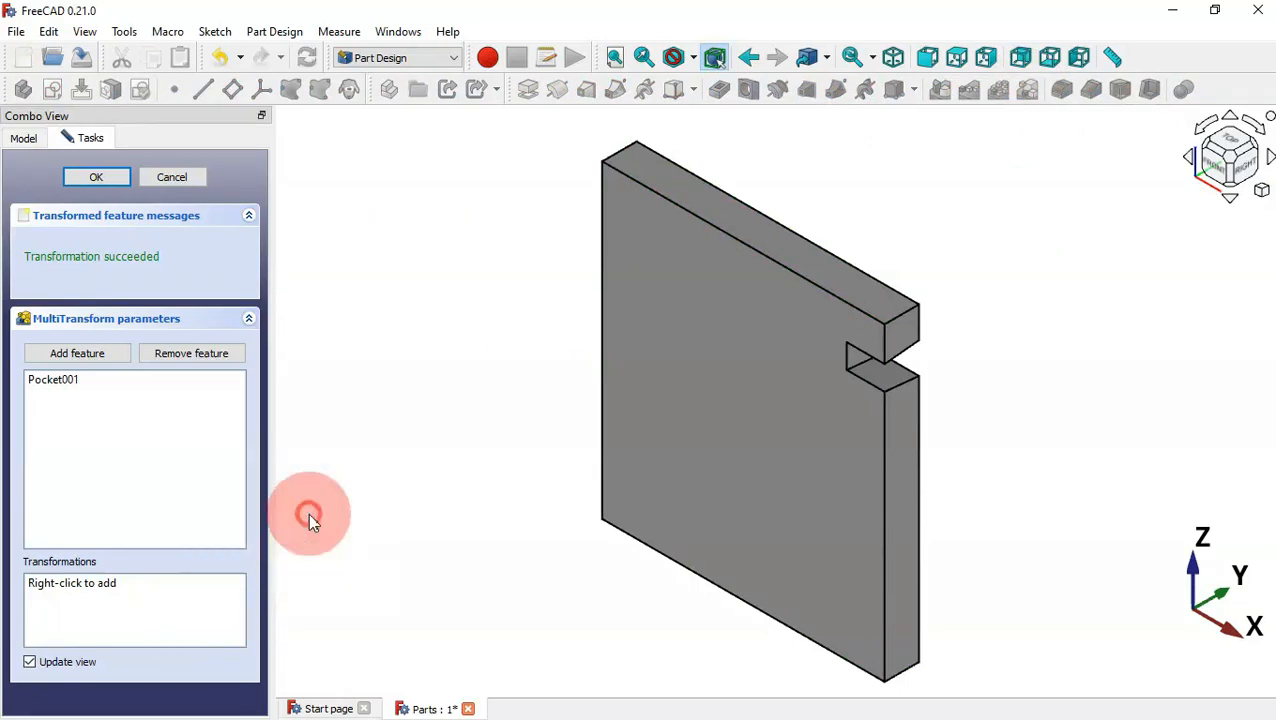
drag(259, 478, 259, 579)
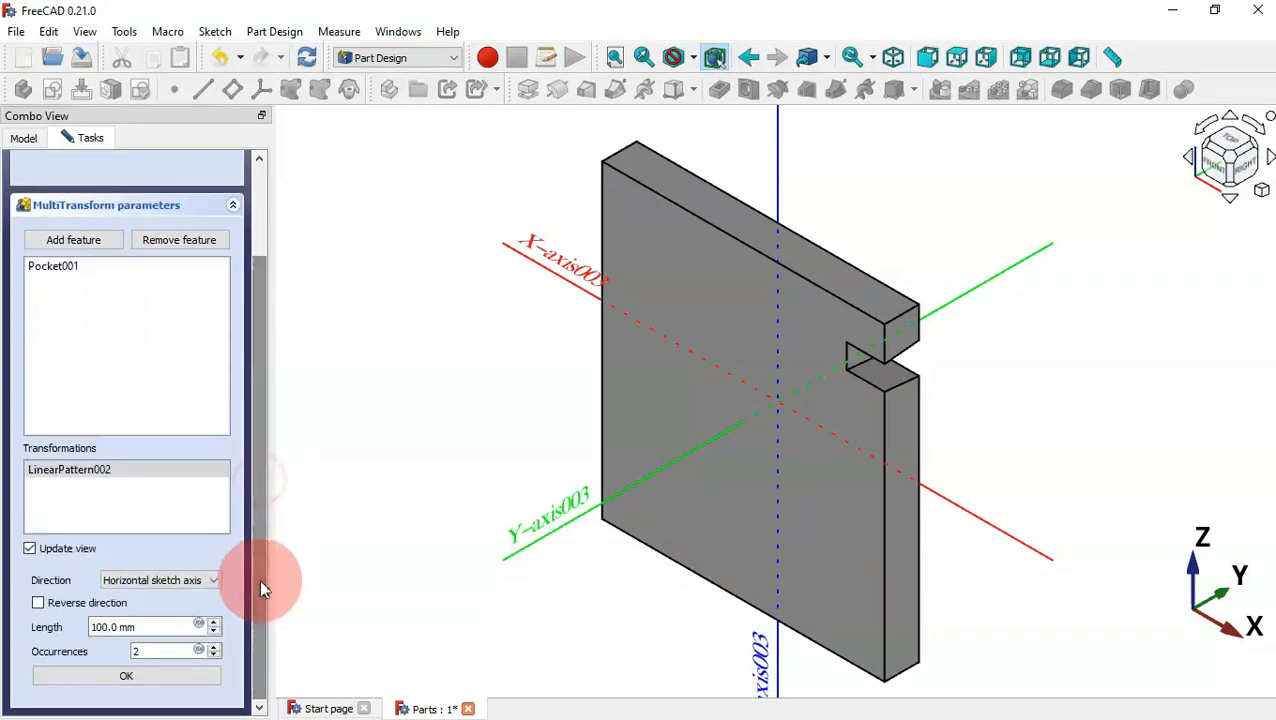
- Set the linear pattern along the Base Z axis, reversed, with length 90-(9+9/2)*2 and 5 occurrences, and accept it
click(172, 581)
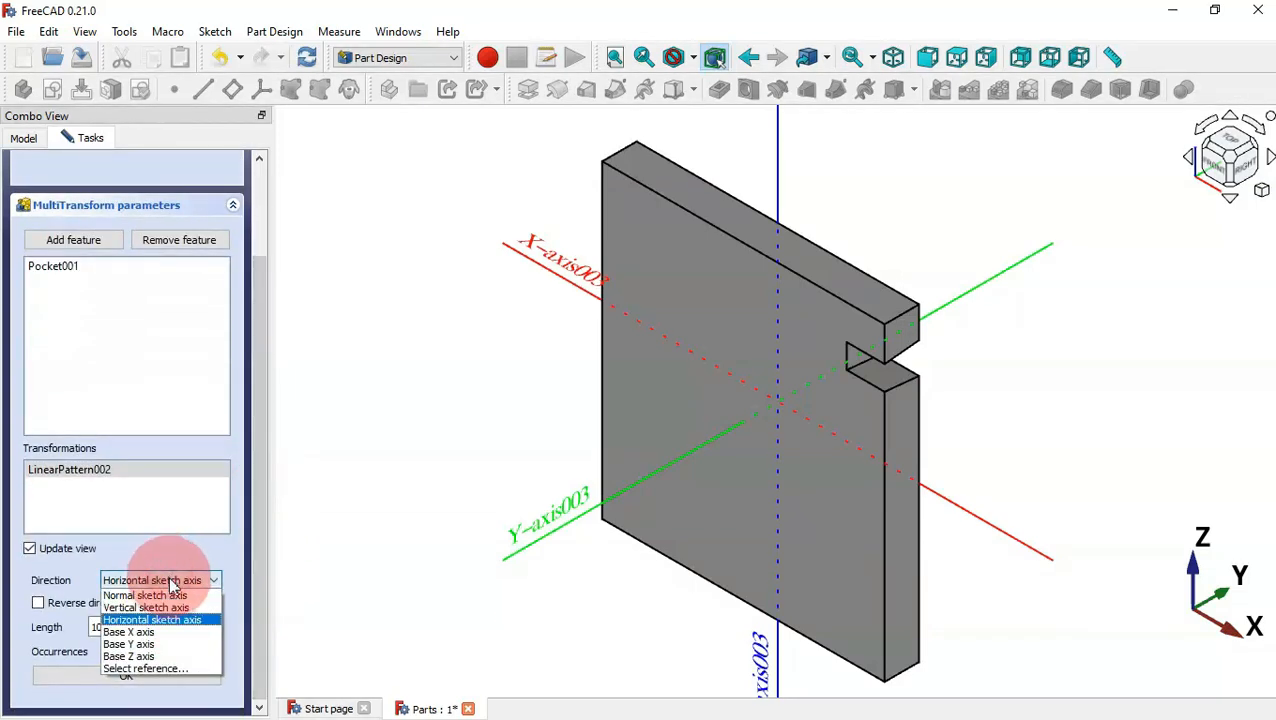
click(150, 656)
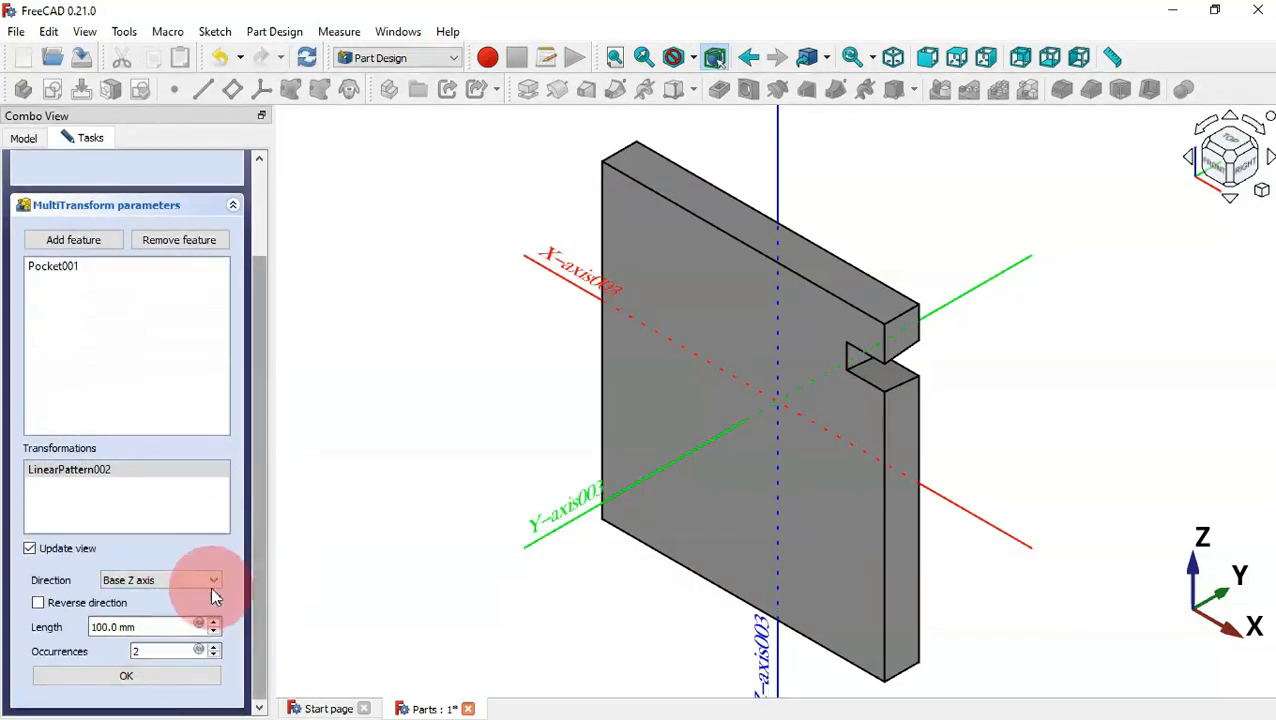
click(38, 603)
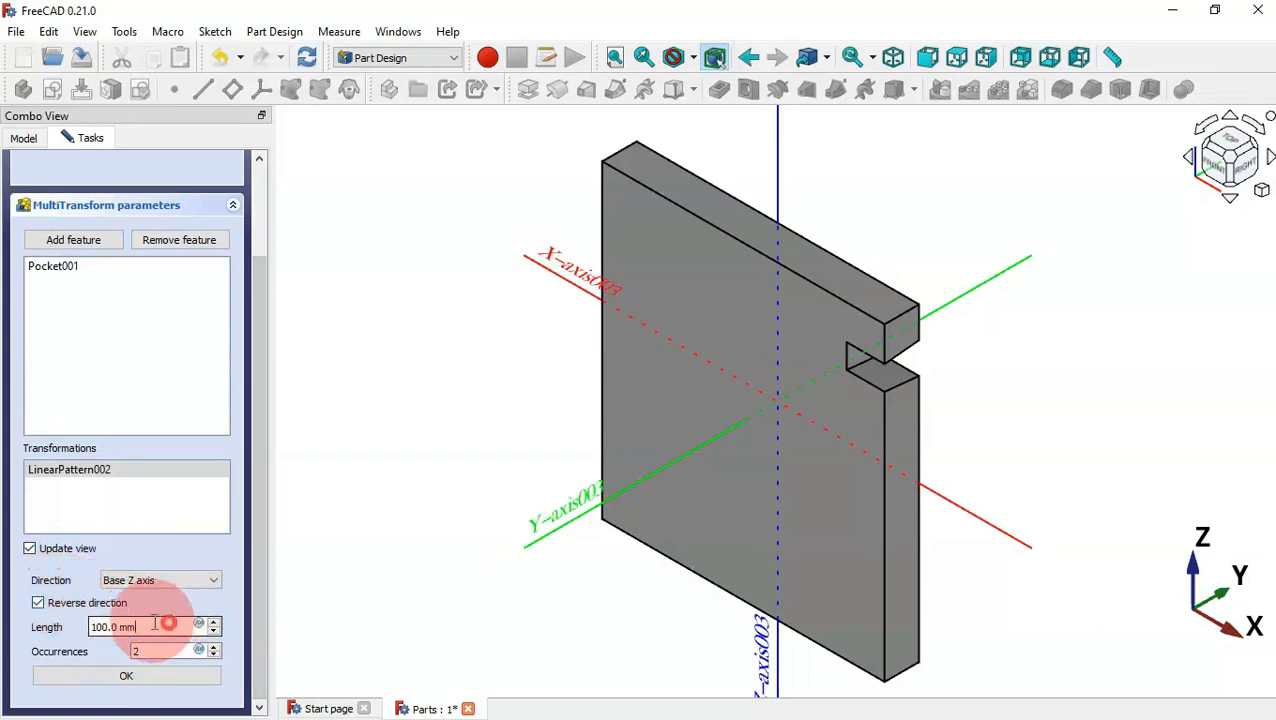
drag(170, 627, 45, 627)
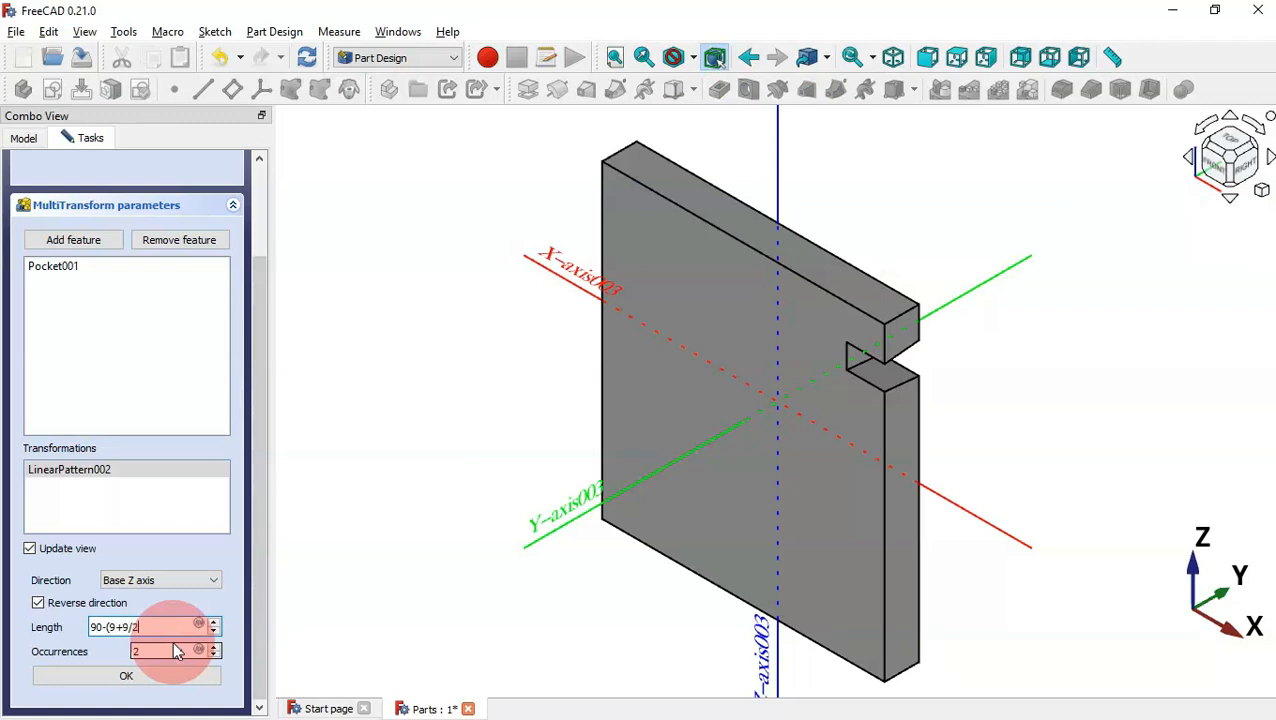
drag(175, 651, 122, 652)
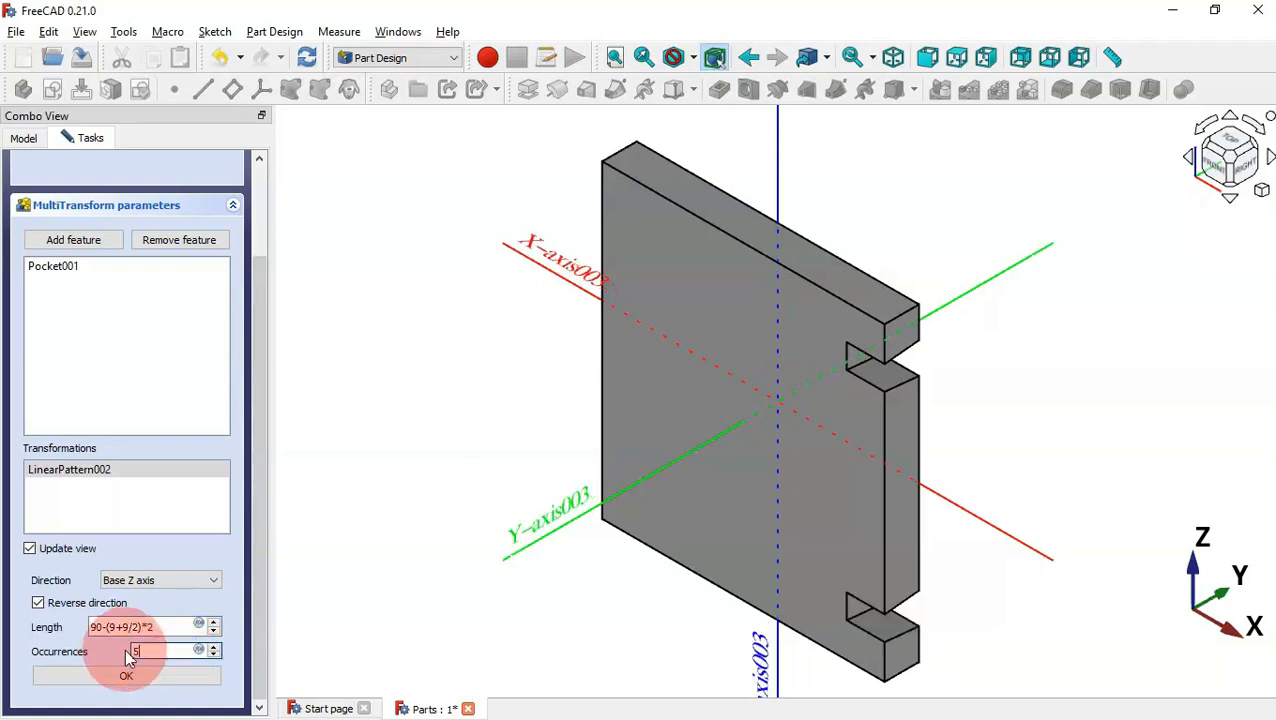
text(5)
click(155, 677)
click(155, 628)
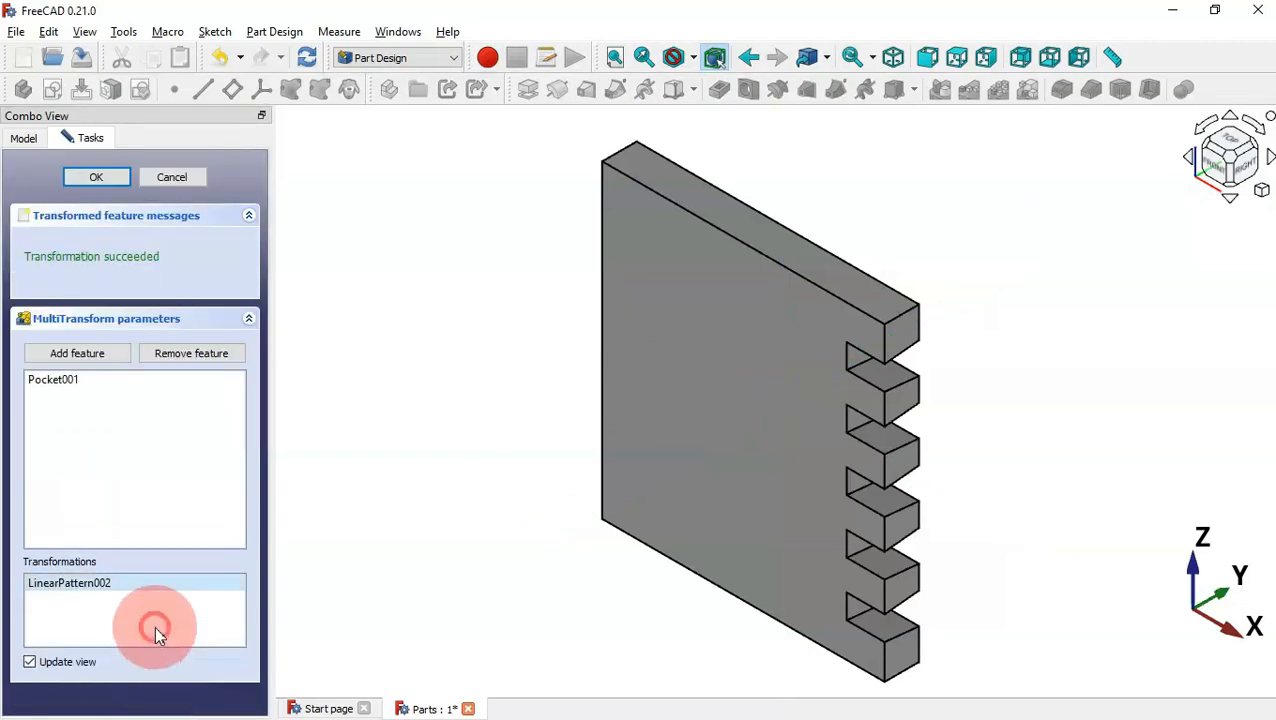
- Add a mirrored transformation across the Base YZ plane to the notch pattern and finish the MultiTransform
click(446, 462)
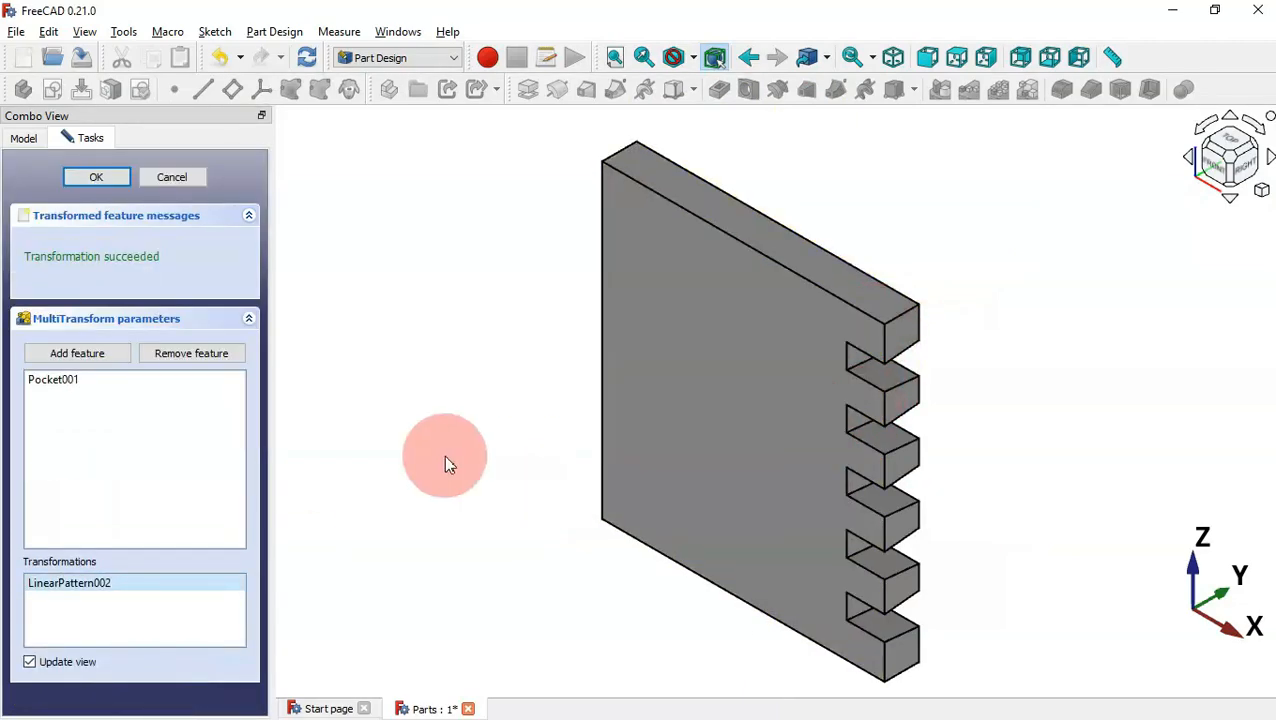
right_click(196, 608)
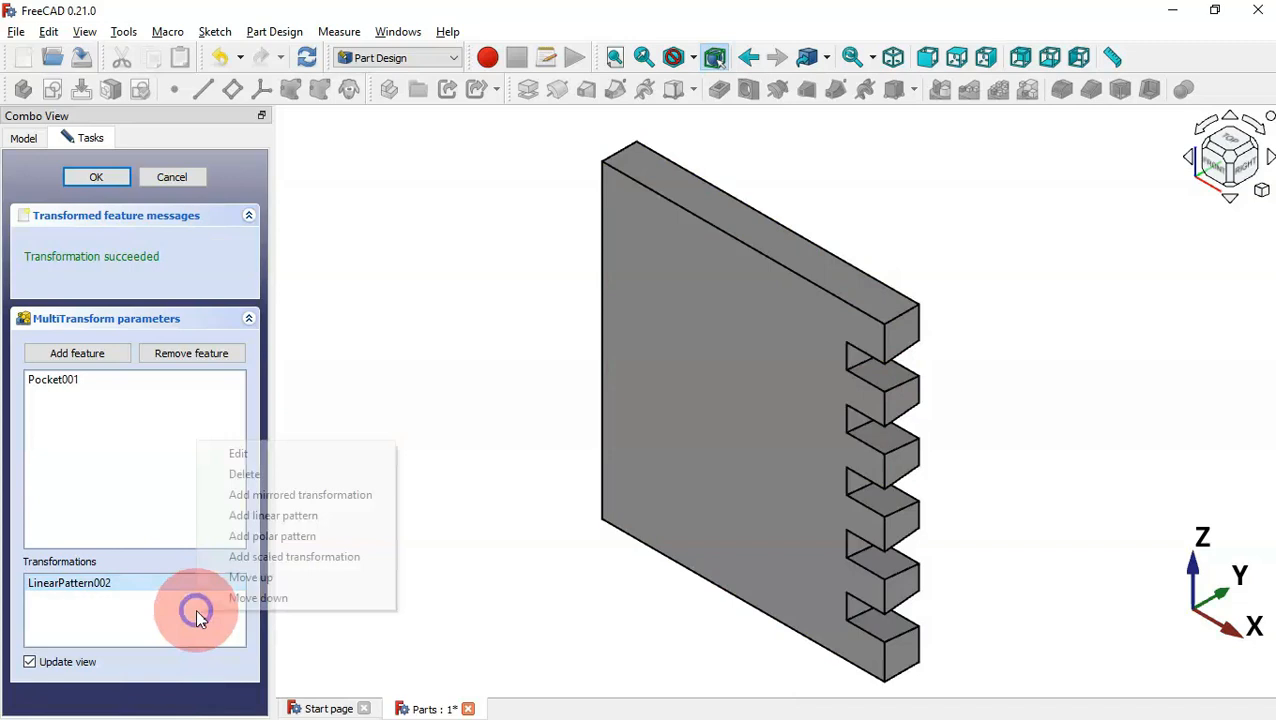
click(336, 500)
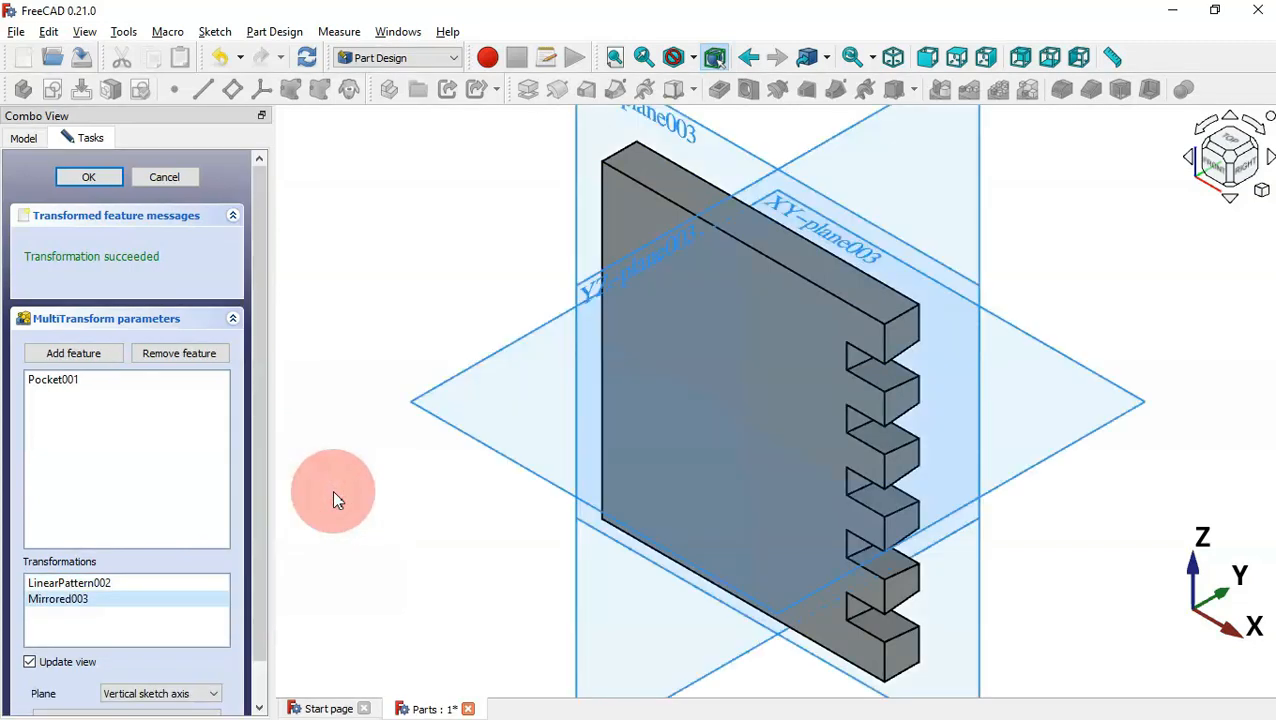
drag(261, 504, 265, 621)
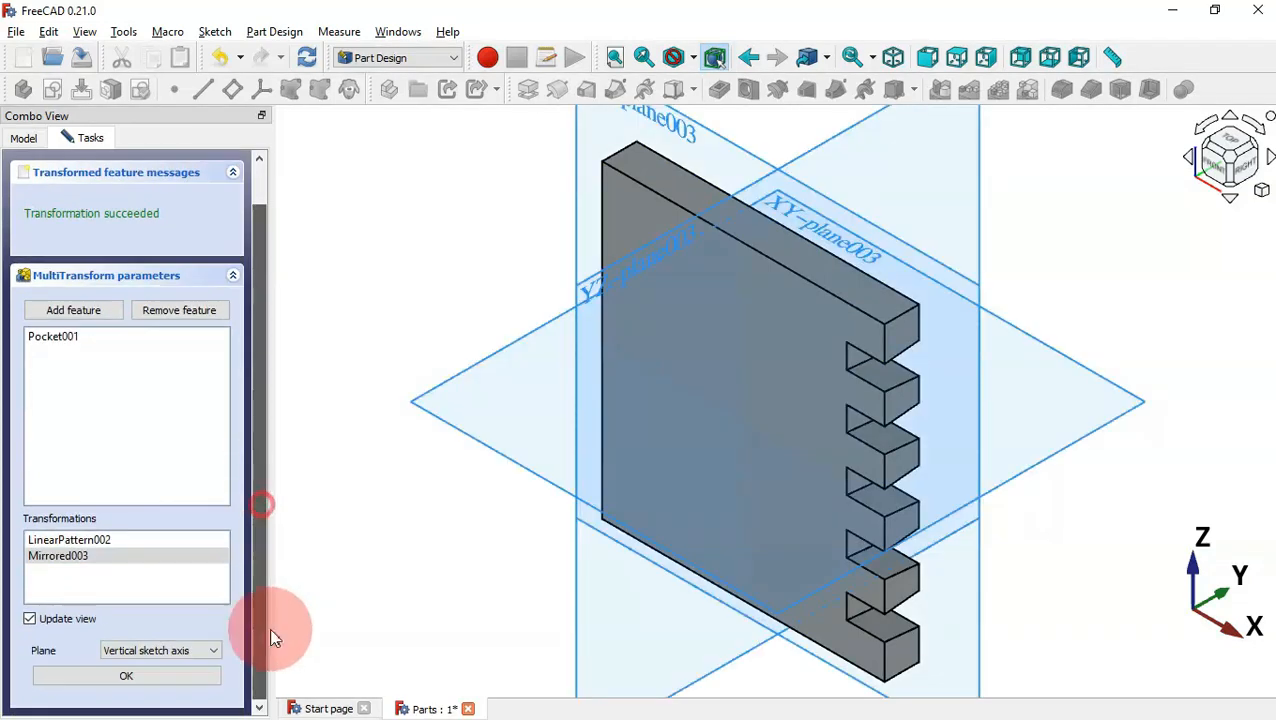
click(162, 648)
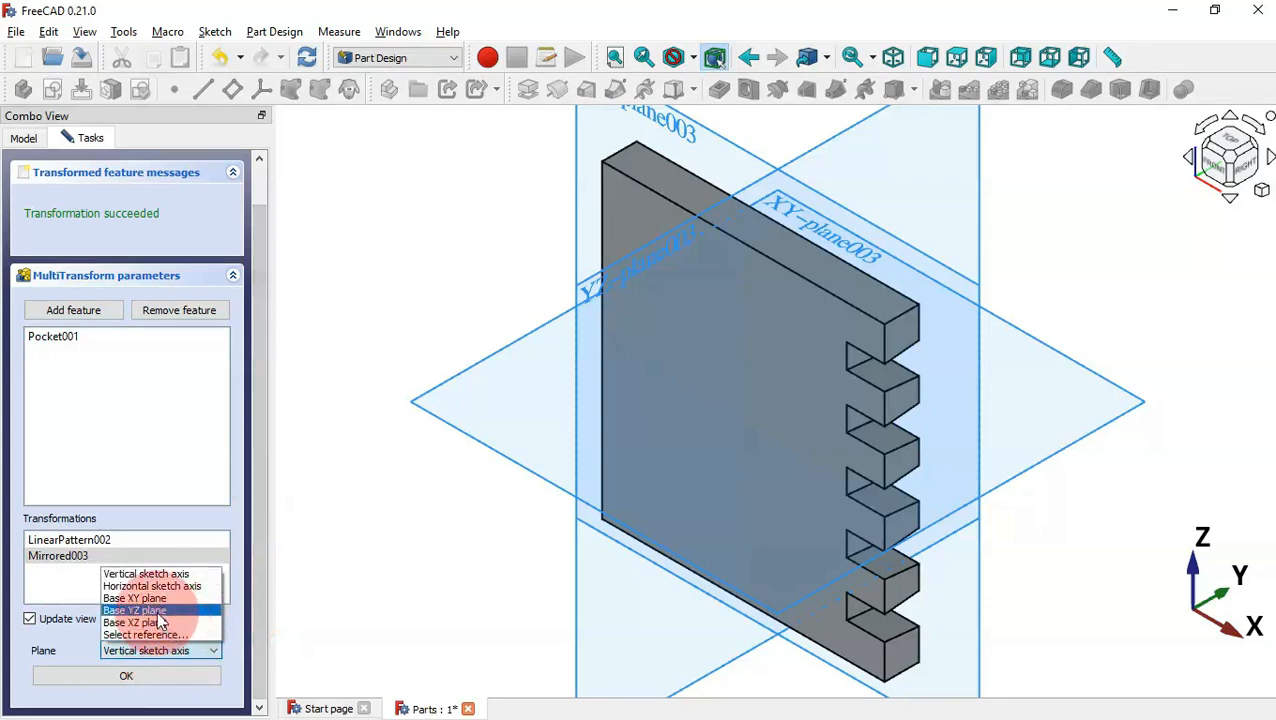
click(157, 611)
click(157, 676)
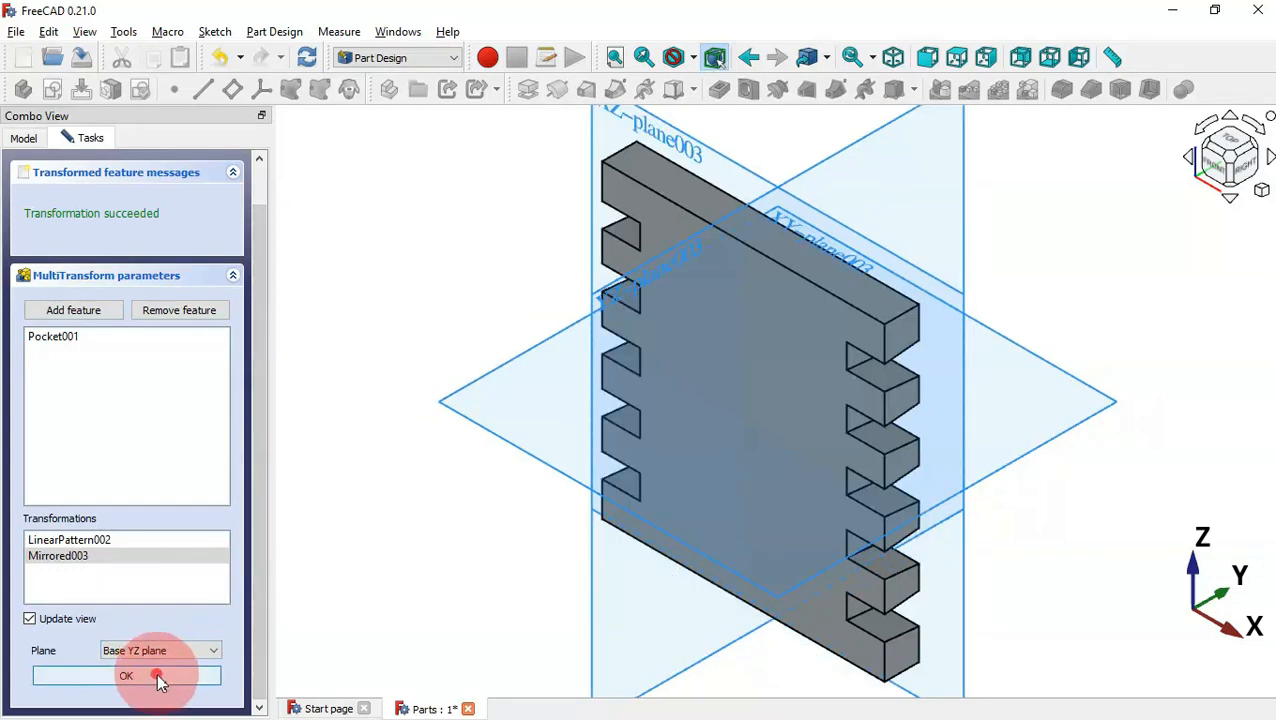
click(96, 177)
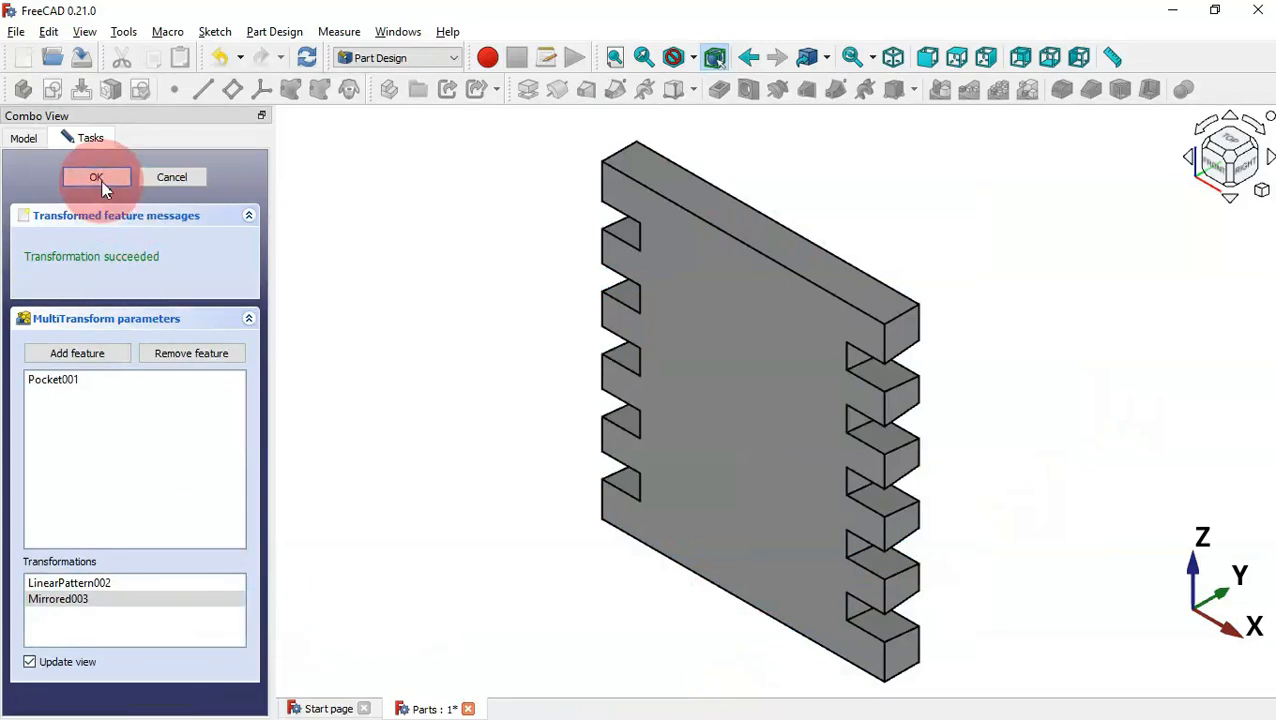
- Consult the Part 4 drawing for the small rectangular pockets and start a sketch on the plate's front face
drag(493, 549, 547, 481)
key(0)
key(v)
key(f)
click(1152, 403)
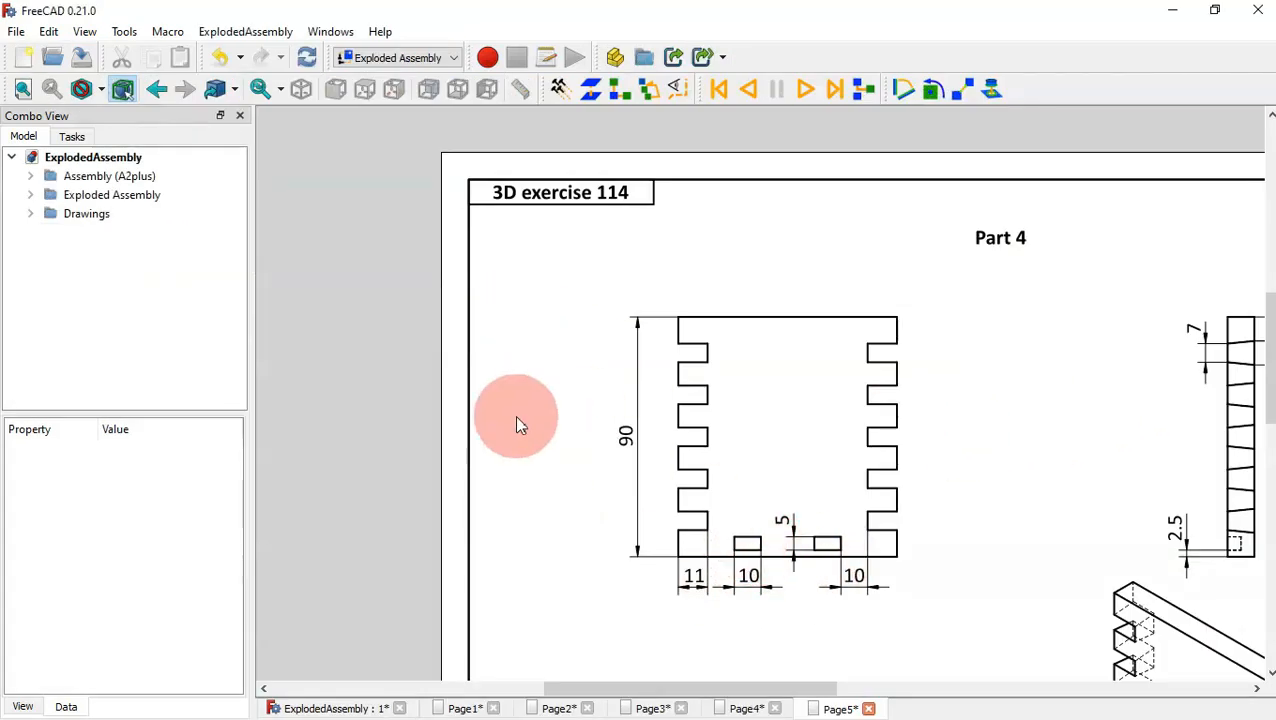
mouse_move(692, 470)
middle_down()
mouse_move(592, 386)
mouse_move(444, 386)
middle_up()
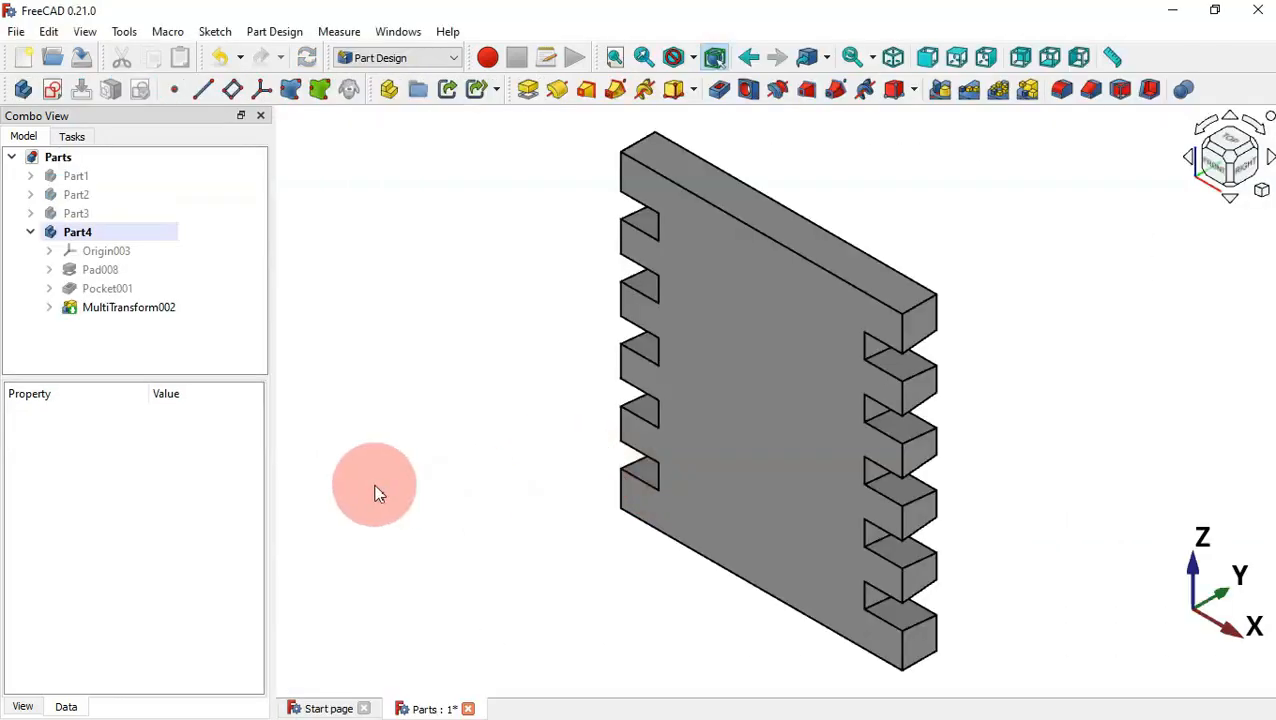
click(712, 464)
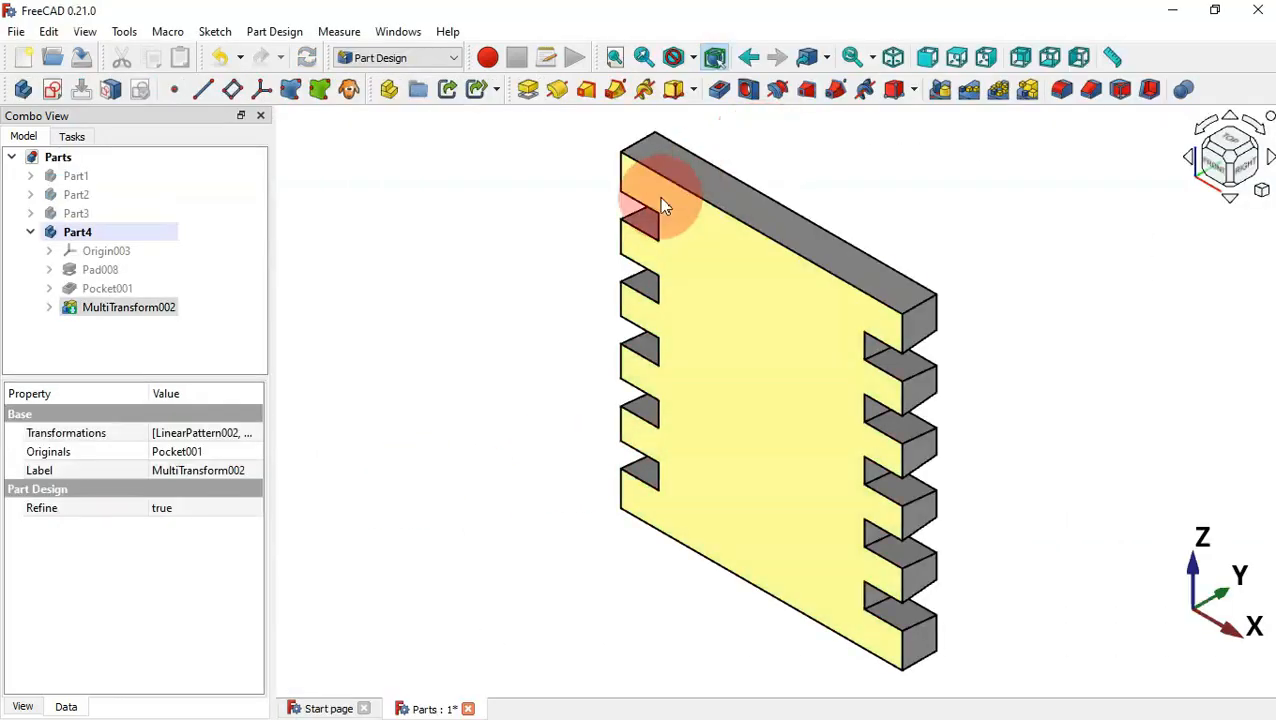
click(56, 88)
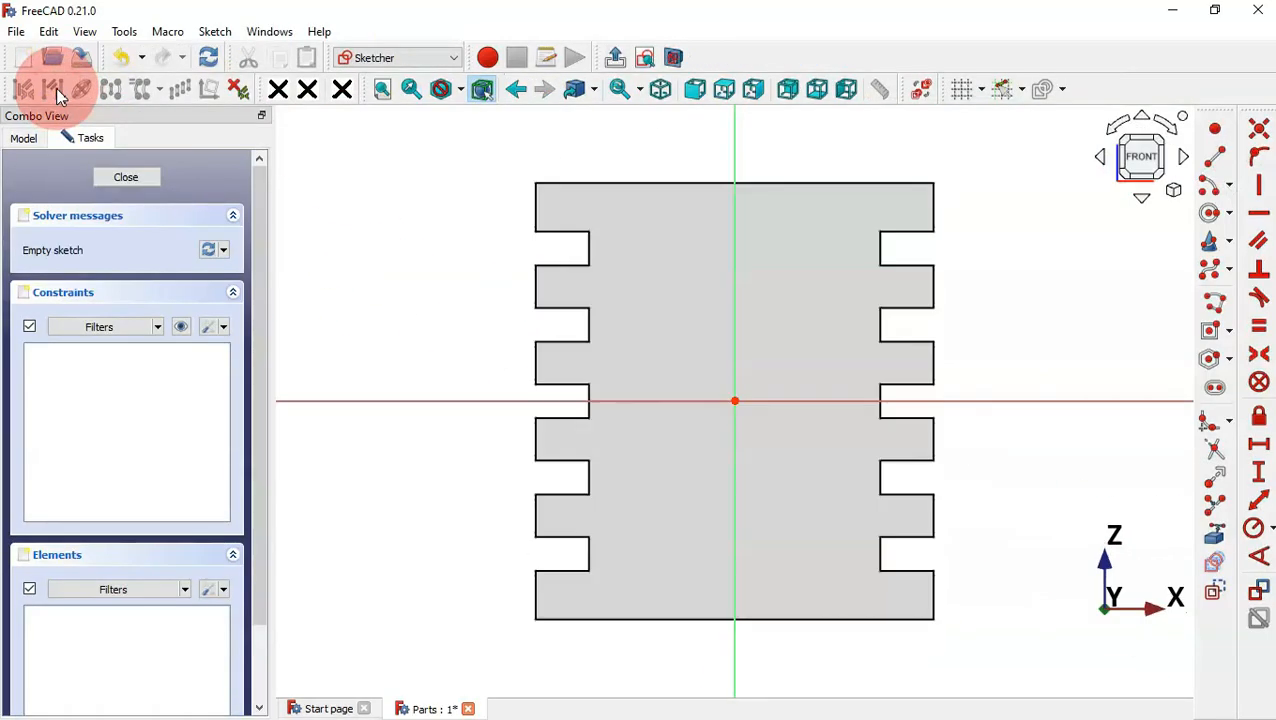
- Sketch a rectangle about 12.4 mm wide and 6.8 mm high near the plate's bottom edge, left of the vertical axis
click(796, 536)
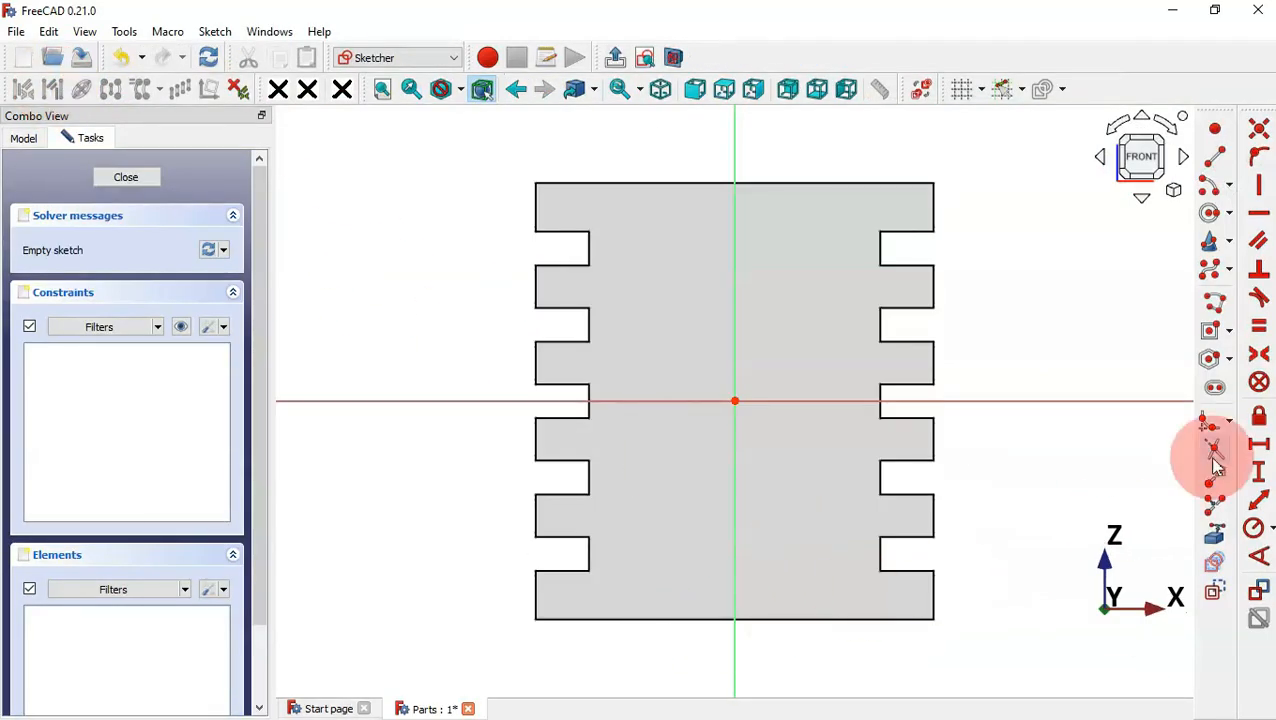
click(1230, 335)
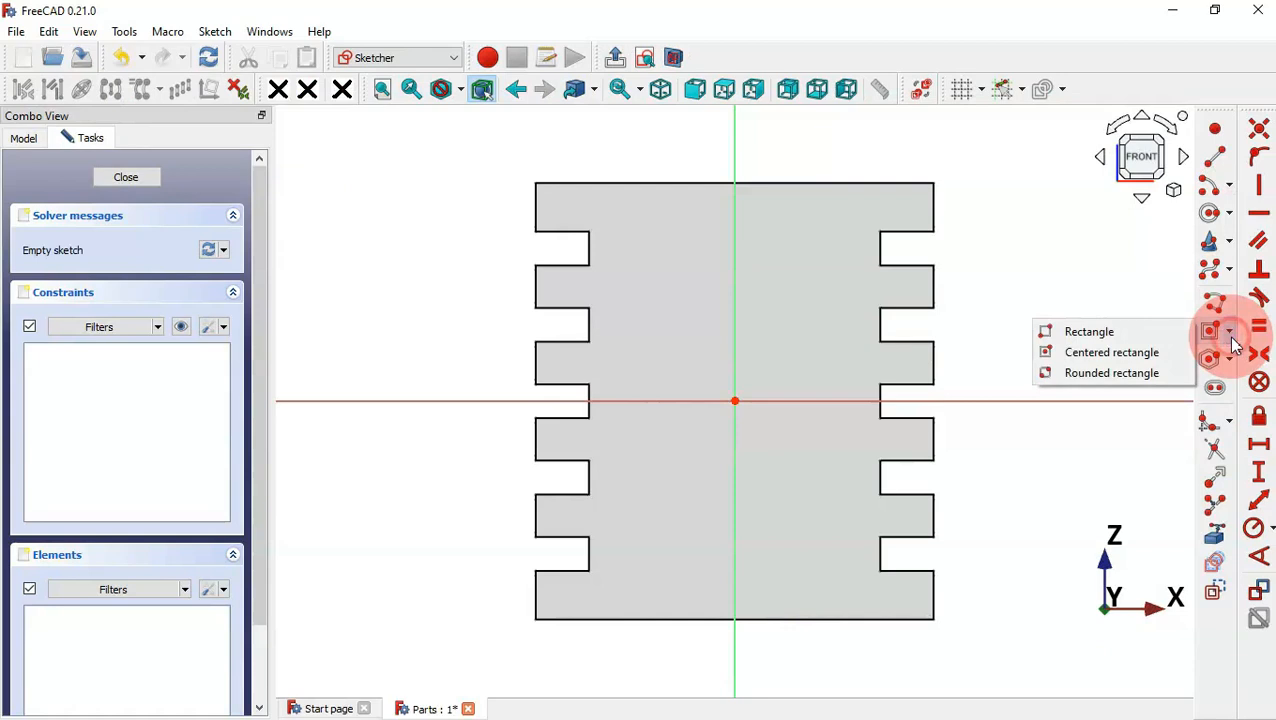
click(1112, 332)
click(610, 583)
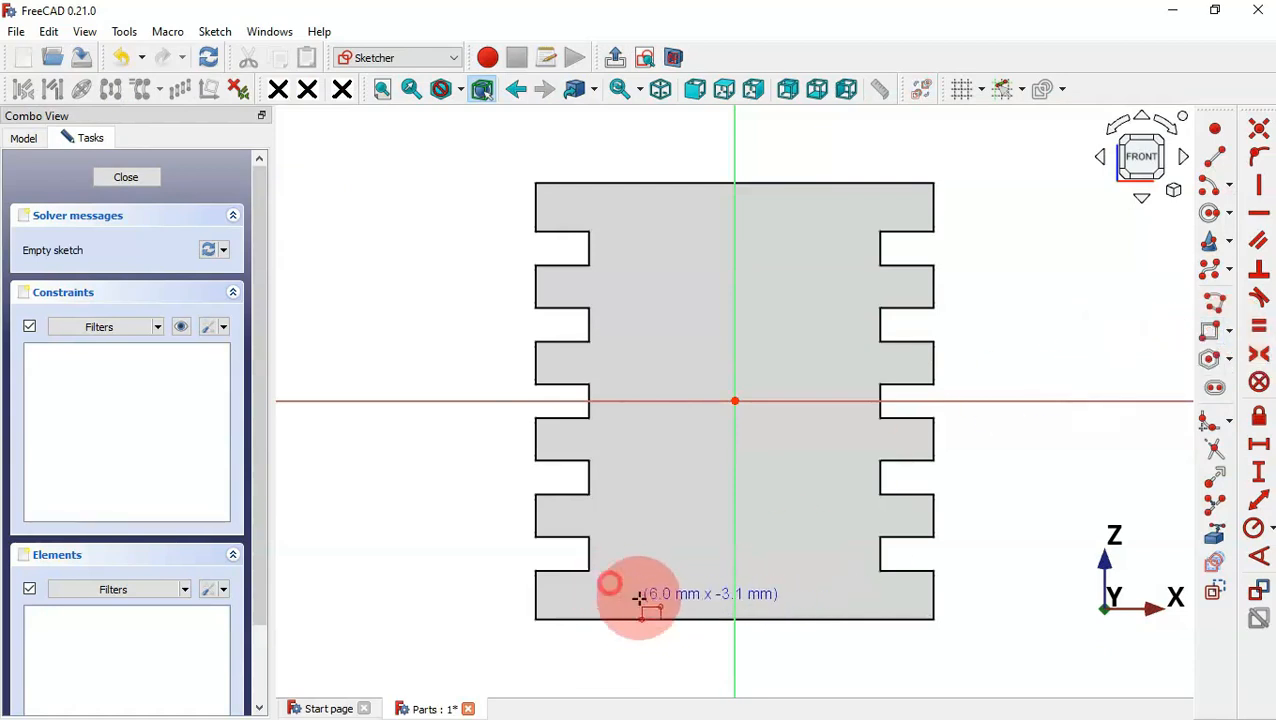
click(670, 616)
- Dimension the rectangle to 10 mm wide and 5 mm high
scroll(660, 663, up, 3)
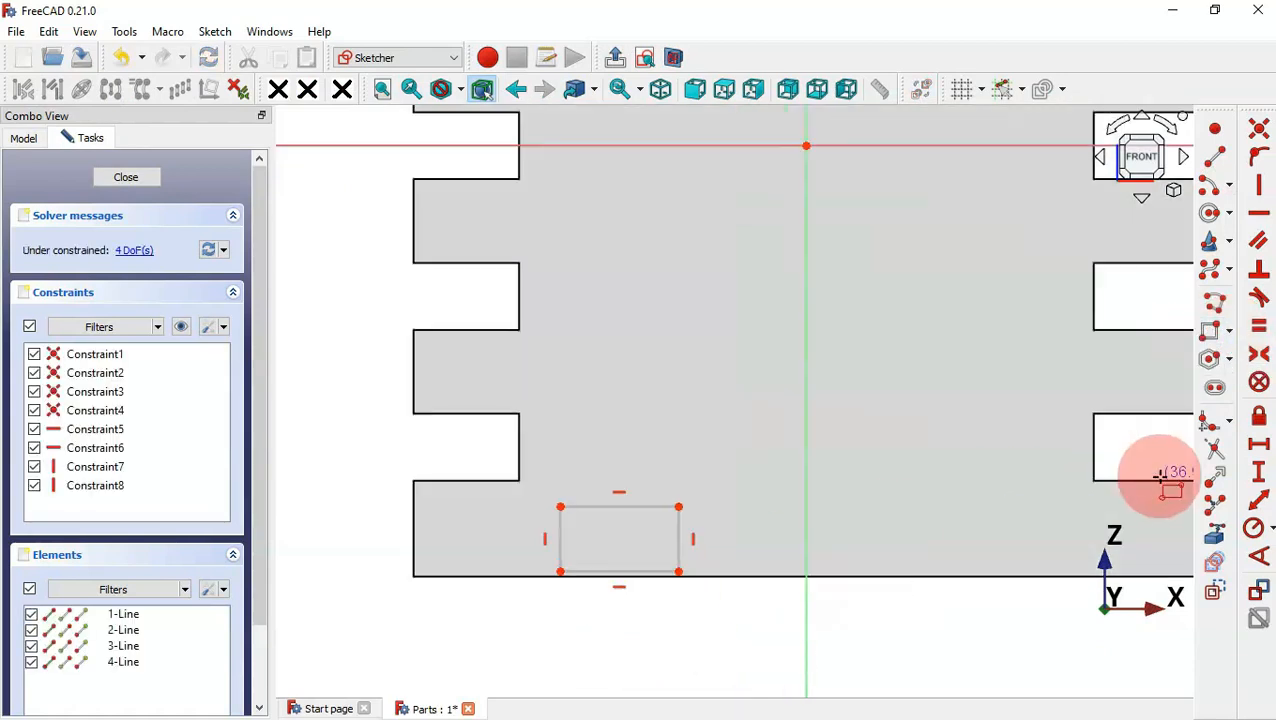
click(1257, 500)
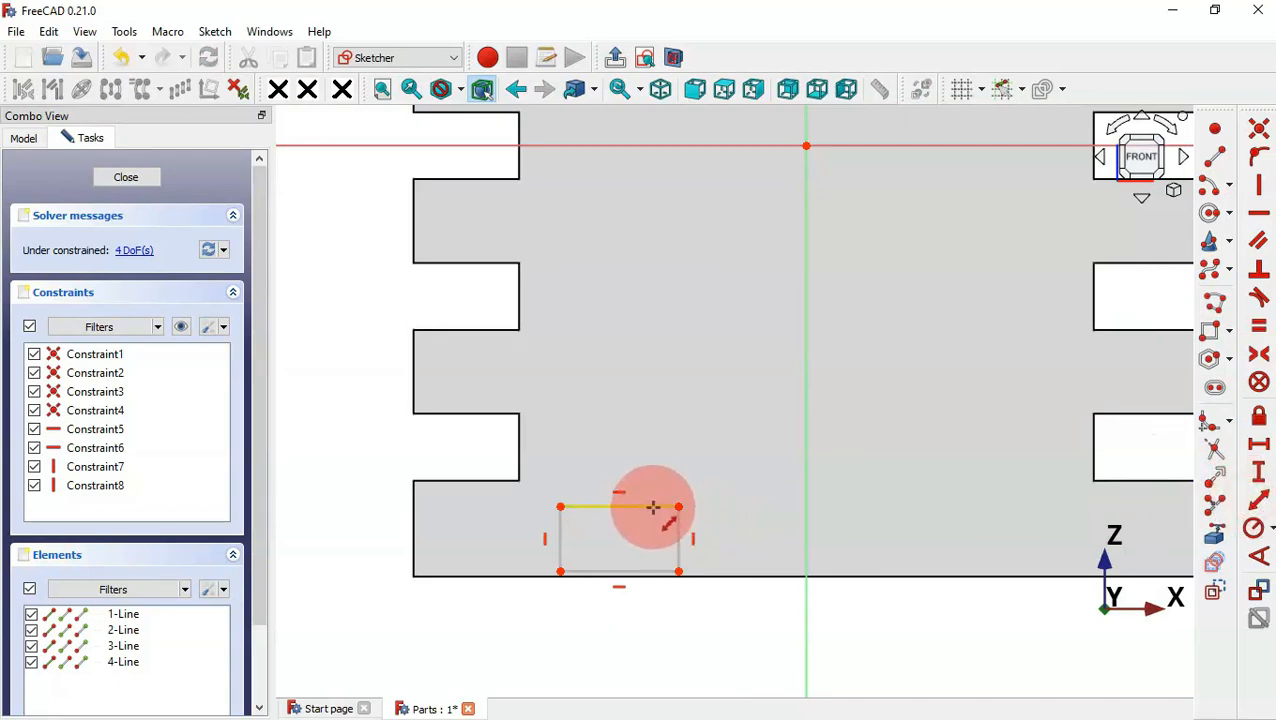
click(652, 506)
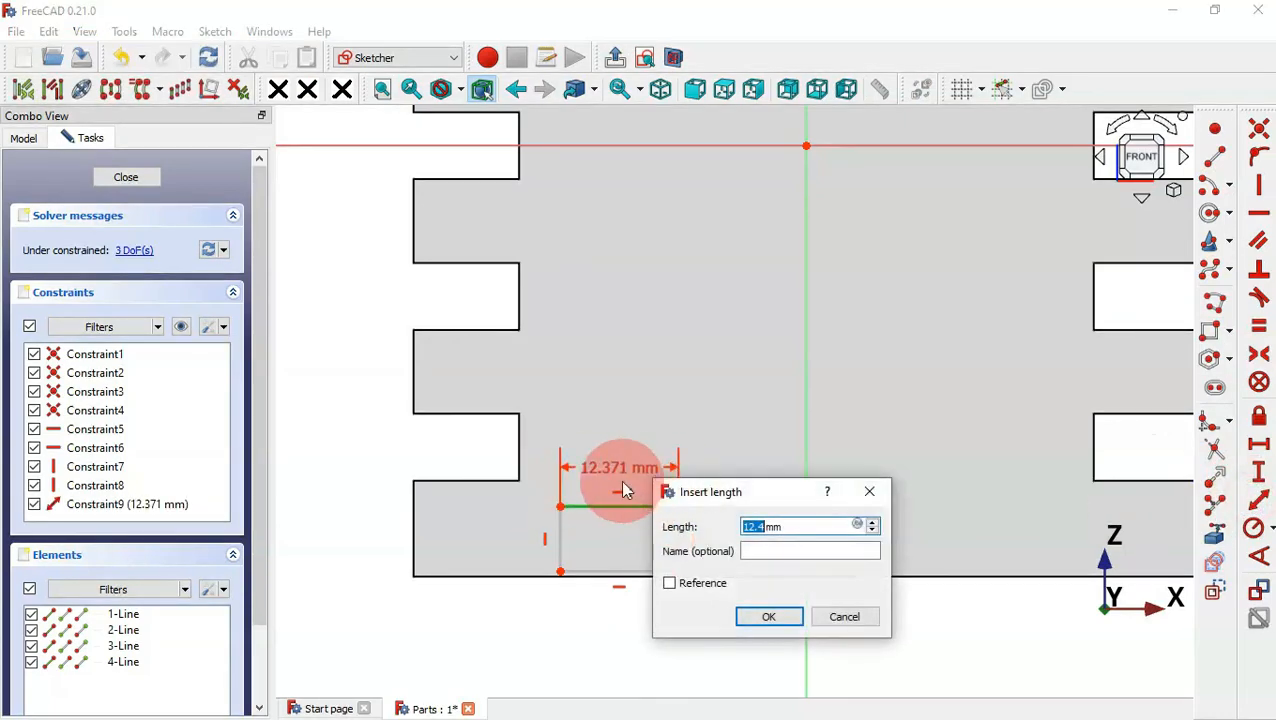
text(10)
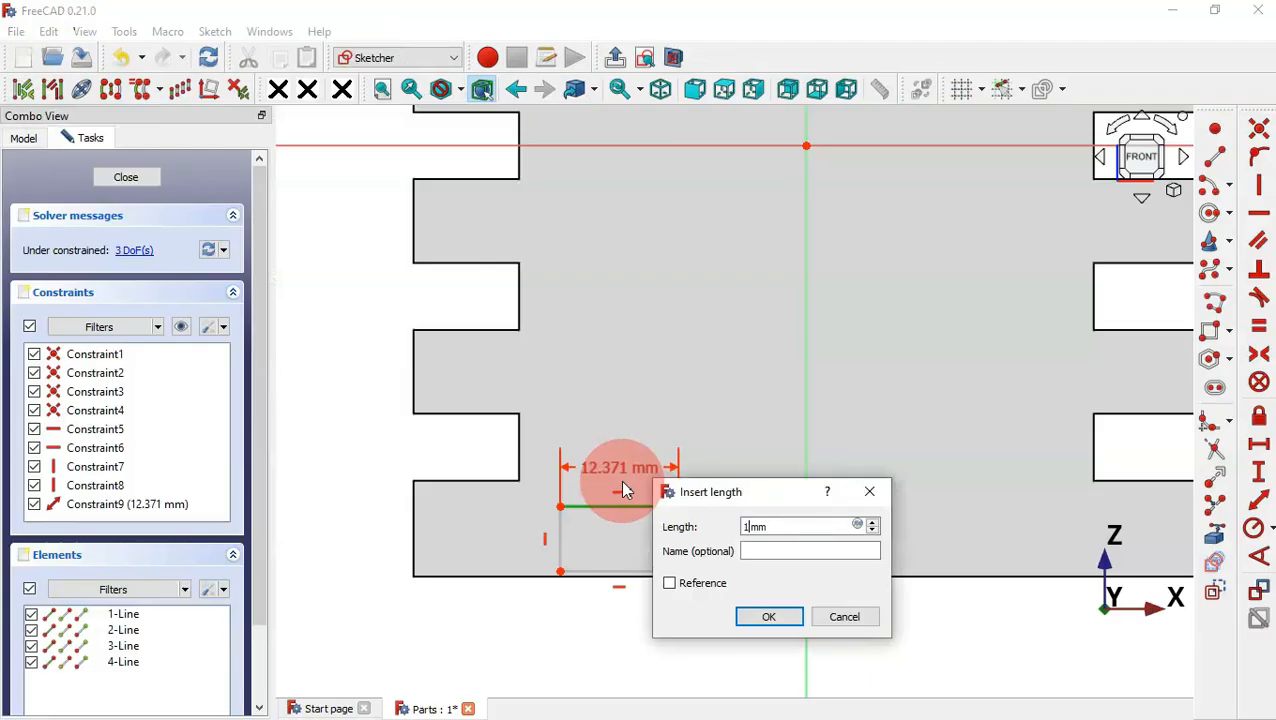
key(Return)
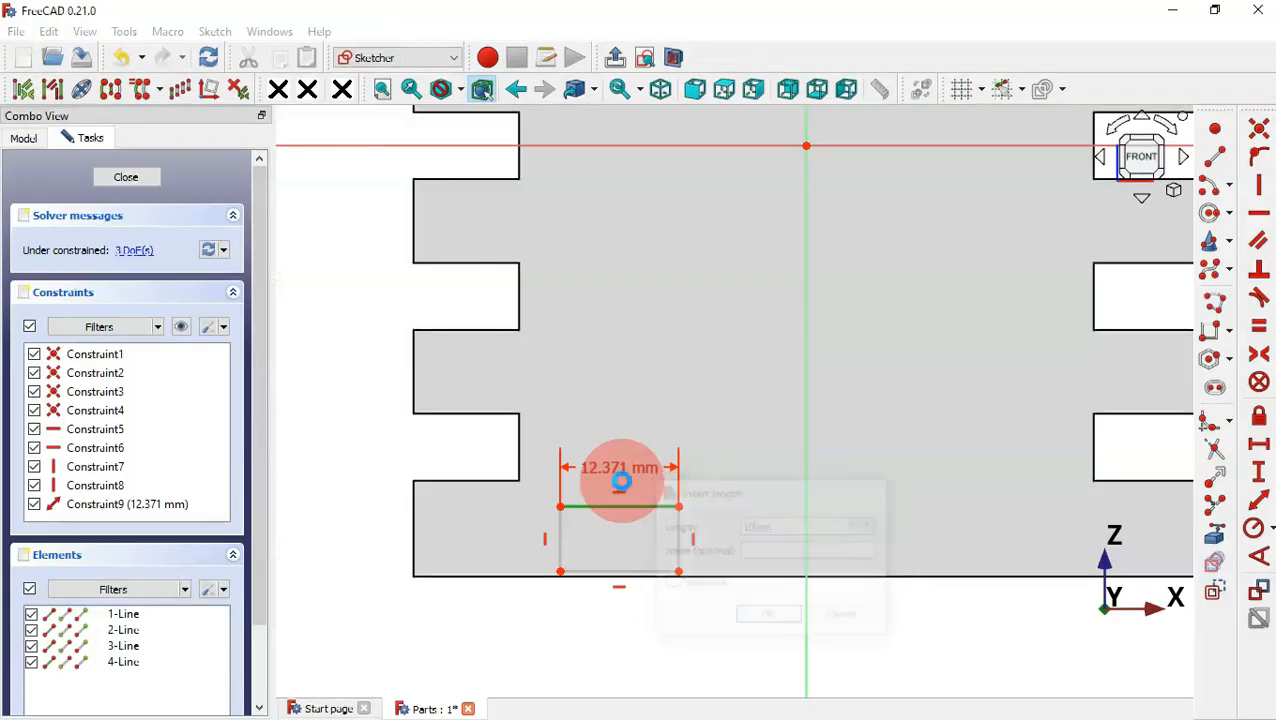
click(668, 535)
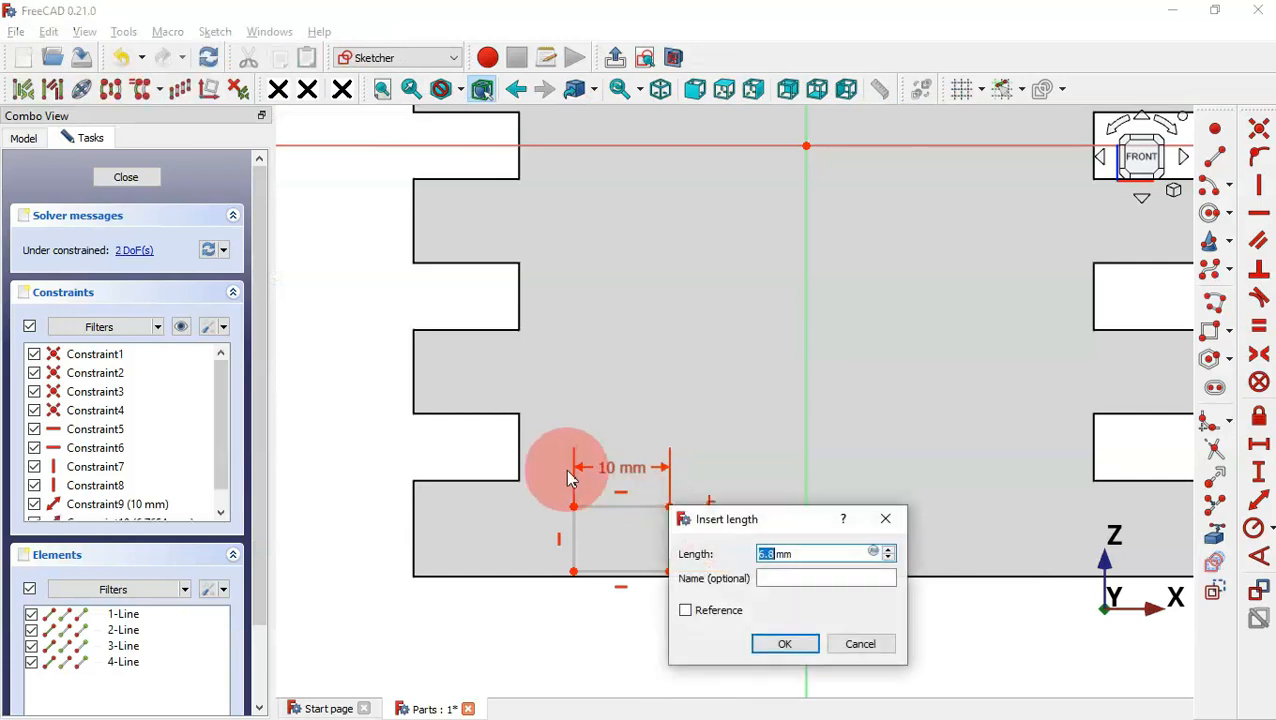
text(5)
key(Return)
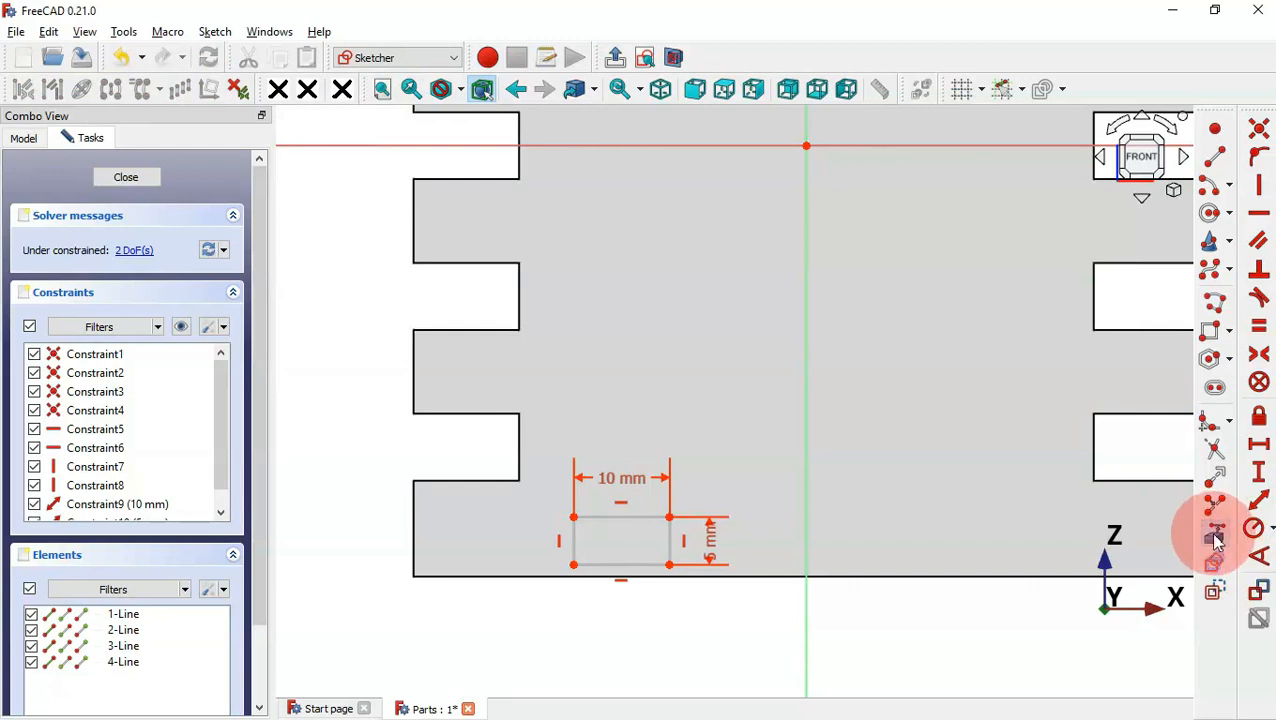
- Link the plate's bottom edge as external geometry and set the rectangle's vertical distance from it to 2.5 mm, following the Part 4 drawing
click(1215, 540)
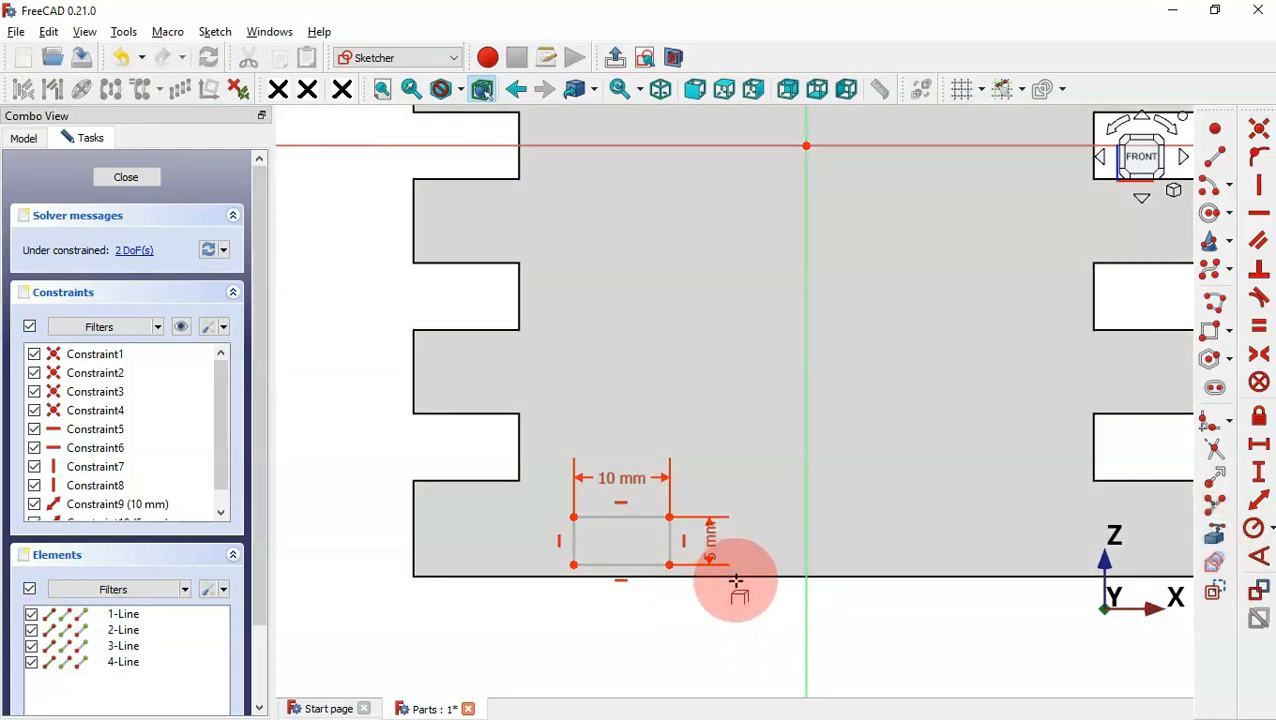
click(736, 577)
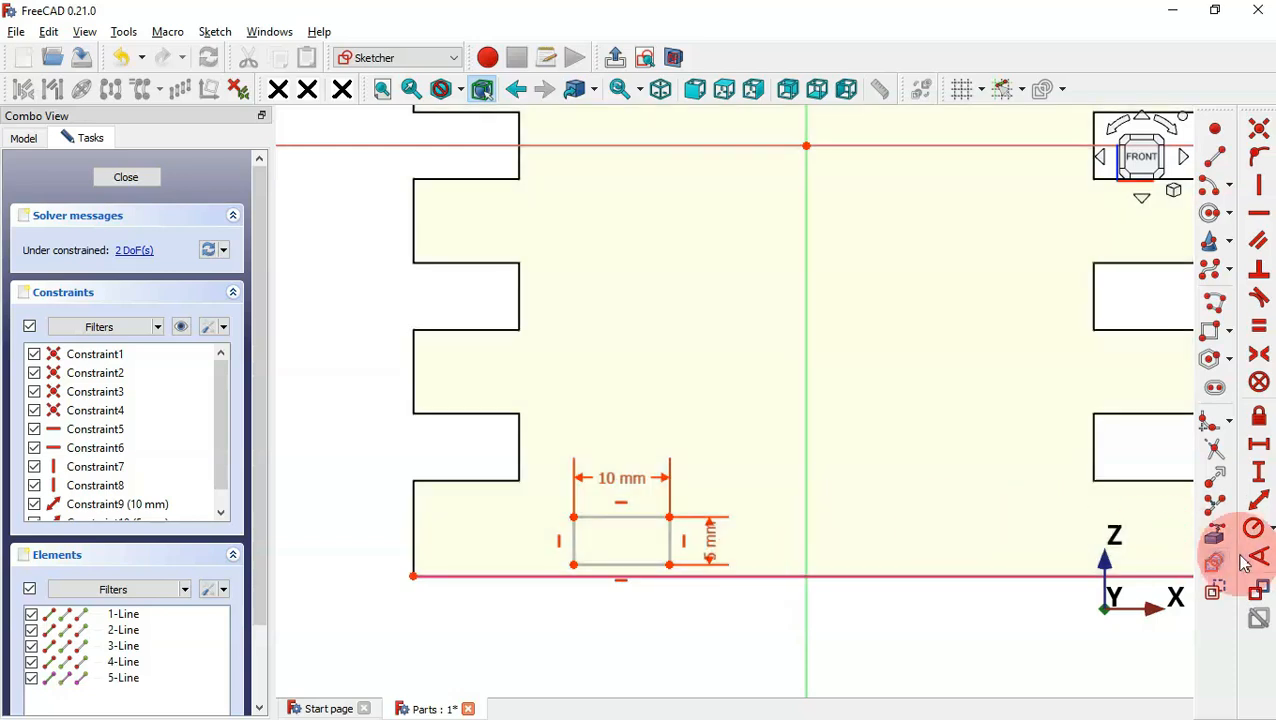
click(1260, 474)
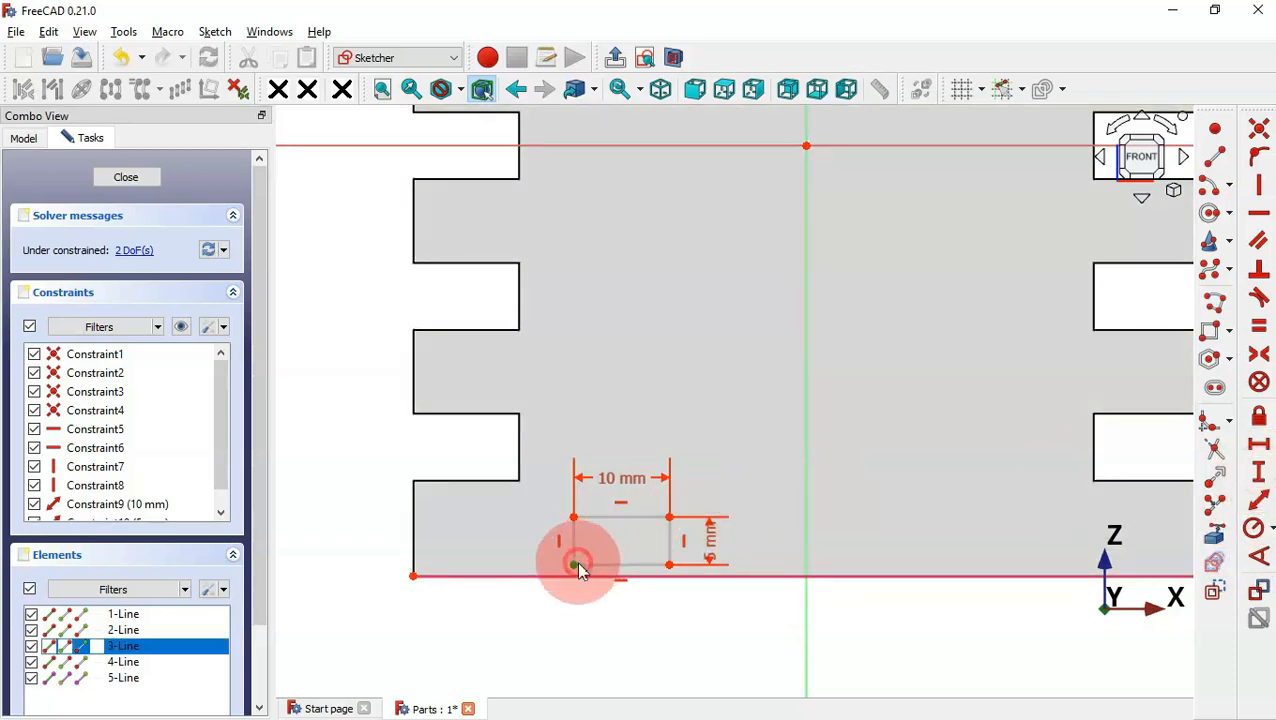
click(413, 576)
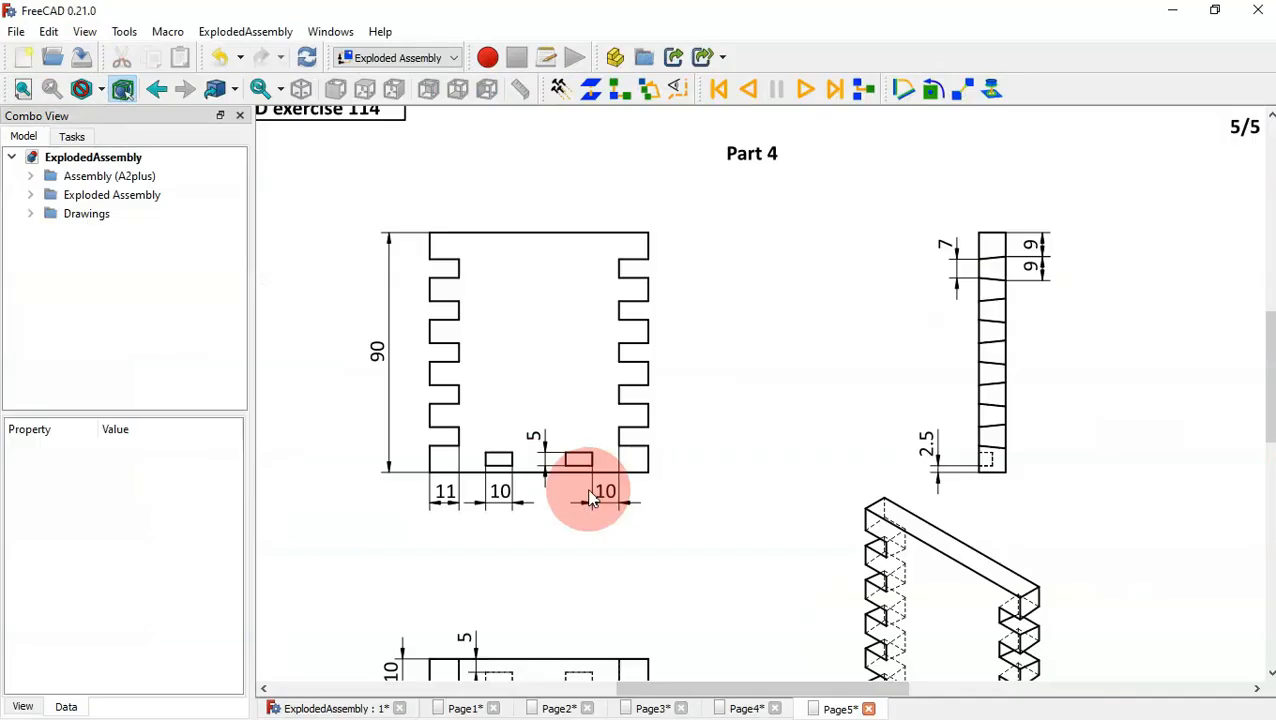
key(alt+Tab)
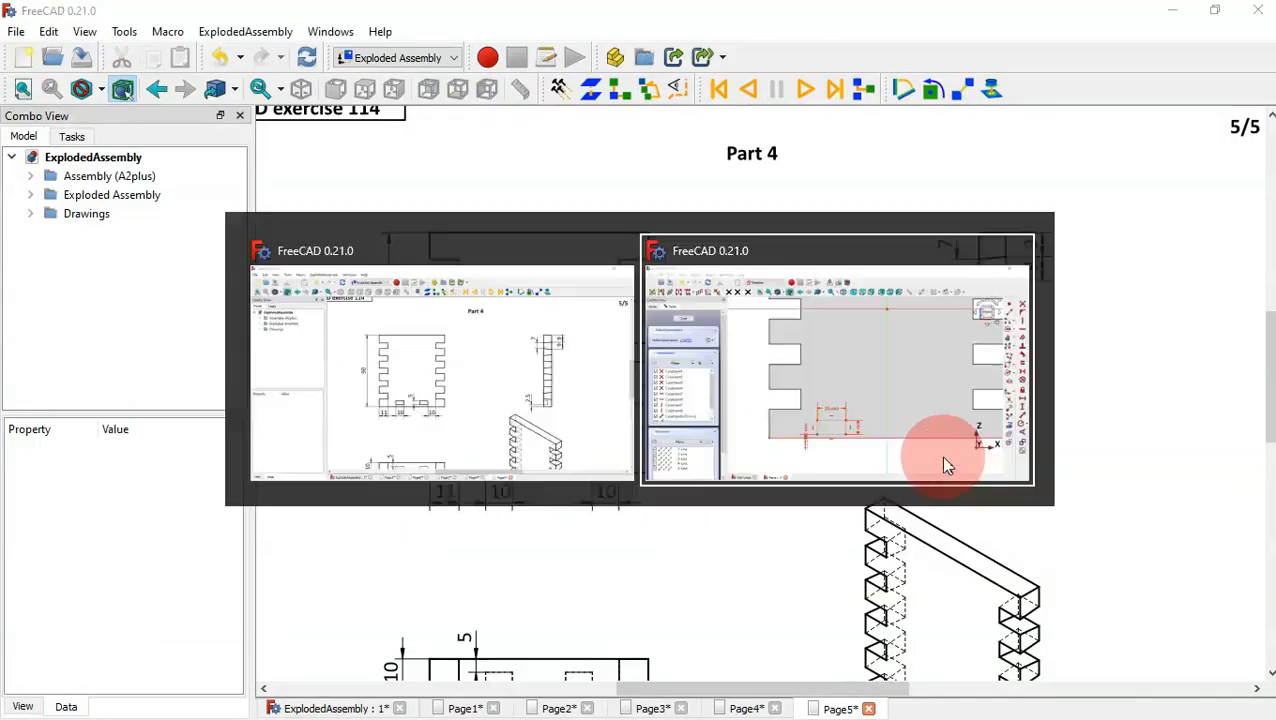
click(945, 462)
text(2.5)
key(Return)
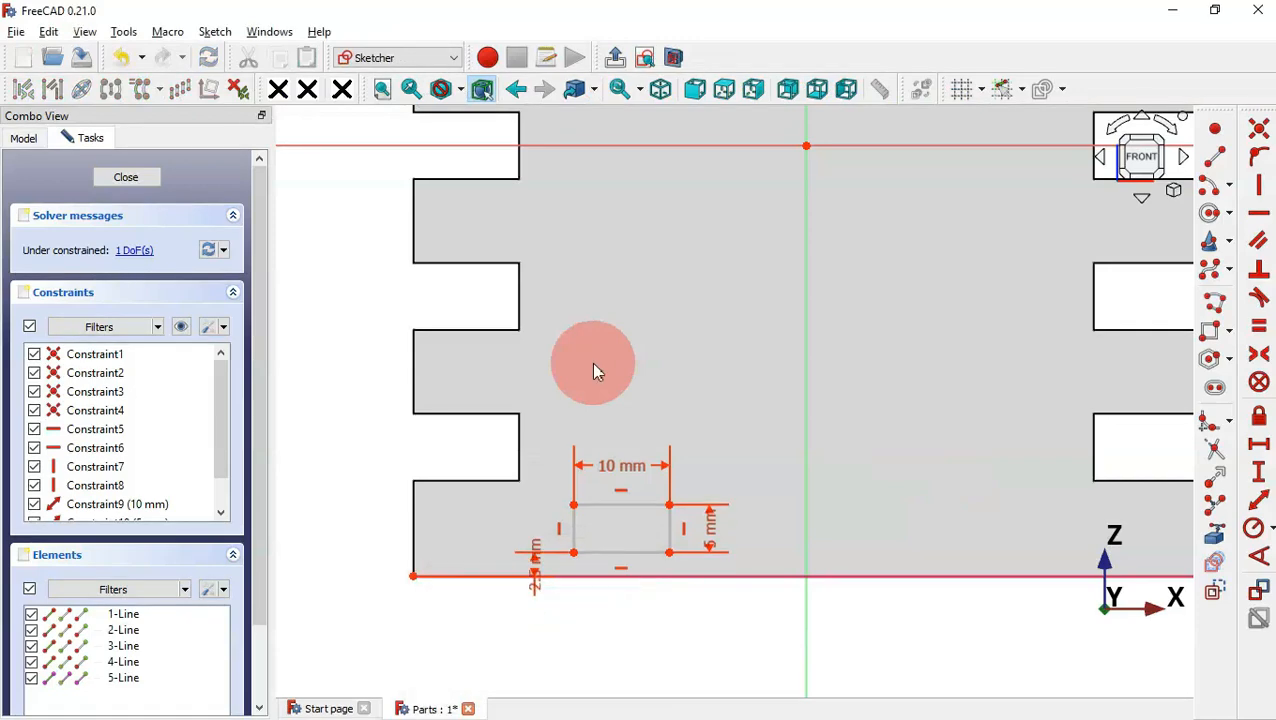
- Link the lowest left notch's inner vertical edge as external geometry and set the rectangle's horizontal distance from it to 10 mm, per the drawing
key(alt+Tab)
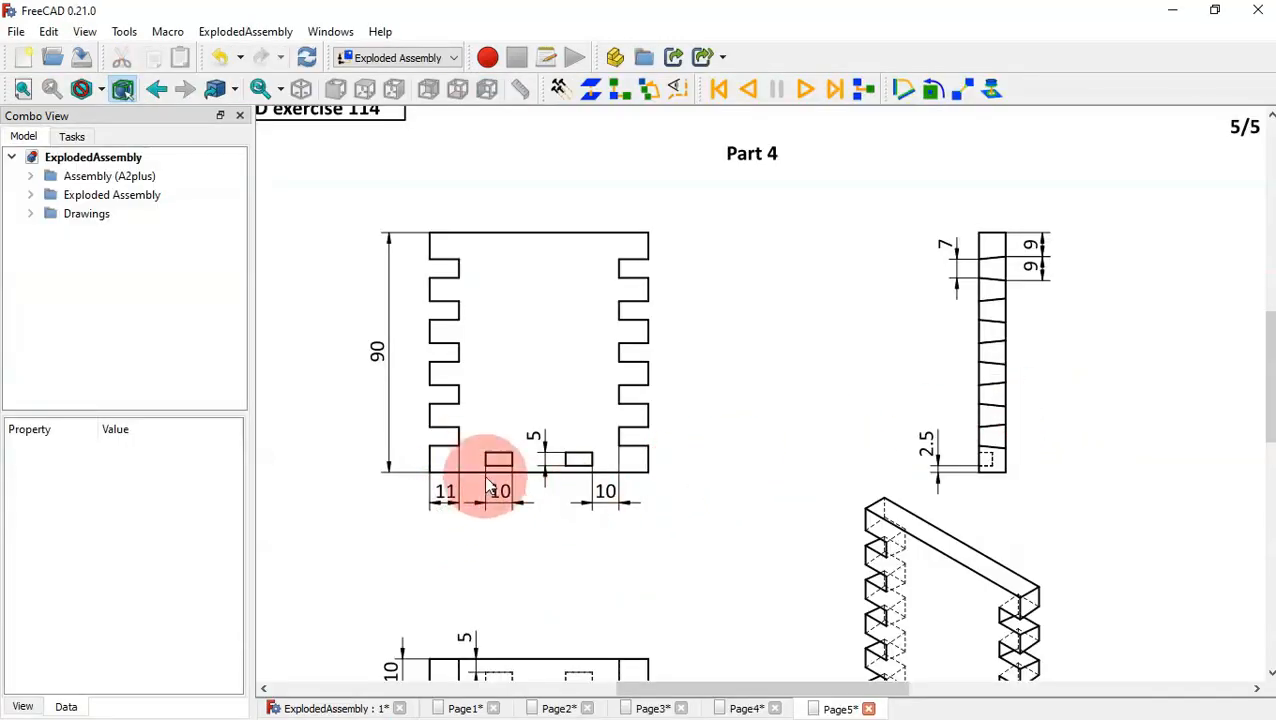
key(alt+Tab)
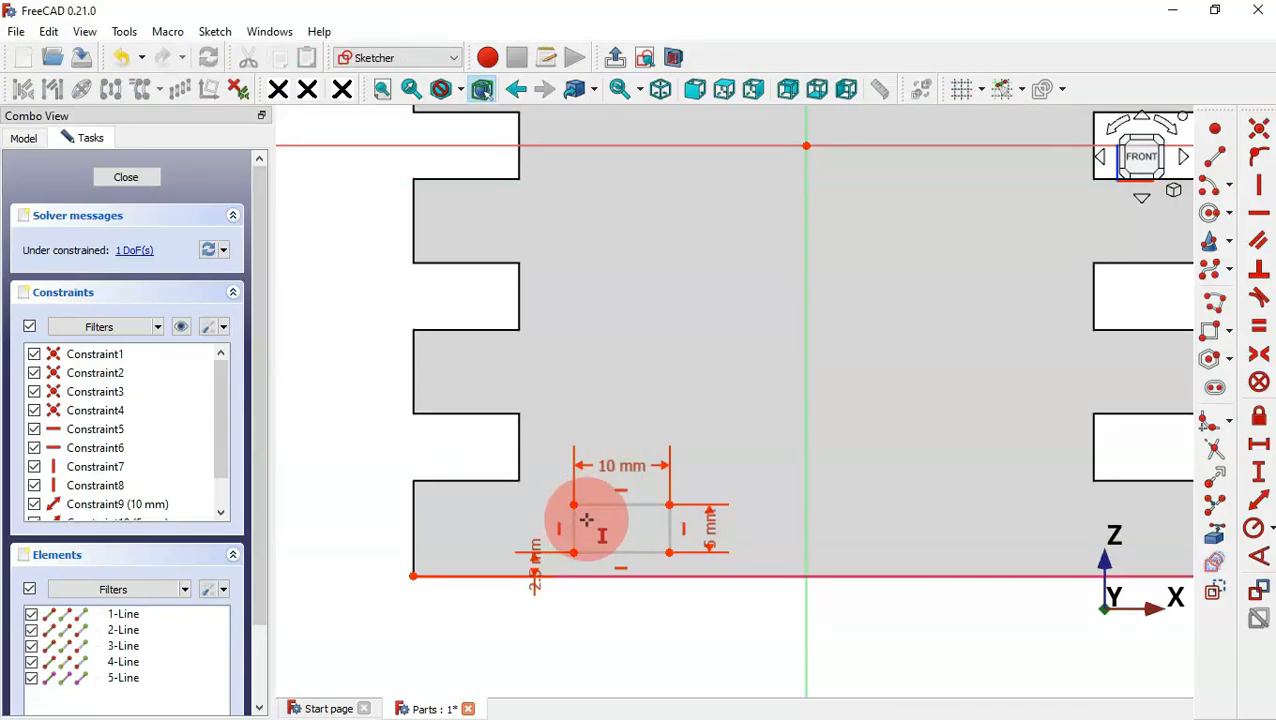
click(1216, 543)
click(518, 459)
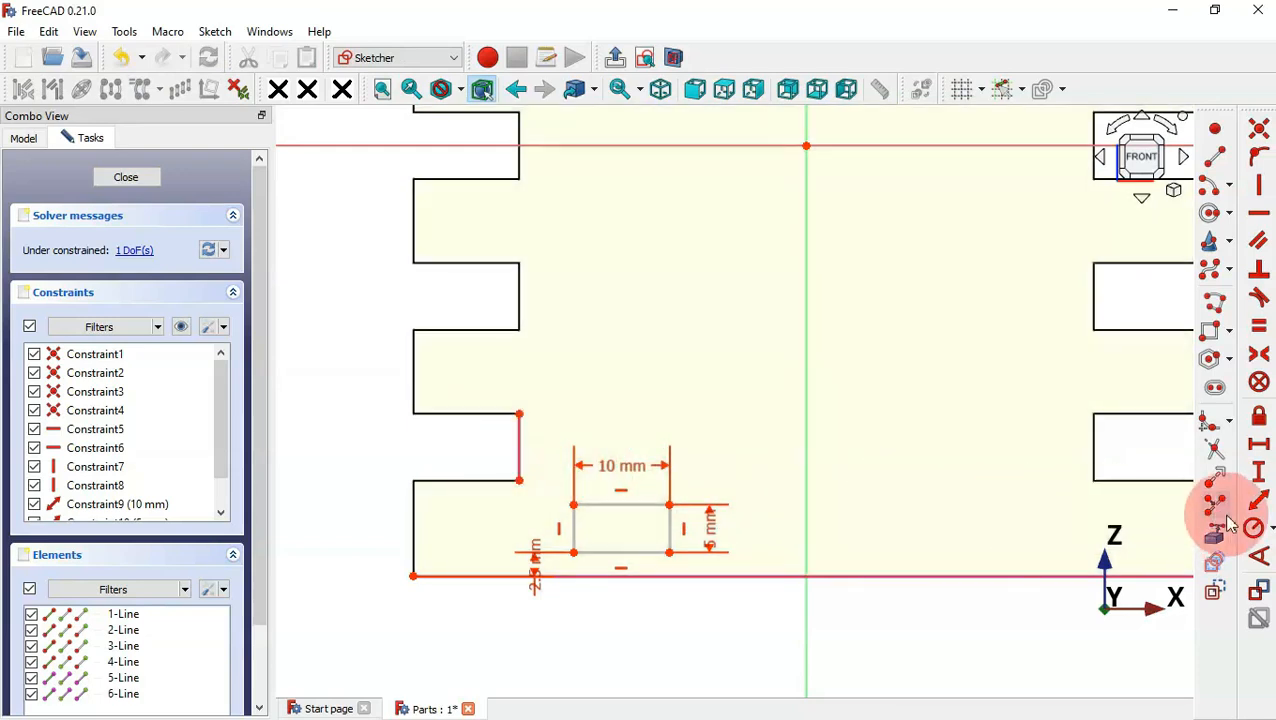
click(1259, 444)
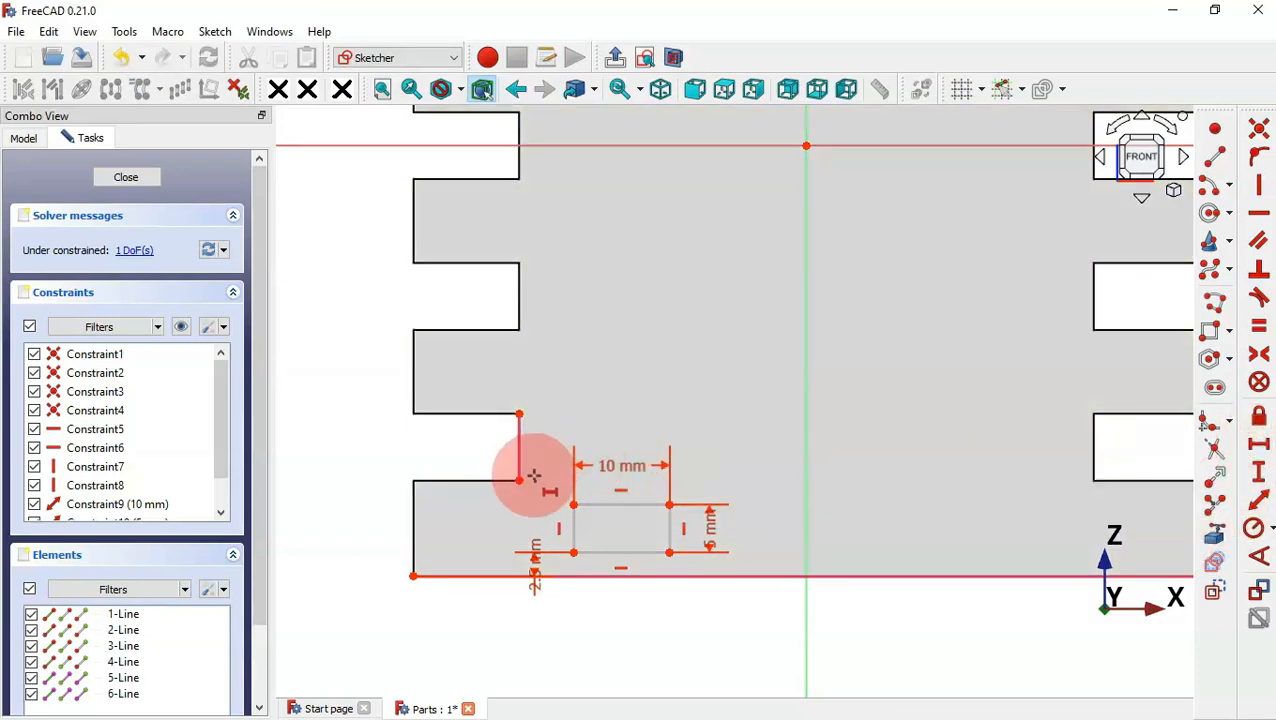
click(519, 480)
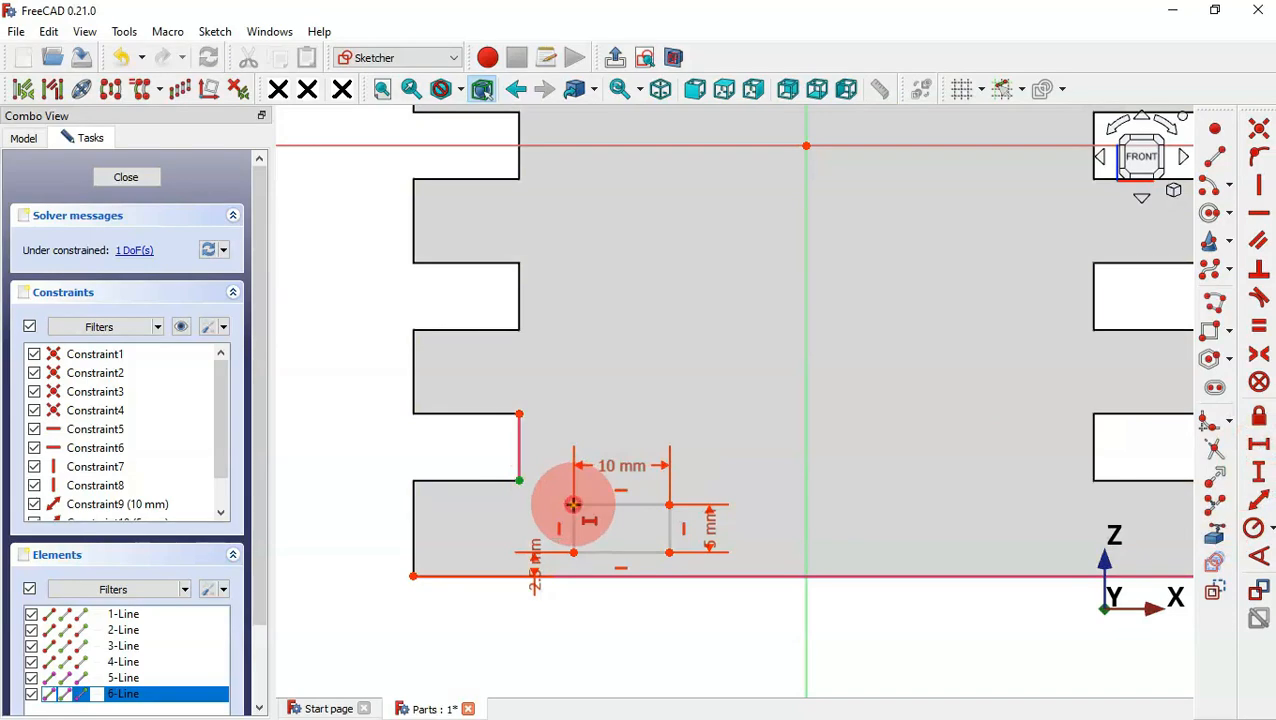
click(573, 504)
text(10)
key(Return)
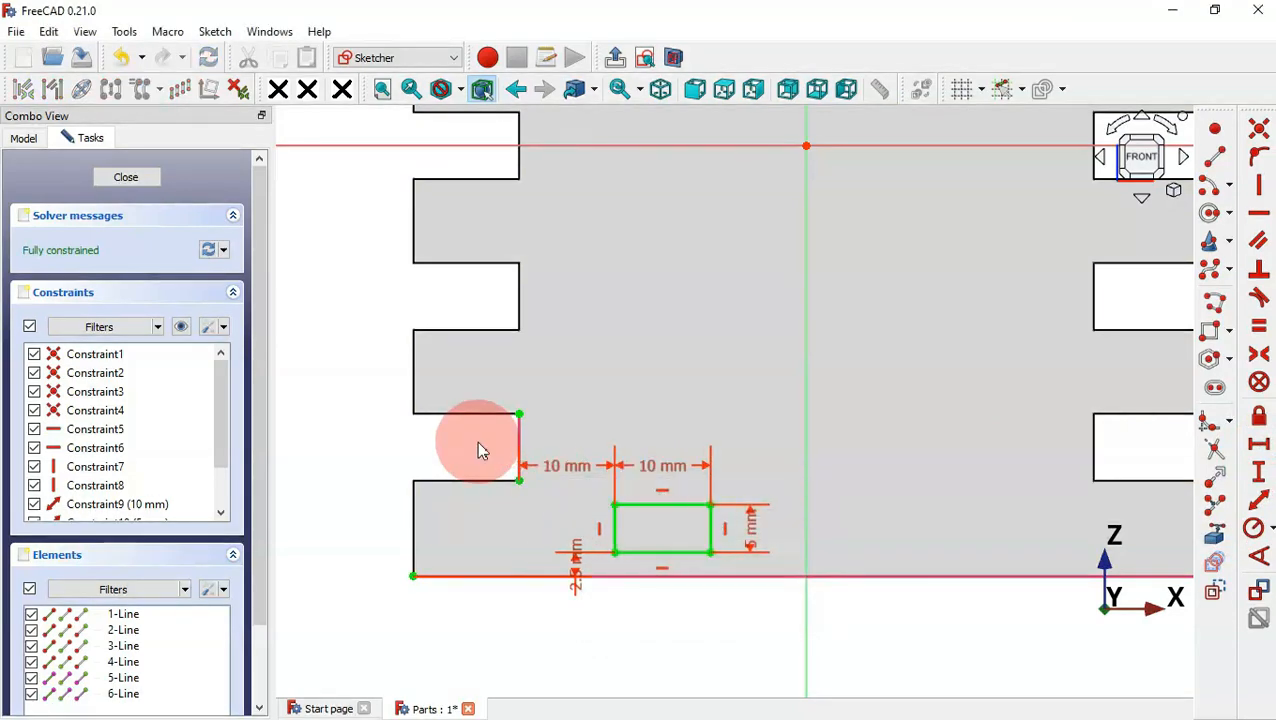
- Close the rectangle sketch and cut it as a pocket 5 mm deep, following the Part 4 drawing
key(alt+Tab)
key(alt+Tab)
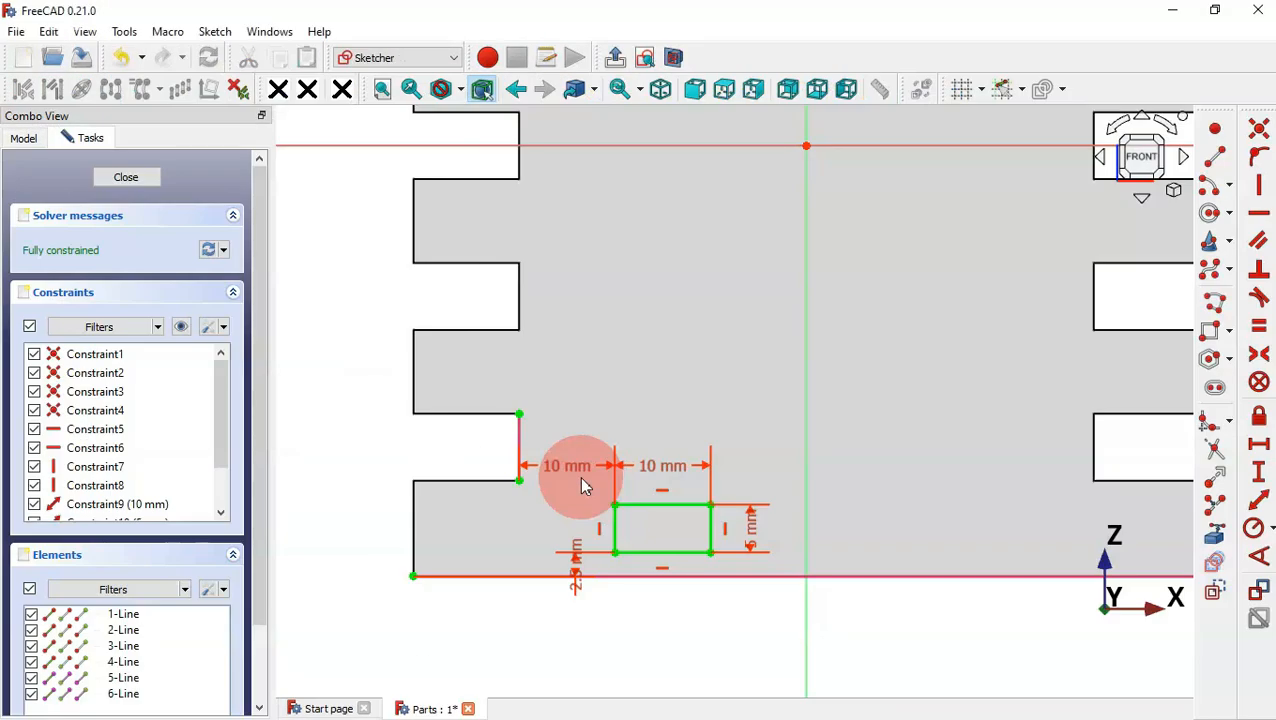
click(128, 178)
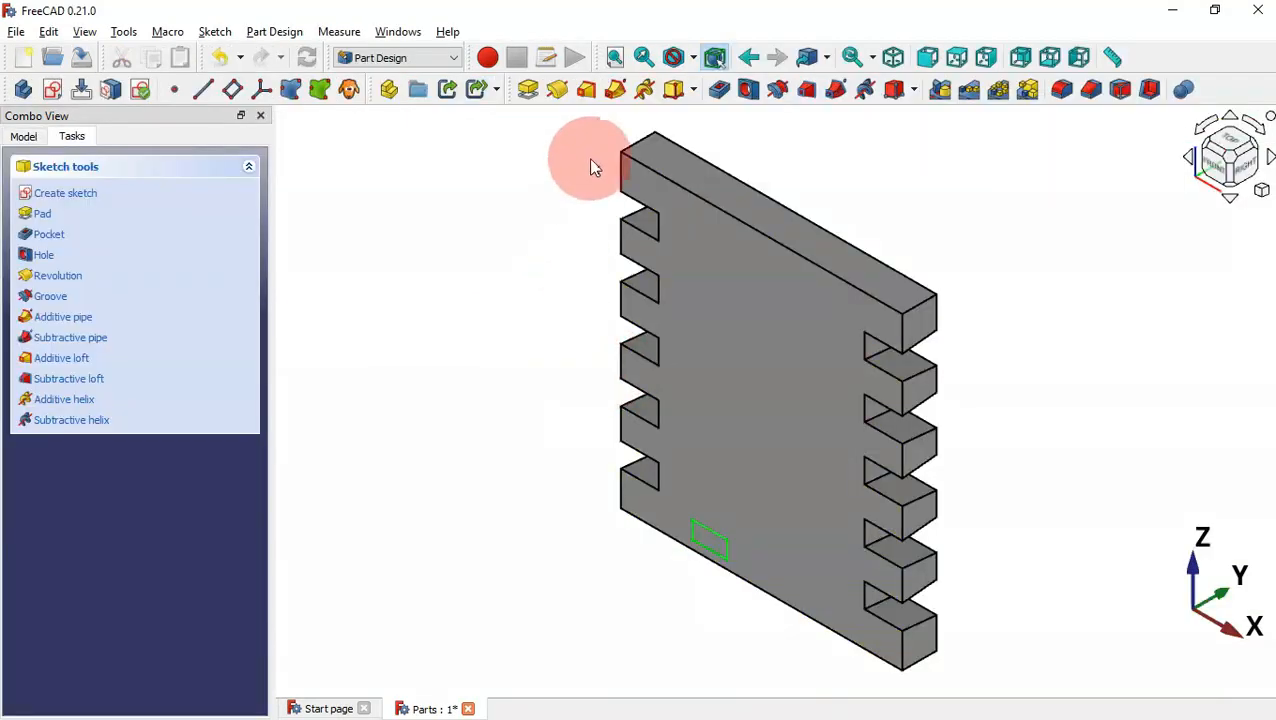
click(718, 92)
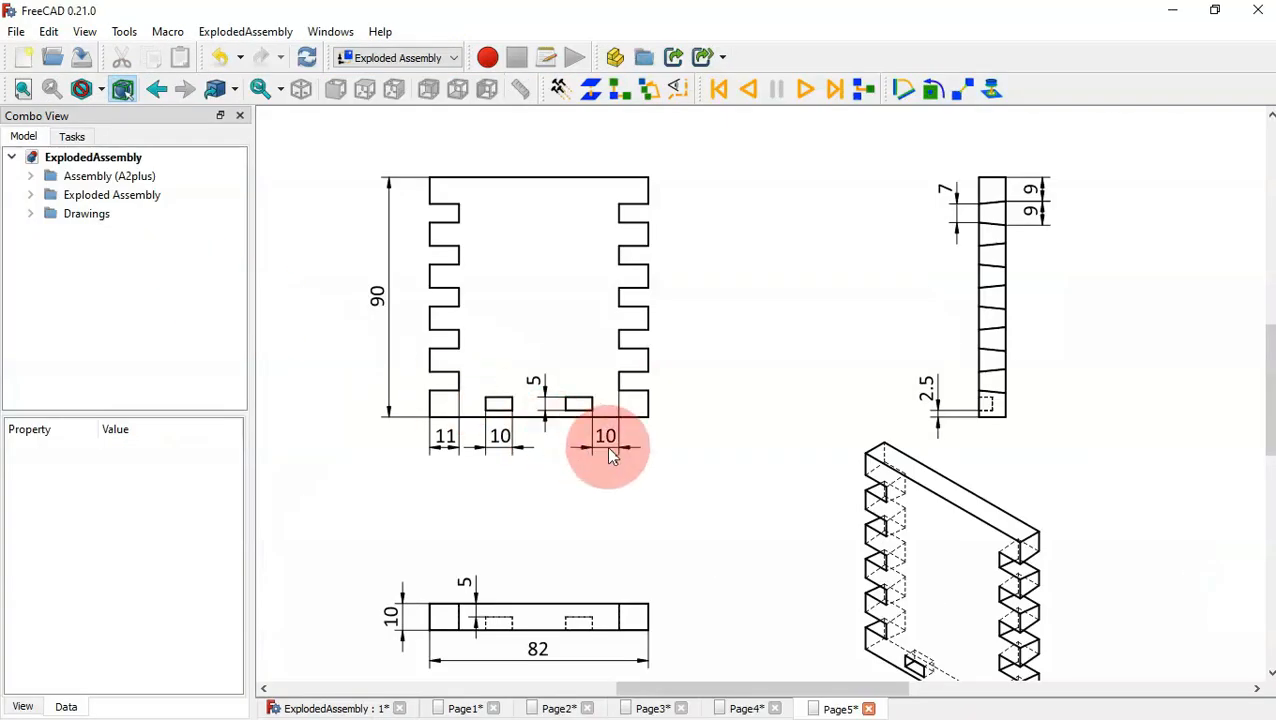
click(995, 414)
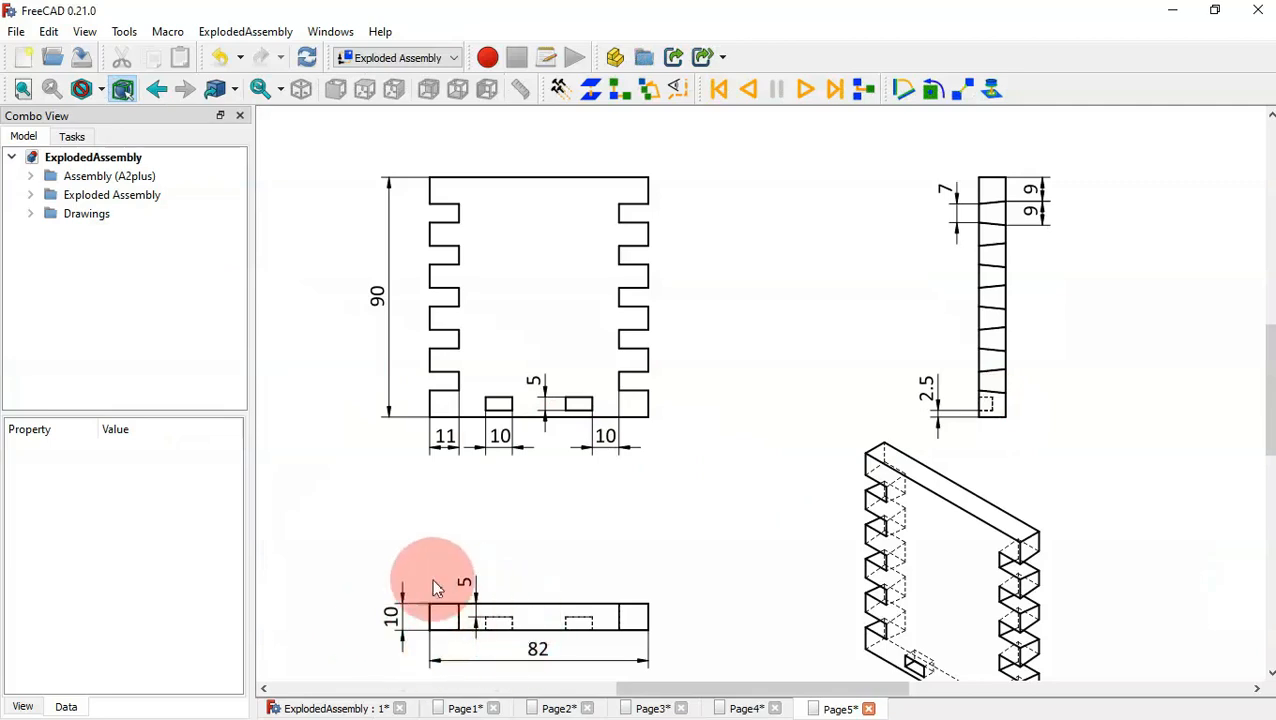
key(alt+Tab)
click(97, 178)
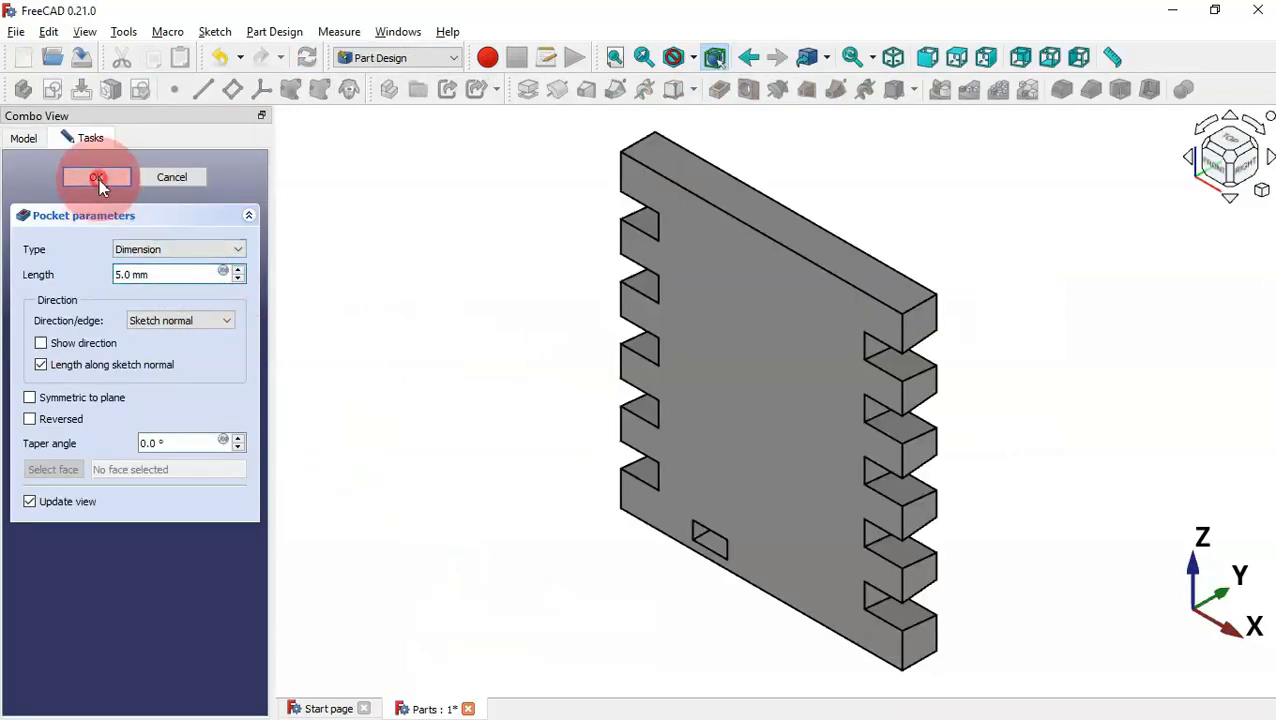
- Mirror the small rectangular pocket about the vertical sketch axis
click(24, 137)
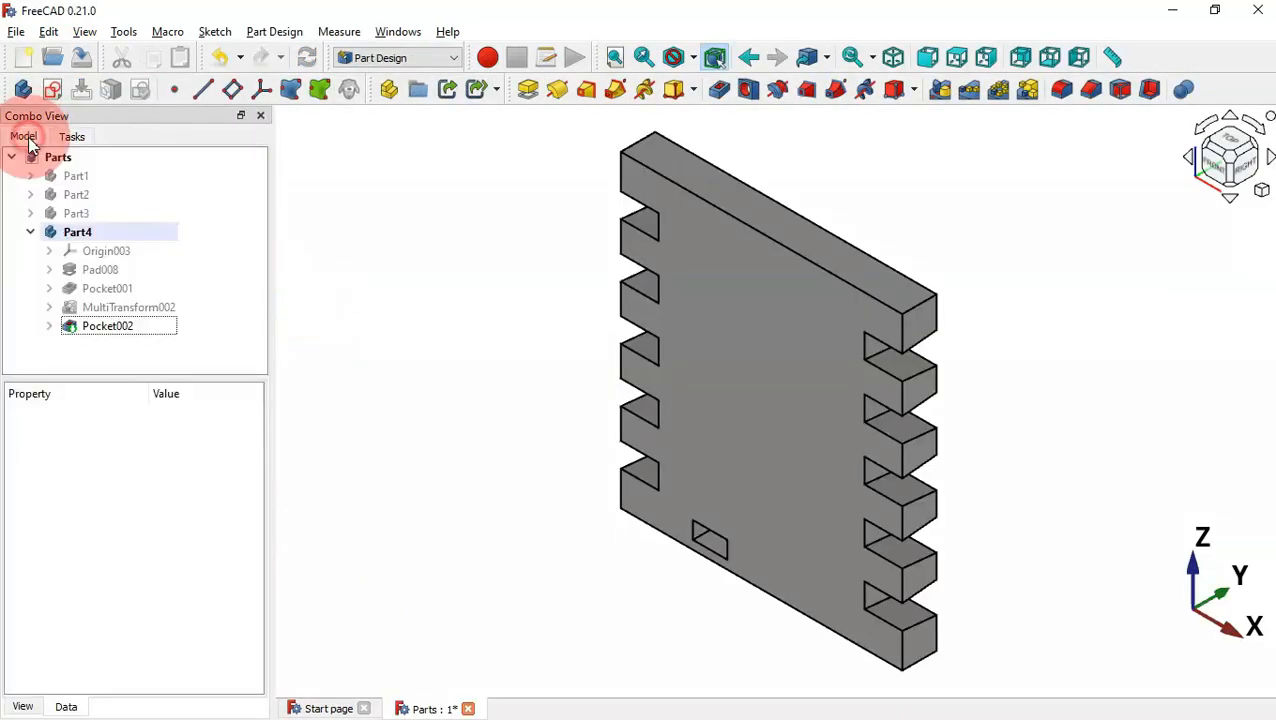
click(148, 327)
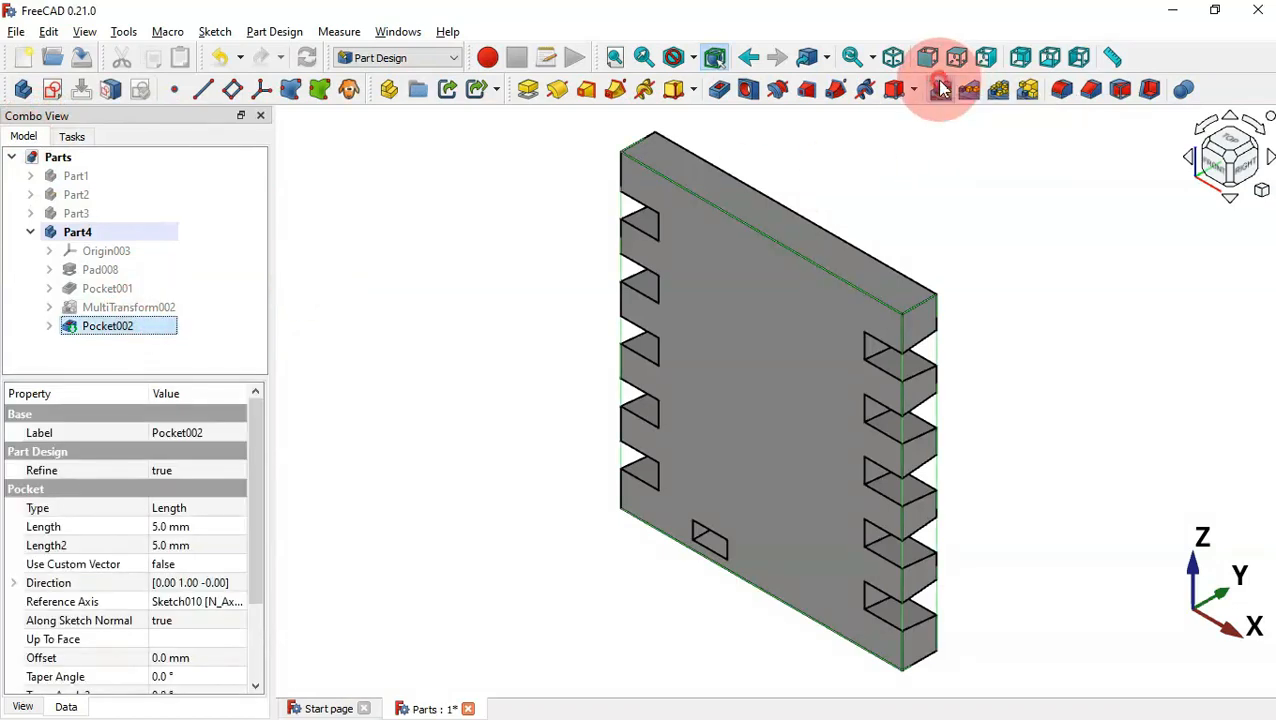
click(940, 89)
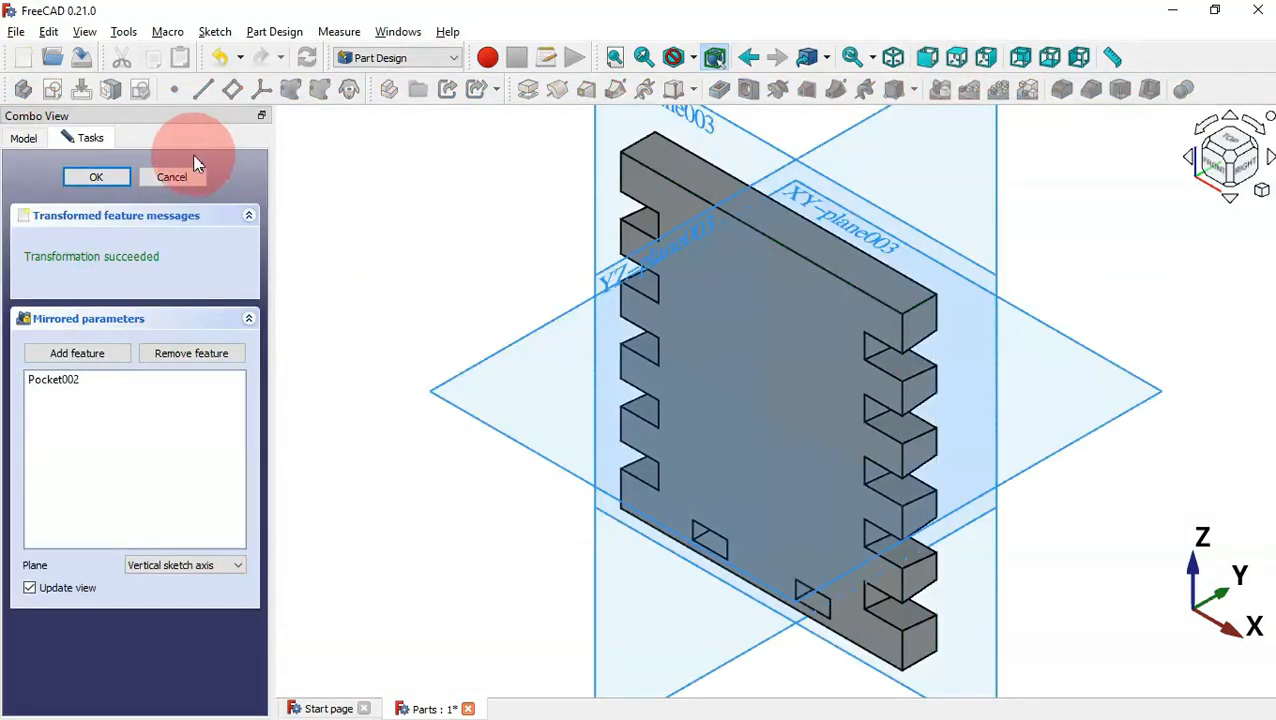
click(119, 183)
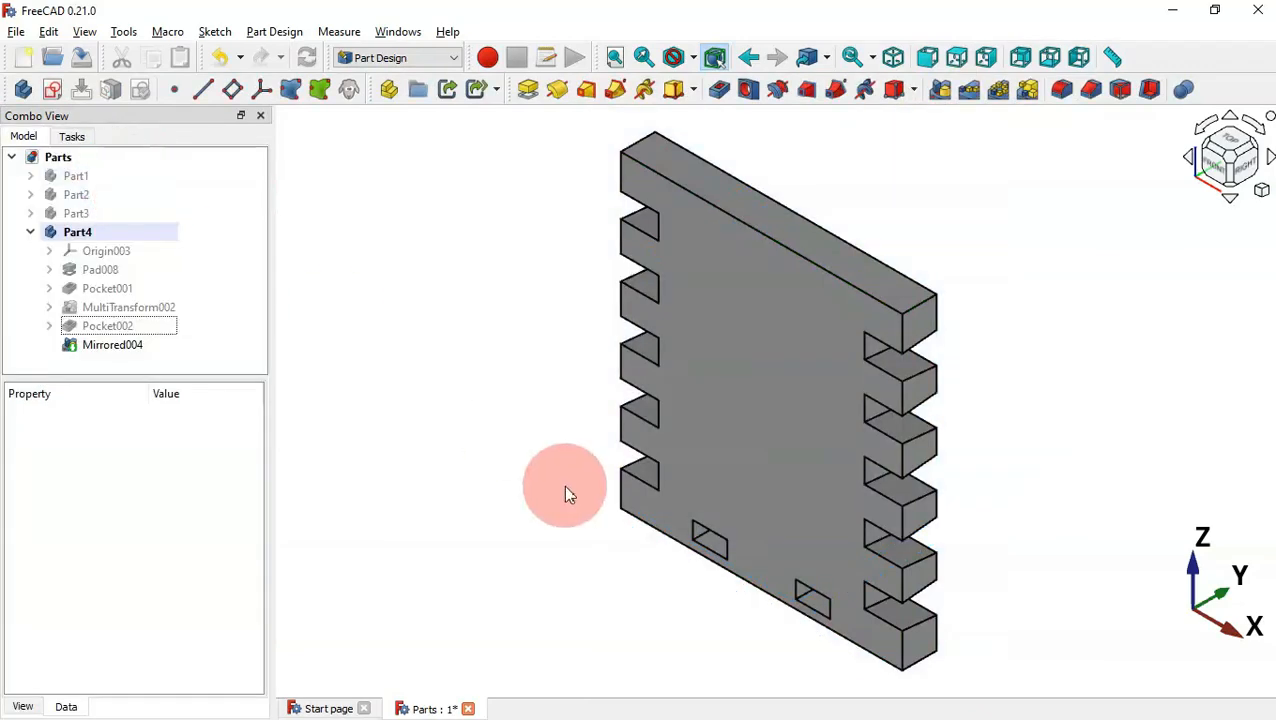
- Check the finished Part4 plate and save the Parts document
drag(564, 484, 731, 427)
key(0)
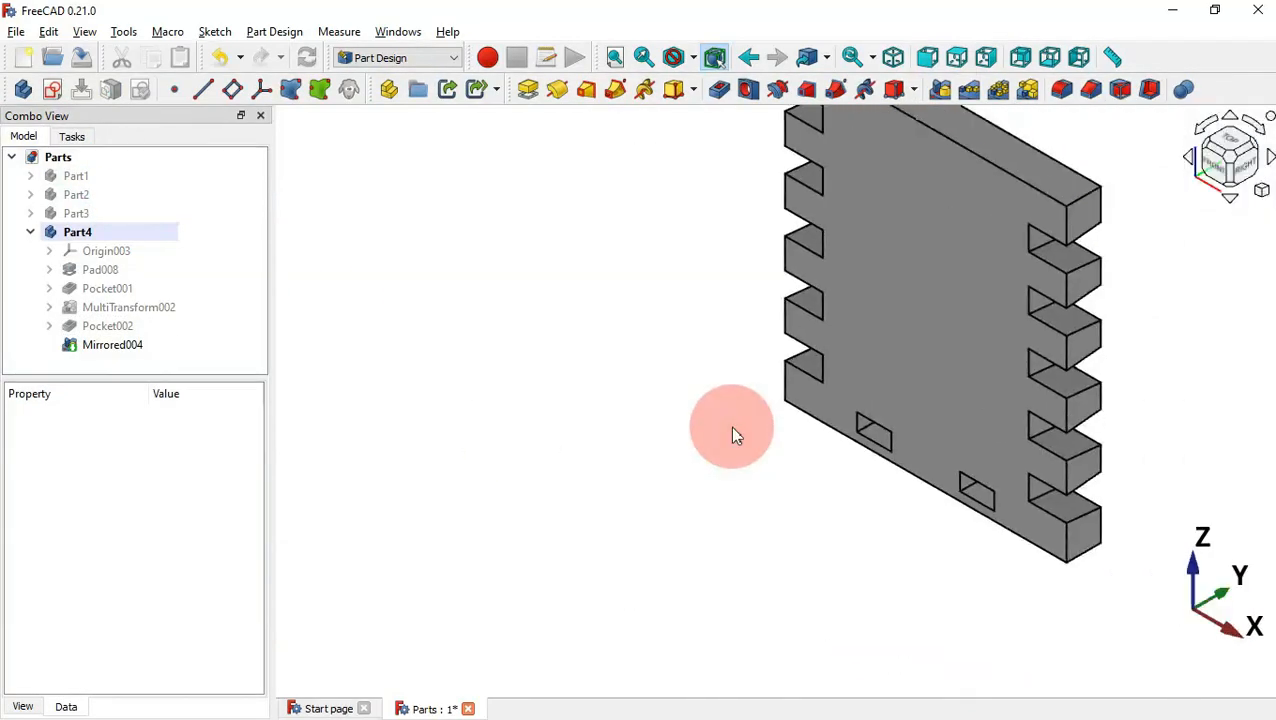
key(v)
key(f)
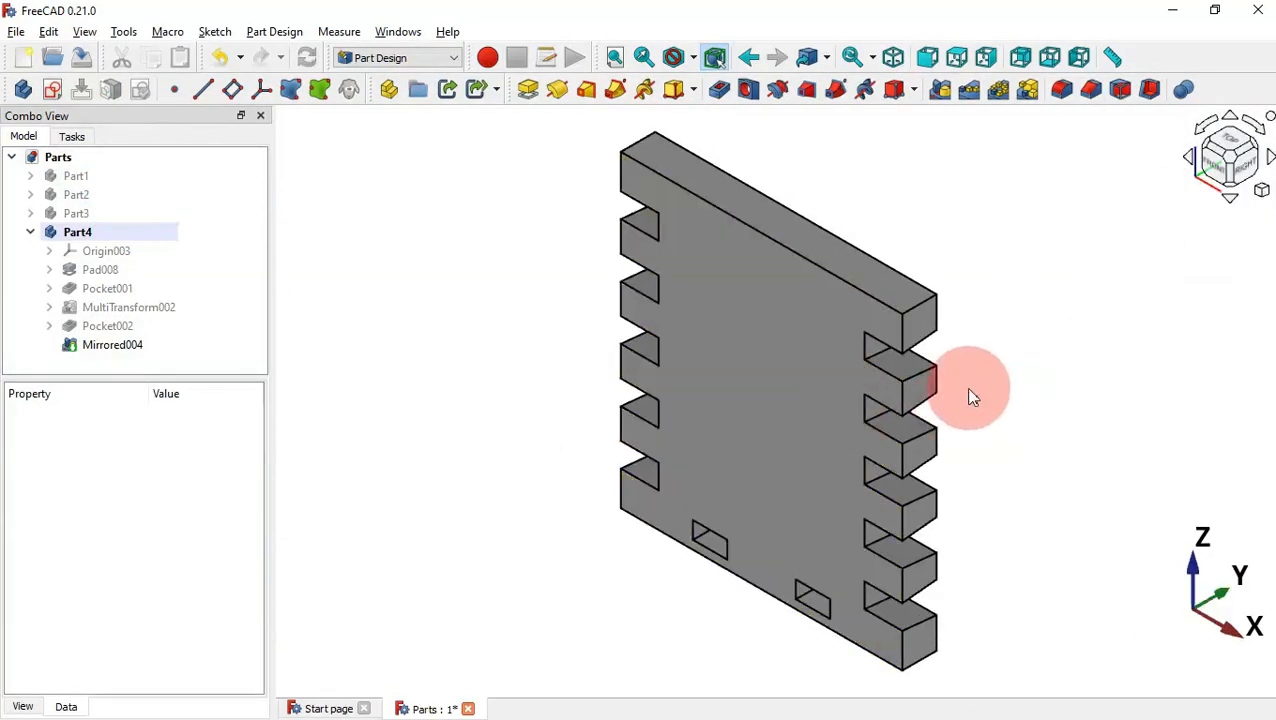
click(81, 57)
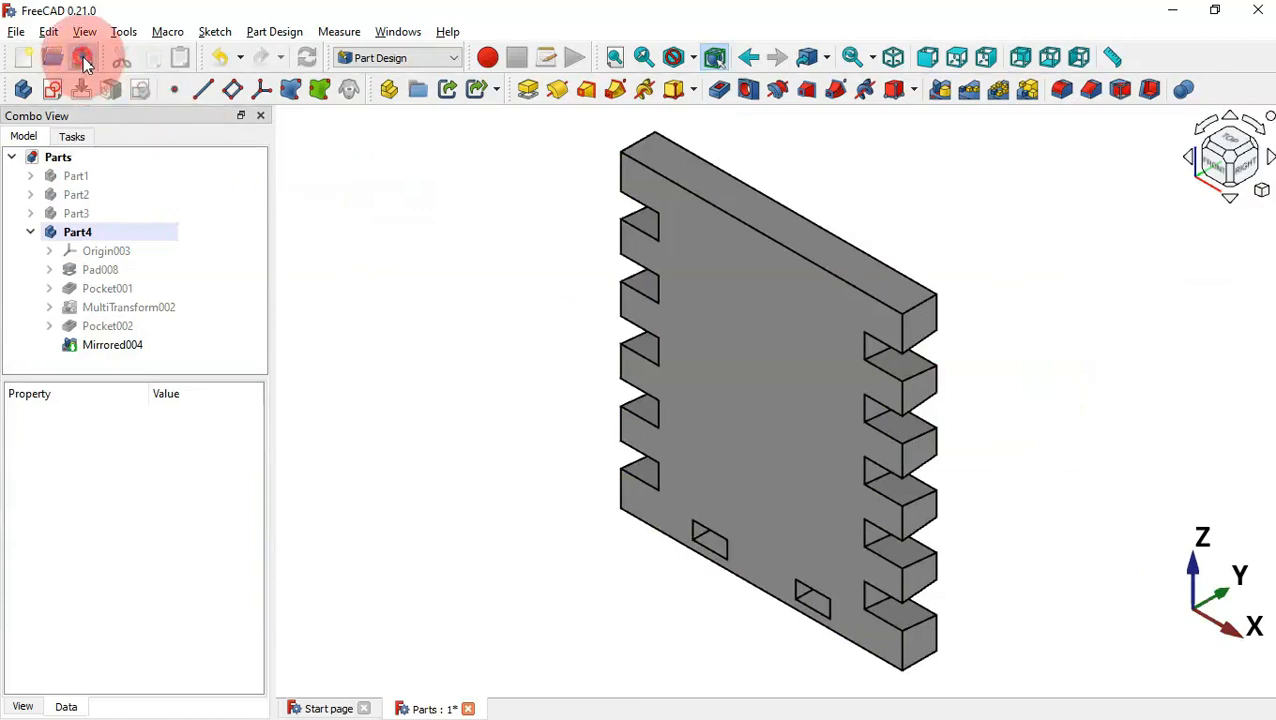
- Collapse Part4 in the model tree and make Part1, Part2 and Part3 visible alongside it
click(30, 232)
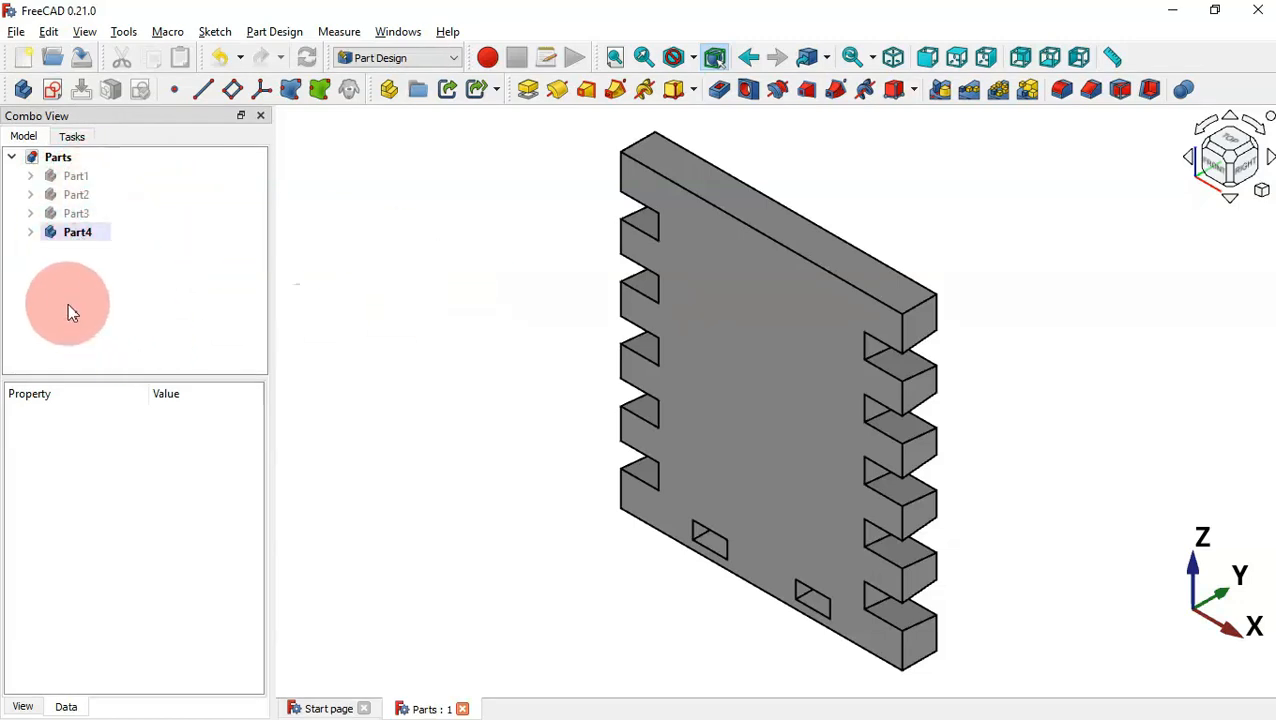
click(65, 213)
shift+click(74, 177)
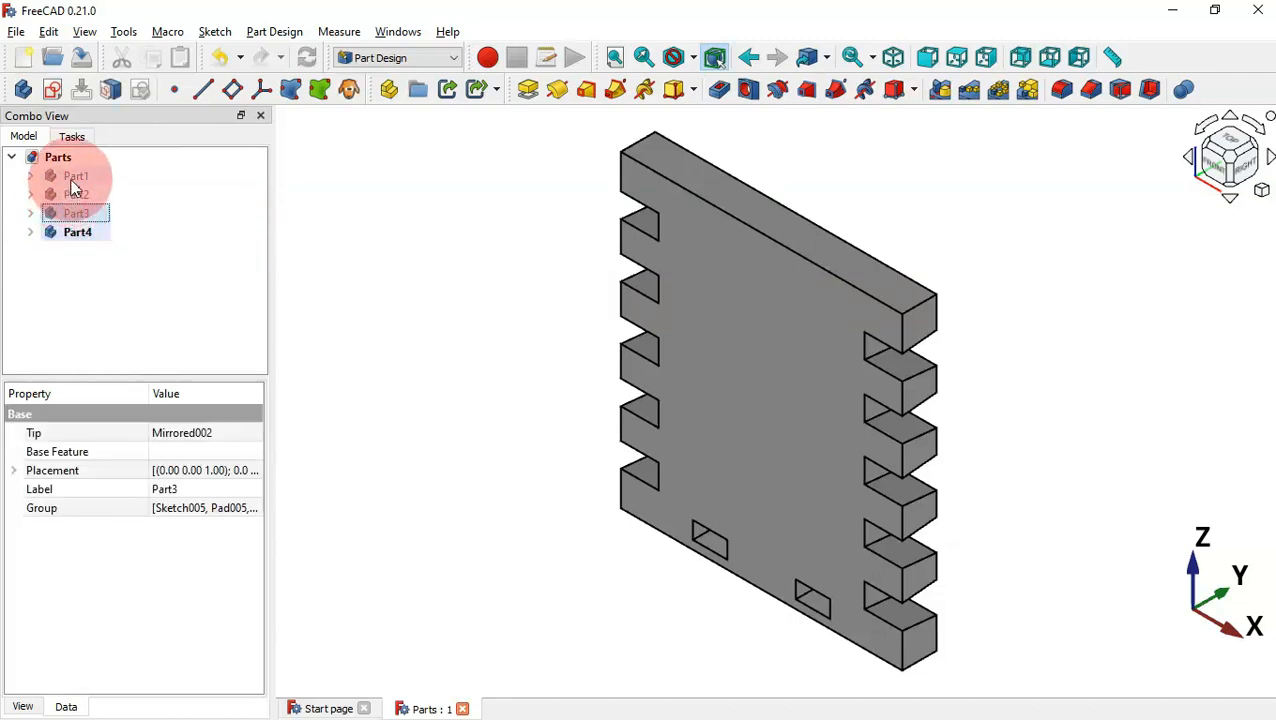
key(space)
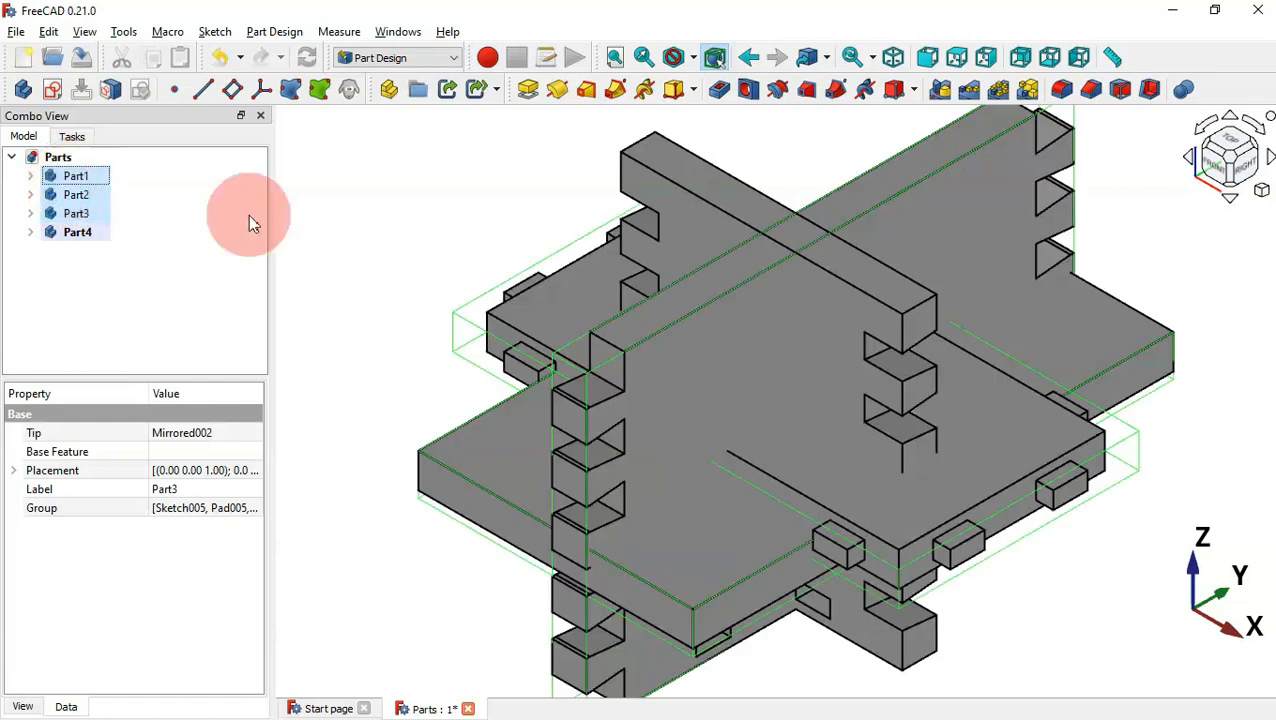
key(v)
key(f)
click(648, 290)
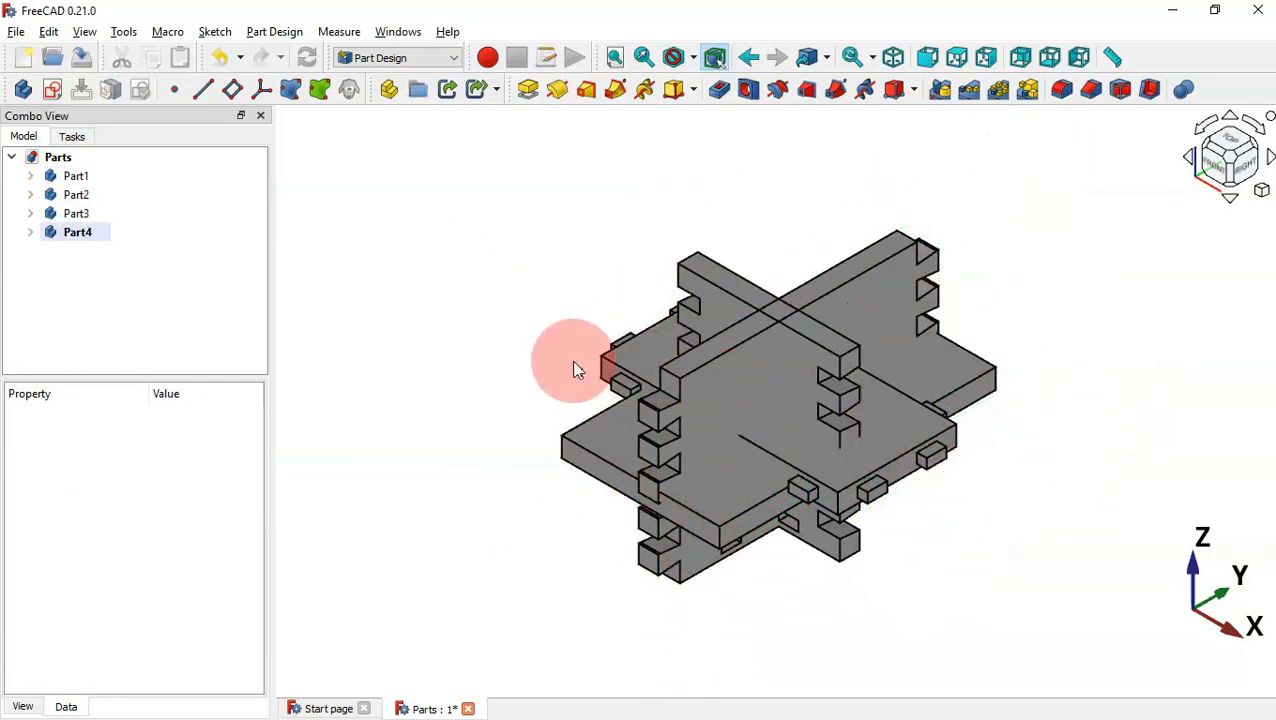
middle_drag(572, 362, 648, 597)
key(0)
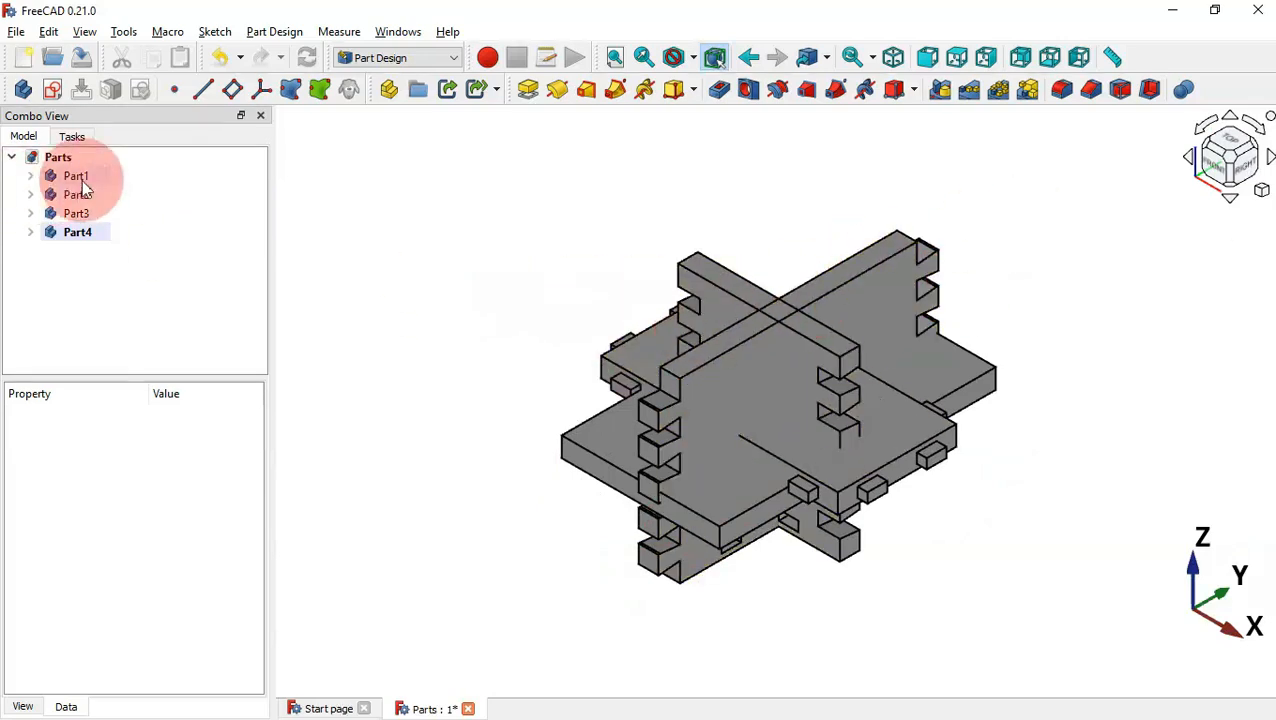
- Transform Part4, moving it along the positive X axis until it stands clear of the overlapping parts
click(95, 231)
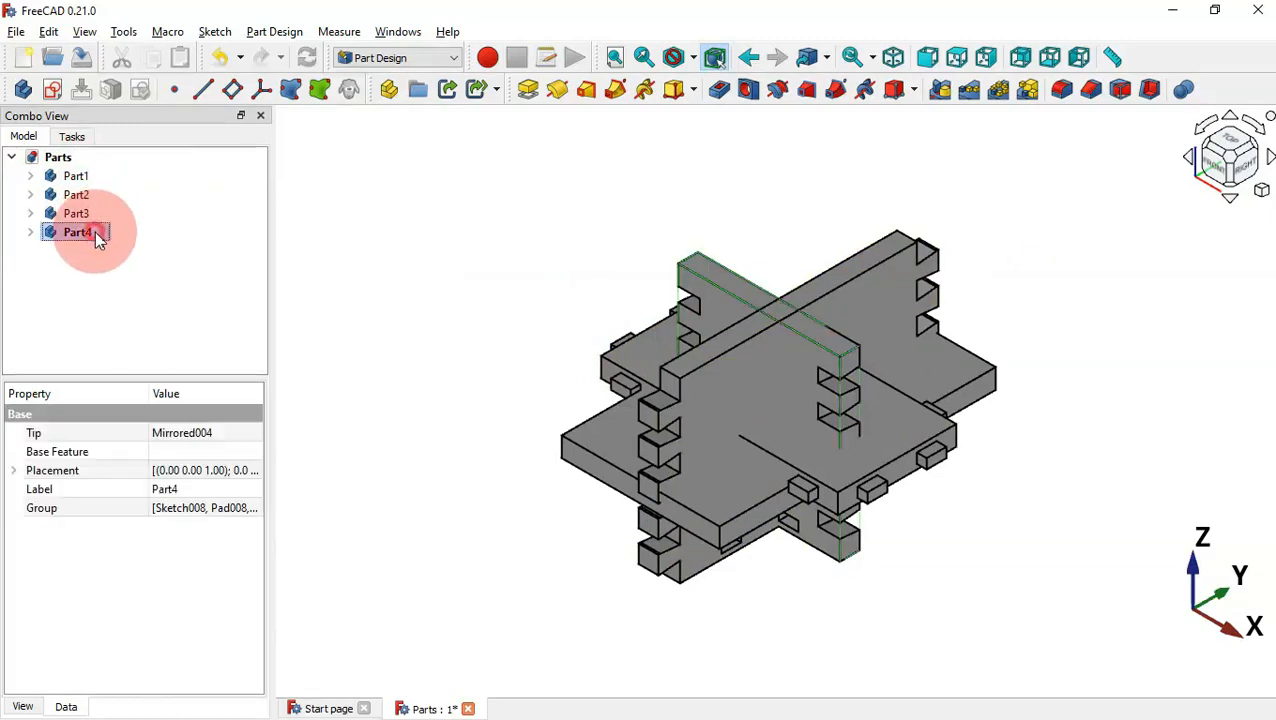
right_click(96, 234)
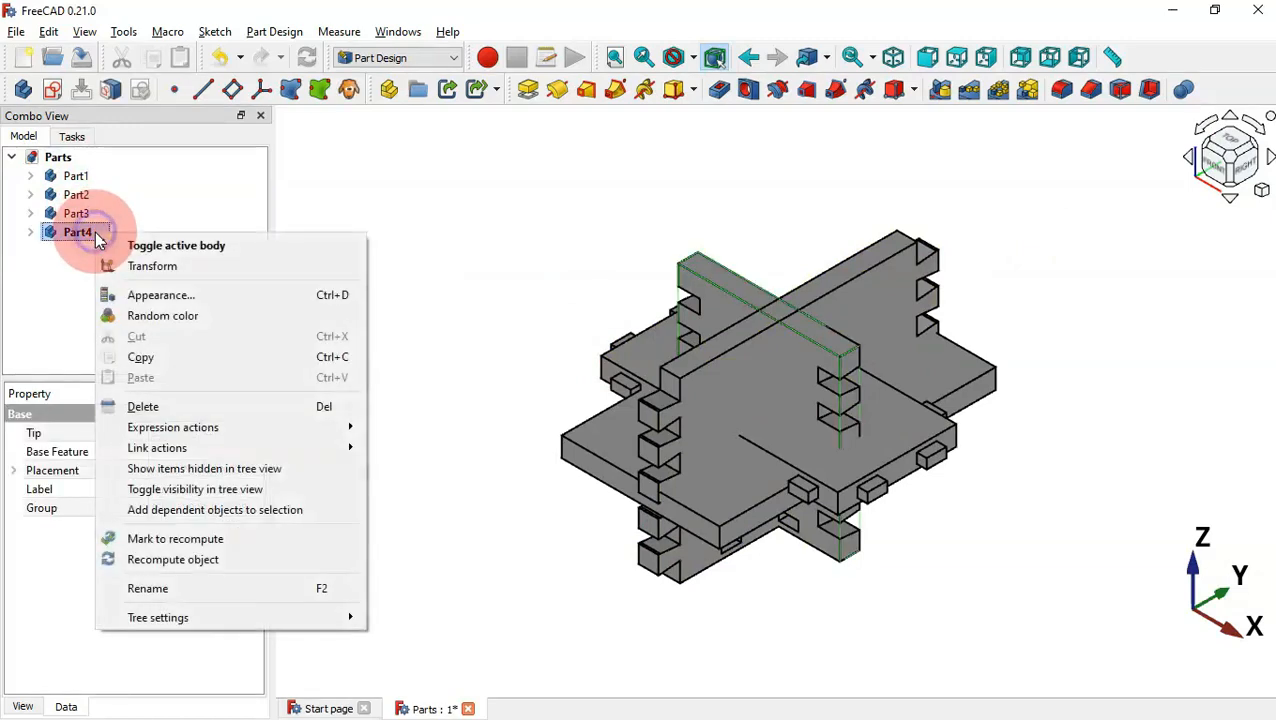
click(279, 267)
scroll(590, 259, down, 3)
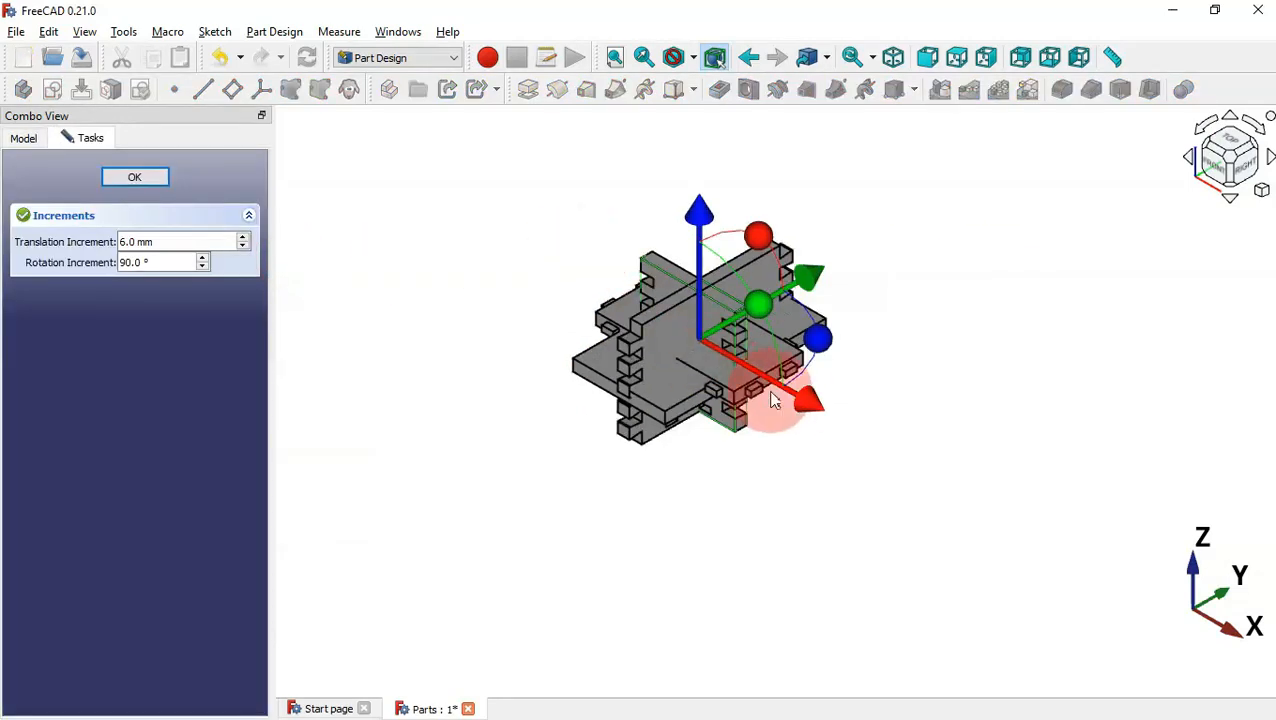
drag(806, 404, 1077, 541)
click(160, 178)
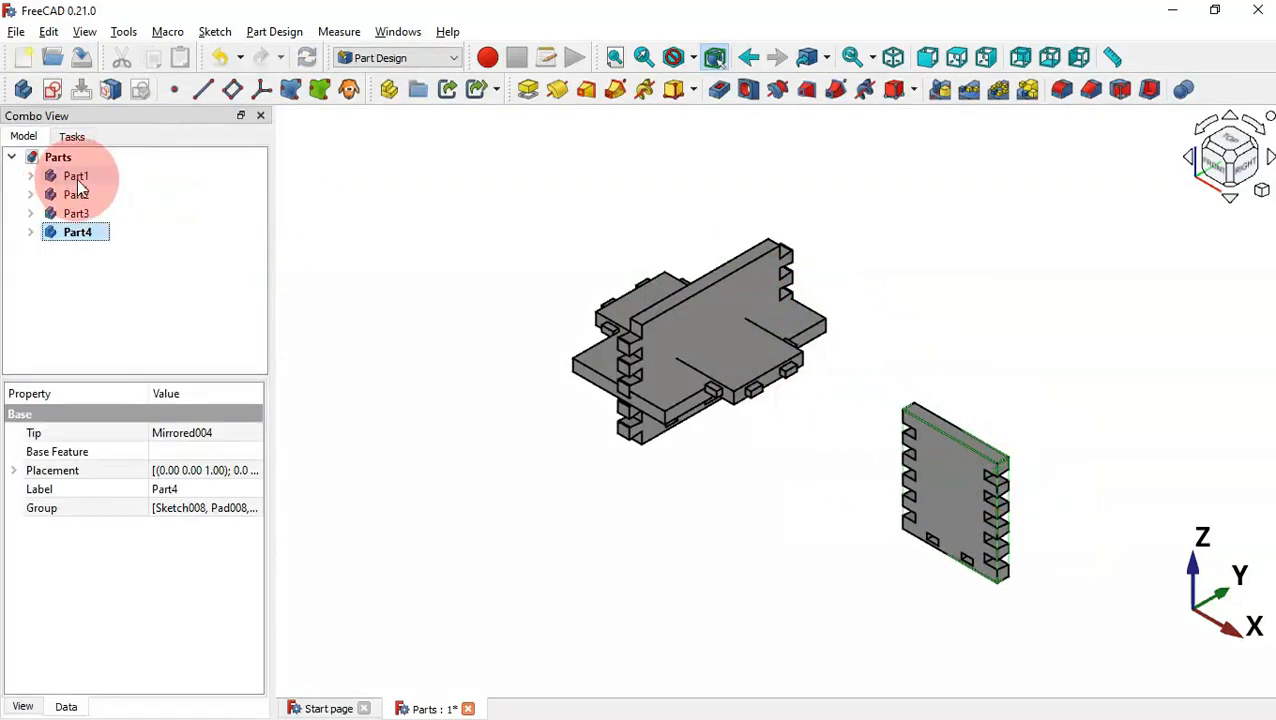
- Transform Part1, moving it in the negative global Y direction until it is clear of Part2 and Part3
click(77, 178)
right_click(77, 178)
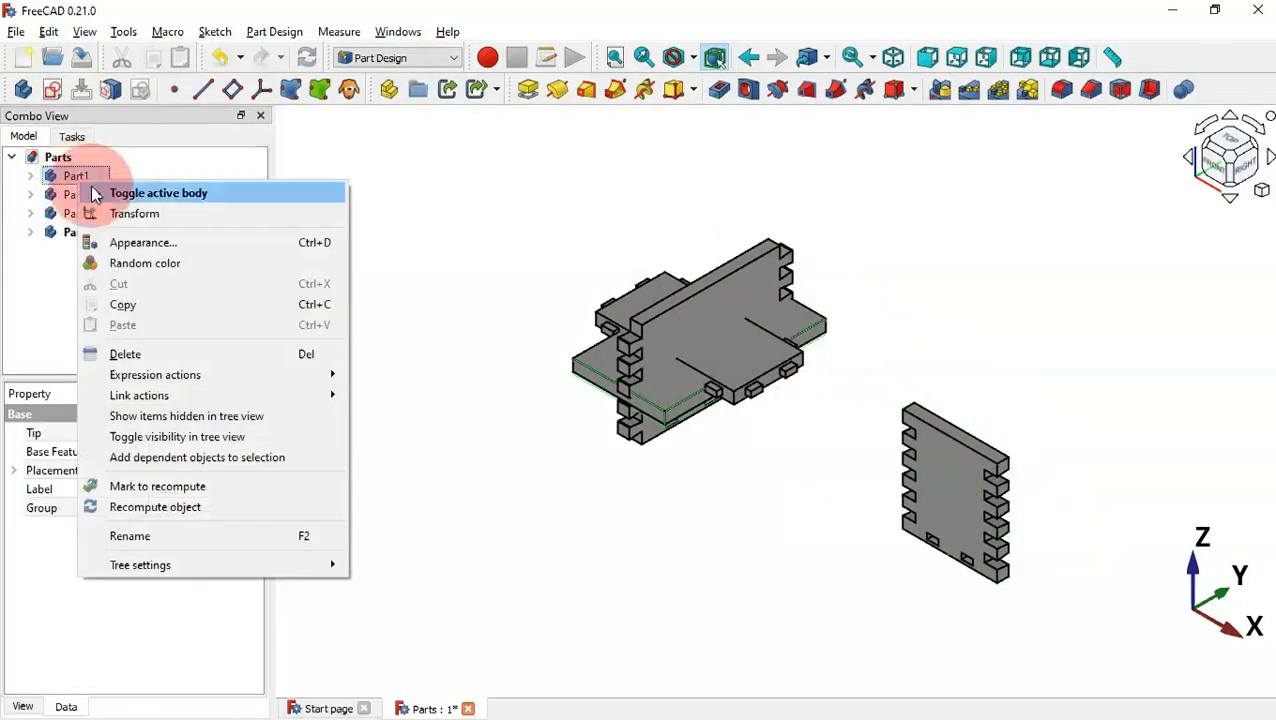
click(280, 210)
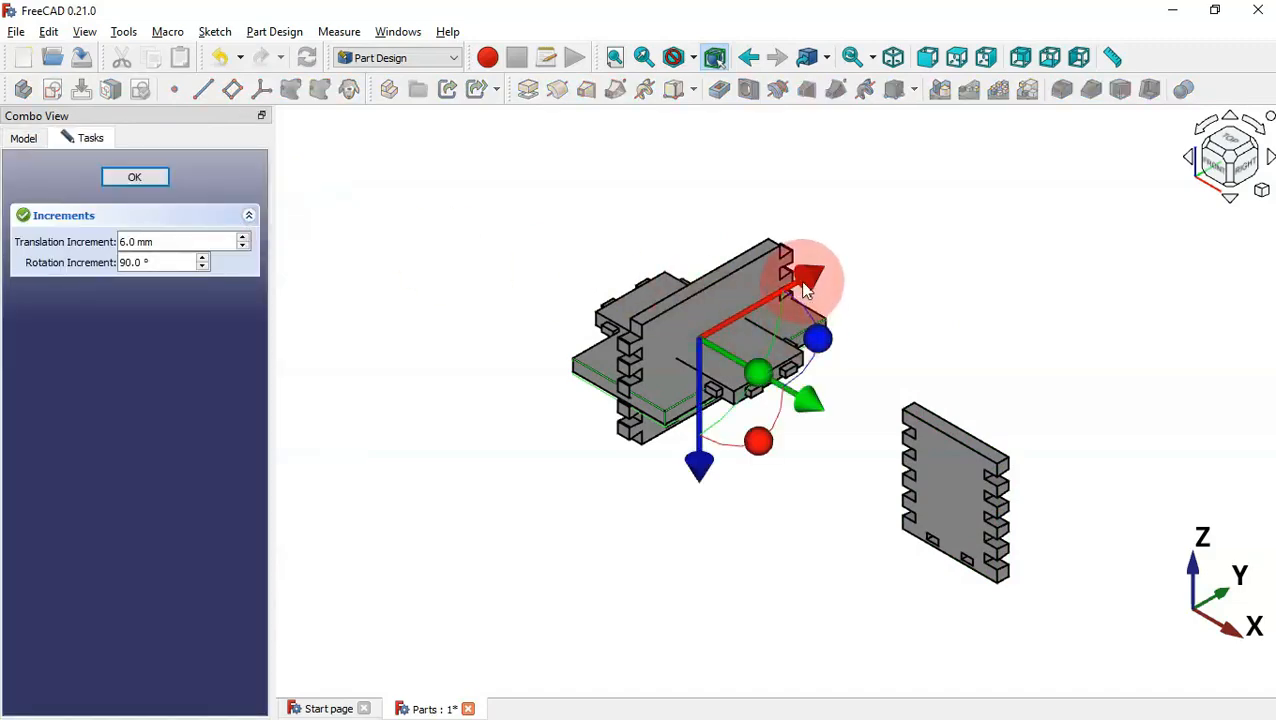
drag(806, 278, 501, 376)
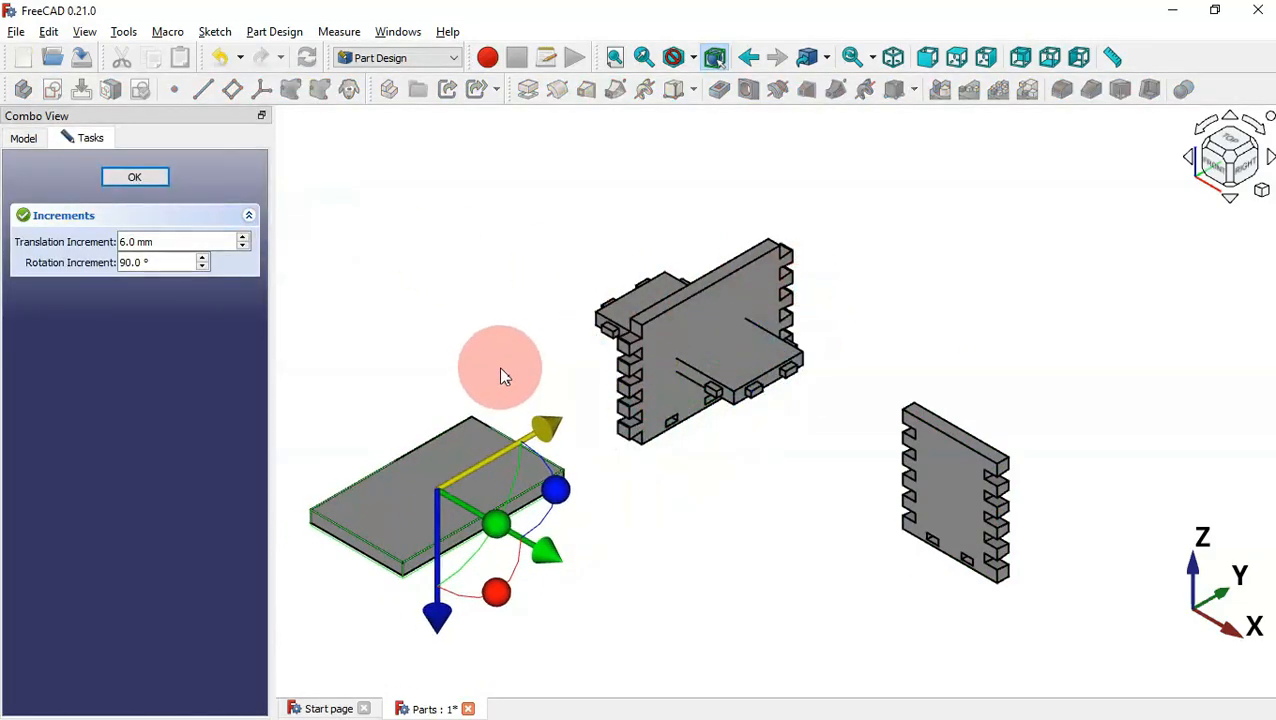
click(152, 180)
- Transform Part2, moving it along the negative X axis until it is clear of Part3
click(78, 194)
right_click(78, 194)
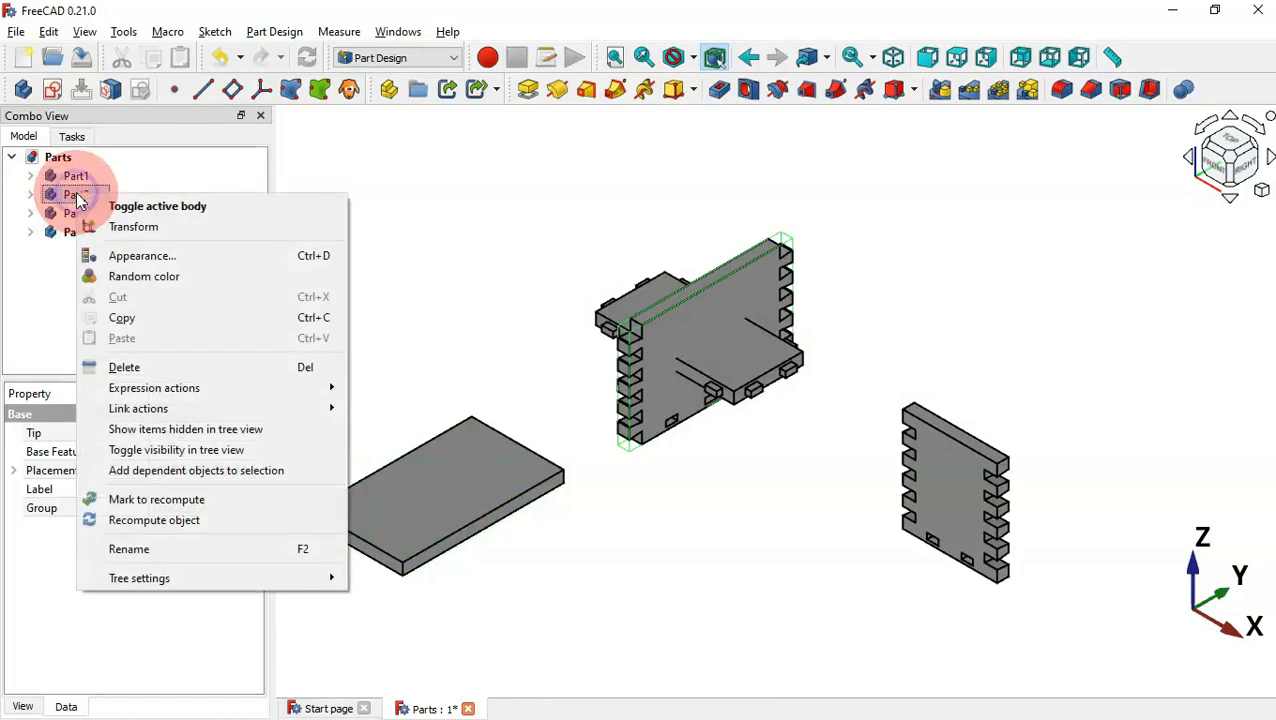
click(183, 228)
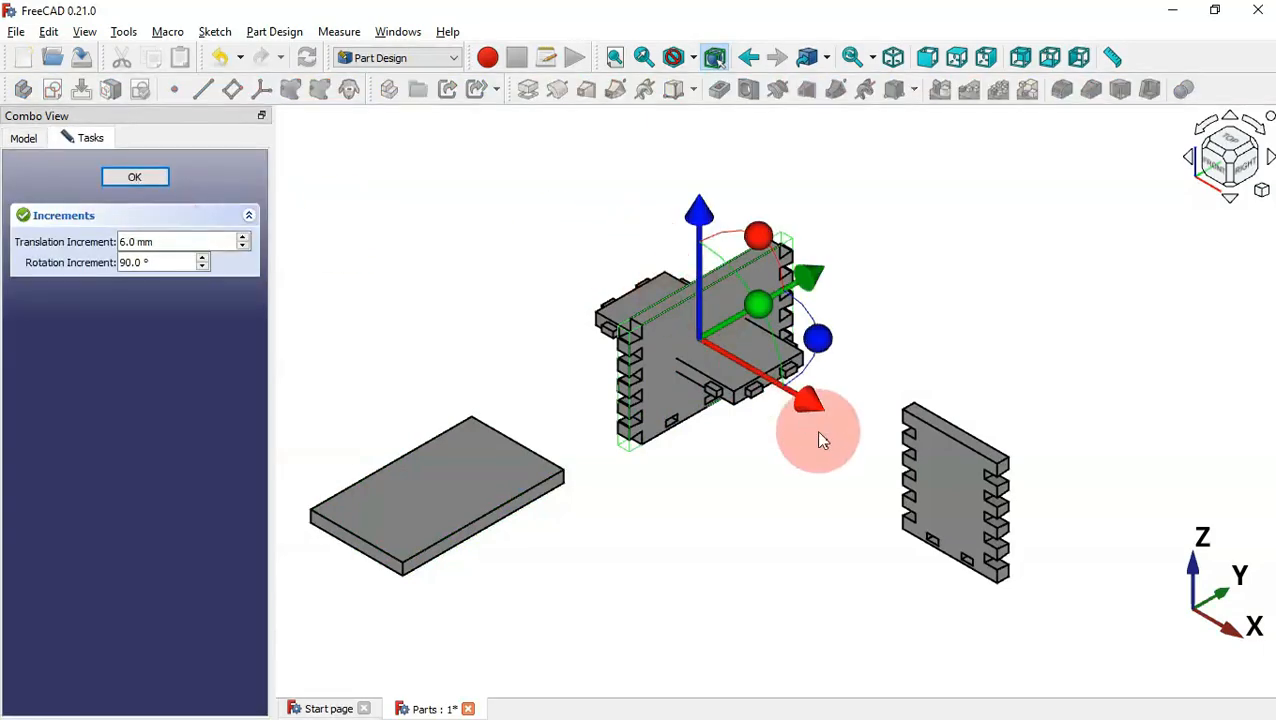
drag(812, 400, 608, 313)
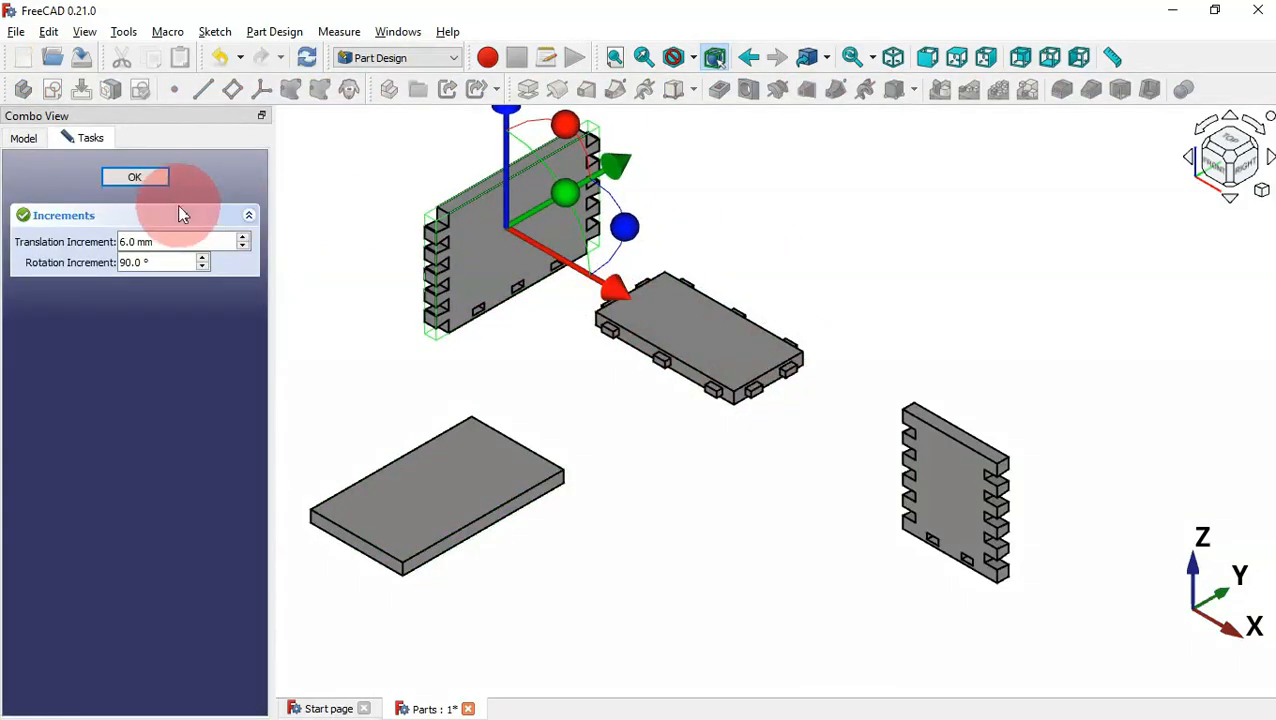
click(148, 177)
click(648, 442)
scroll(648, 442, down, 2)
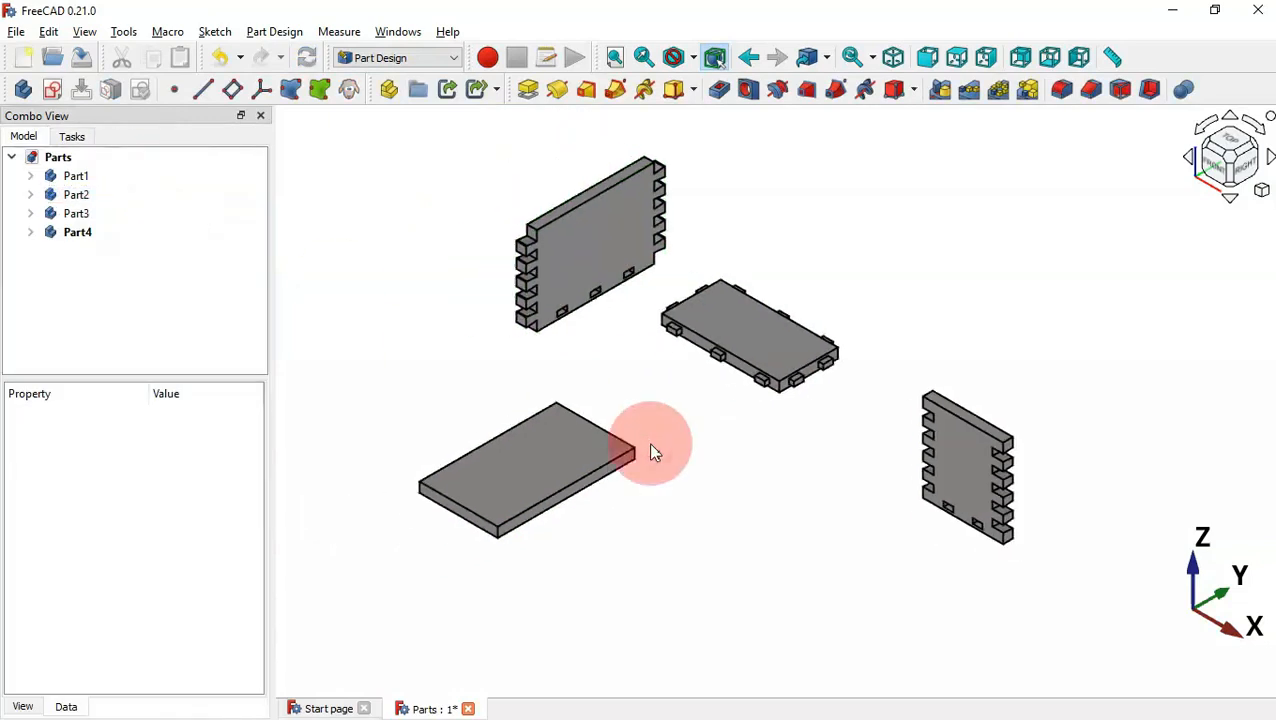
scroll(952, 257, down, 2)
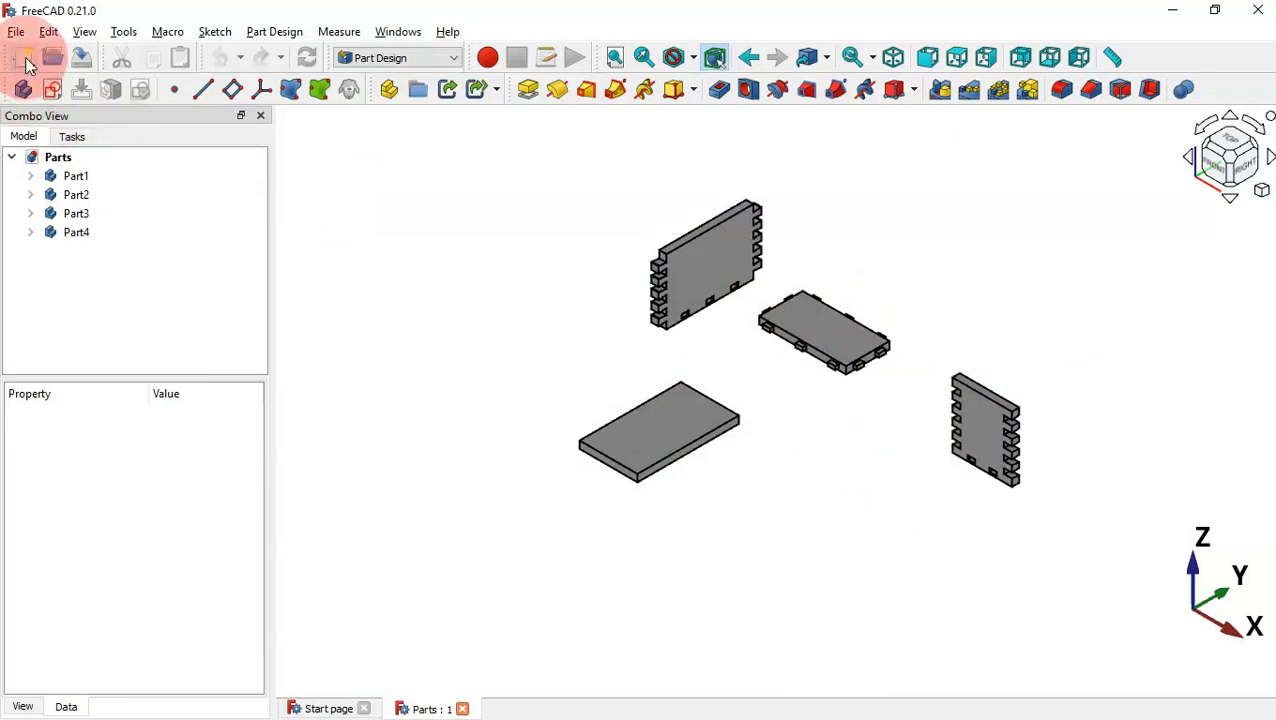
- Create a new document saved as Assembly in the Video folder and switch to the A2plus workbench
click(25, 60)
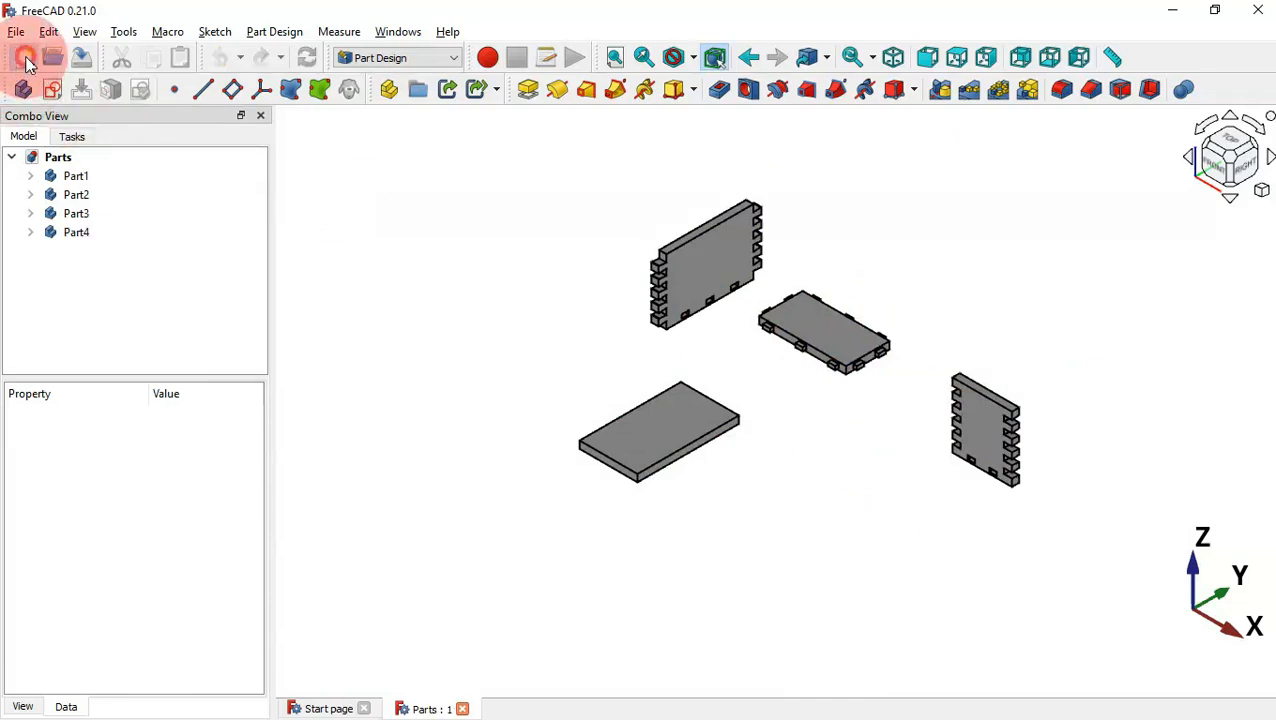
click(81, 57)
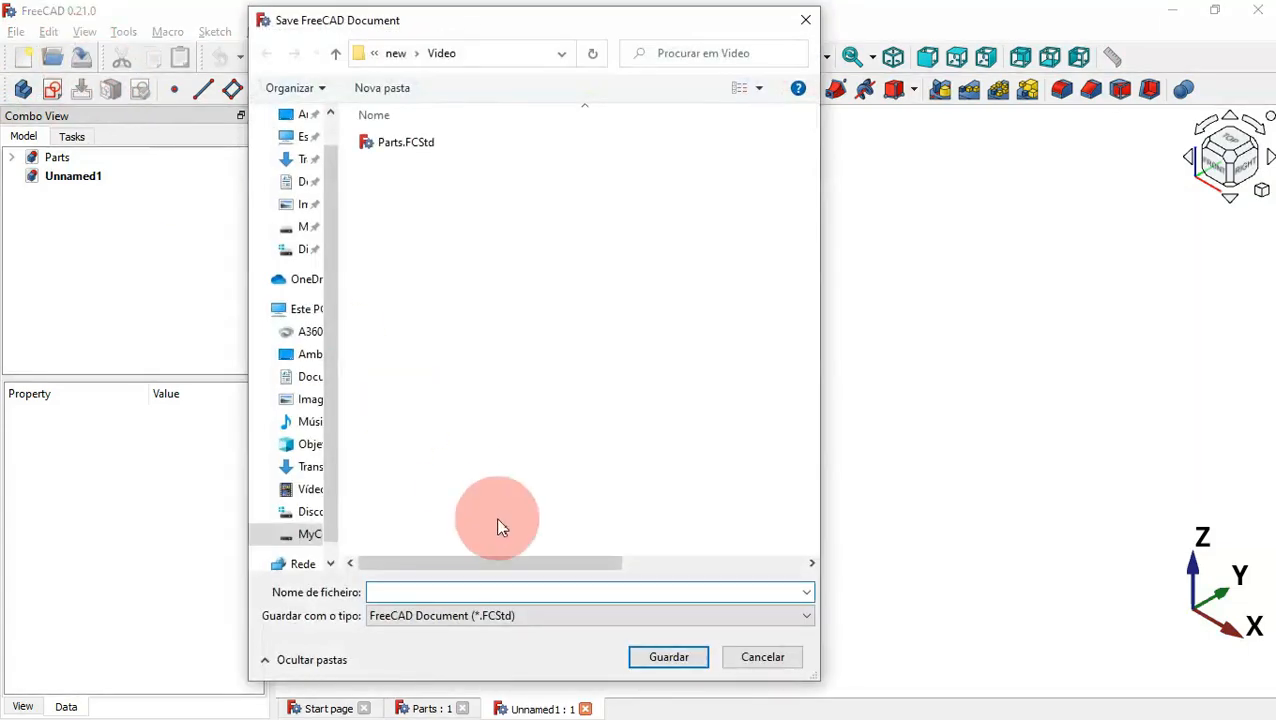
text(Assemb)
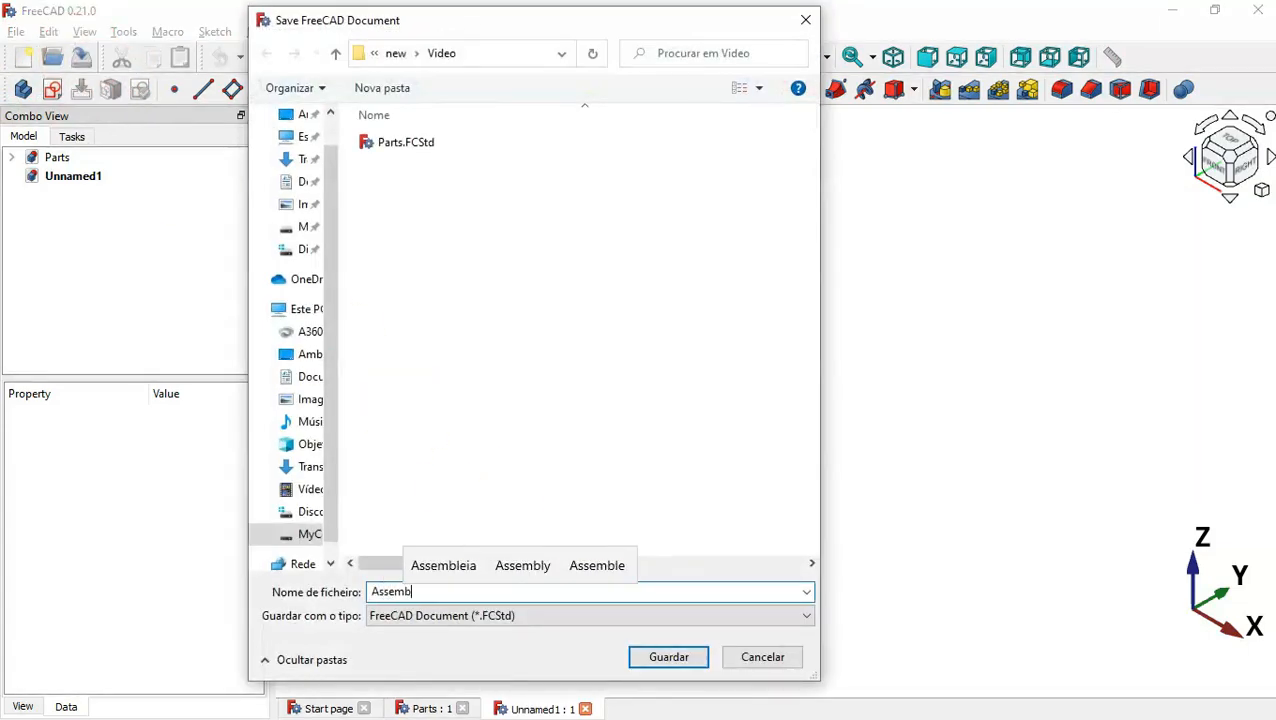
text(ly)
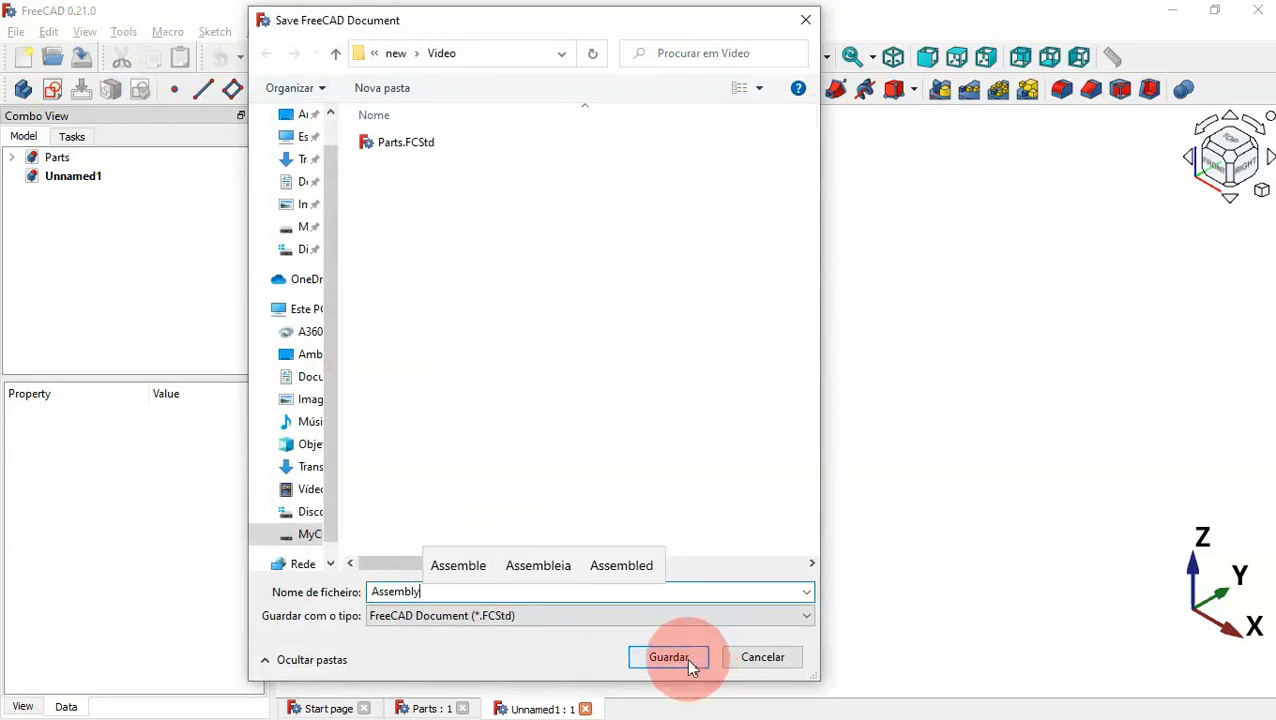
click(668, 657)
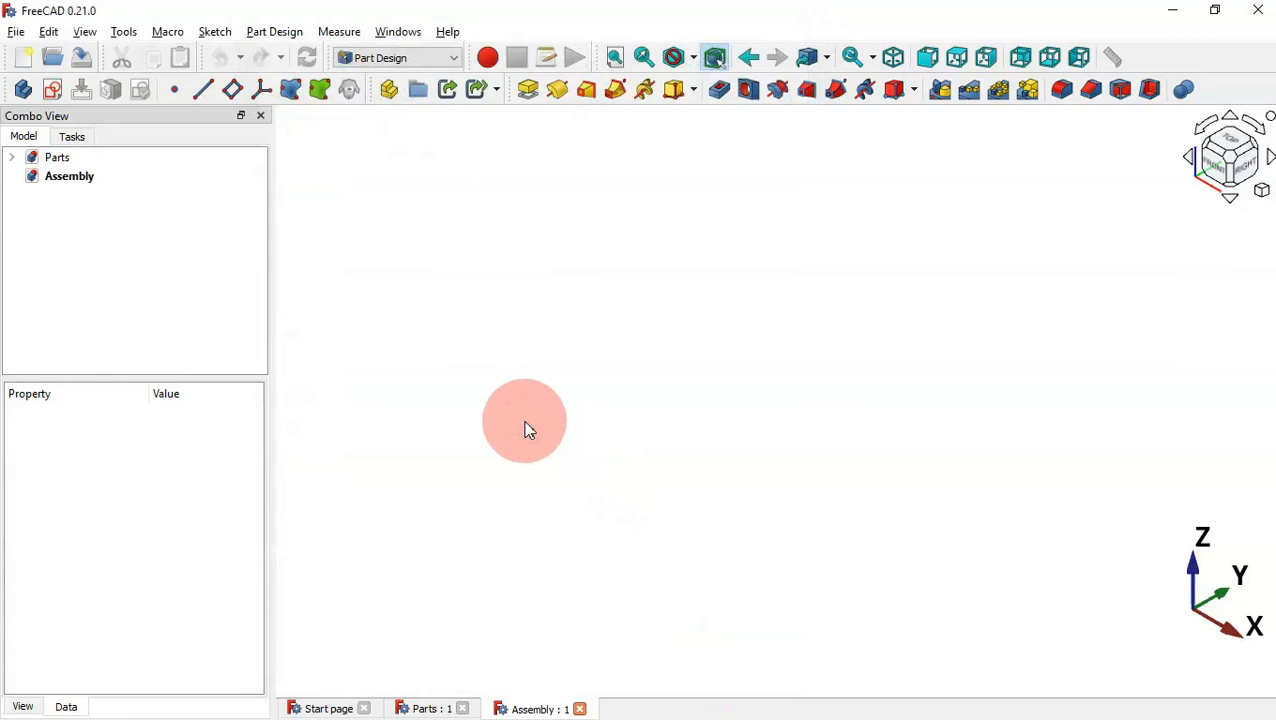
click(421, 59)
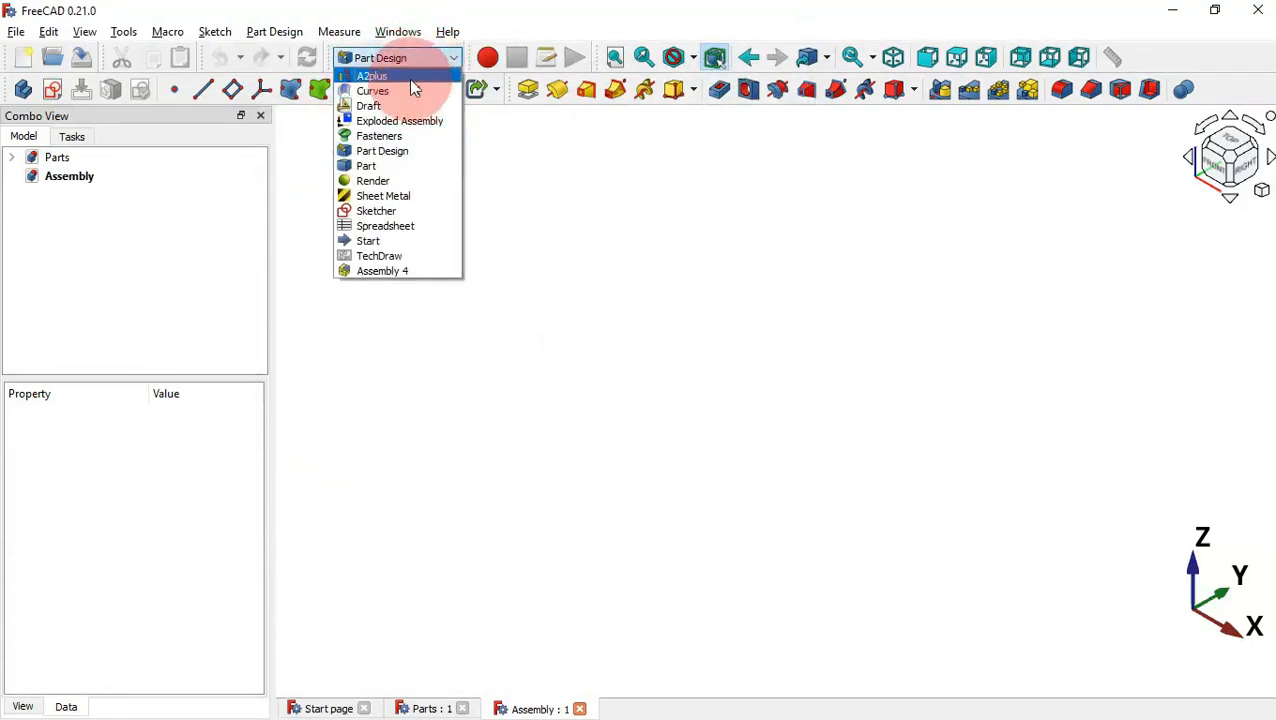
click(411, 78)
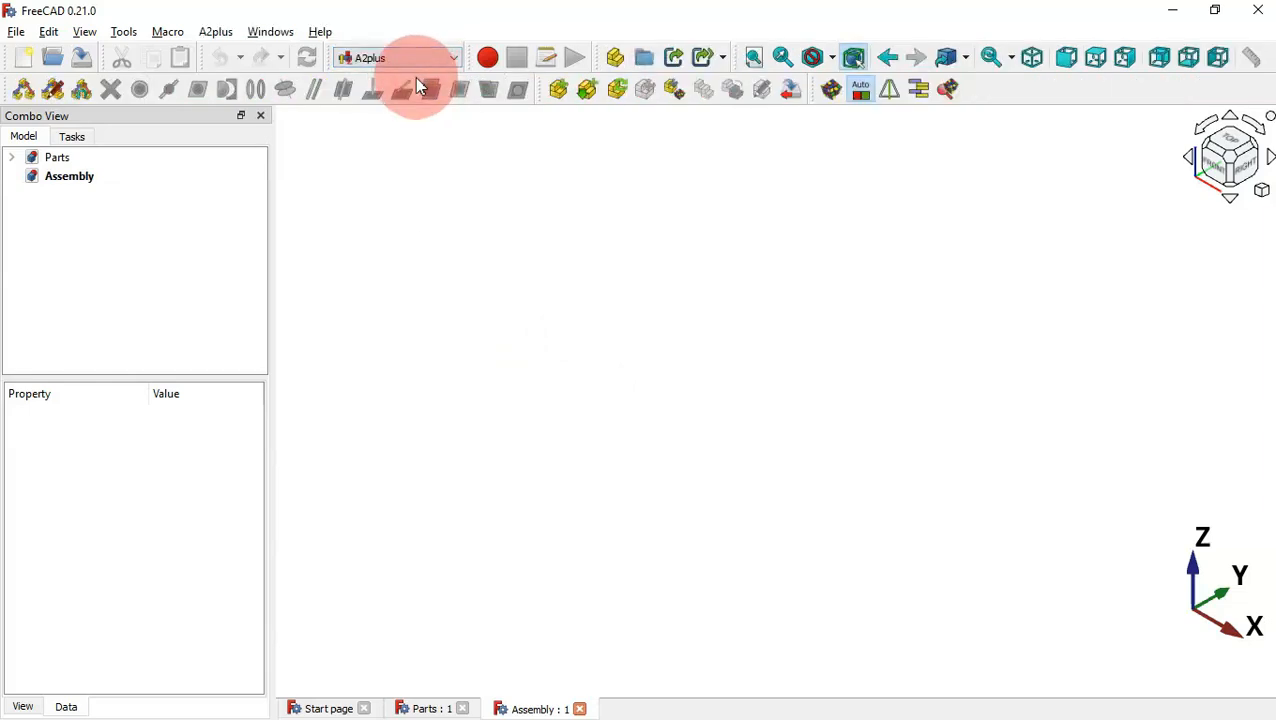
click(411, 59)
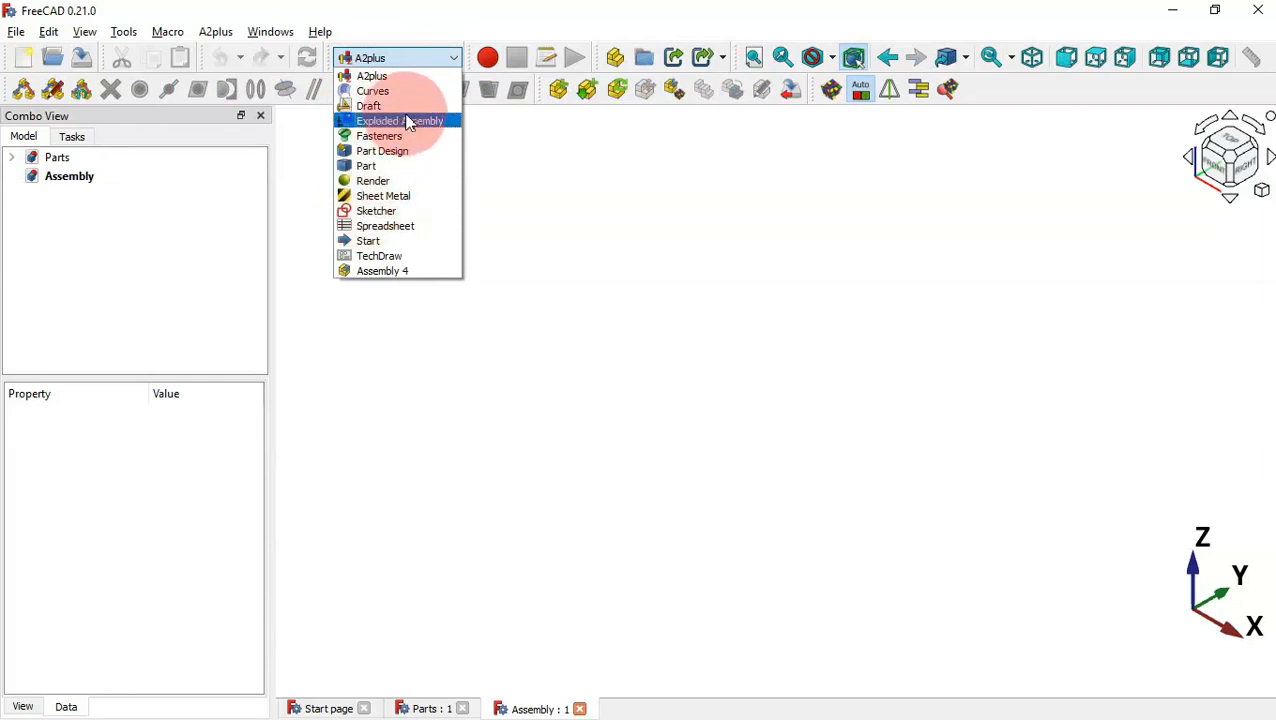
click(413, 55)
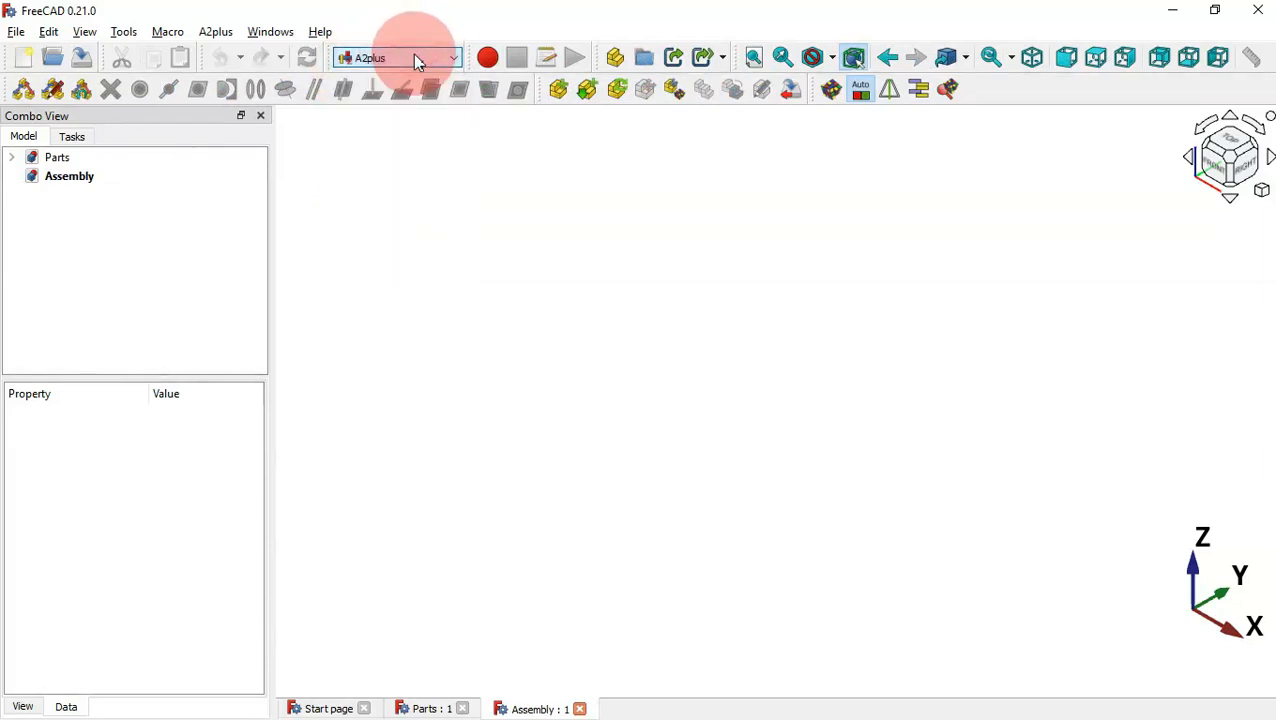
click(124, 32)
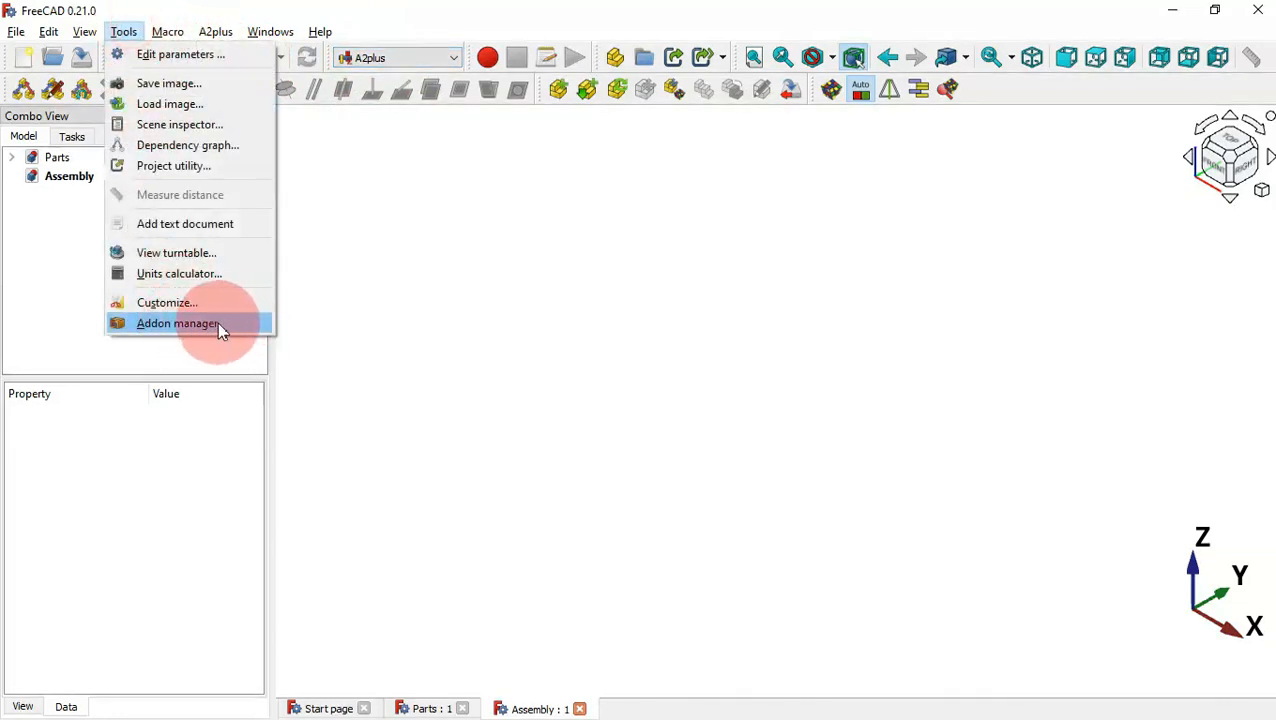
click(406, 310)
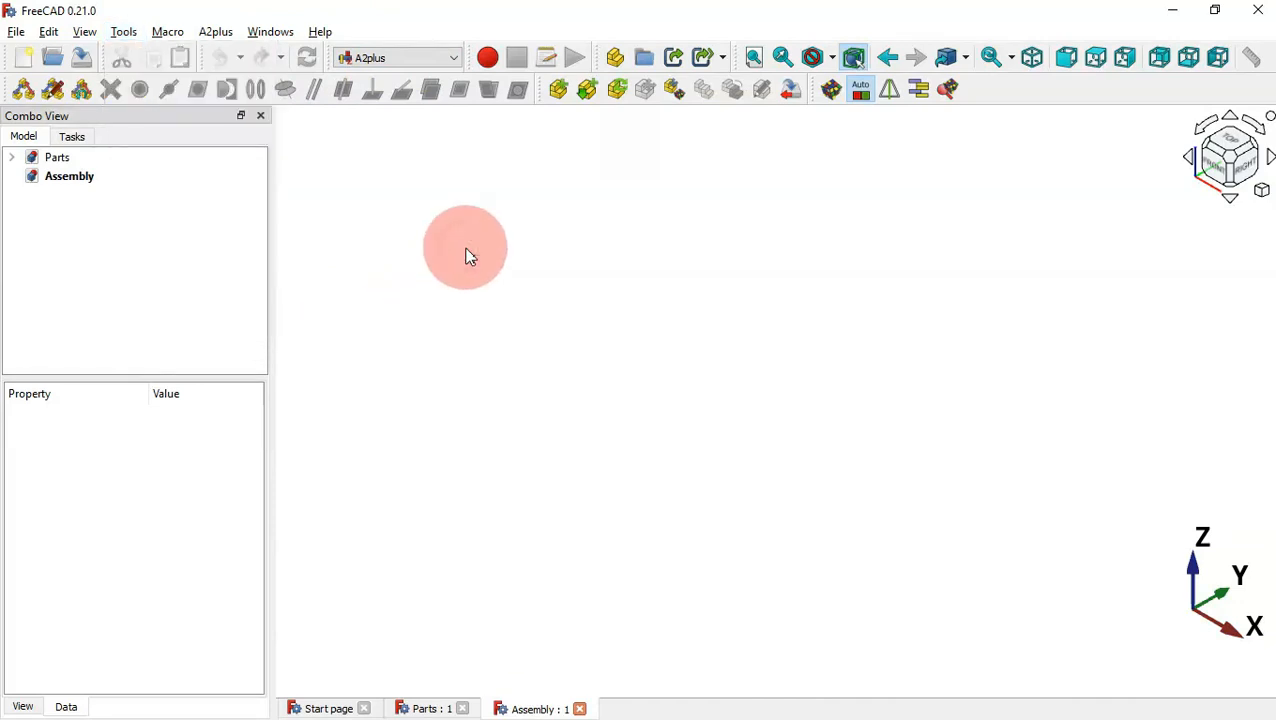
- Close the Parts document and import Part3 from Parts.FCStd into the assembly as its first part
click(464, 709)
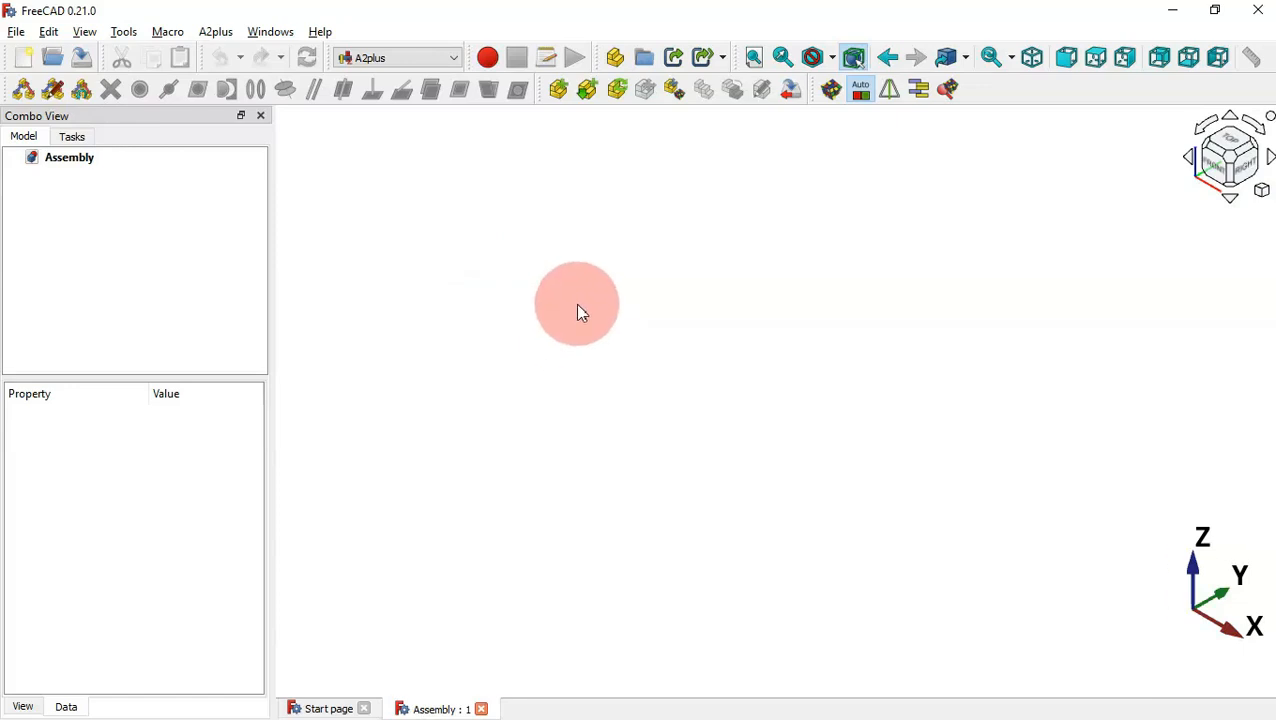
click(588, 90)
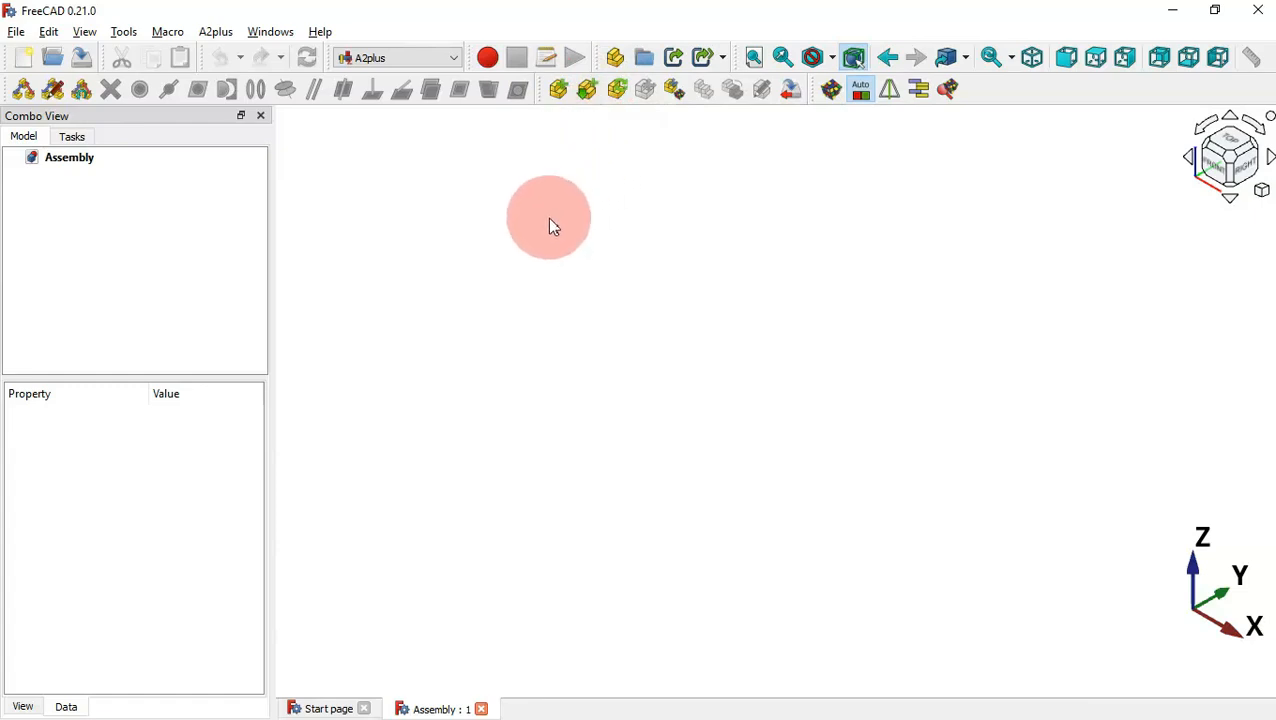
click(586, 89)
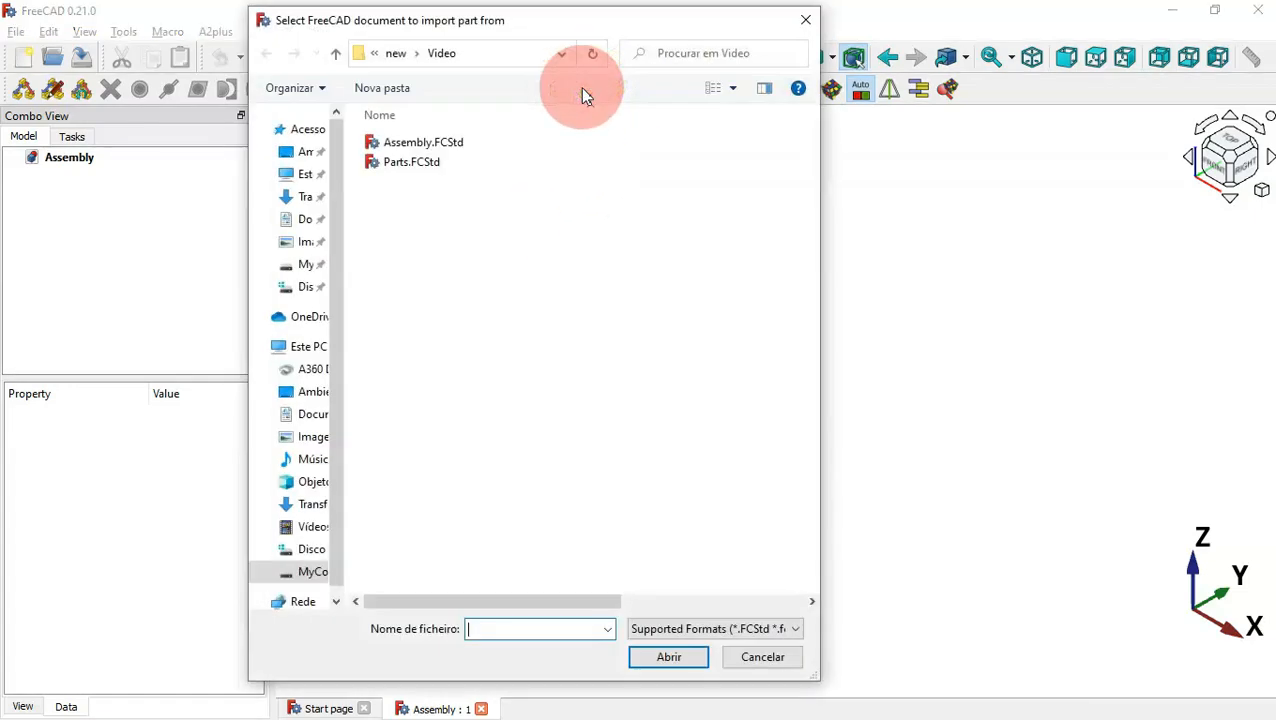
click(578, 426)
double_click(427, 162)
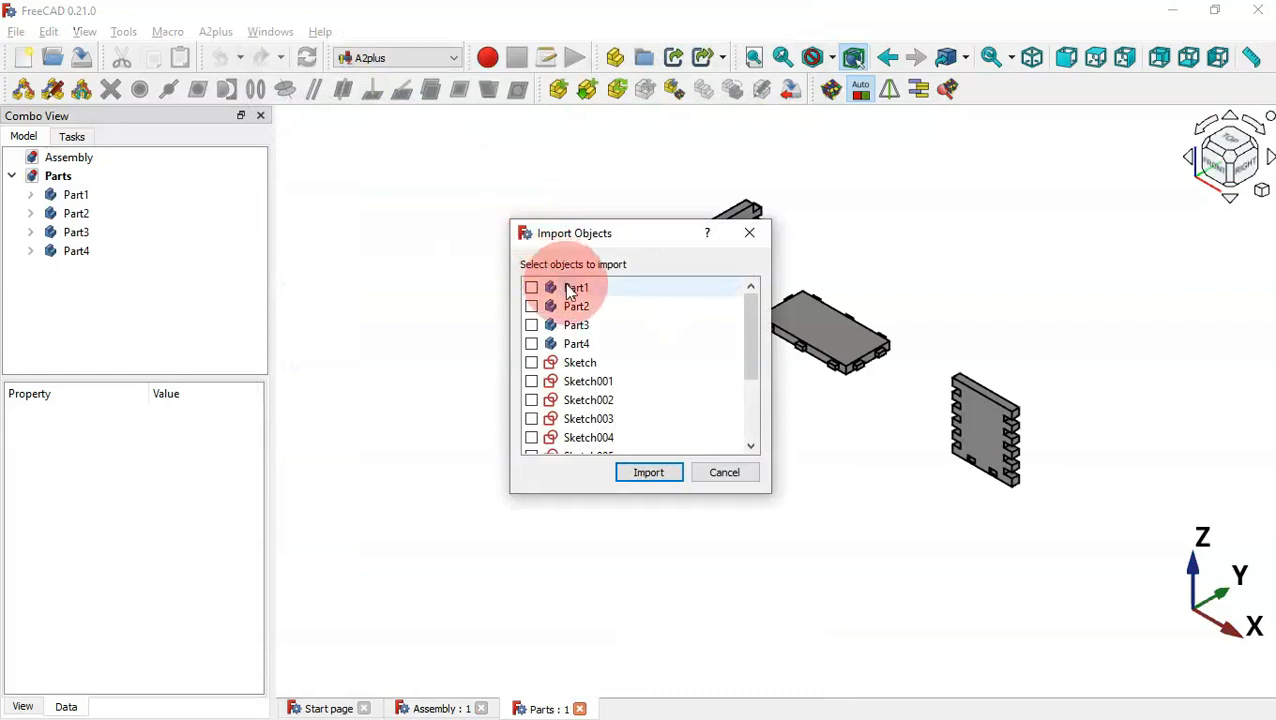
click(532, 325)
click(650, 474)
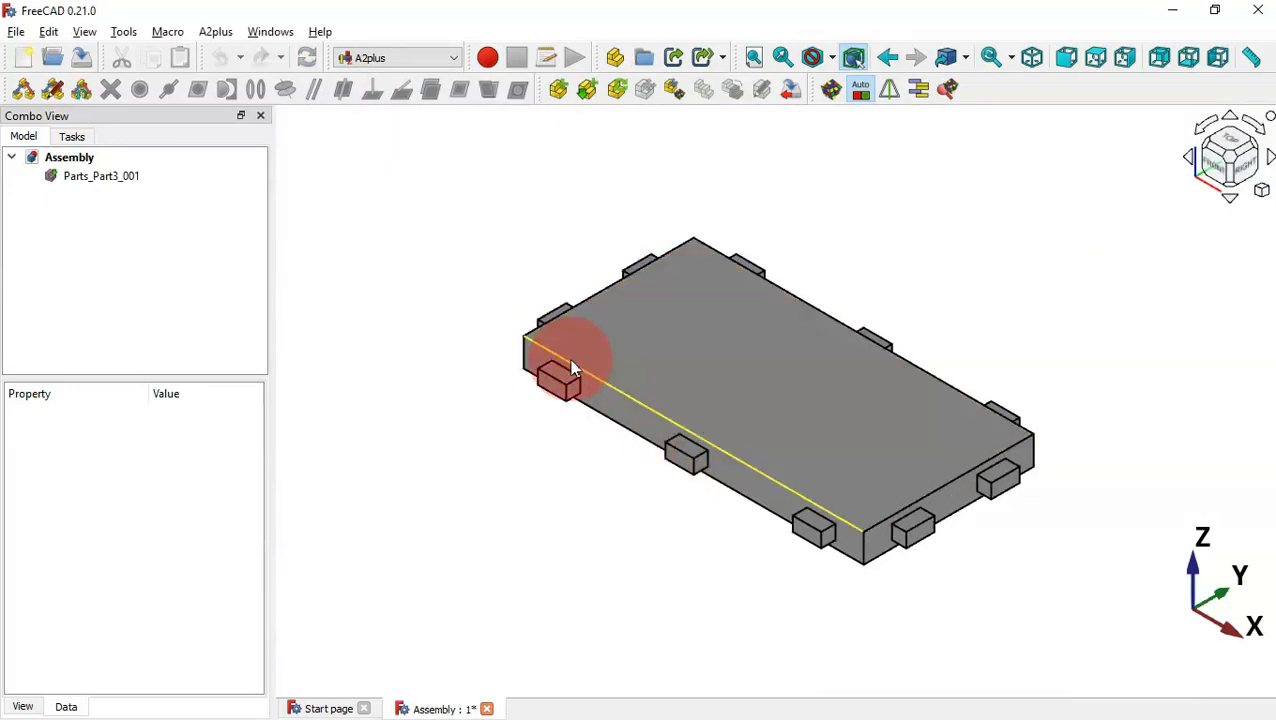
- Check the fixed Position property of the imported Part3
click(672, 388)
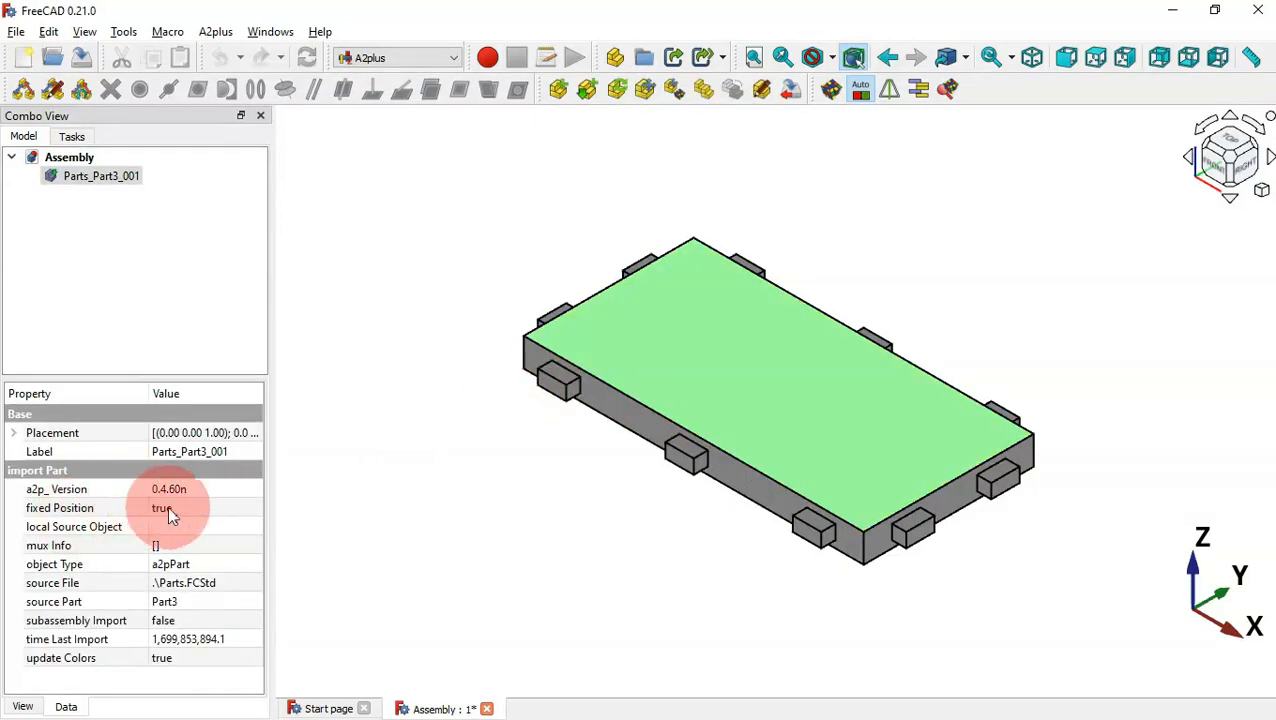
click(339, 506)
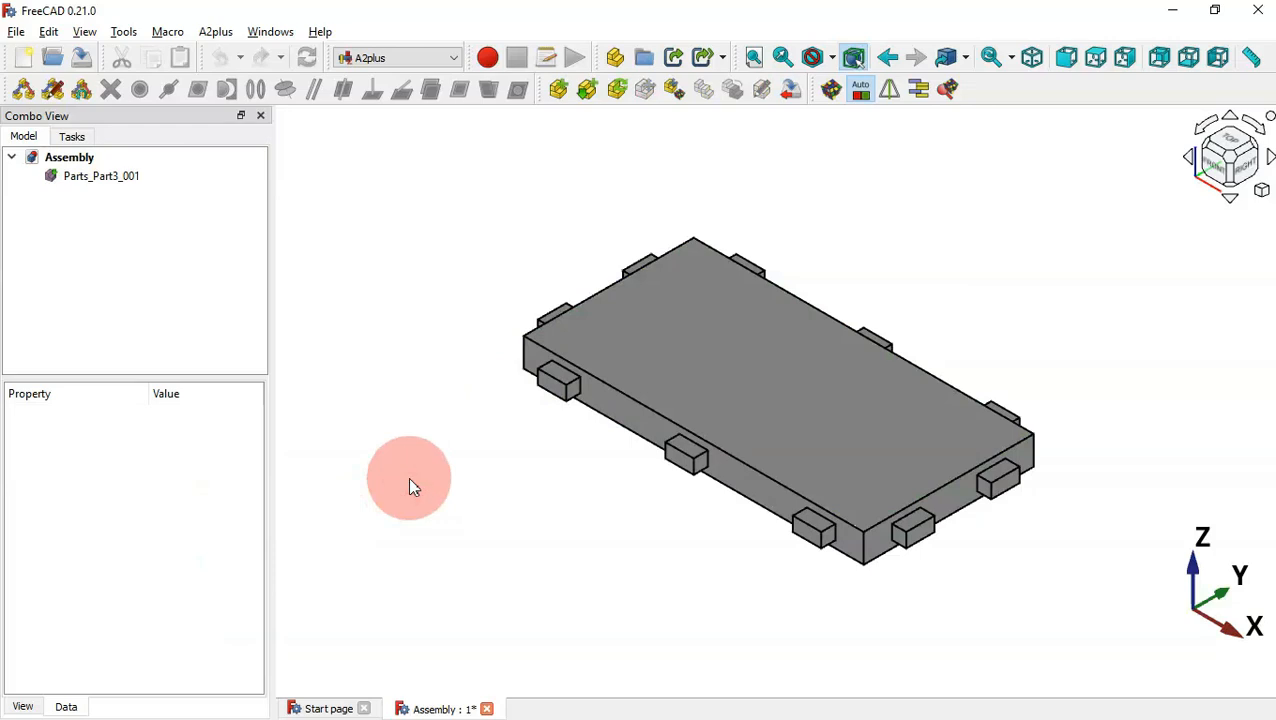
- Import Part1 from Parts.FCStd into the assembly and place it clear of Part3
click(595, 93)
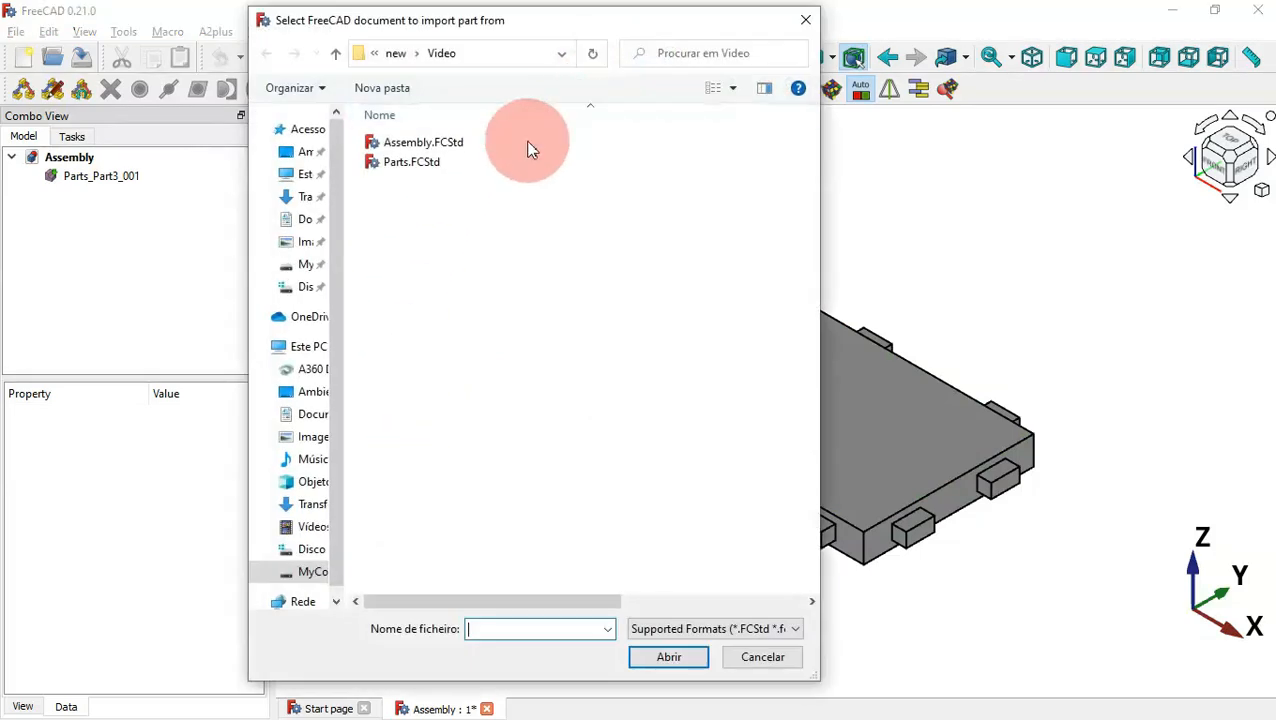
double_click(466, 160)
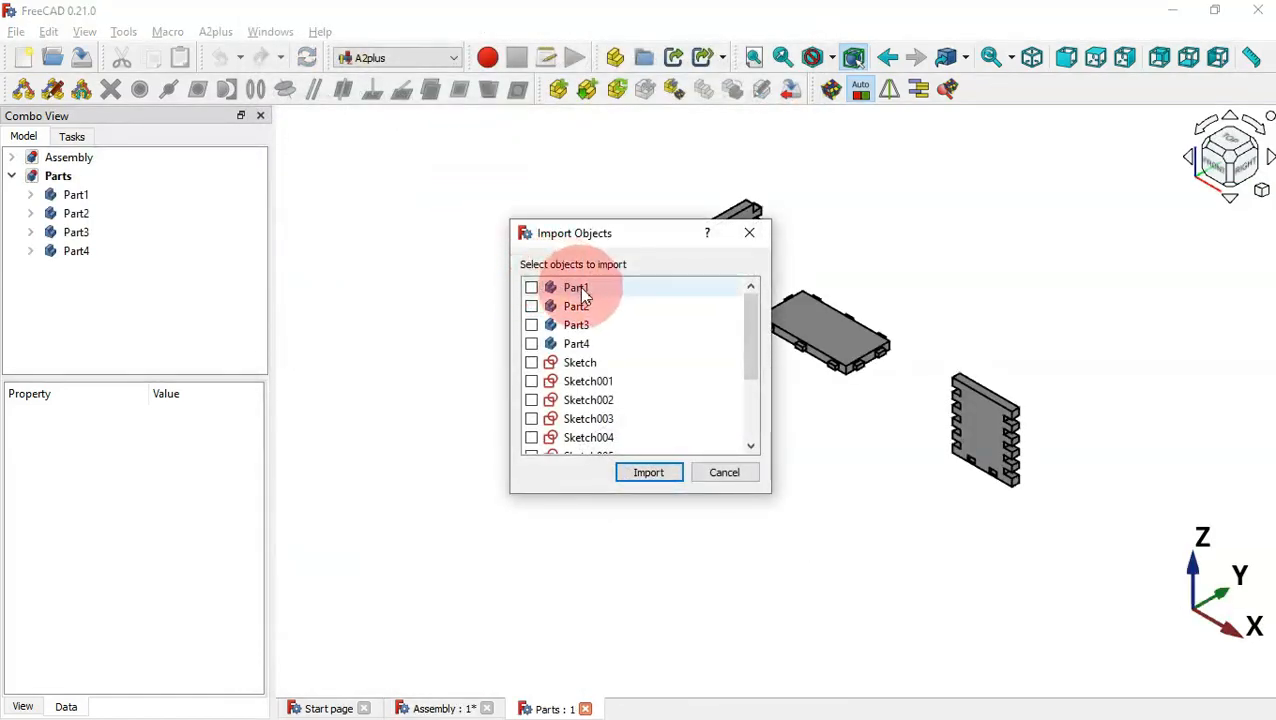
click(532, 289)
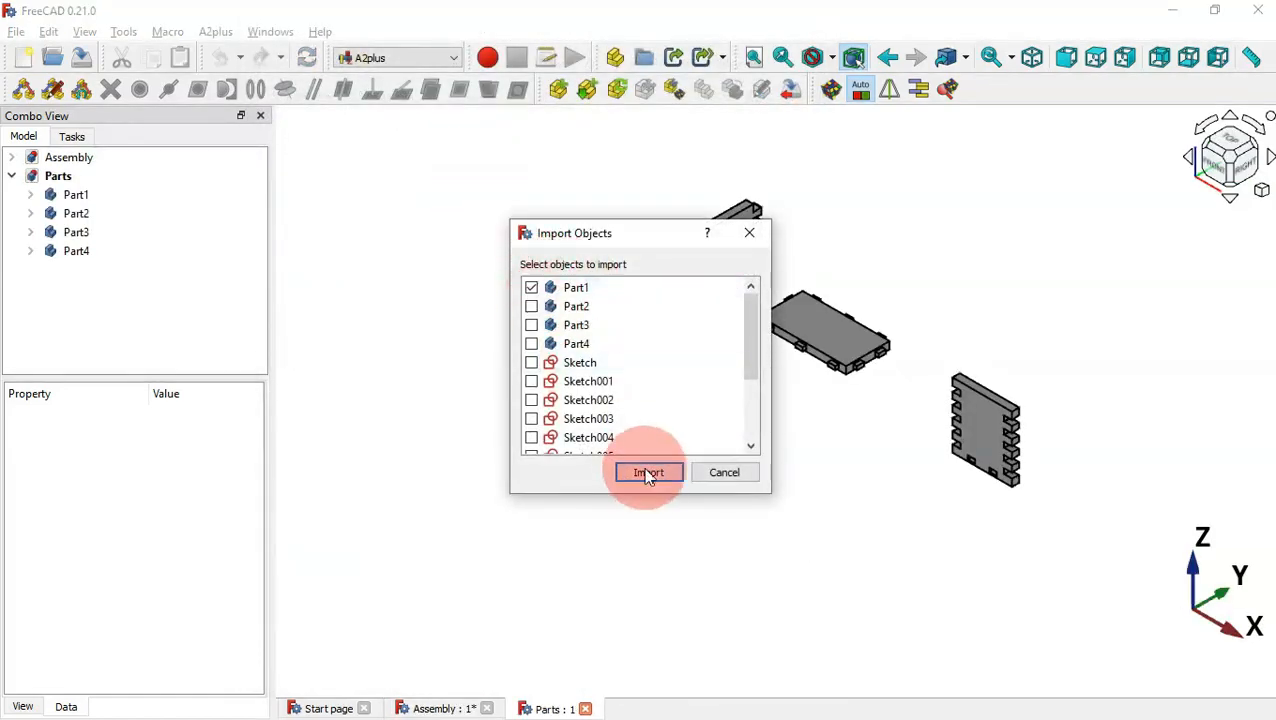
click(648, 472)
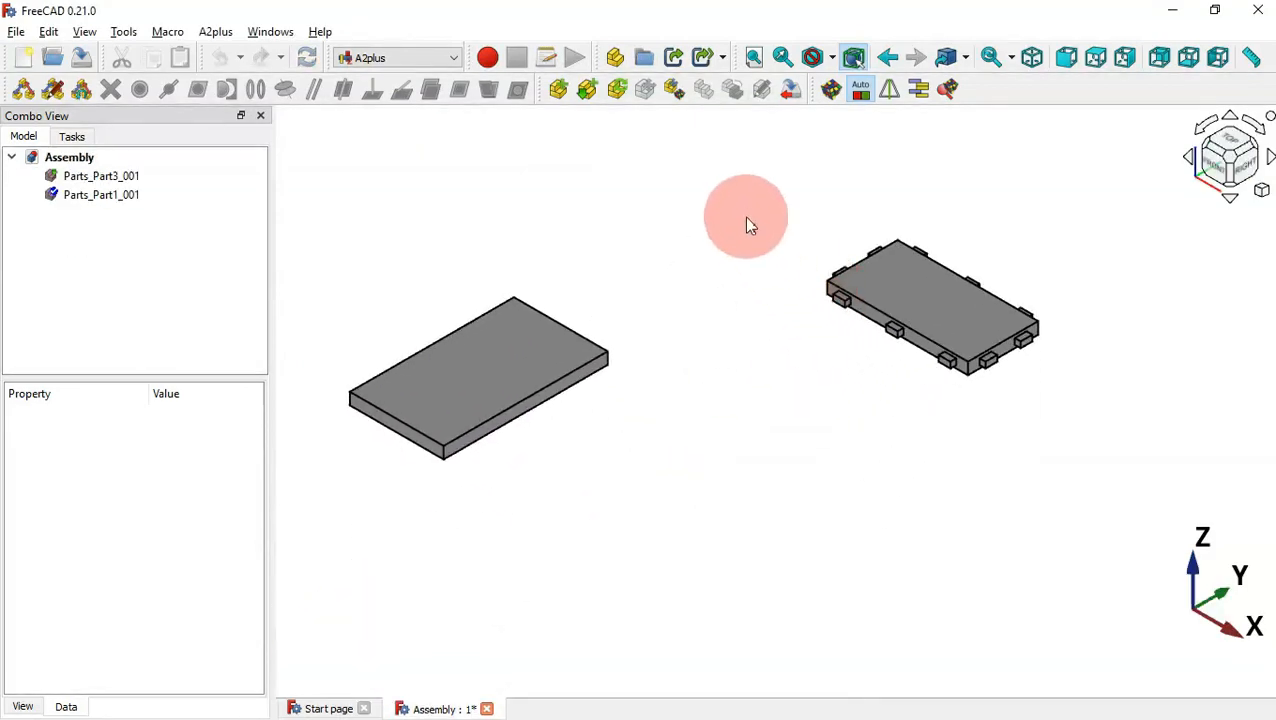
click(738, 133)
- Import Part4 from Parts.FCStd into the assembly and place it apart from Part1 and Part3
click(588, 88)
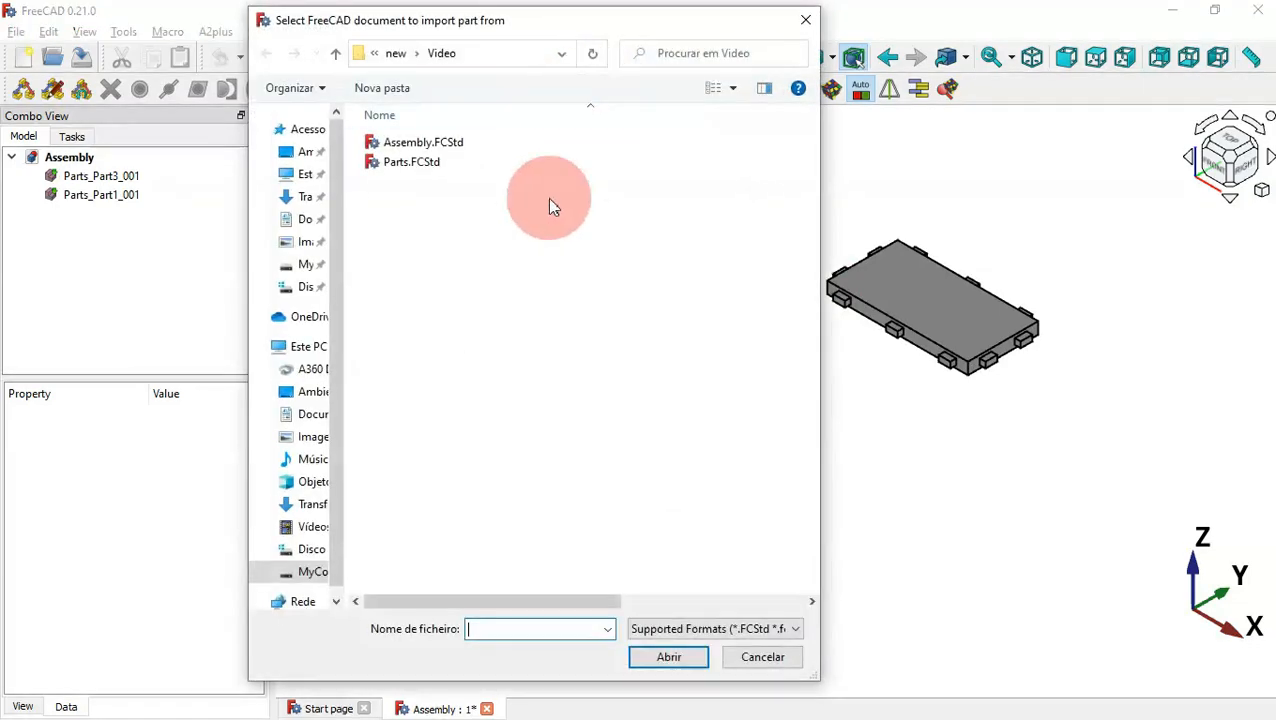
double_click(487, 163)
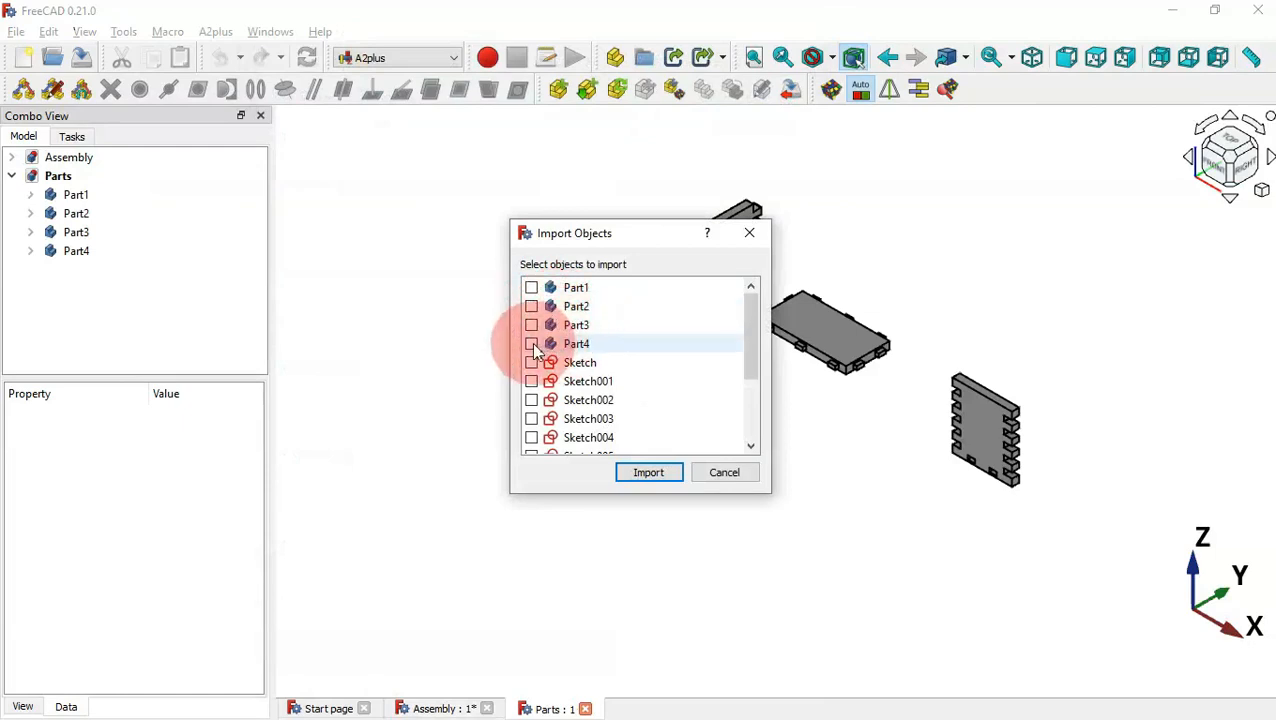
click(656, 474)
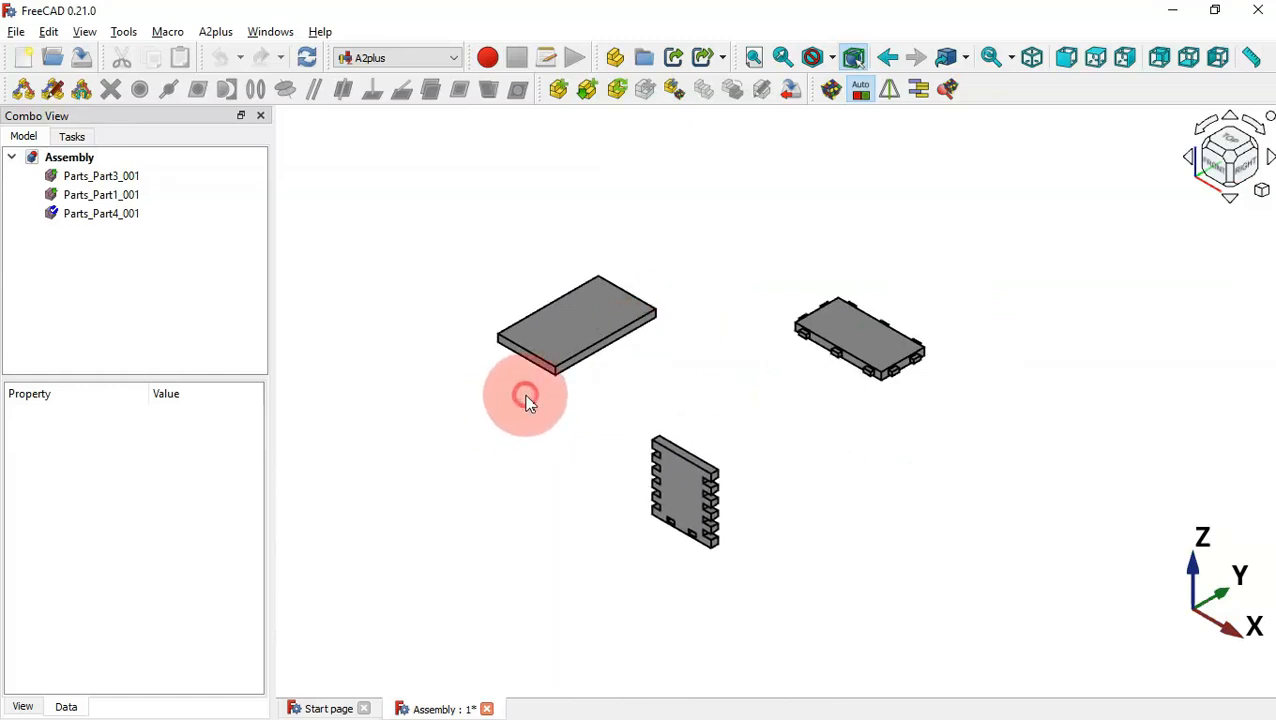
- Import Part2 from Parts.FCStd into the assembly and place it clear of the other three parts
click(588, 90)
click(473, 171)
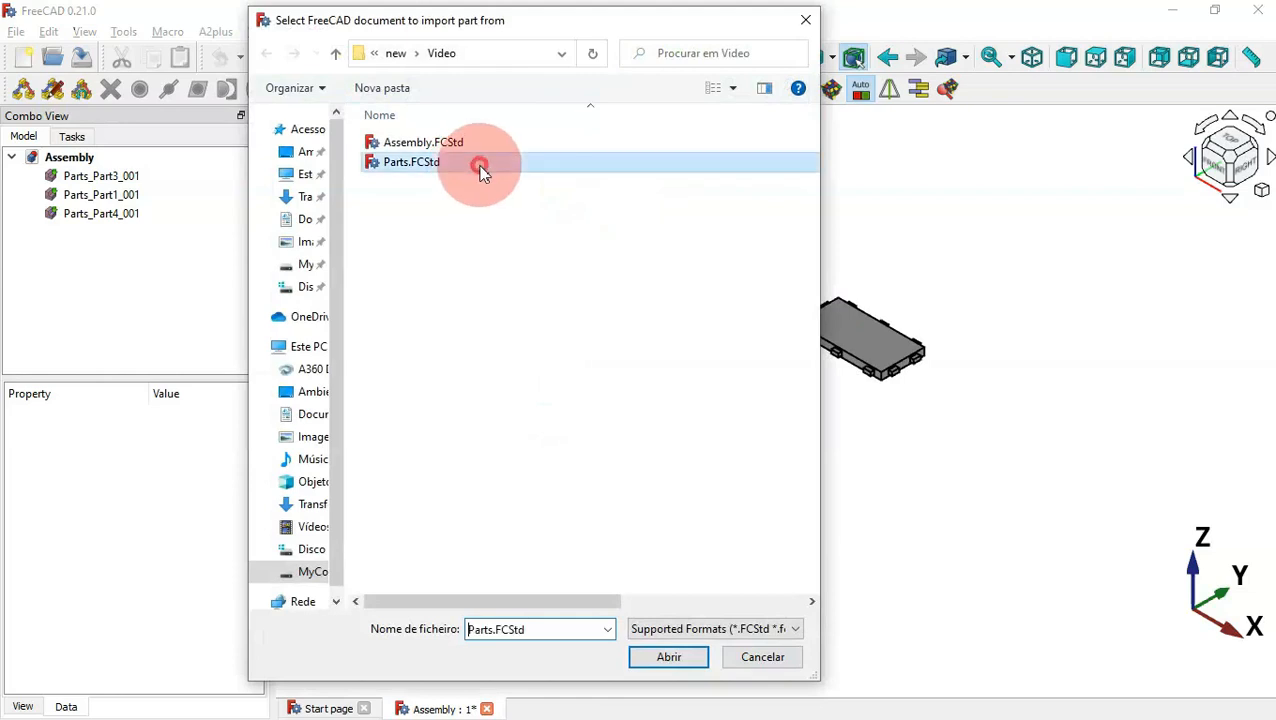
double_click(479, 165)
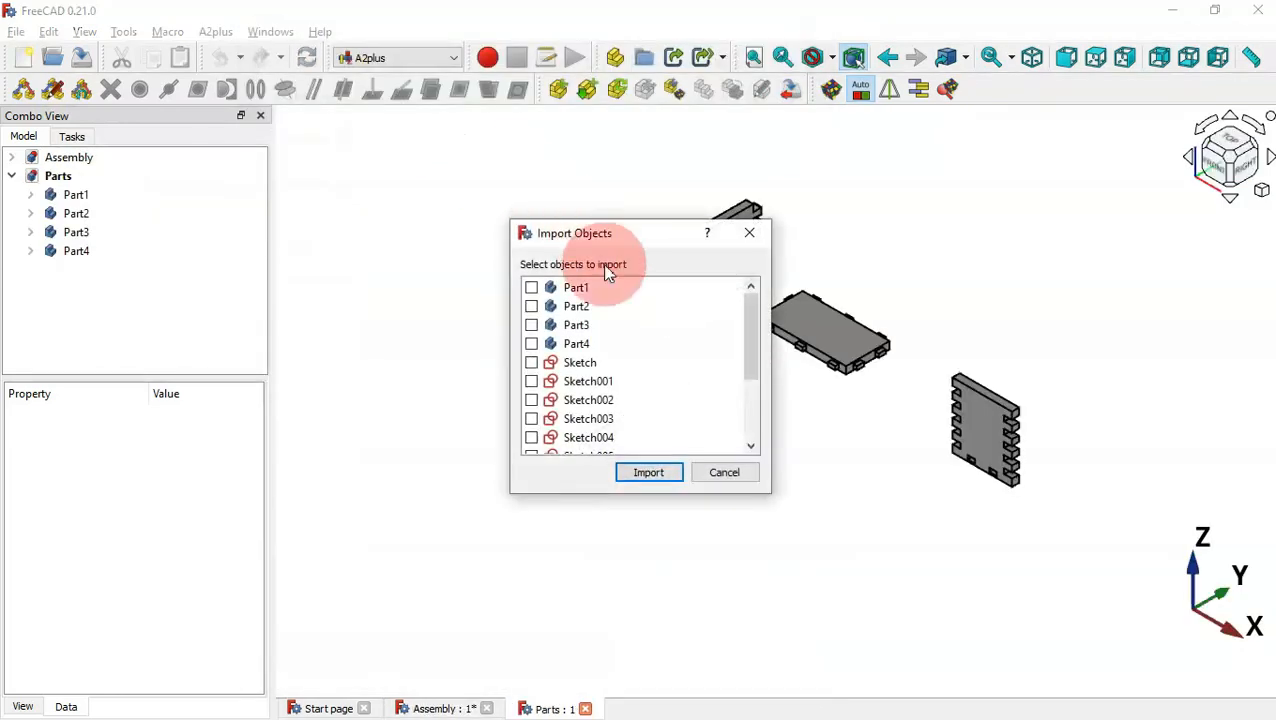
click(545, 316)
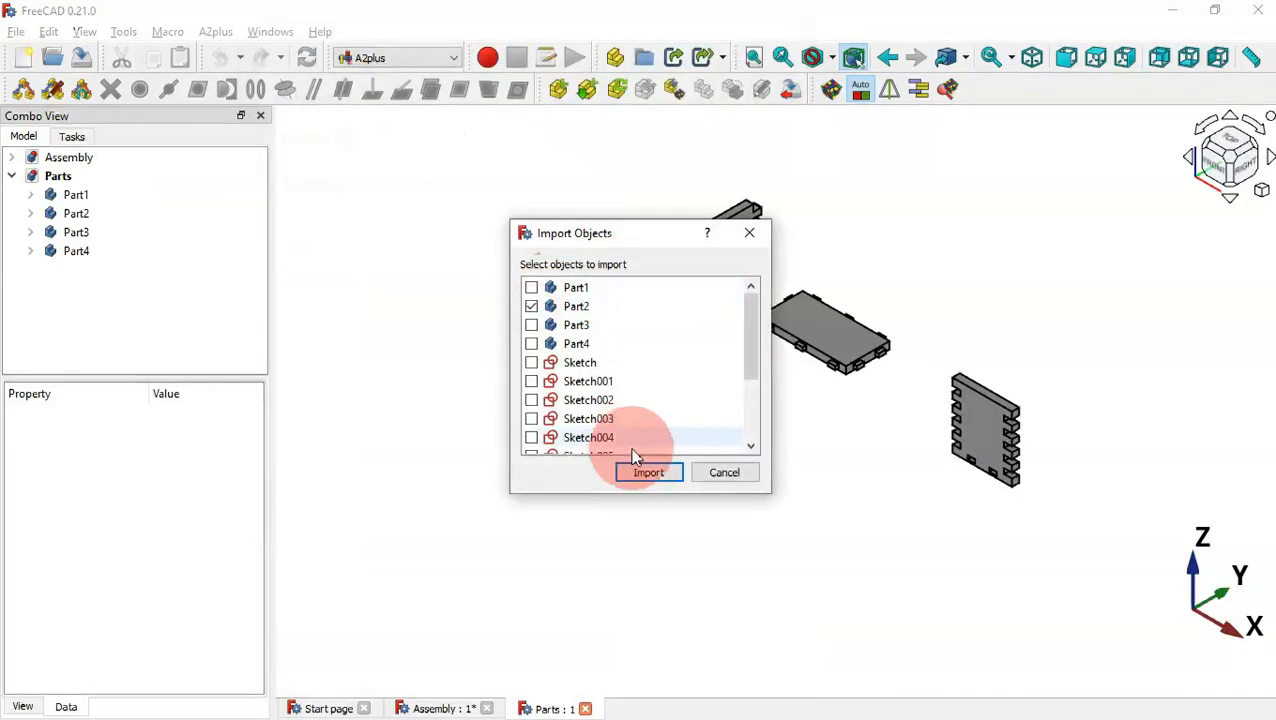
click(648, 472)
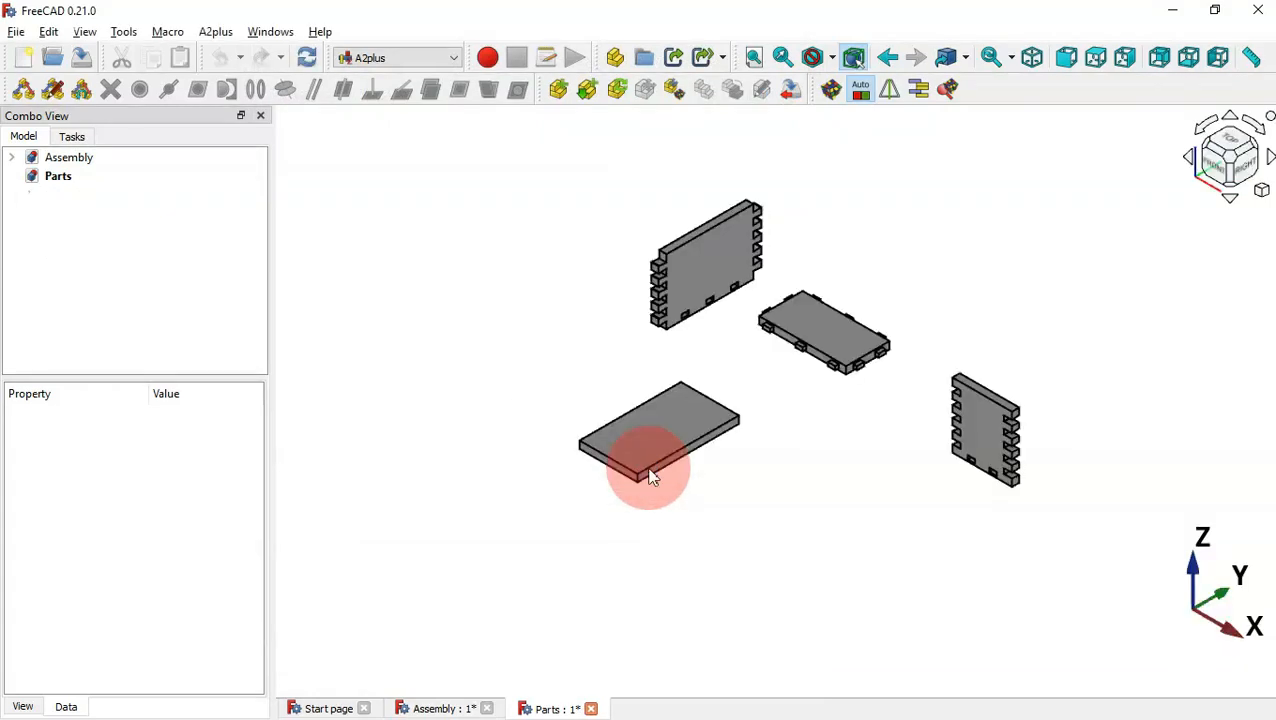
click(836, 263)
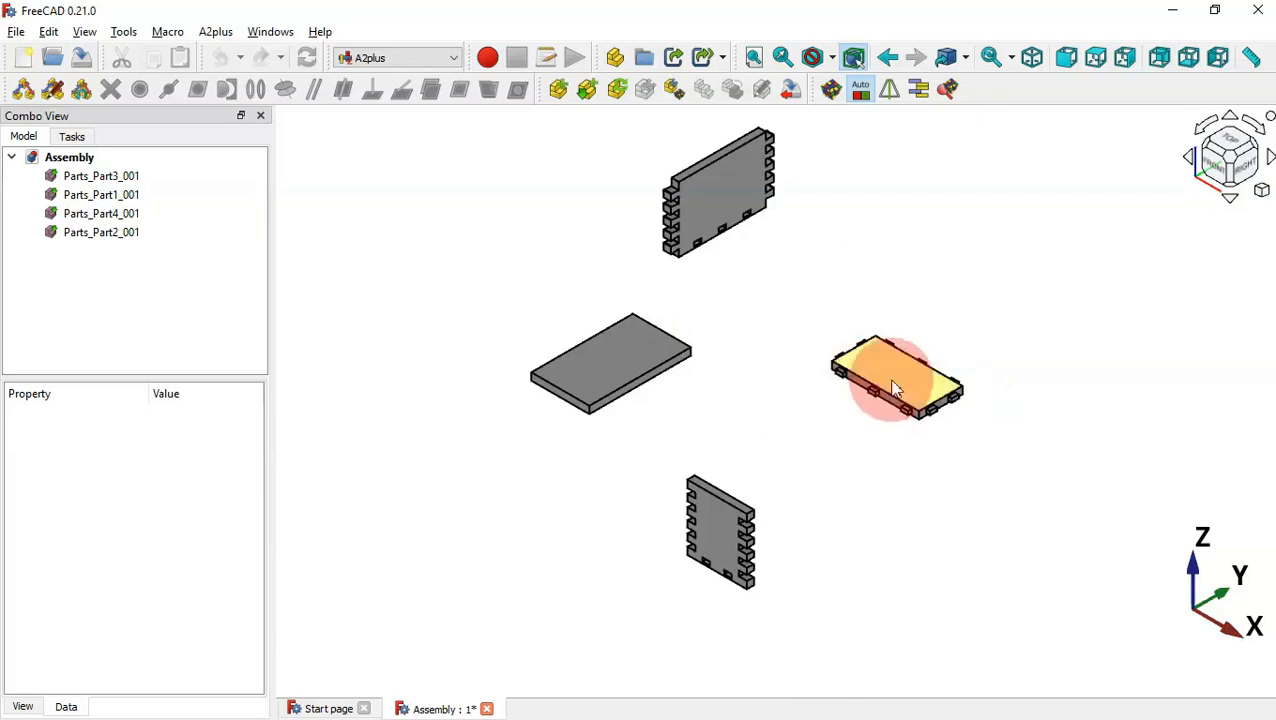
- Switch to the ExplodedAssembly FreeCAD window and examine the Page1 parts table and drawing, as well as the exploded 3D model
scroll(980, 384, up, 1)
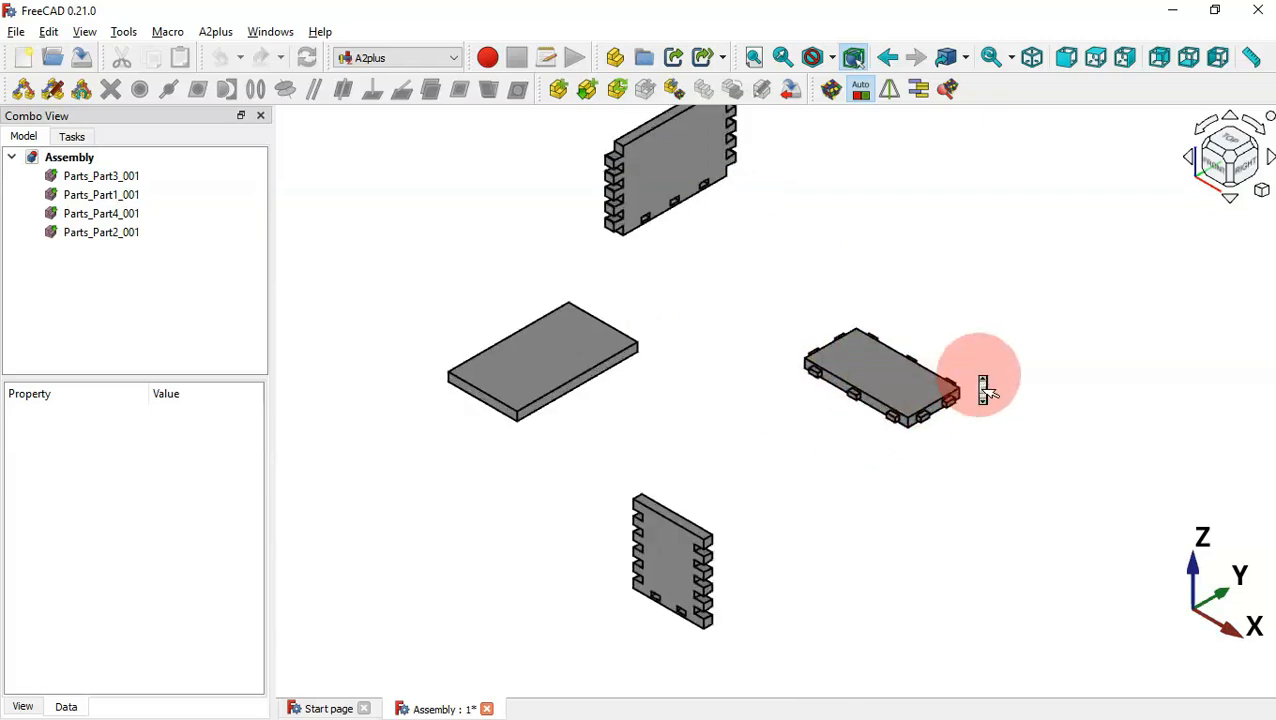
key(alt+Tab)
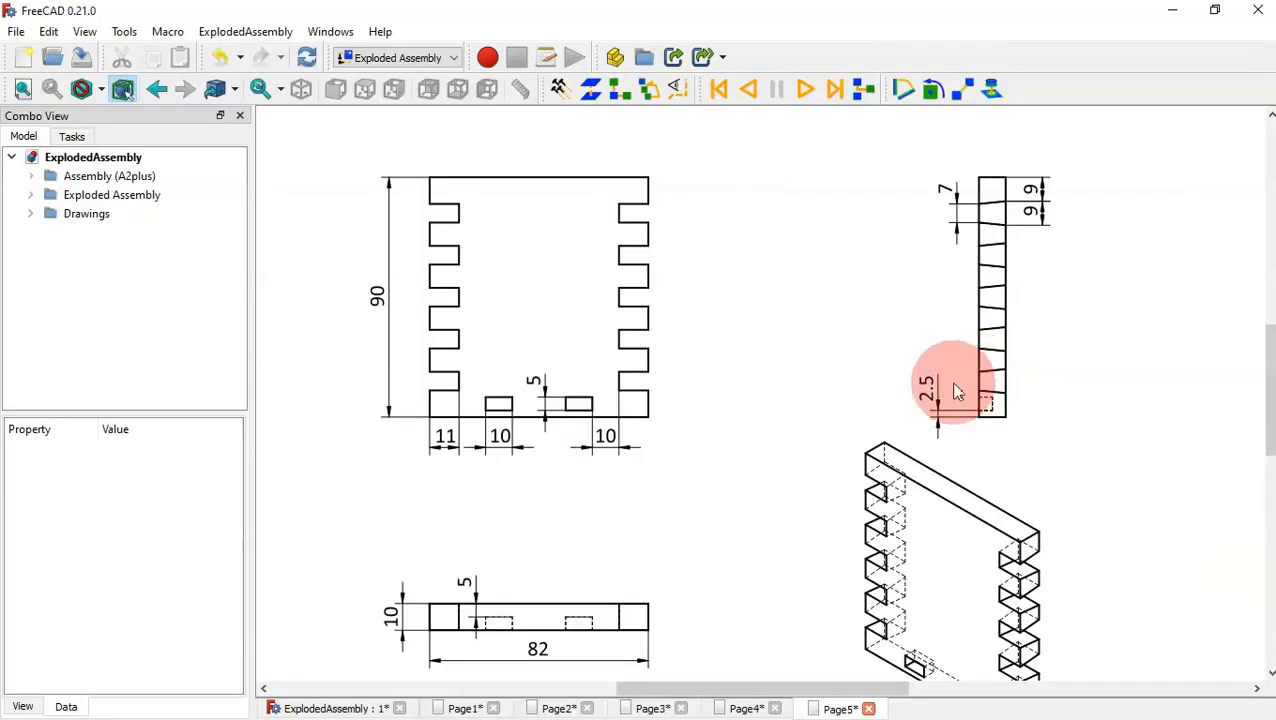
click(462, 708)
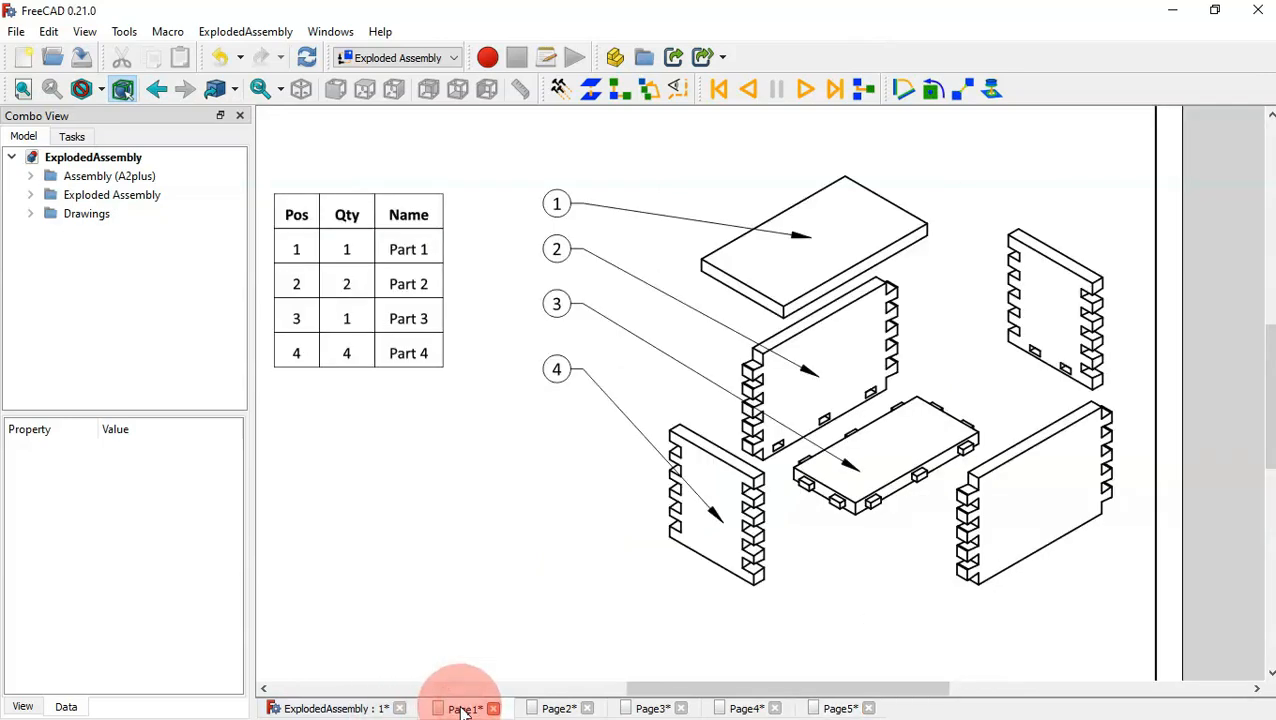
scroll(575, 497, down, 2)
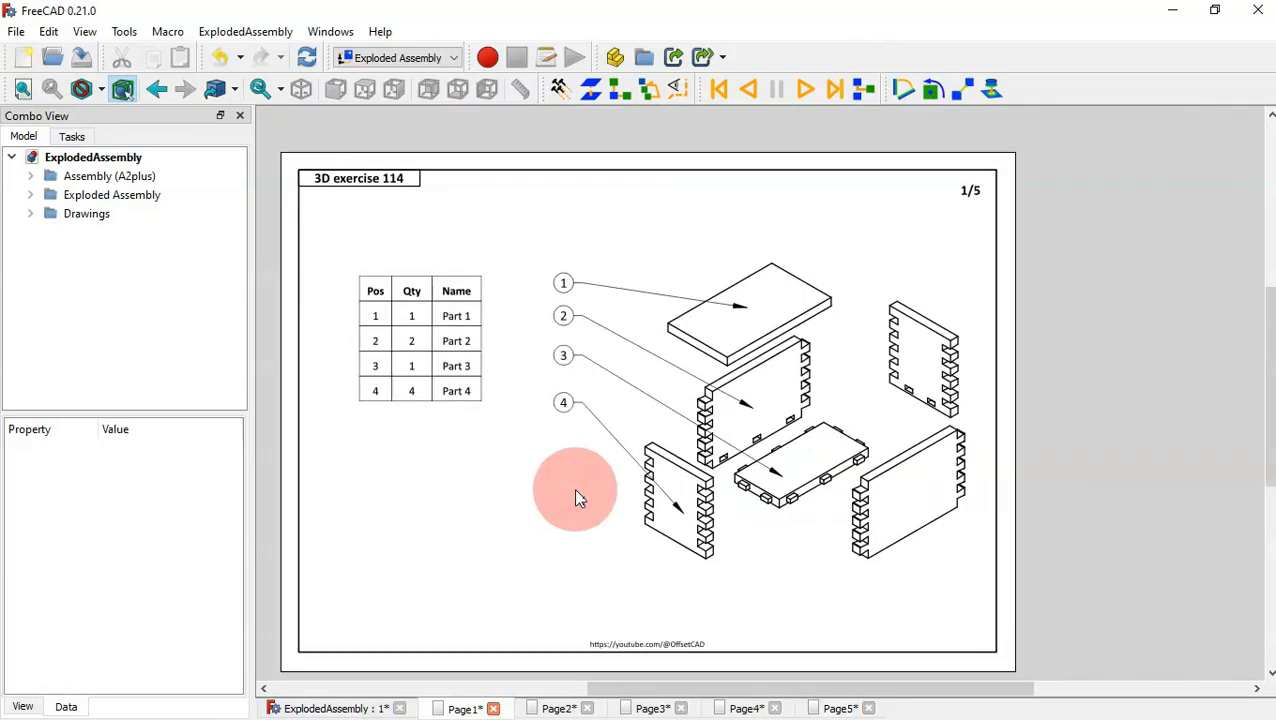
click(305, 709)
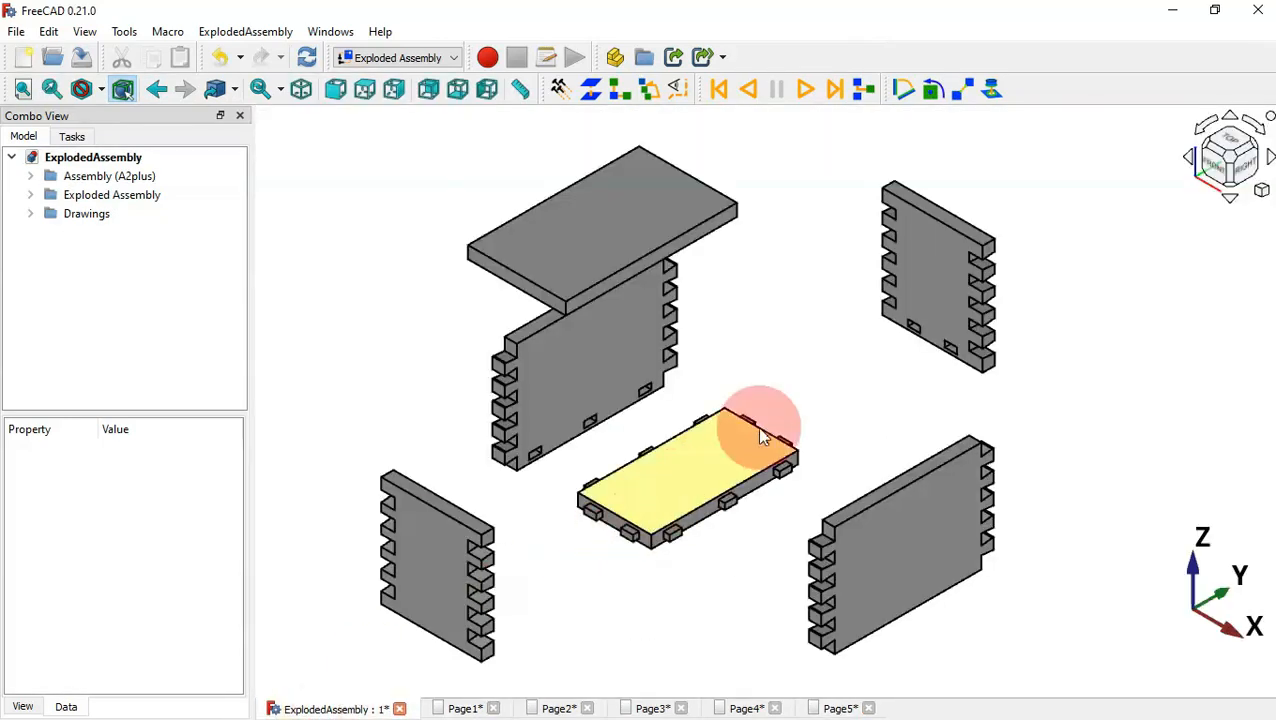
- Play the exploded model's assembly and disassembly animations, and return to the FreeCAD window holding the Assembly document
click(729, 97)
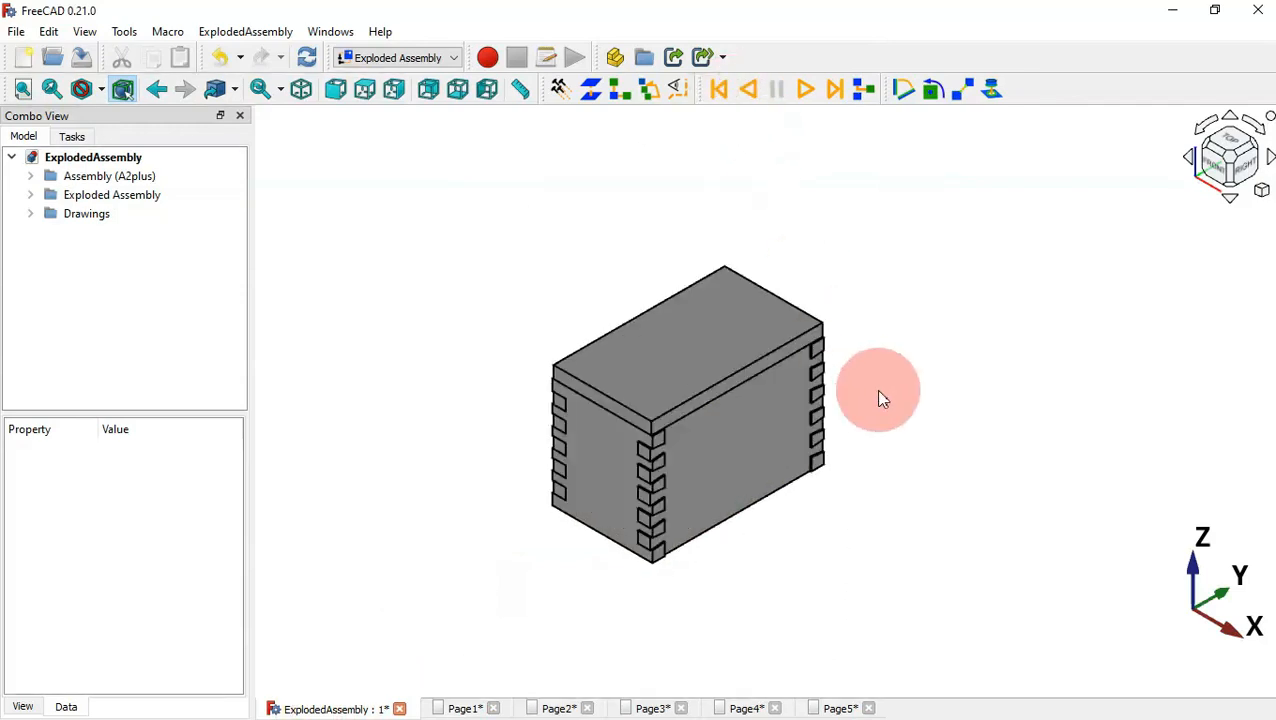
click(809, 90)
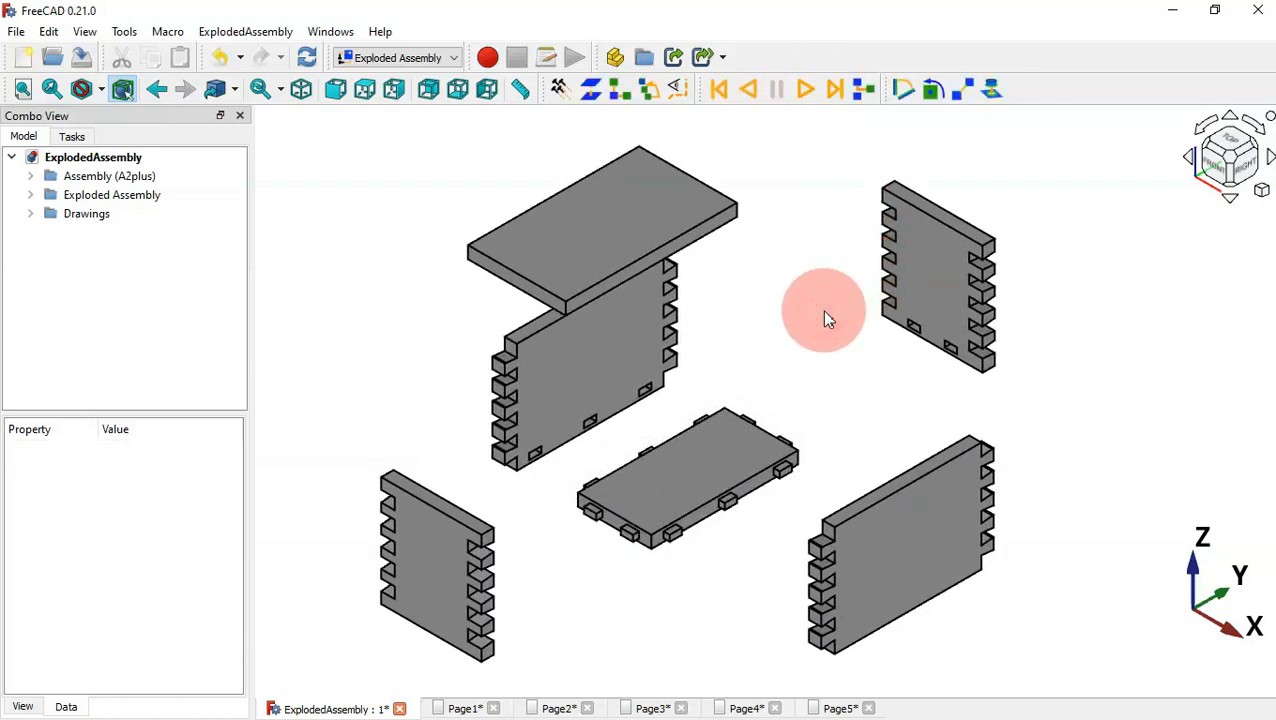
key(alt+Tab)
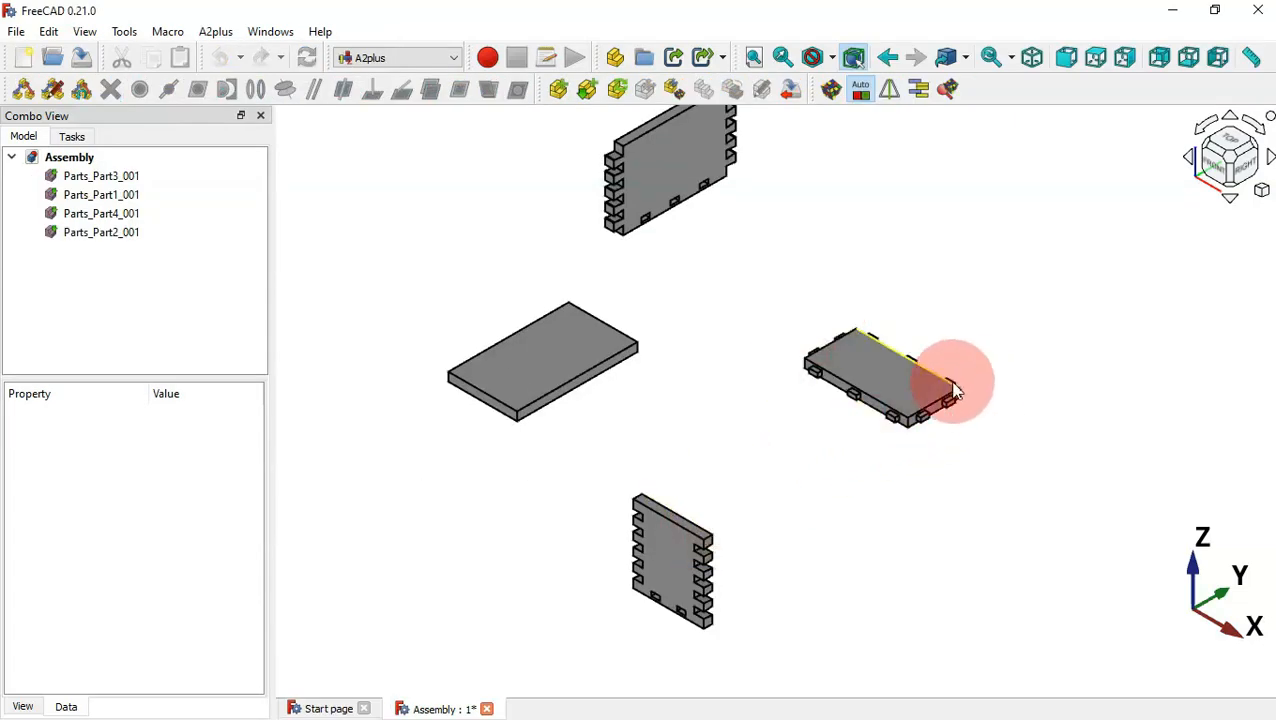
- Rotate Part3 by 90° about the vertical Z axis with Transform so its long side runs parallel to Part2
scroll(955, 390, up, 2)
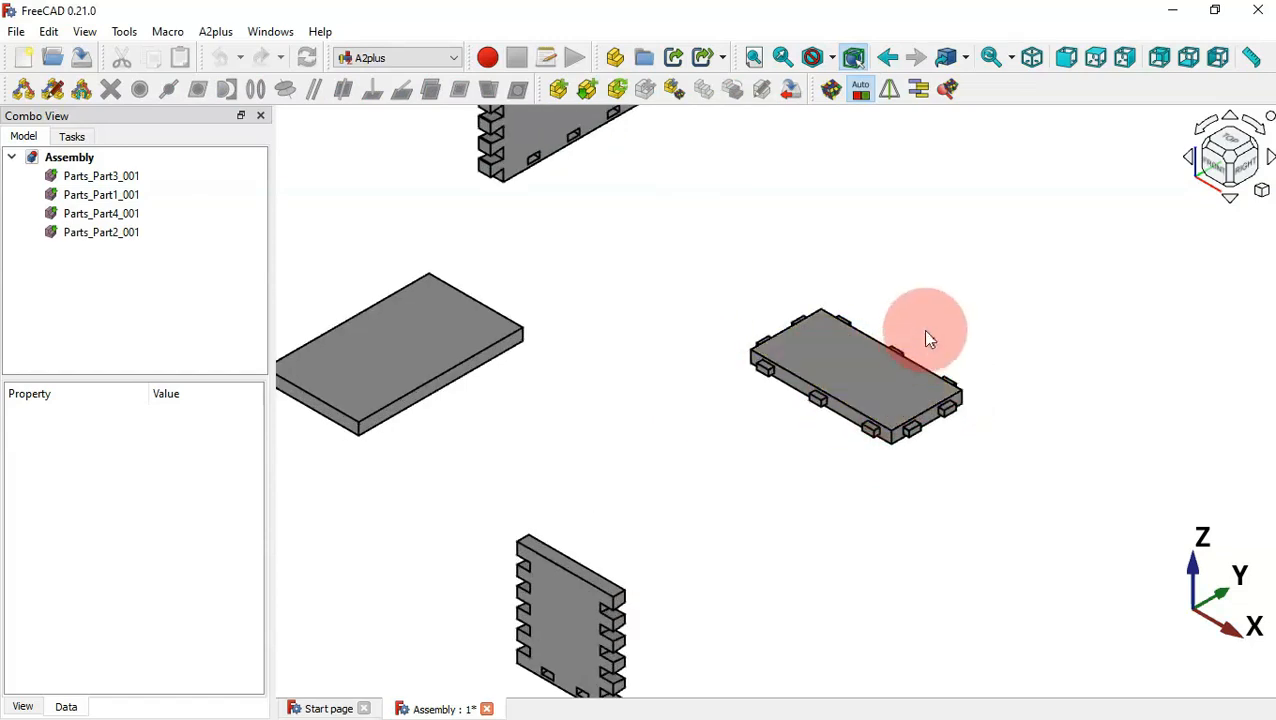
click(866, 380)
right_click(810, 358)
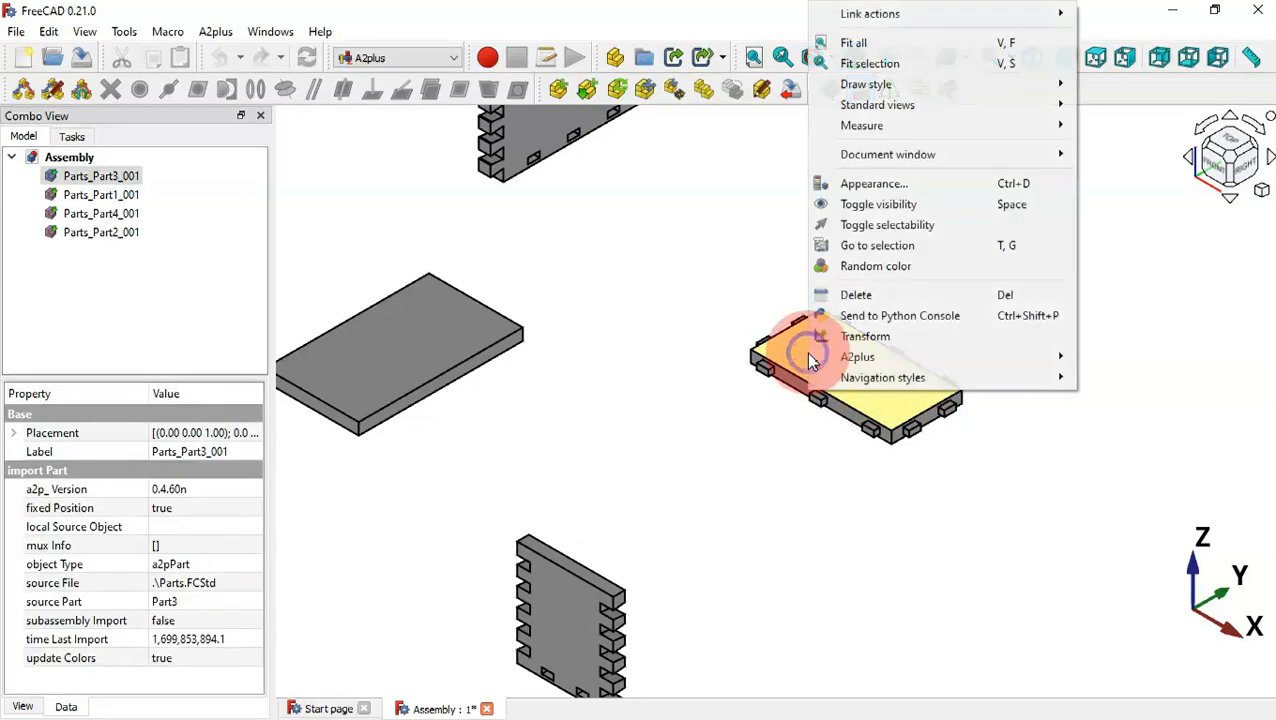
click(925, 337)
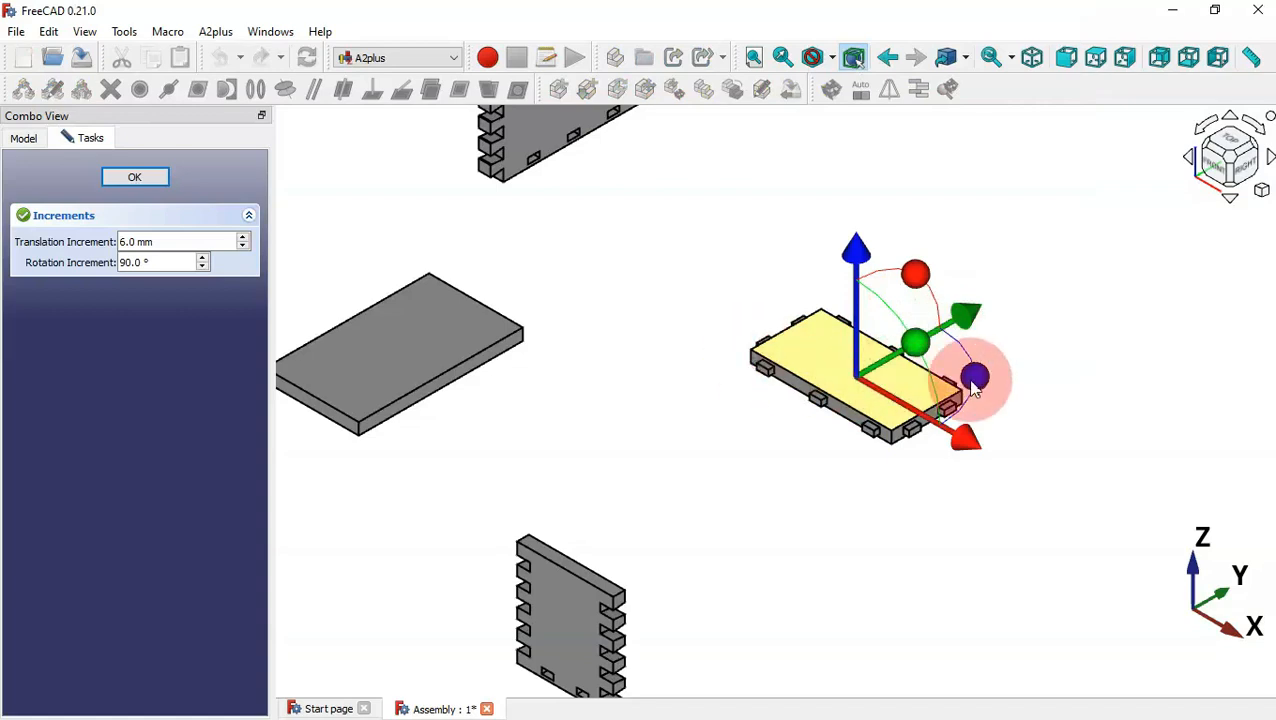
drag(975, 387, 940, 270)
click(128, 183)
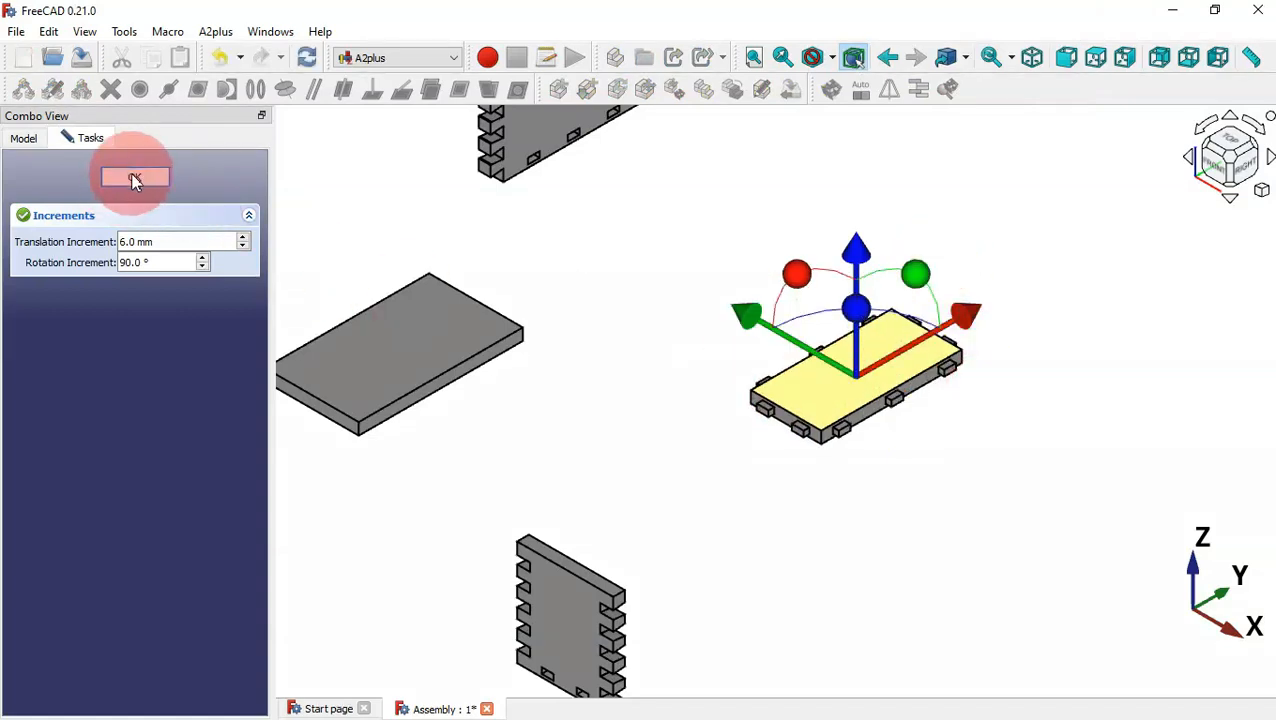
click(736, 414)
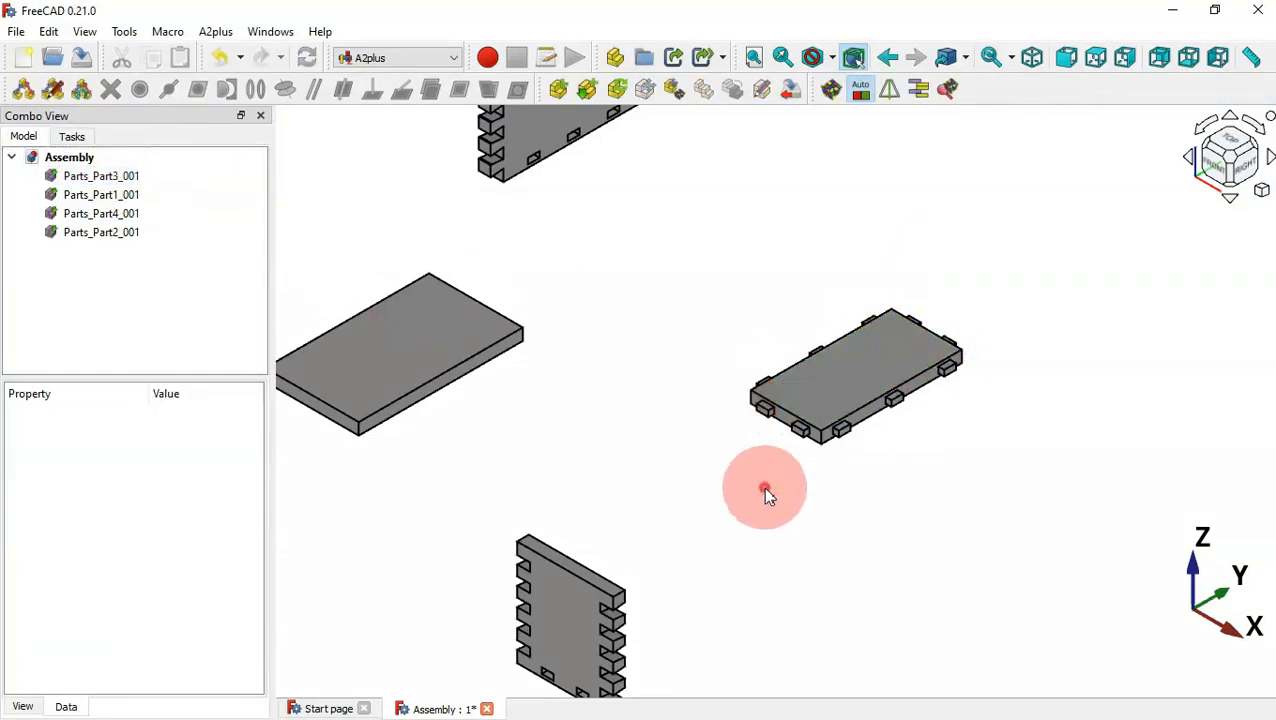
scroll(763, 486, down, 1)
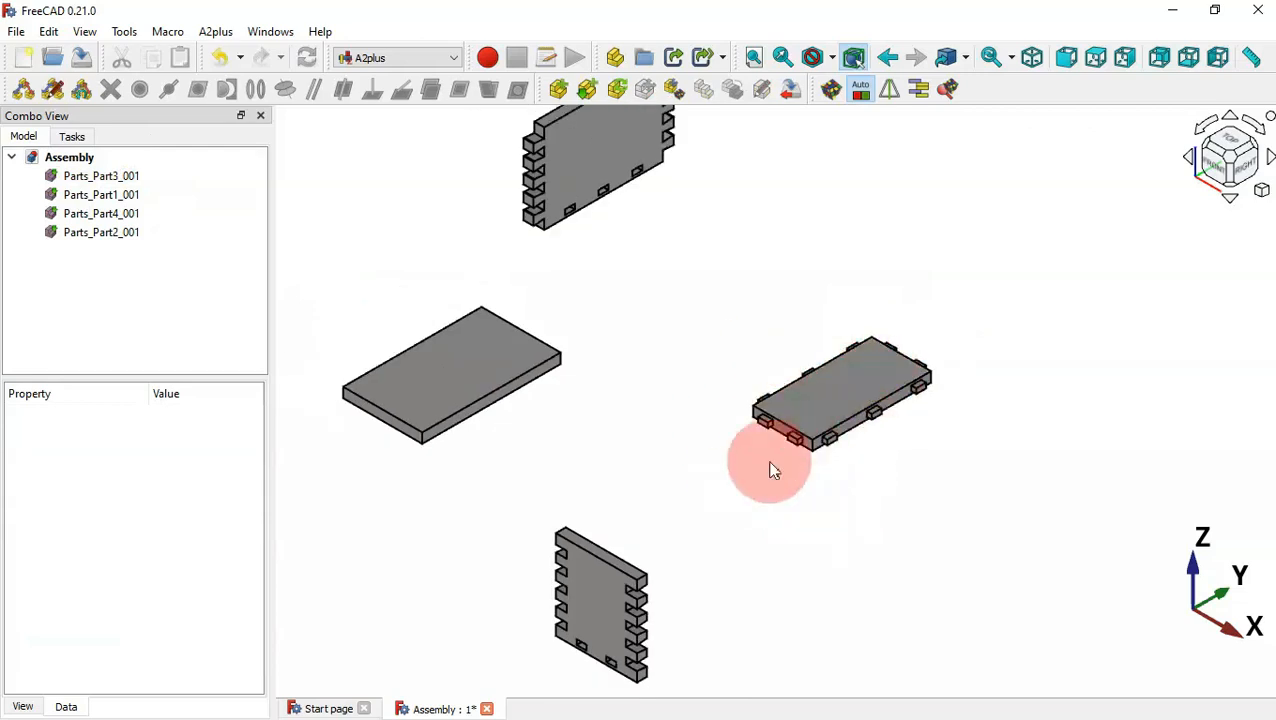
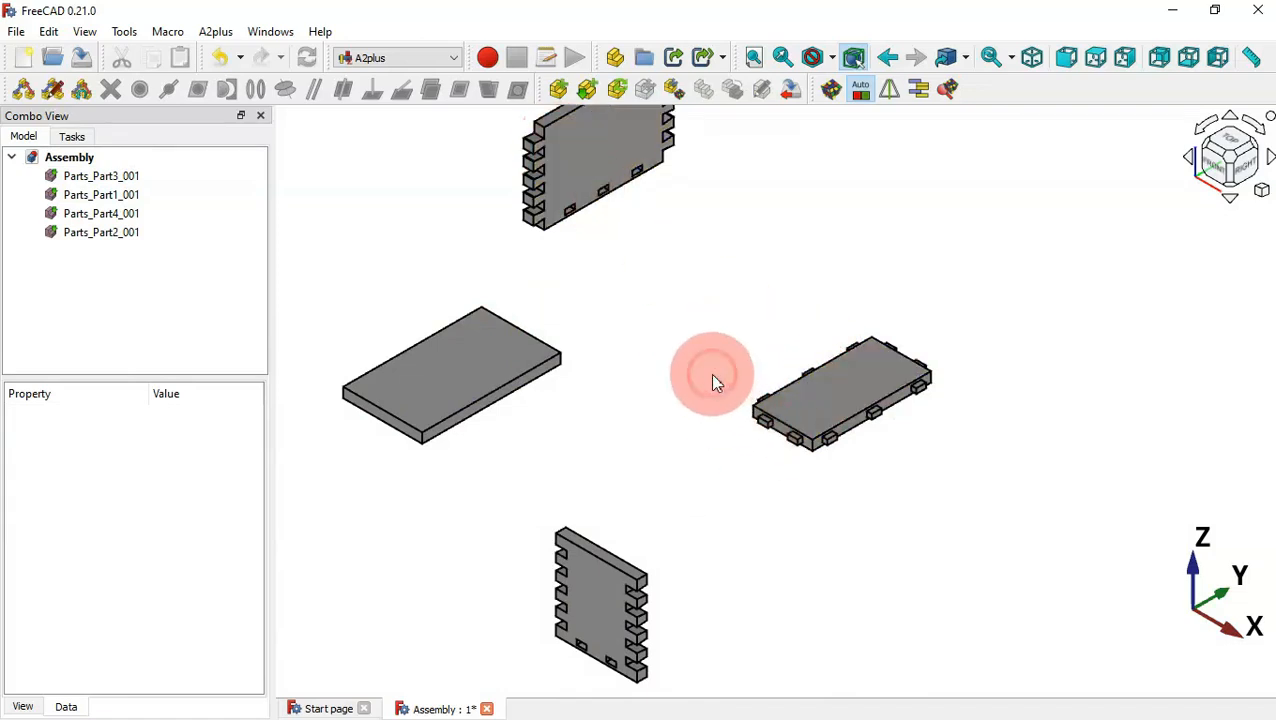
scroll(555, 165, up, 5)
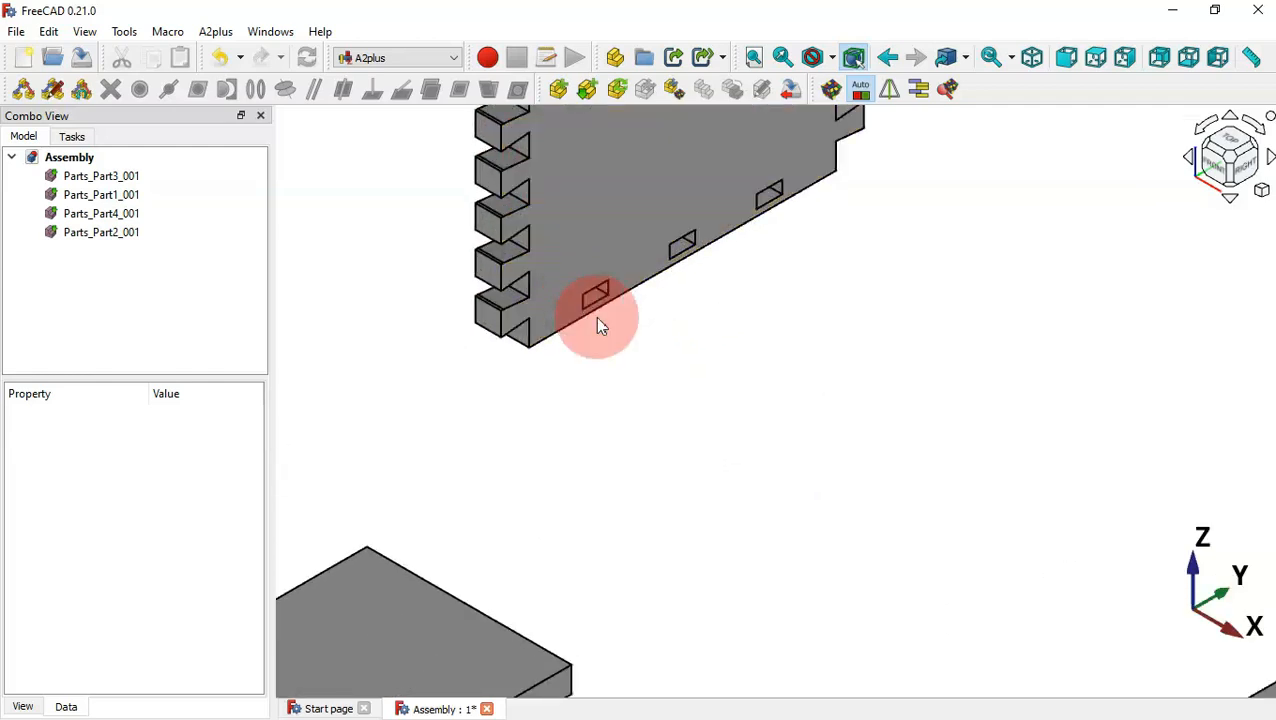
scroll(595, 316, up, 4)
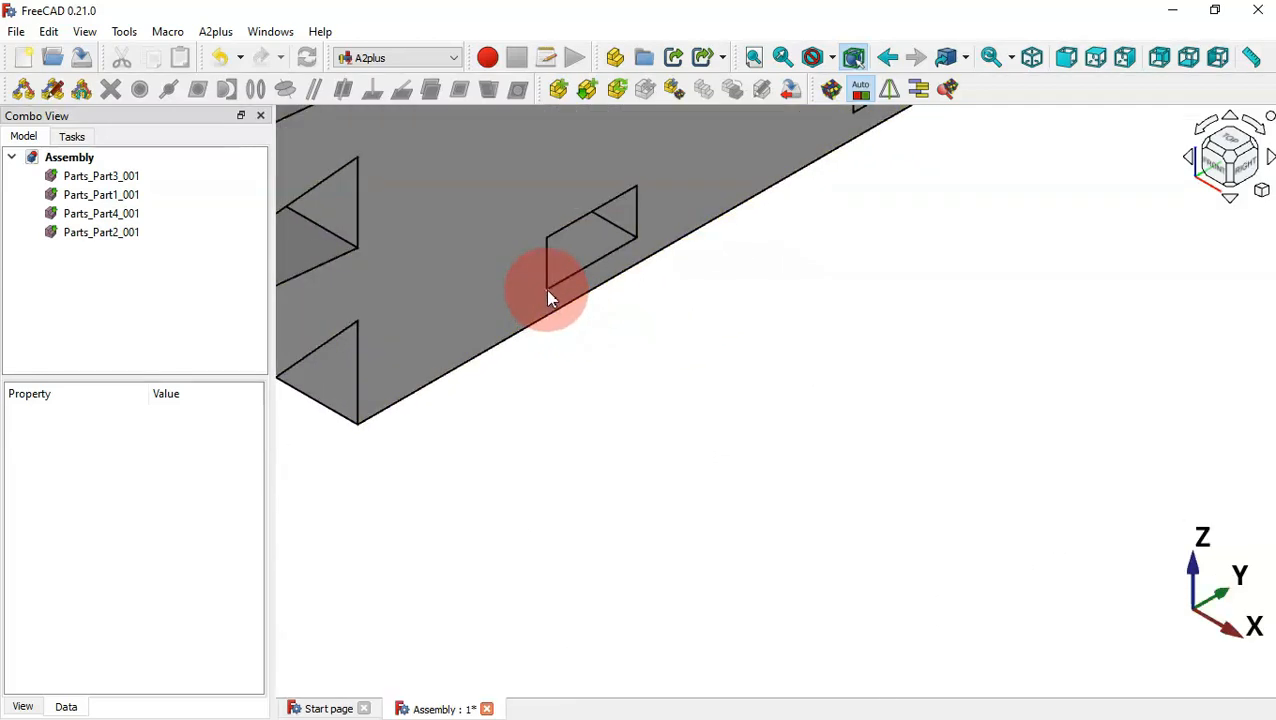
click(548, 298)
scroll(545, 290, up, 3)
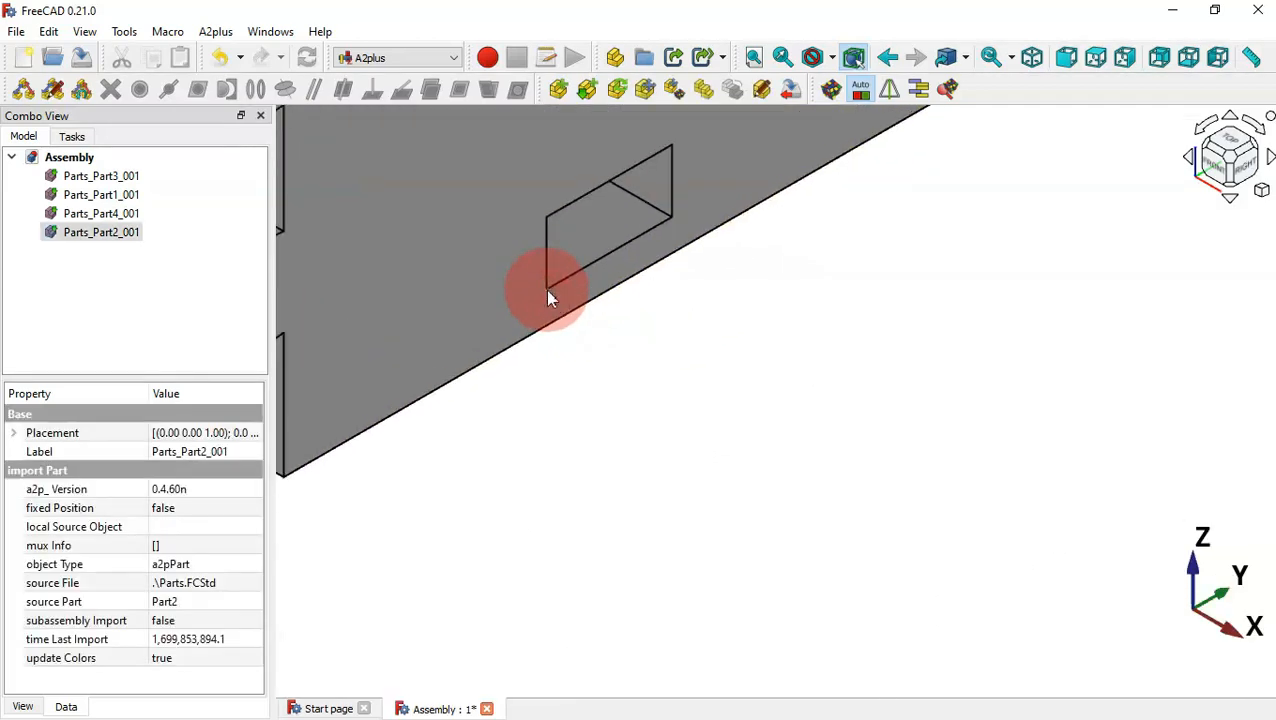
click(643, 386)
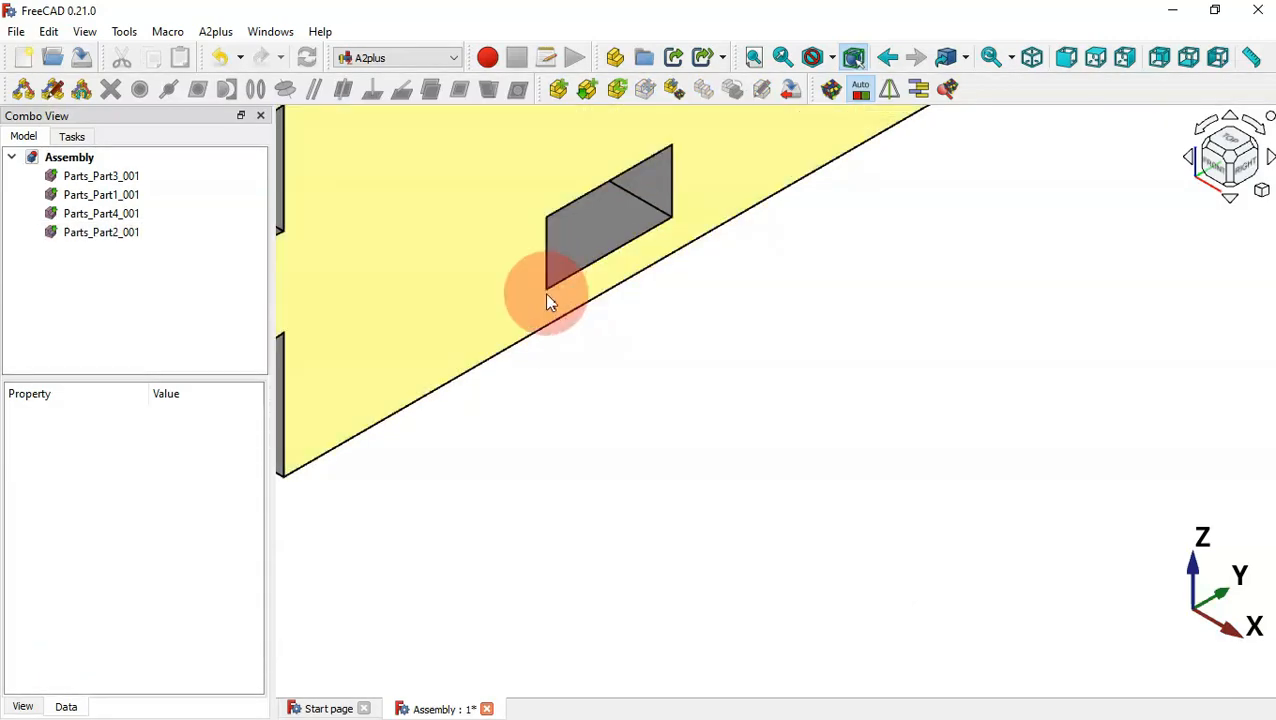
- Set the display point size of all four imported parts to 5
scroll(579, 374, down, 3)
key(v)
key(f)
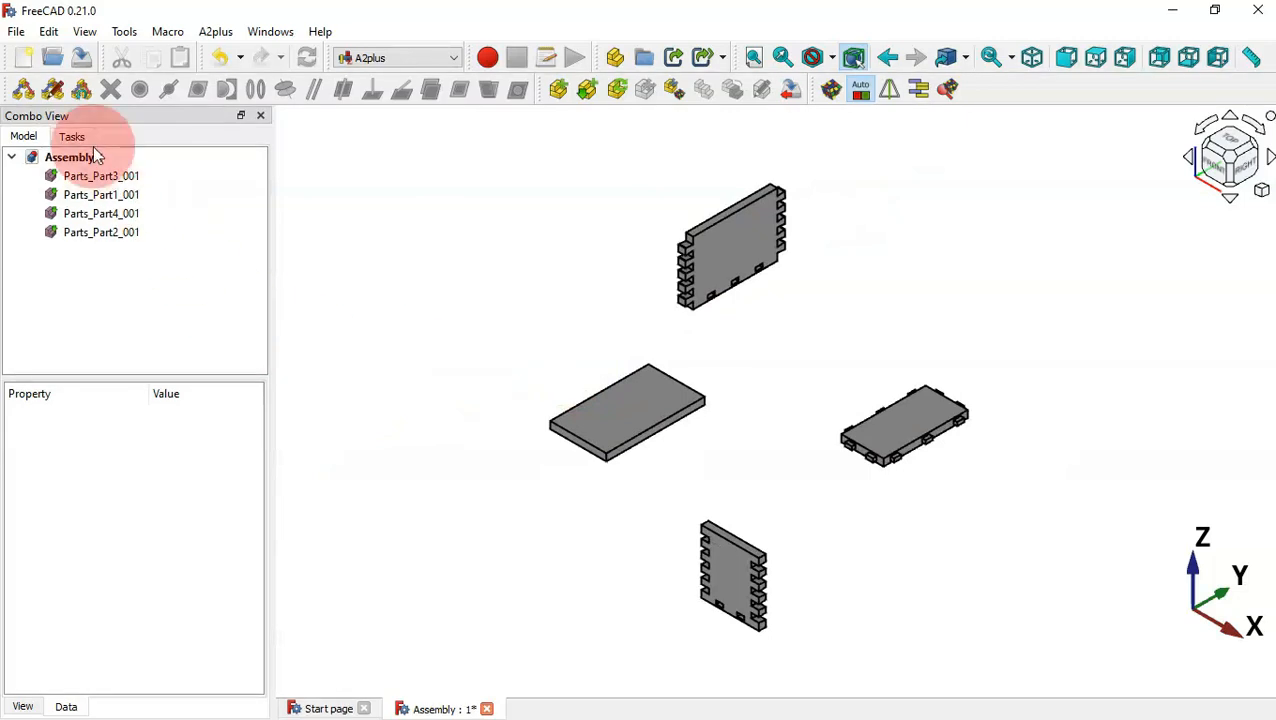
drag(97, 262, 128, 185)
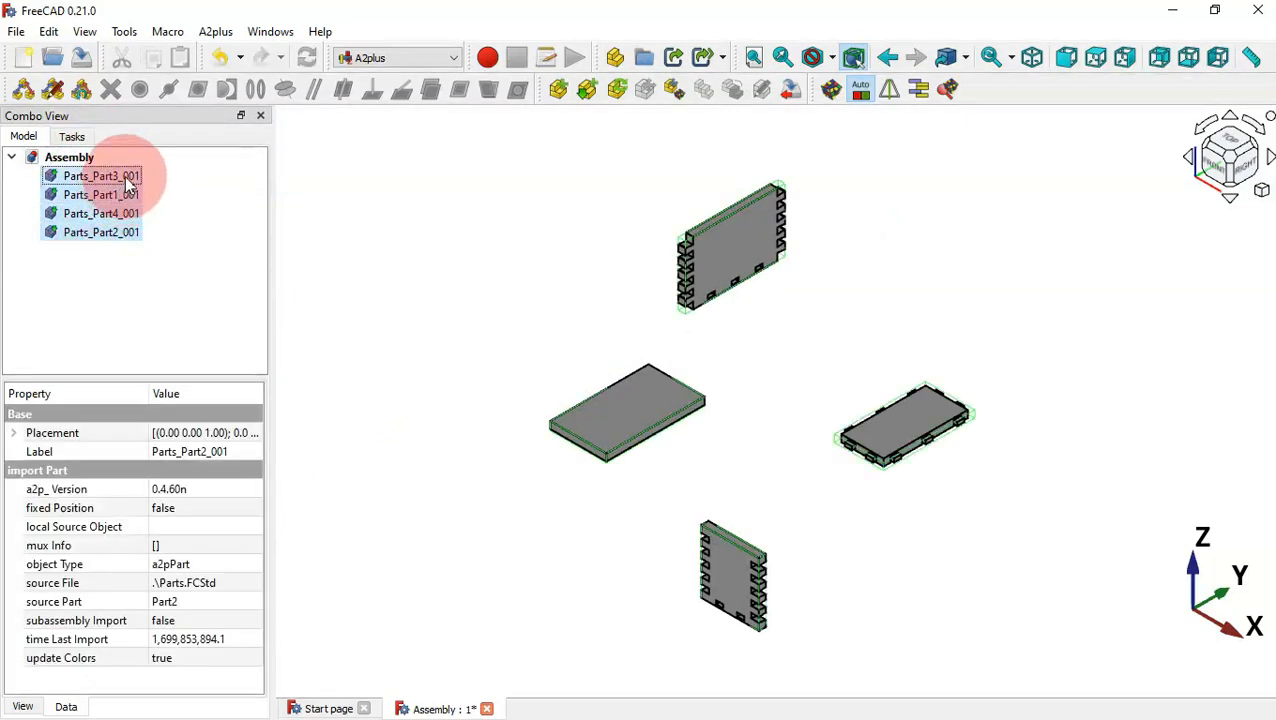
right_click(122, 213)
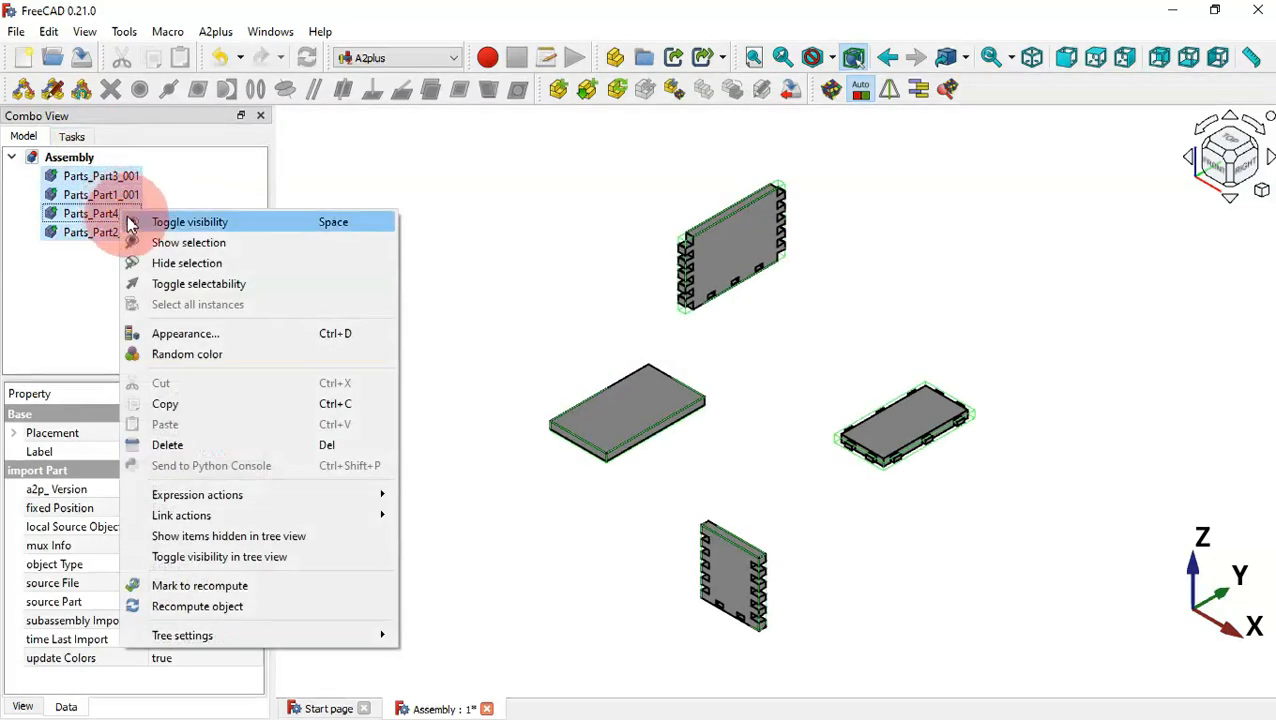
click(250, 333)
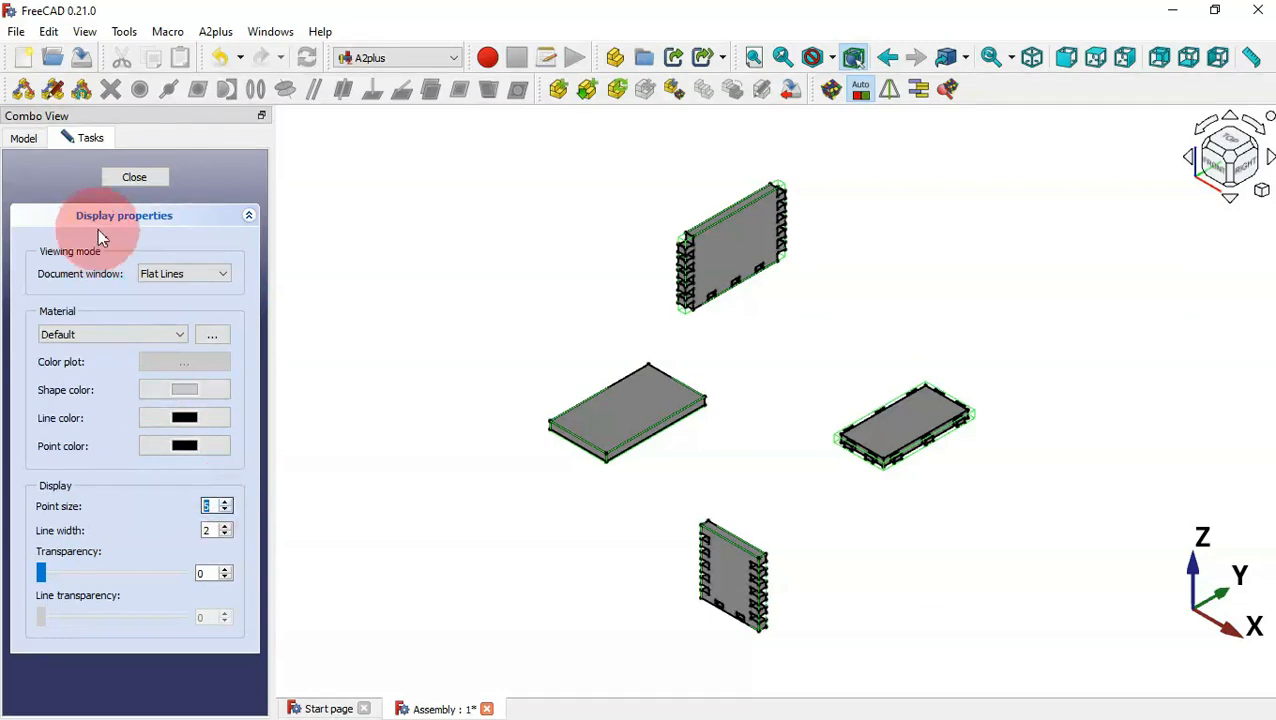
click(130, 177)
click(826, 362)
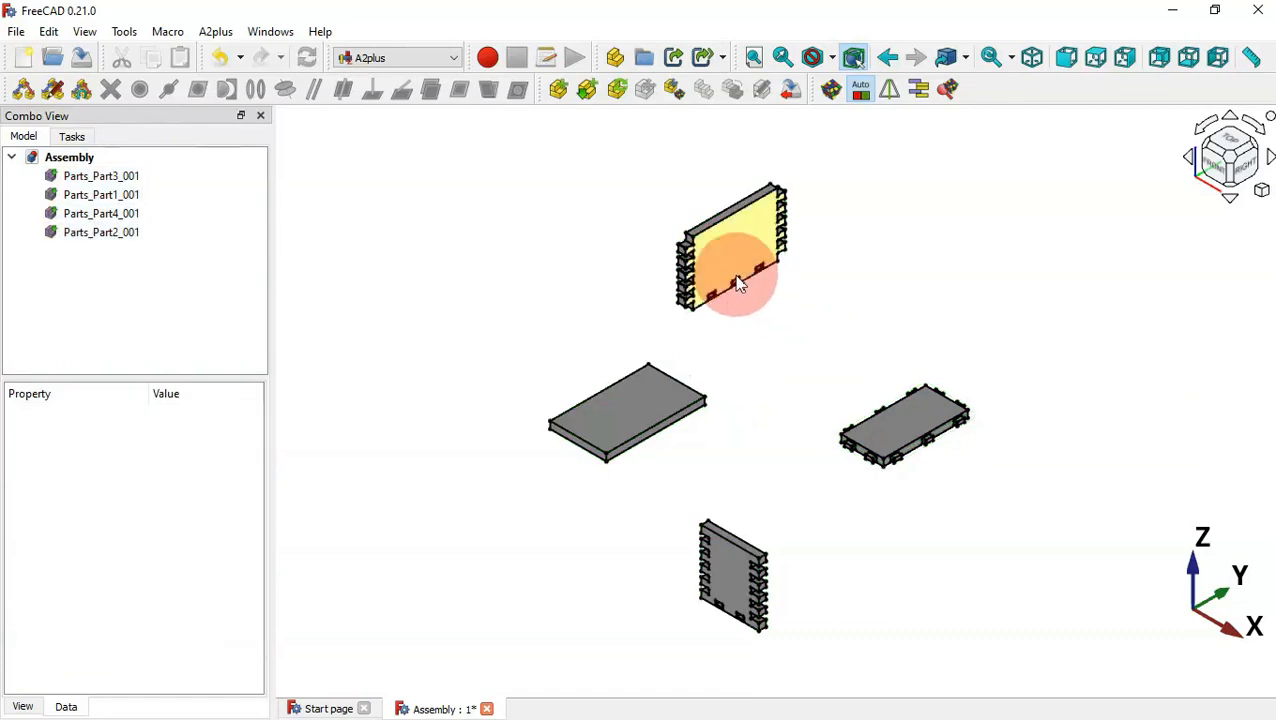
- Add a point identity constraint between the upper corner of Part2's end slot and the matching upper inner corner of Part3's tab
scroll(740, 290, up, 3)
scroll(738, 285, up, 5)
scroll(738, 285, down, 2)
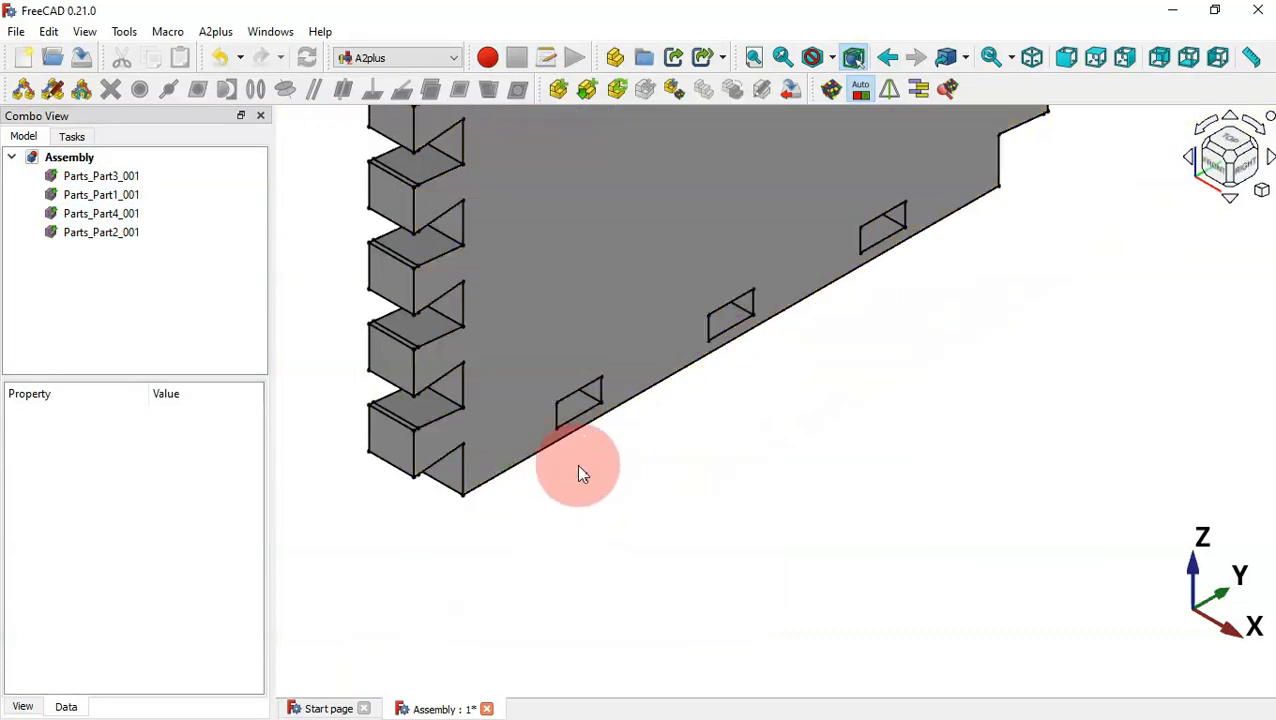
click(558, 406)
scroll(498, 379, down, 5)
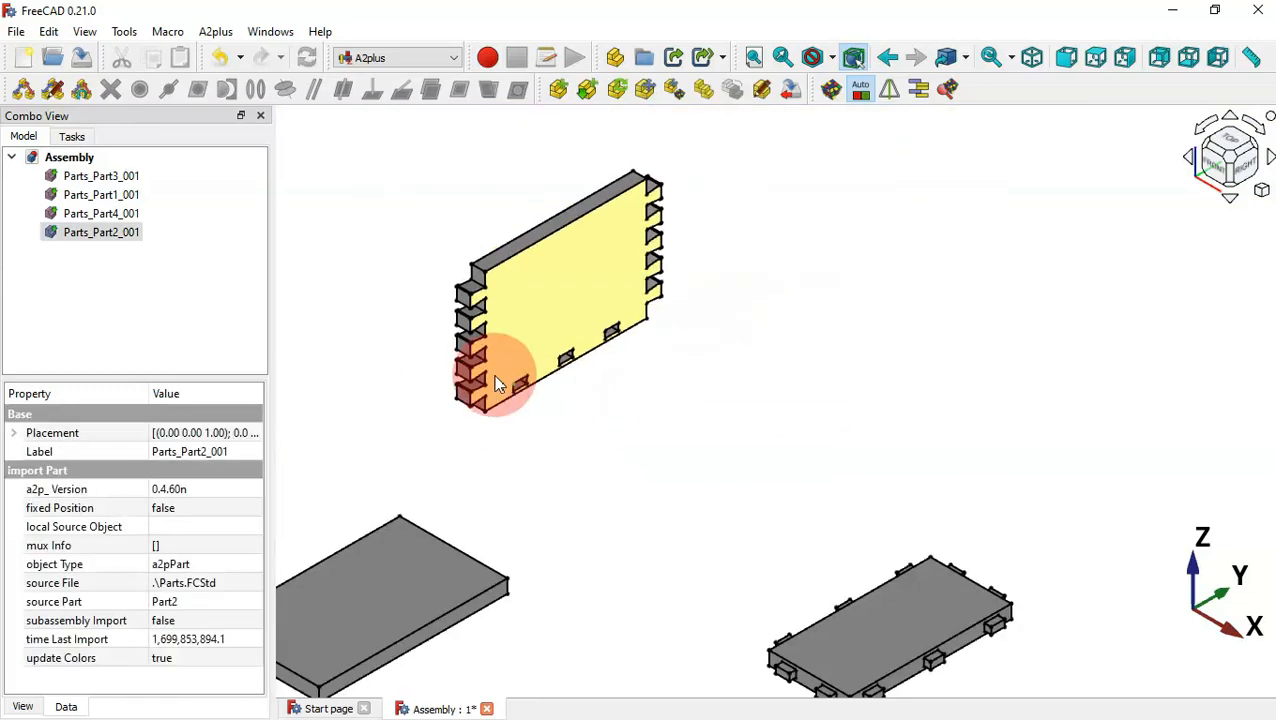
middle_drag(637, 573, 948, 589)
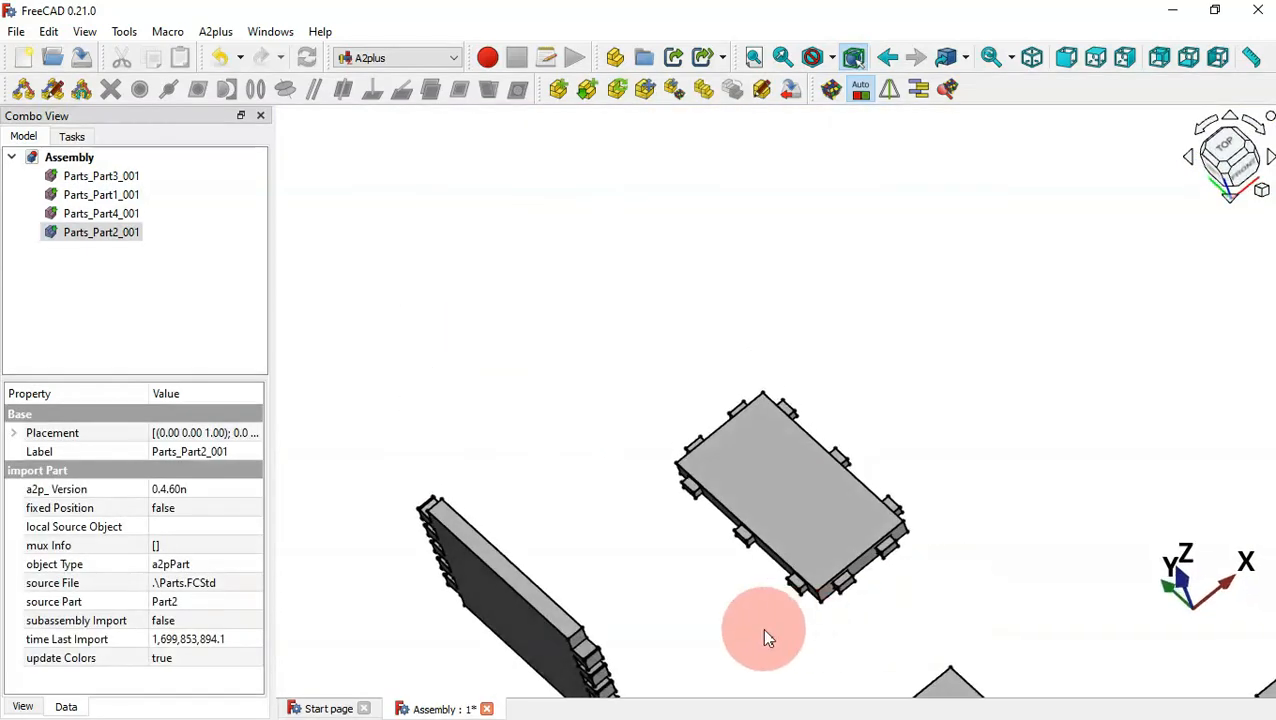
scroll(793, 618, up, 5)
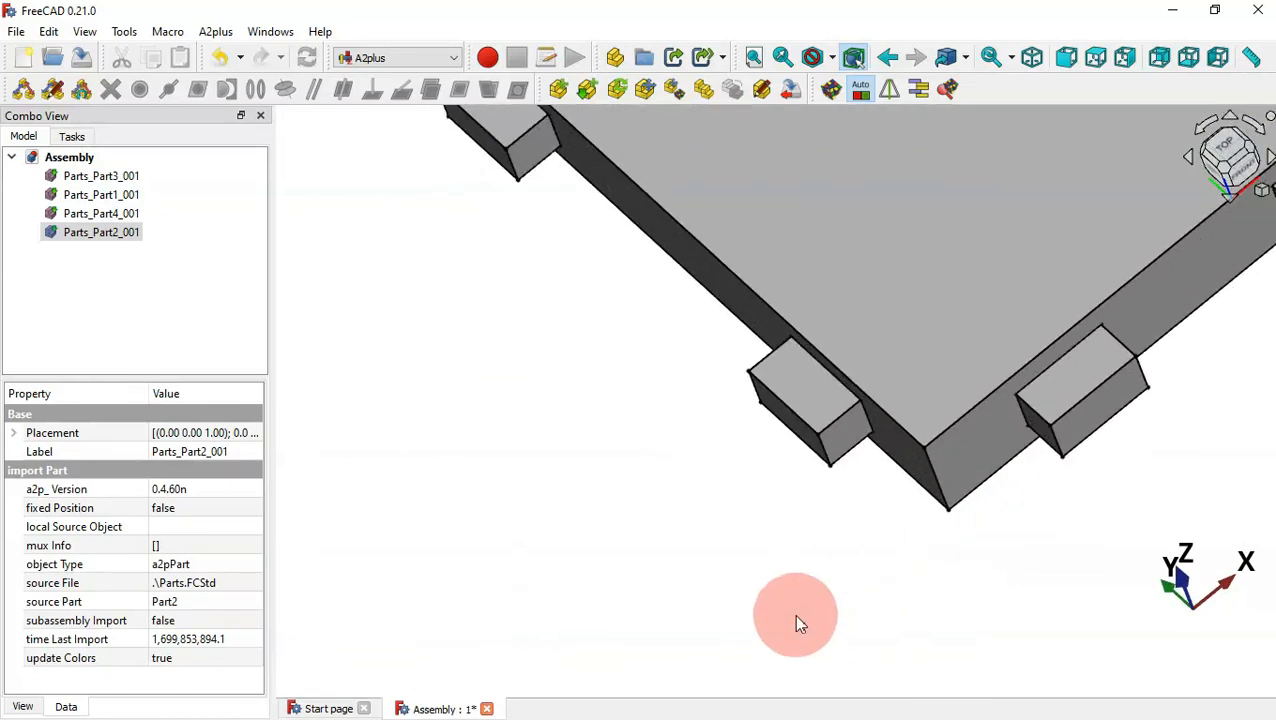
ctrl+click(862, 408)
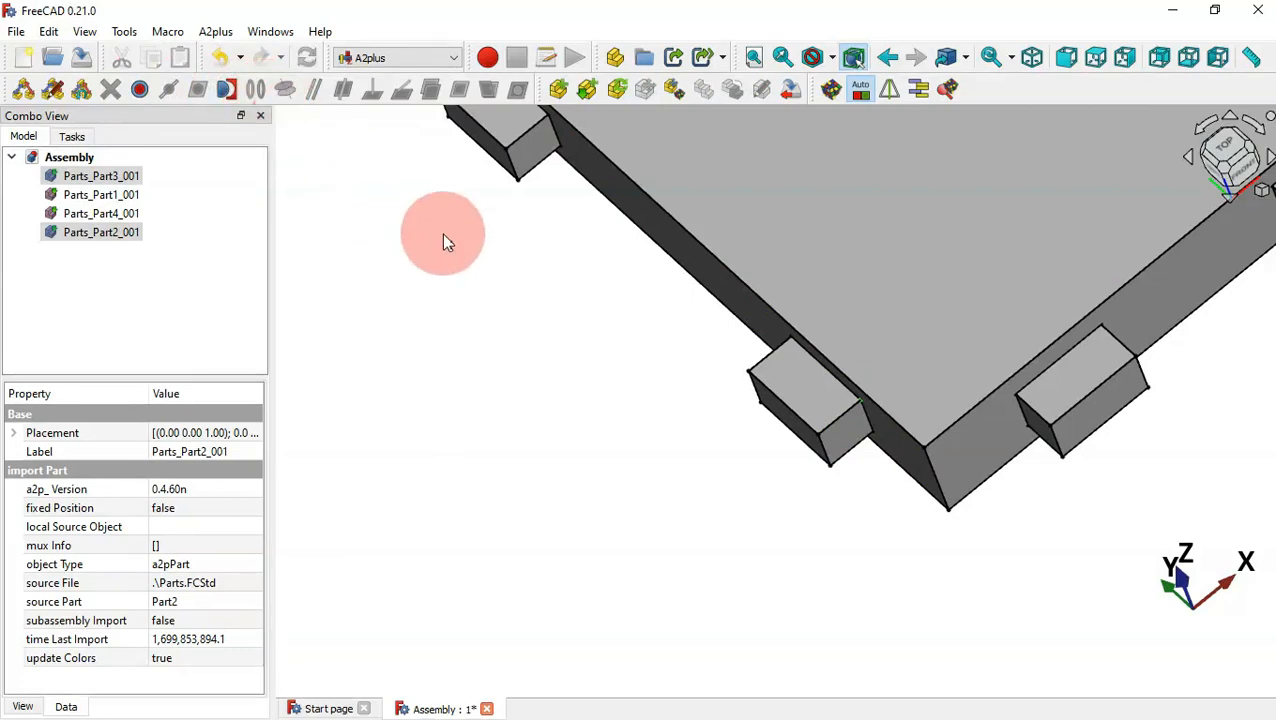
click(146, 100)
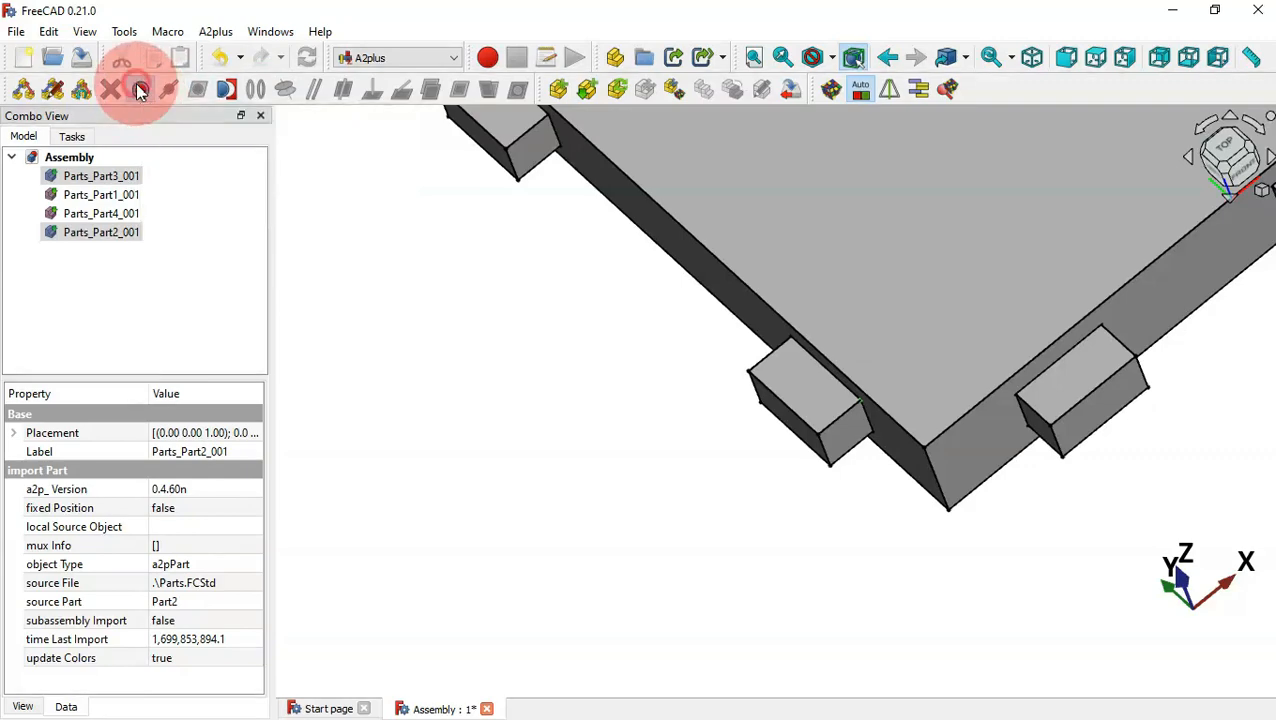
click(548, 234)
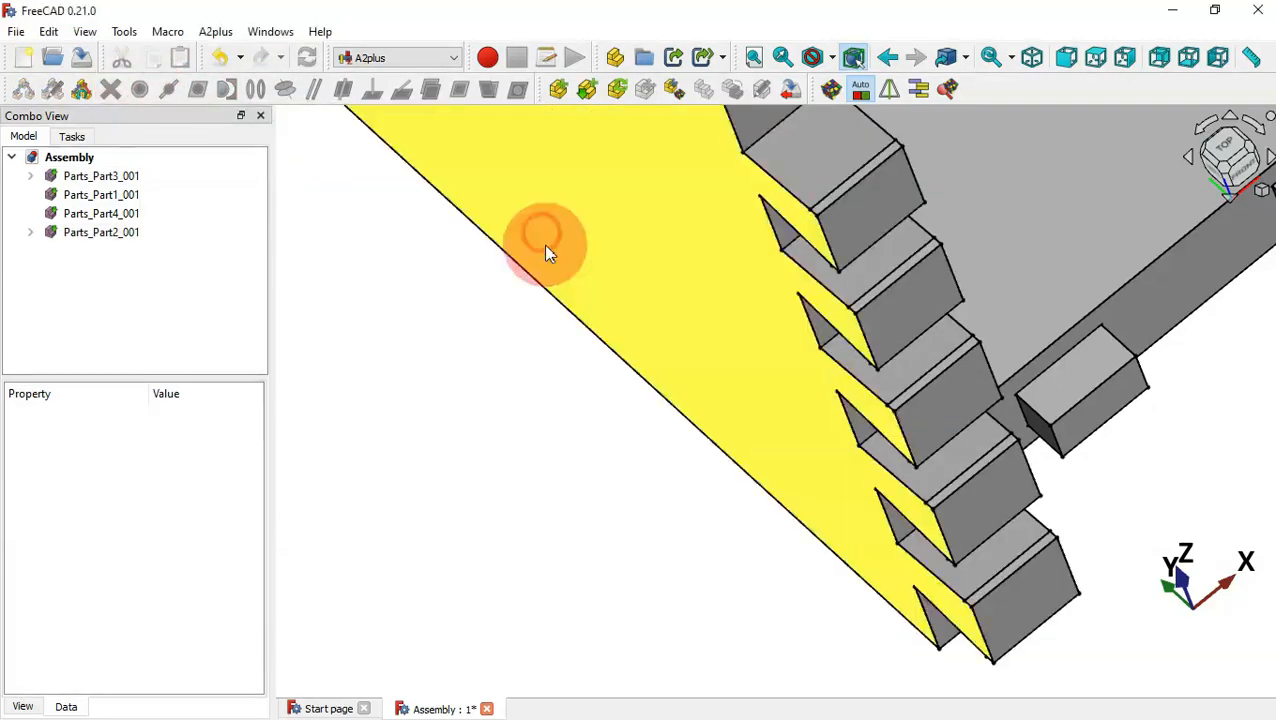
- Hide Part3 in the assembly and open Part2's source file Parts.FCStd for editing
key(0)
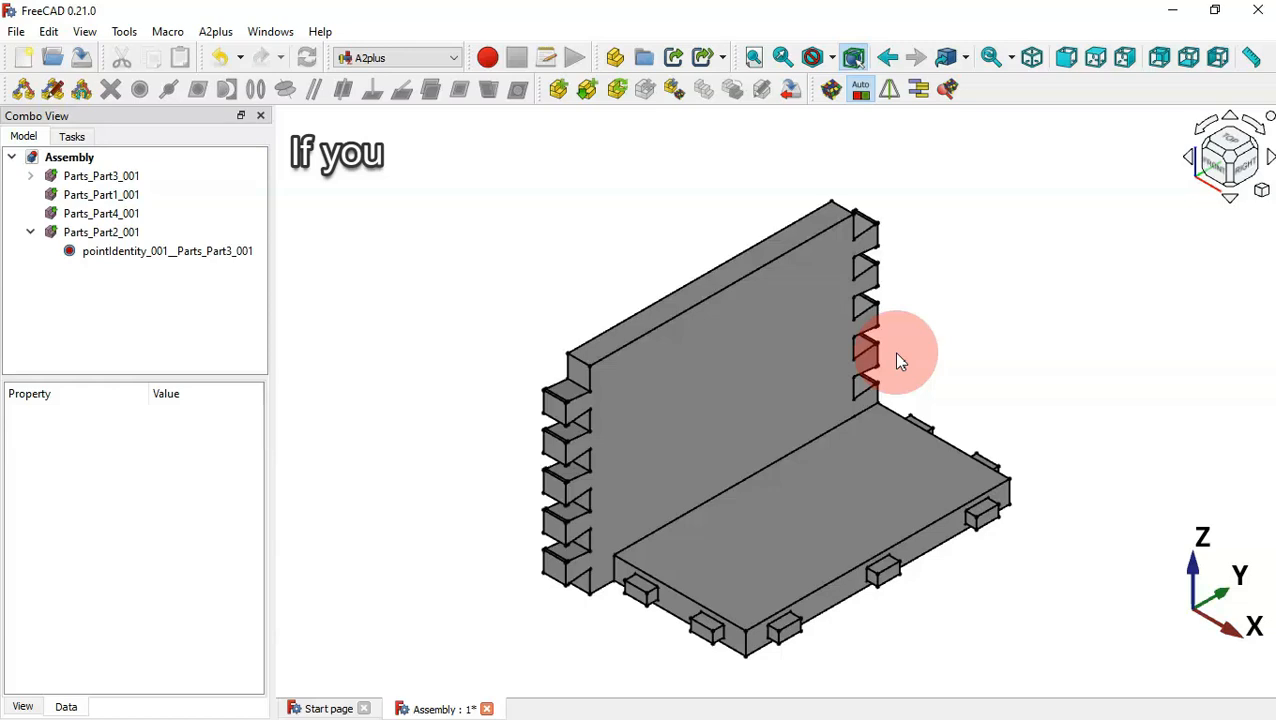
click(855, 510)
key(space)
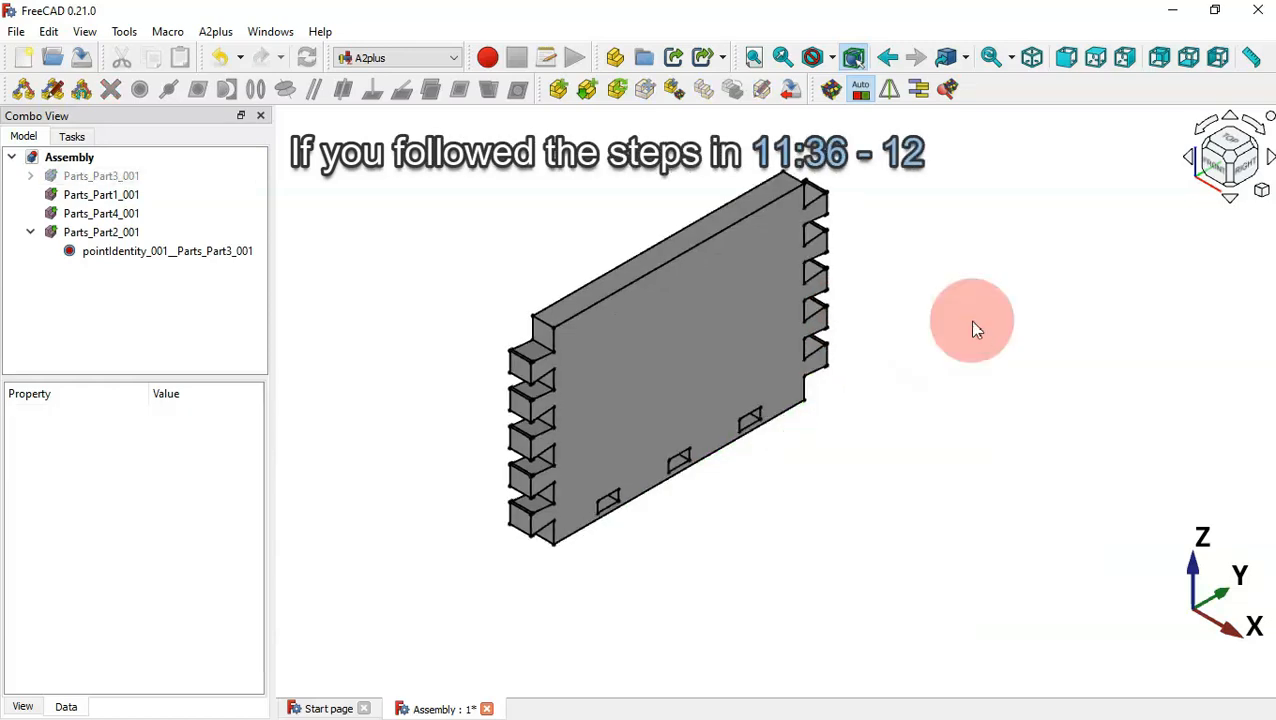
click(659, 361)
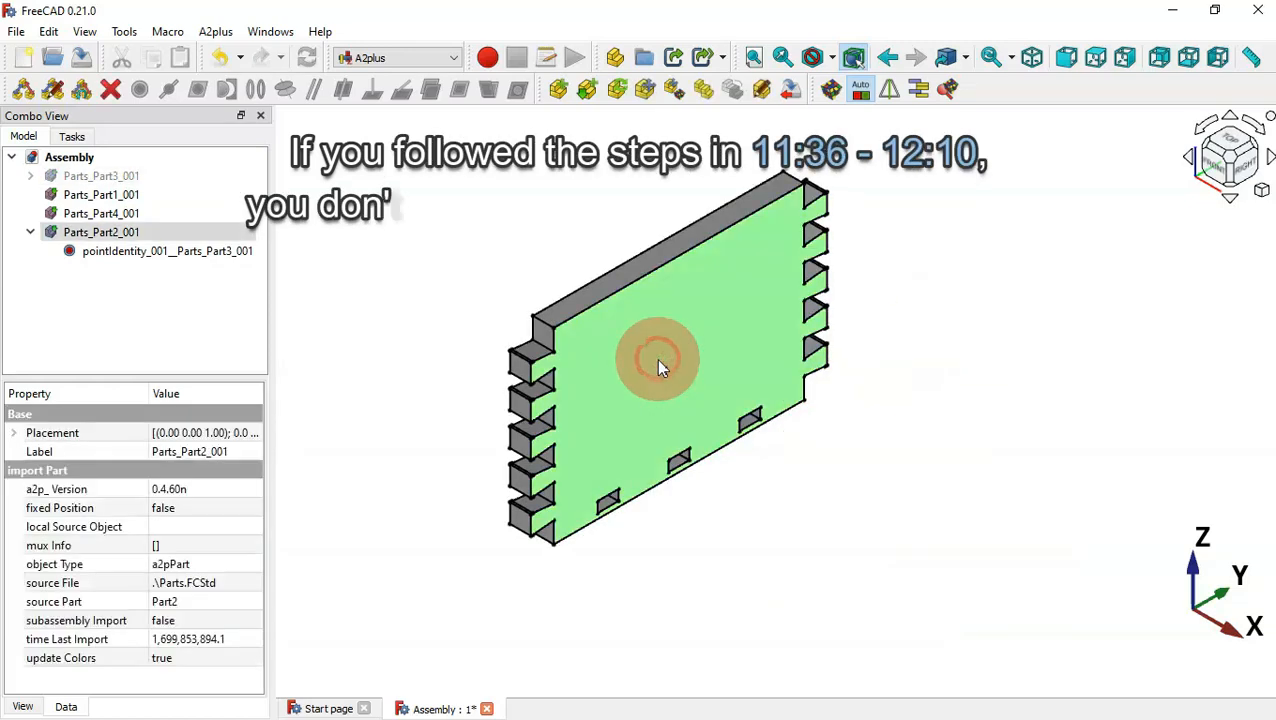
click(763, 92)
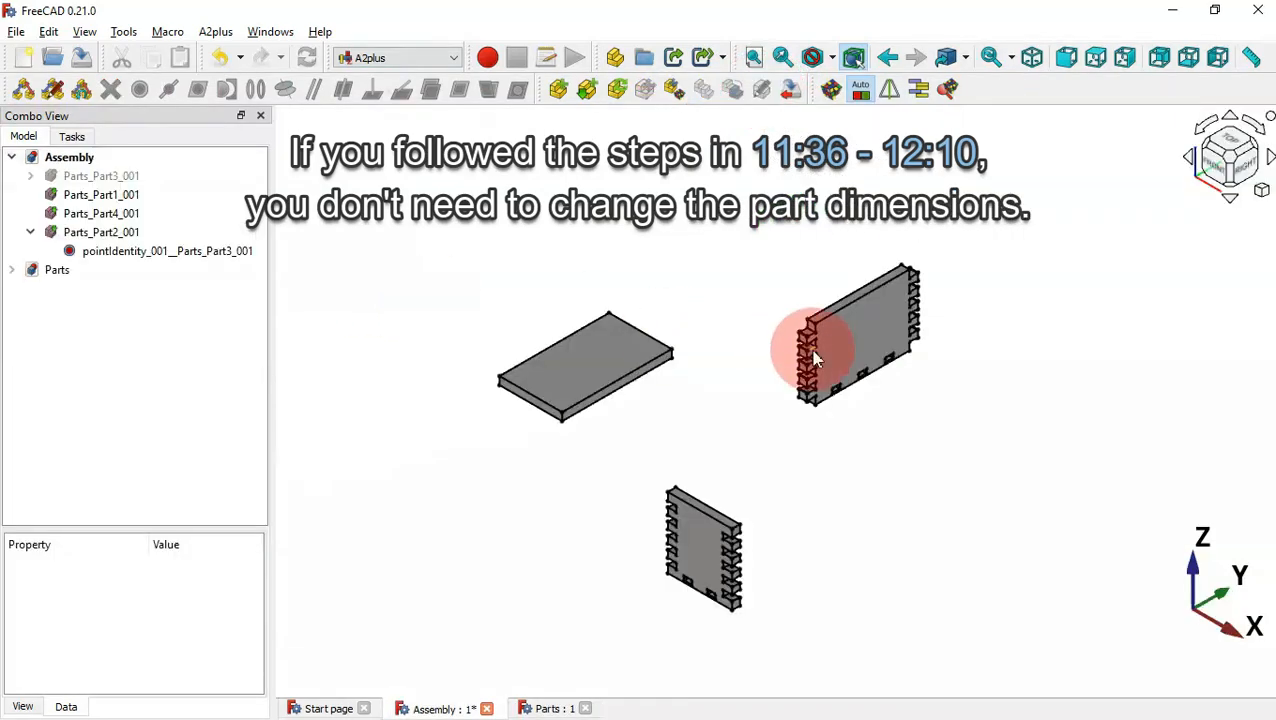
- Update only the selected Part2 in the assembly from its source file
click(866, 358)
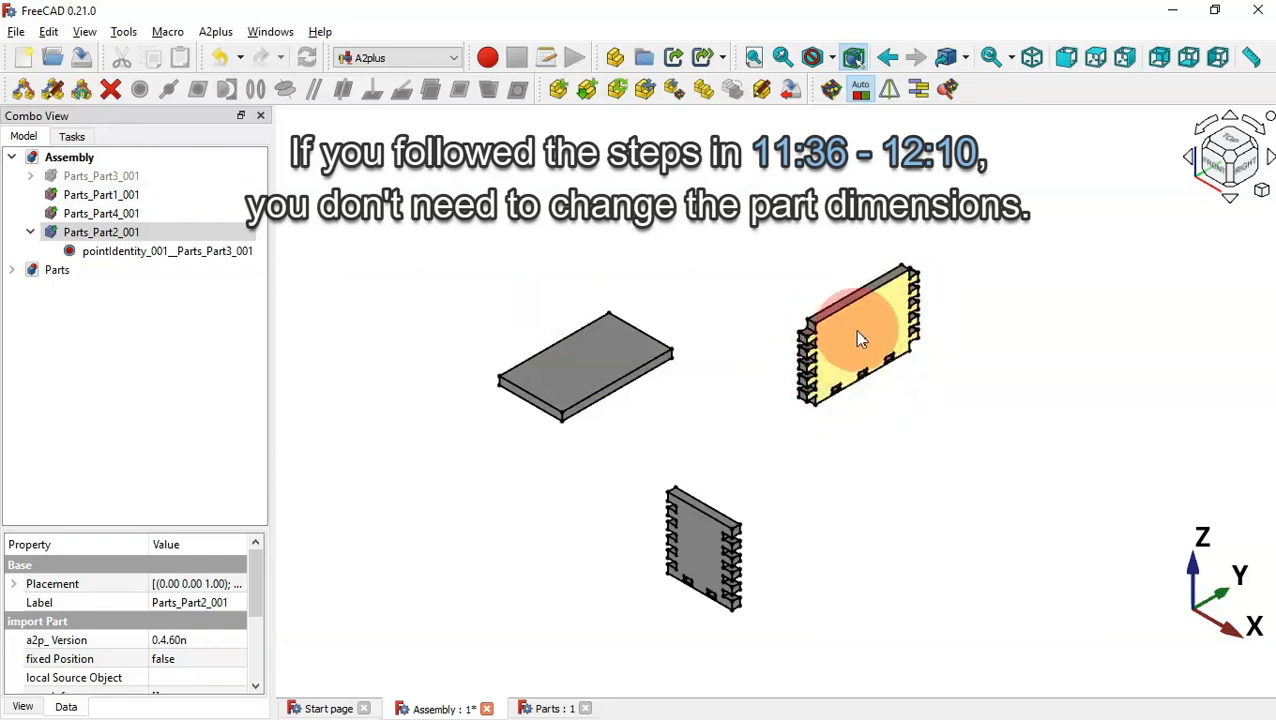
click(615, 97)
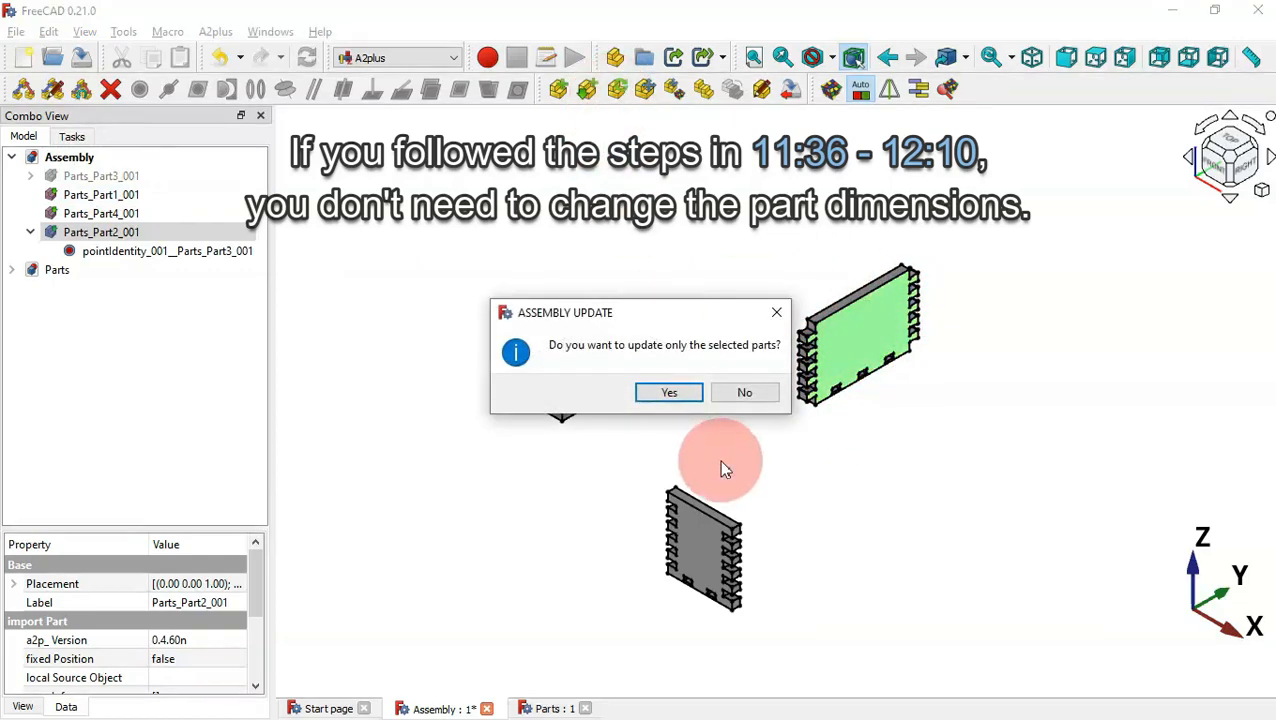
click(678, 393)
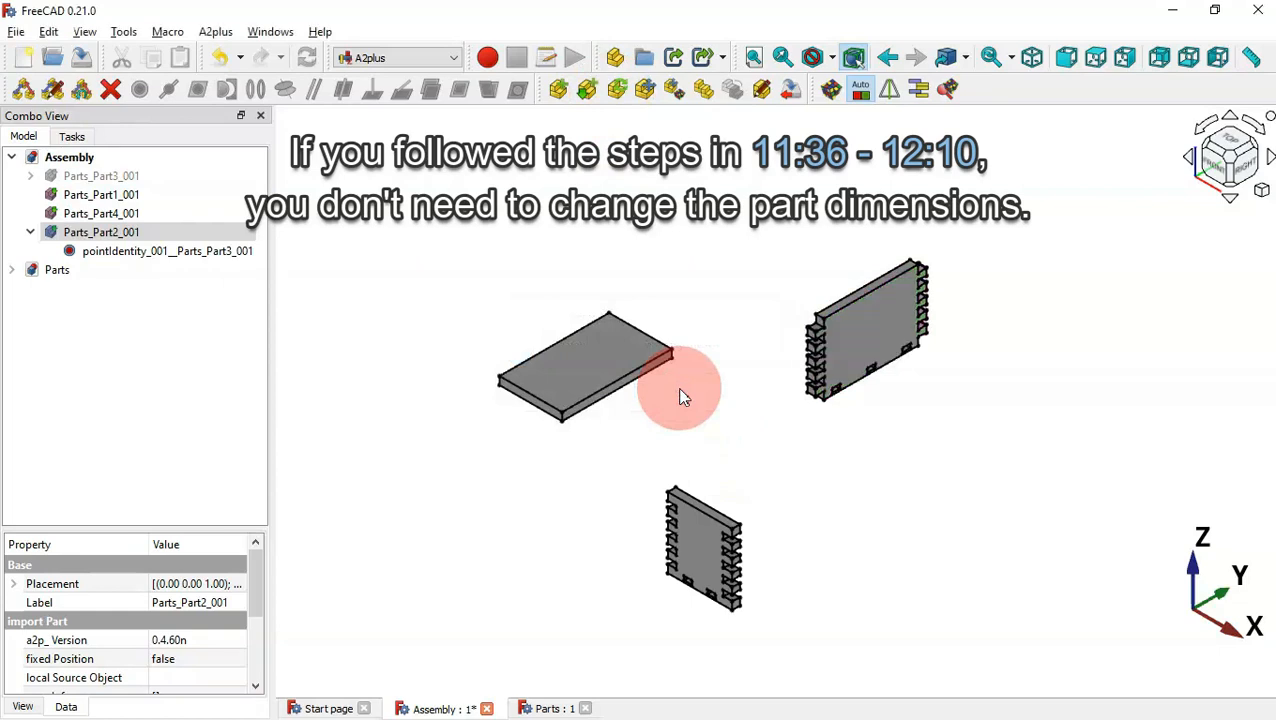
- Show Part3 again and inspect its fit against Part2
click(110, 176)
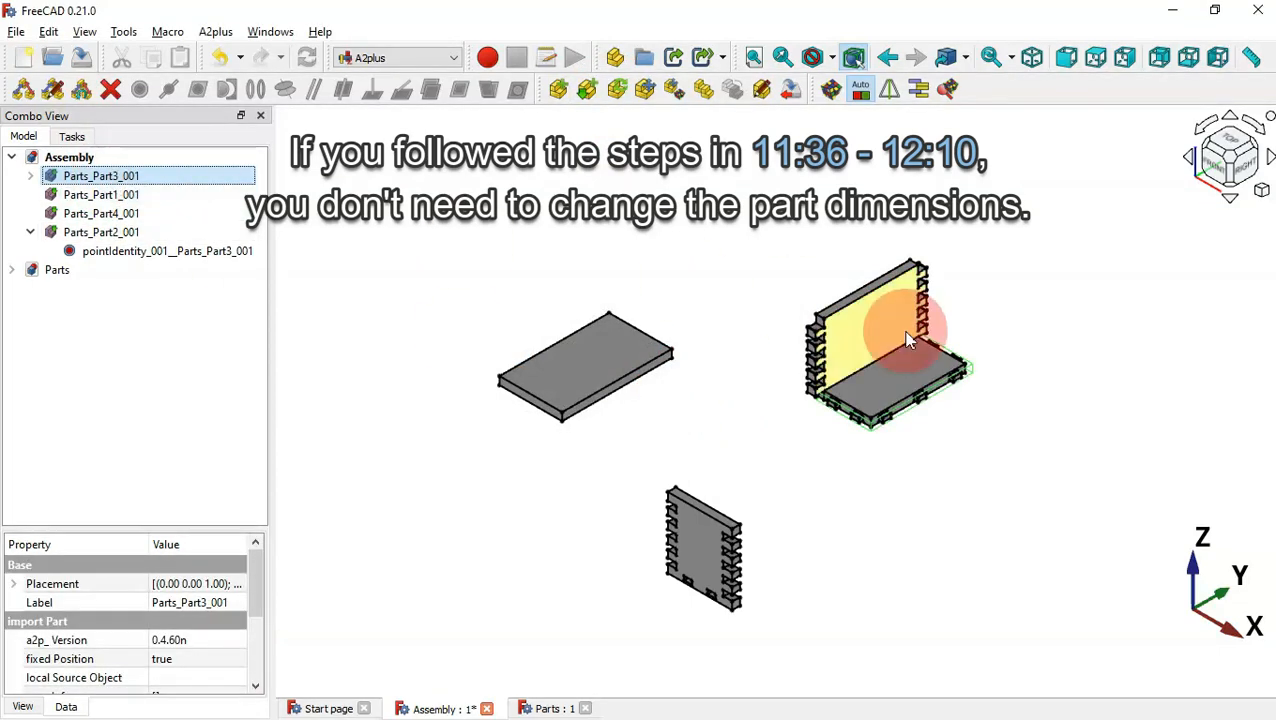
scroll(955, 418, up, 3)
scroll(965, 415, up, 1)
click(976, 410)
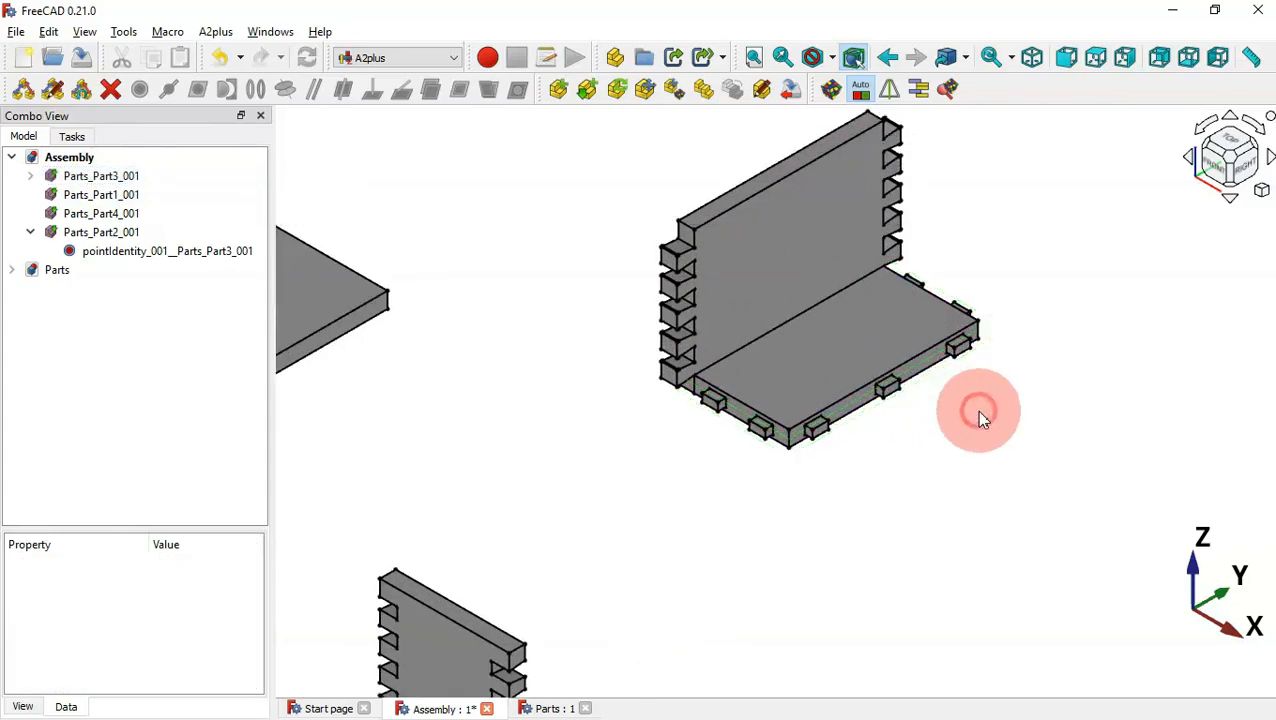
- Collapse Part2's constraint entry in the model tree
middle_drag(763, 408, 1043, 313)
key(v)
key(f)
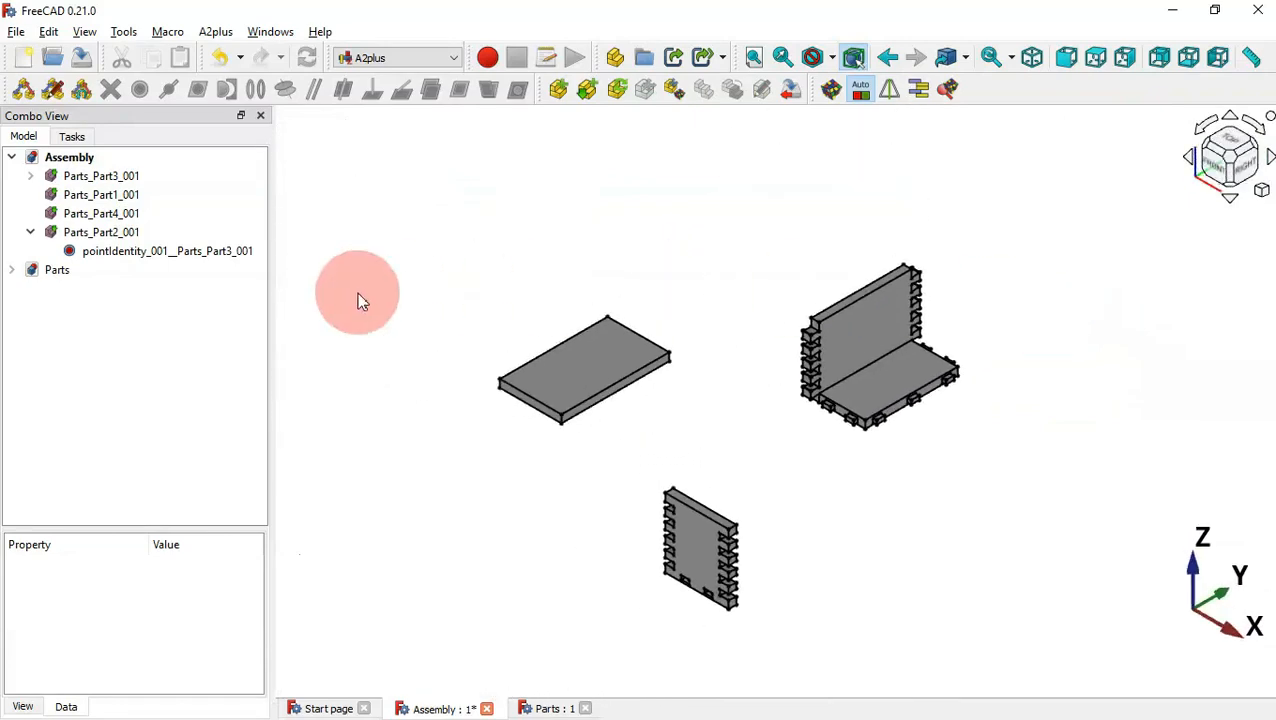
click(33, 239)
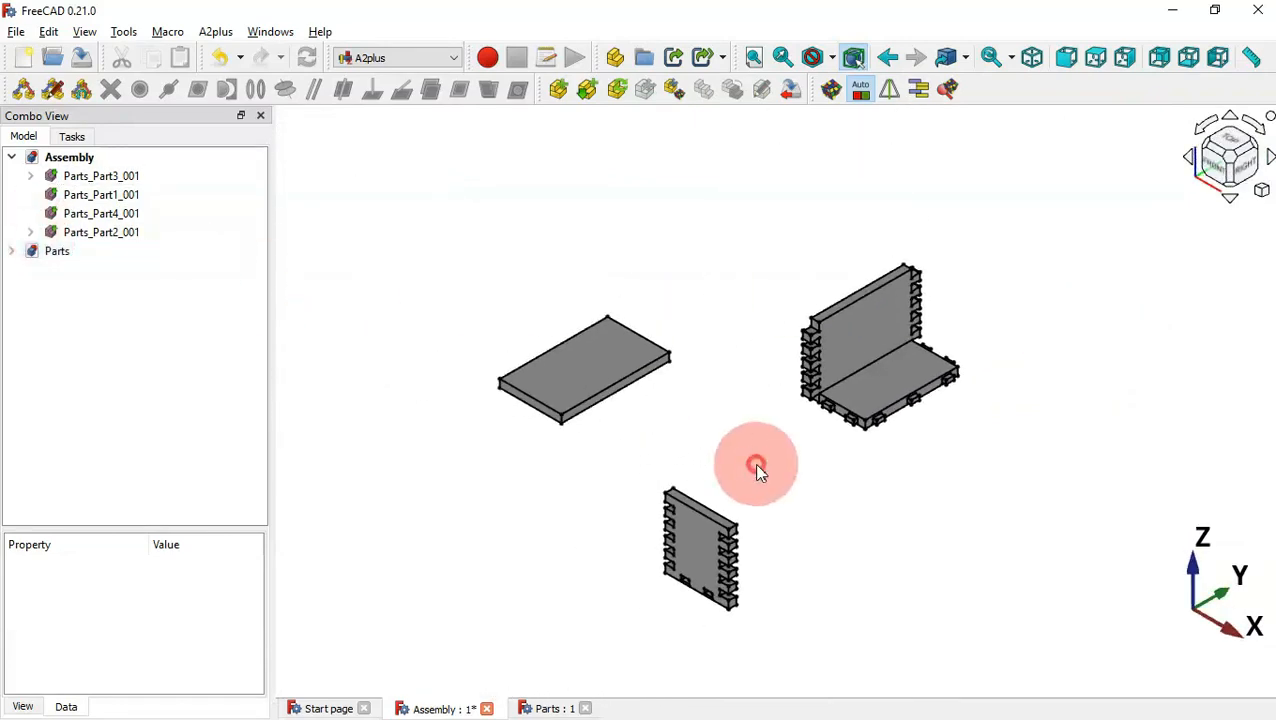
- Add a point identity constraint between the upper corner of Part4's bottom slot and the matching inner corner of Part3's end tab
scroll(915, 458, up, 2)
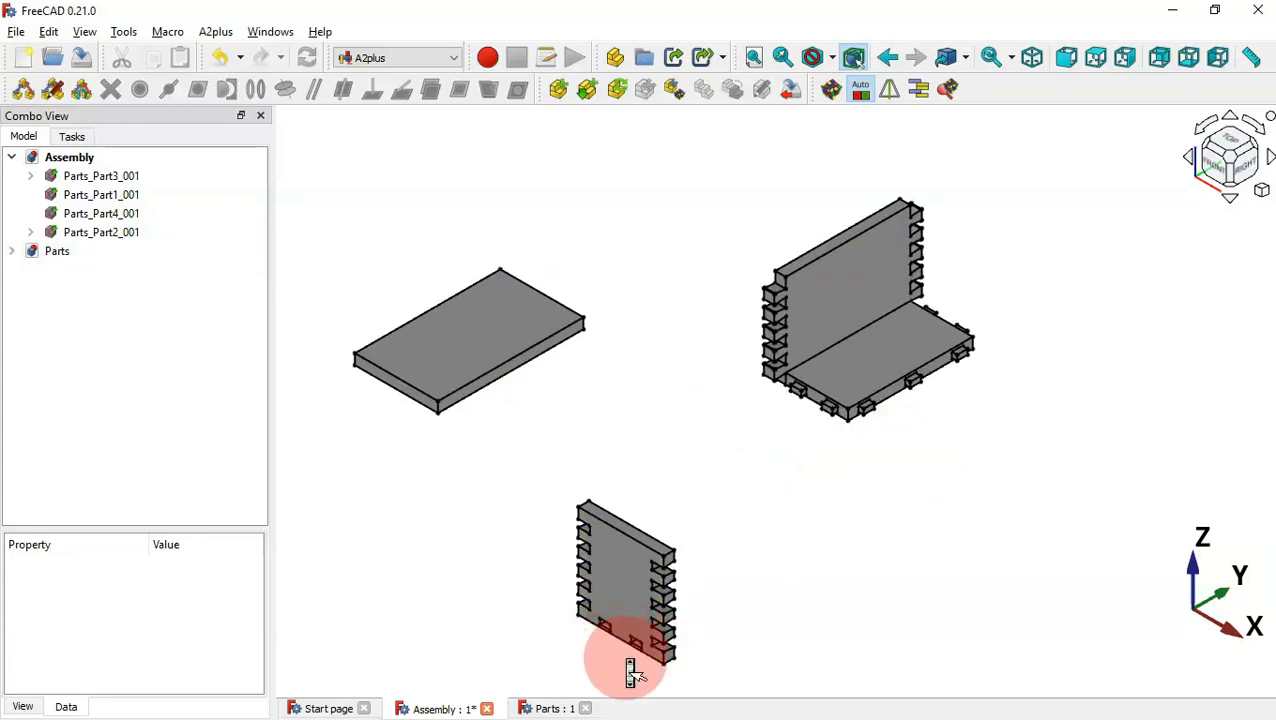
scroll(626, 664, up, 5)
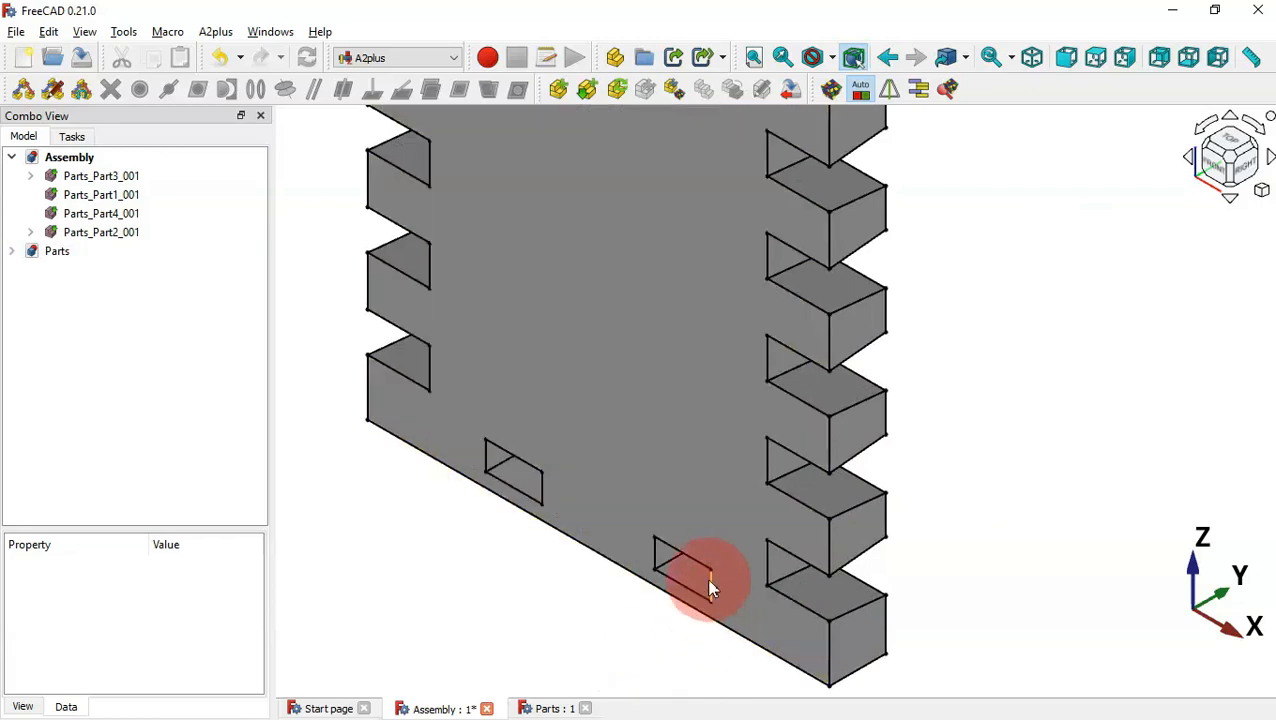
click(710, 578)
scroll(506, 519, down, 5)
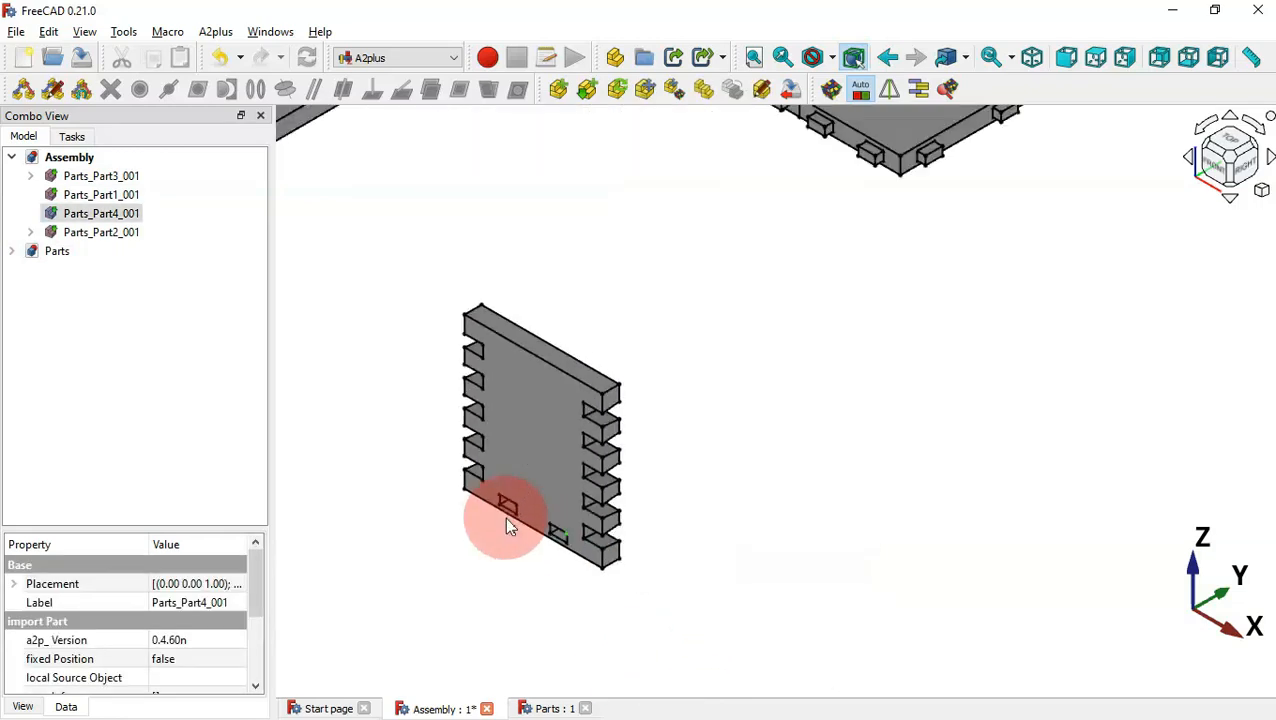
scroll(726, 490, down, 2)
middle_drag(1003, 298, 871, 272)
scroll(765, 324, up, 5)
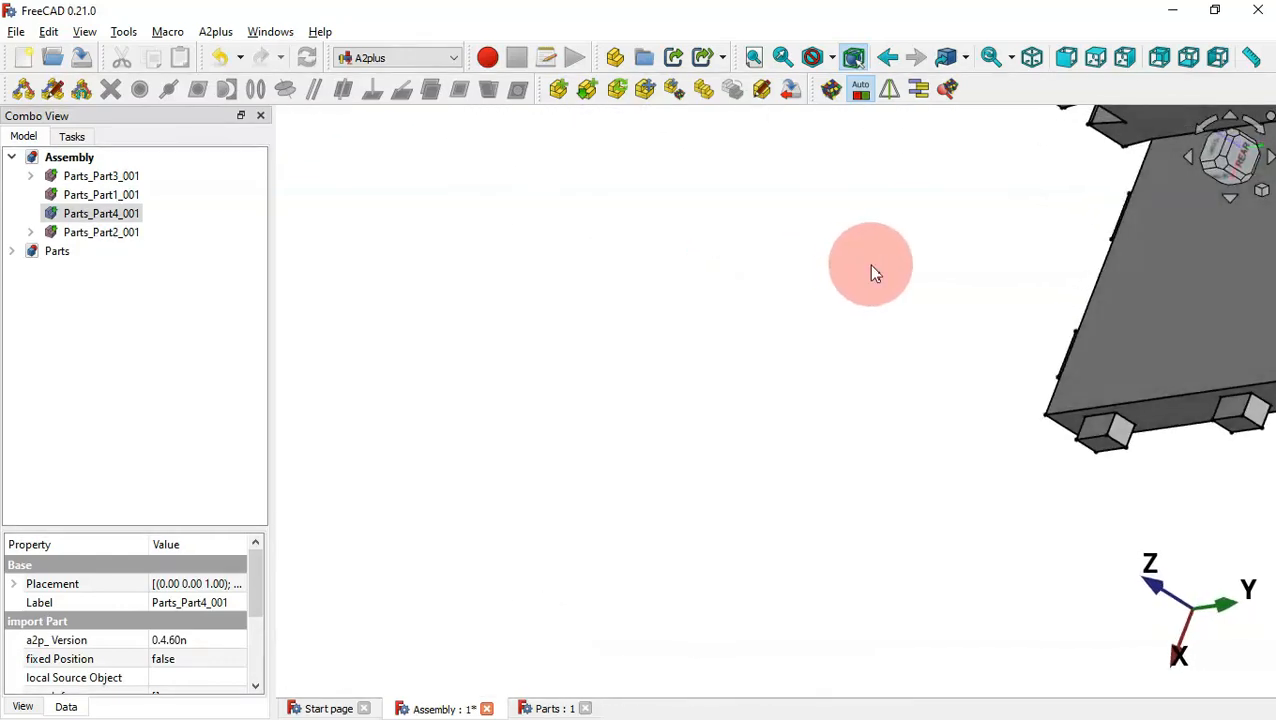
scroll(605, 240, down, 3)
scroll(886, 275, up, 5)
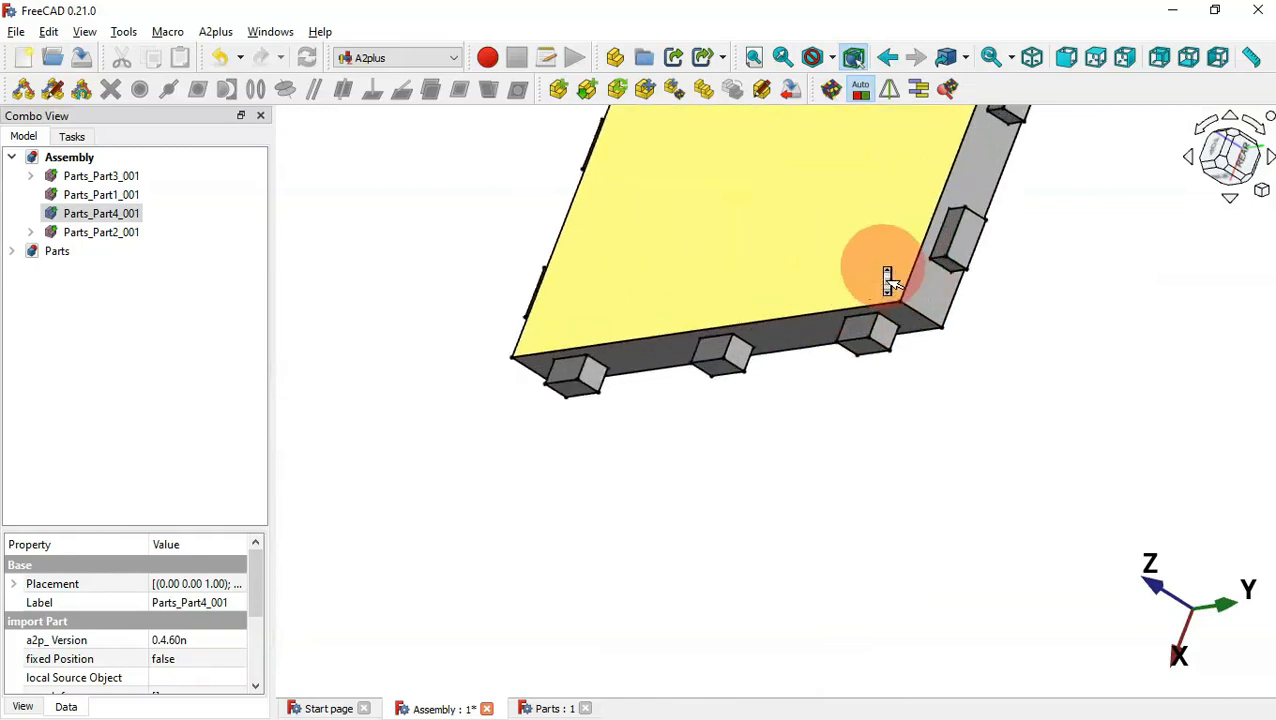
scroll(884, 275, up, 2)
middle_drag(884, 275, 1003, 277)
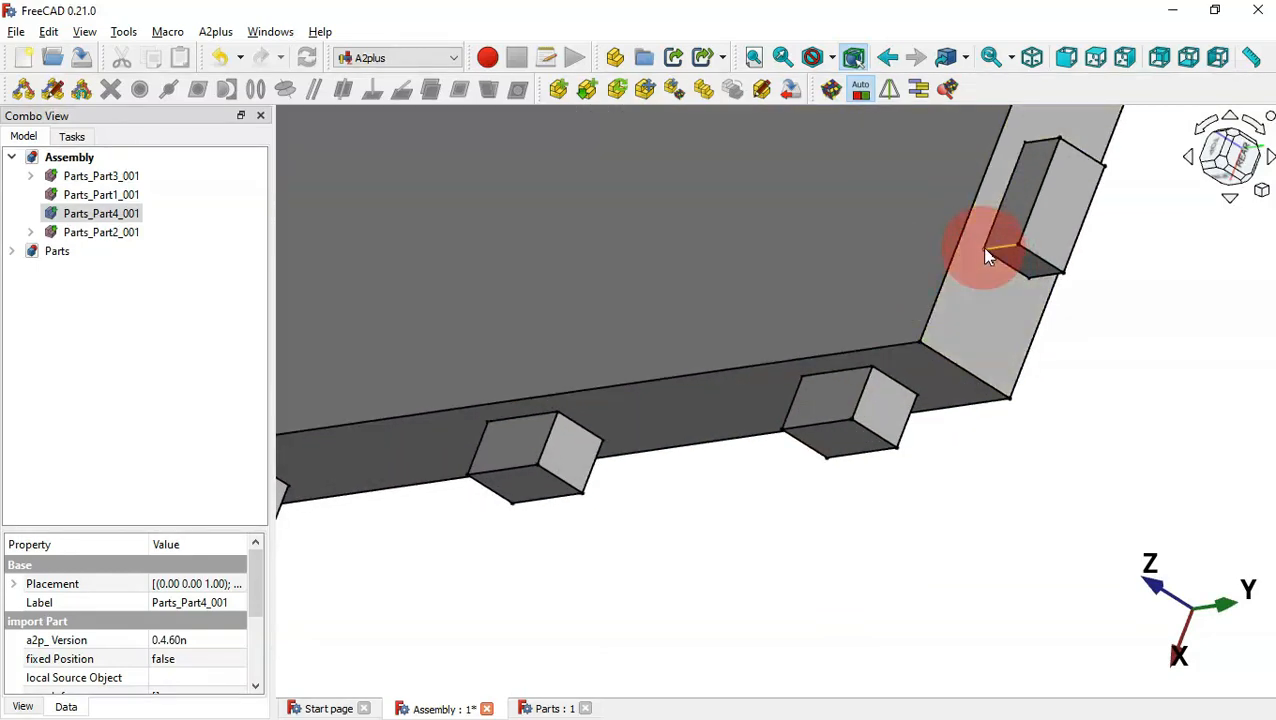
click(985, 257)
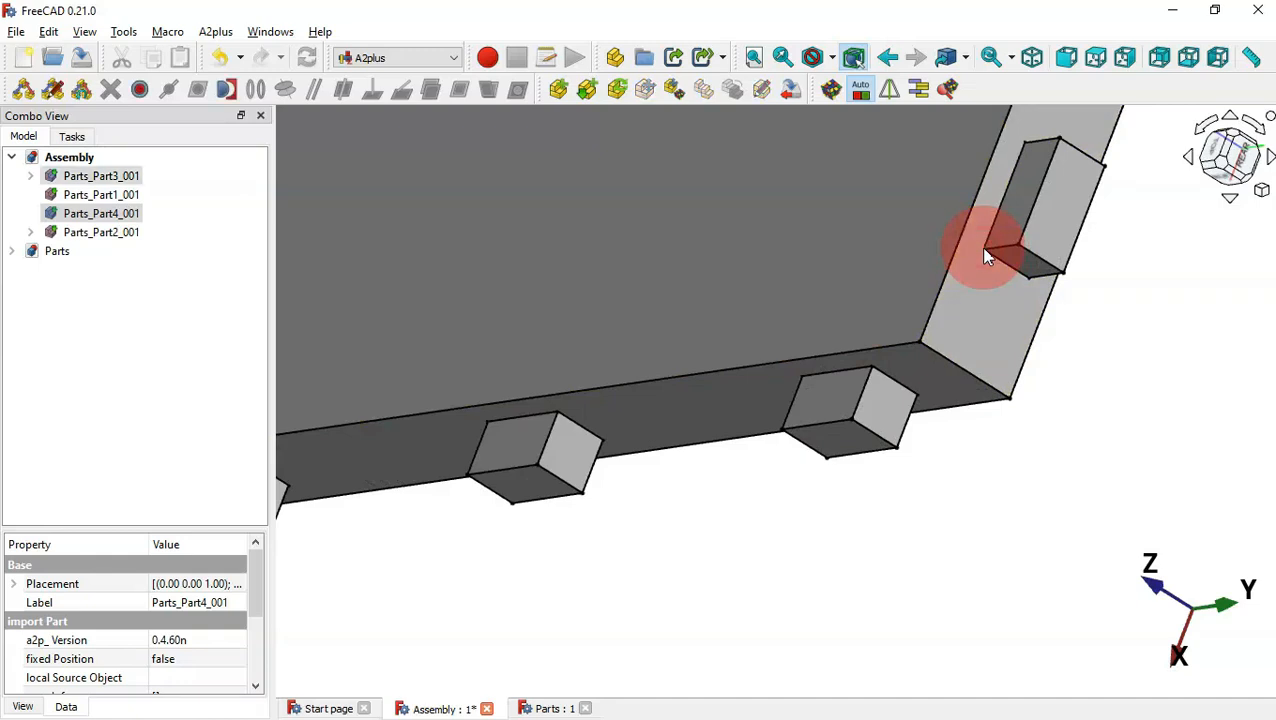
click(142, 90)
click(560, 233)
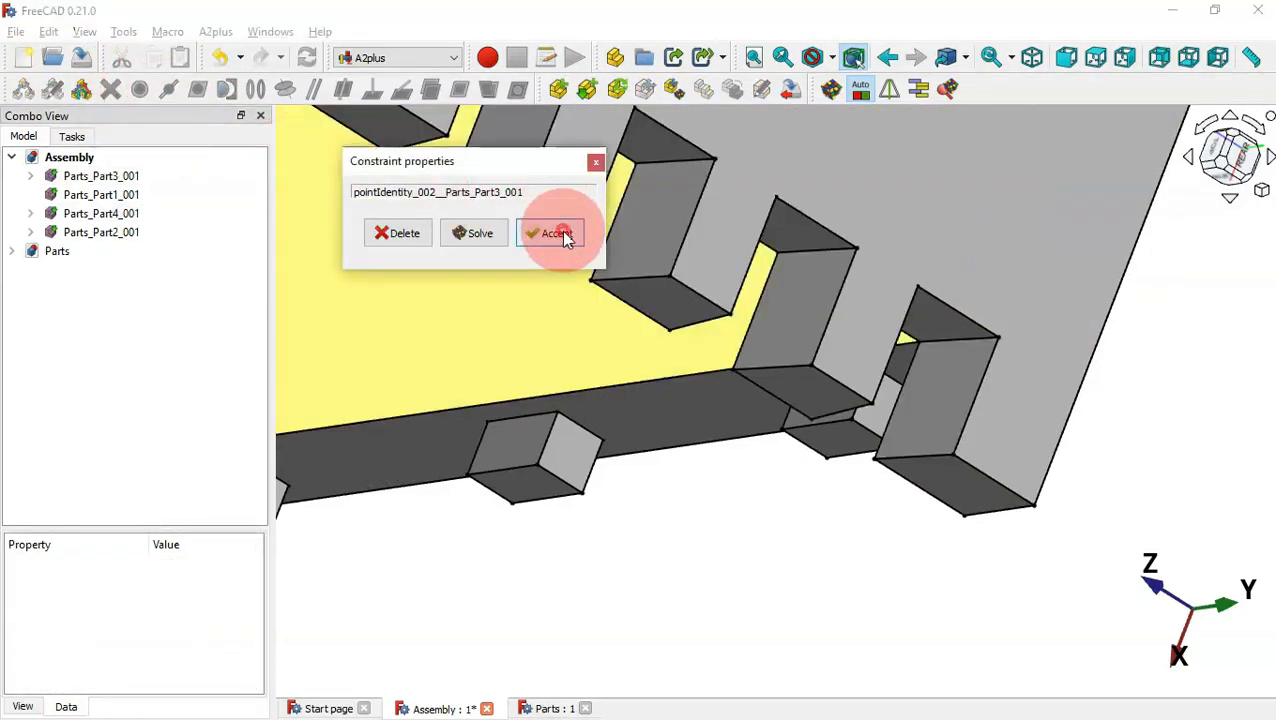
- Inspect the fit of Part4 against Part2 and Part3 from above, from outside and in isometric view
key(0)
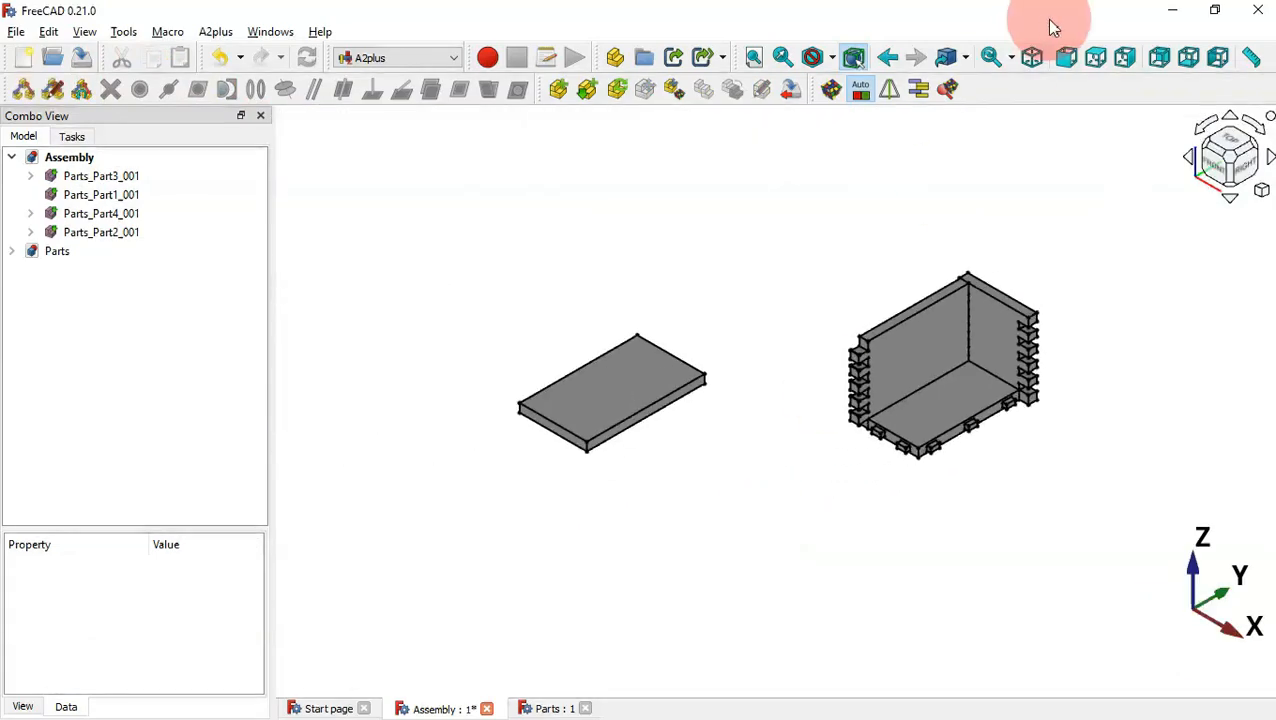
click(1096, 57)
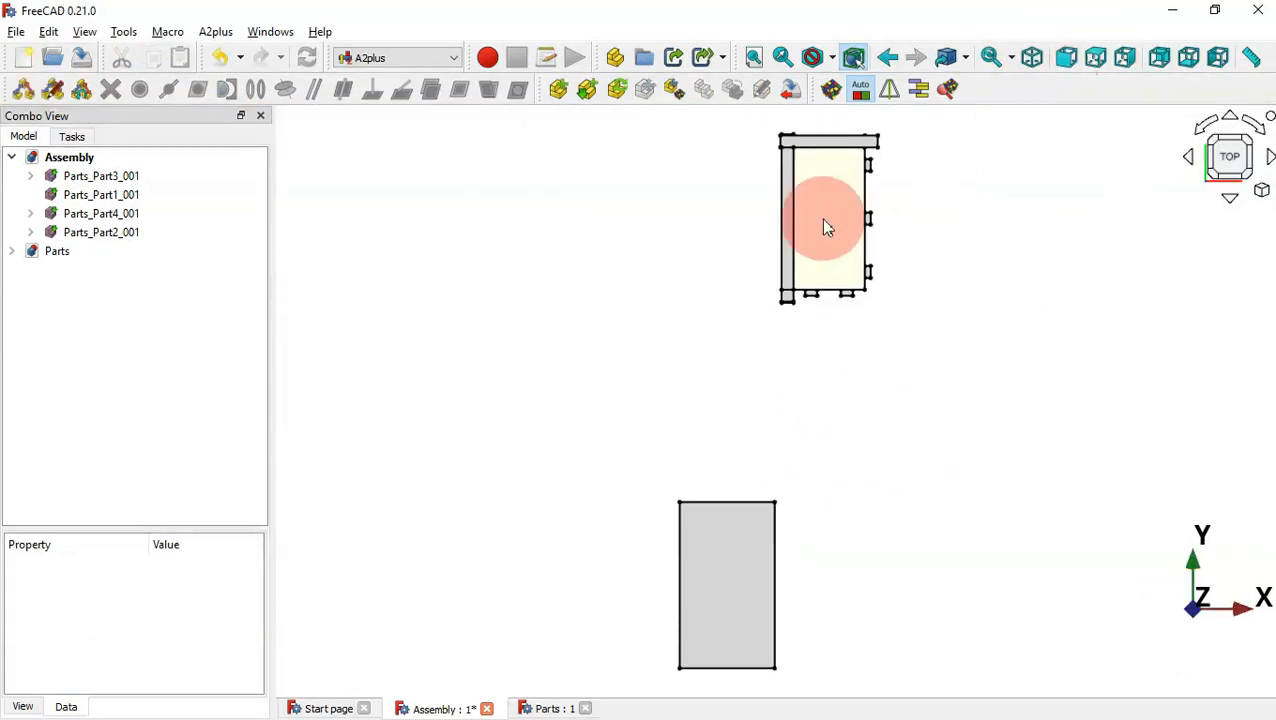
scroll(817, 128, up, 5)
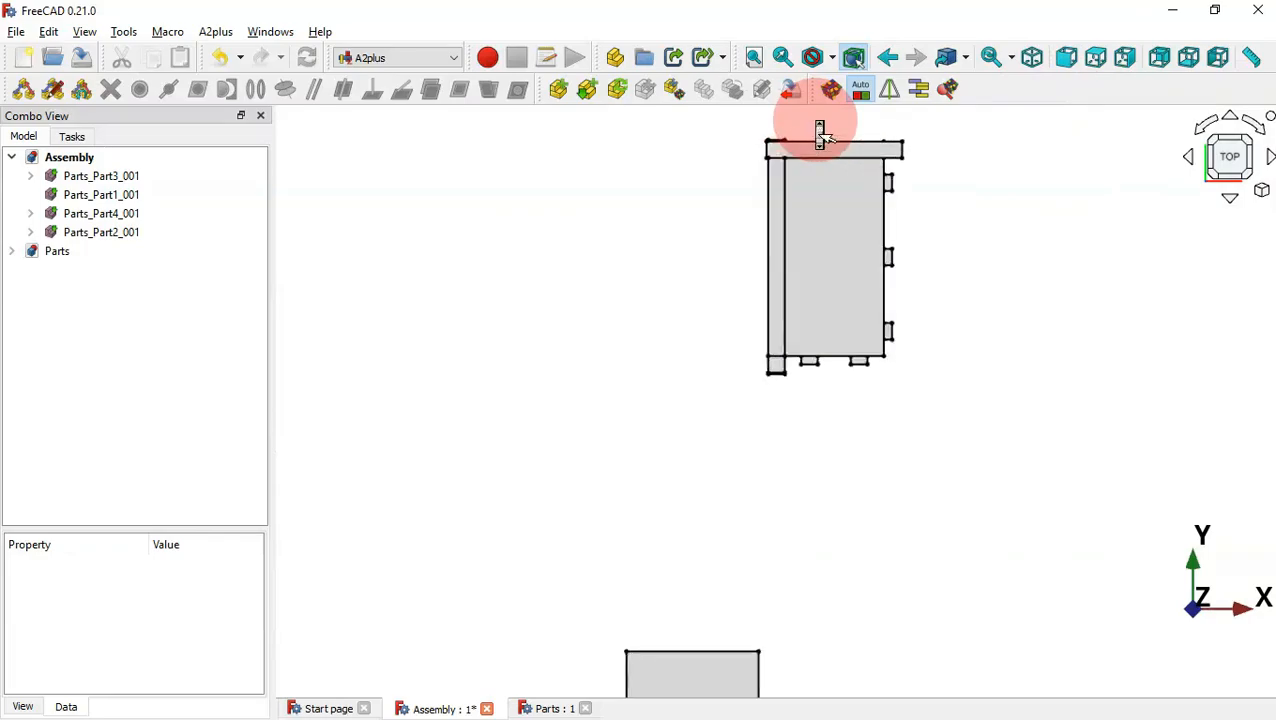
middle_drag(857, 165, 1081, 449)
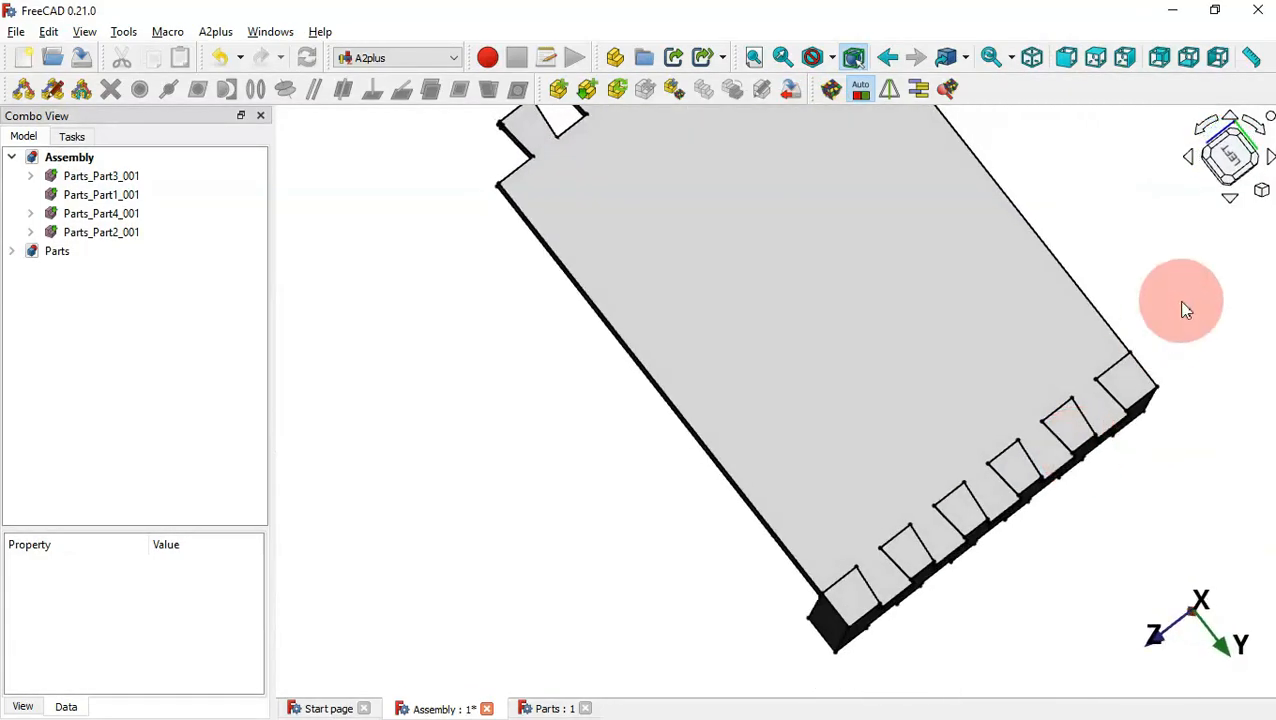
middle_drag(1182, 307, 996, 393)
key(0)
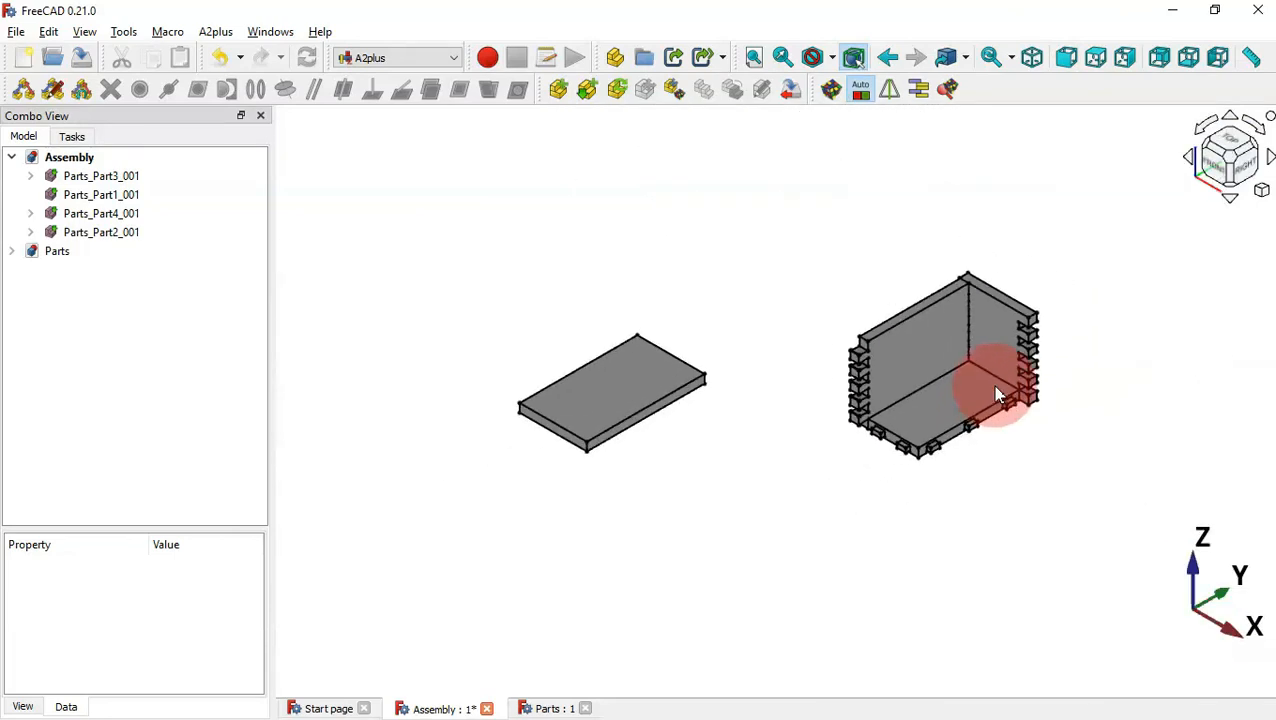
scroll(1111, 307, up, 3)
scroll(1111, 307, down, 2)
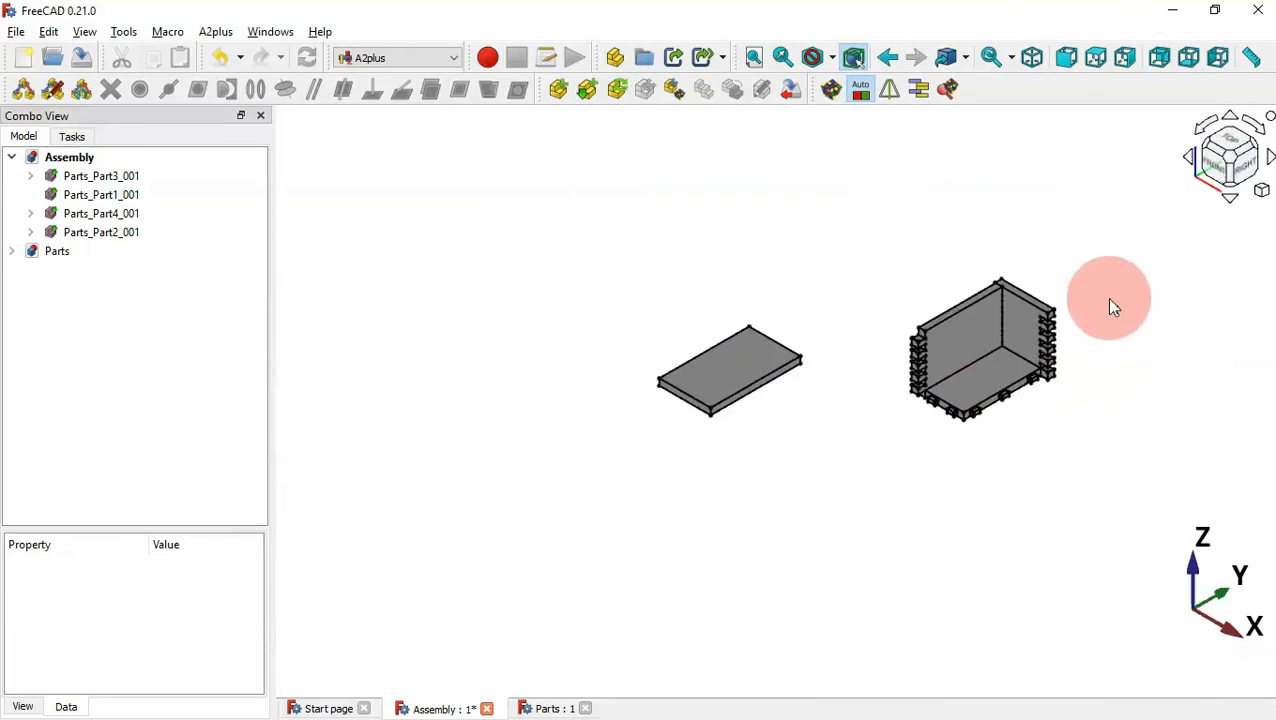
scroll(1000, 318, up, 3)
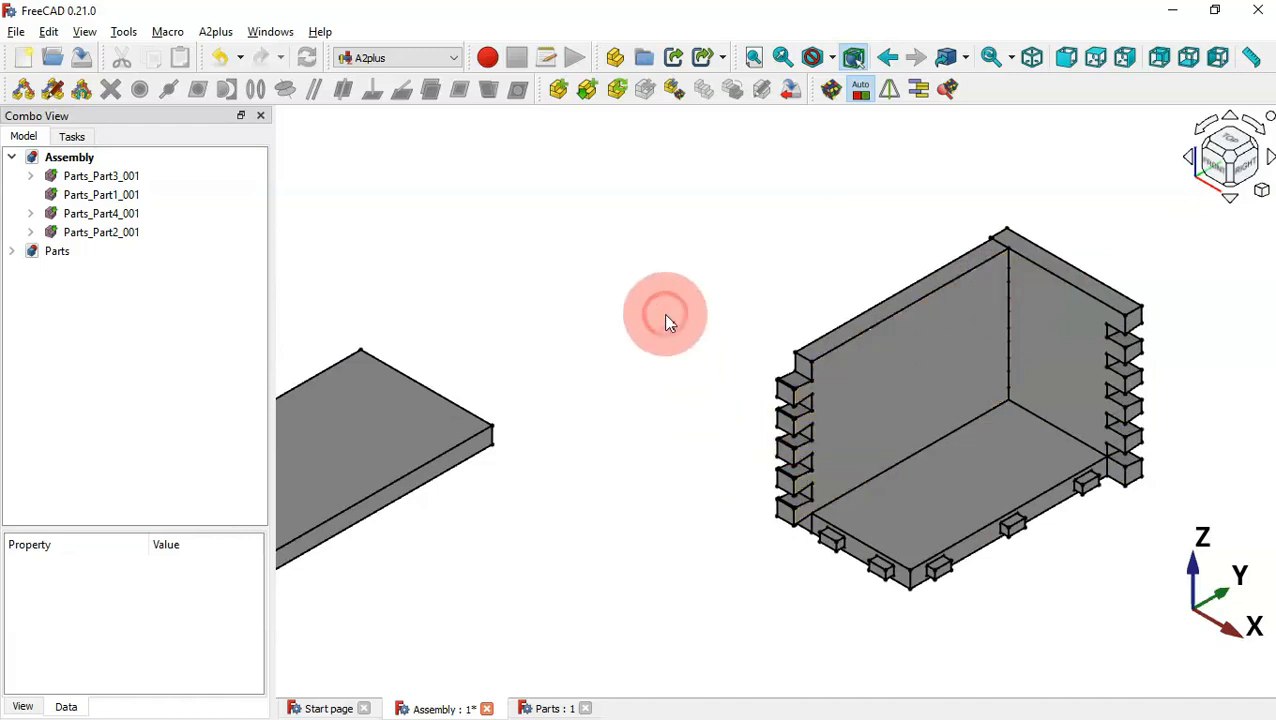
- Duplicate Part2 in the assembly and place the copy in free space behind Part1
click(880, 366)
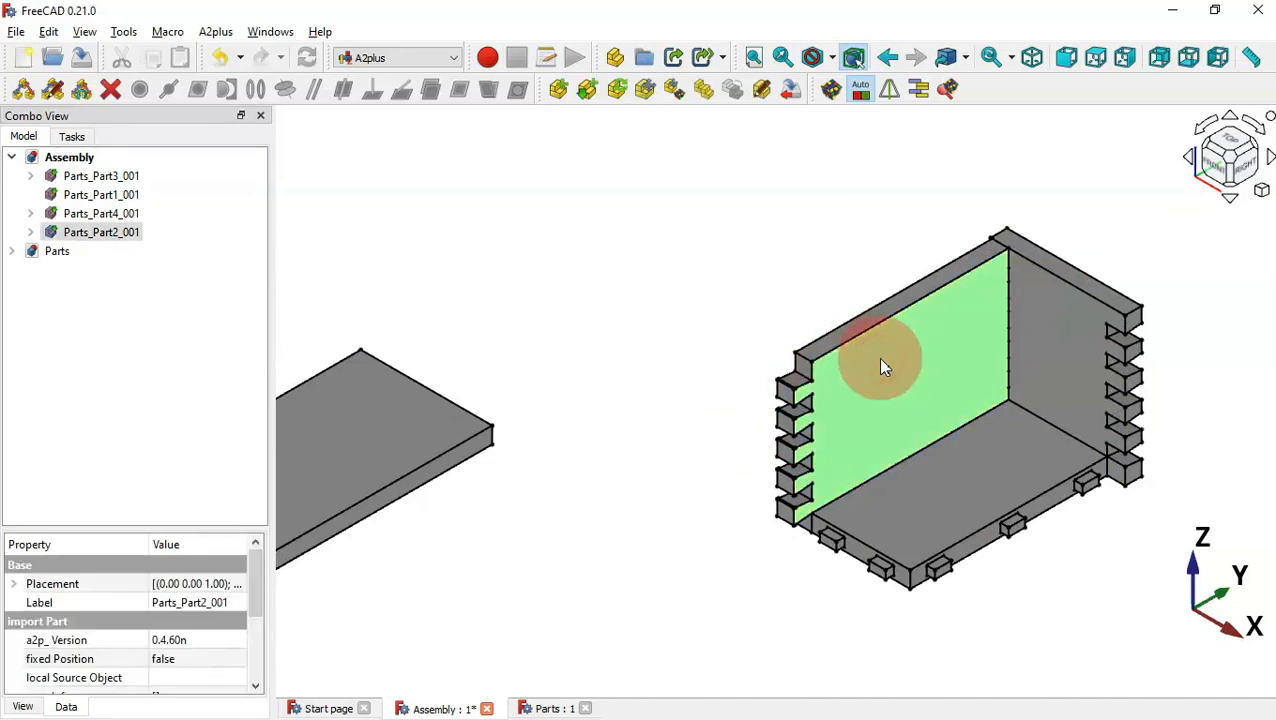
click(707, 93)
click(785, 367)
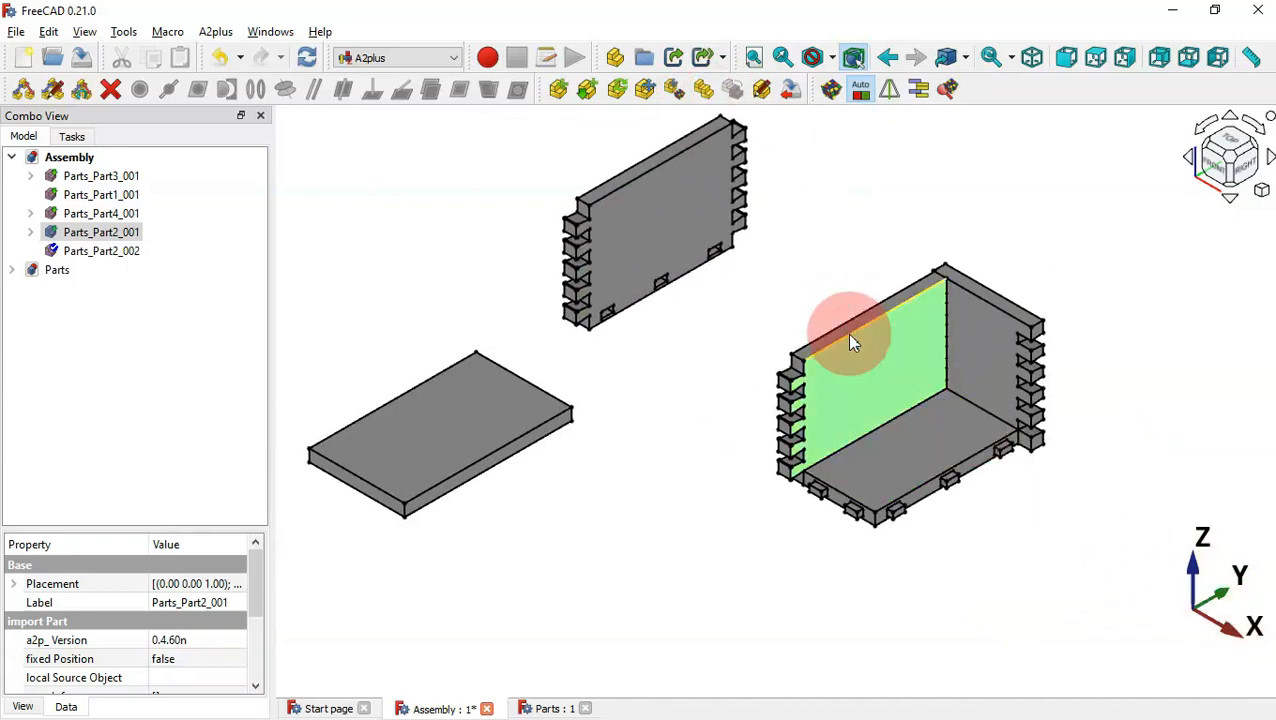
click(819, 333)
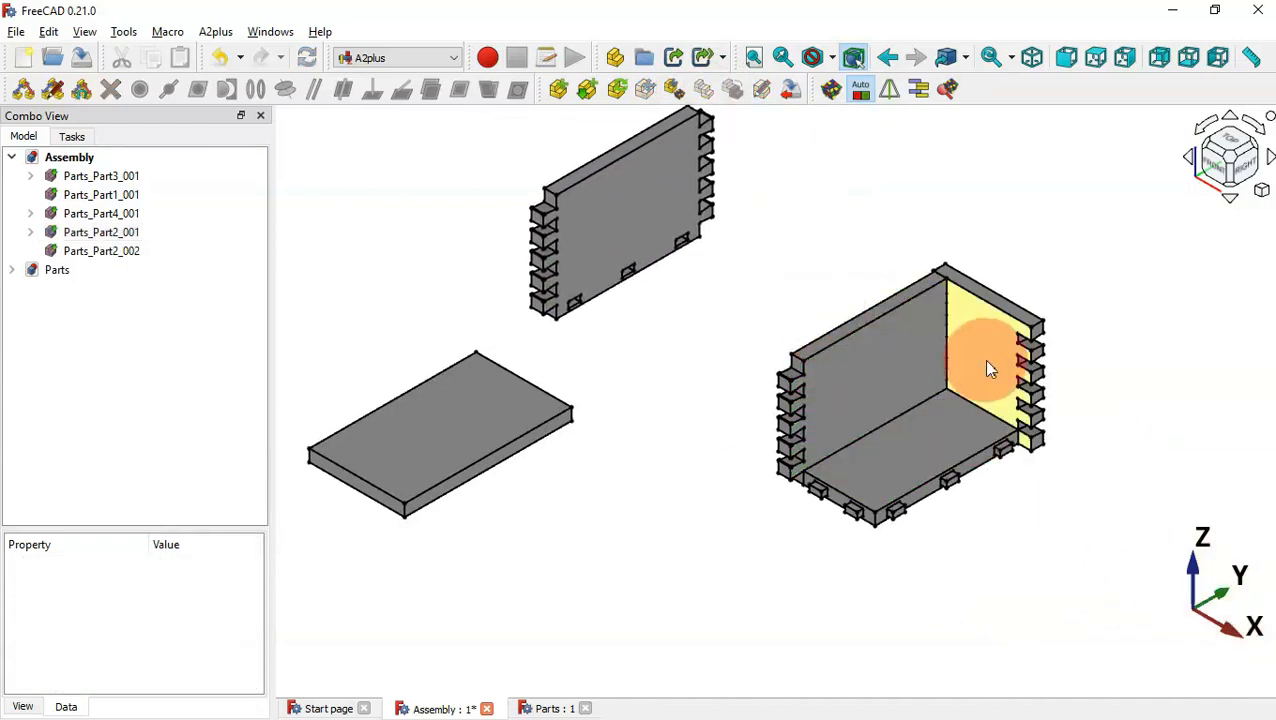
- Duplicate Part4 in the assembly and place the copy in free space between Part1 and the assembled parts
click(987, 368)
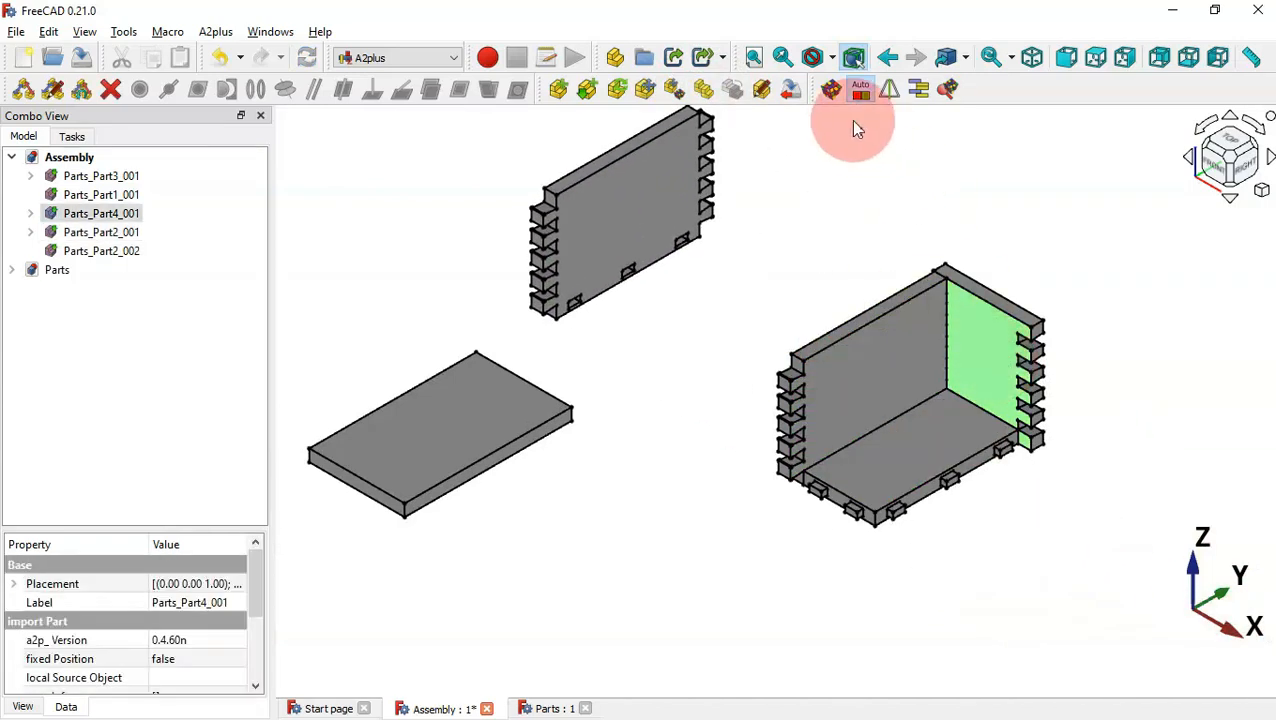
click(705, 88)
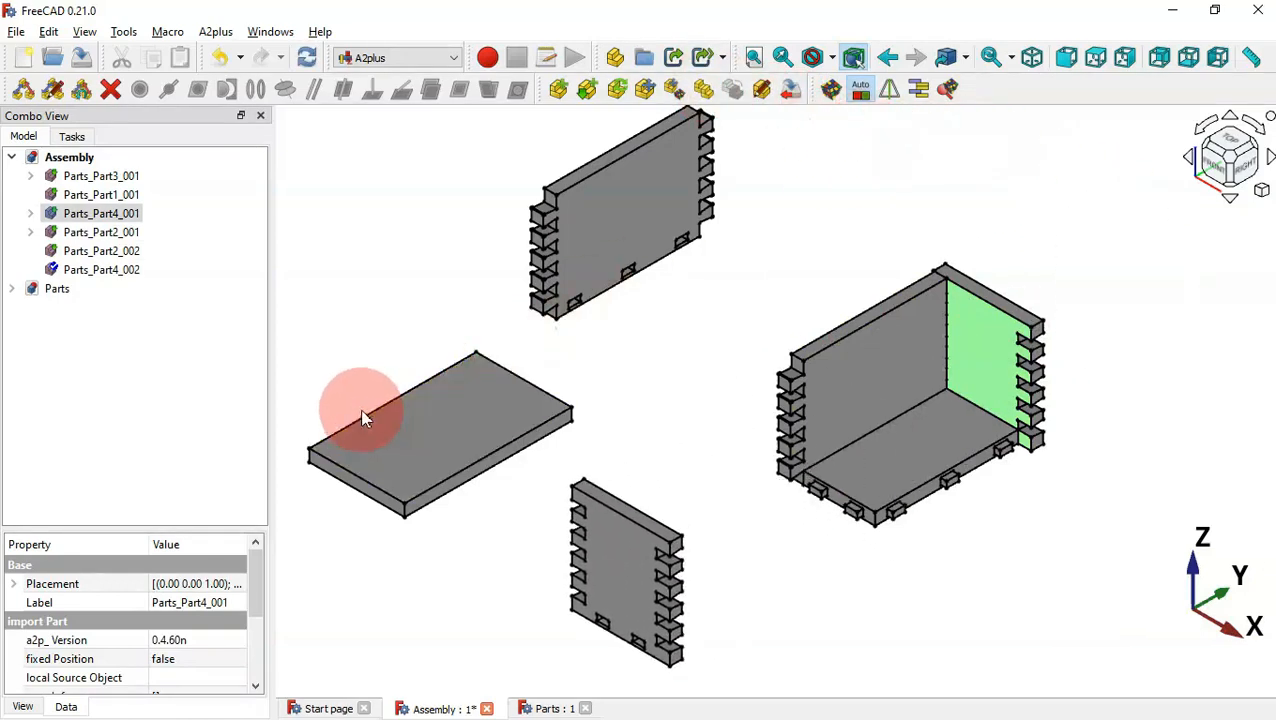
click(370, 373)
click(683, 333)
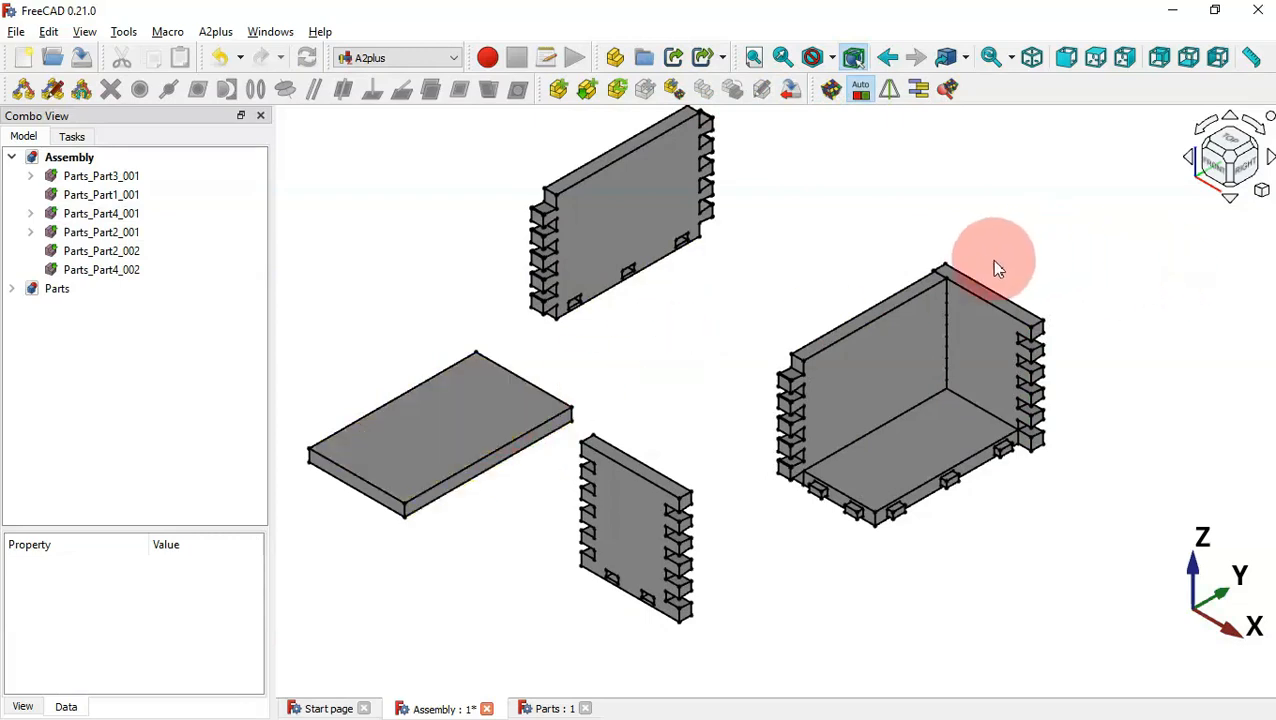
- Rotate the copy of Part2 180° about the Z axis with Transform so it faces the original Part2
click(862, 262)
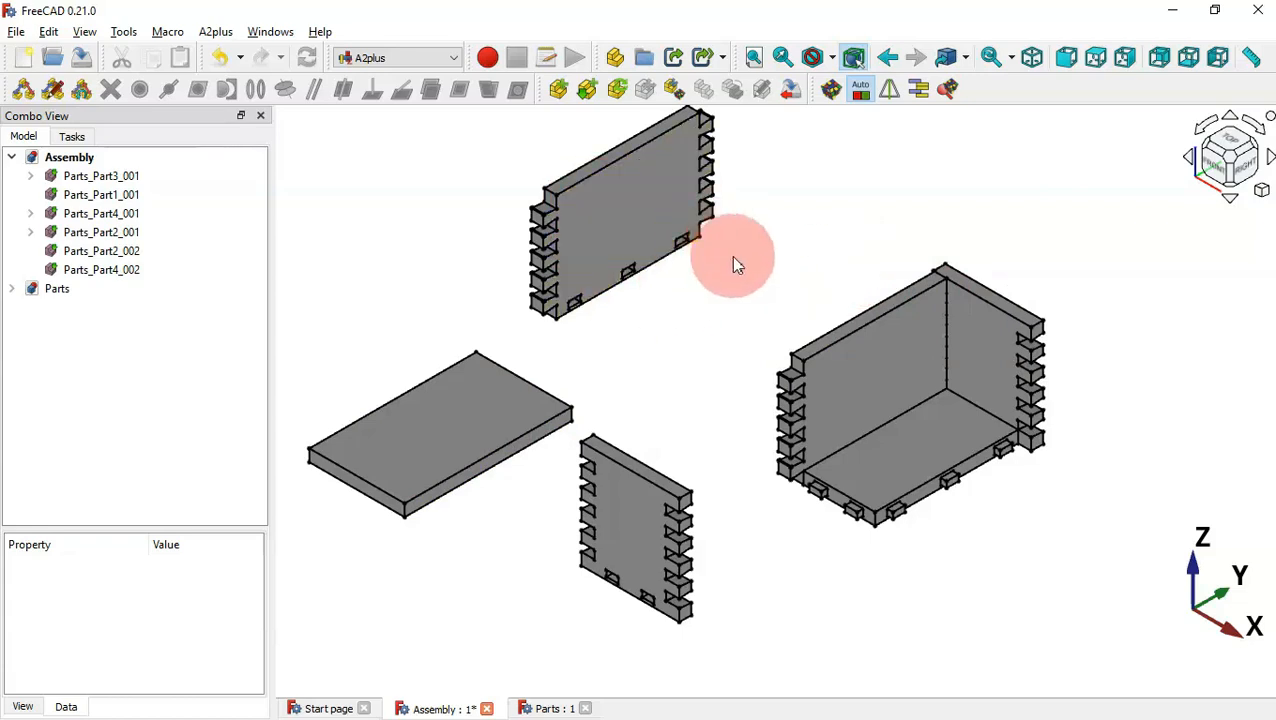
click(634, 275)
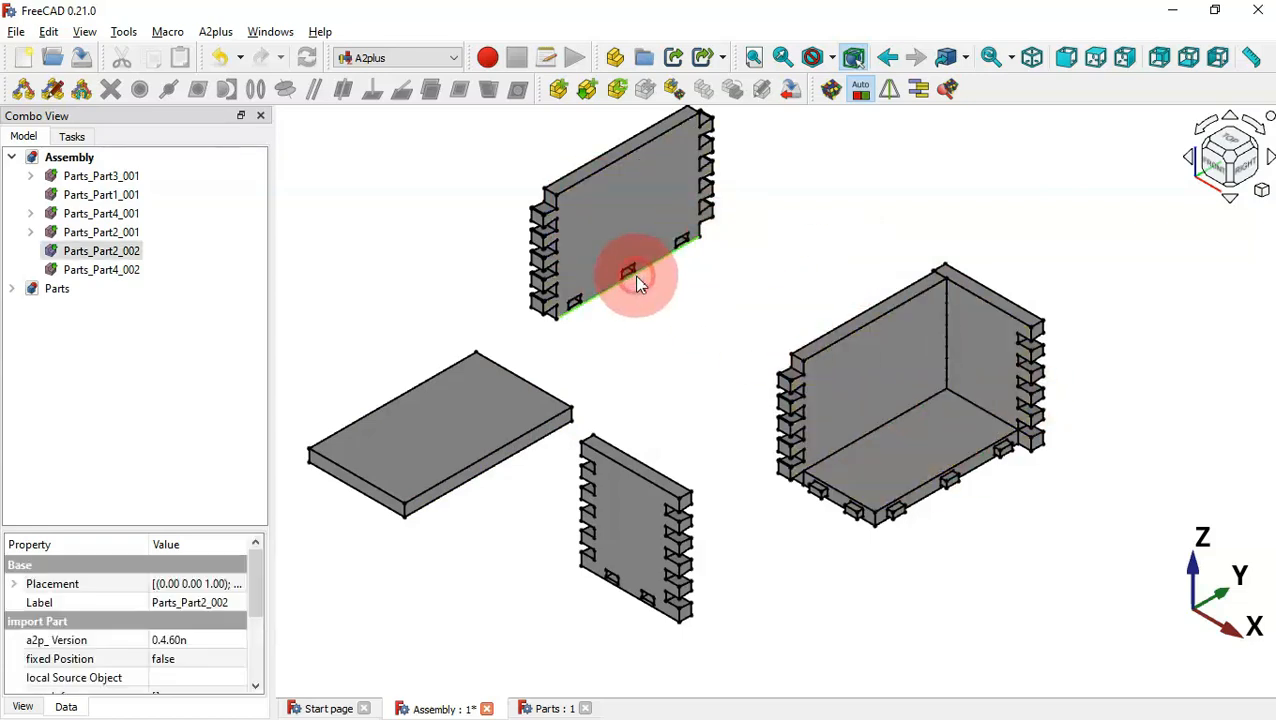
click(687, 325)
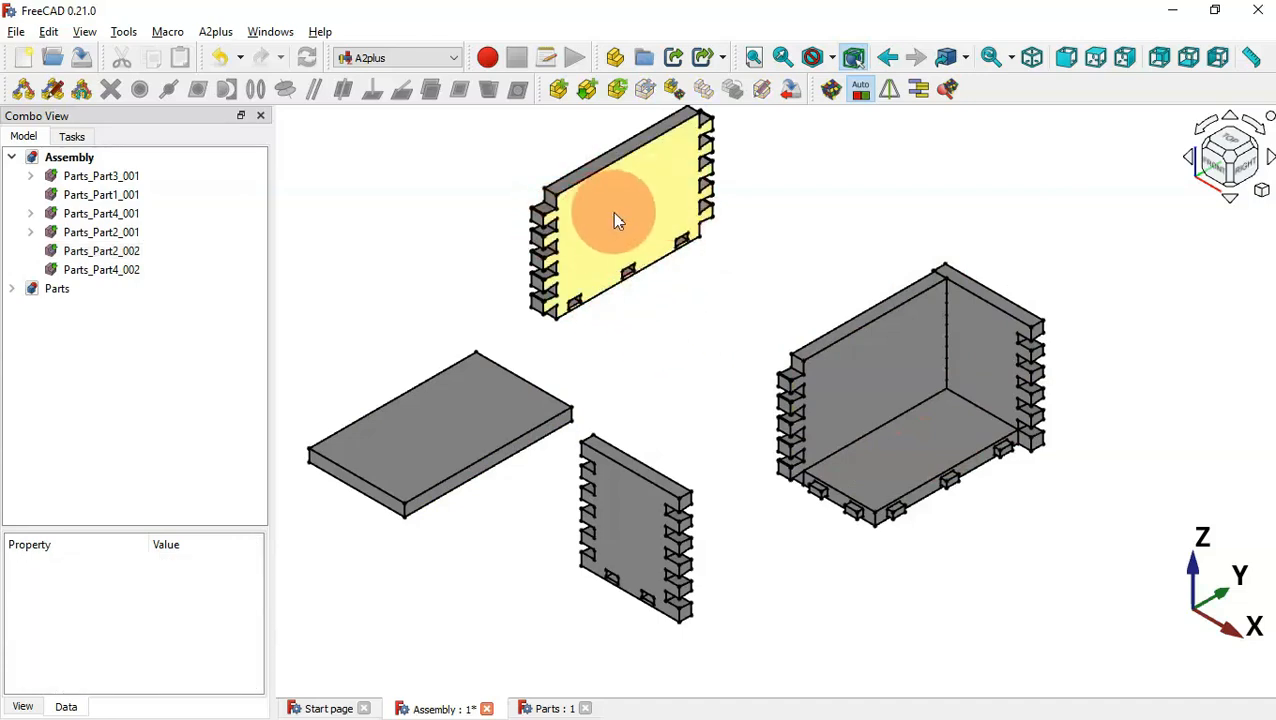
click(617, 240)
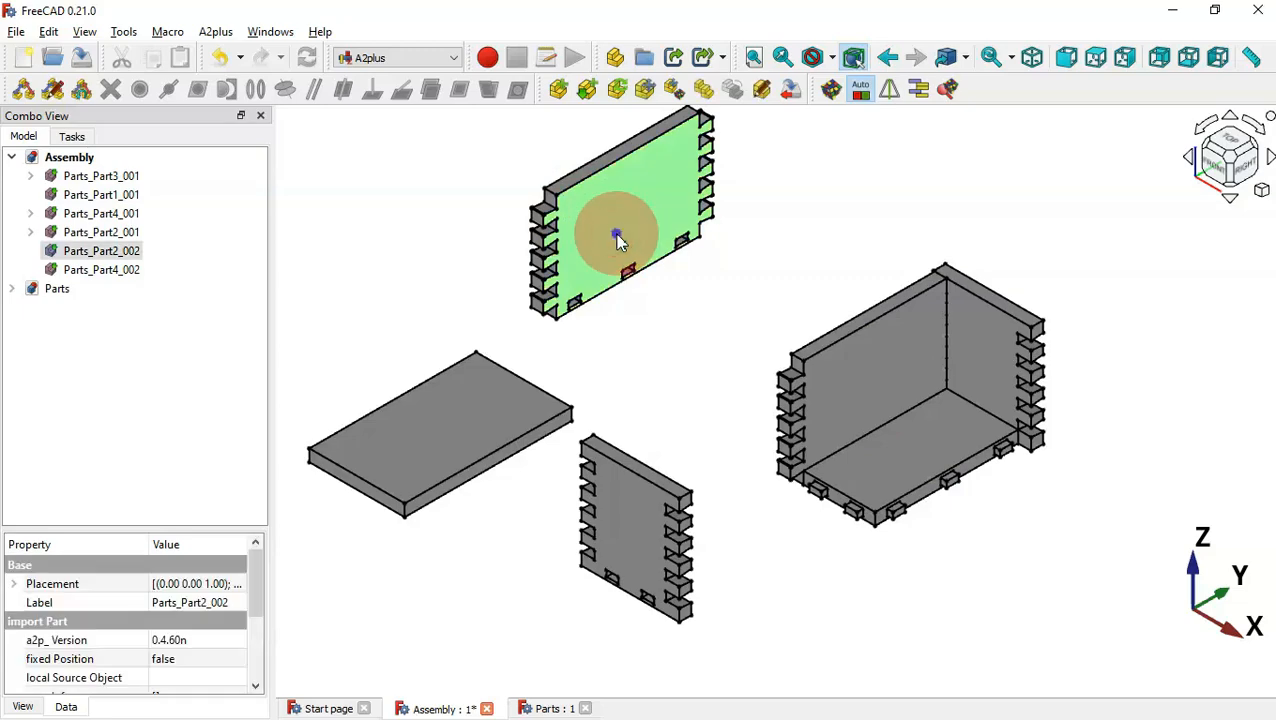
right_click(617, 240)
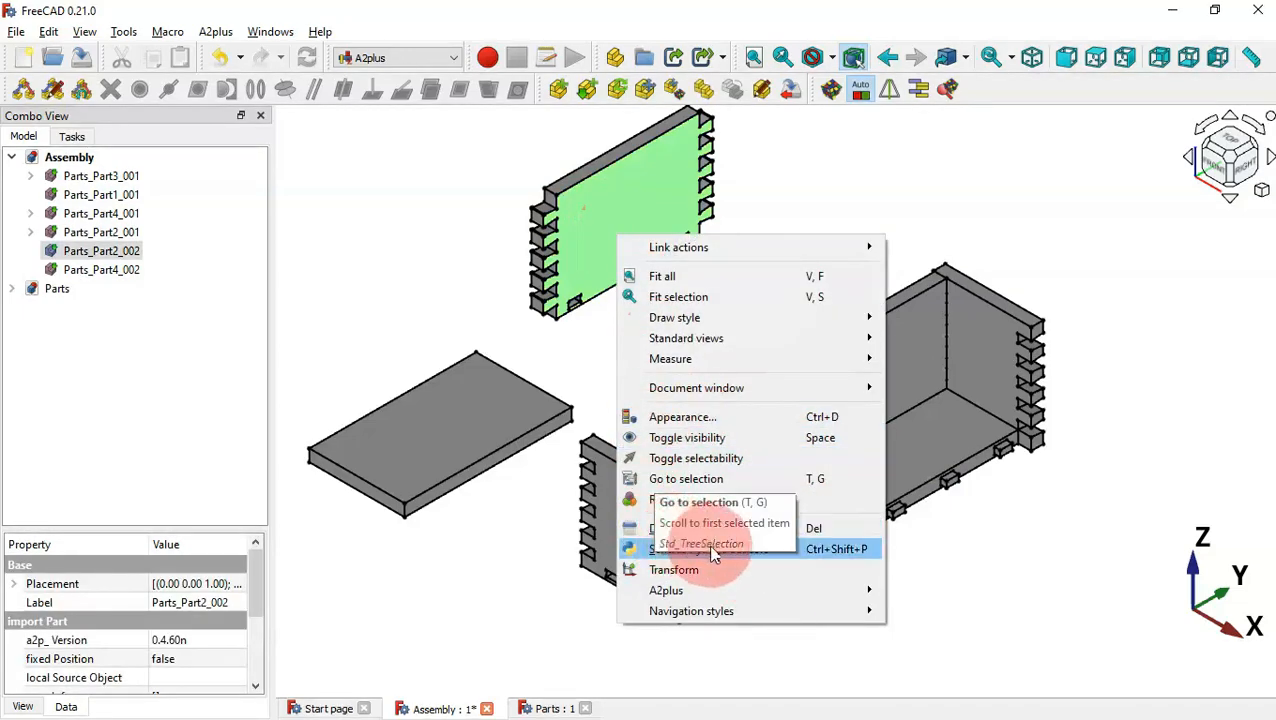
click(739, 567)
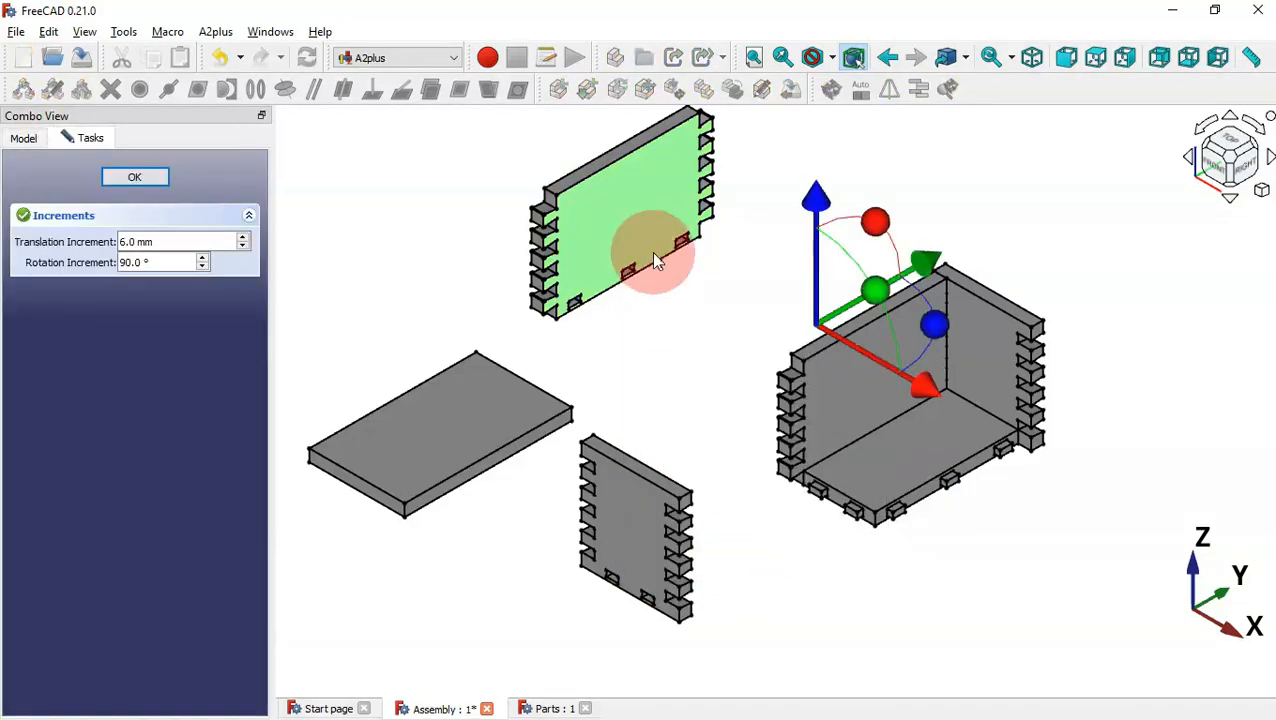
drag(935, 322, 443, 206)
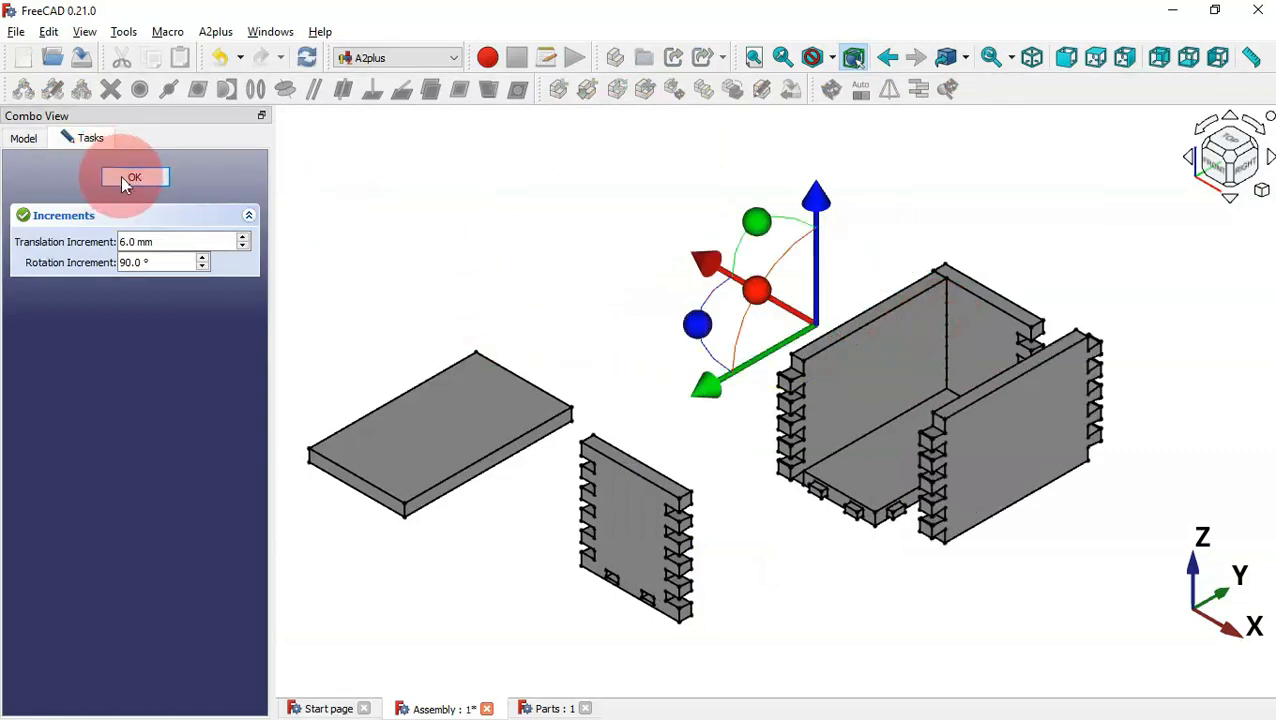
click(124, 179)
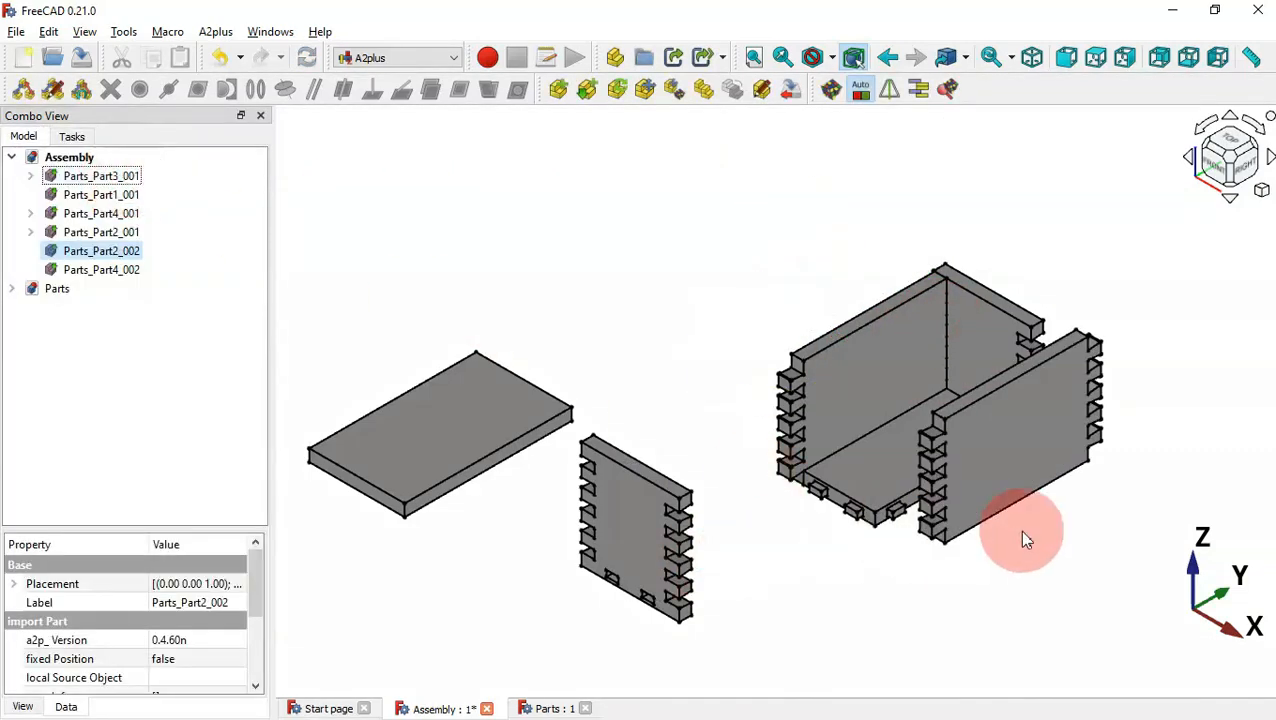
drag(1019, 529, 1028, 460)
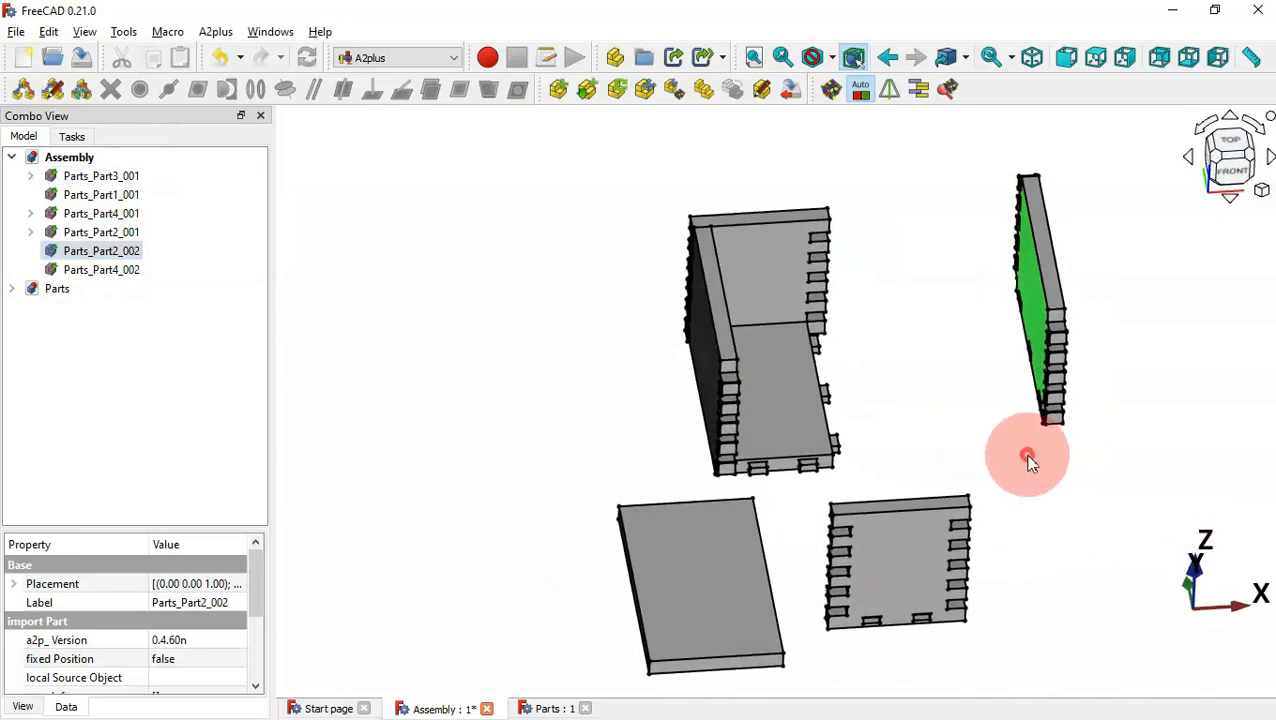
click(1028, 456)
- Constrain the copy of Part2 to Part3 with a point identity between its end slot's corner and the matching corner of Part3's long-side tab
key(0)
key(v)
key(f)
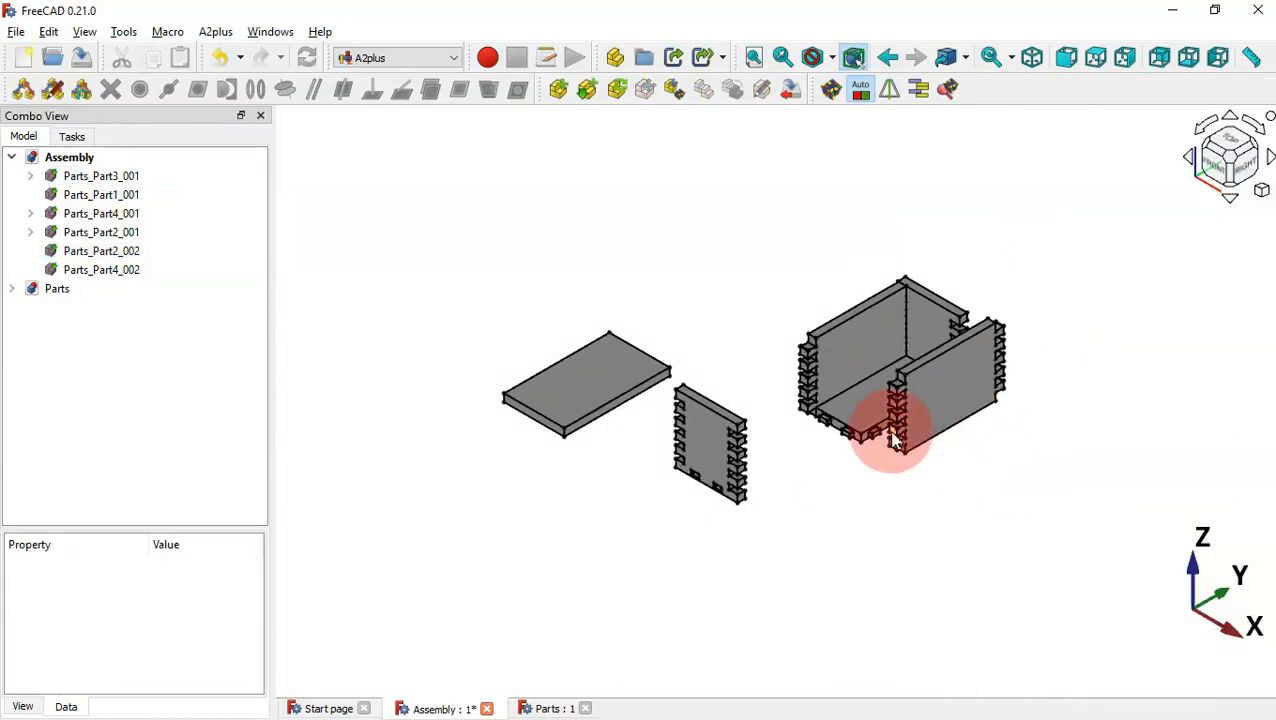
scroll(897, 440, up, 10)
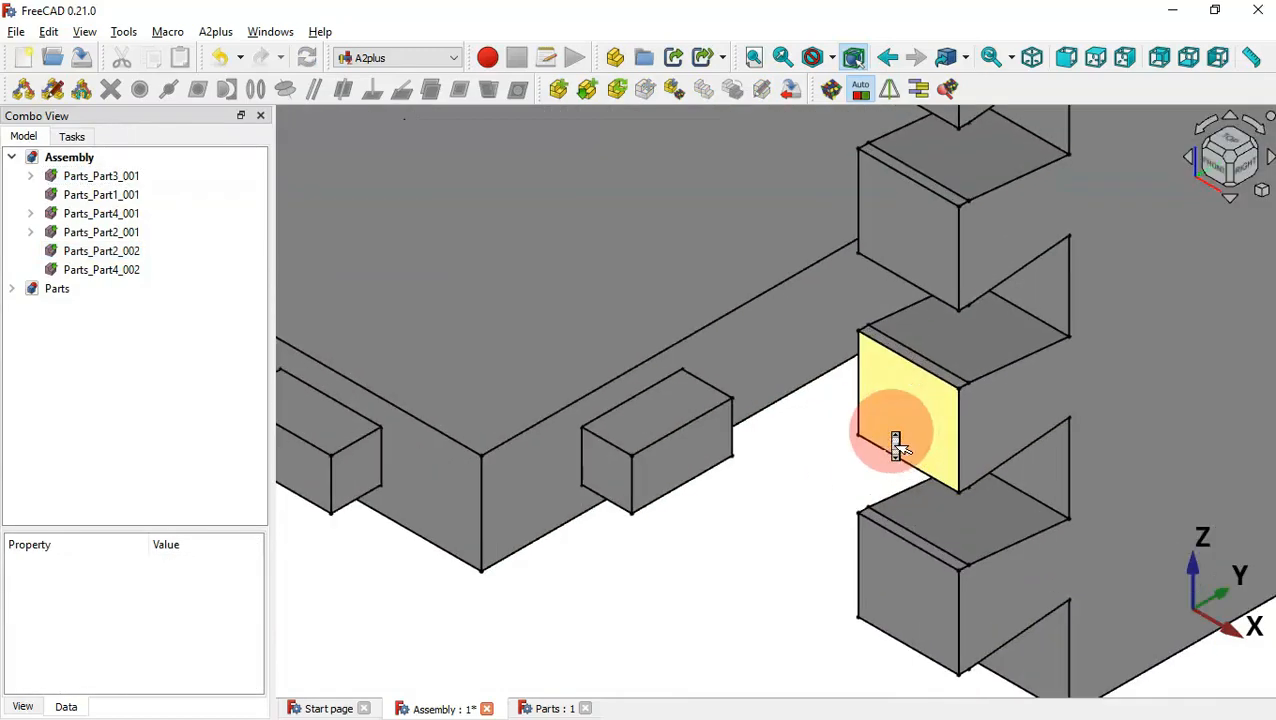
click(586, 434)
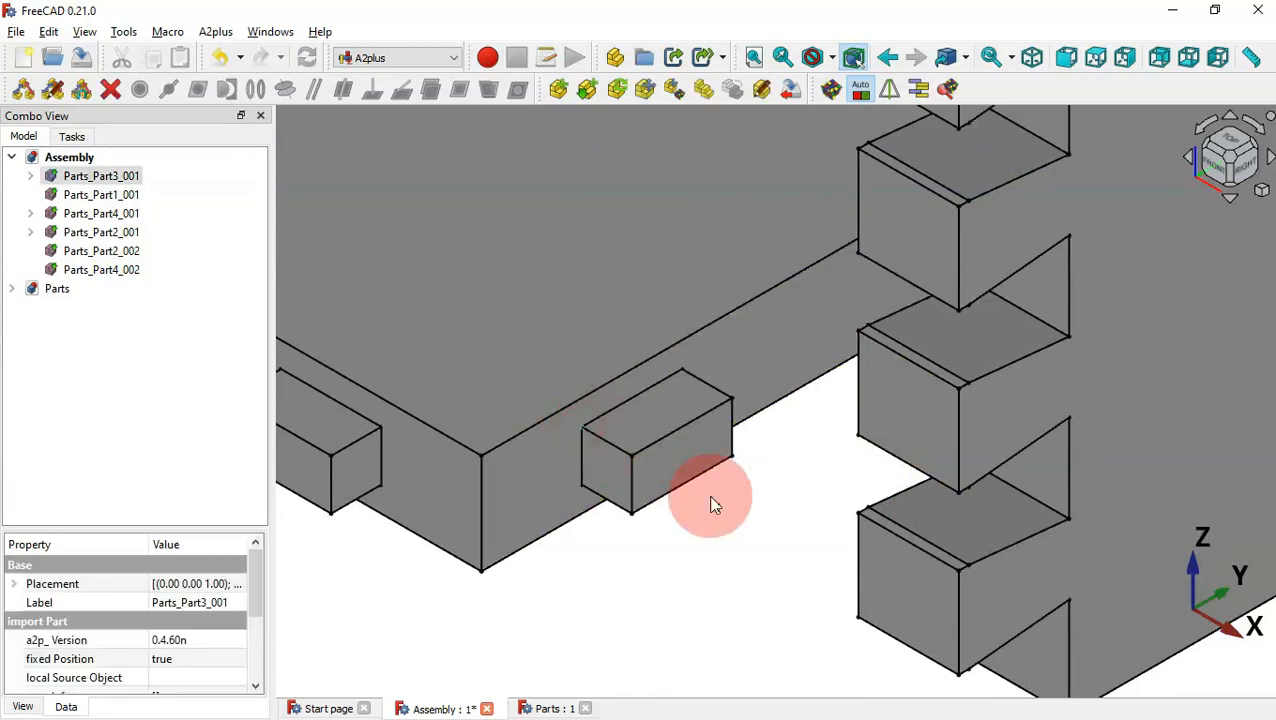
scroll(712, 503, down, 10)
drag(621, 524, 983, 441)
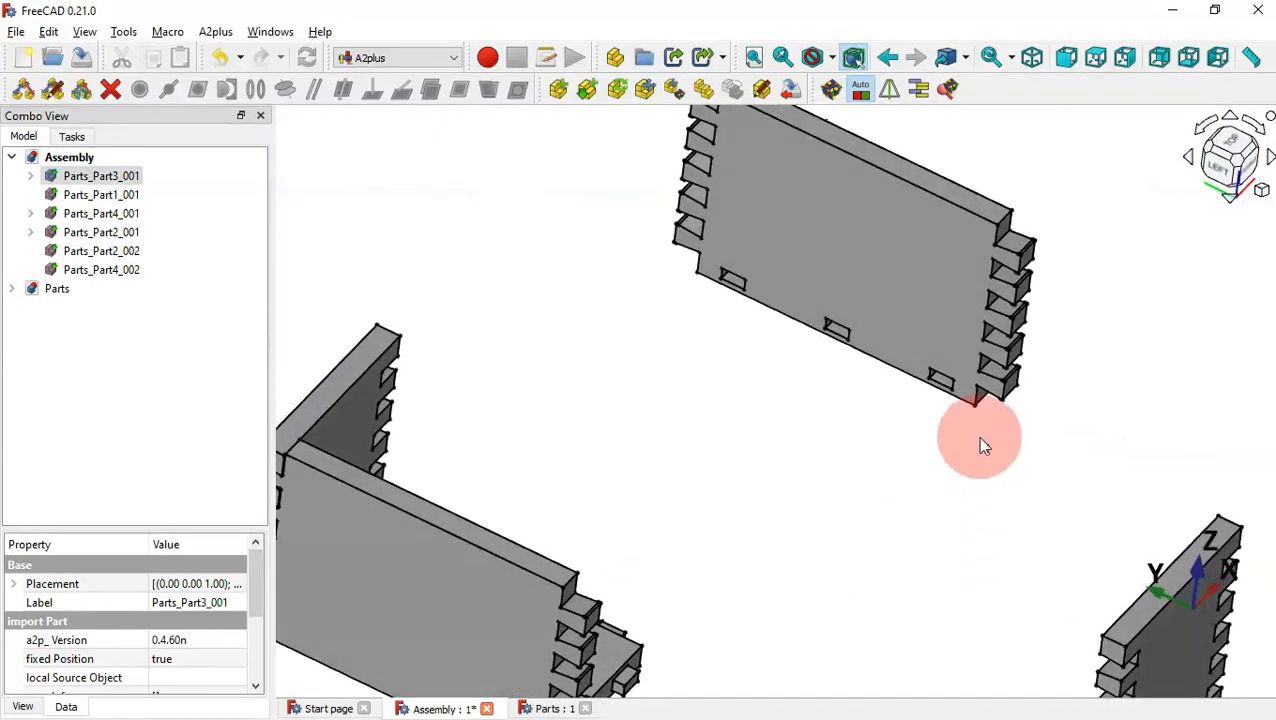
ctrl+click(950, 382)
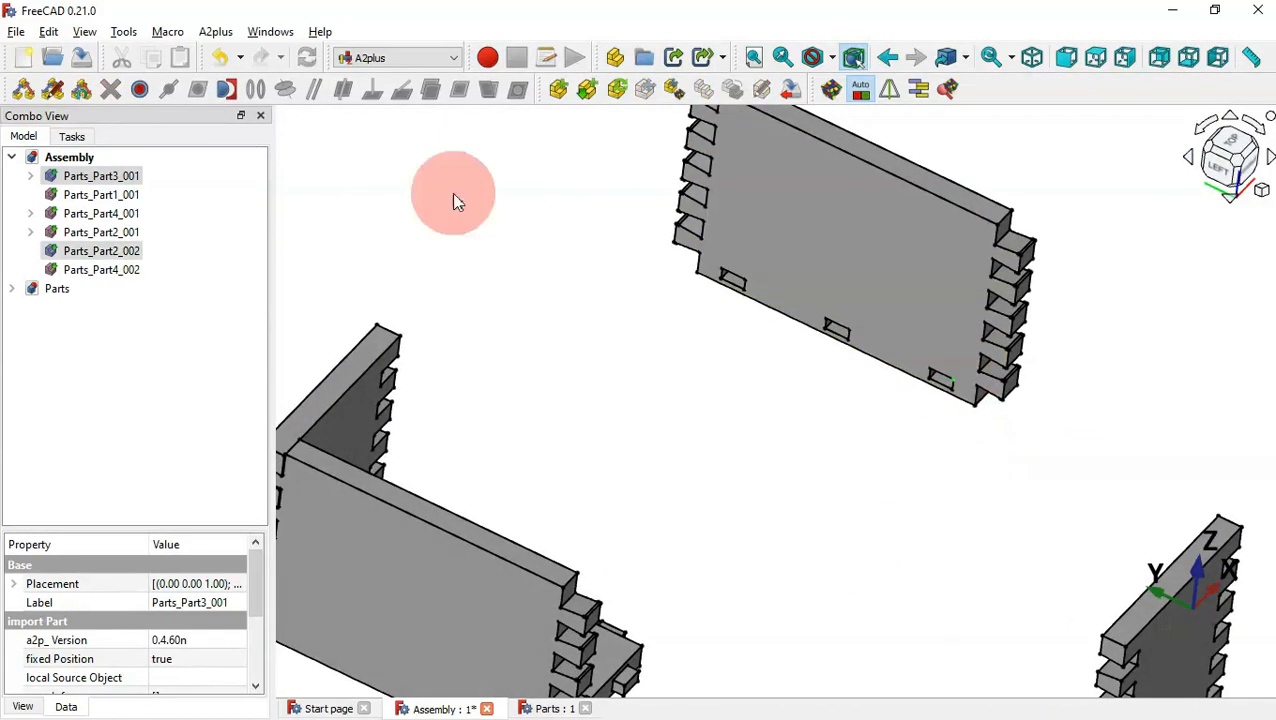
click(147, 88)
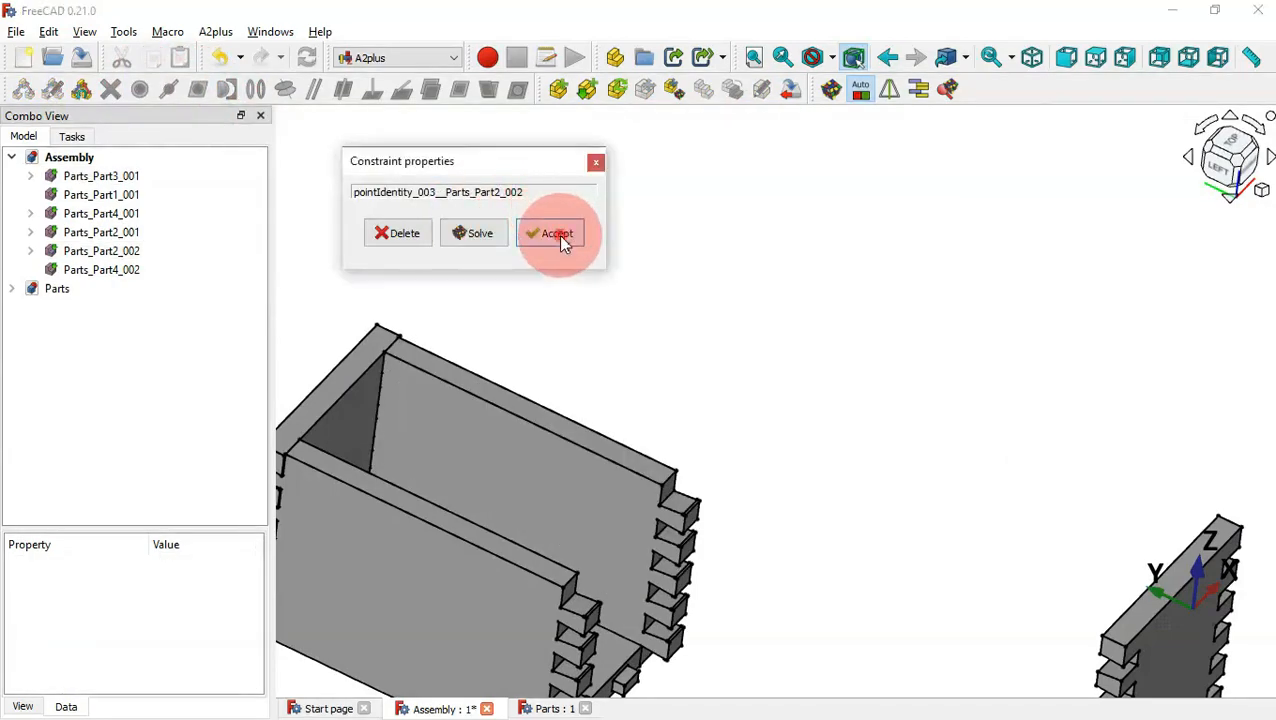
click(556, 232)
- Rotate the copy of Part4 180° about the Z axis with Transform so its inner face points toward the open end of the box
drag(806, 368, 506, 436)
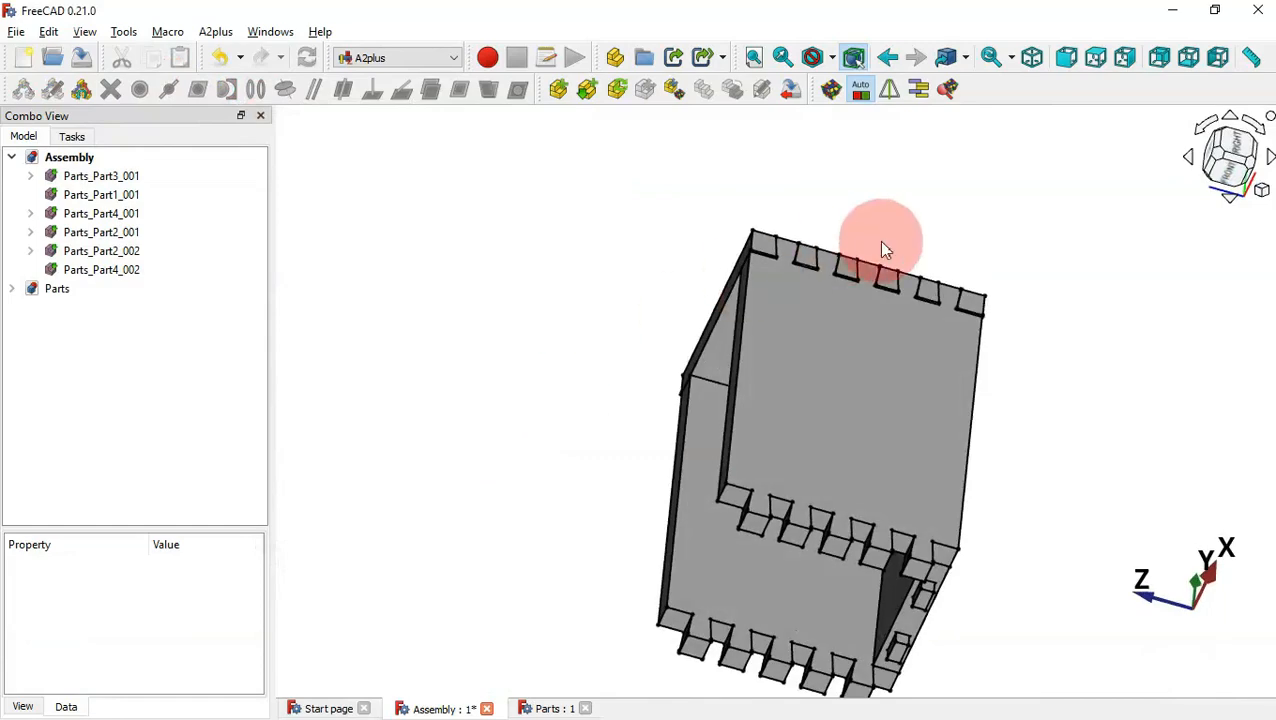
drag(878, 240, 513, 478)
key(0)
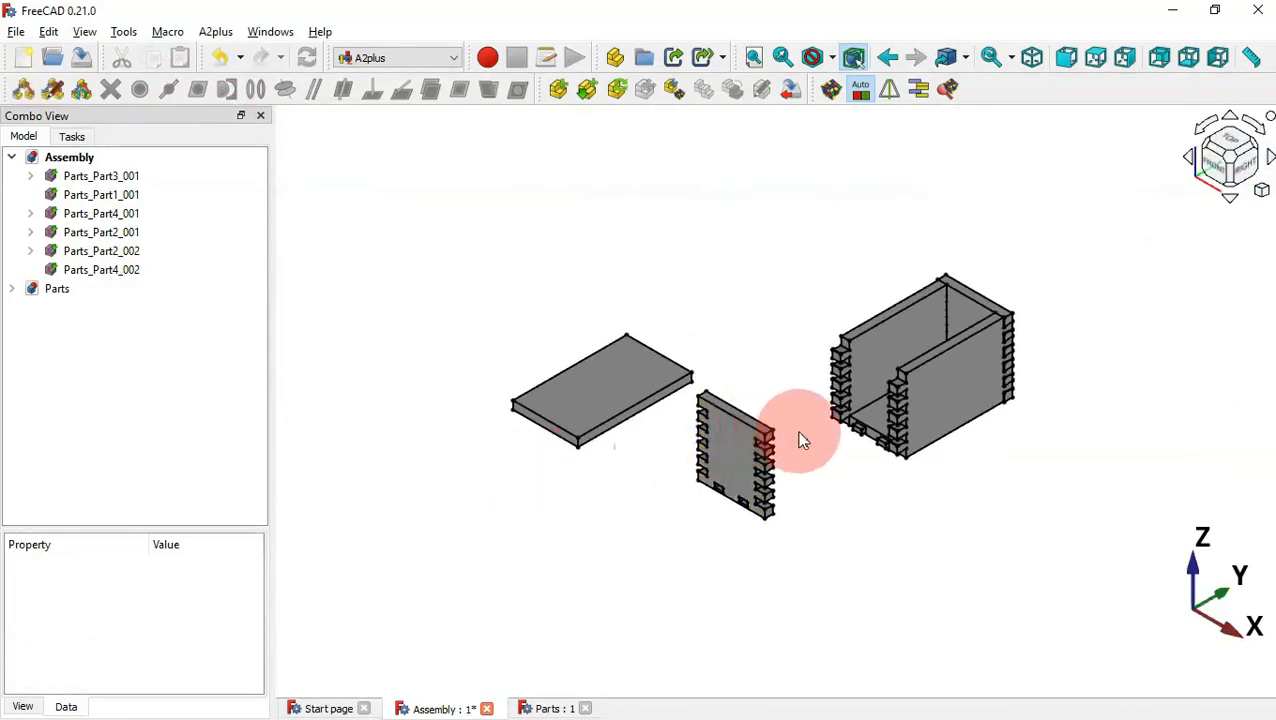
scroll(805, 445, up, 3)
click(674, 472)
right_click(674, 472)
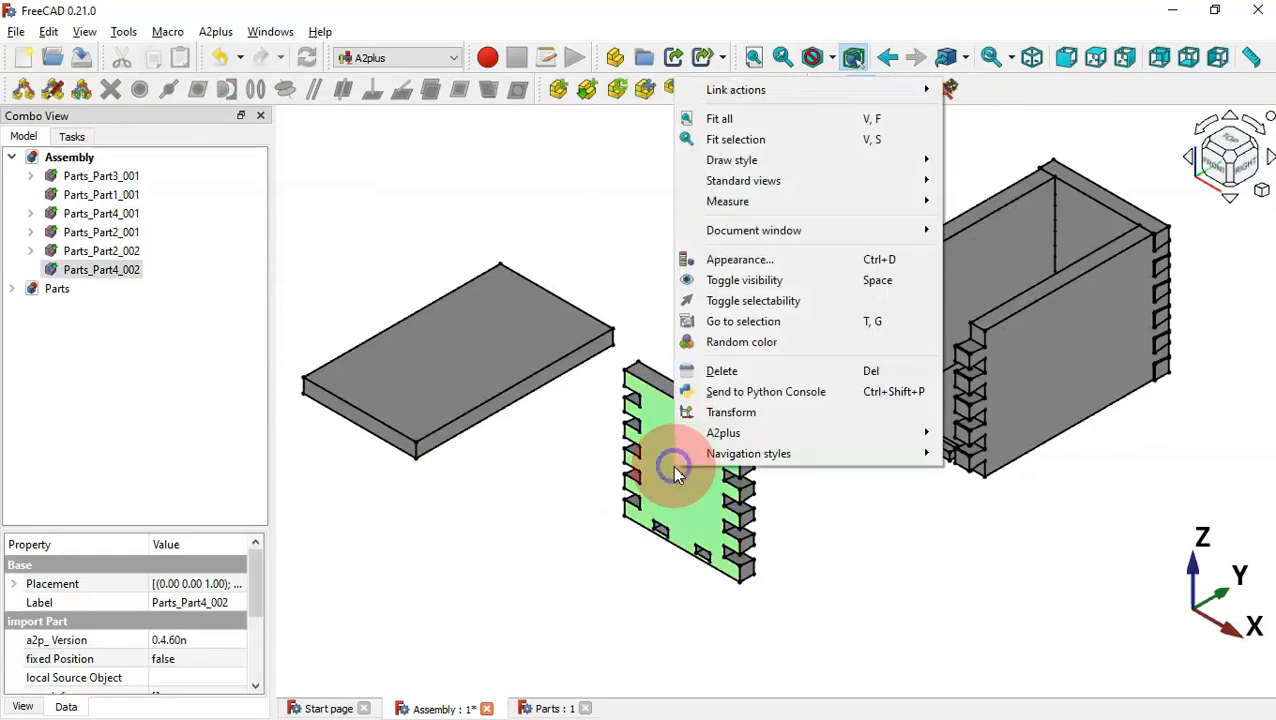
click(784, 412)
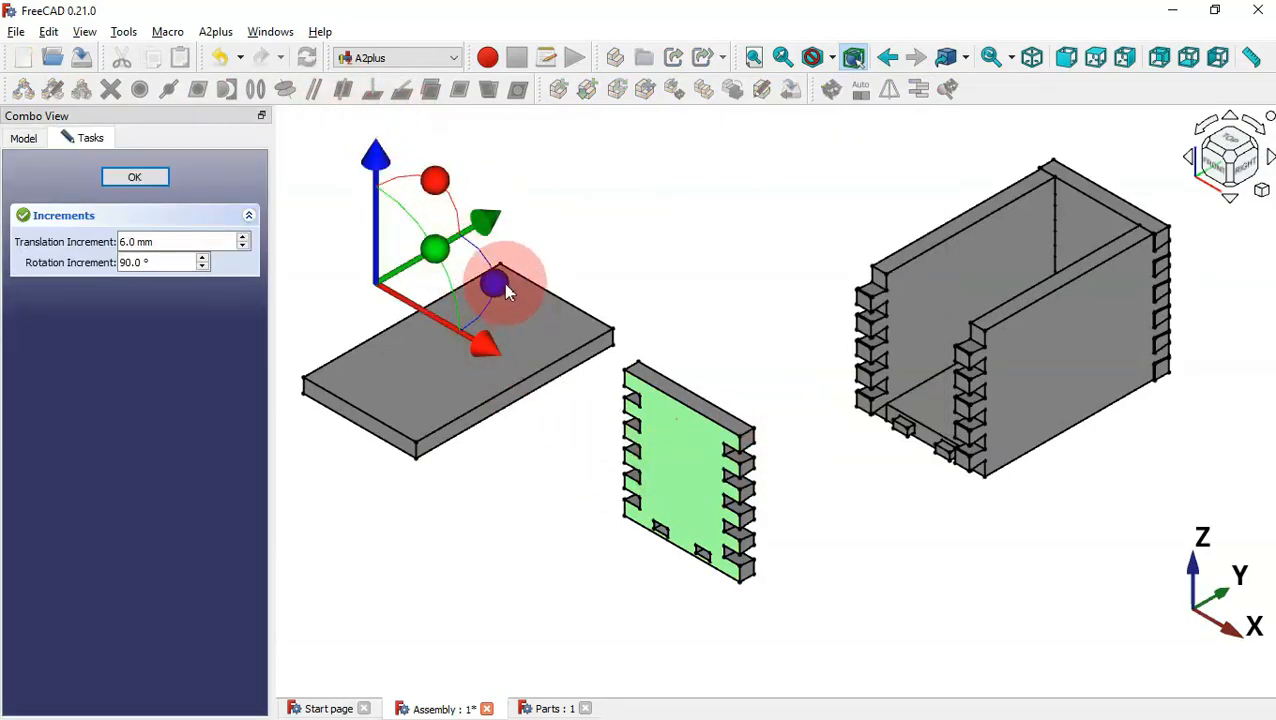
drag(500, 280, 515, 255)
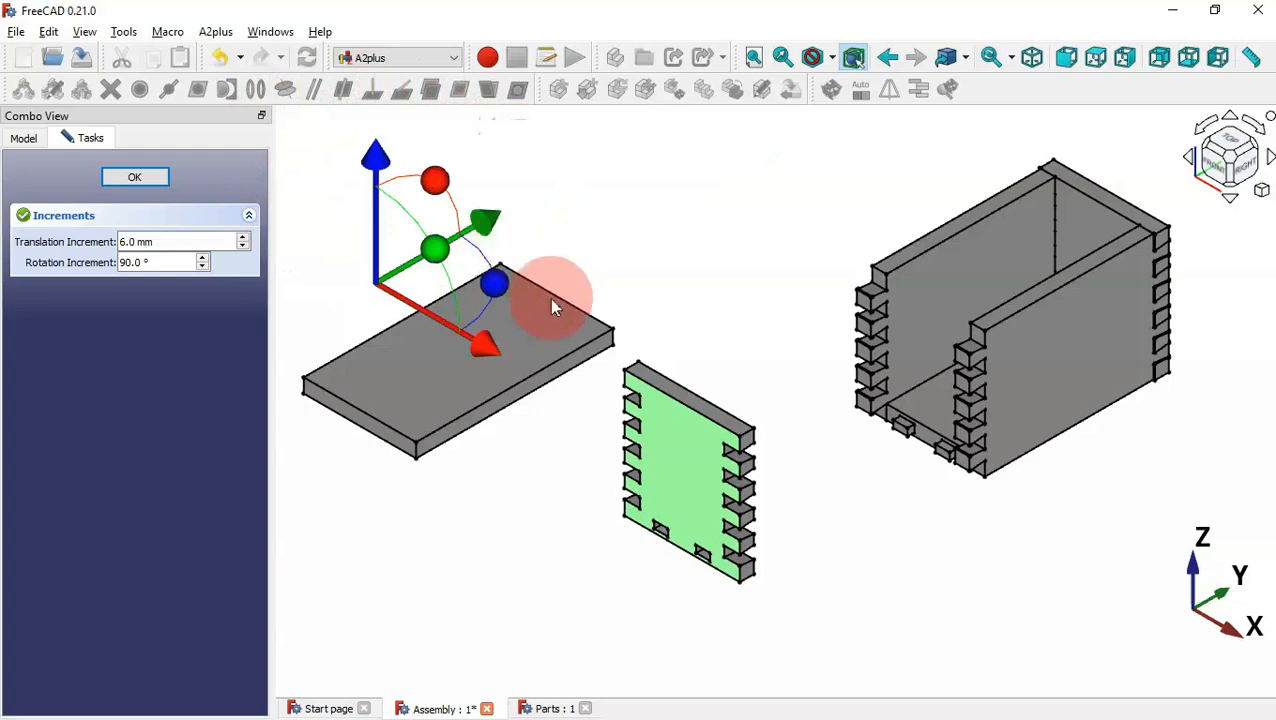
scroll(684, 384, down, 2)
drag(591, 320, 540, 324)
scroll(775, 392, down, 2)
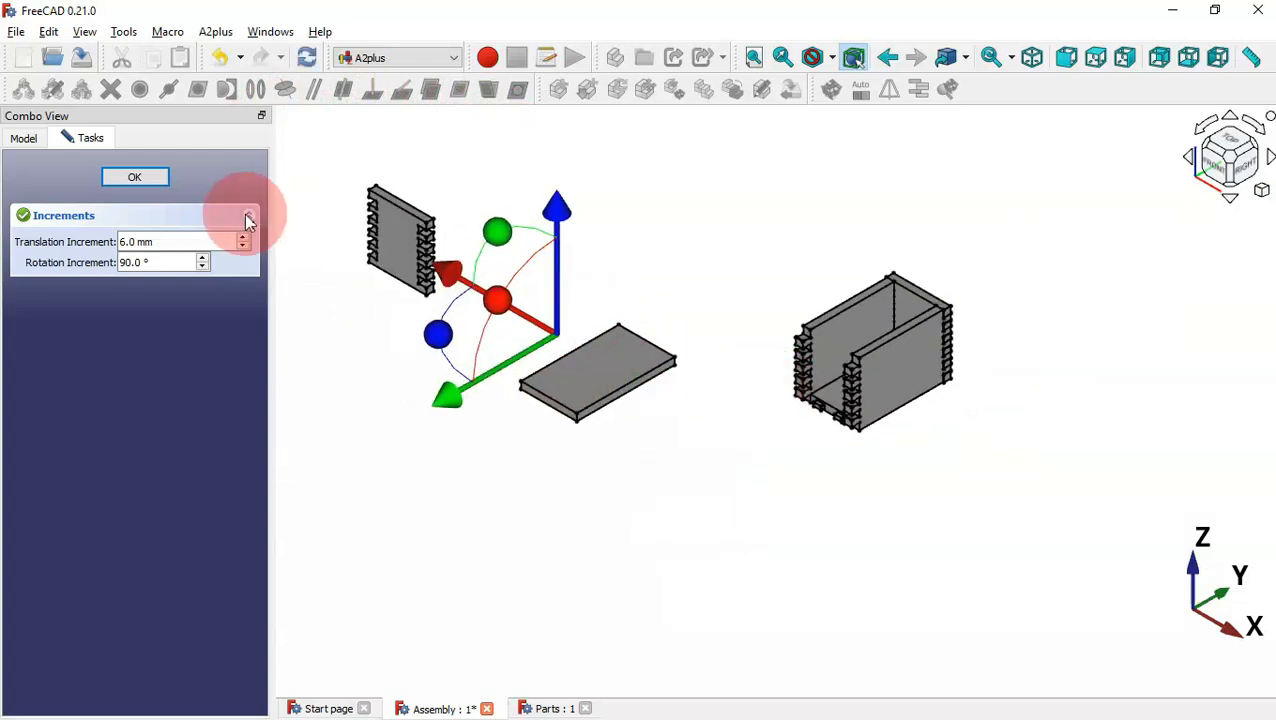
click(136, 176)
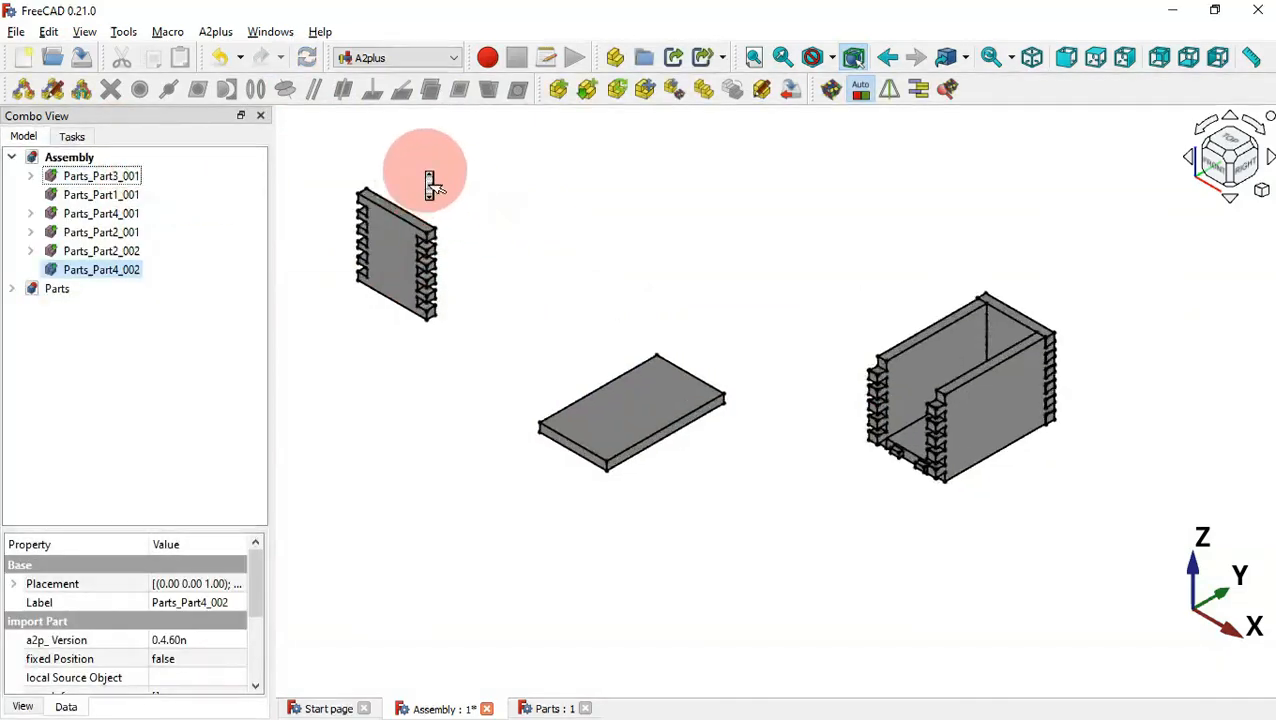
- Constrain the copy of Part4 to Part3 with a point identity between its lower slot's corner and the matching corner of Part3's front tab
scroll(433, 185, up, 2)
drag(671, 362, 474, 481)
drag(820, 152, 757, 138)
scroll(757, 138, up, 3)
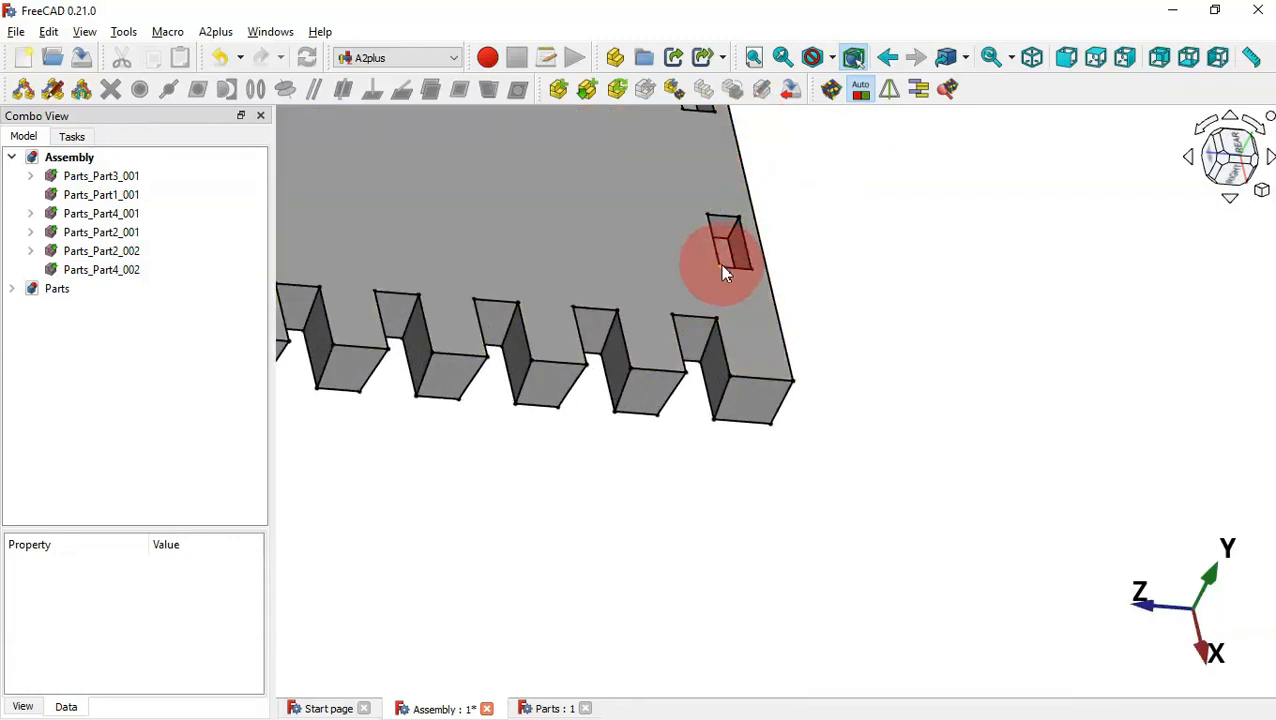
click(724, 270)
key(0)
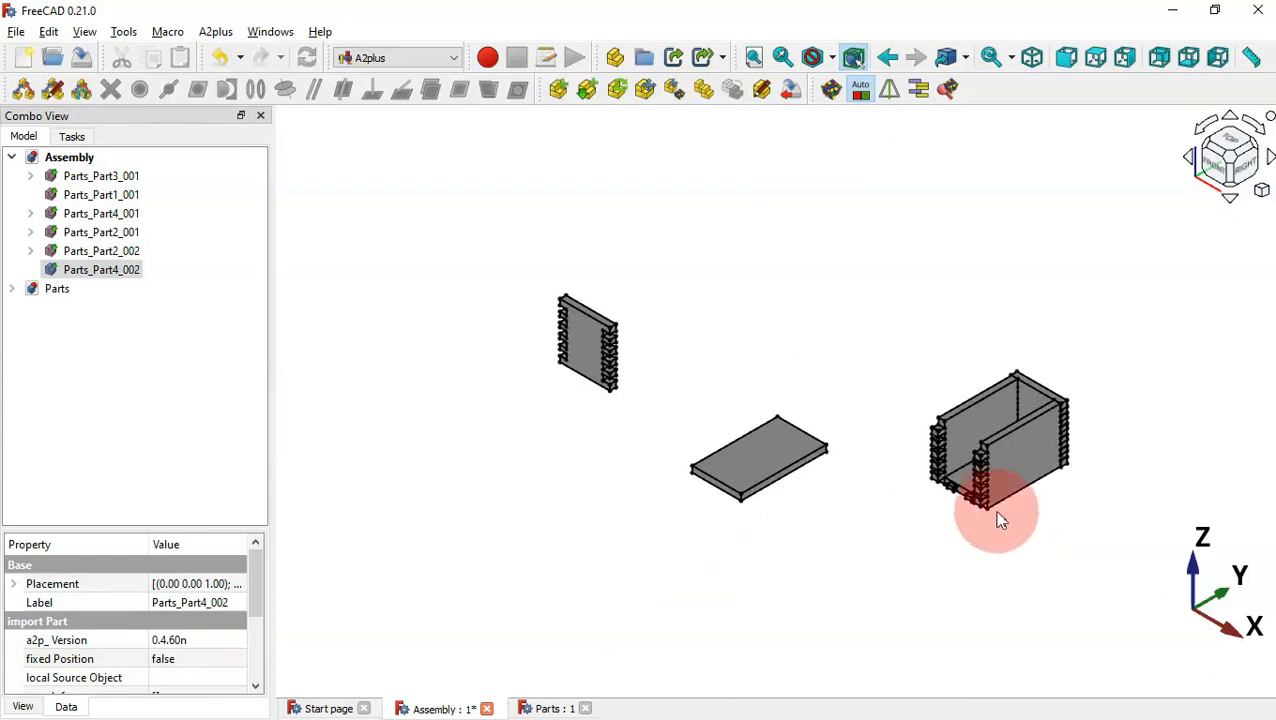
scroll(996, 517, up, 5)
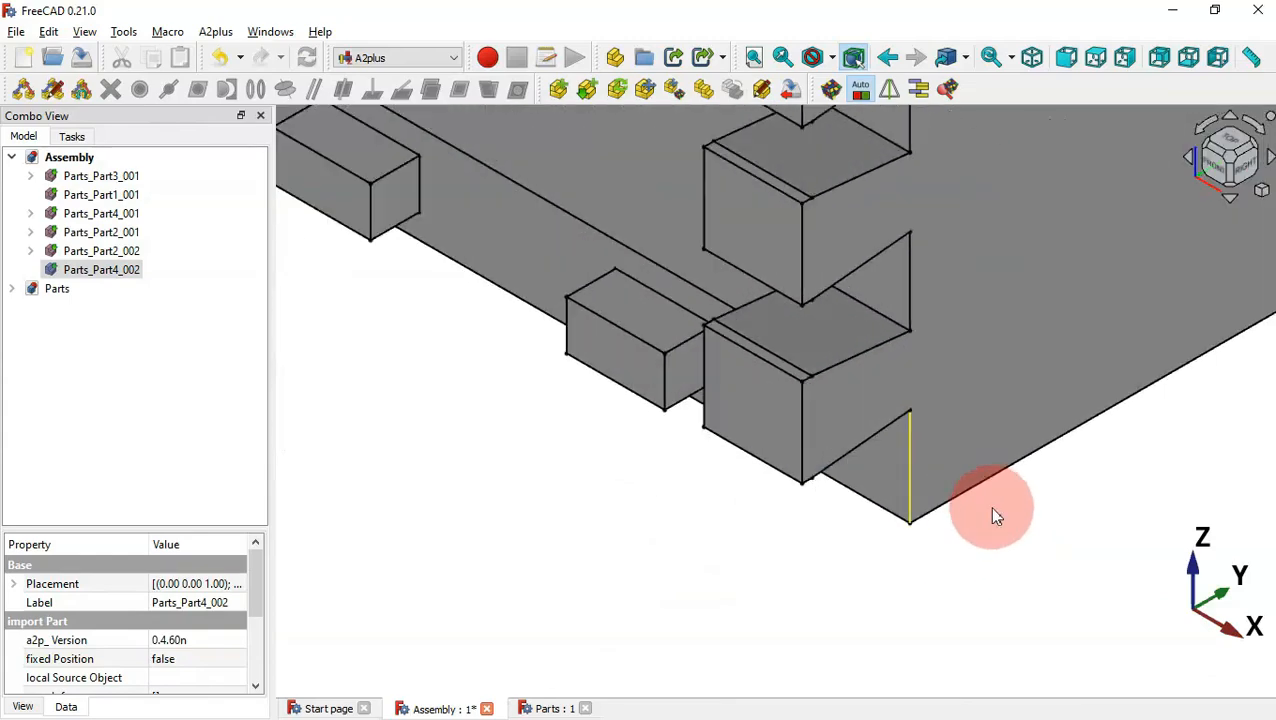
middle_drag(569, 472, 702, 468)
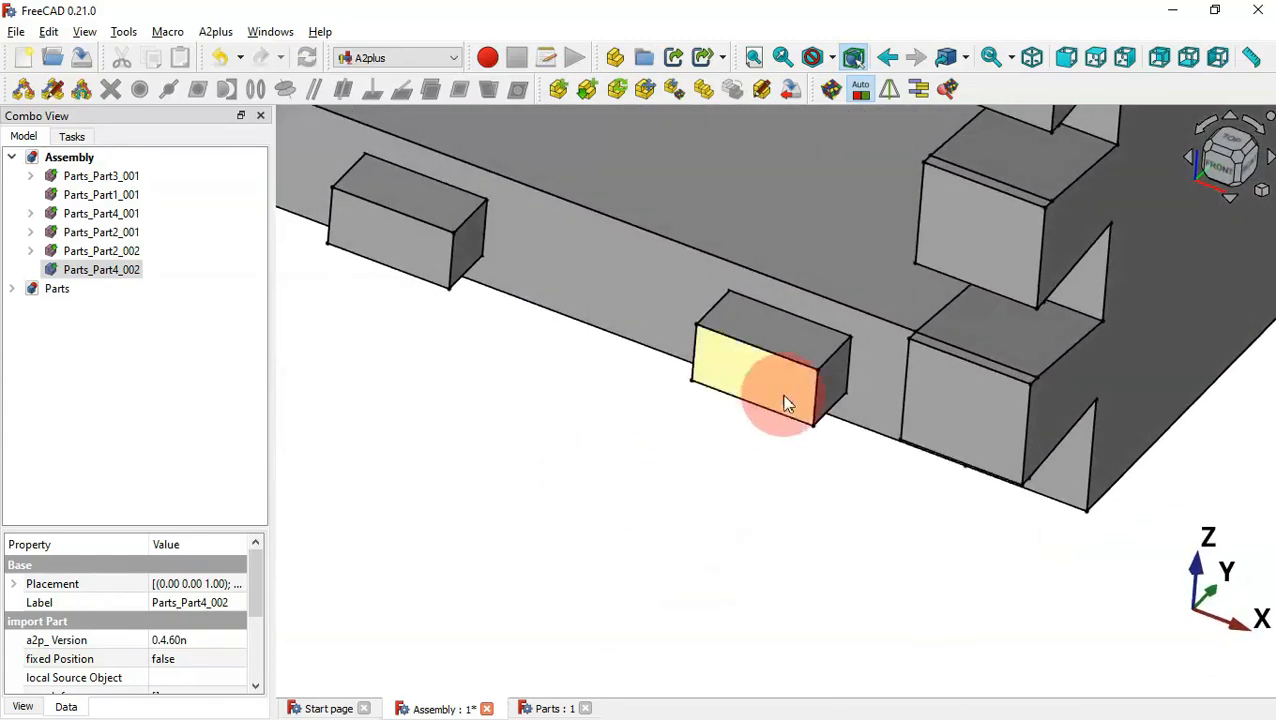
ctrl+click(849, 335)
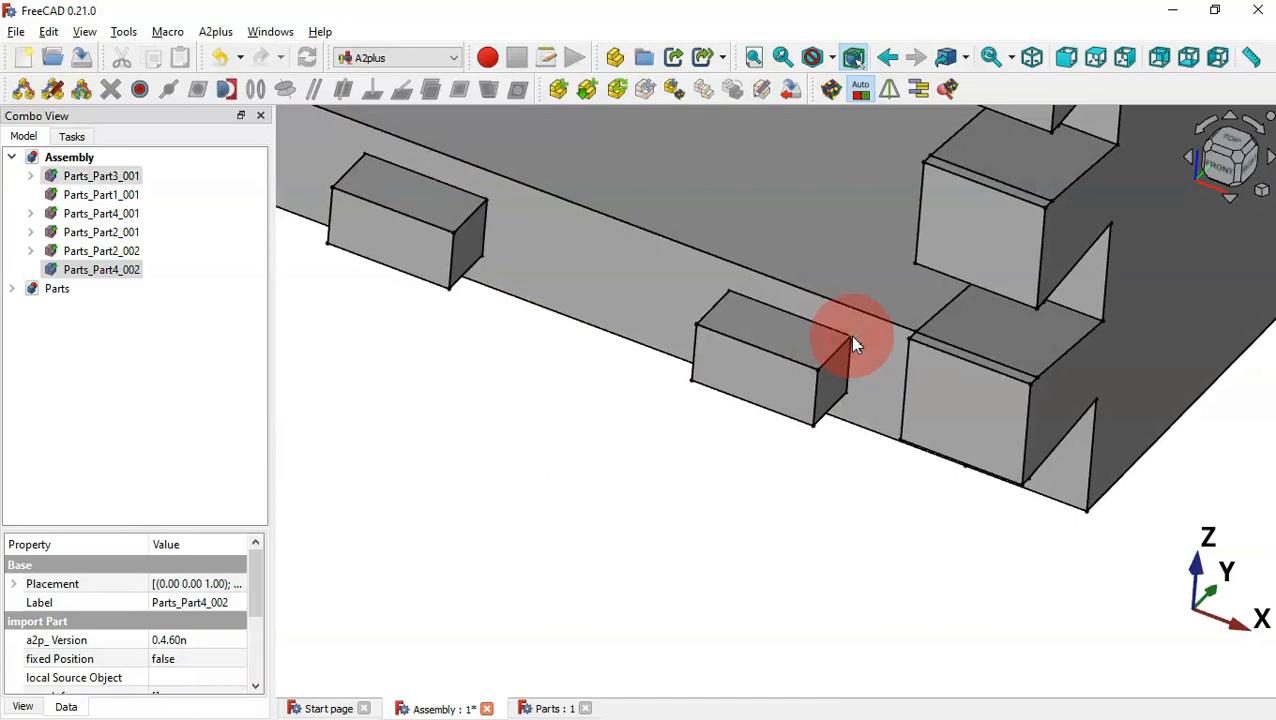
click(140, 89)
click(553, 233)
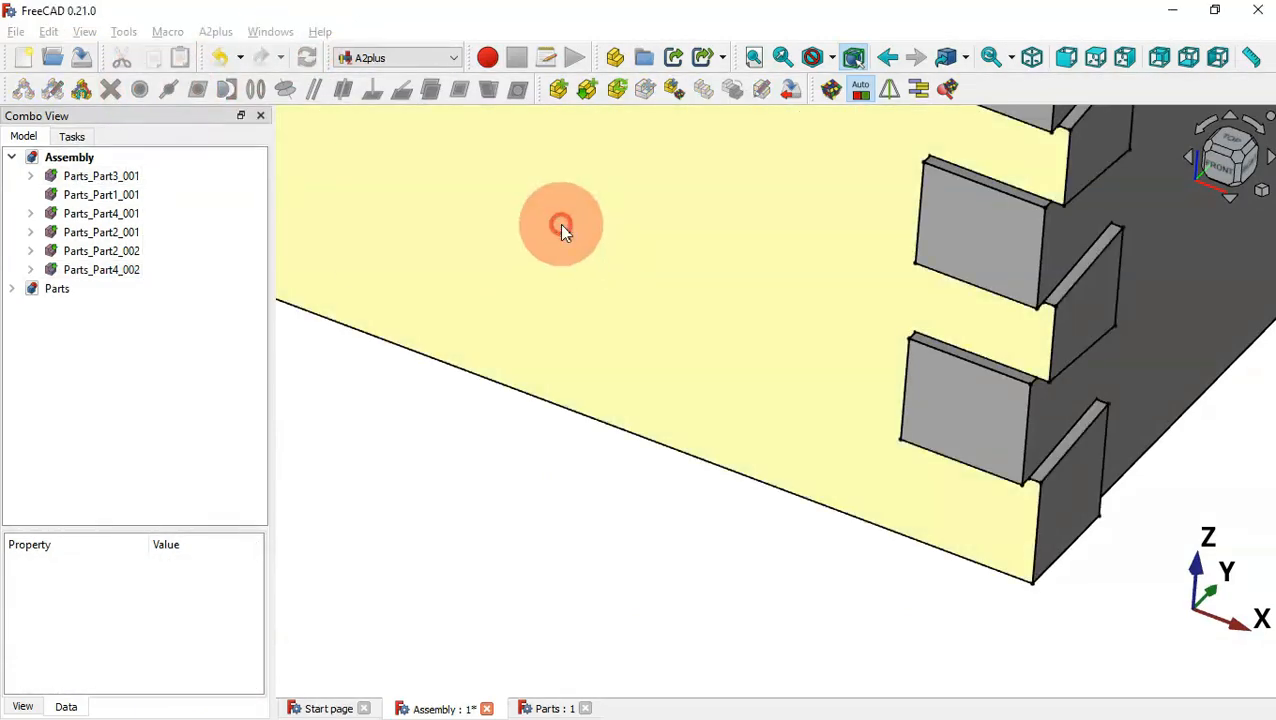
- Inspect the four-walled box from the front, from below and in isometric view
key(v)
key(f)
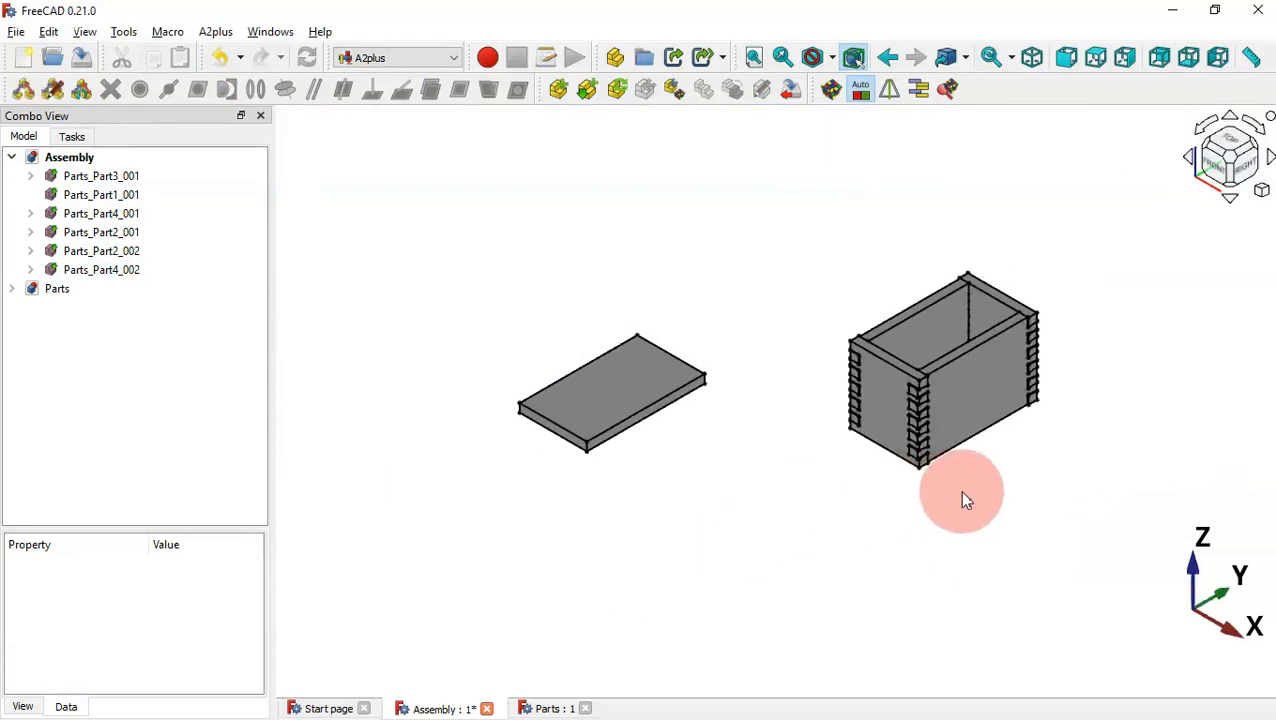
scroll(969, 334, up, 5)
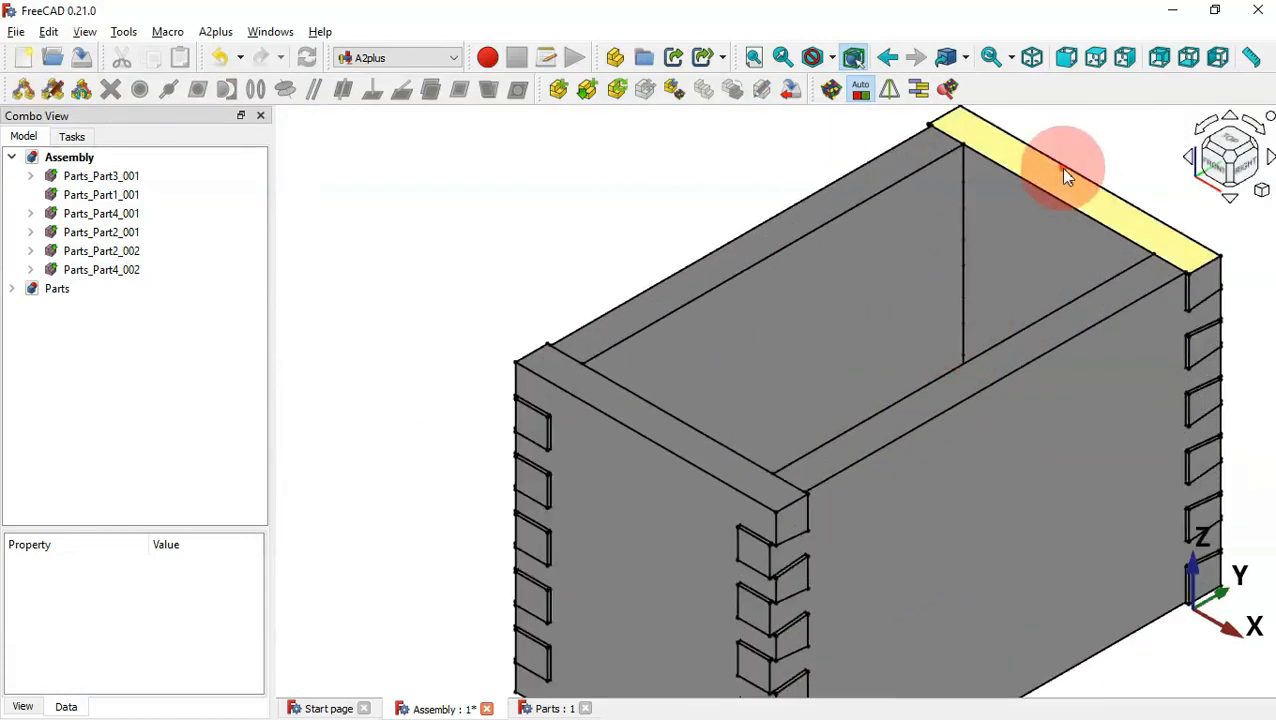
middle_drag(1065, 171, 1150, 74)
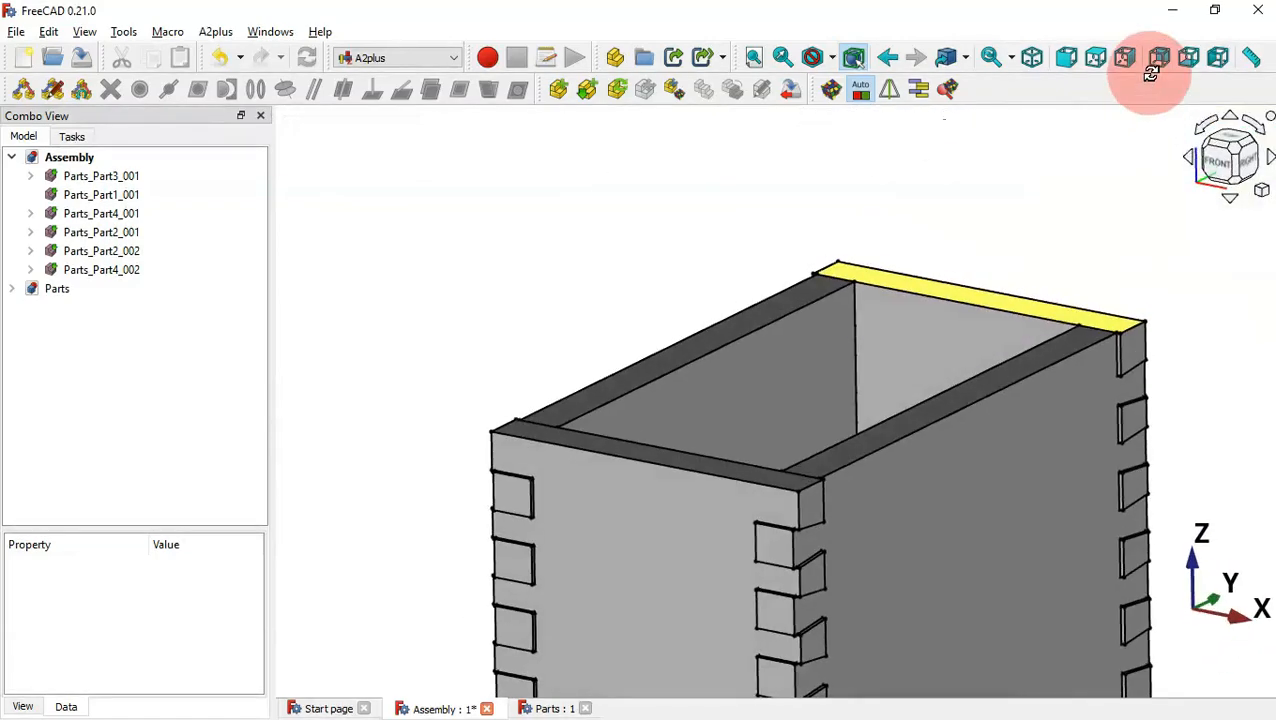
middle_drag(1043, 578, 931, 334)
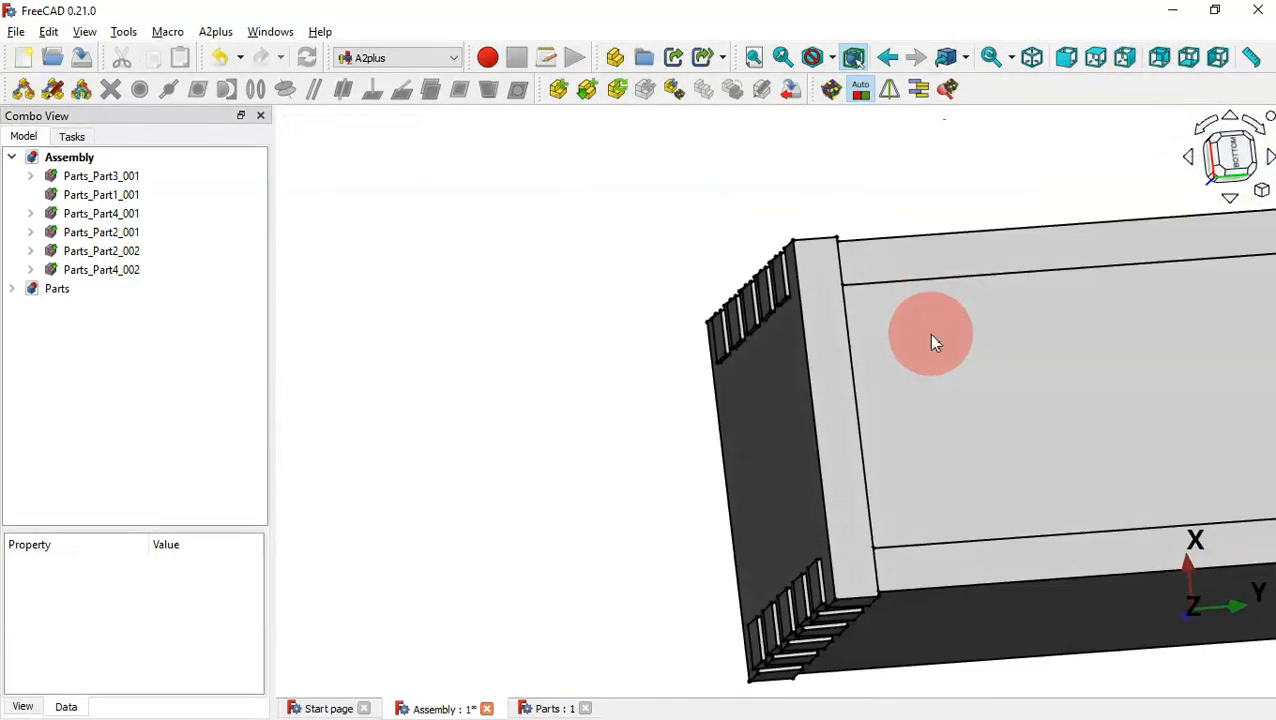
key(0)
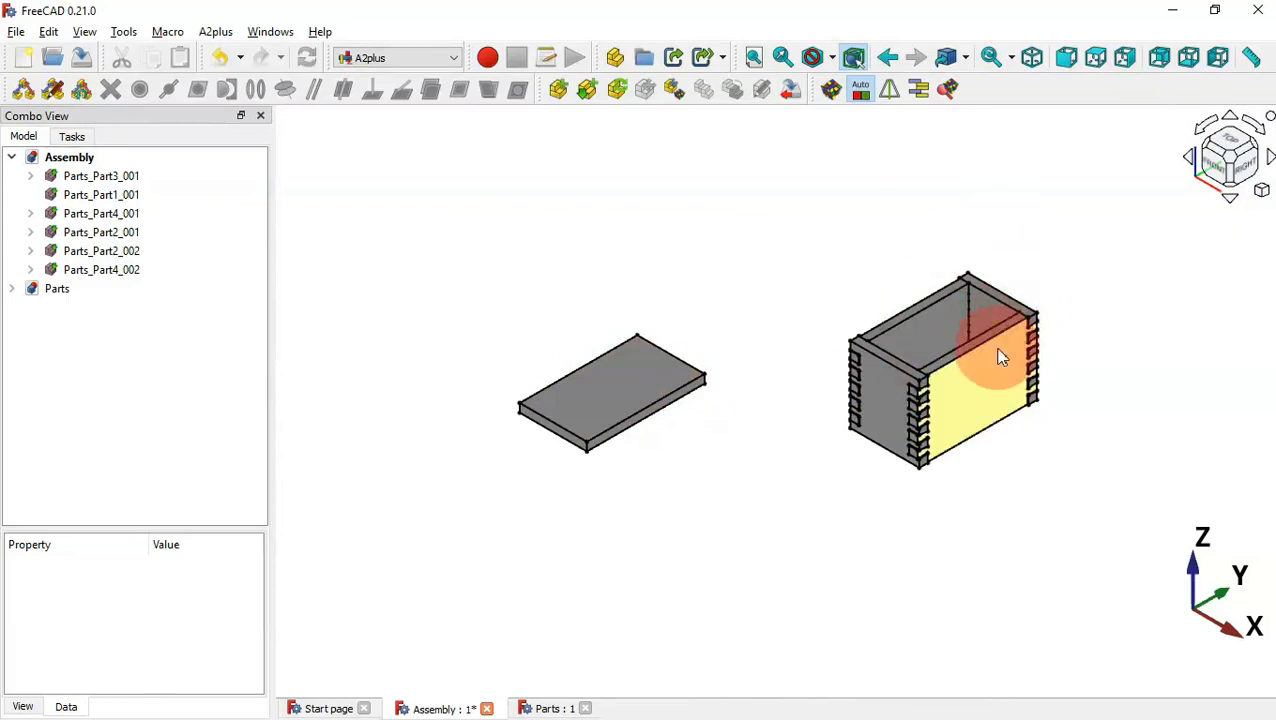
scroll(1003, 362, up, 2)
scroll(1003, 362, up, 3)
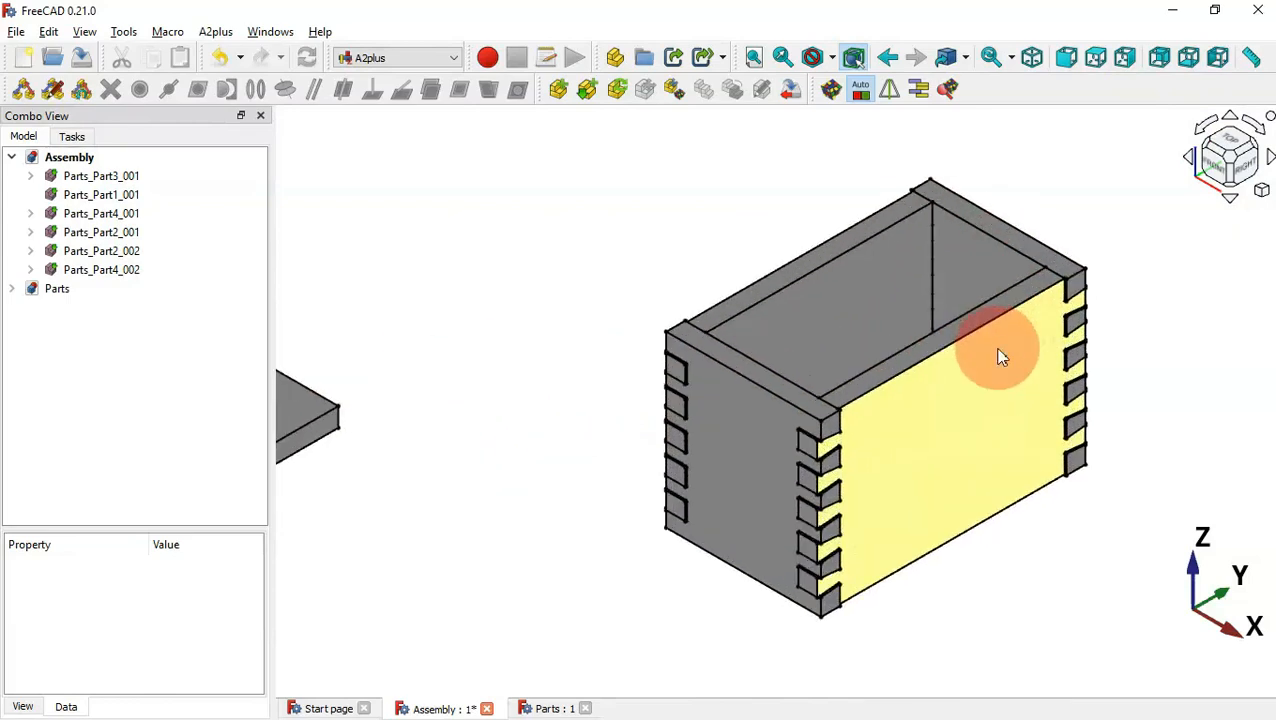
- Hide the copy of Part4 to expose the open end of the box
click(880, 504)
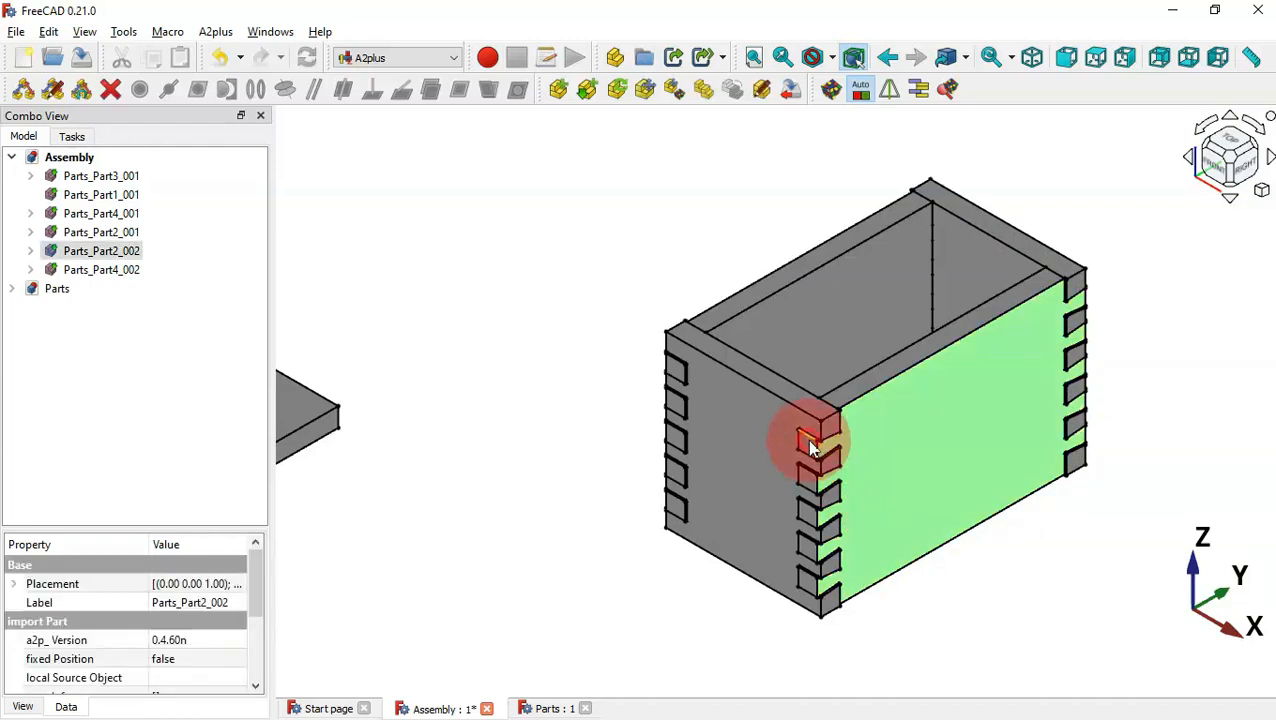
click(766, 405)
key(space)
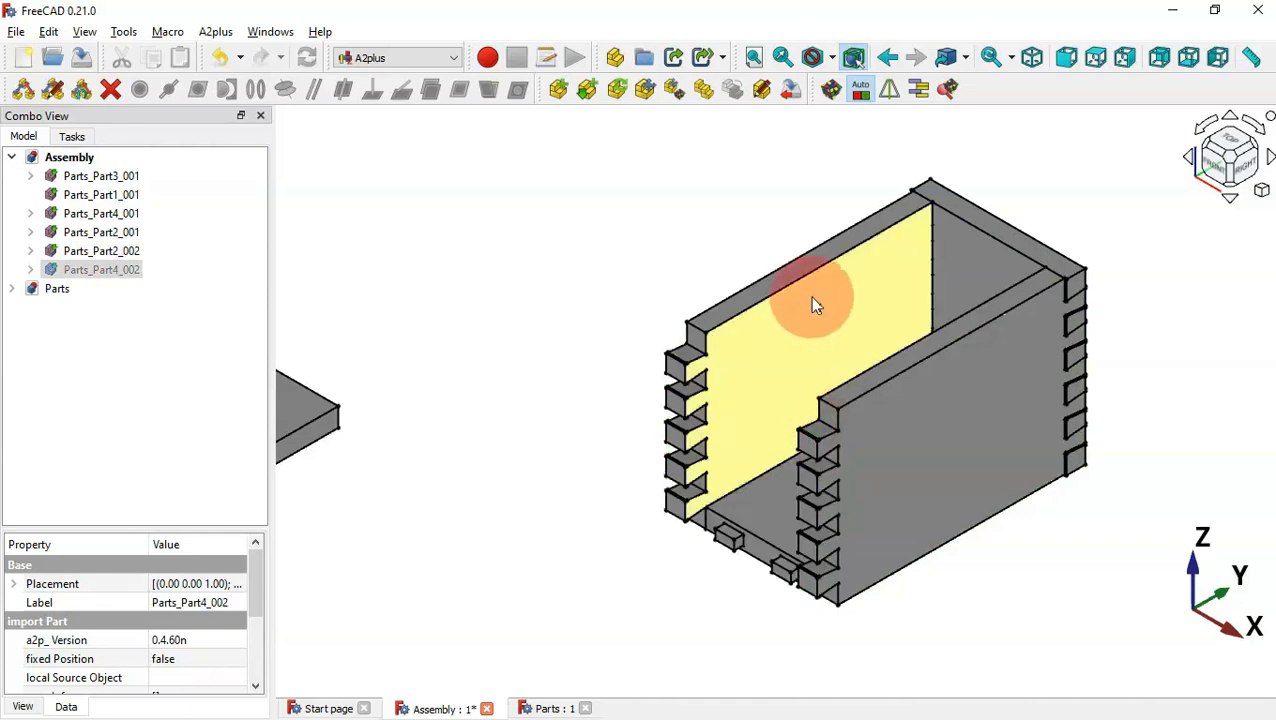
- Constrain Part1 as the lid with a point identity between the Part2 copy's upper inner front corner and the inner rectangle's corner on Part1's underside
click(819, 400)
scroll(914, 308, down, 2)
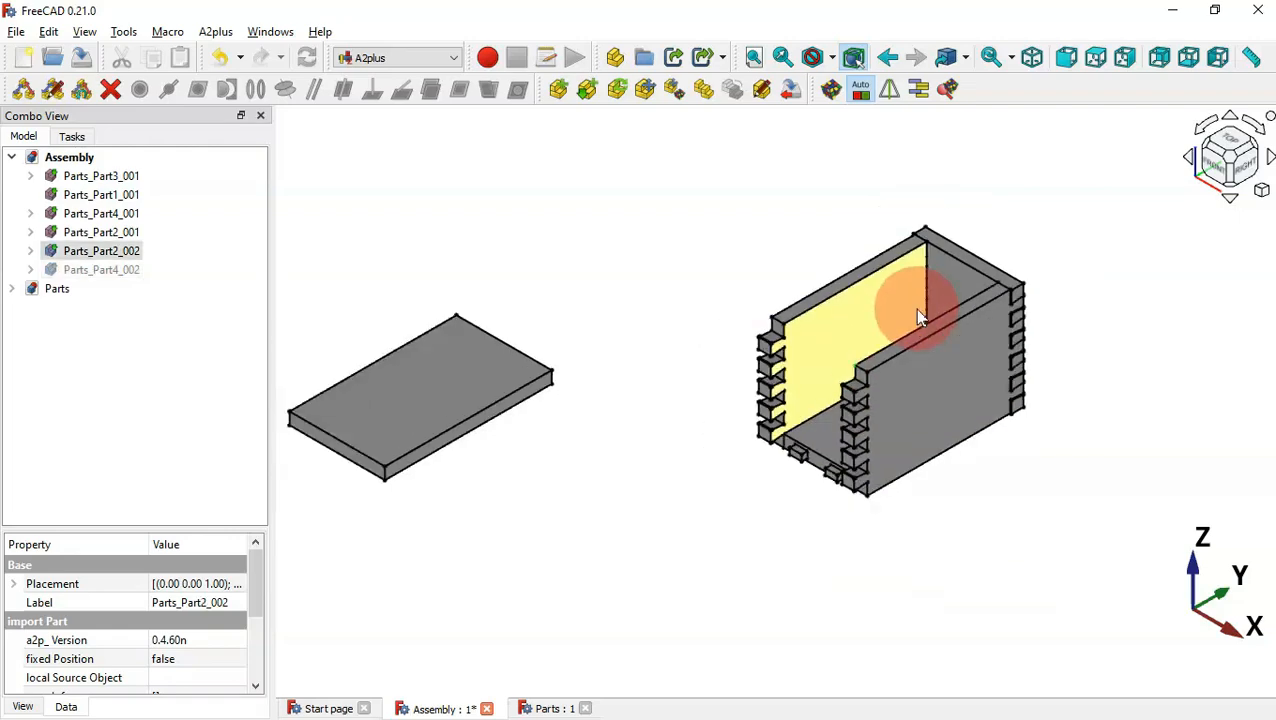
mouse_move(563, 578)
mouse_down()
mouse_move(675, 462)
mouse_move(732, 433)
mouse_move(735, 520)
mouse_move(733, 497)
mouse_up()
scroll(729, 192, up, 5)
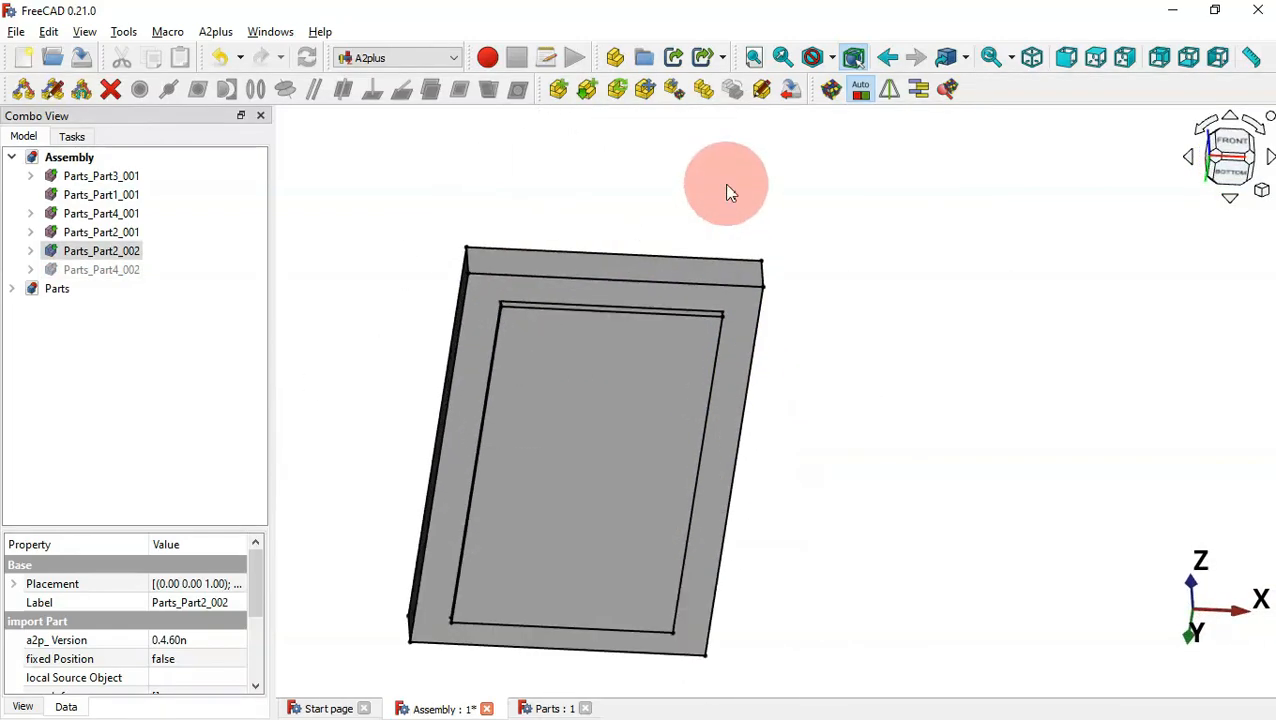
scroll(745, 307, up, 4)
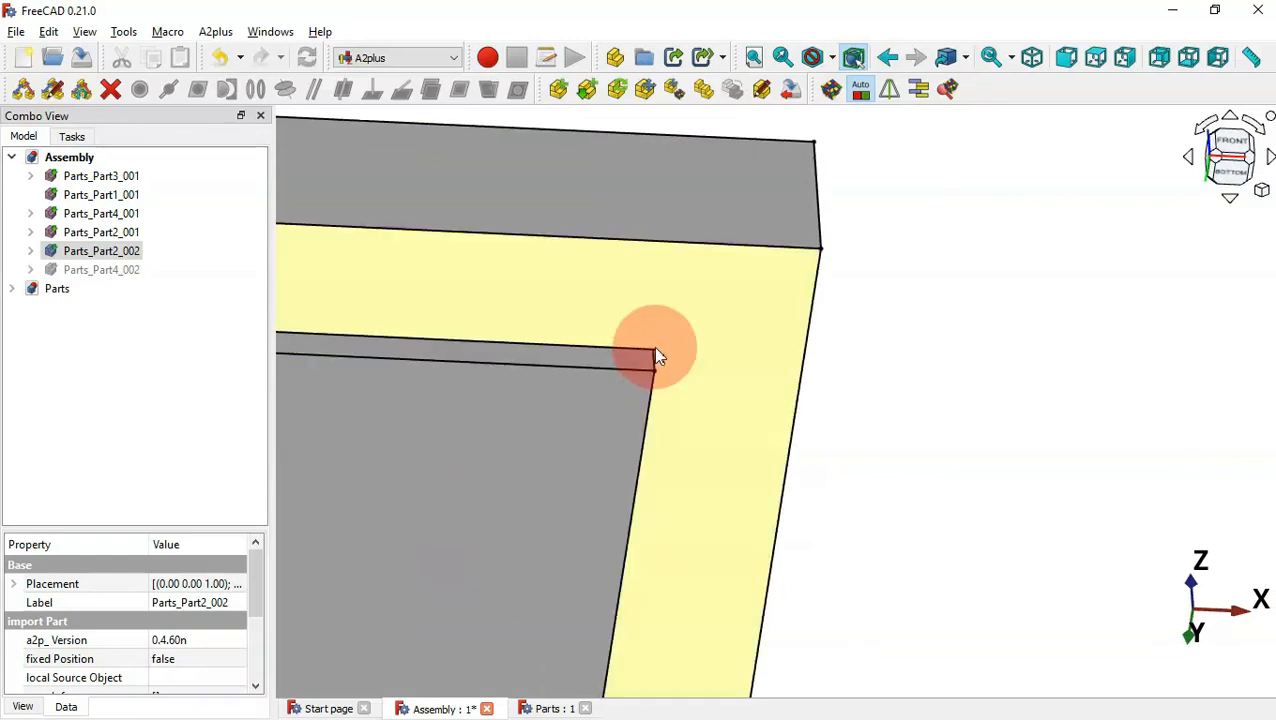
ctrl+click(655, 357)
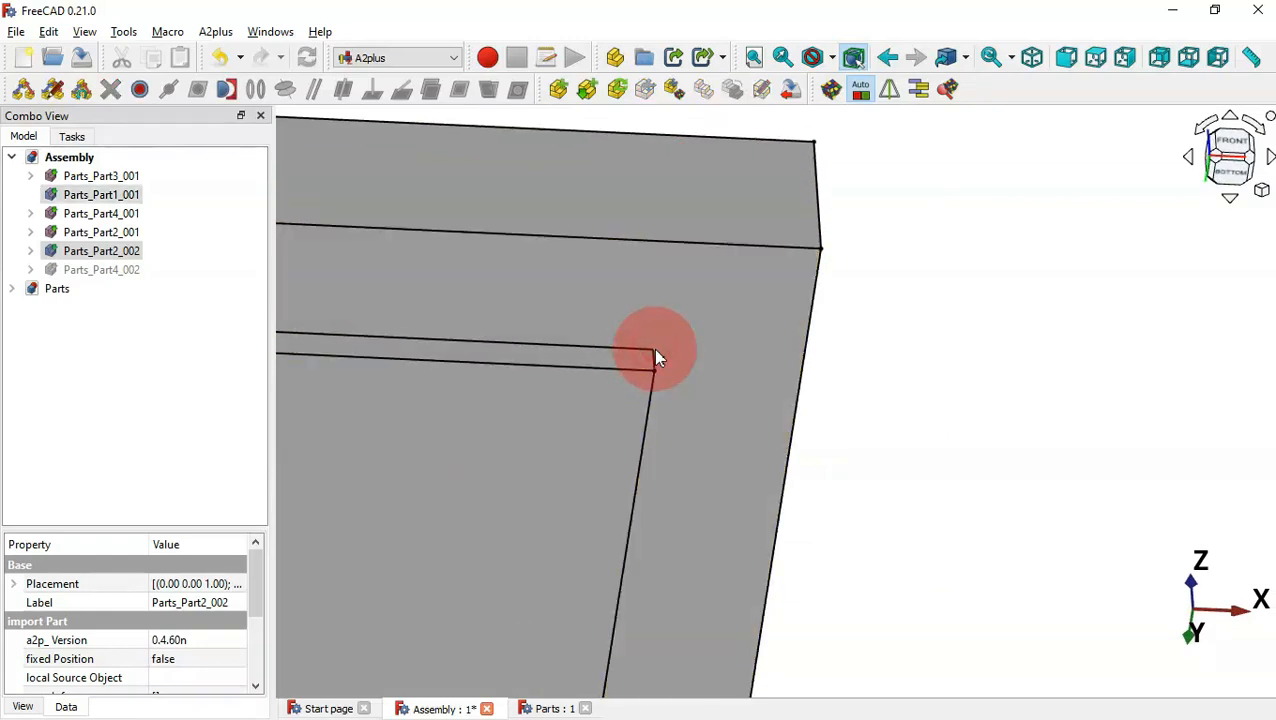
click(141, 90)
click(548, 233)
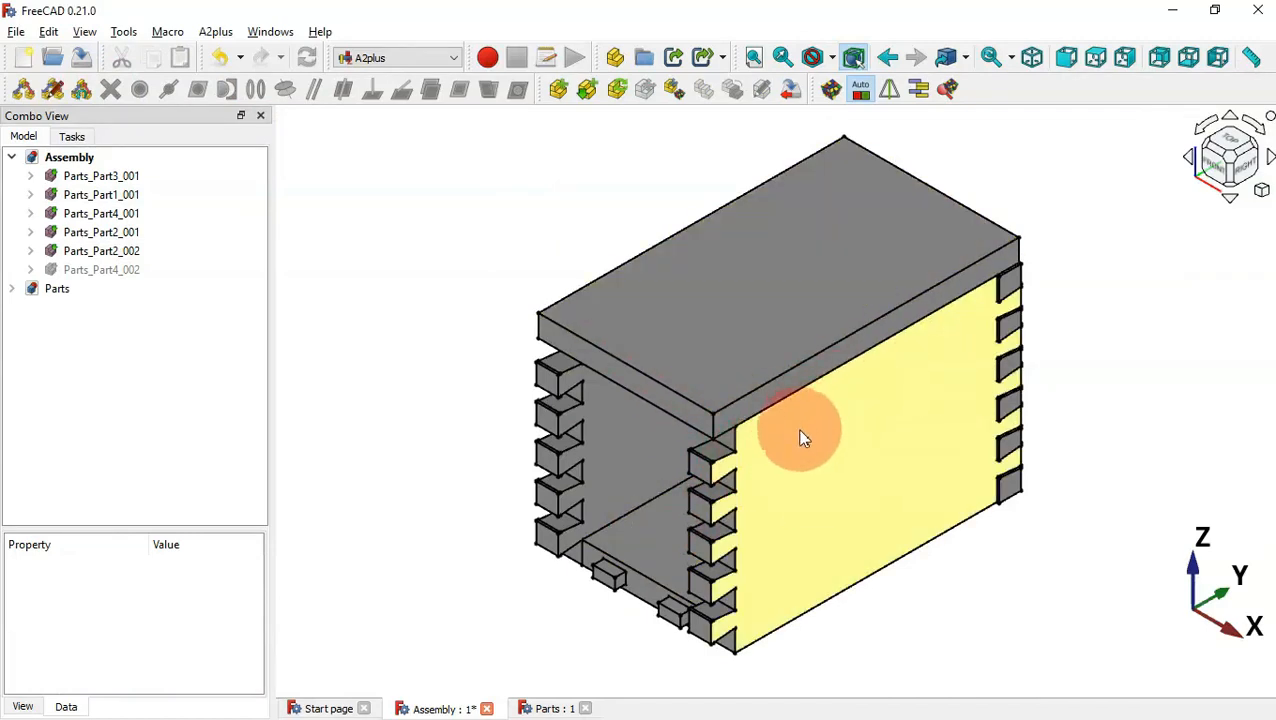
- Show the copy of Part4 again and view the closed box in isometric view
click(103, 270)
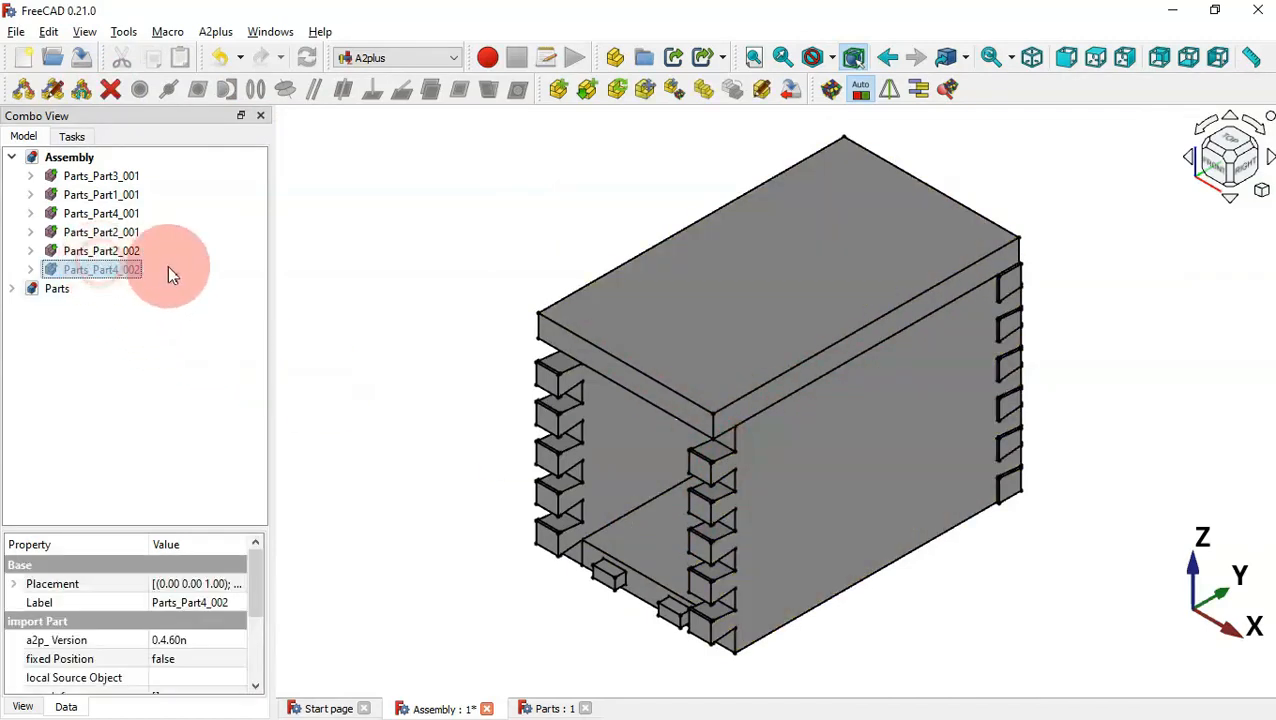
key(space)
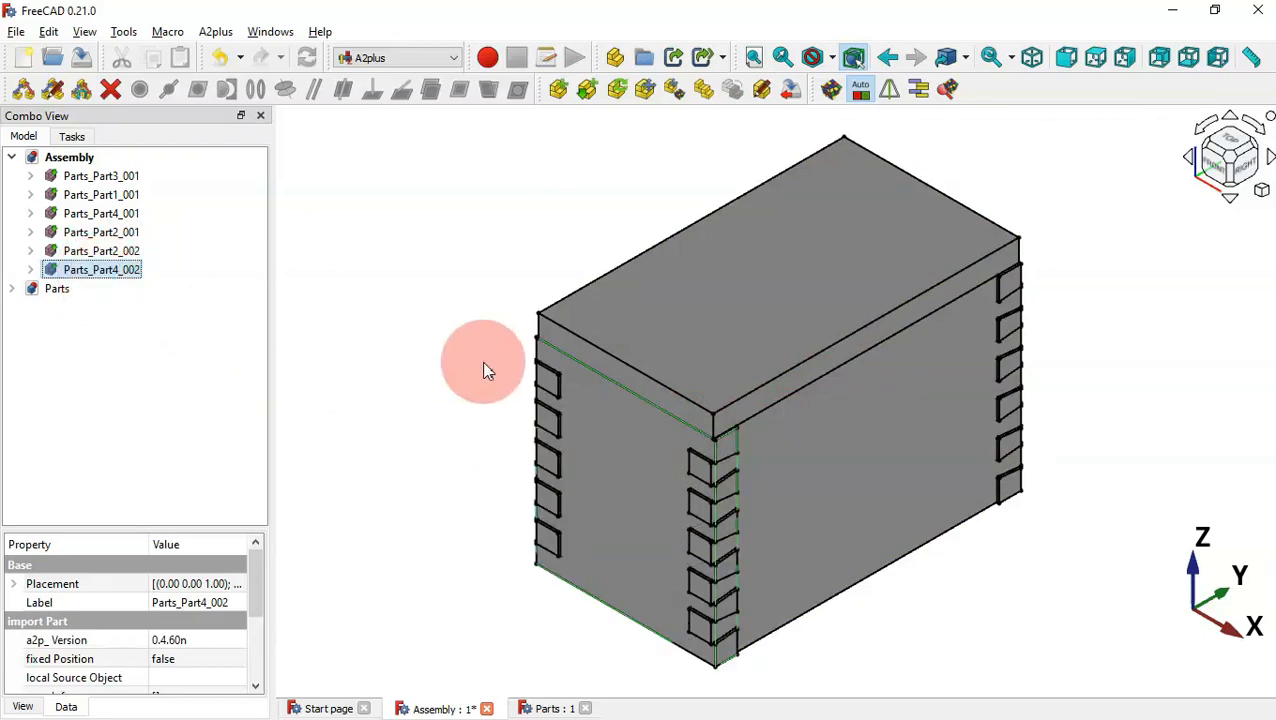
click(481, 361)
drag(481, 361, 777, 366)
key(0)
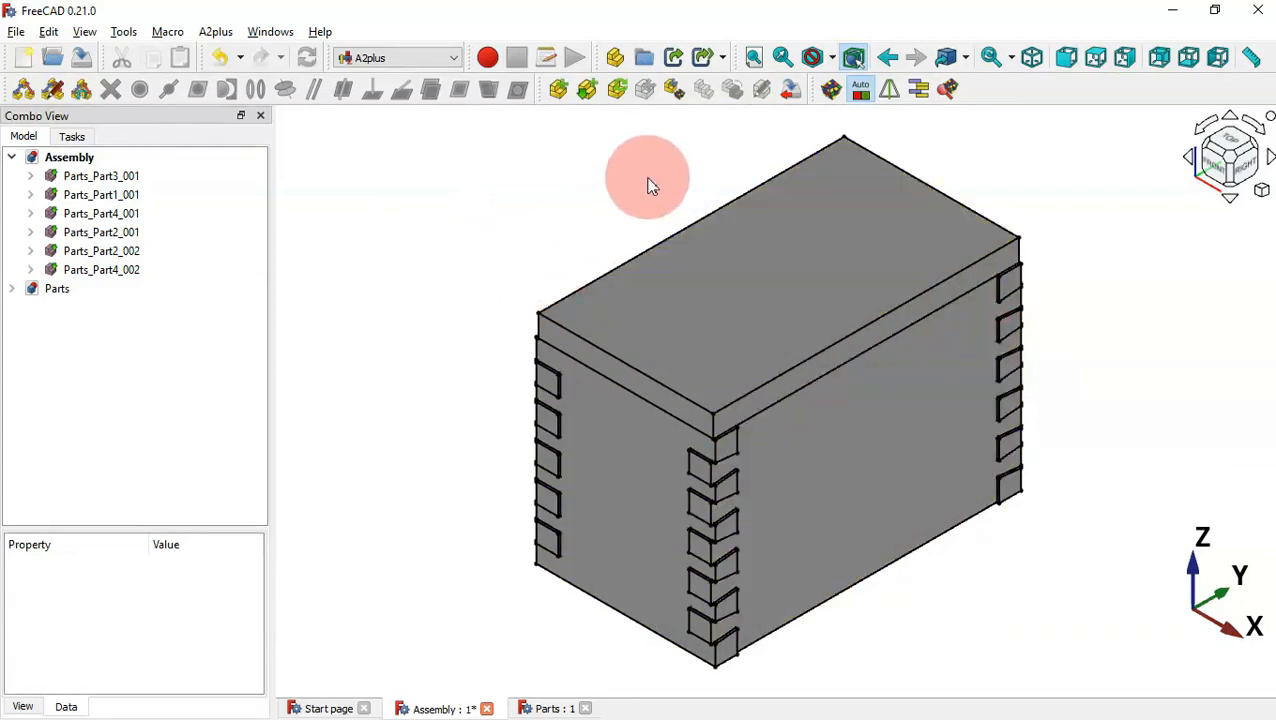
- Save the assembly file and start an exploded assembly in the Exploded Assembly workbench
click(552, 248)
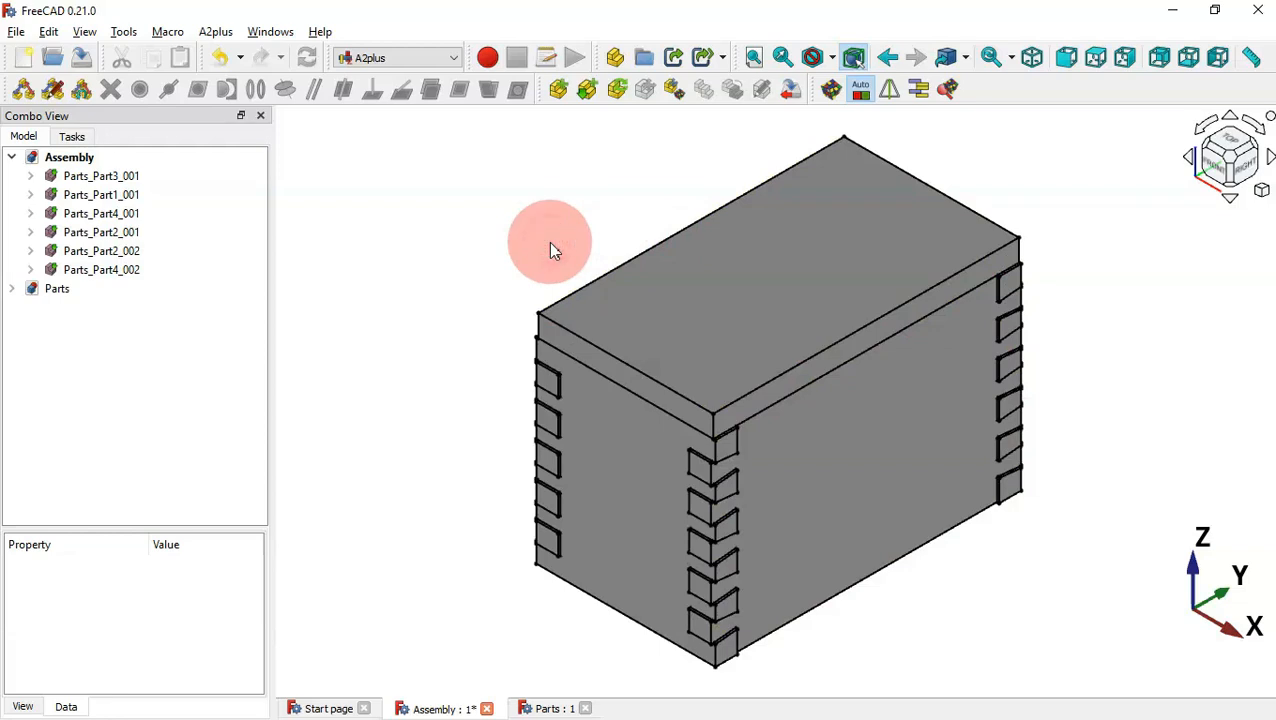
click(81, 58)
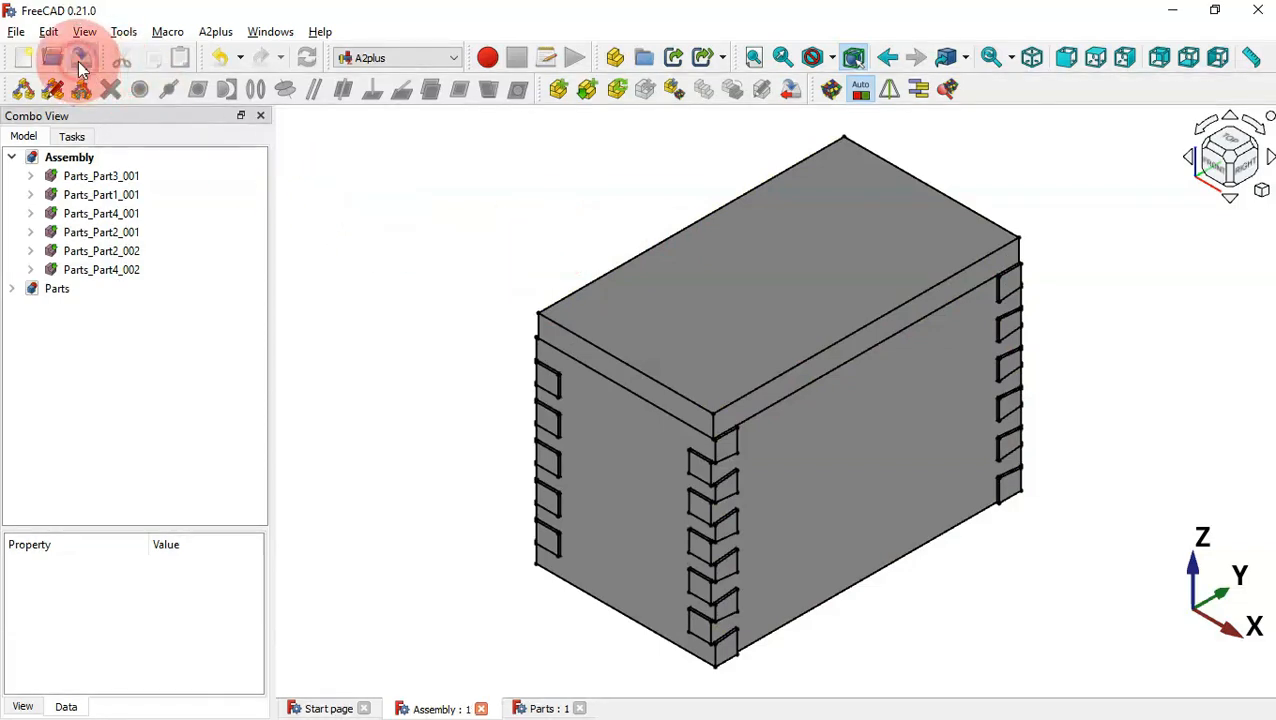
click(448, 60)
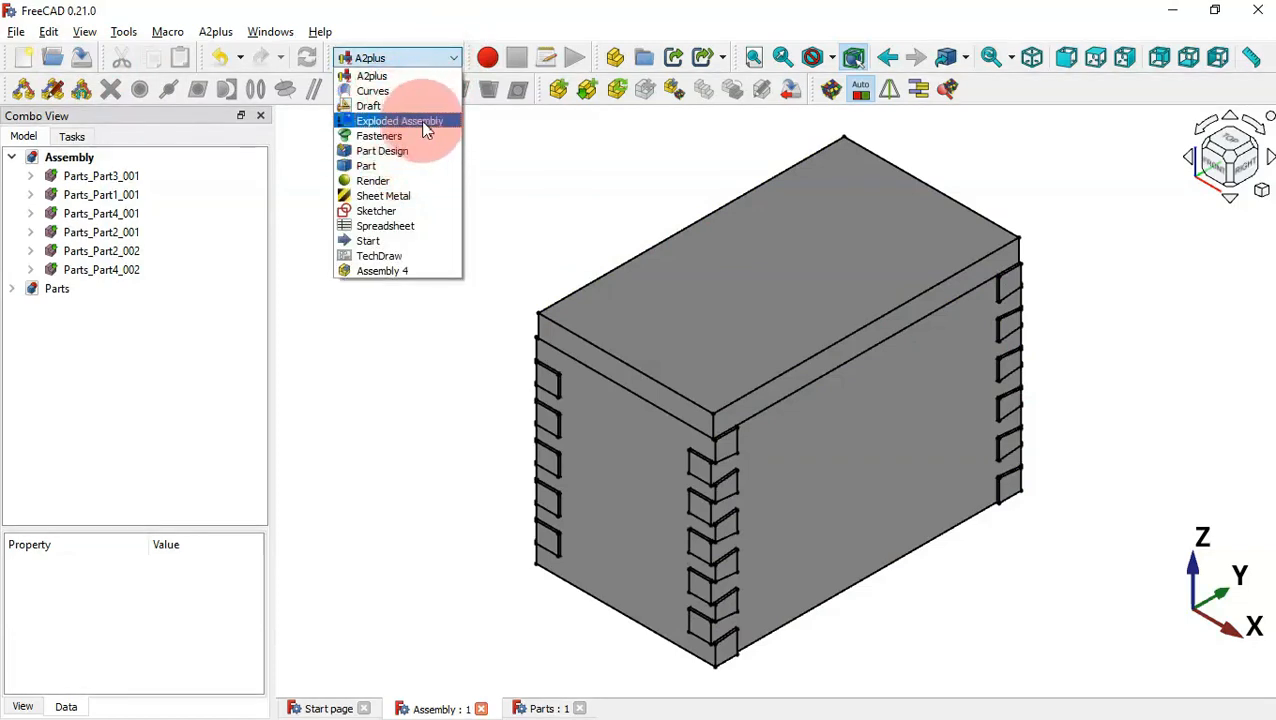
click(422, 121)
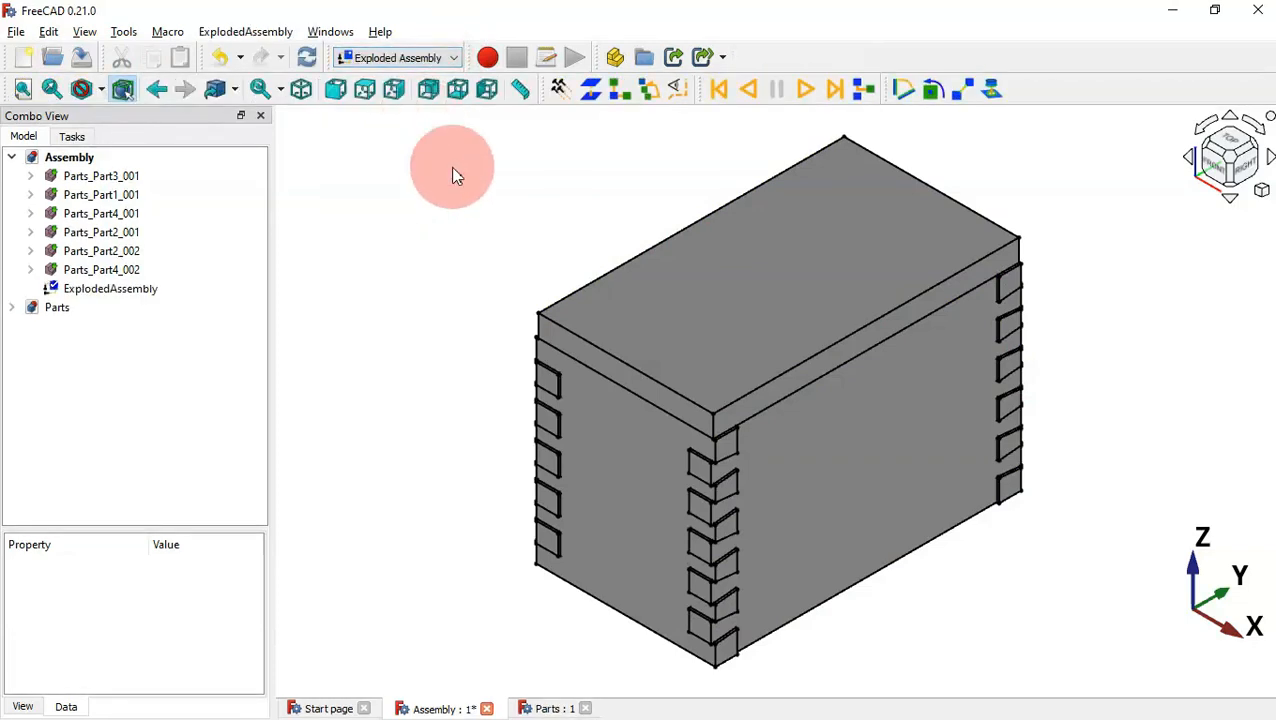
click(479, 308)
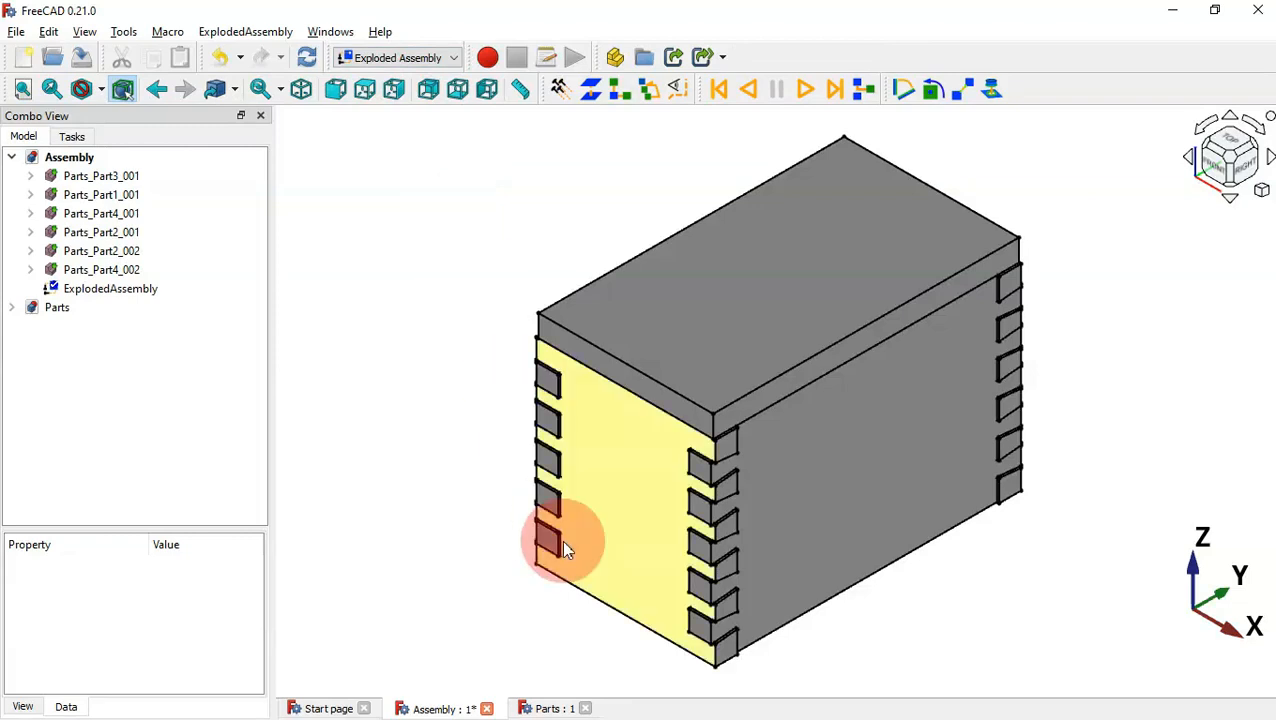
- Close the Parts document and save the assembly with its exploded assembly container
click(586, 709)
click(449, 362)
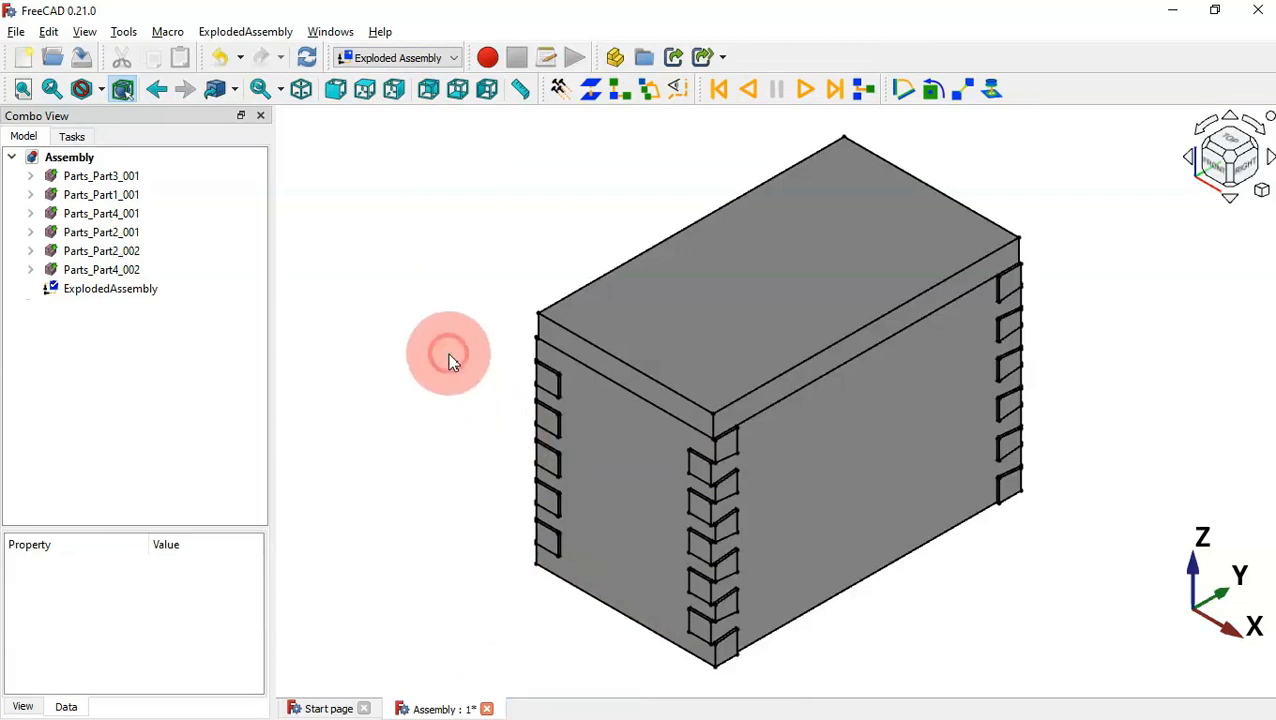
click(78, 57)
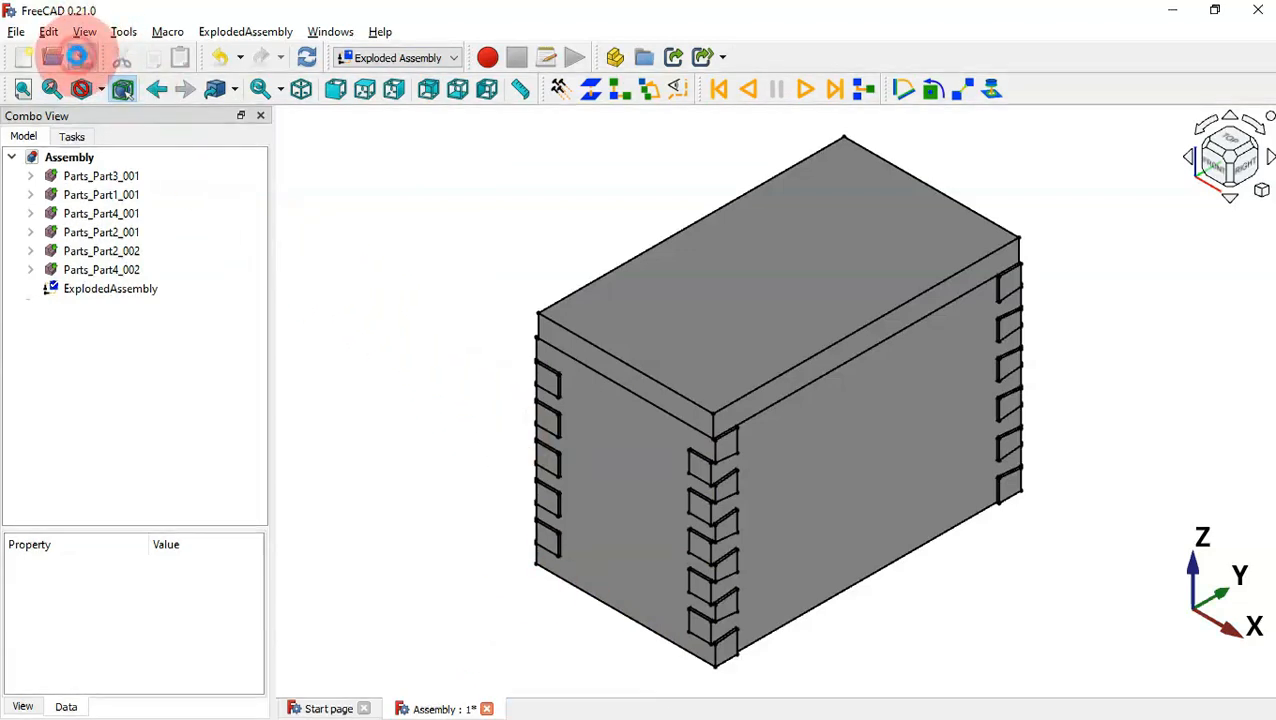
click(433, 292)
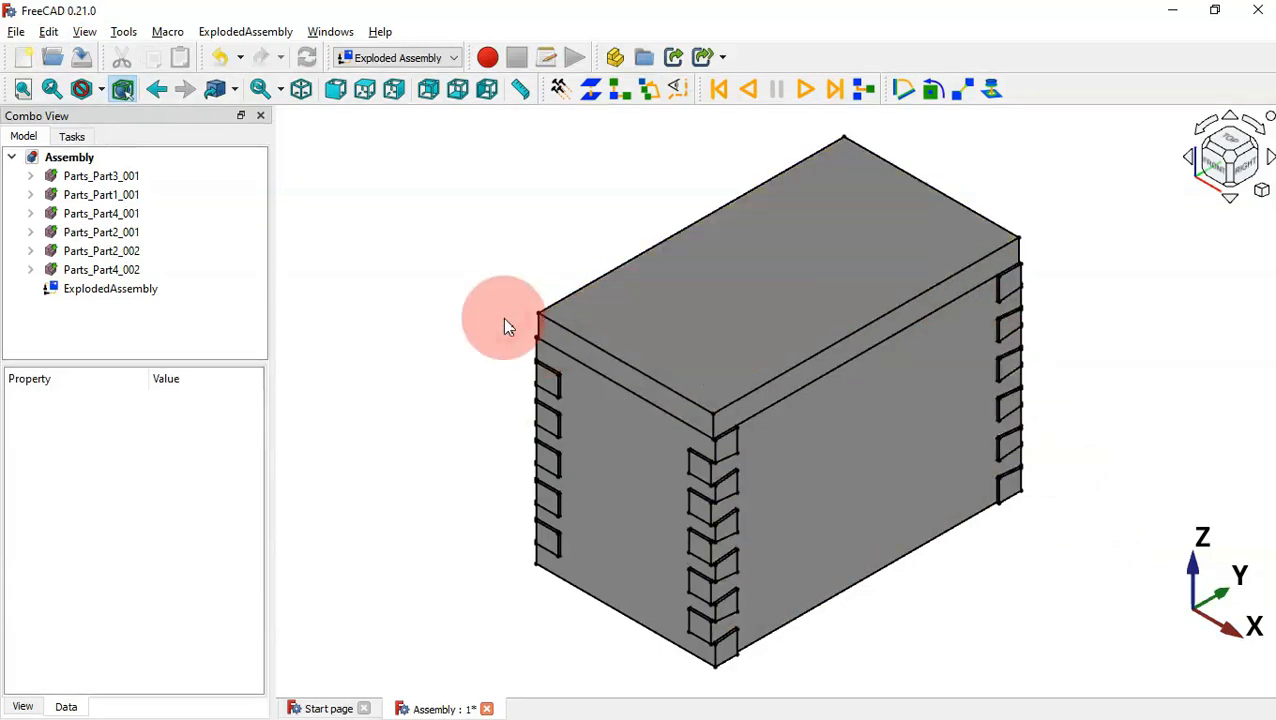
- Create a simple explosion group that lifts the lid Part1 along the normal of its top face
scroll(1051, 538, down, 2)
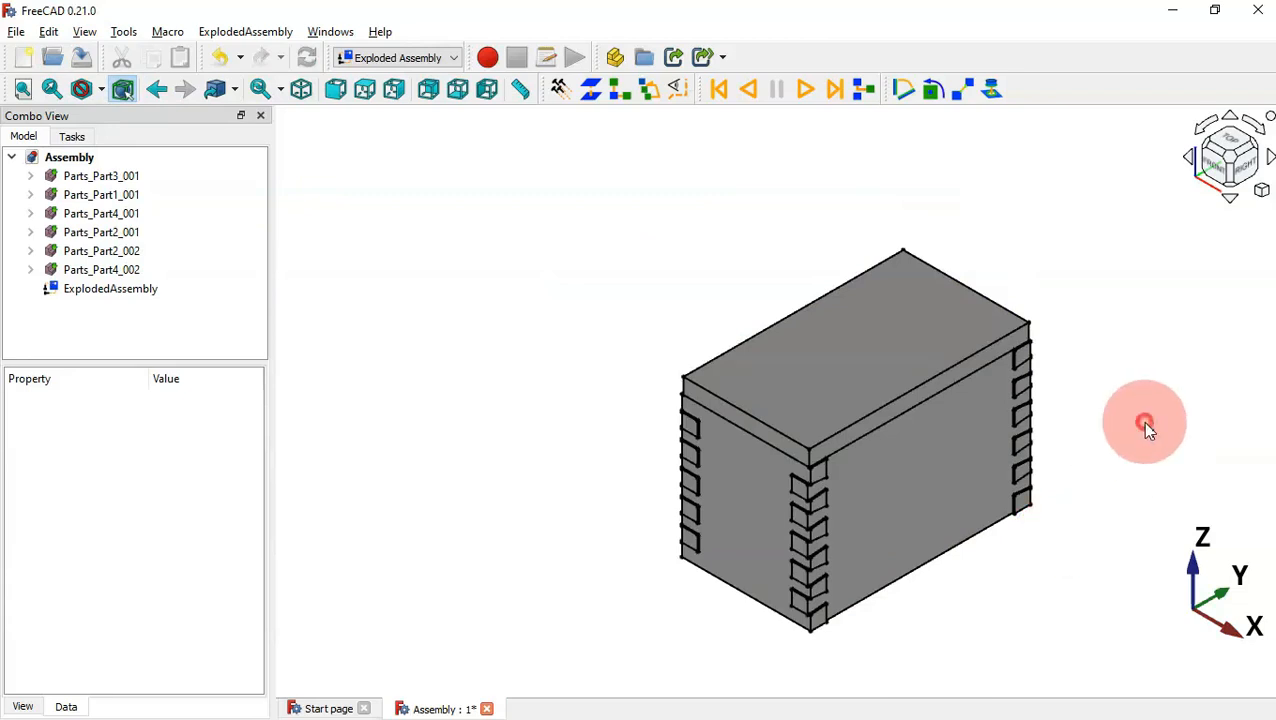
click(856, 344)
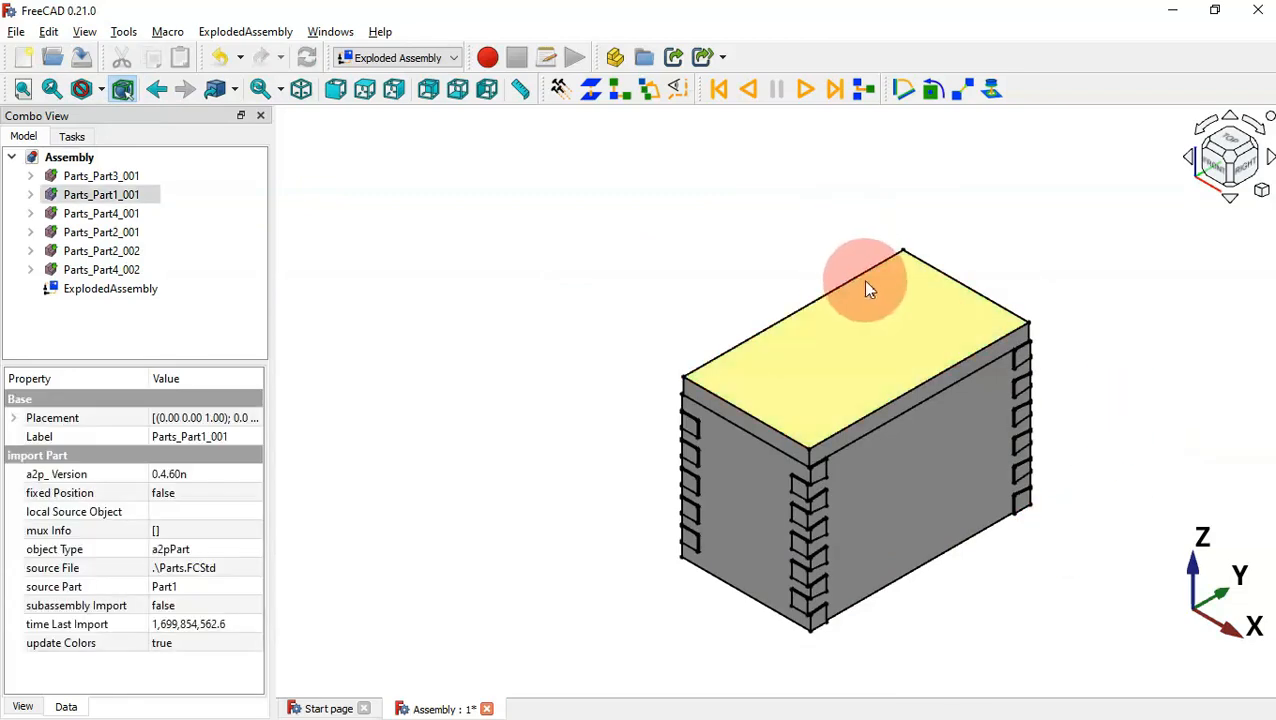
click(591, 91)
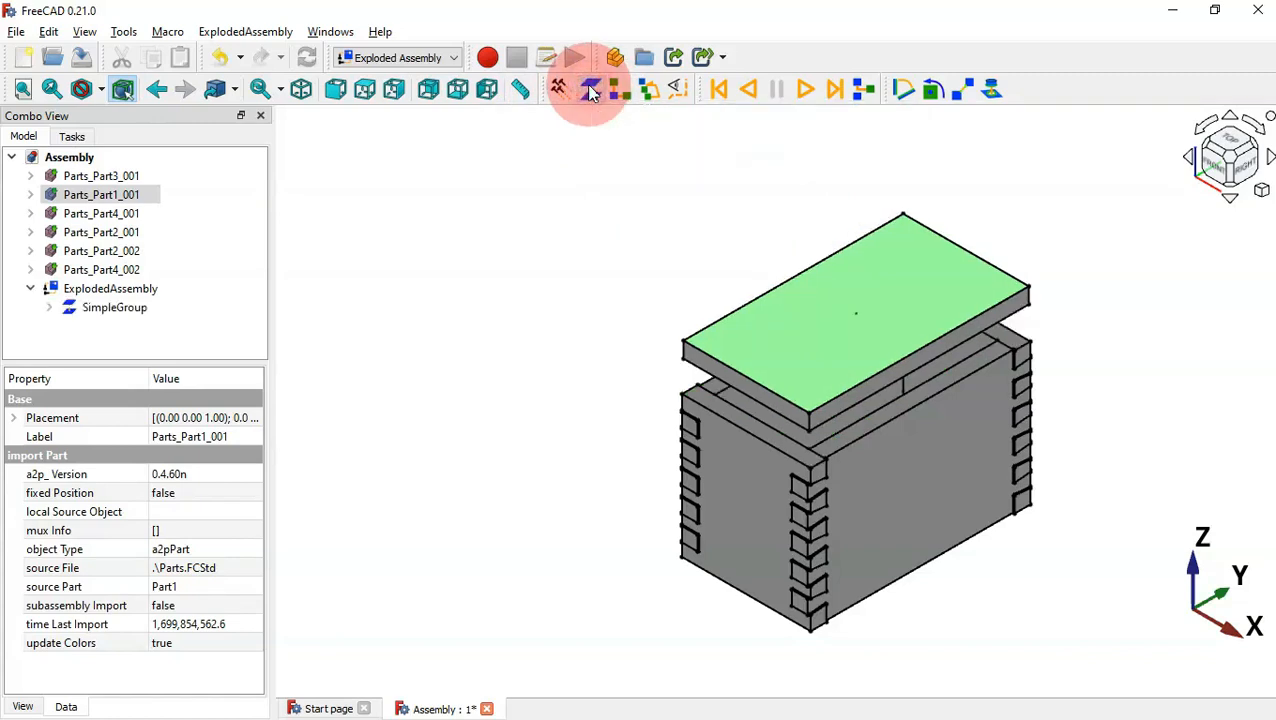
- Try a distance of 50 for the lid's explosion group, and set it back to 20
click(117, 311)
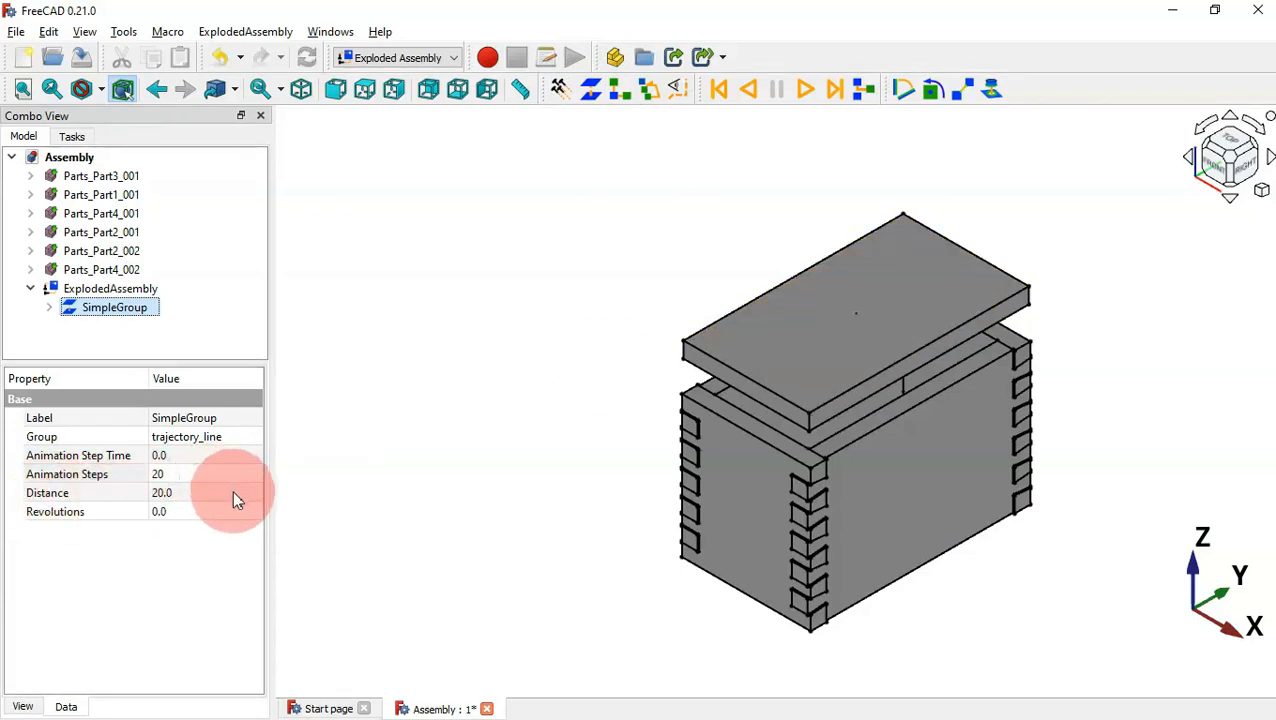
click(200, 493)
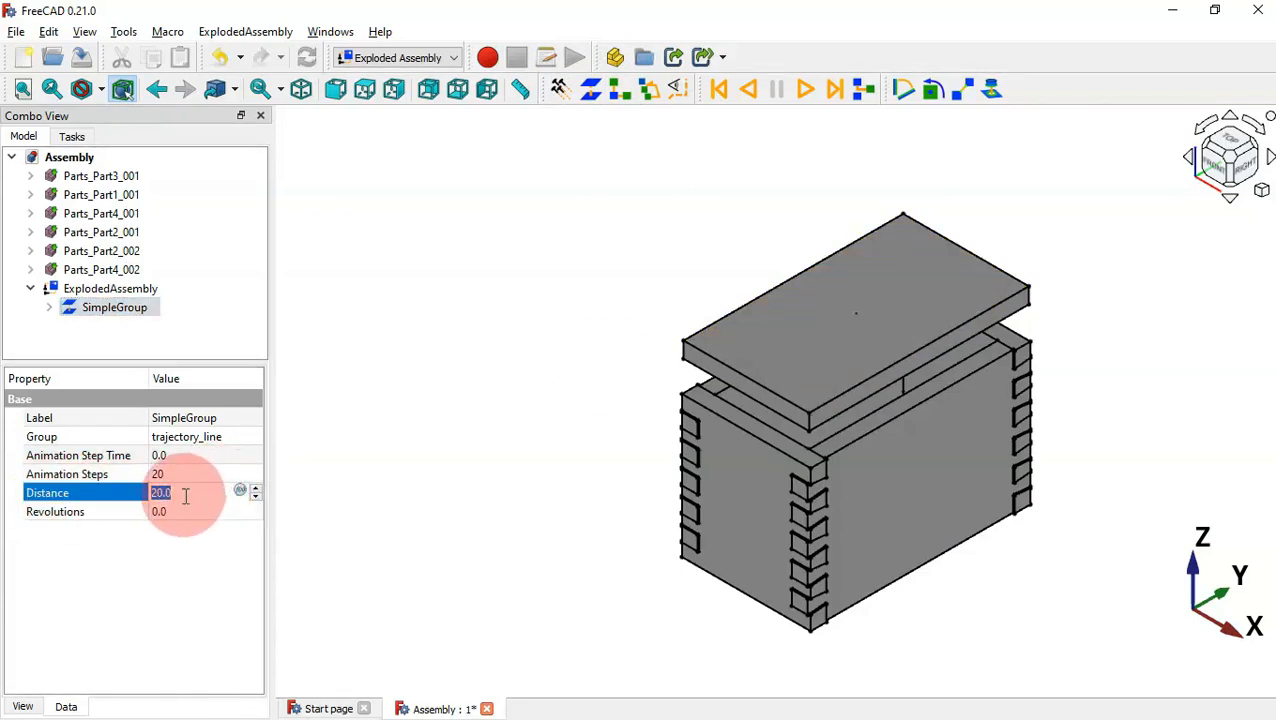
key(Return)
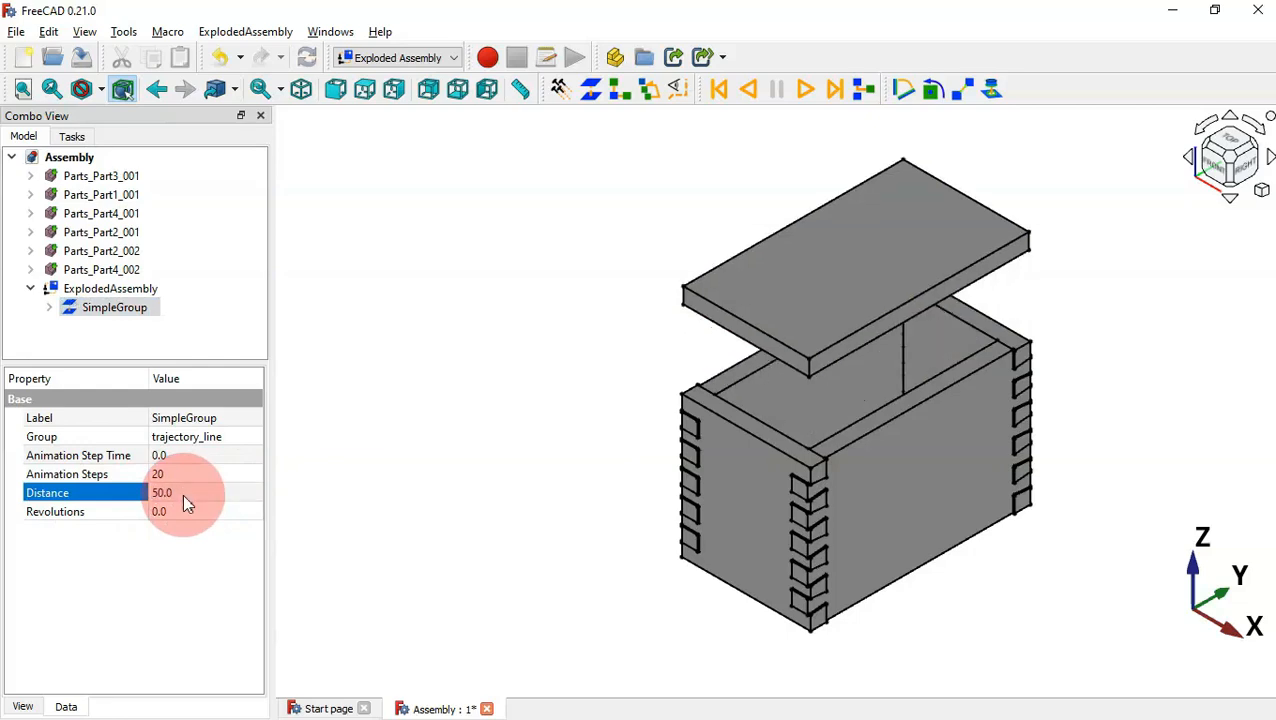
double_click(193, 497)
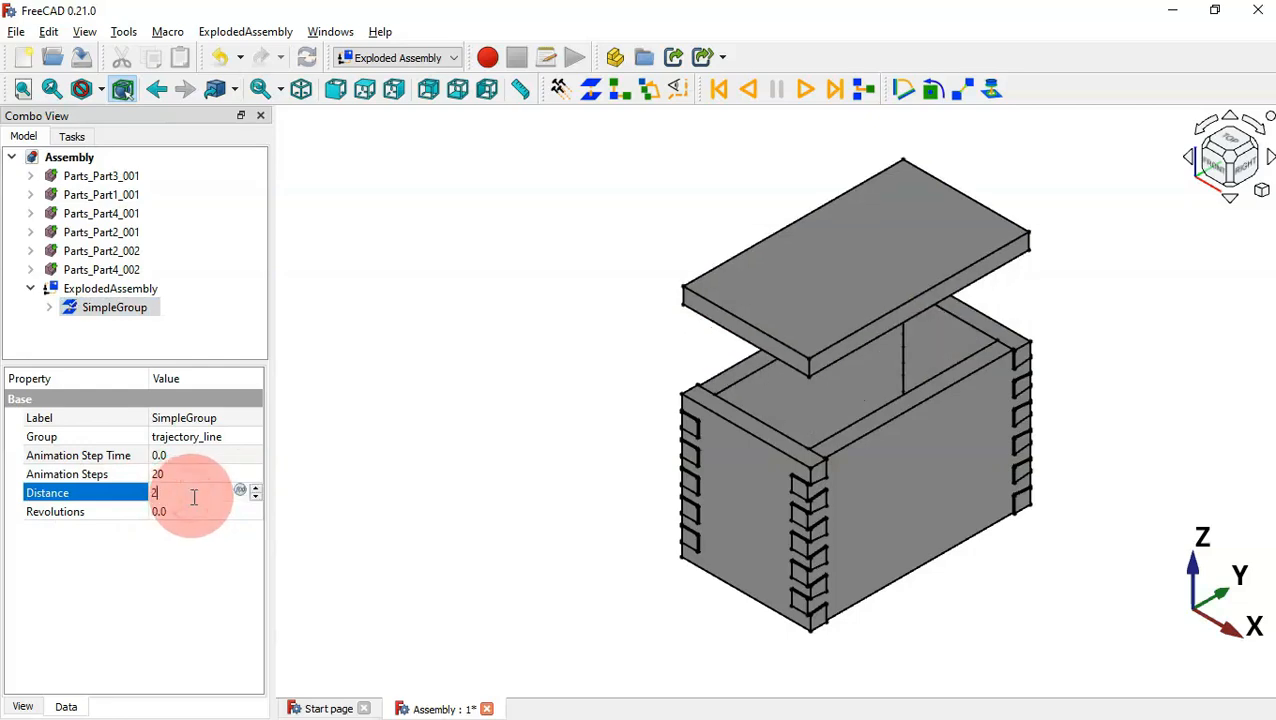
key(Return)
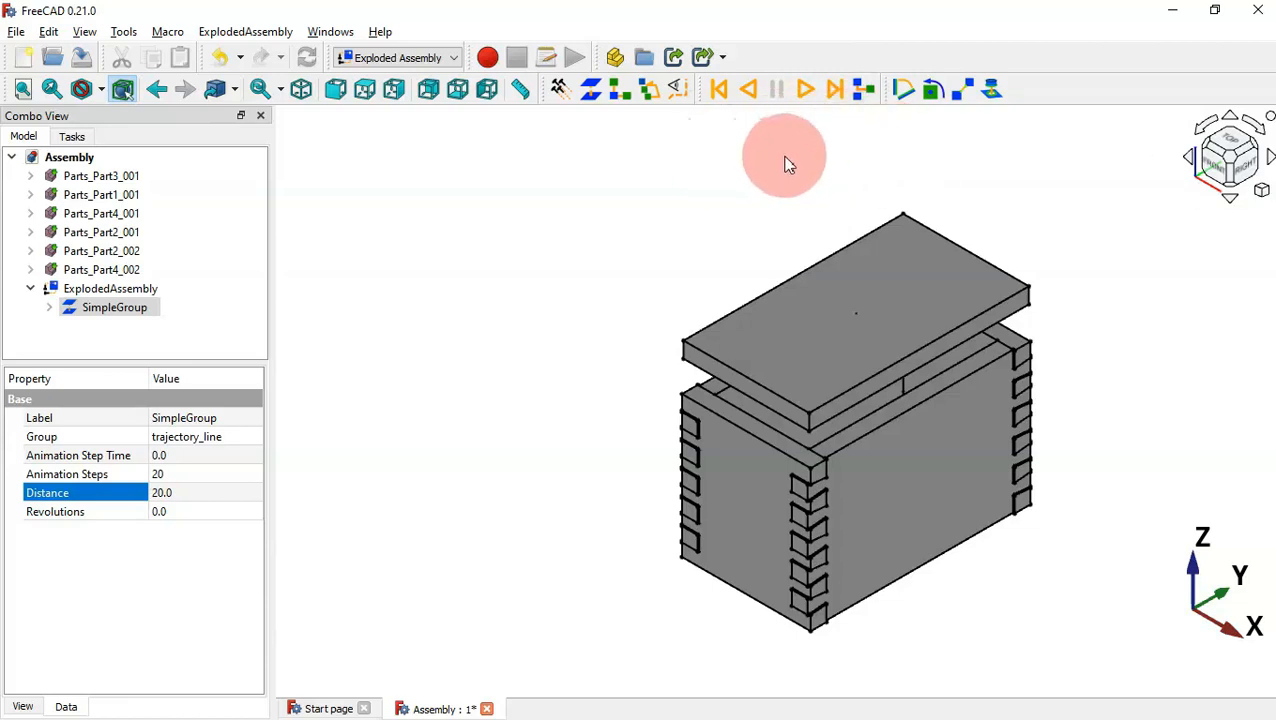
- Return the box to its assembled state and play the lid's explosion animation forwards, backwards and forwards again
click(851, 145)
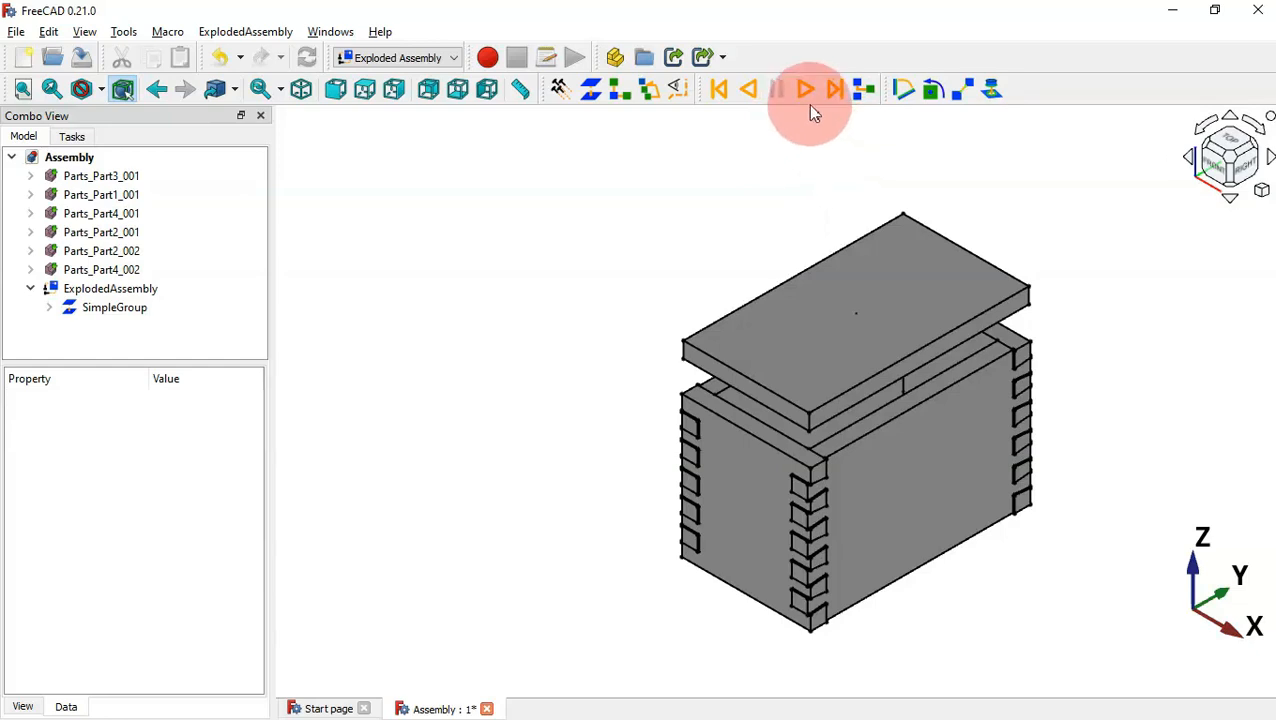
click(719, 91)
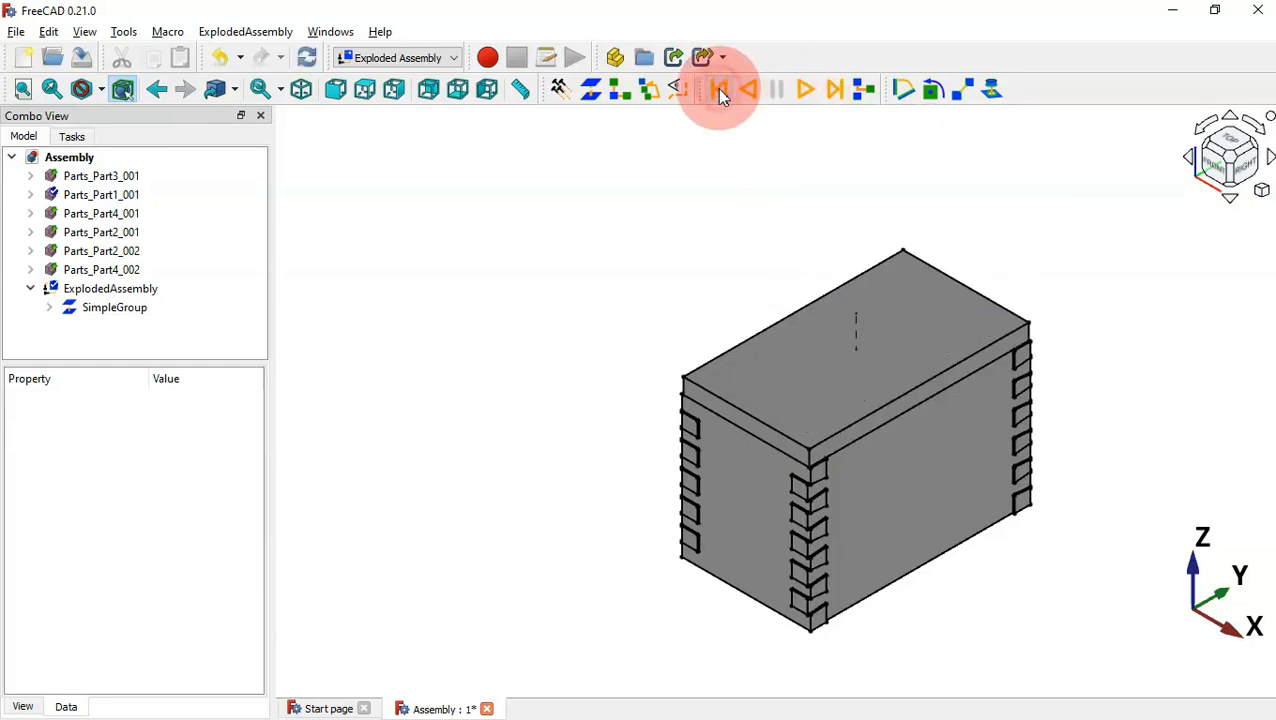
click(806, 91)
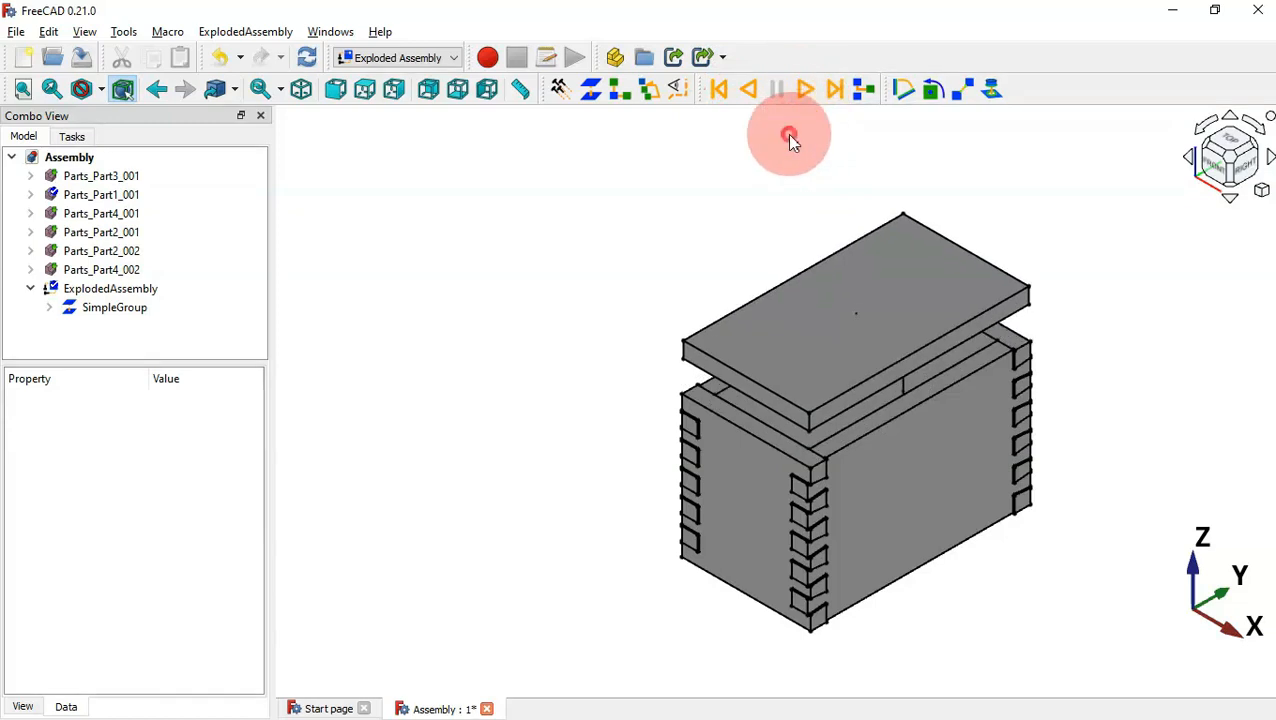
click(748, 91)
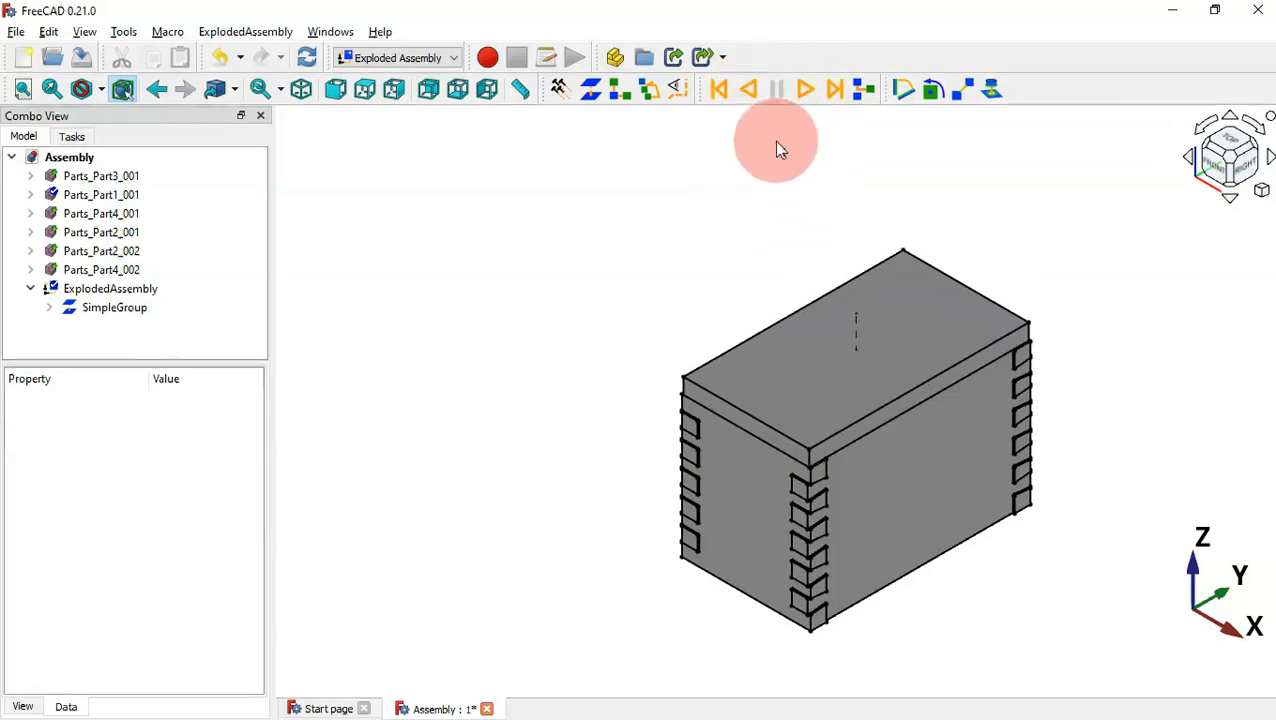
click(806, 89)
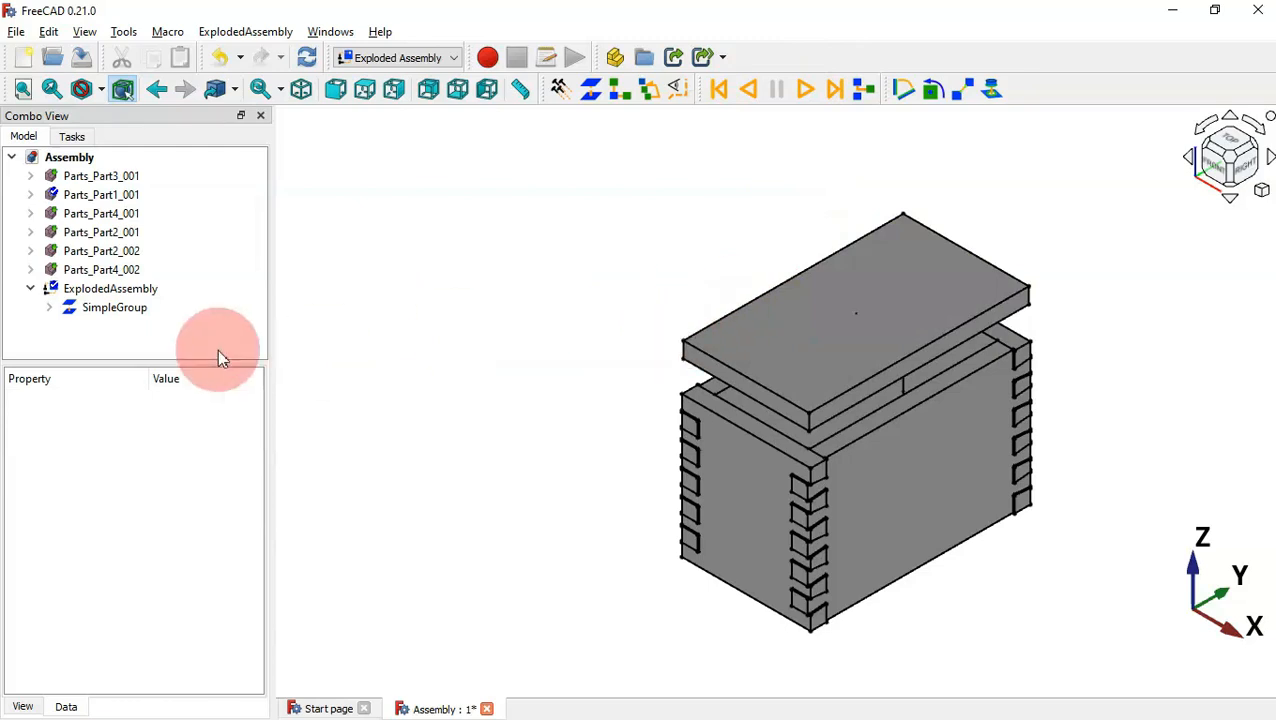
- Set the animation steps of the lid's explosion group to 100
click(114, 308)
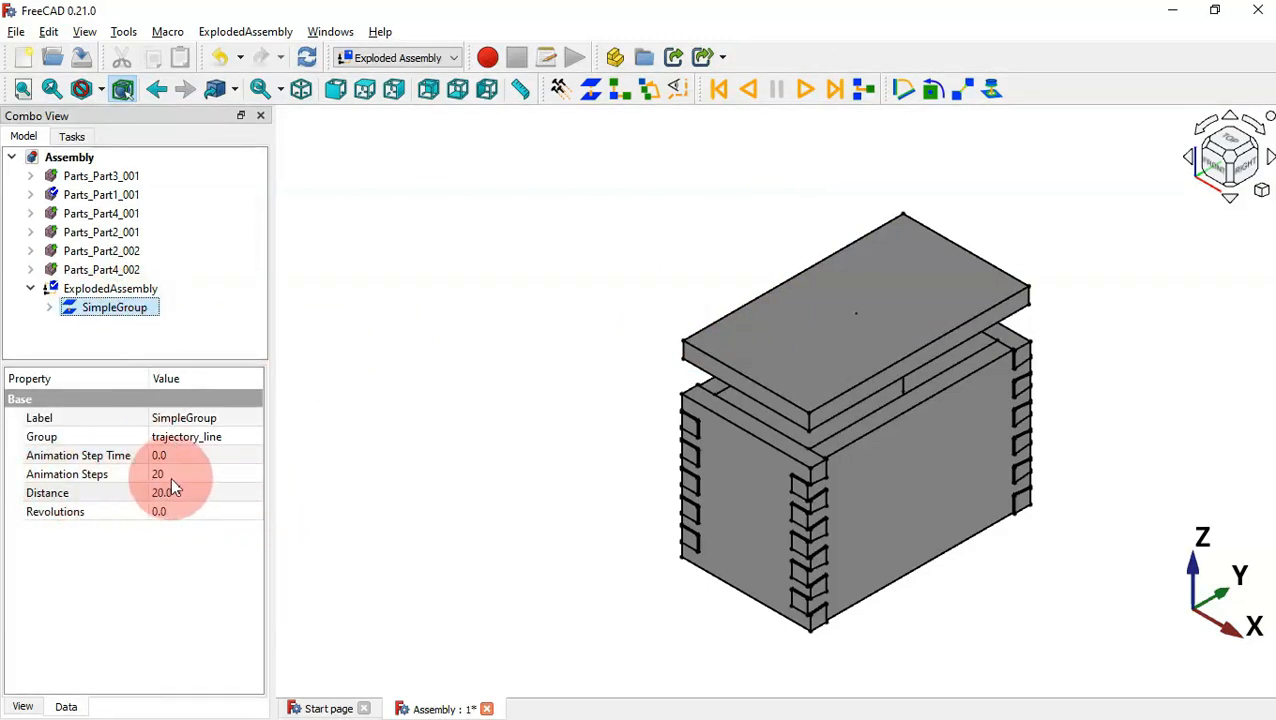
click(205, 476)
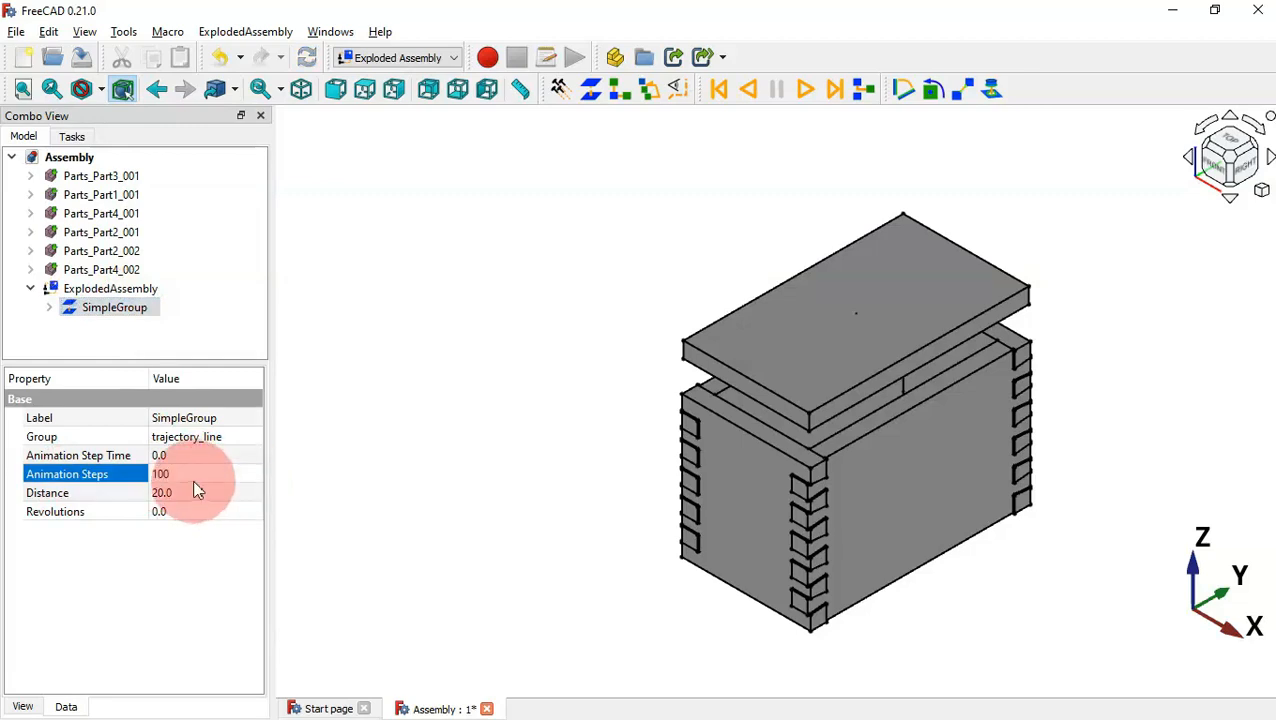
key(Return)
click(832, 157)
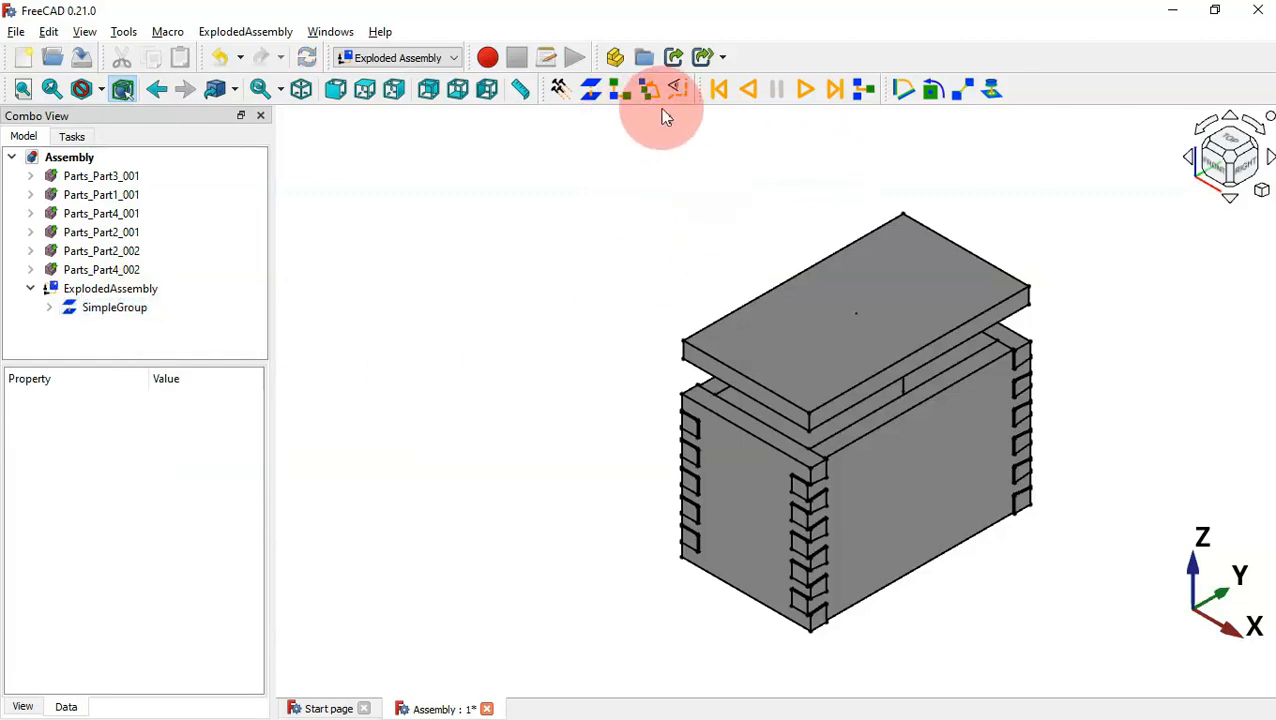
- Play the 100-step lid animation from the assembled state to the exploded state and back
click(716, 92)
click(806, 91)
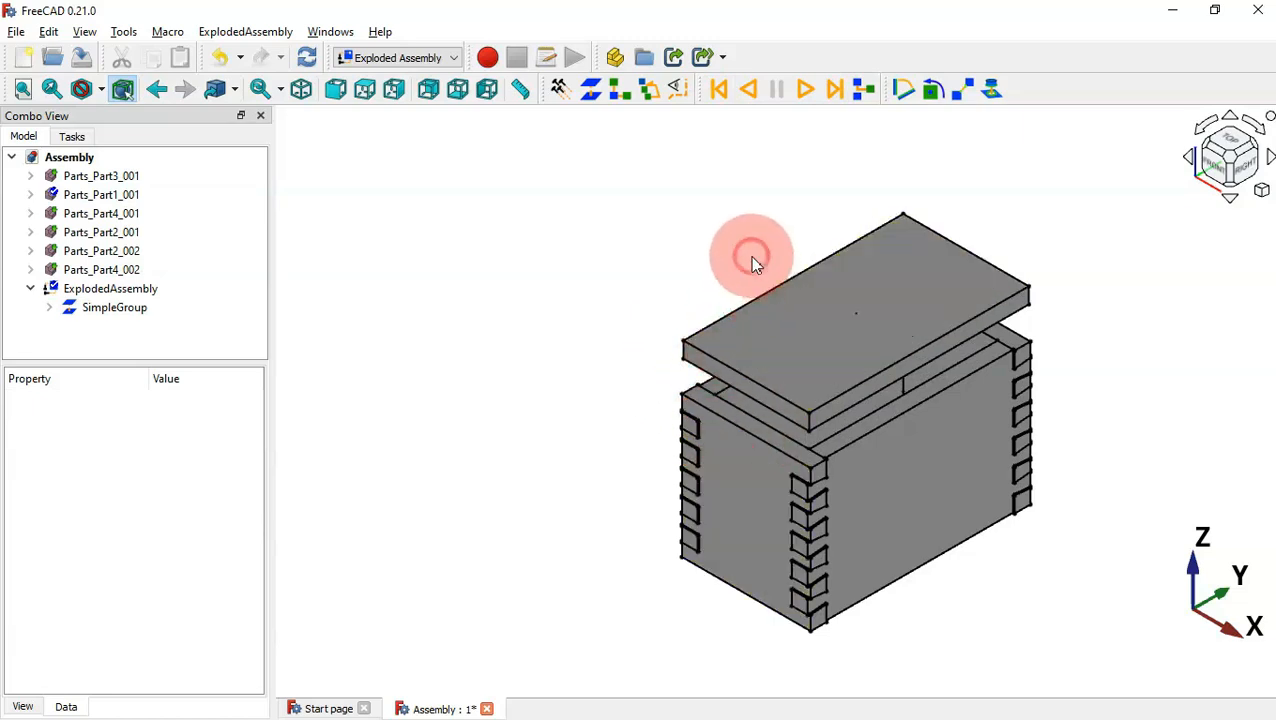
click(748, 89)
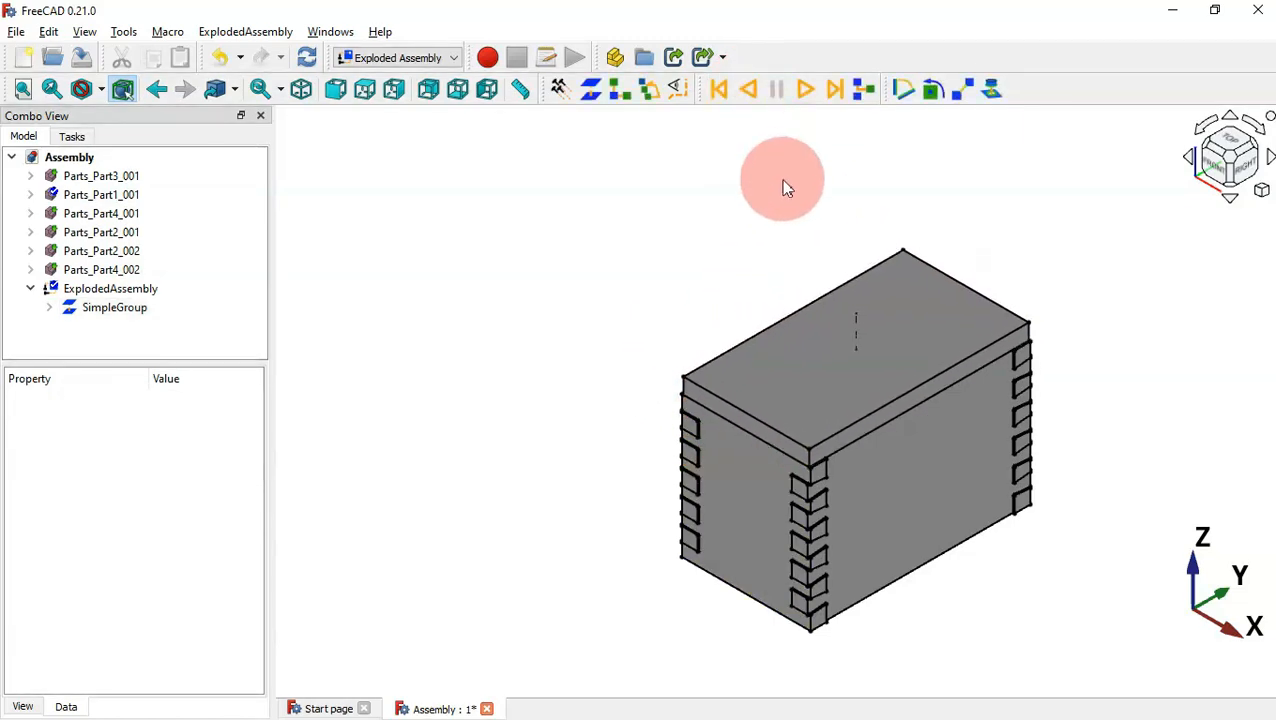
- Set the lid group's animation steps back to 20 and replay the explosion from the assembled state
click(106, 309)
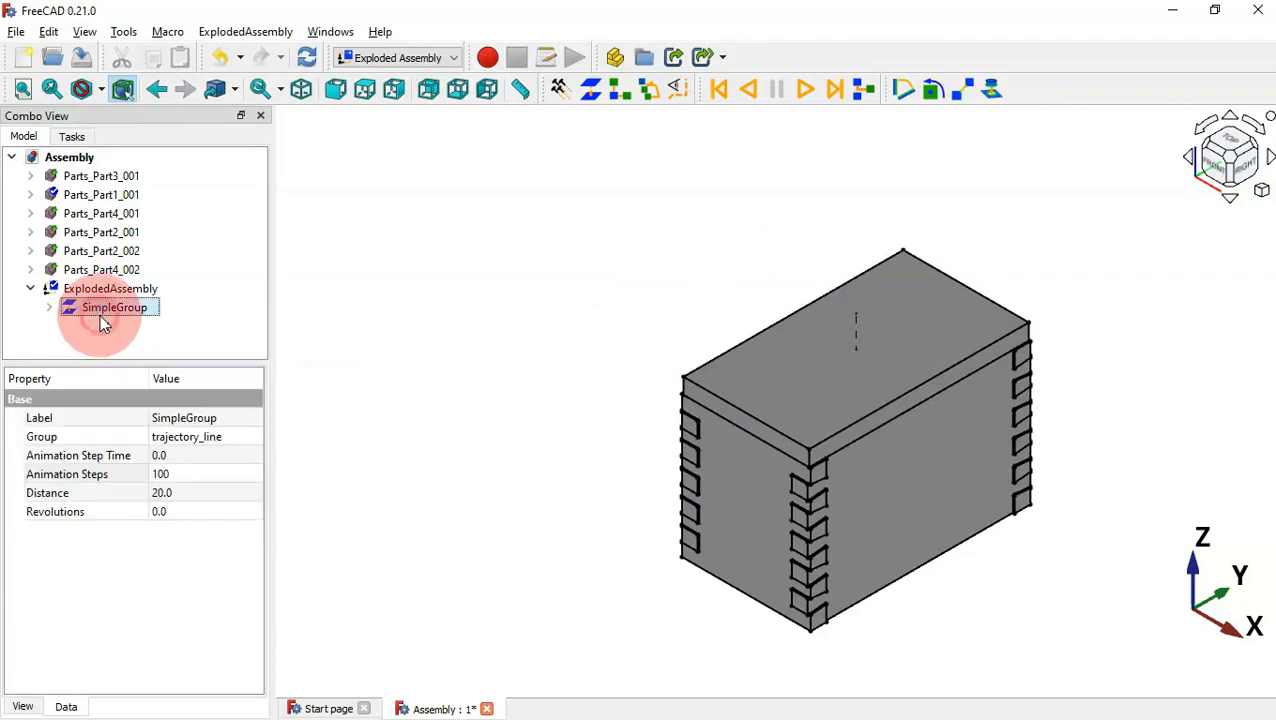
click(181, 473)
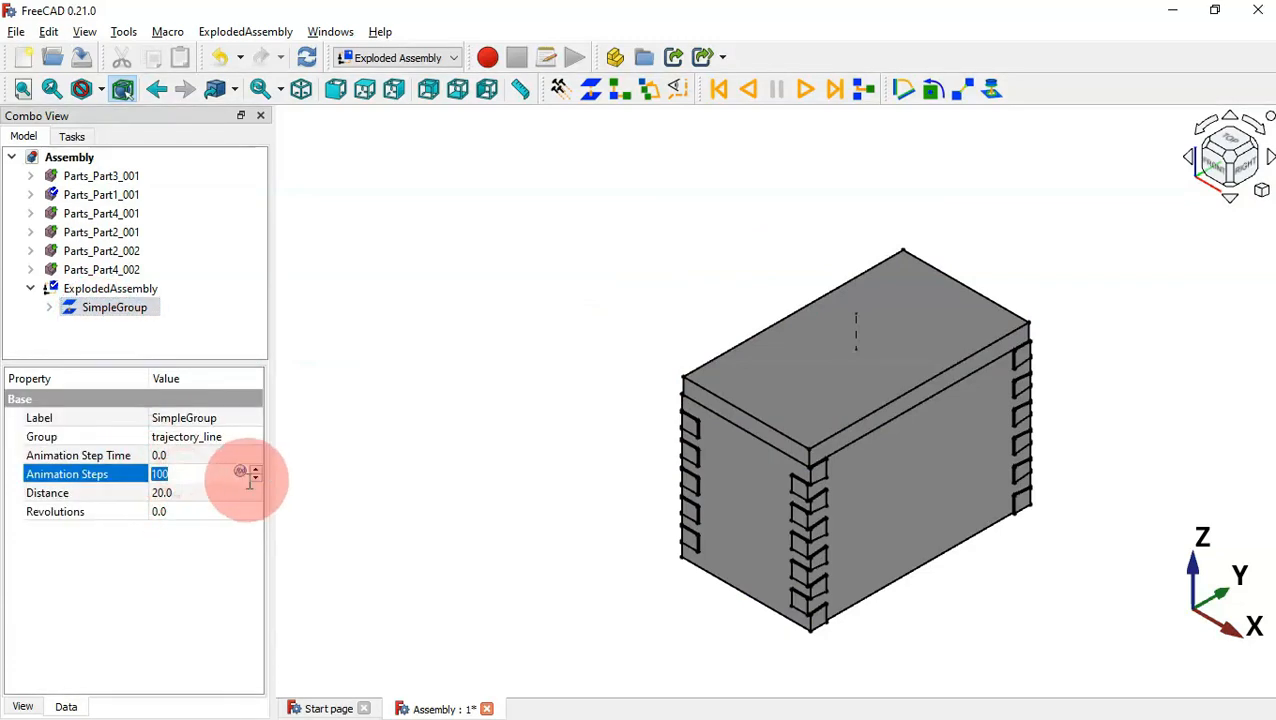
click(393, 448)
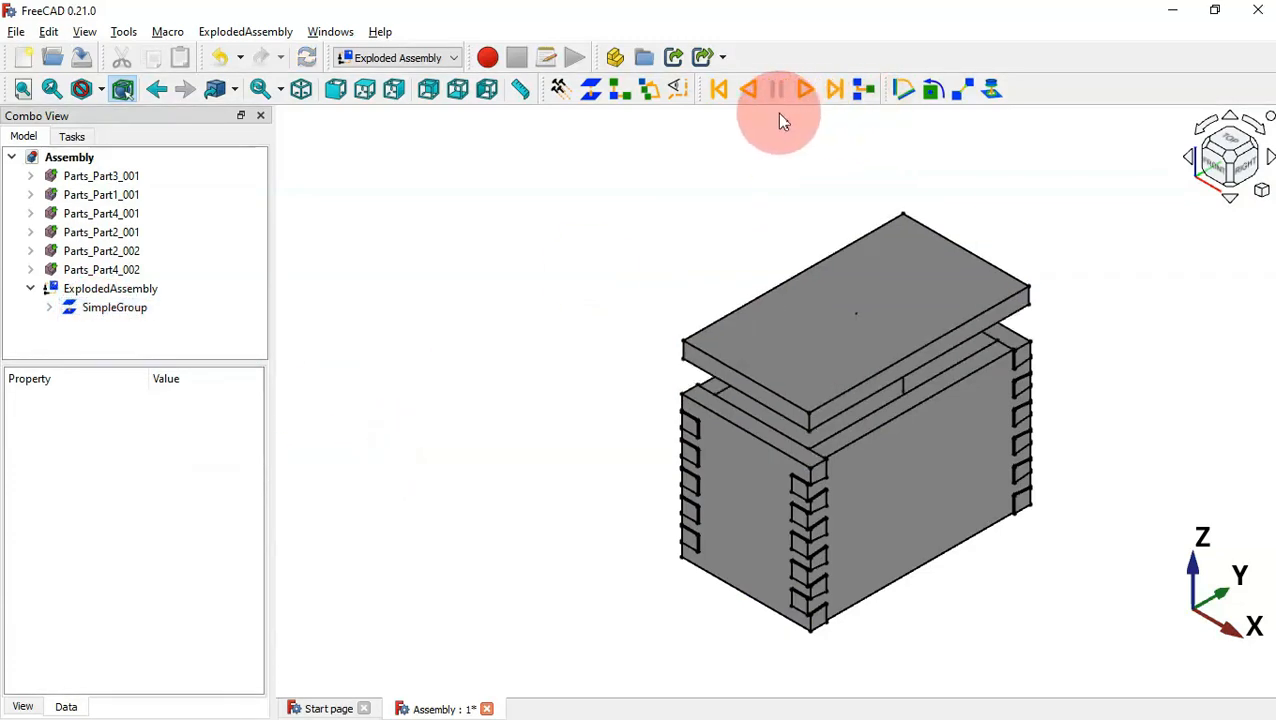
click(718, 88)
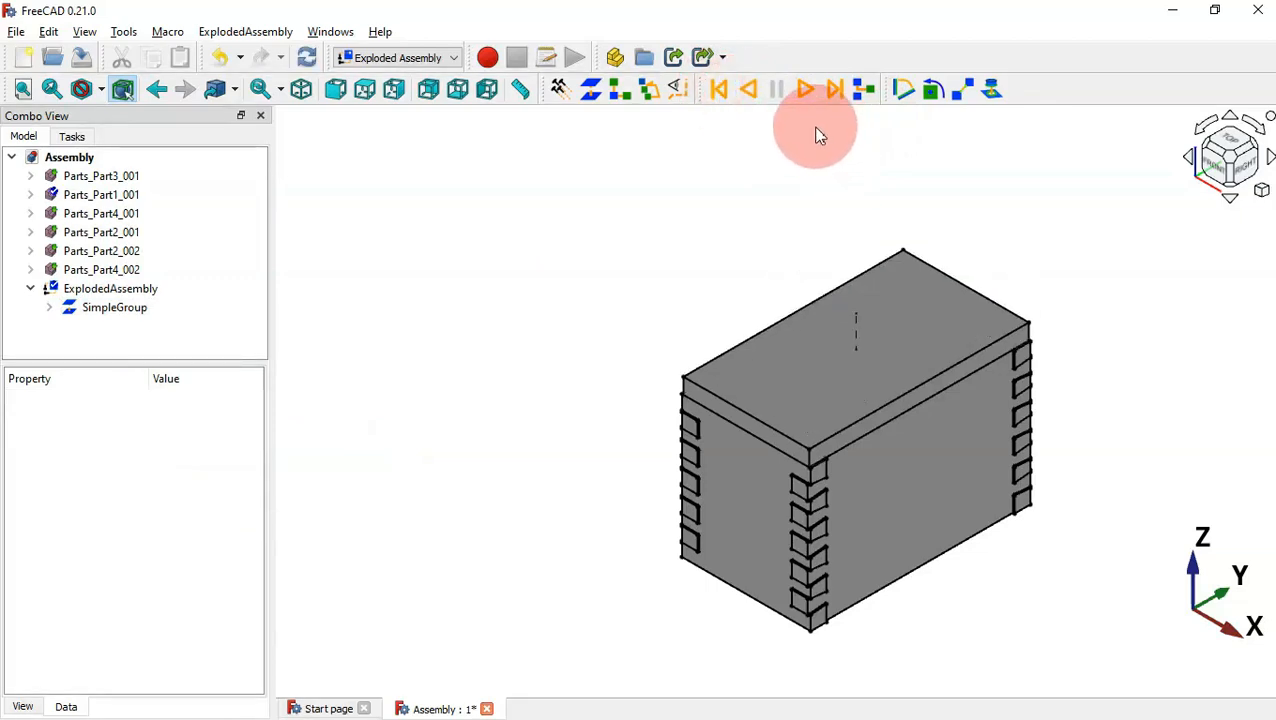
click(807, 97)
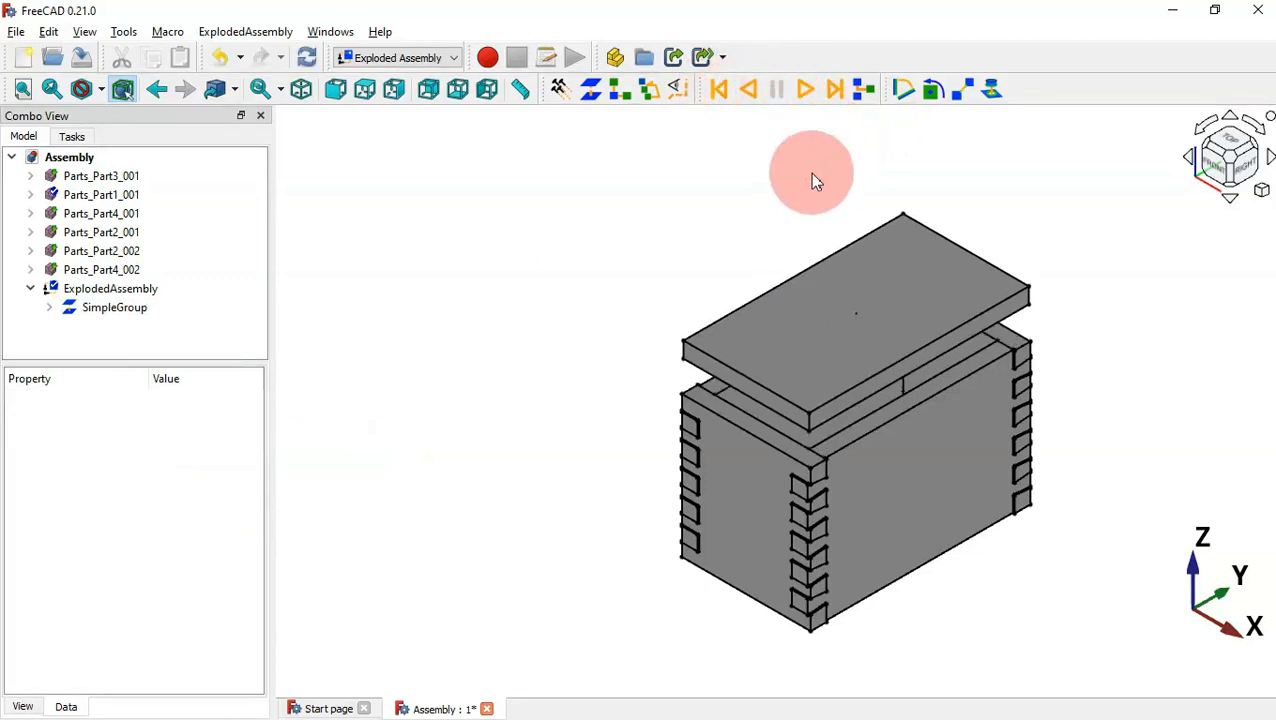
- Change the number of animation steps of the lid's upward explosion group
click(140, 308)
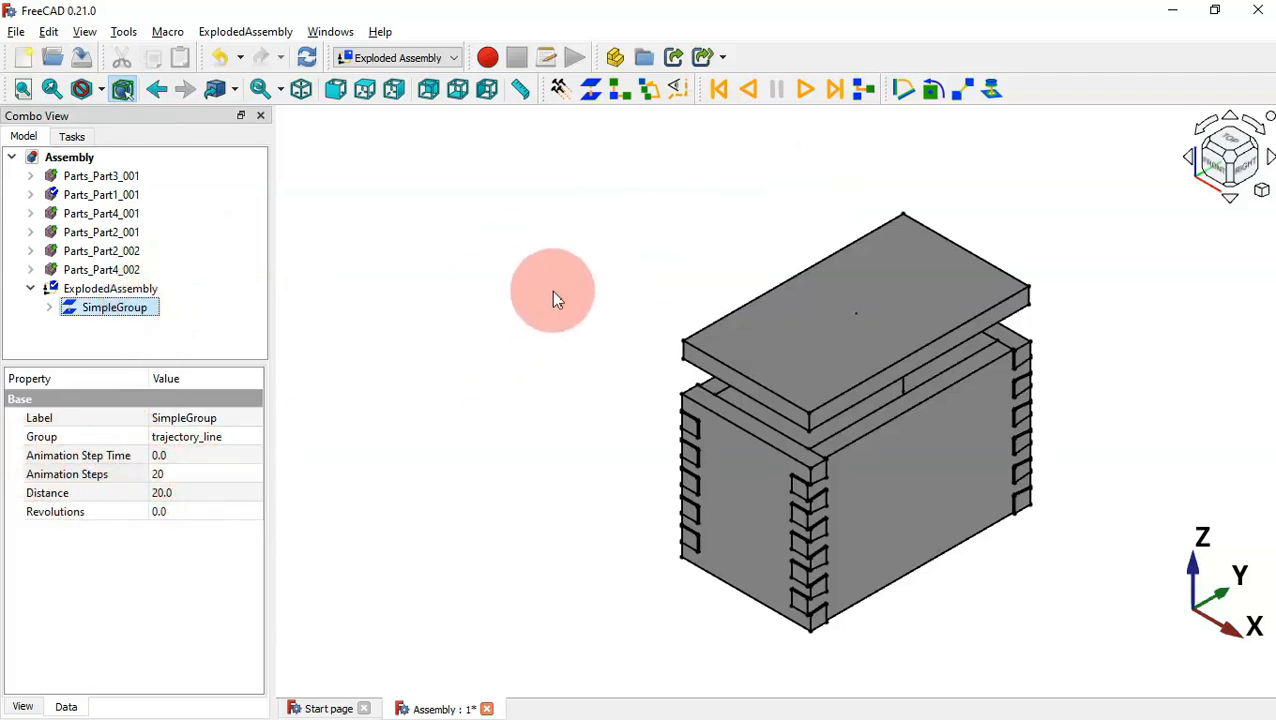
click(480, 353)
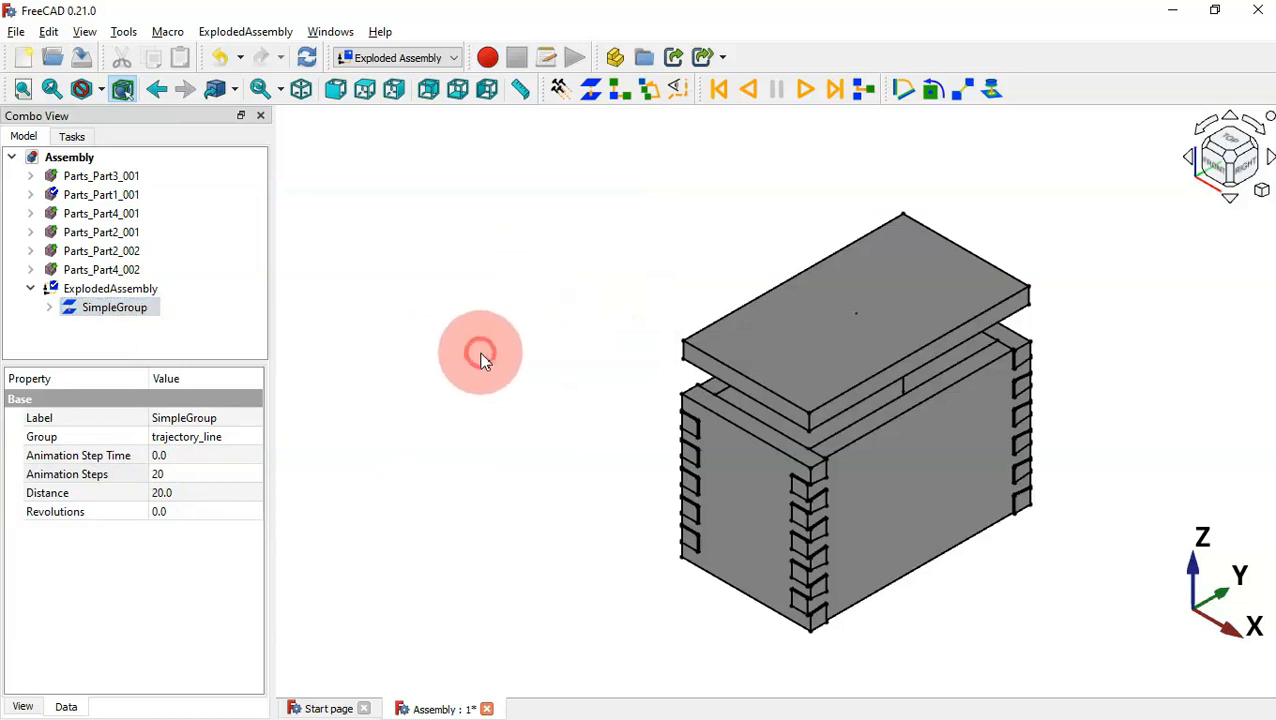
click(119, 313)
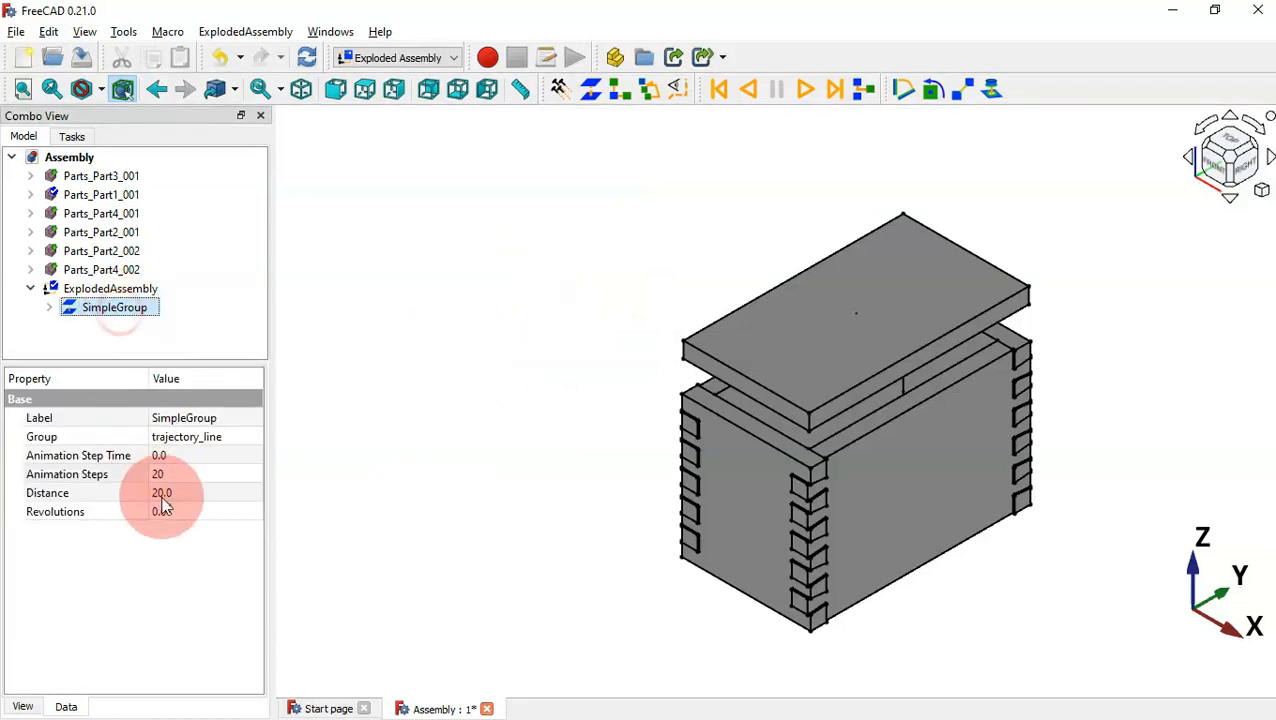
click(212, 470)
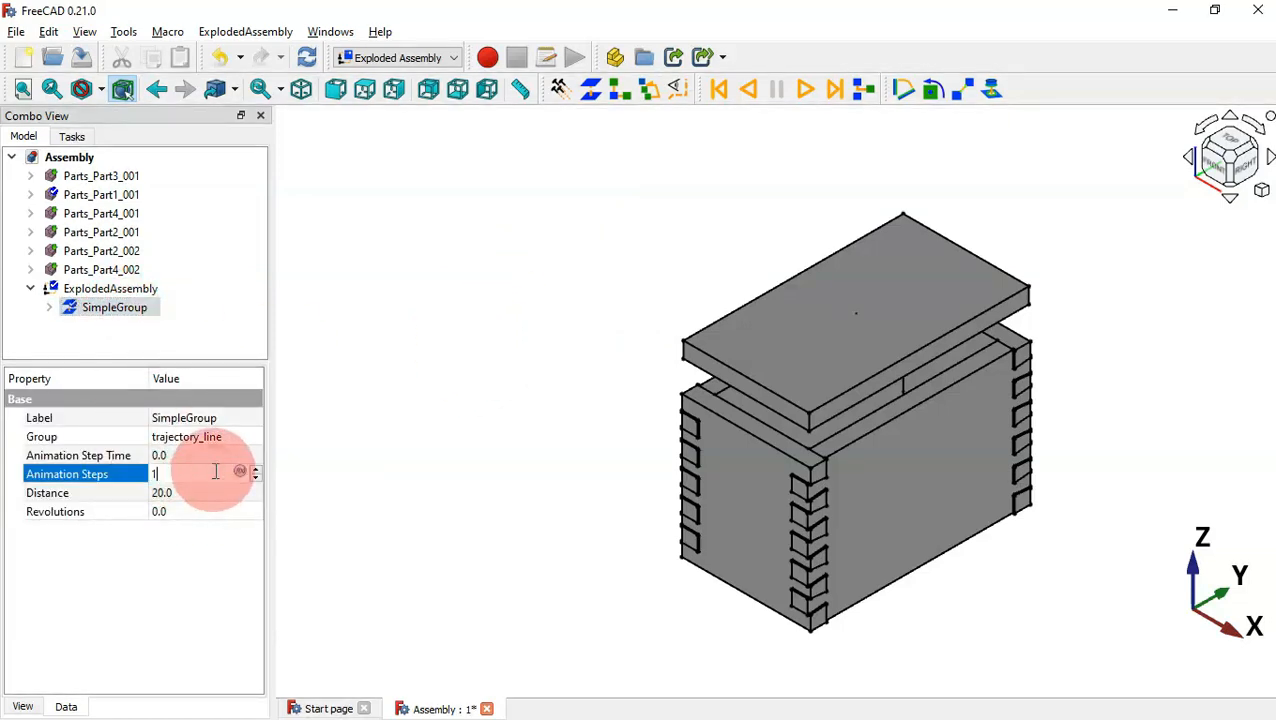
key(Return)
click(490, 373)
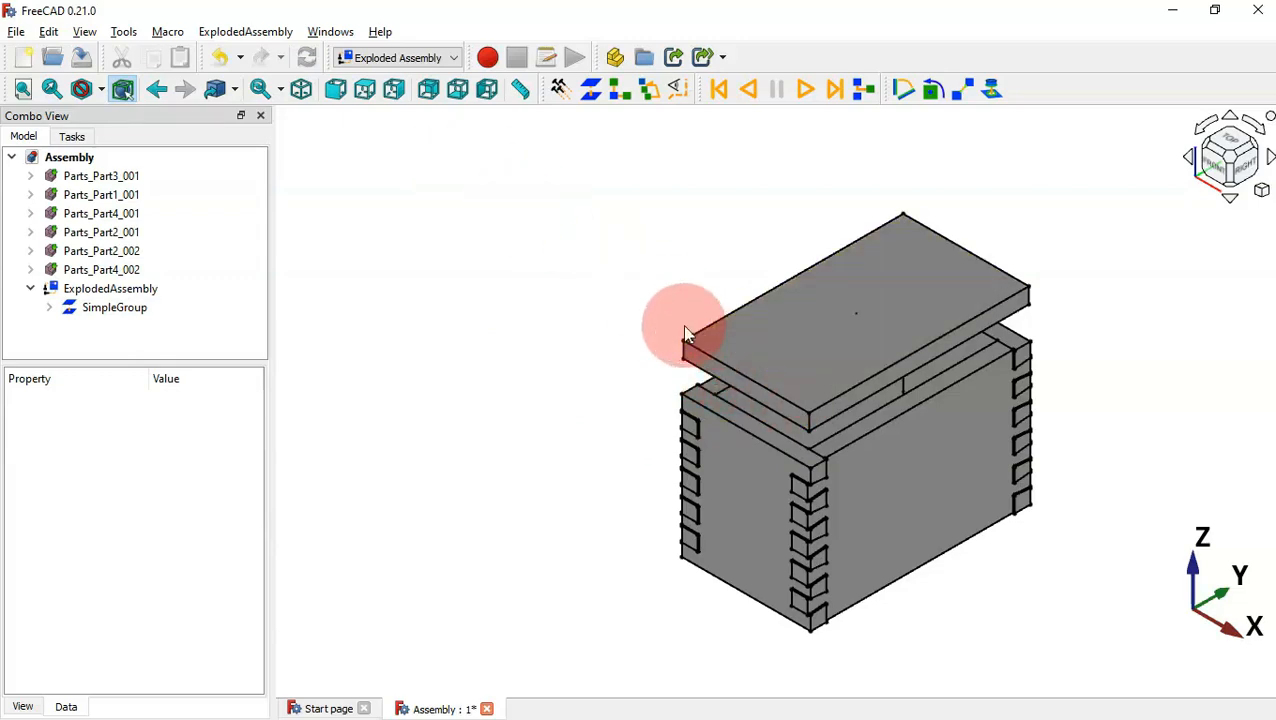
- Create a simple explosion group that moves the lid sideways, using its long side face opposite the X direction
middle_drag(567, 413, 885, 383)
click(876, 357)
middle_drag(1026, 386, 914, 388)
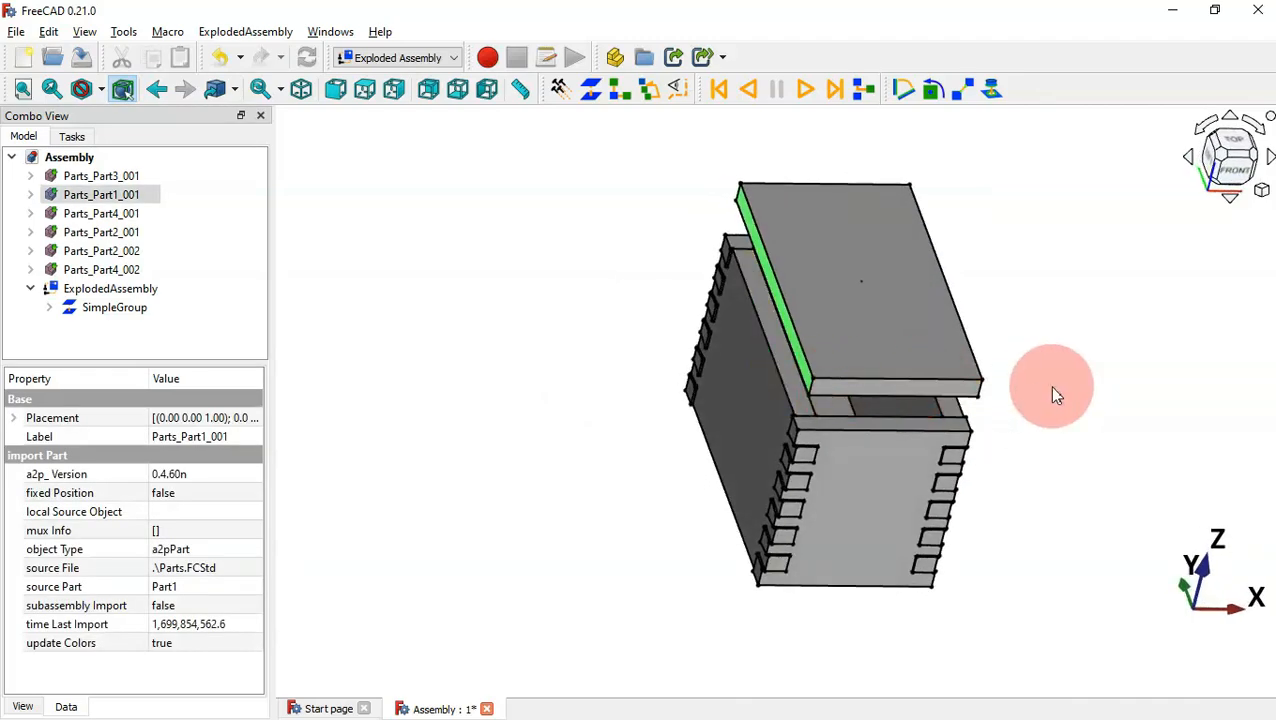
click(591, 90)
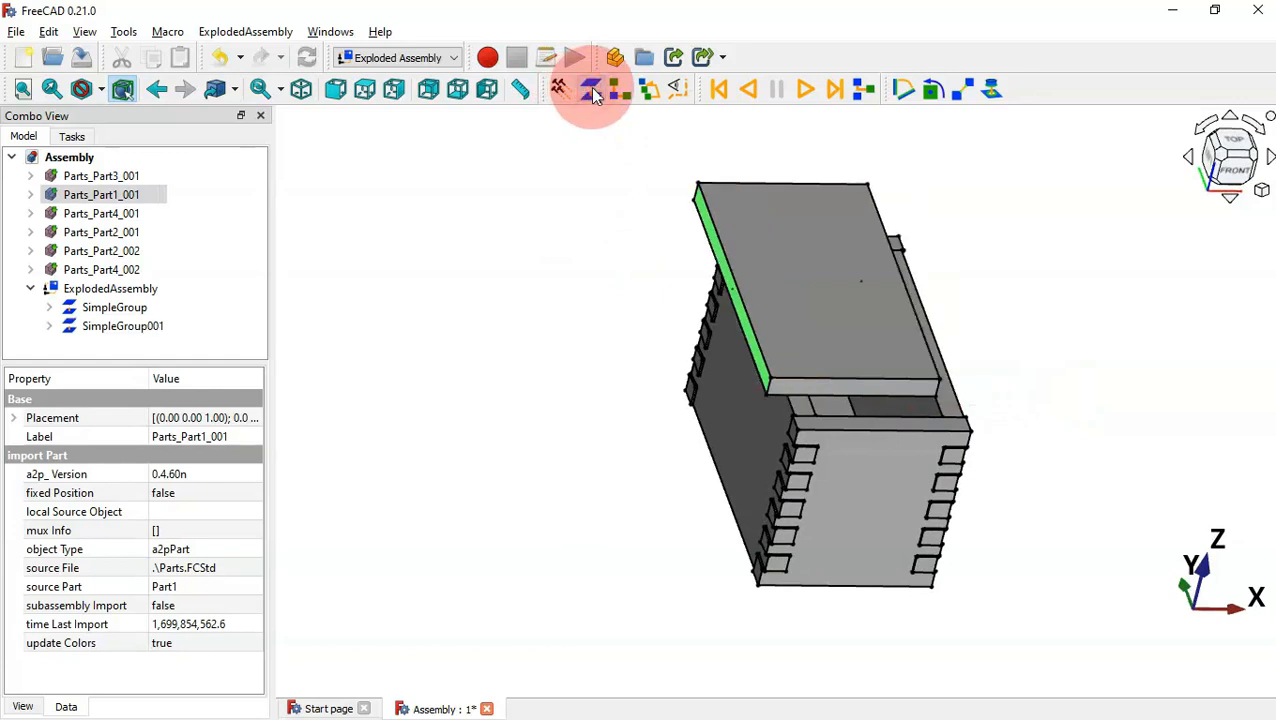
click(552, 289)
key(0)
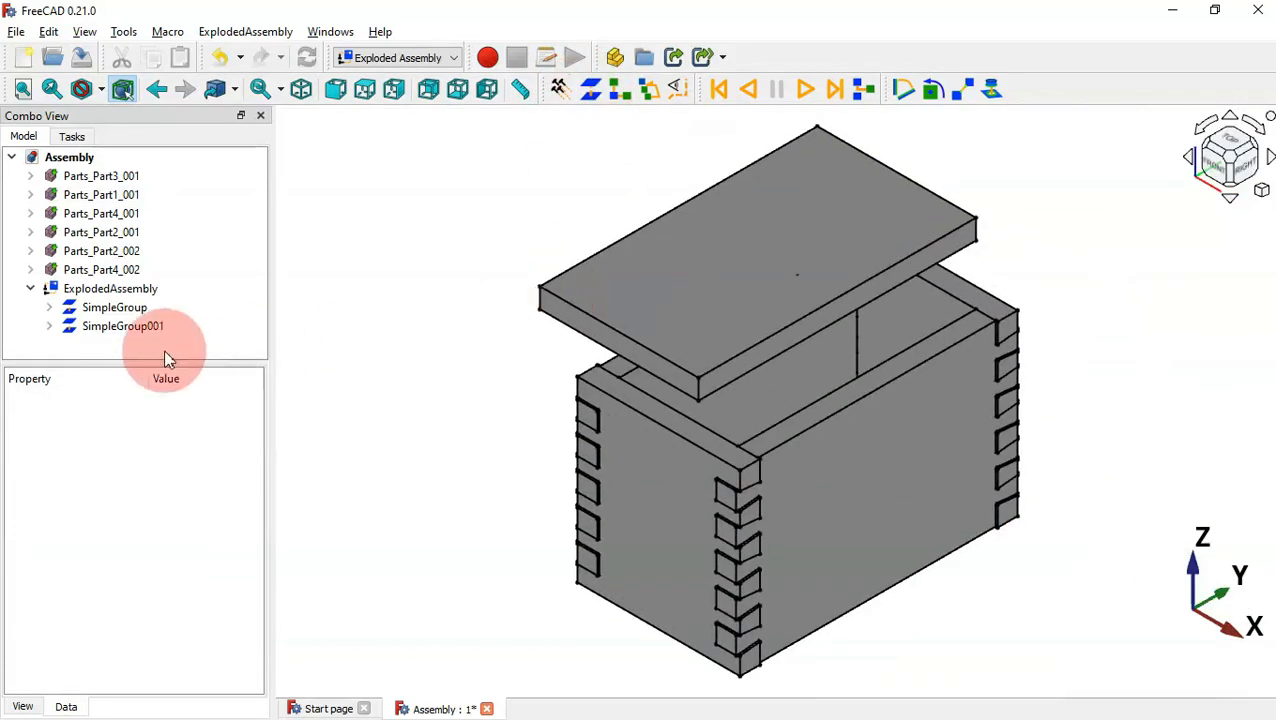
- Set the distance of the lid's sideways explosion group to 100 and play the explosion from the assembled state
click(133, 326)
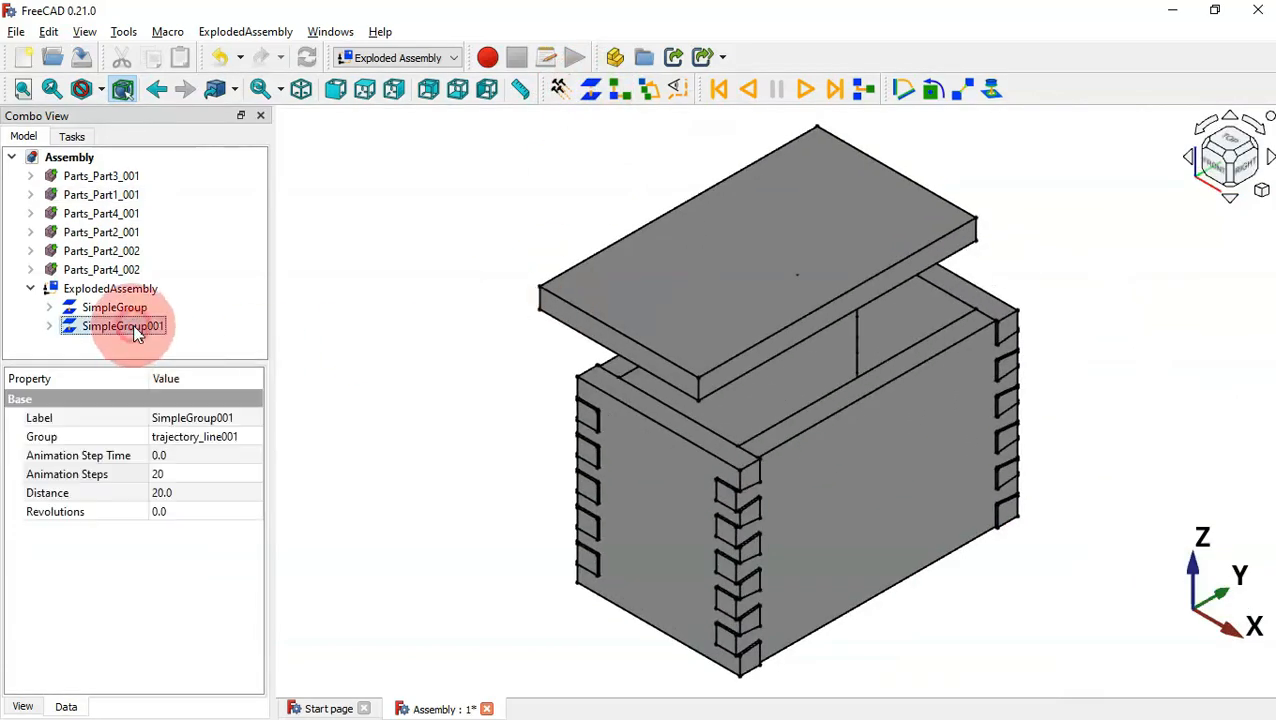
click(211, 494)
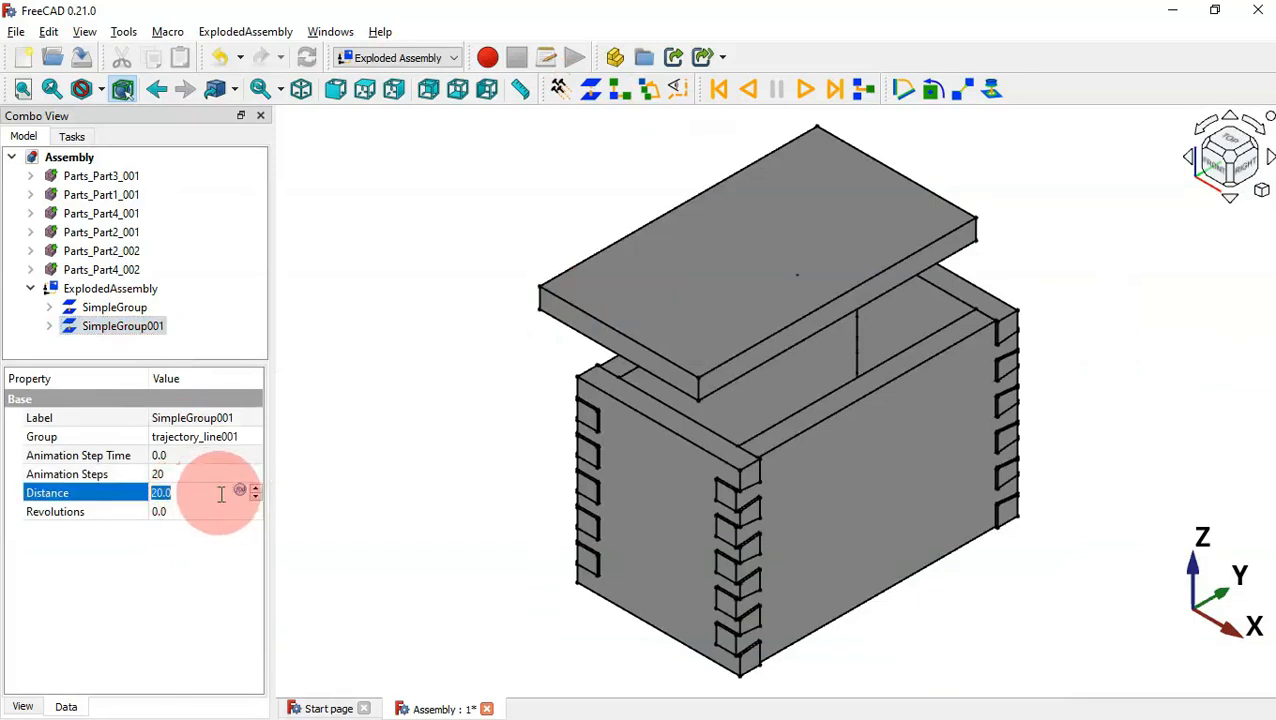
text(100)
key(Return)
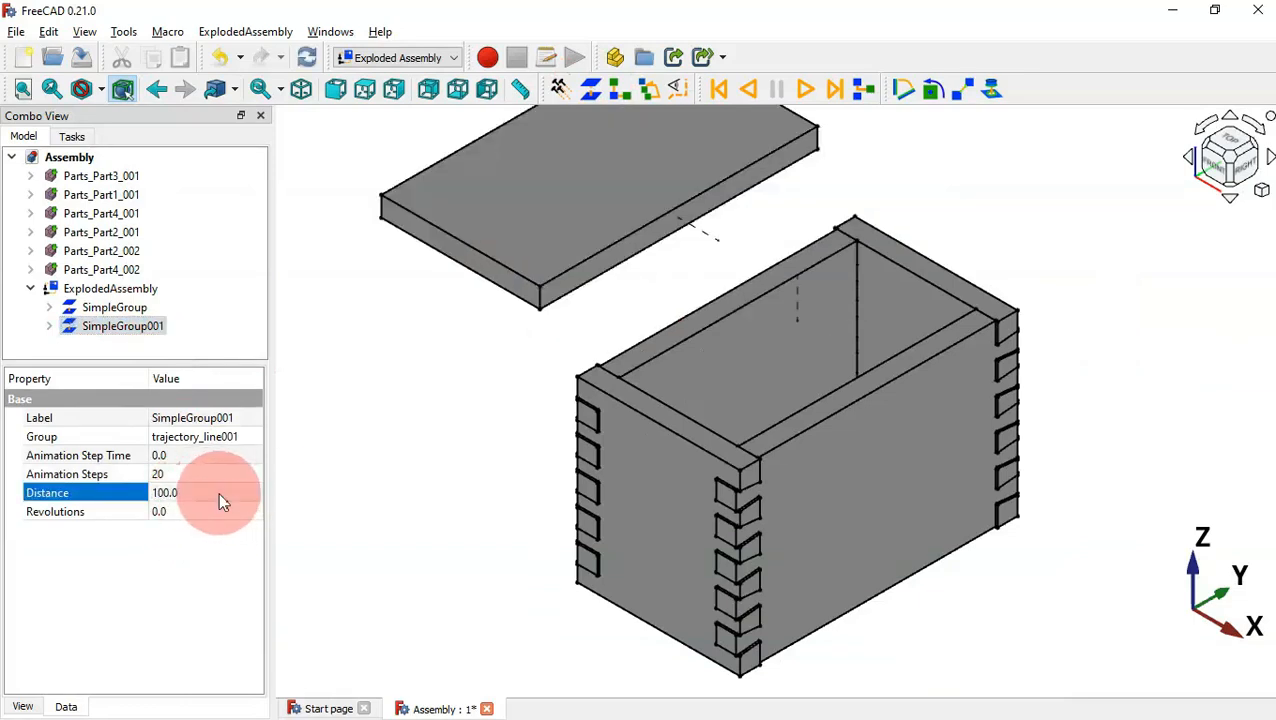
click(208, 472)
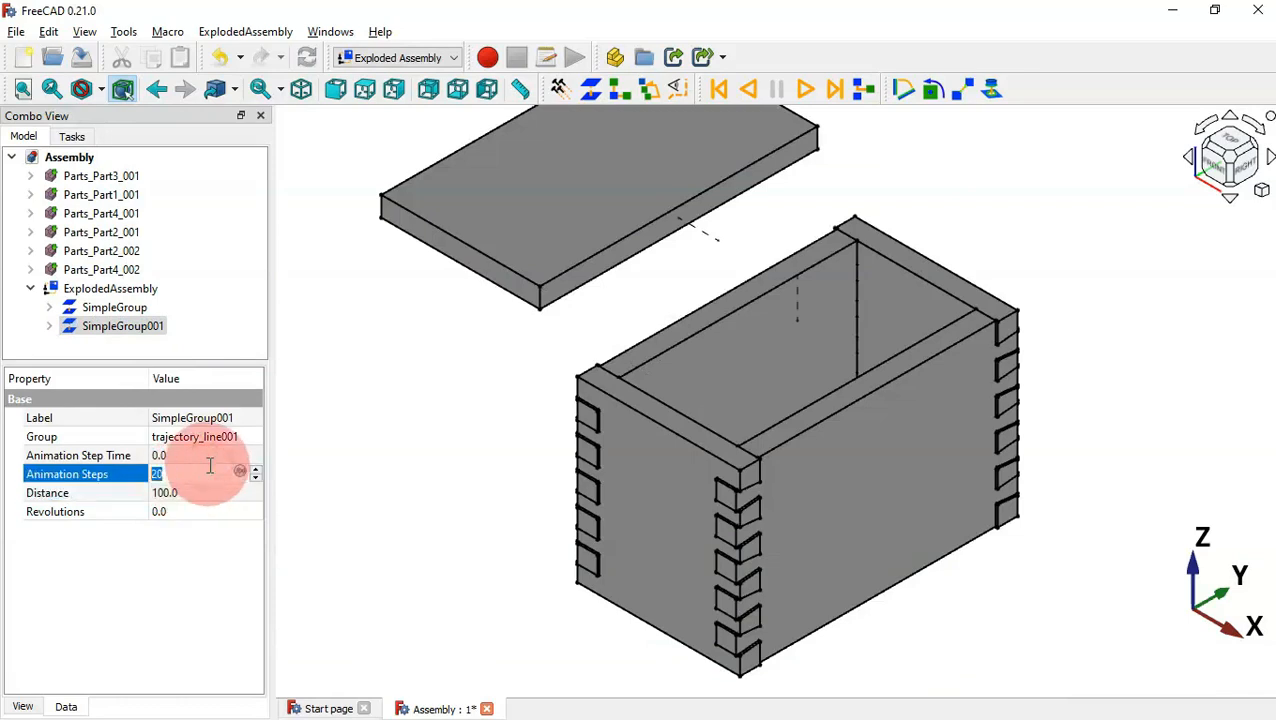
click(380, 553)
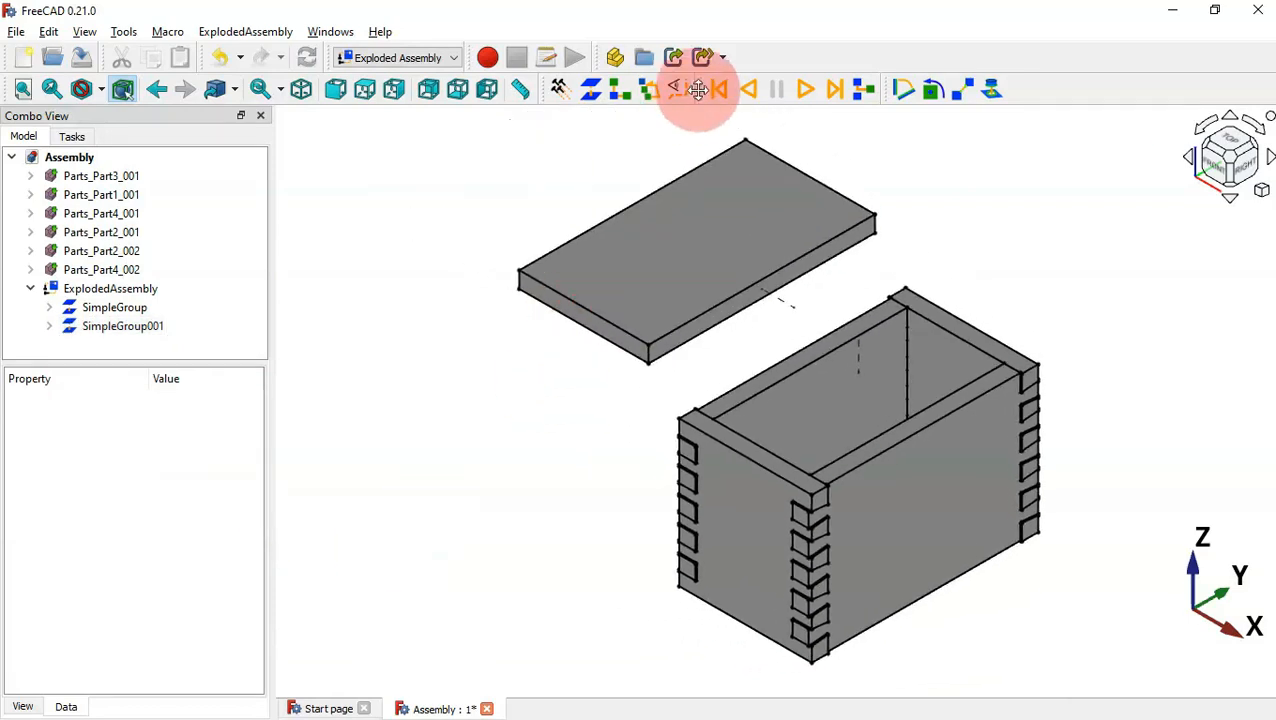
click(716, 90)
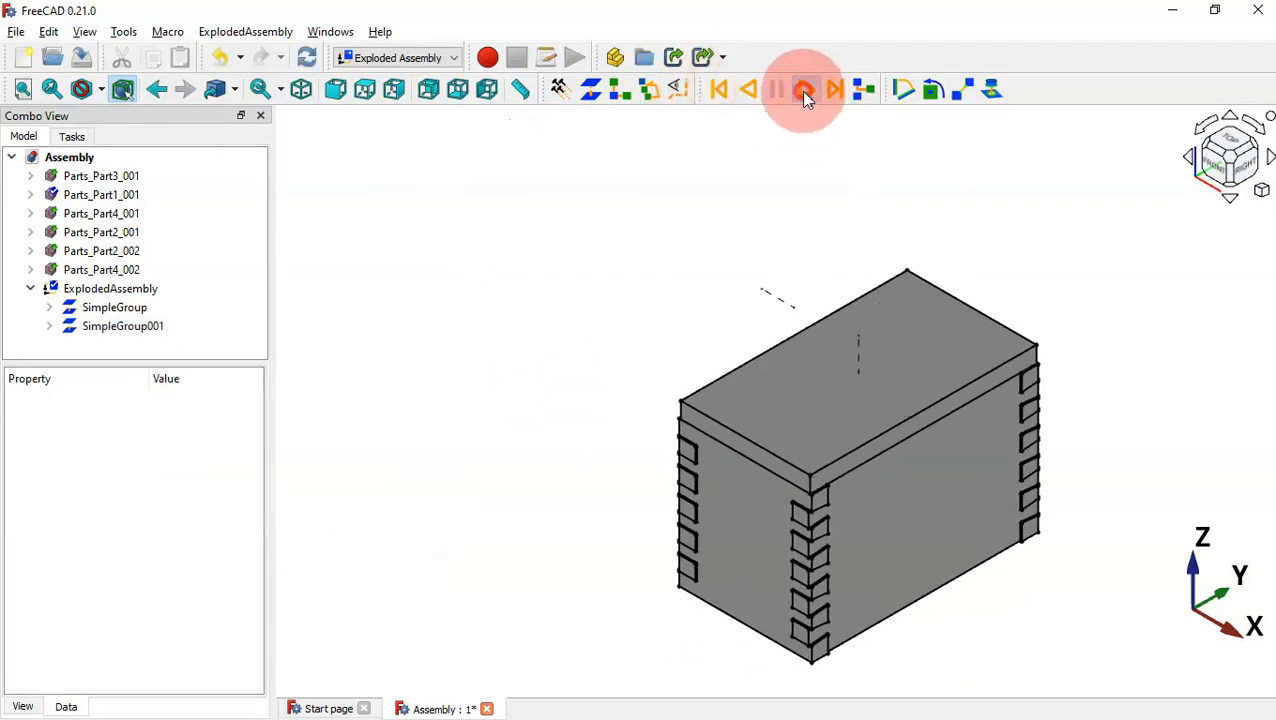
click(806, 91)
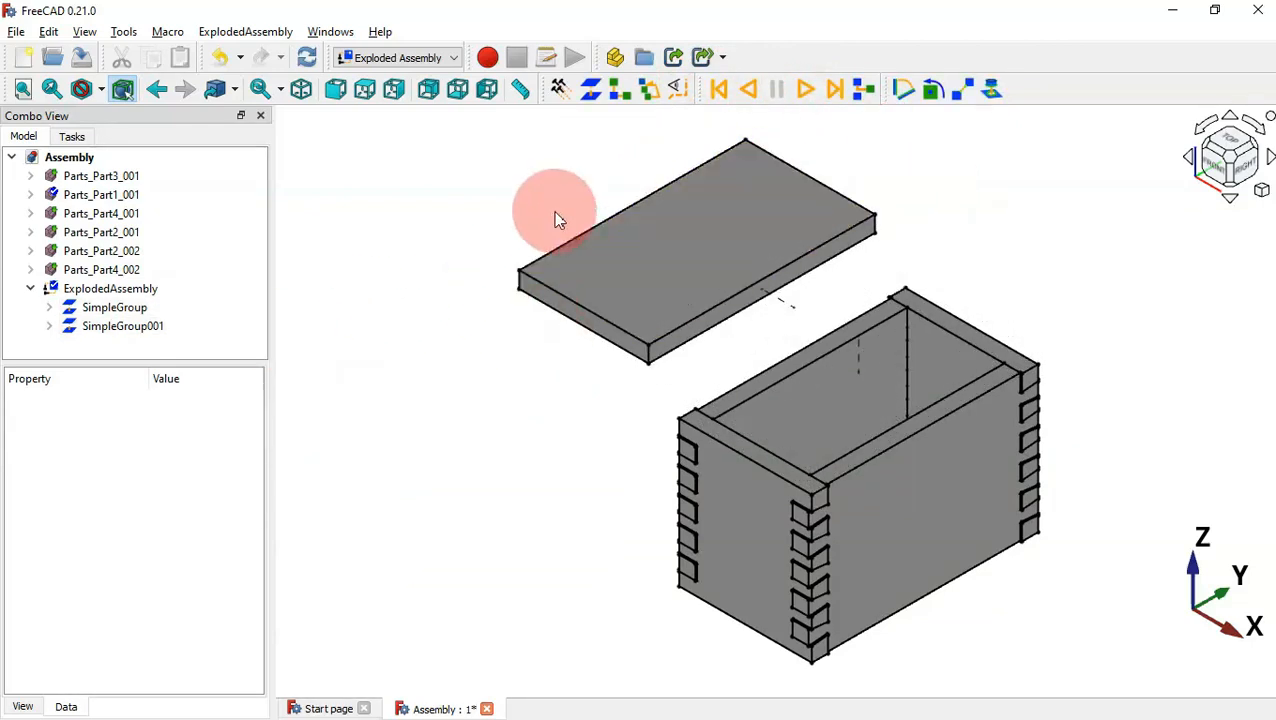
- Set the animation steps of the lid's sideways group to 100 and replay the explosion from the assembled state
click(132, 327)
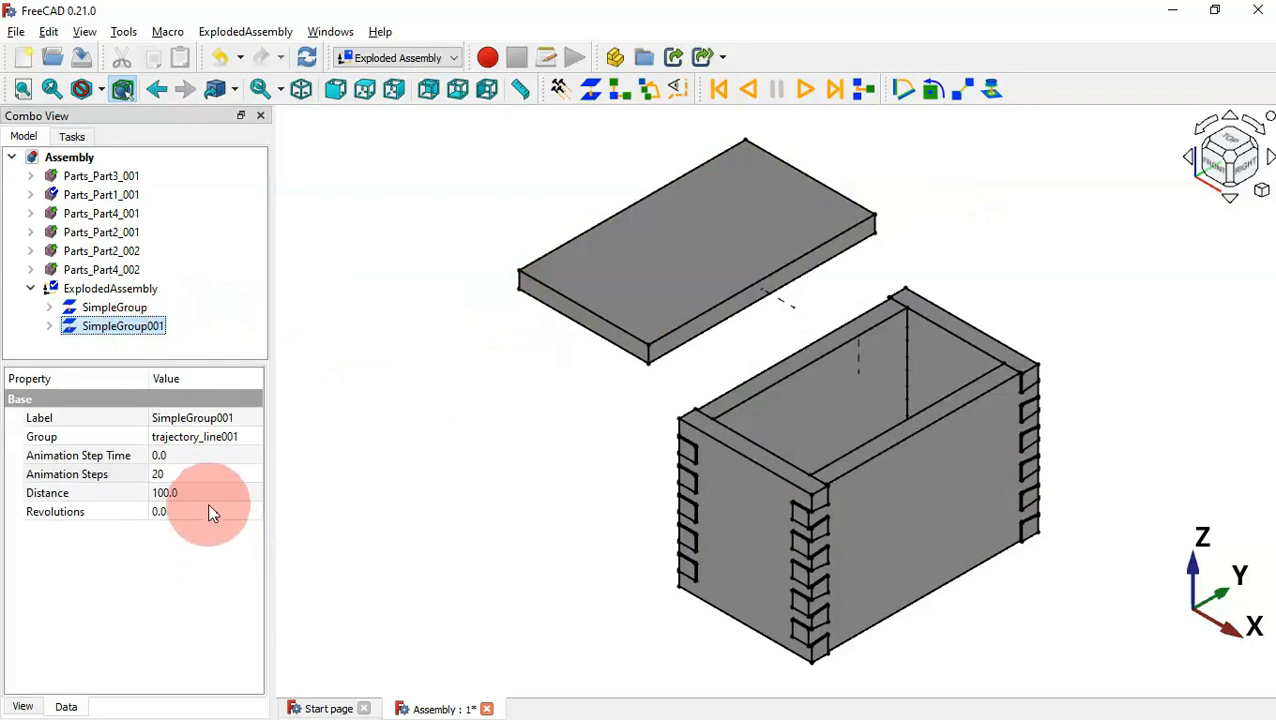
click(226, 473)
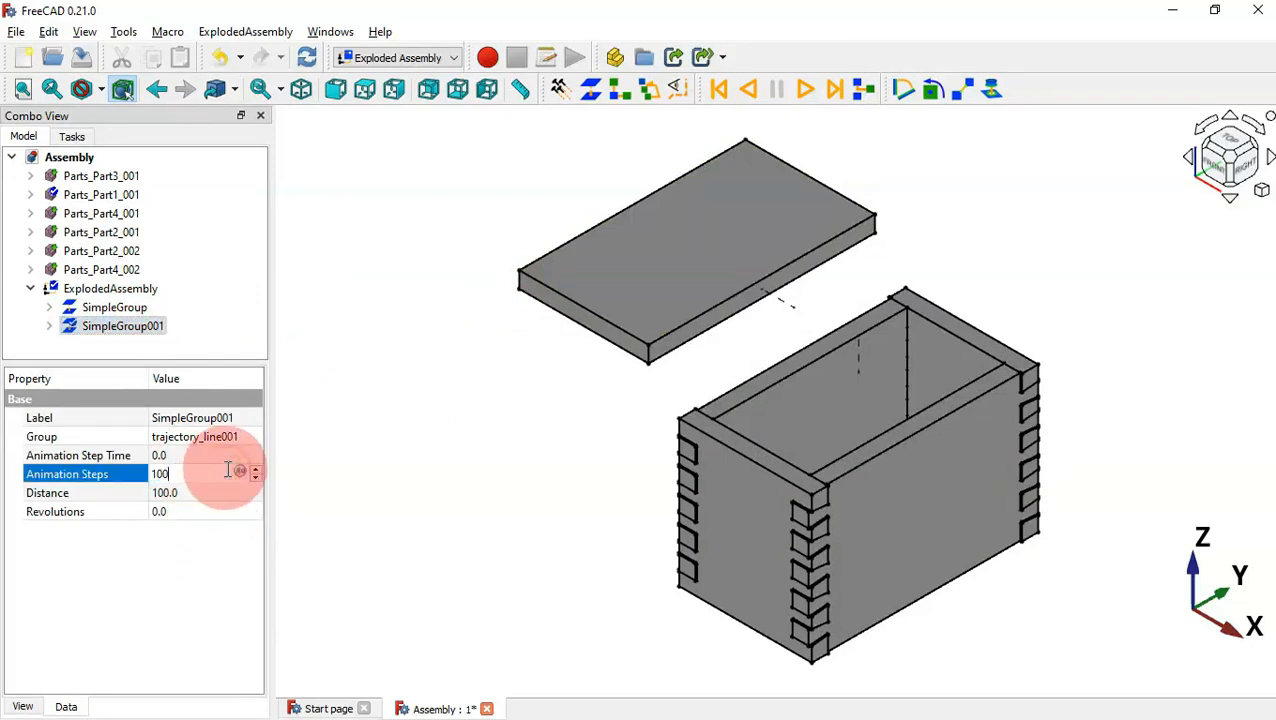
click(716, 89)
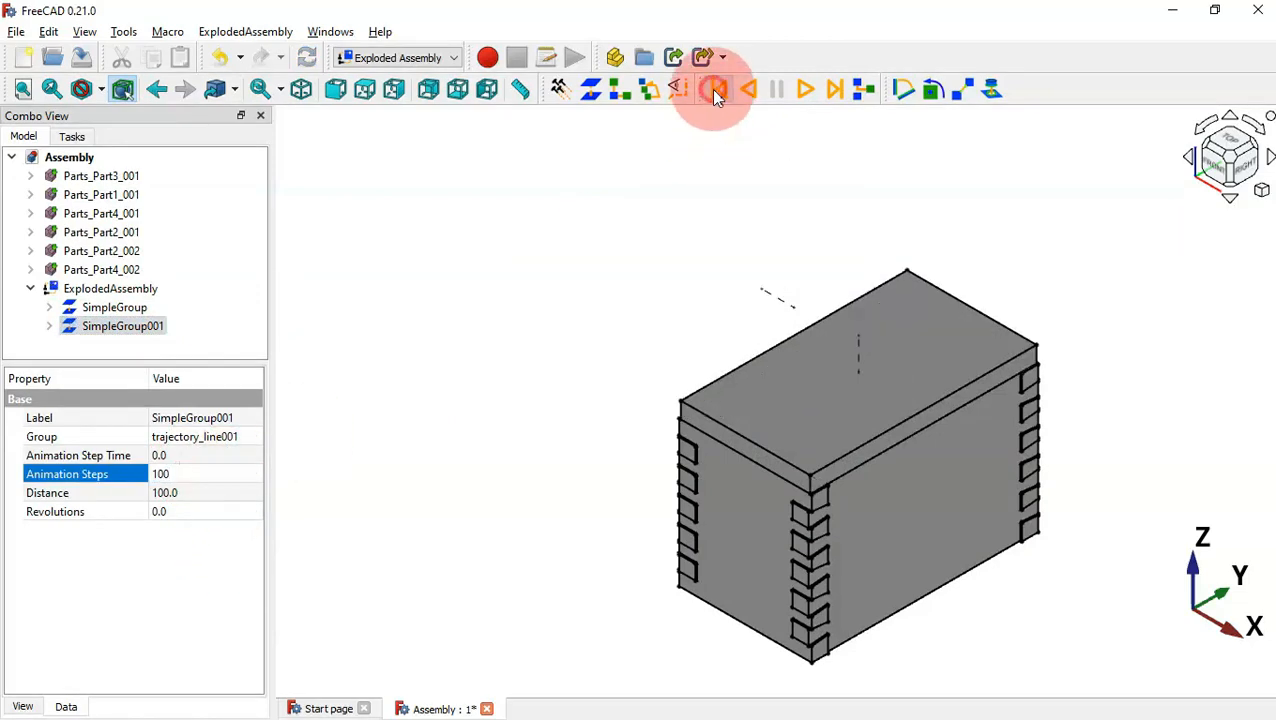
click(805, 89)
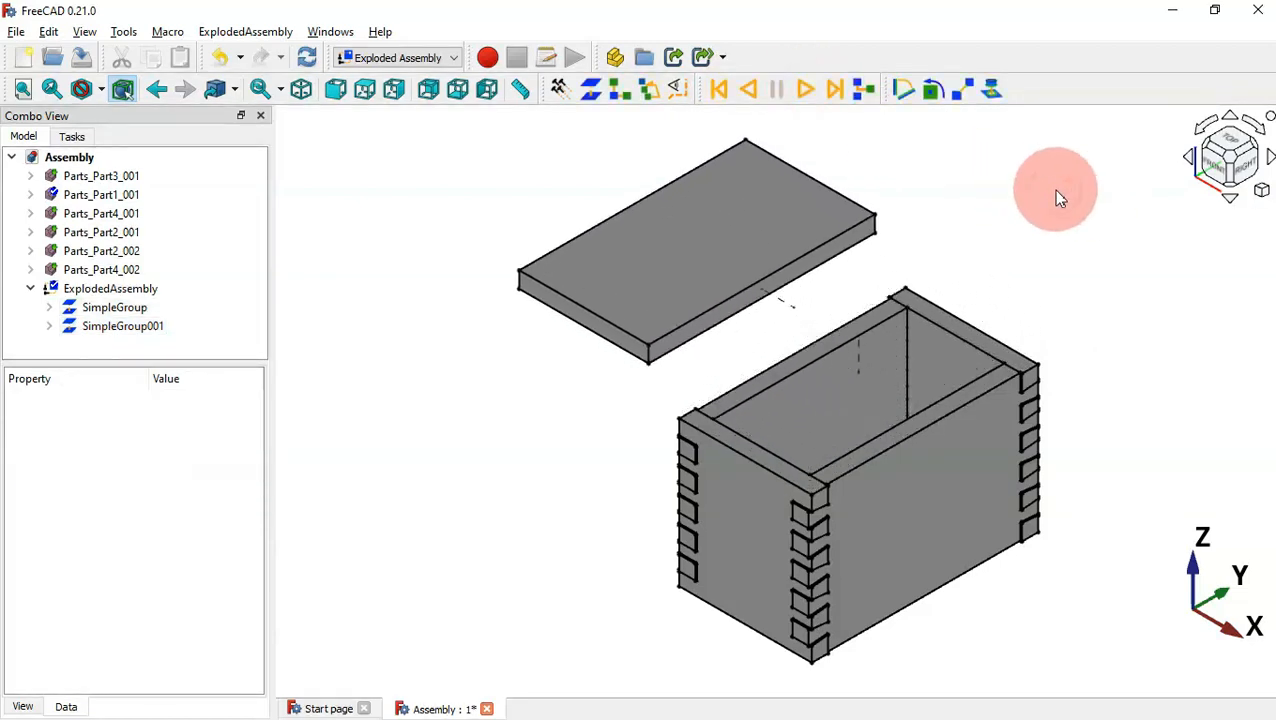
- Create a simple explosion group from the outer face of long side panel Parts_Part2_002 and set its distance to 120
click(931, 512)
click(590, 88)
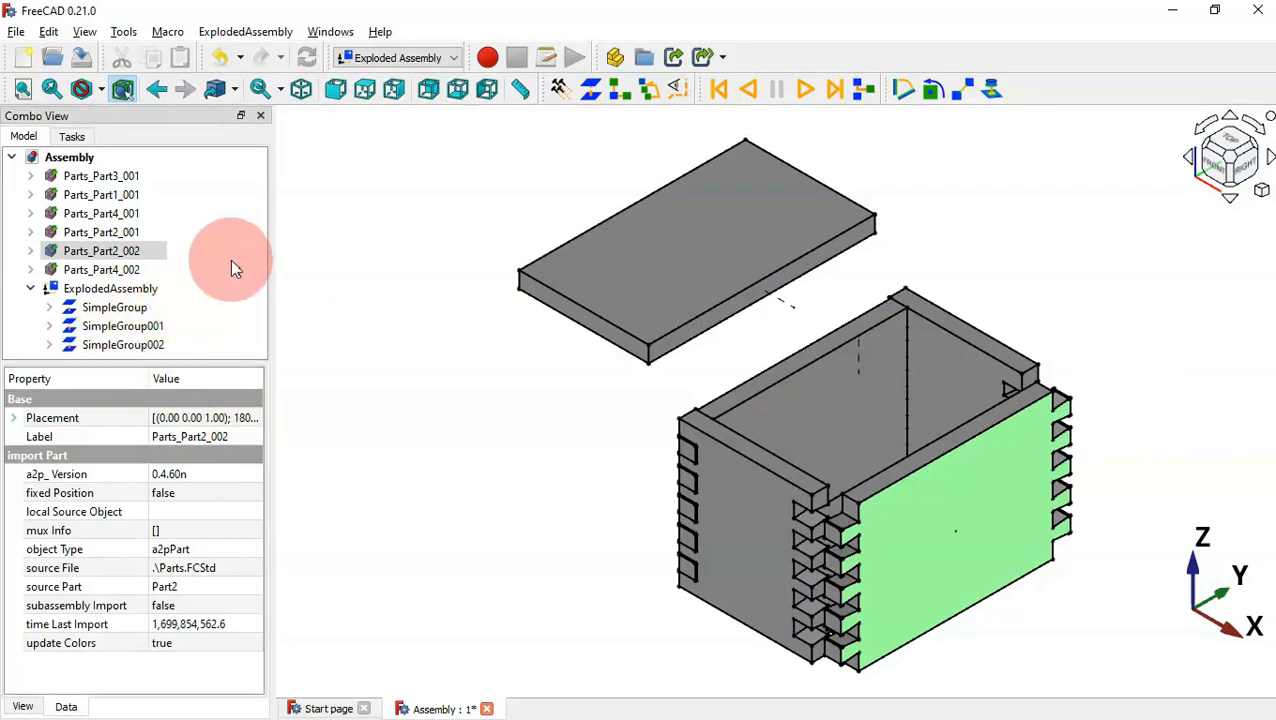
click(137, 342)
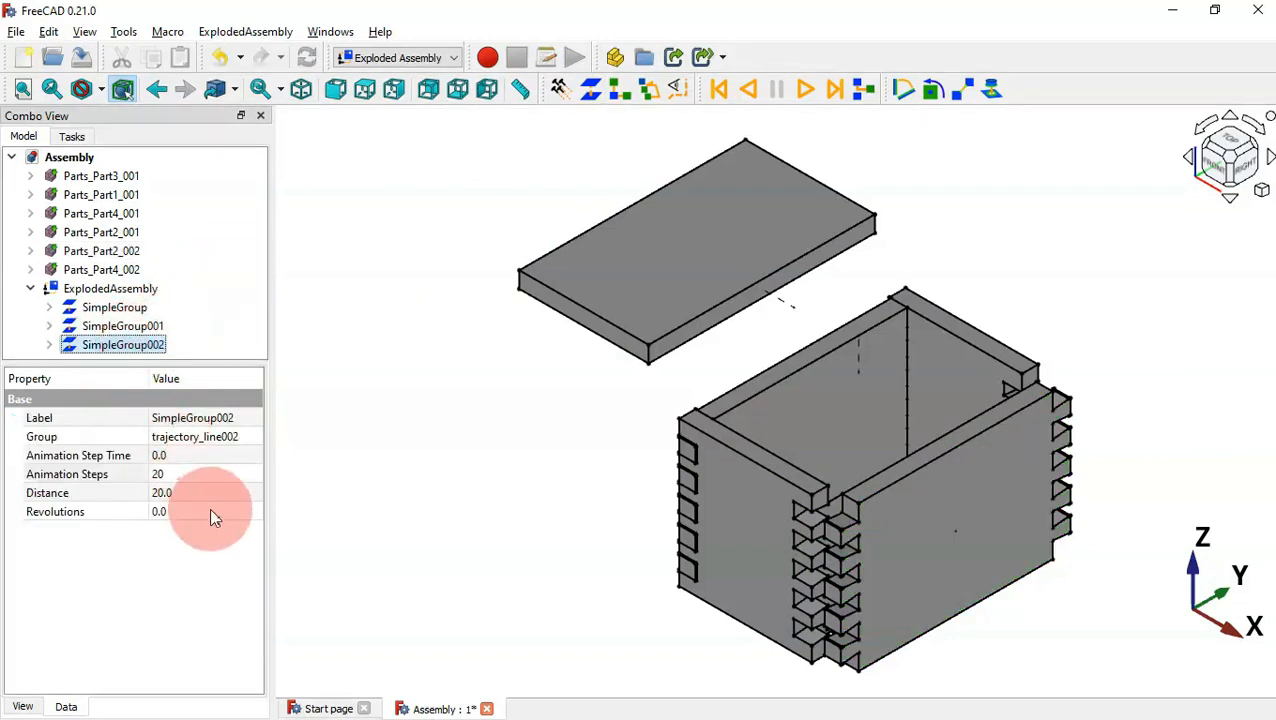
click(230, 491)
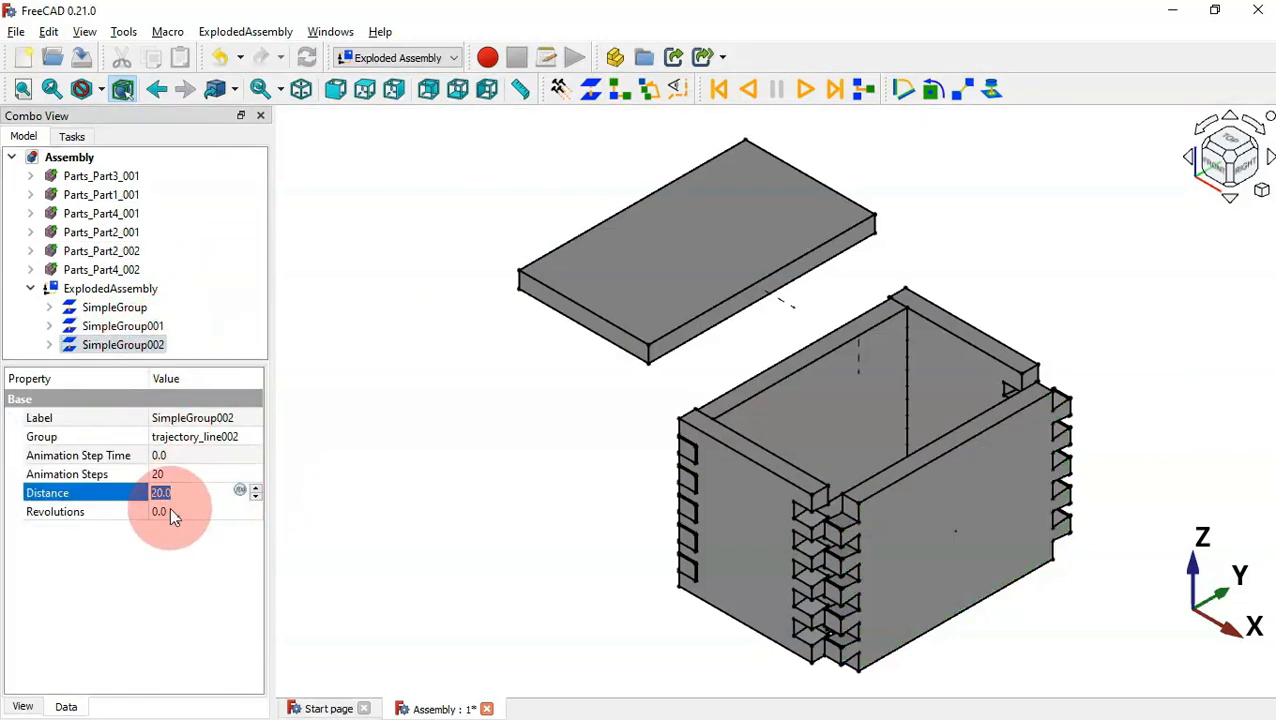
text(100)
key(Return)
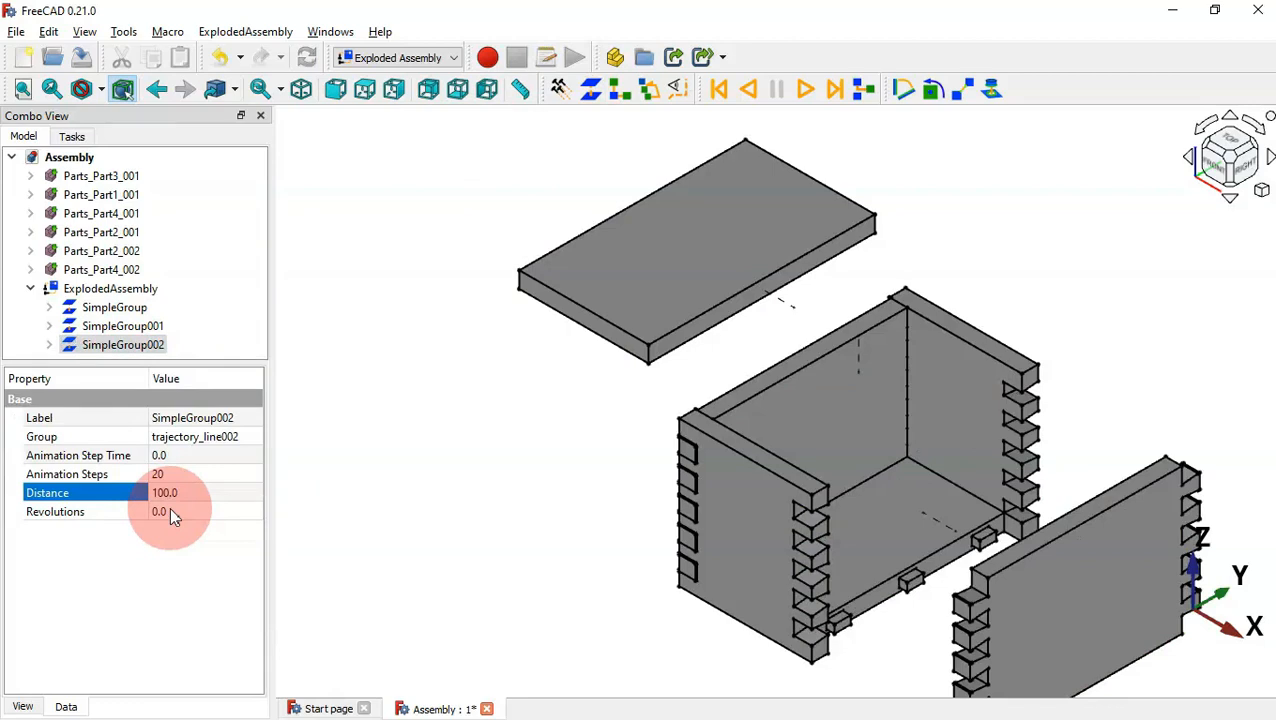
click(200, 493)
text(120)
key(Return)
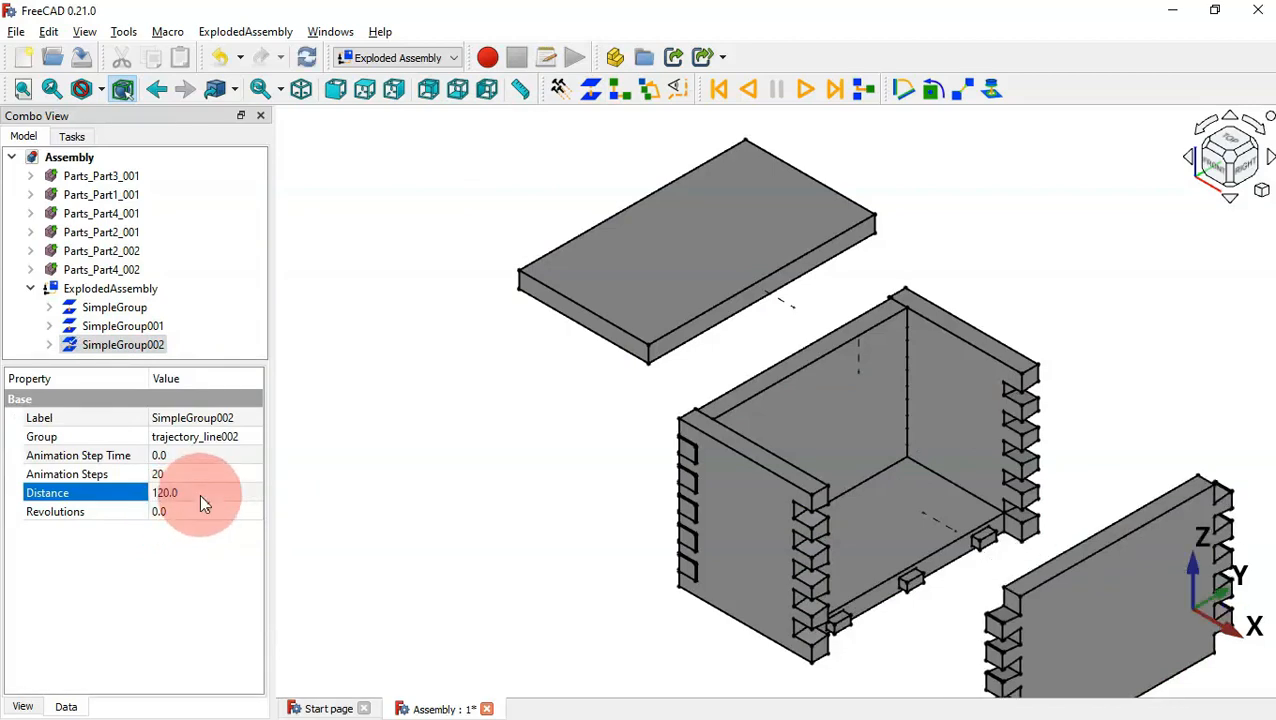
- Set the animation steps of the long side panel's explosion group to 100
click(192, 474)
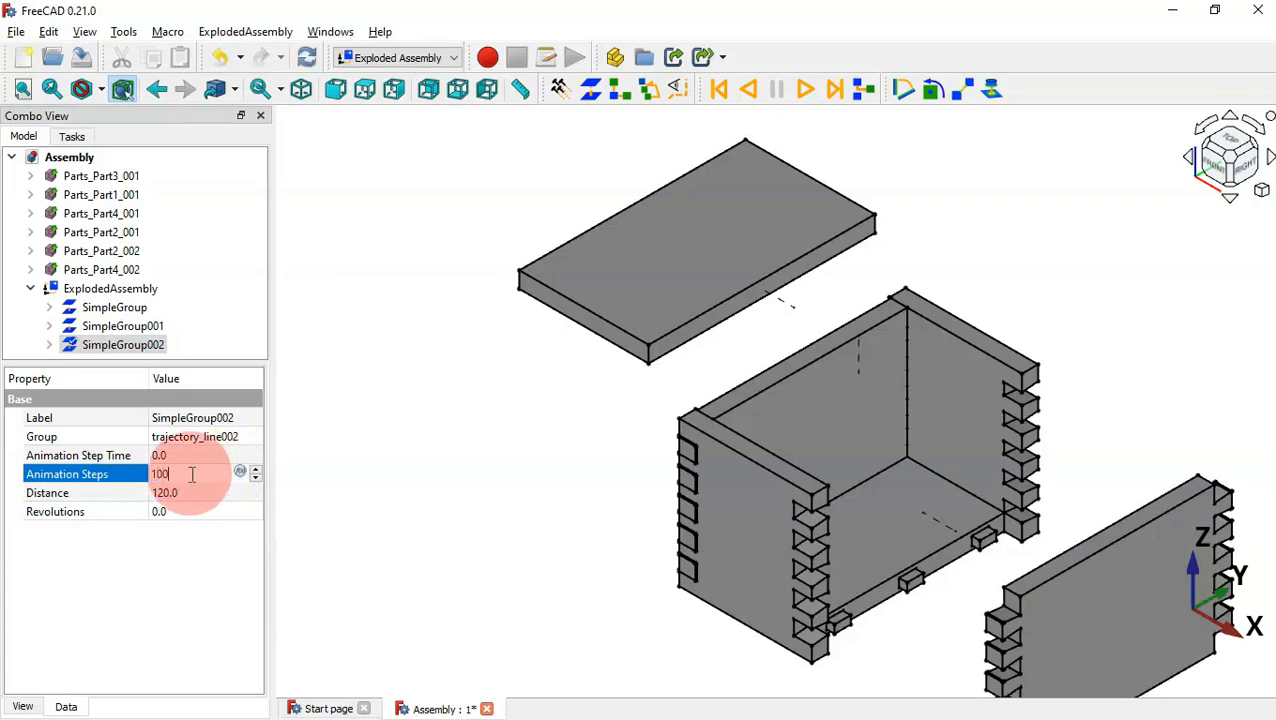
key(Return)
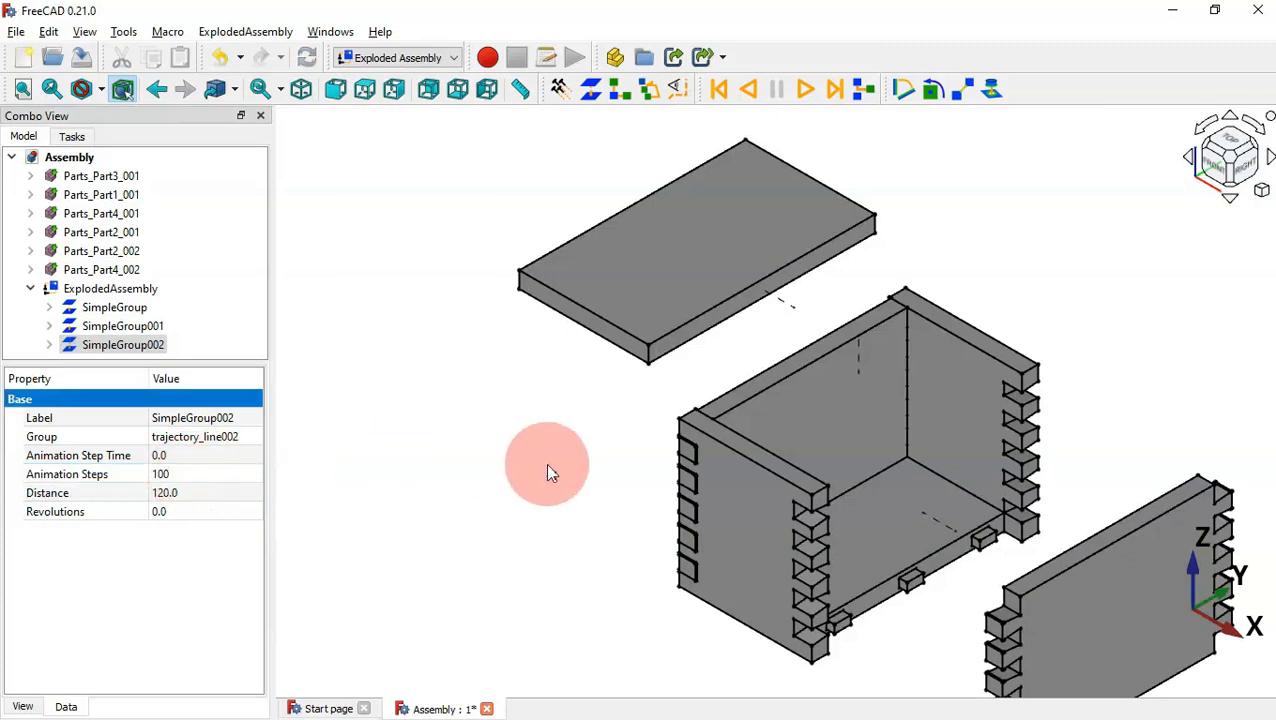
click(548, 472)
key(v)
key(f)
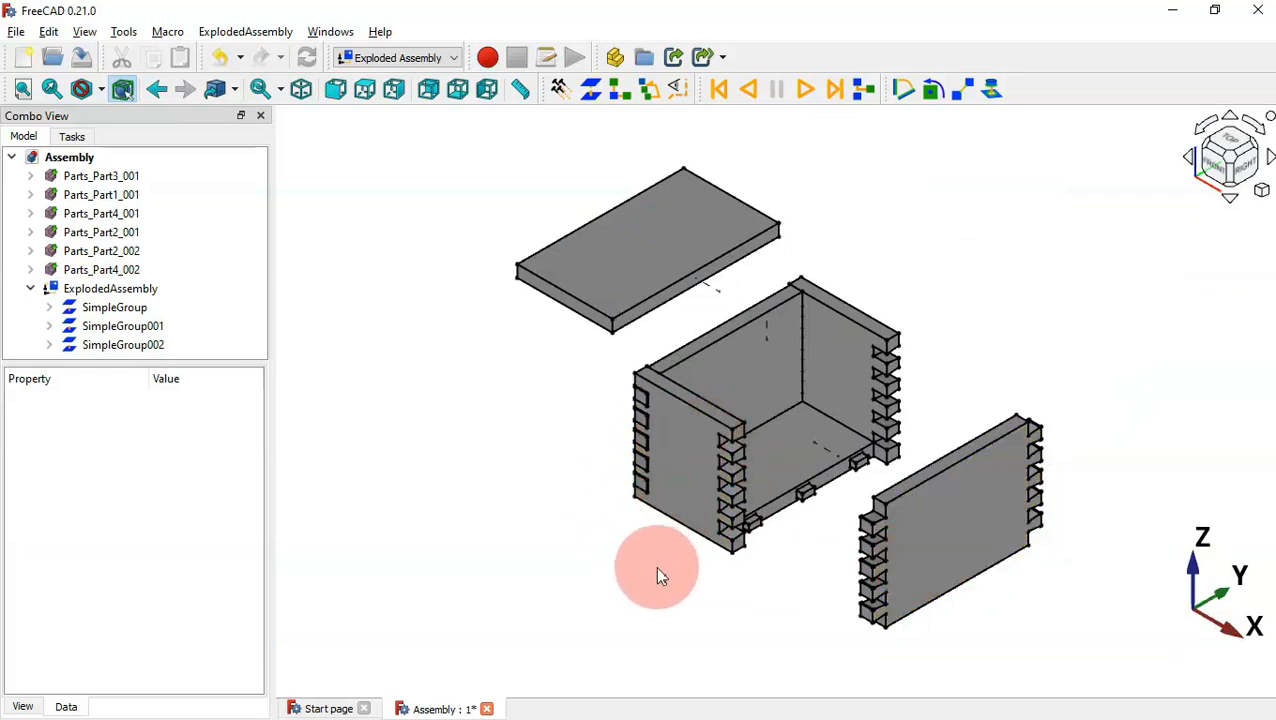
- Create a simple explosion group from the outer face of short front panel Parts_Part4_002 and set its distance to 100
click(671, 493)
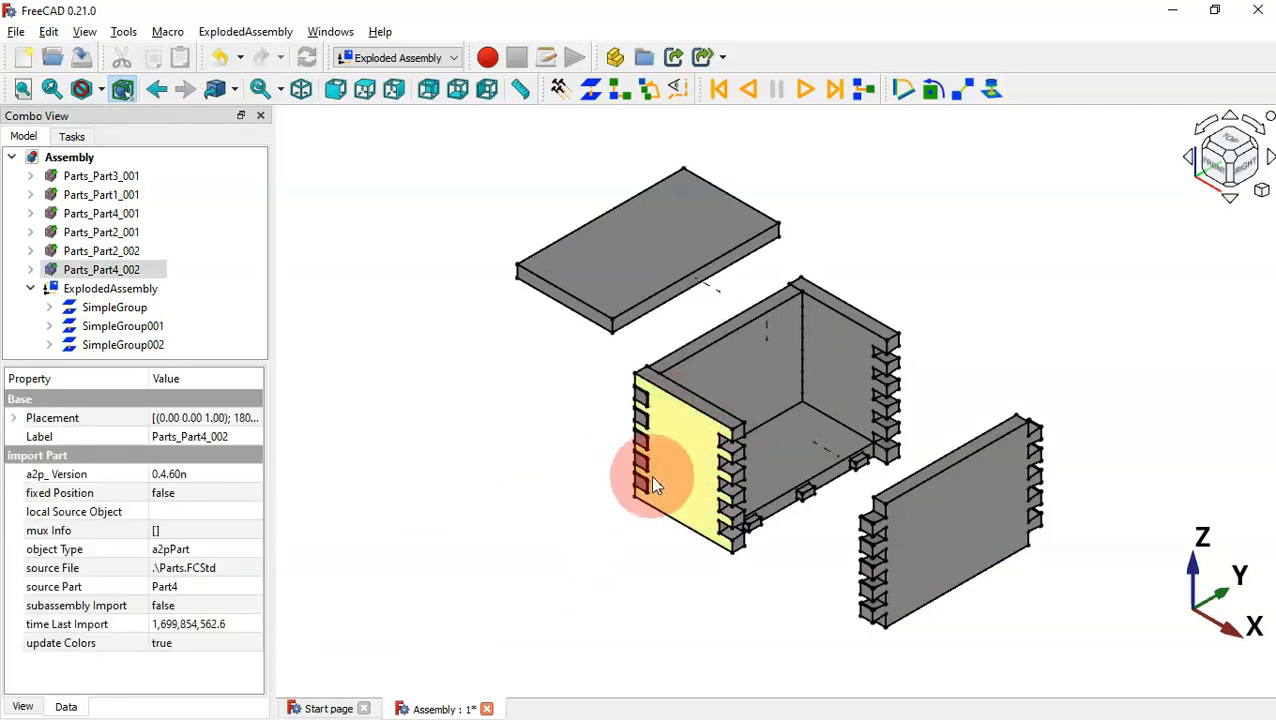
click(591, 89)
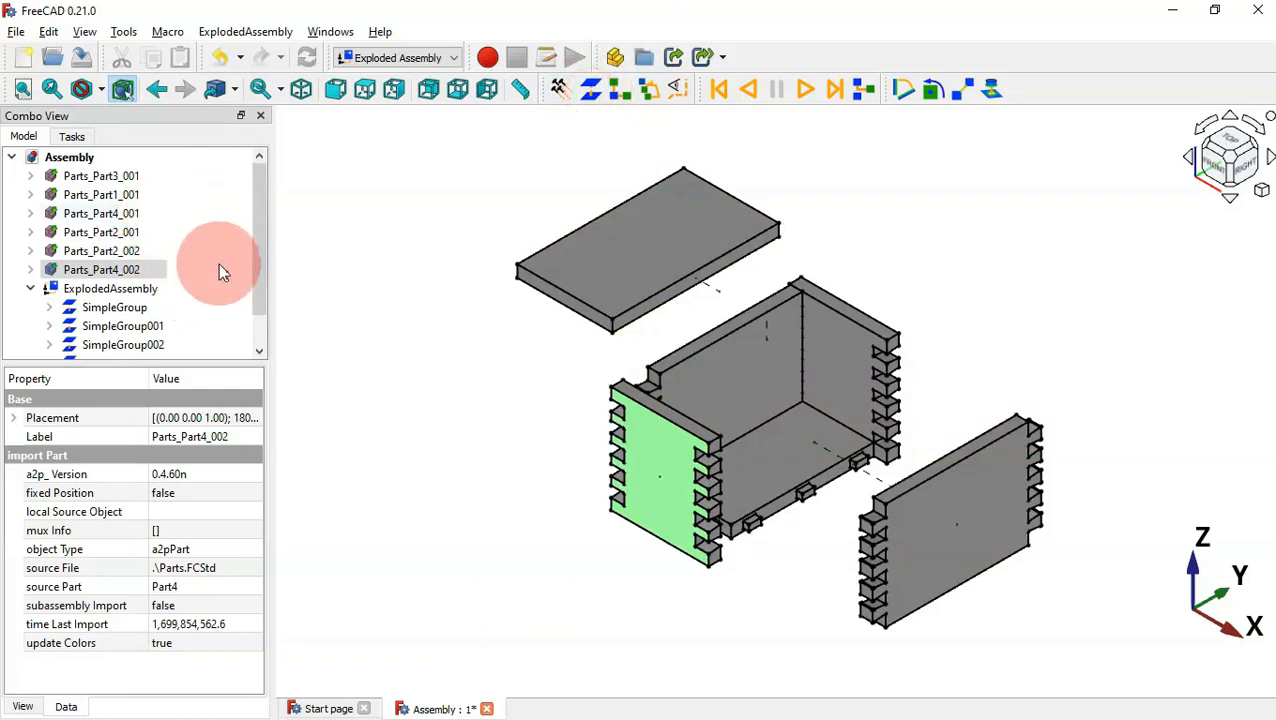
drag(256, 250, 256, 283)
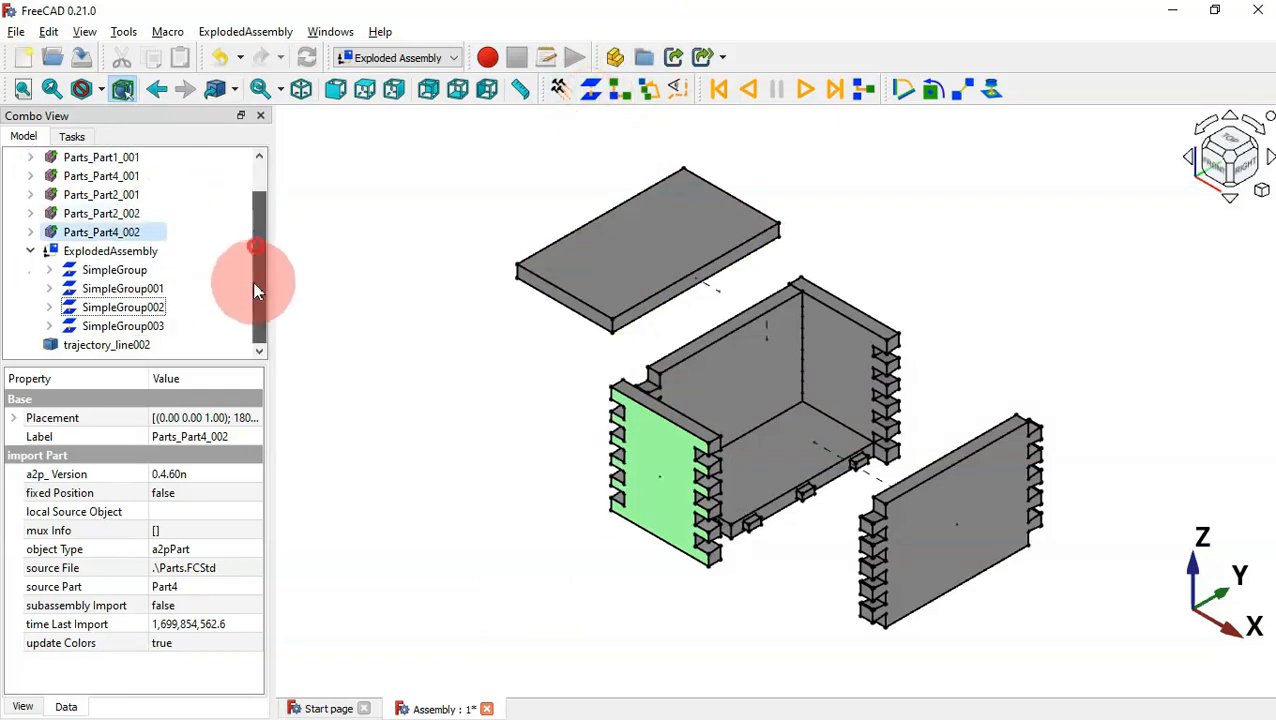
click(121, 326)
double_click(197, 494)
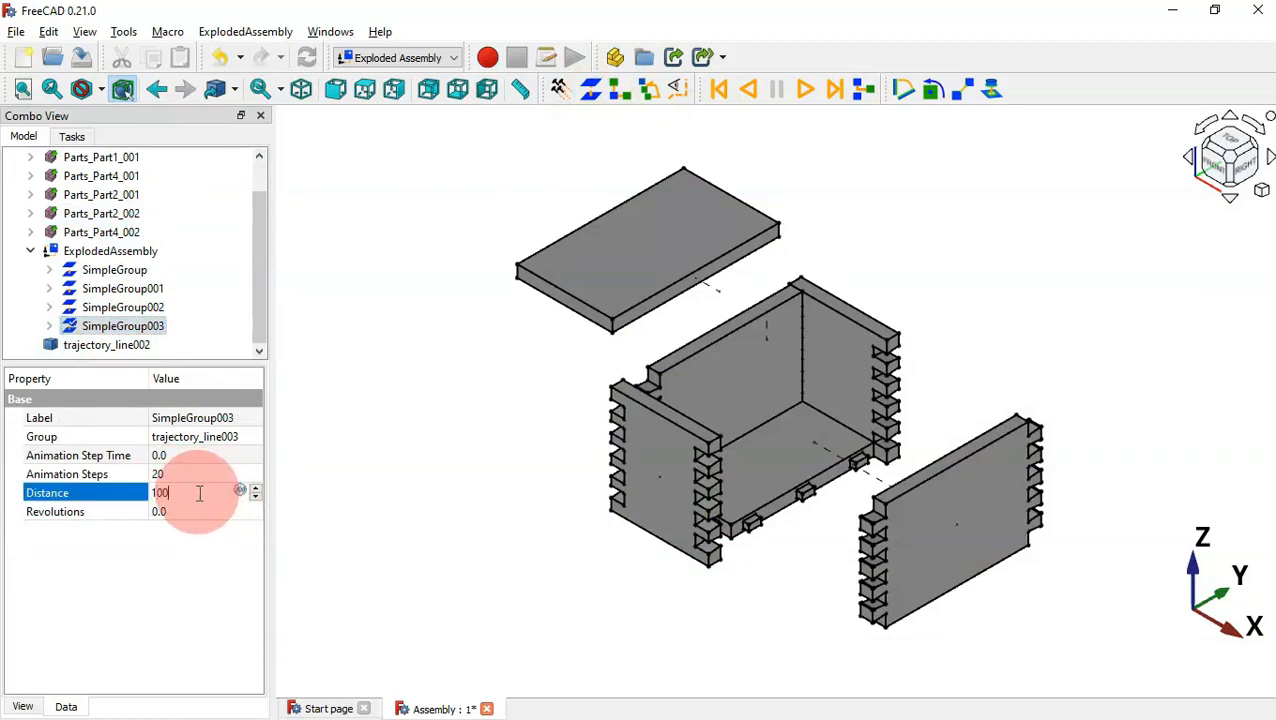
key(Return)
- Set the short front panel group's animation steps to 100 and play the whole explosion from the assembled state
double_click(215, 476)
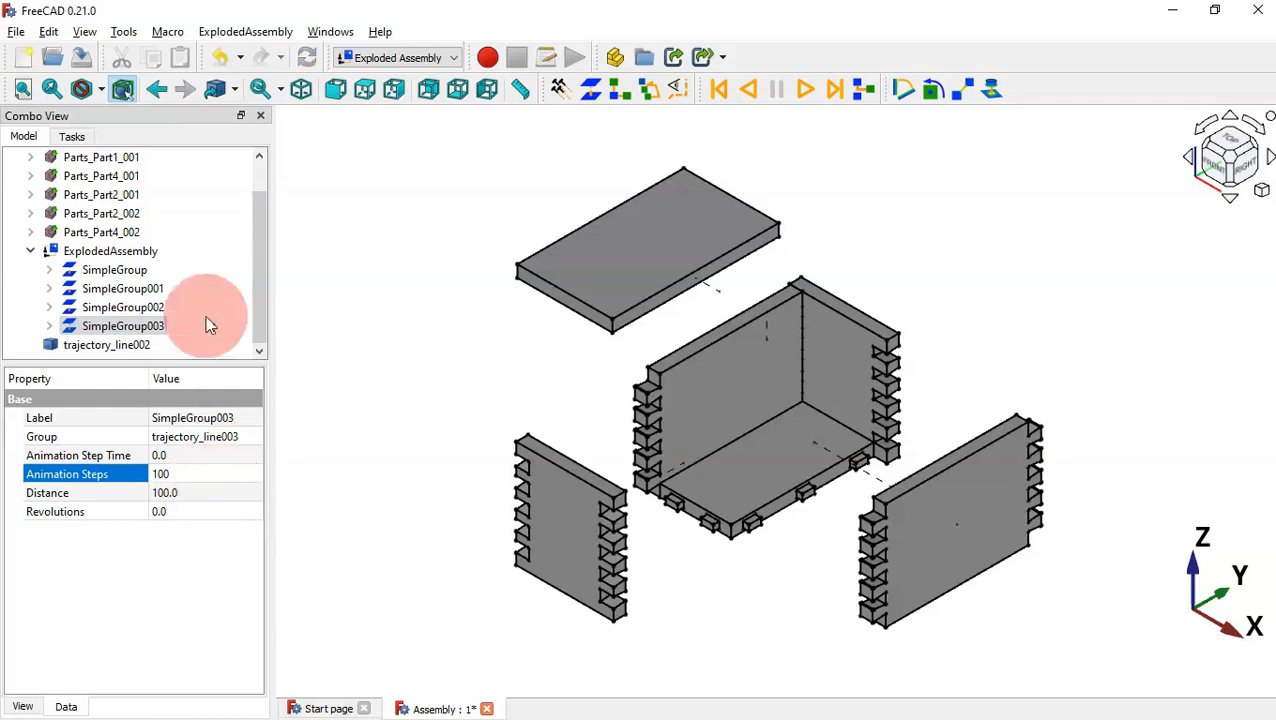
click(731, 88)
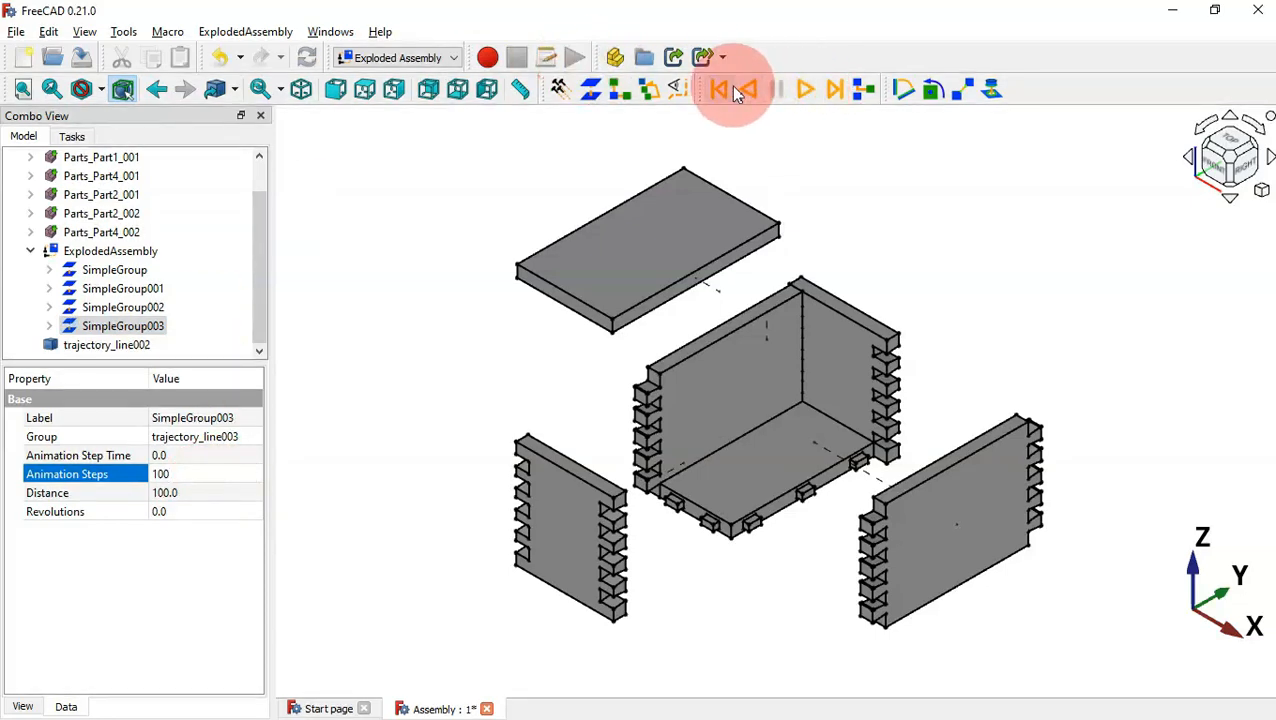
click(797, 95)
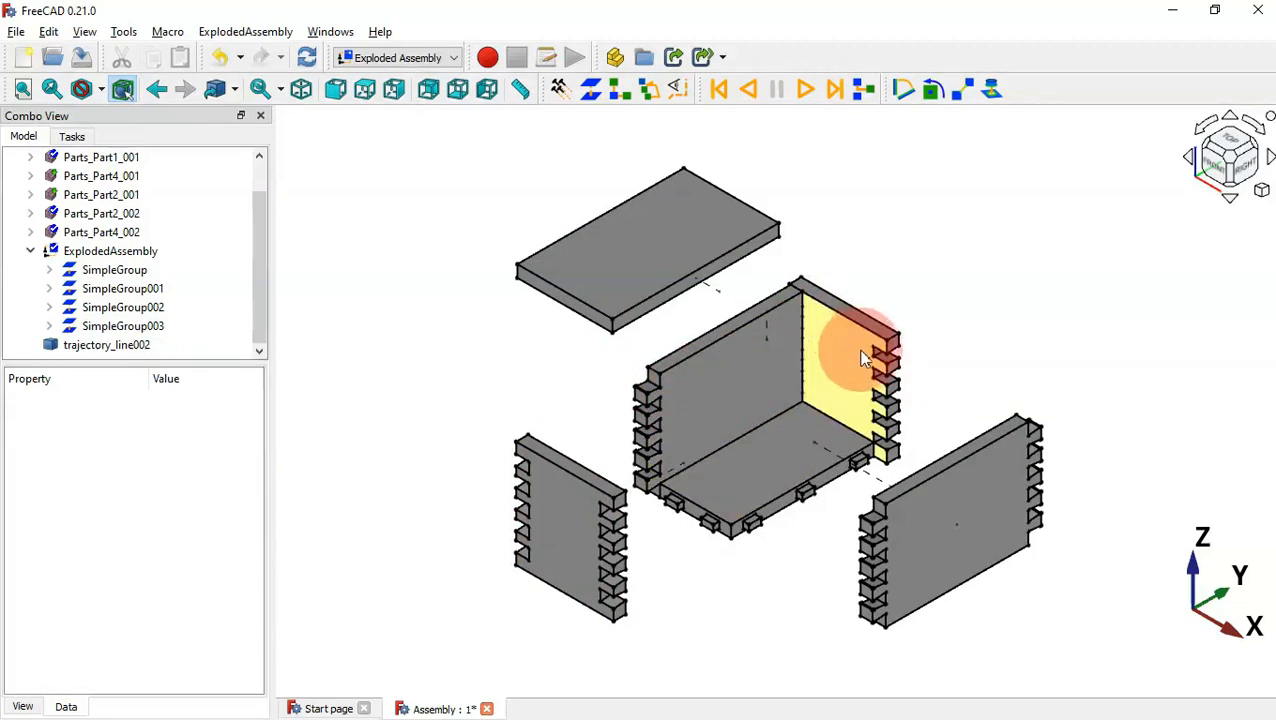
middle_drag(1126, 462, 826, 513)
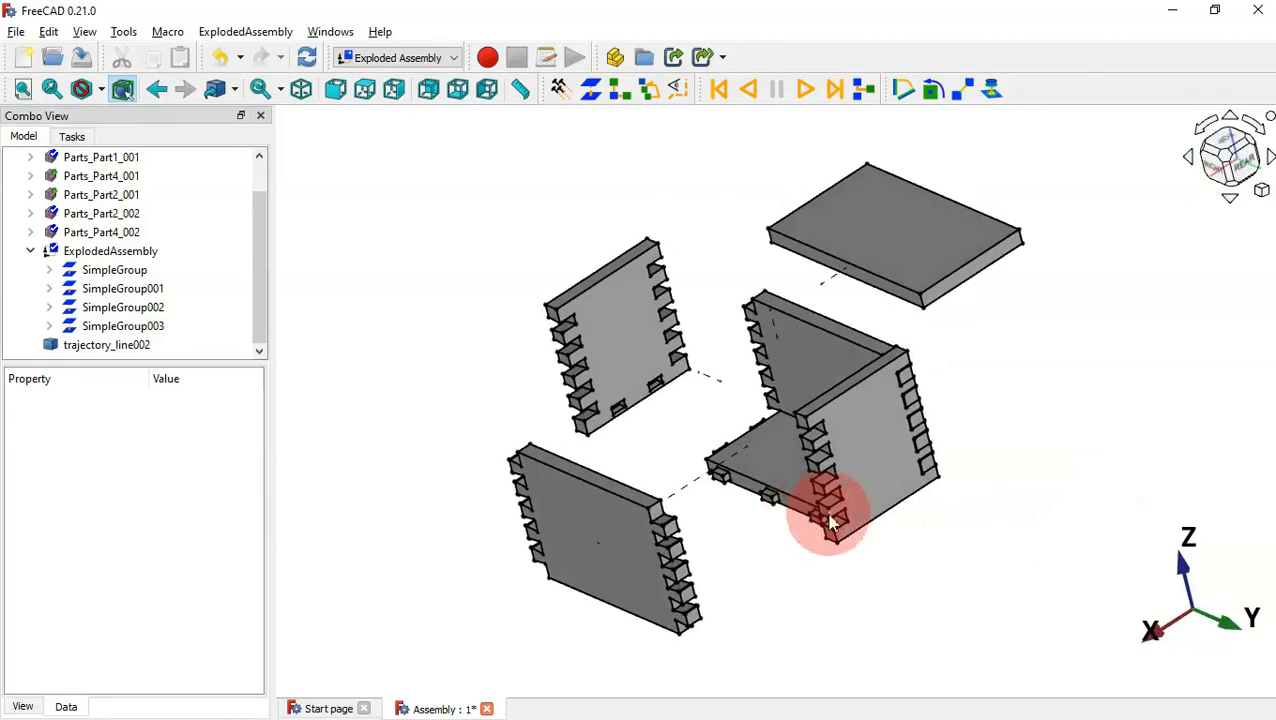
- Create a simple explosion group from the outer face of short rear panel Parts_Part4_001
click(860, 448)
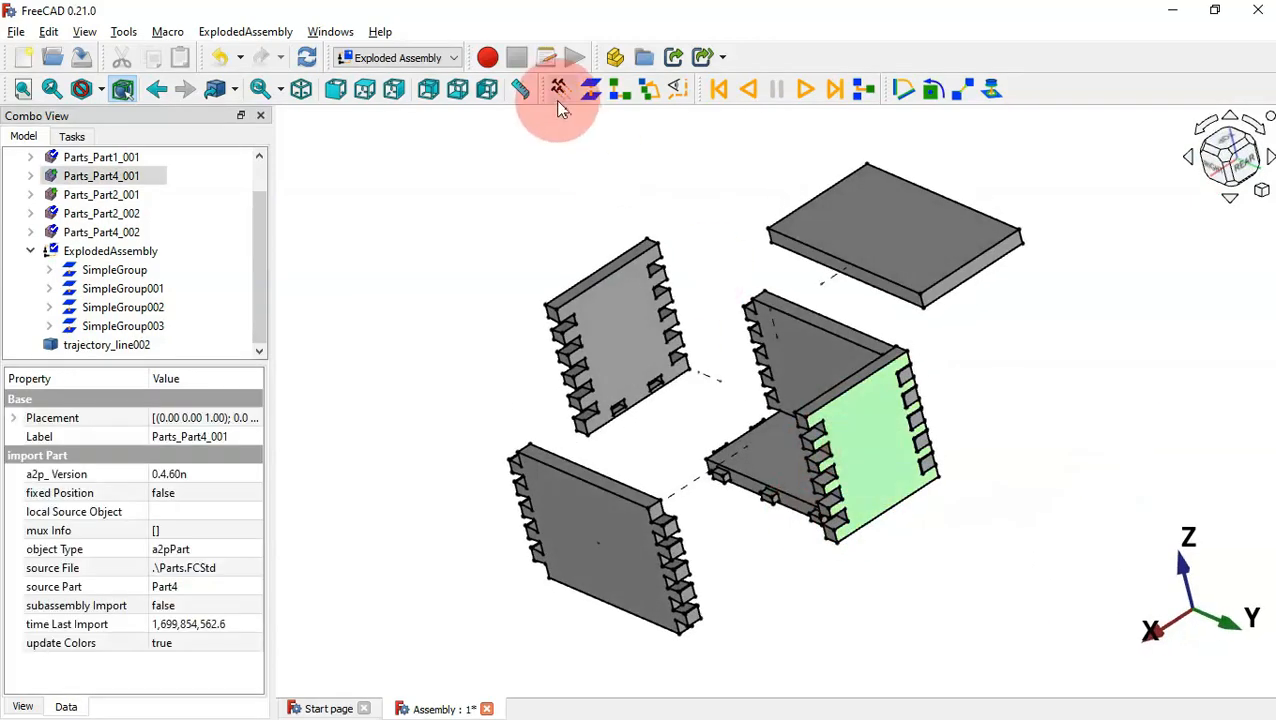
click(591, 90)
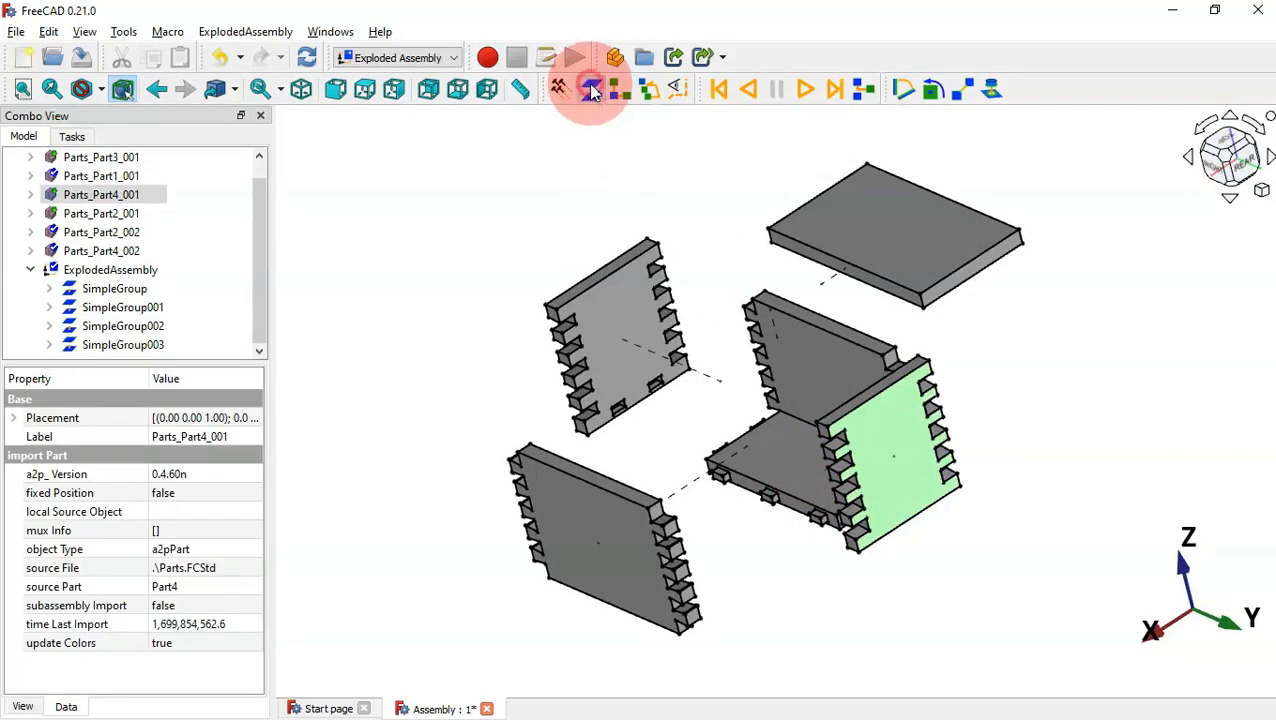
key(0)
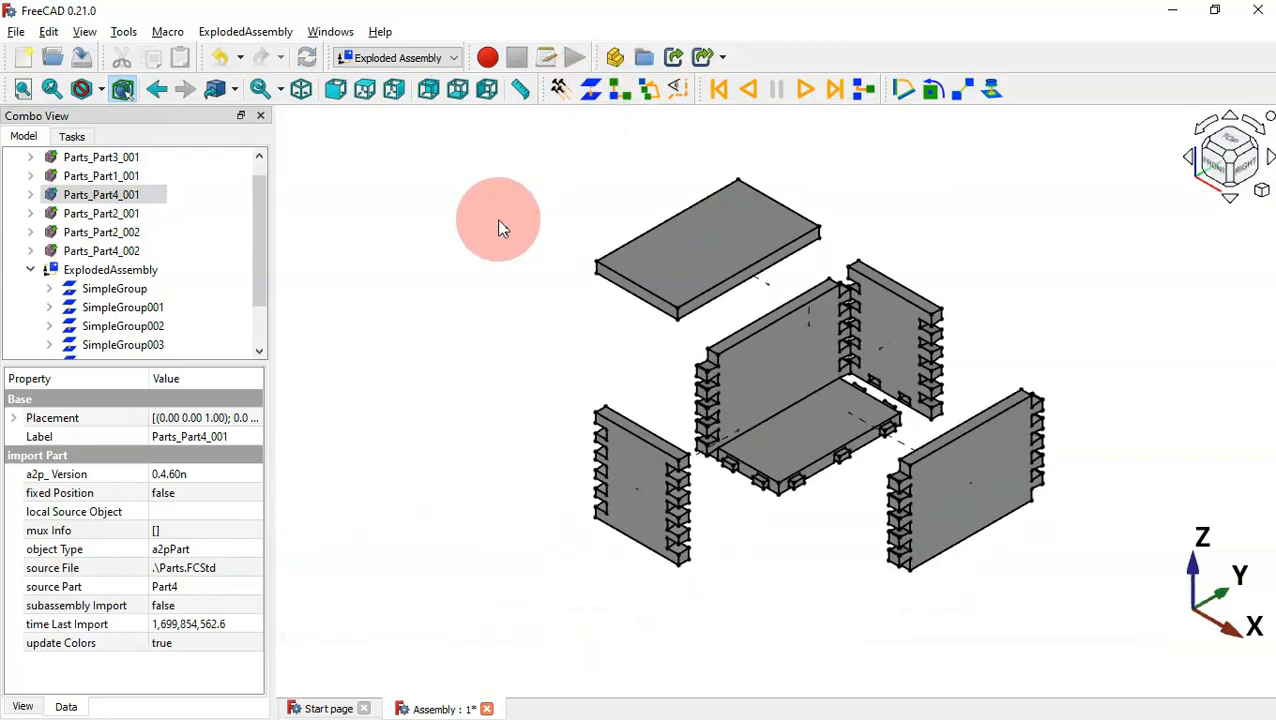
scroll(263, 277, down, 1)
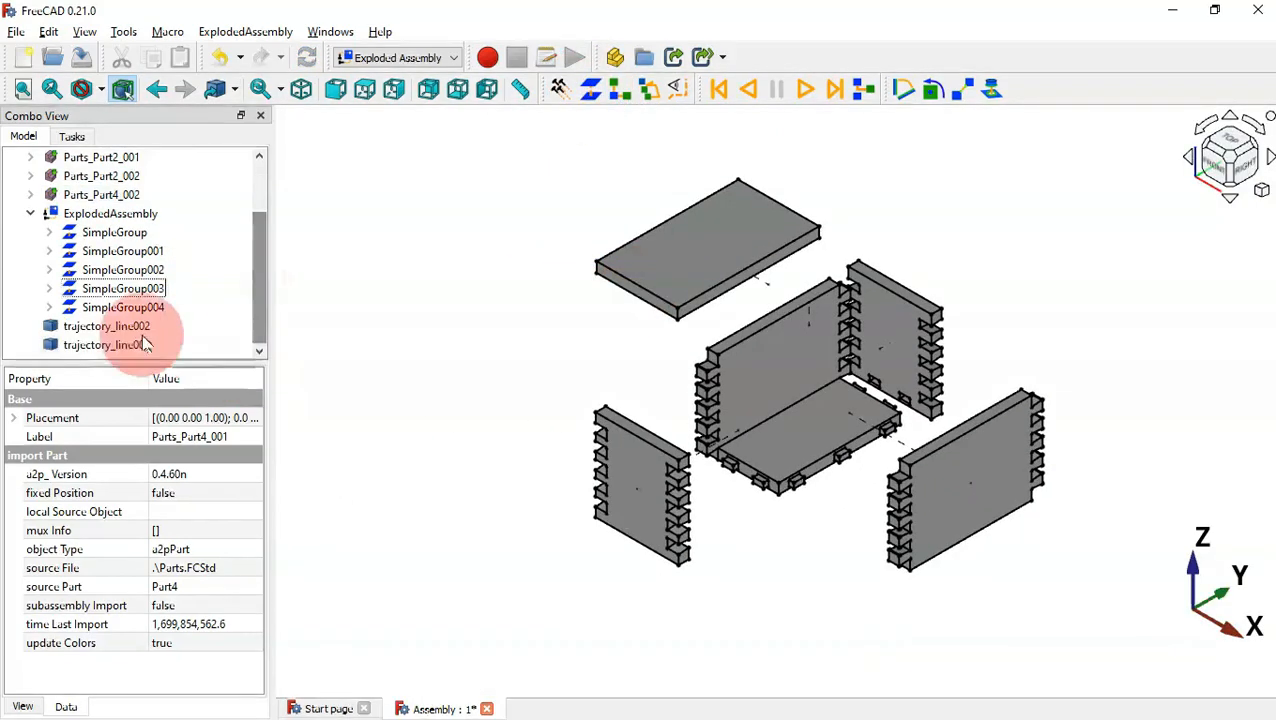
- Set the short rear panel group's distance to 70 and its animation steps to 100
click(125, 309)
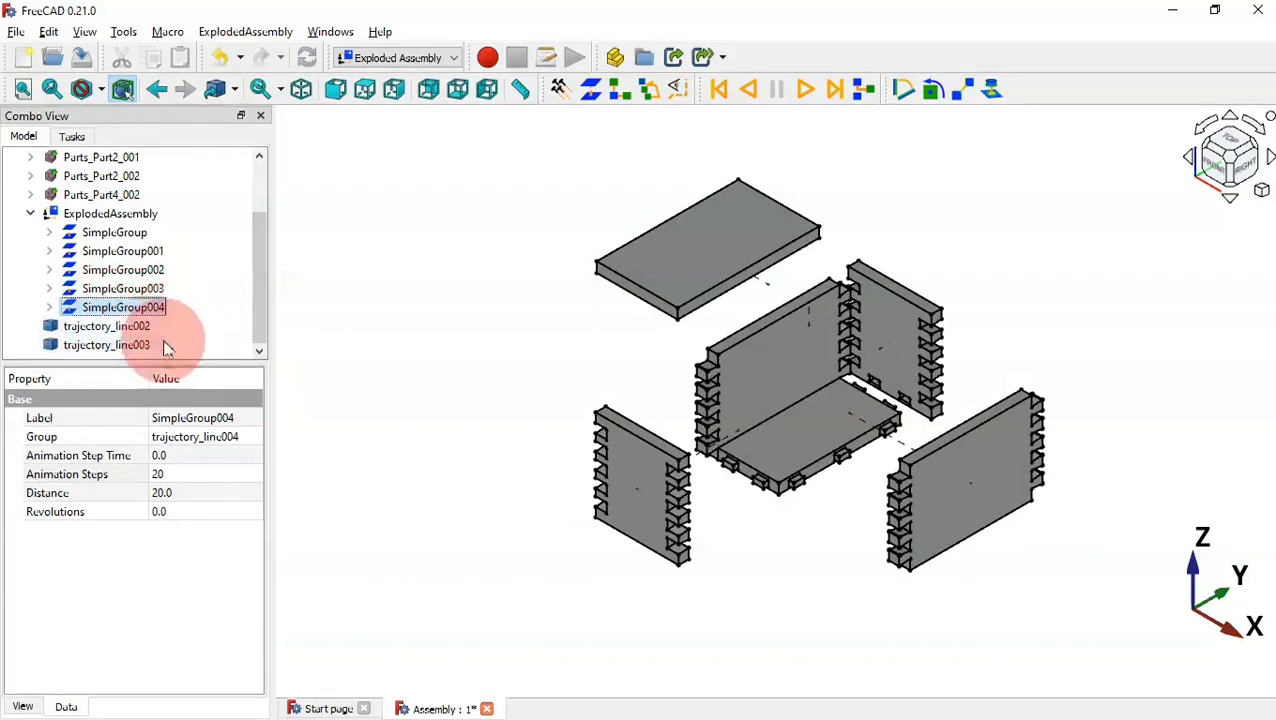
click(222, 498)
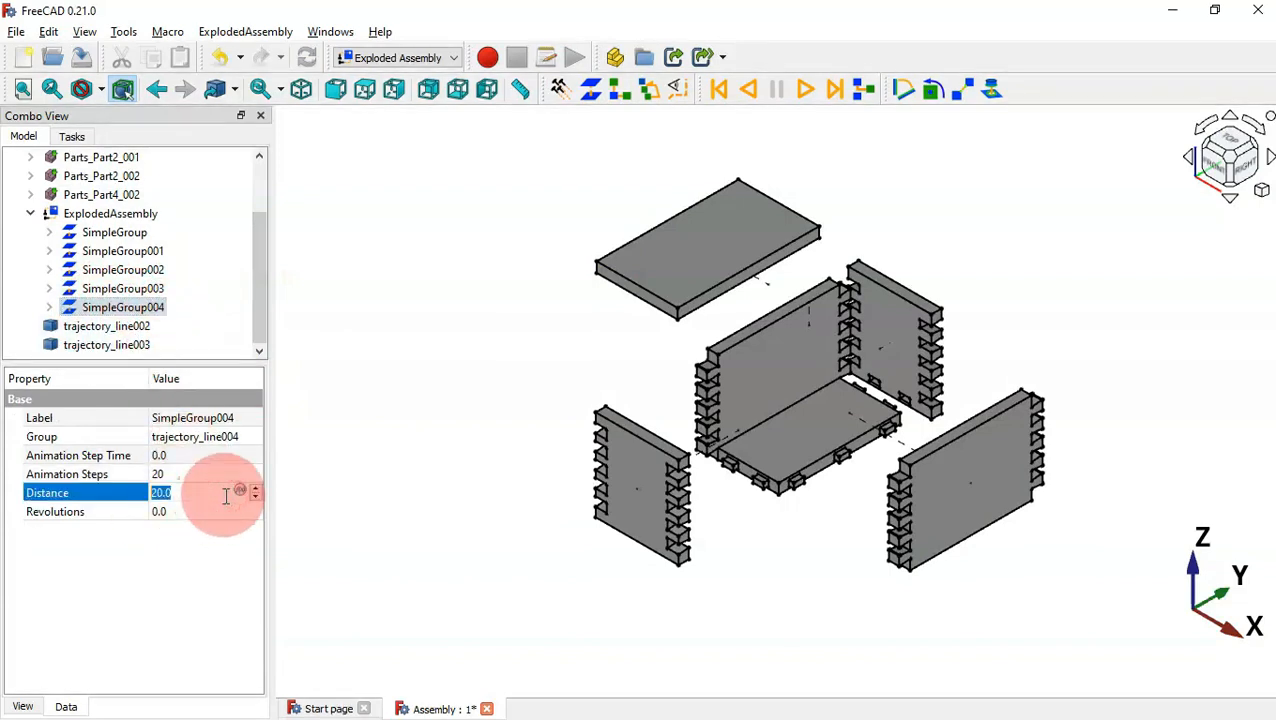
key(Return)
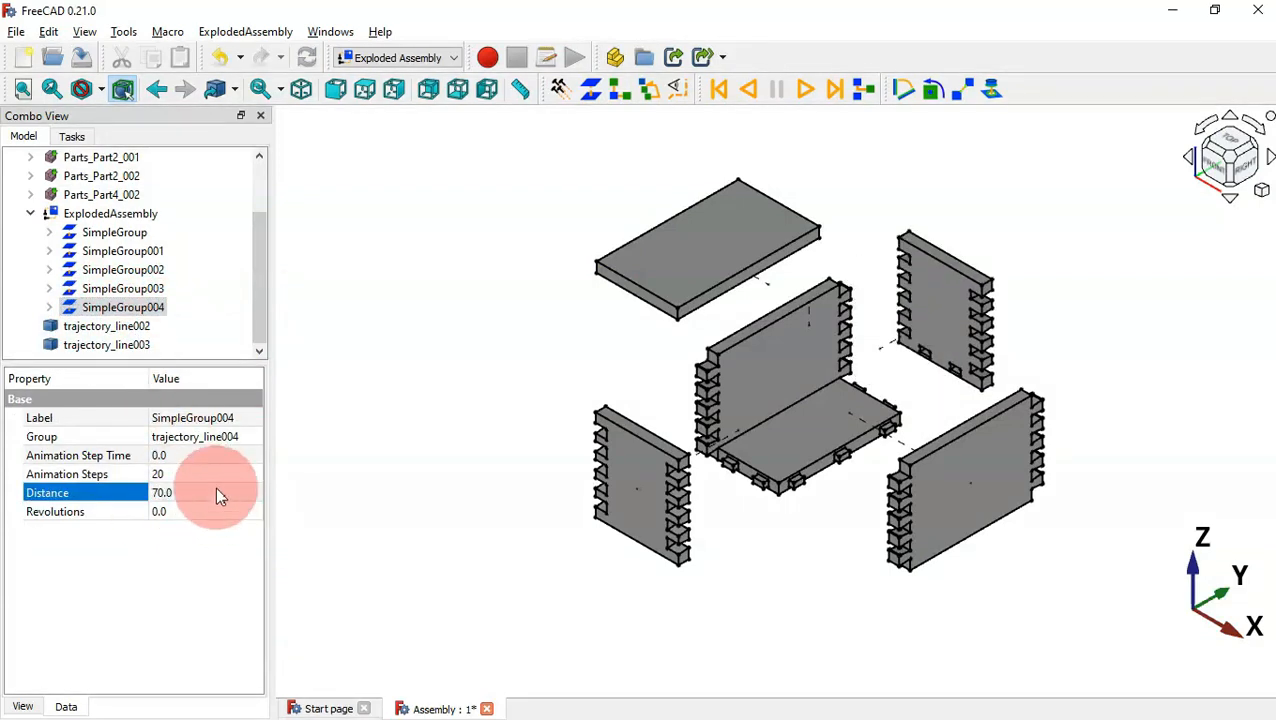
click(212, 474)
text(100)
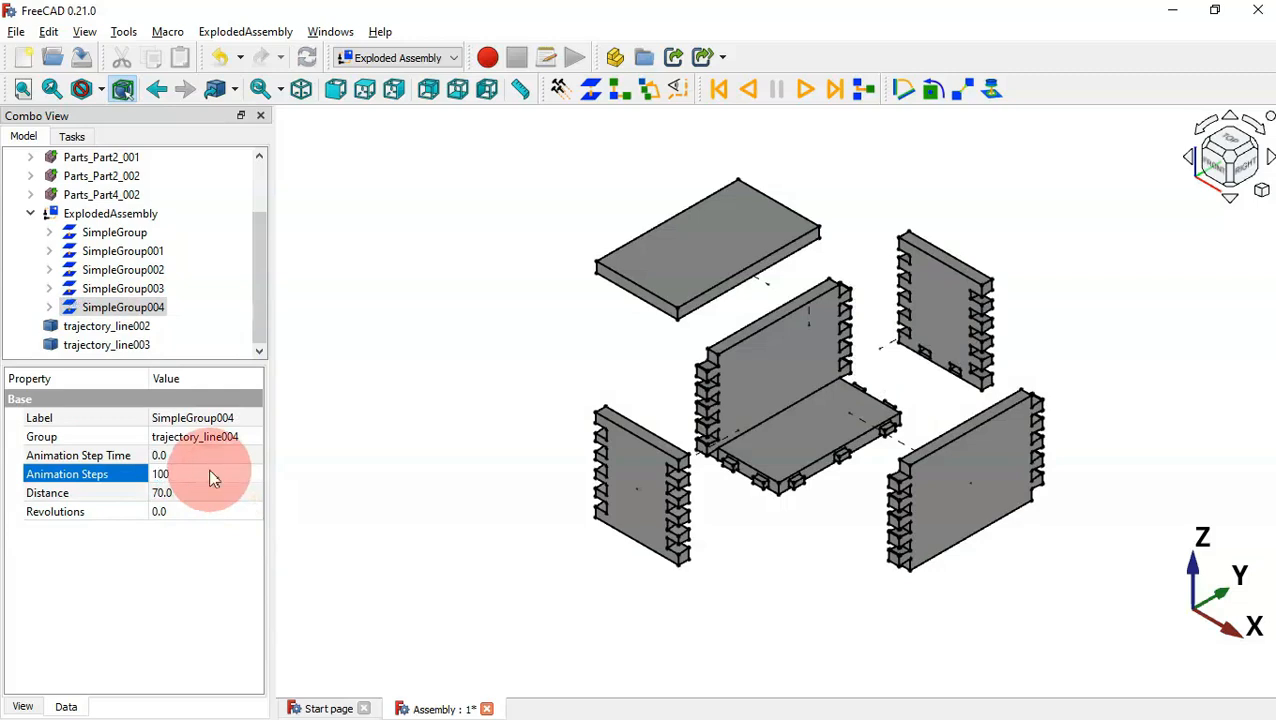
click(537, 268)
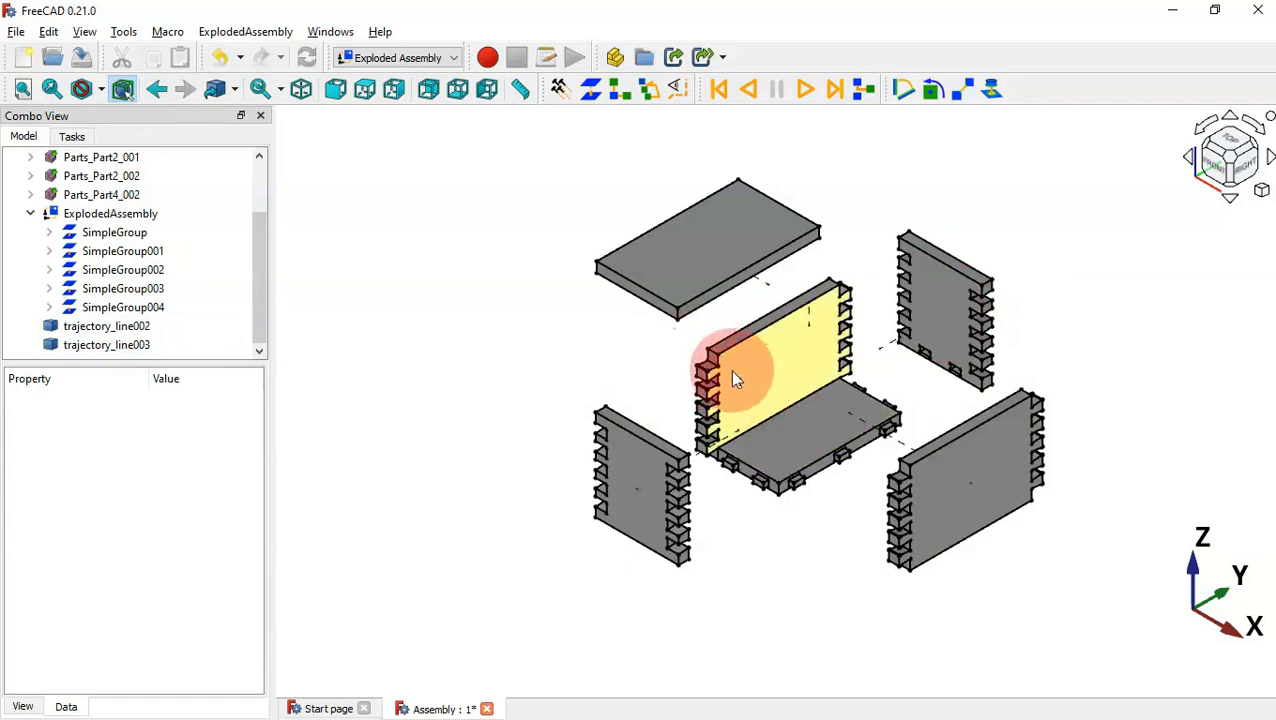
- Create a simple explosion group from the outer face of the remaining long side panel, Parts_Part2_001
middle_drag(557, 384, 770, 408)
click(705, 357)
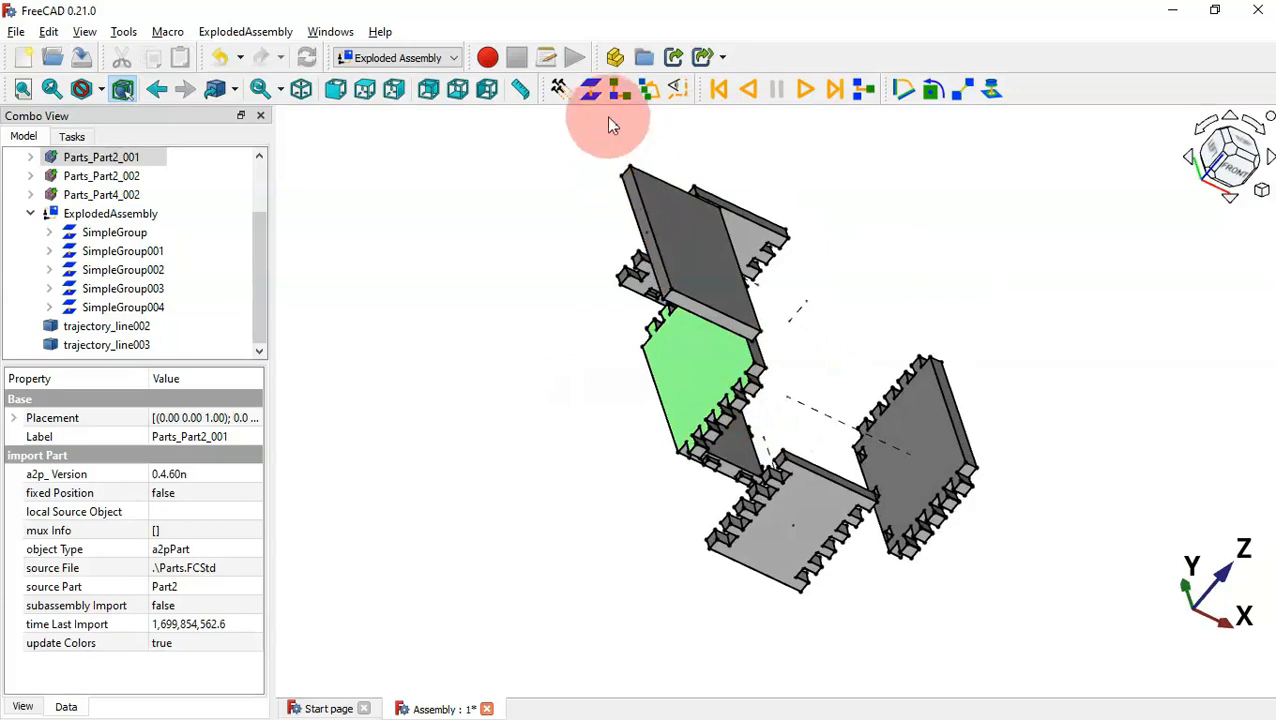
click(589, 94)
key(0)
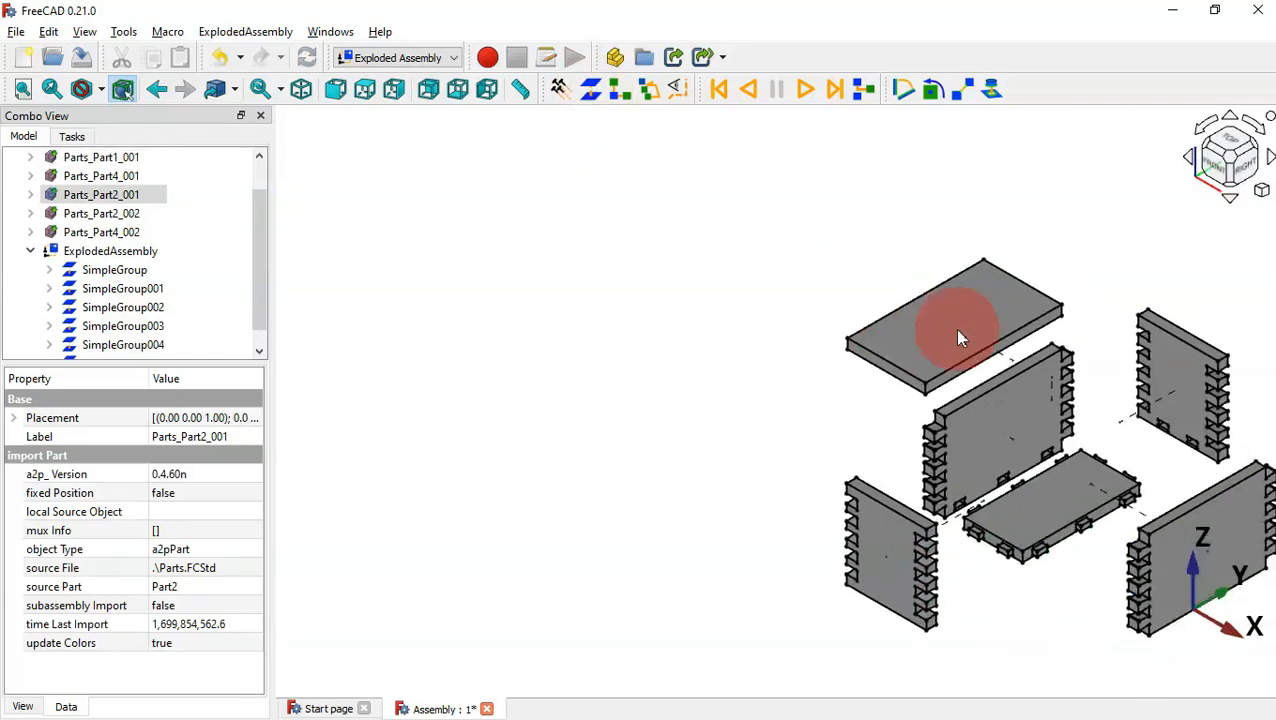
key(v)
key(f)
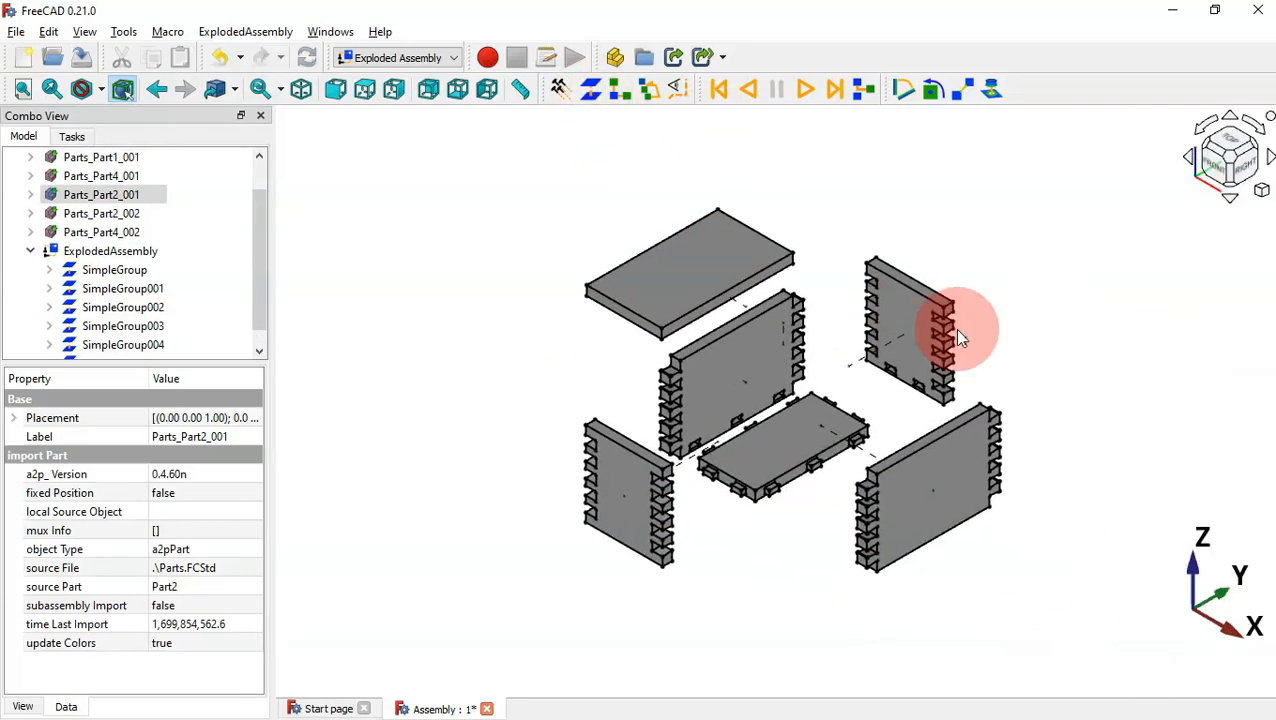
- Set the explosion group of long panel Parts_Part2_001 to a distance of 30 and 100 animation steps
click(720, 371)
drag(262, 219, 263, 282)
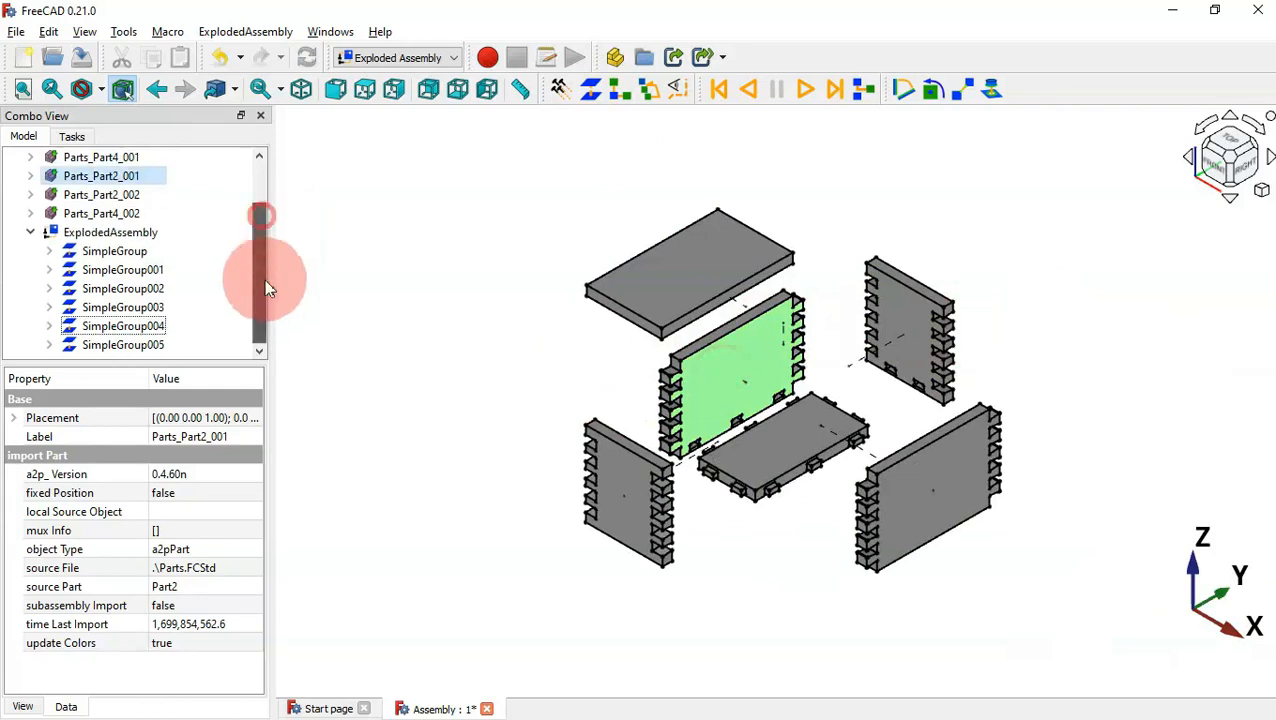
click(125, 344)
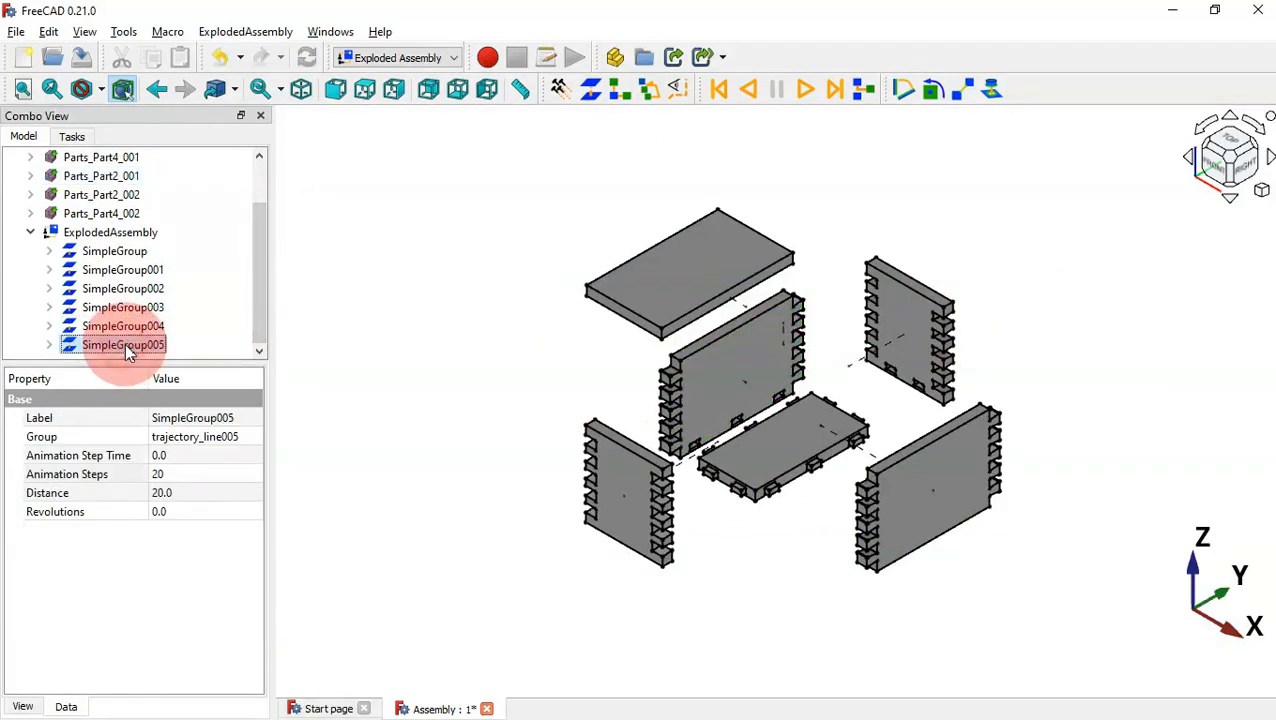
click(241, 497)
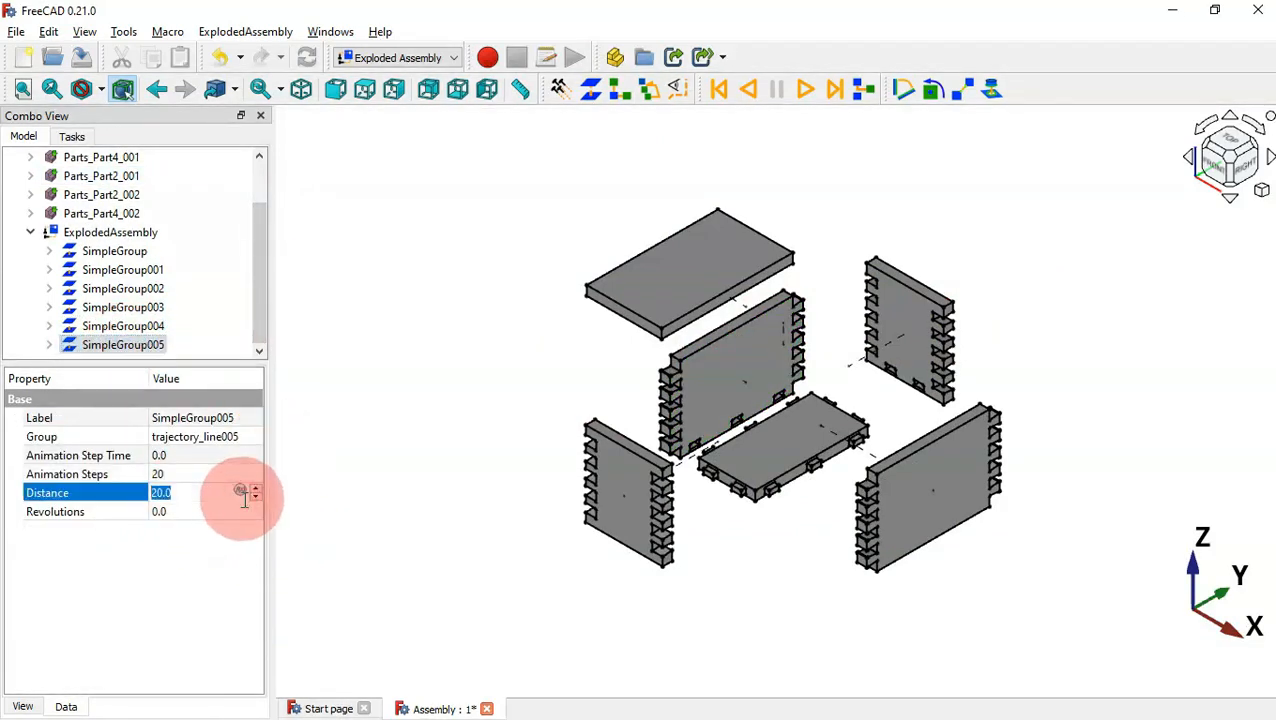
text(30)
key(Return)
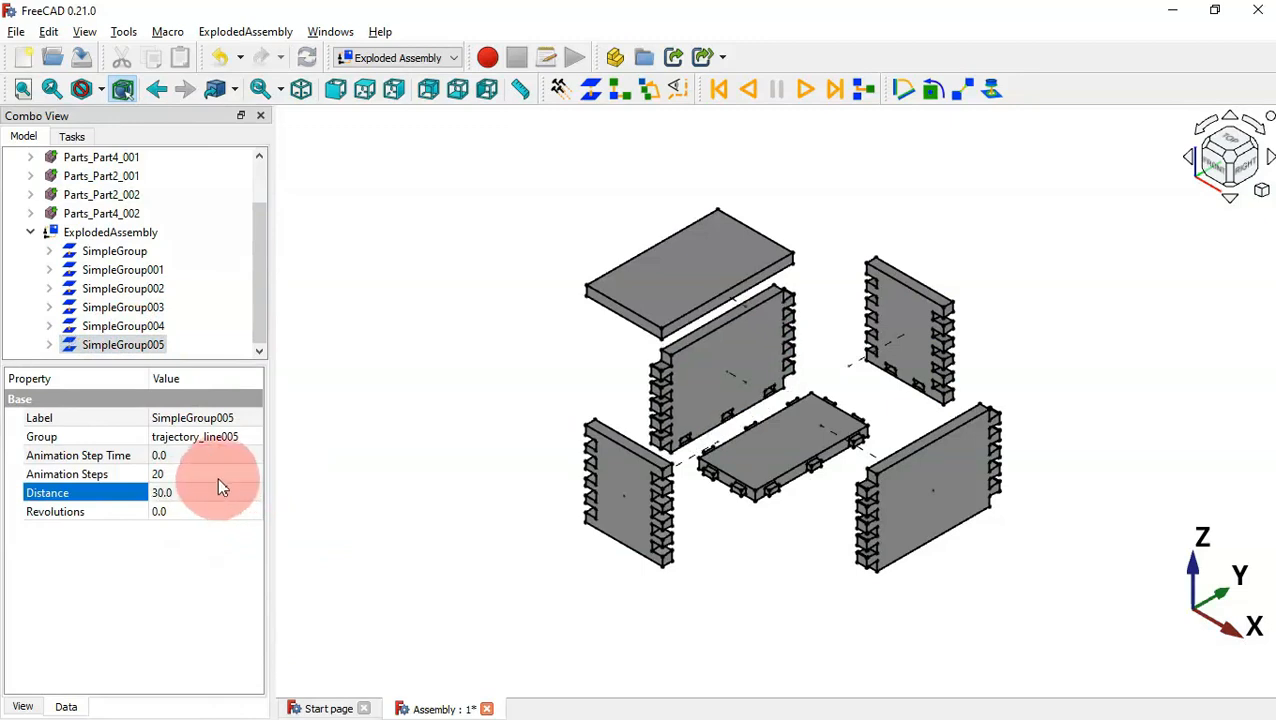
click(217, 475)
text(100)
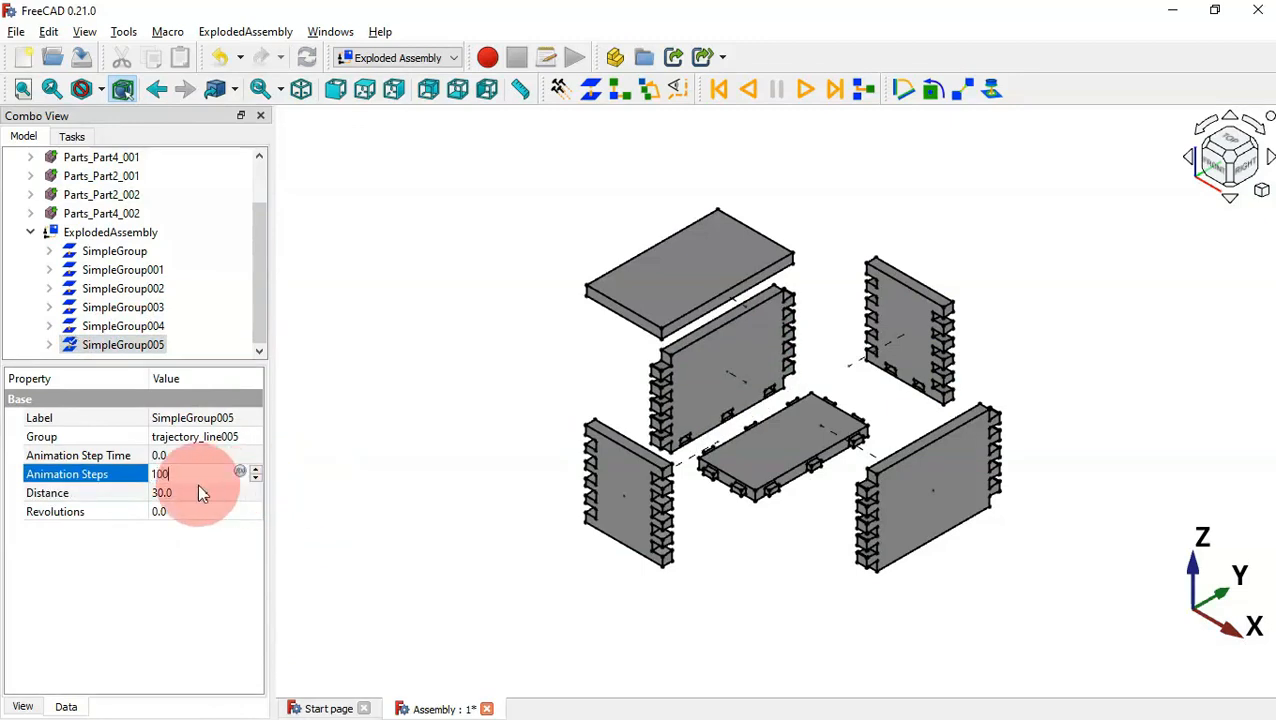
key(Return)
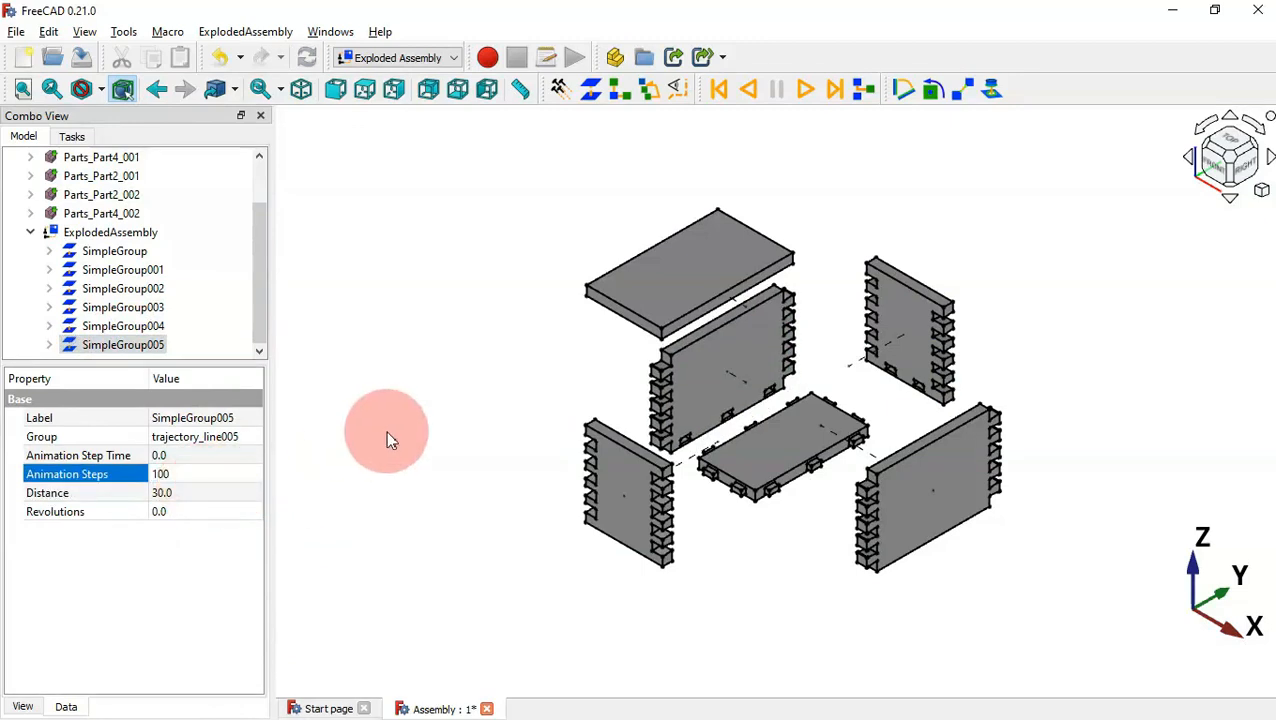
- Return the box to its assembled state and play the complete explosion animation
click(718, 89)
click(876, 214)
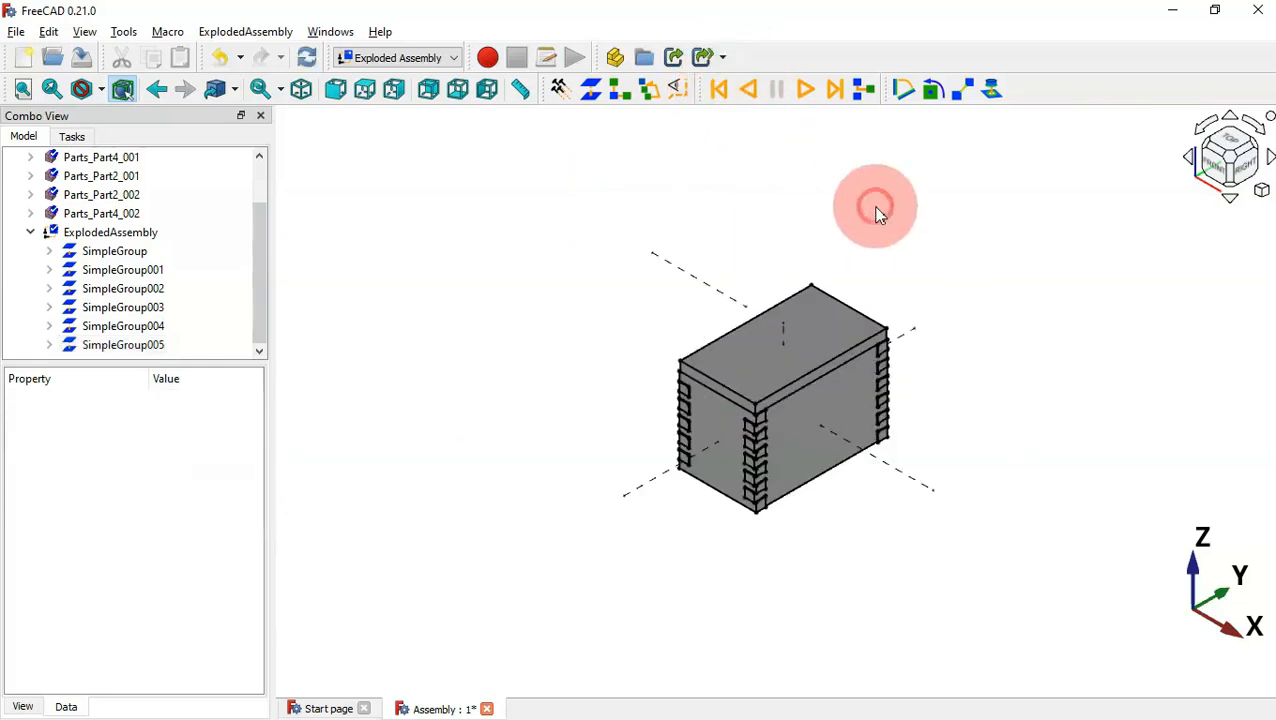
scroll(935, 258, up, 2)
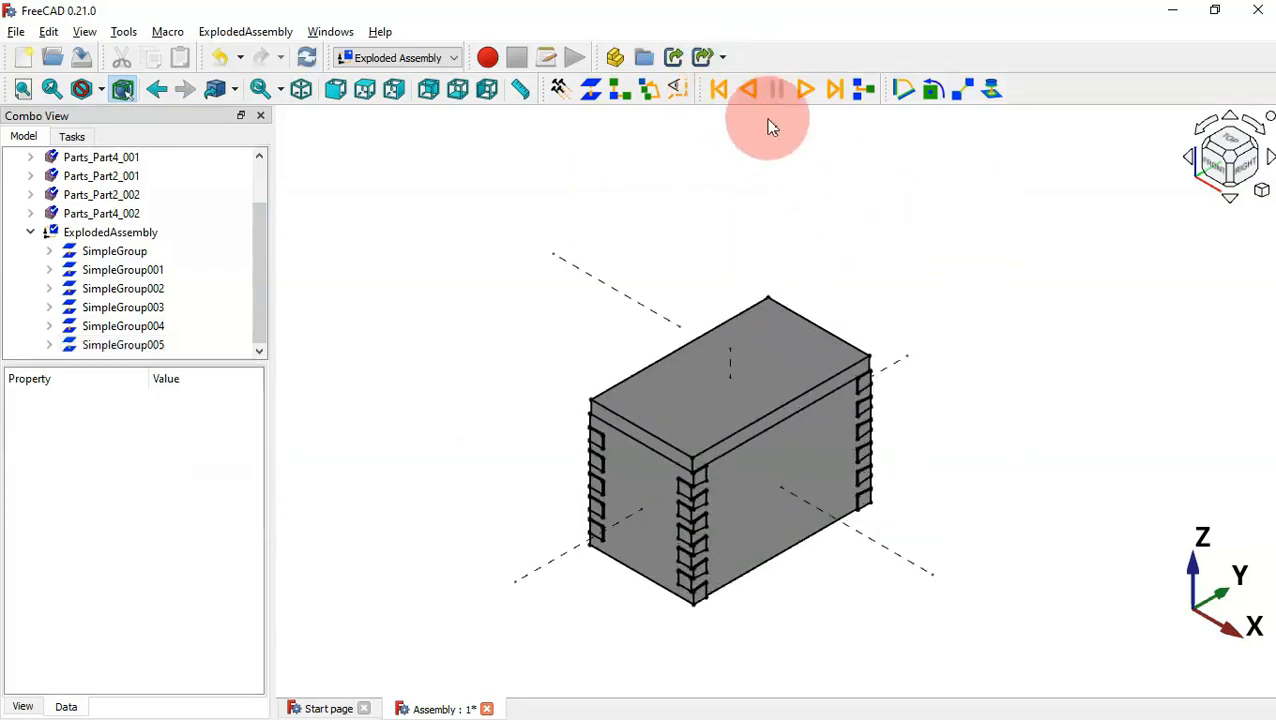
click(805, 89)
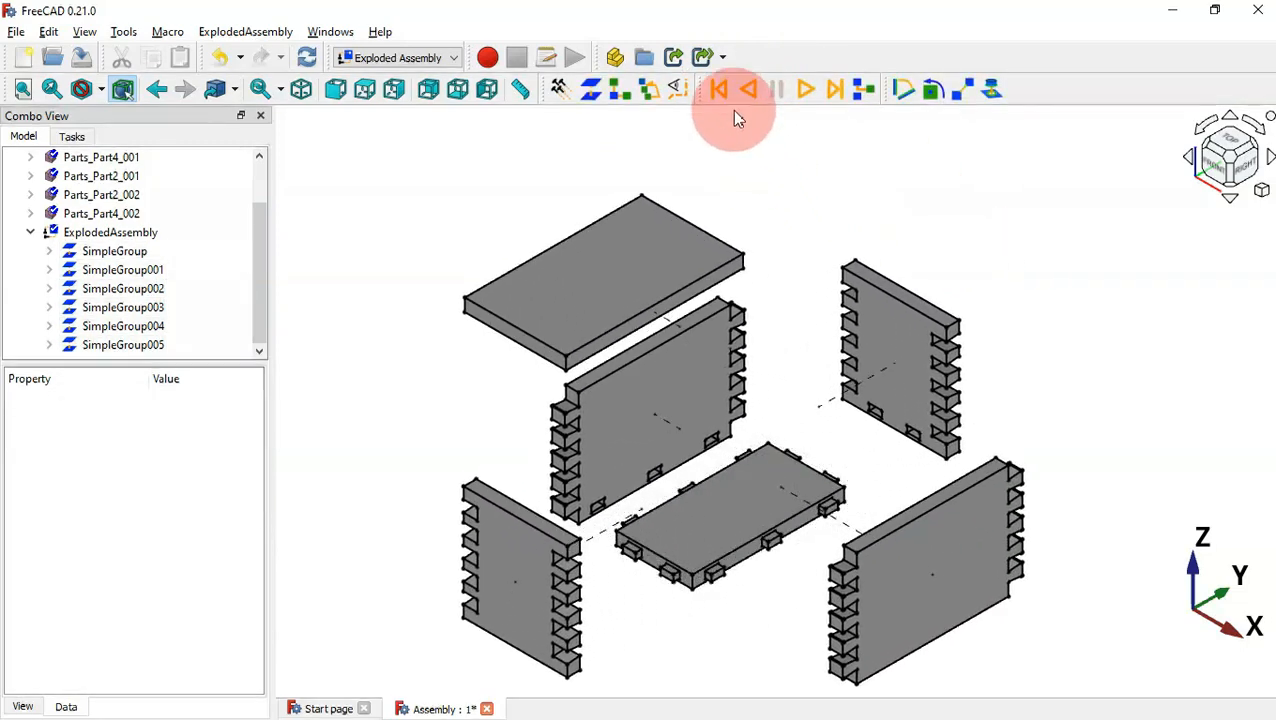
- Play the explosion in reverse, and check the jumps to the fully exploded and assembled states
click(748, 89)
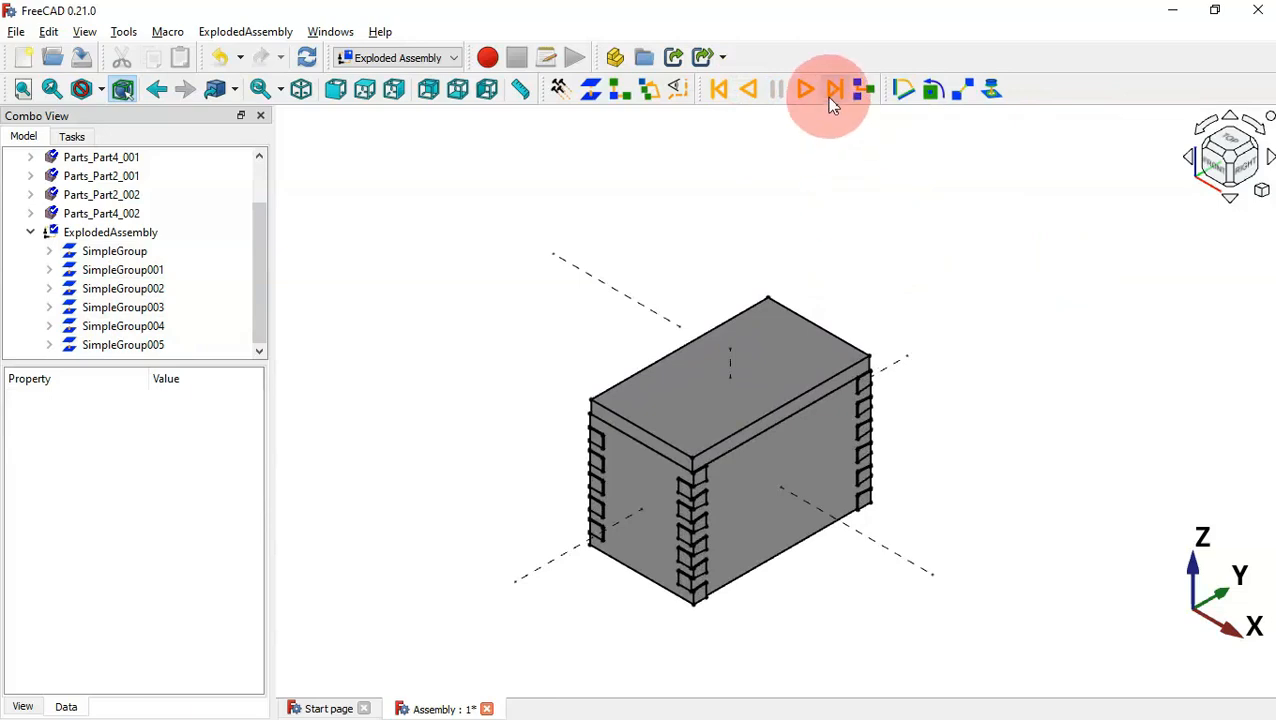
click(834, 90)
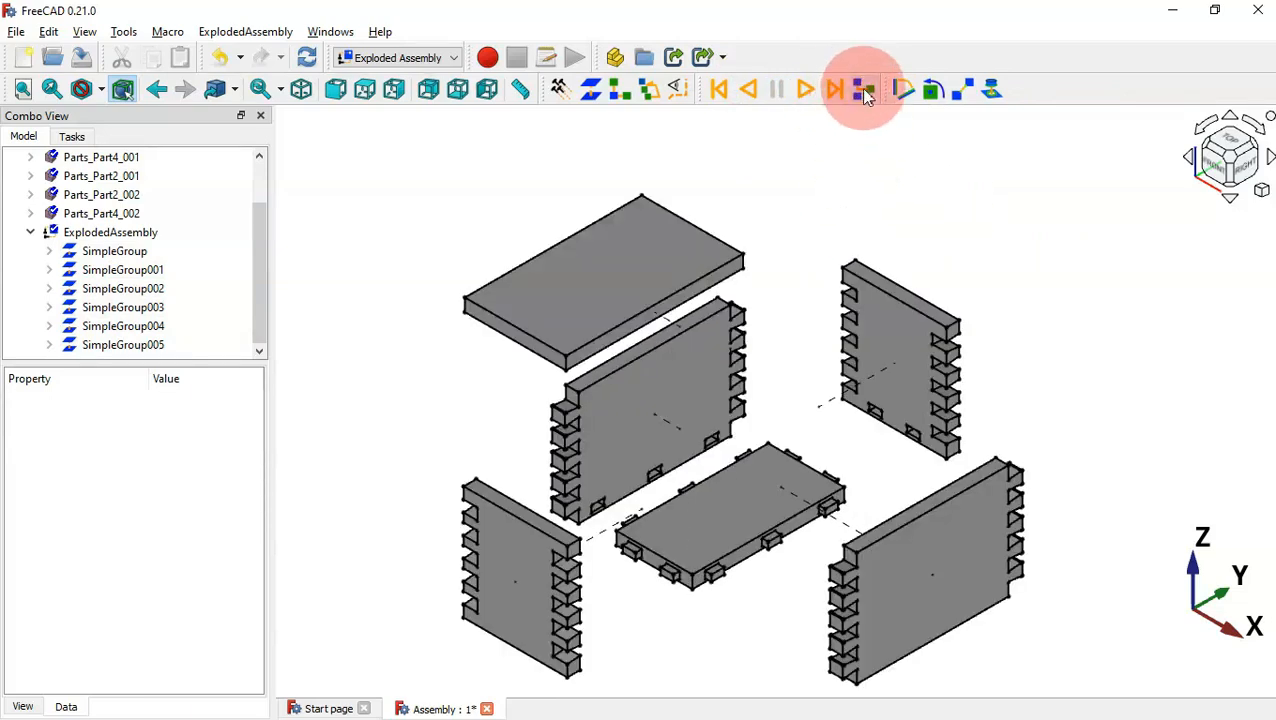
click(720, 92)
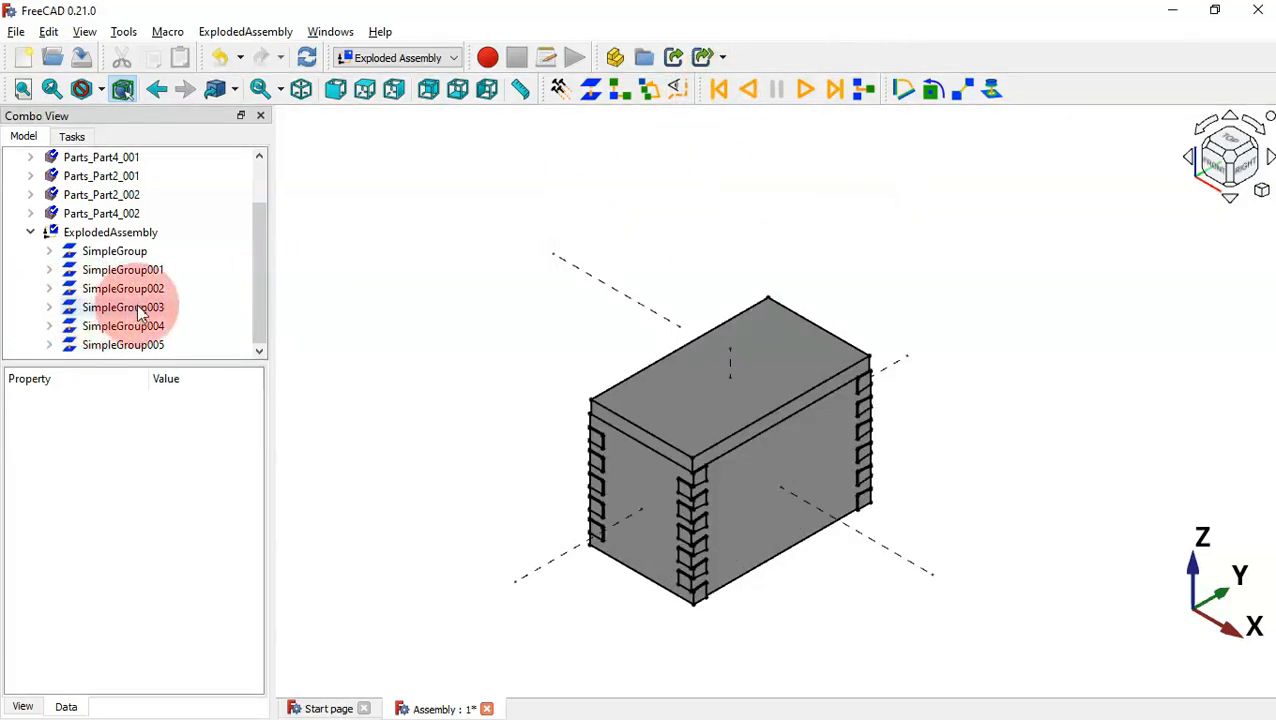
- Show the explosion only up to the short front panel's group, SimpleGroup003
click(175, 311)
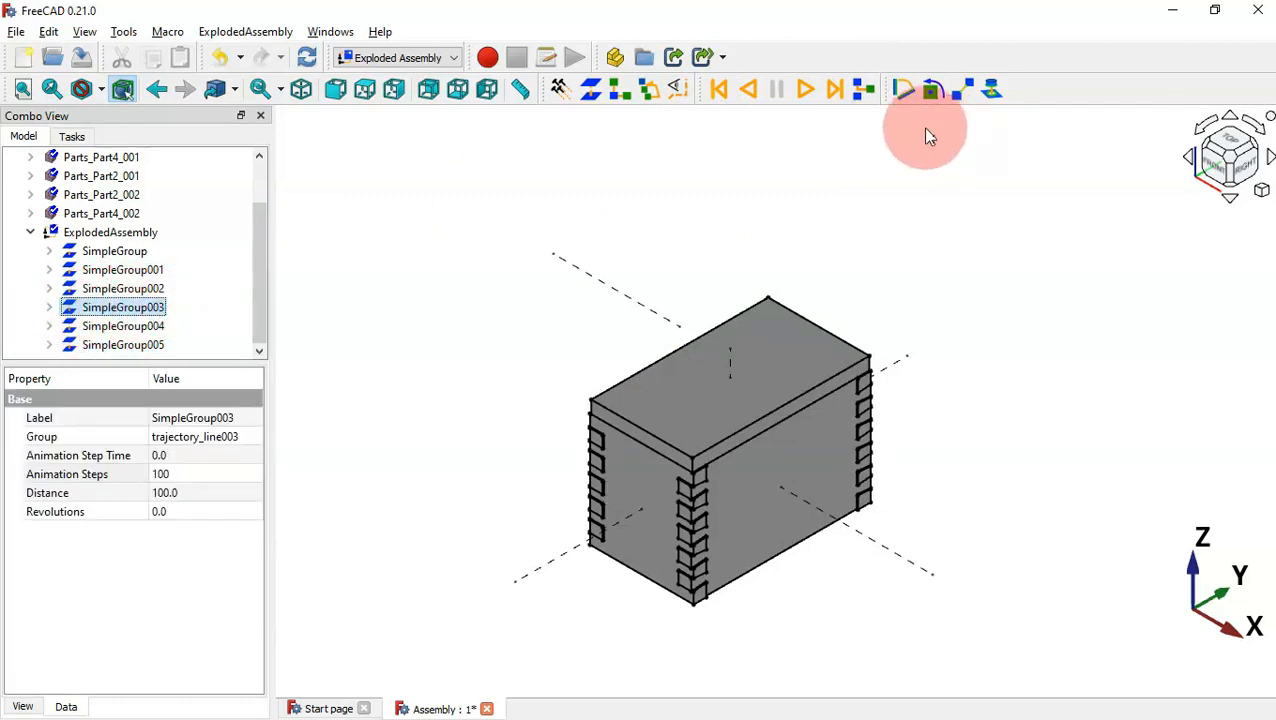
click(862, 90)
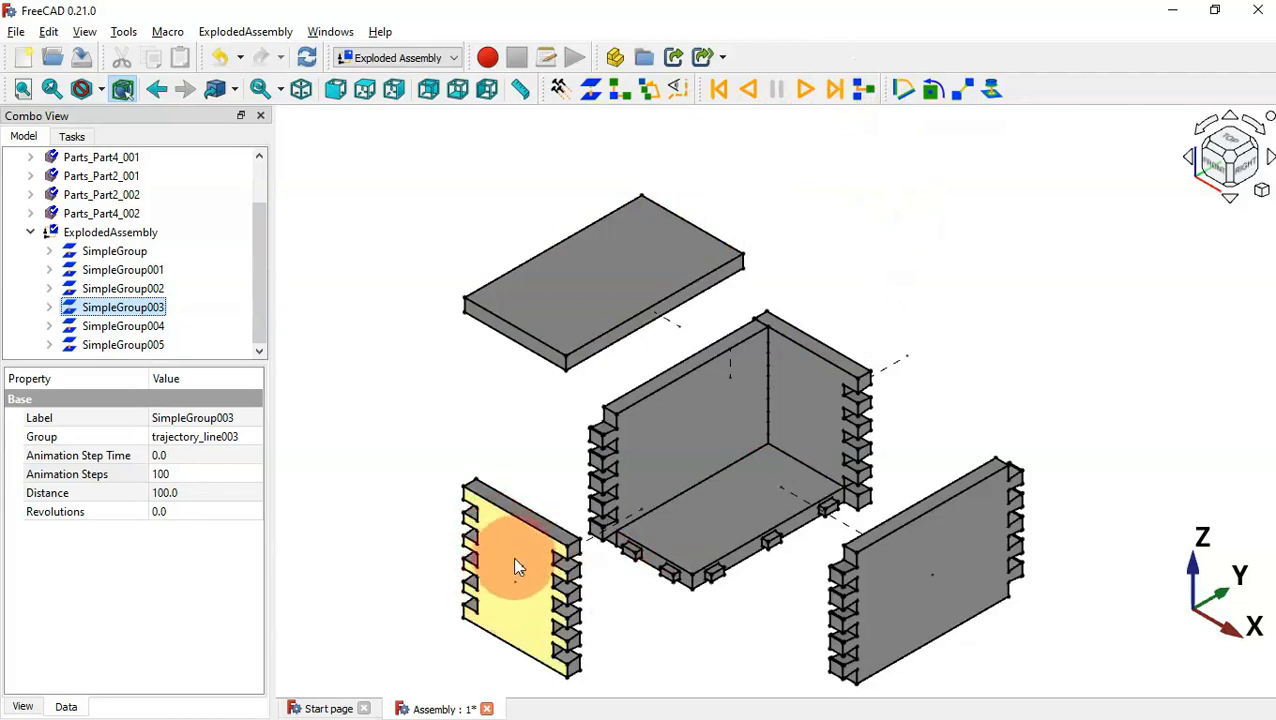
click(428, 421)
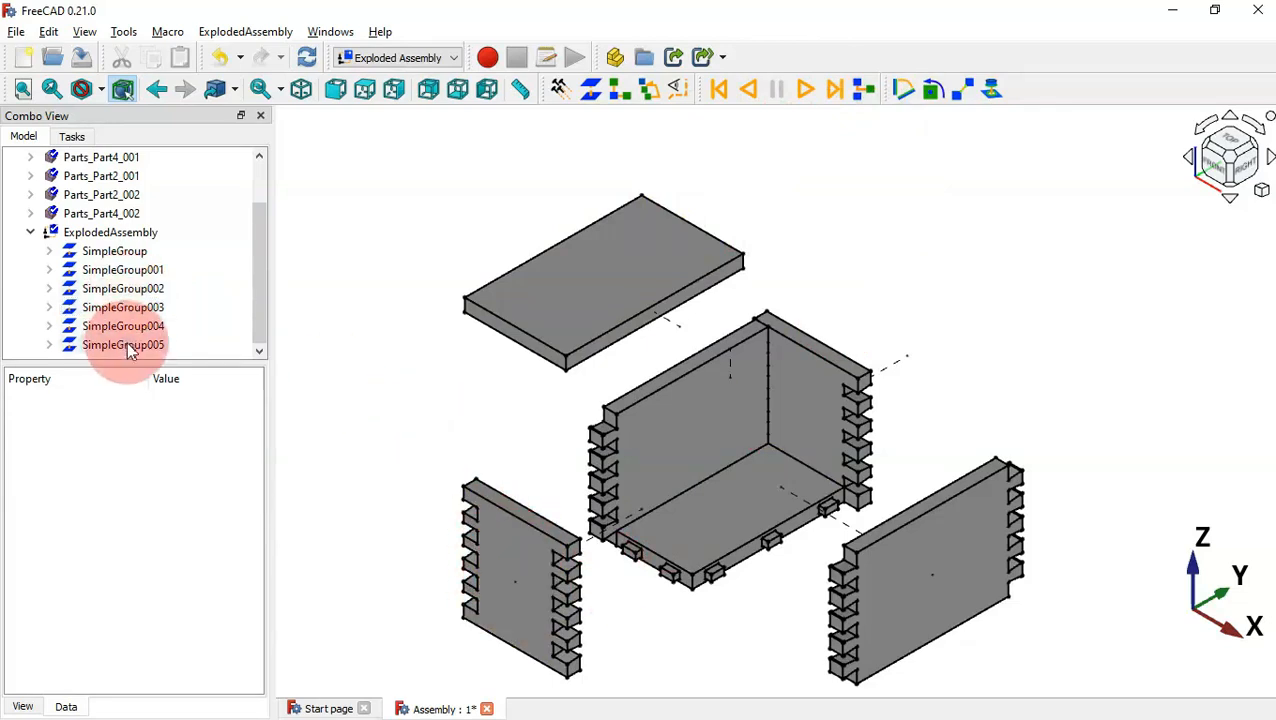
- Show the explosion up to SimpleGroup001 and up to the last group, SimpleGroup005
click(138, 278)
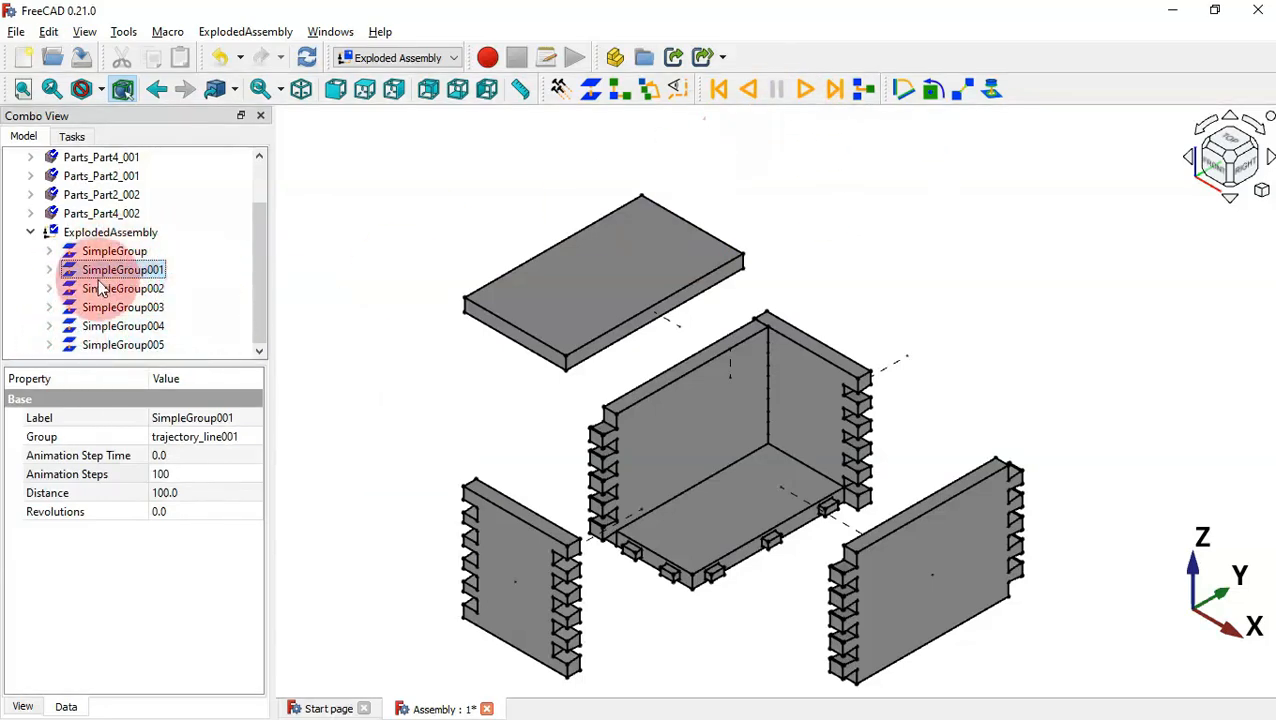
click(863, 90)
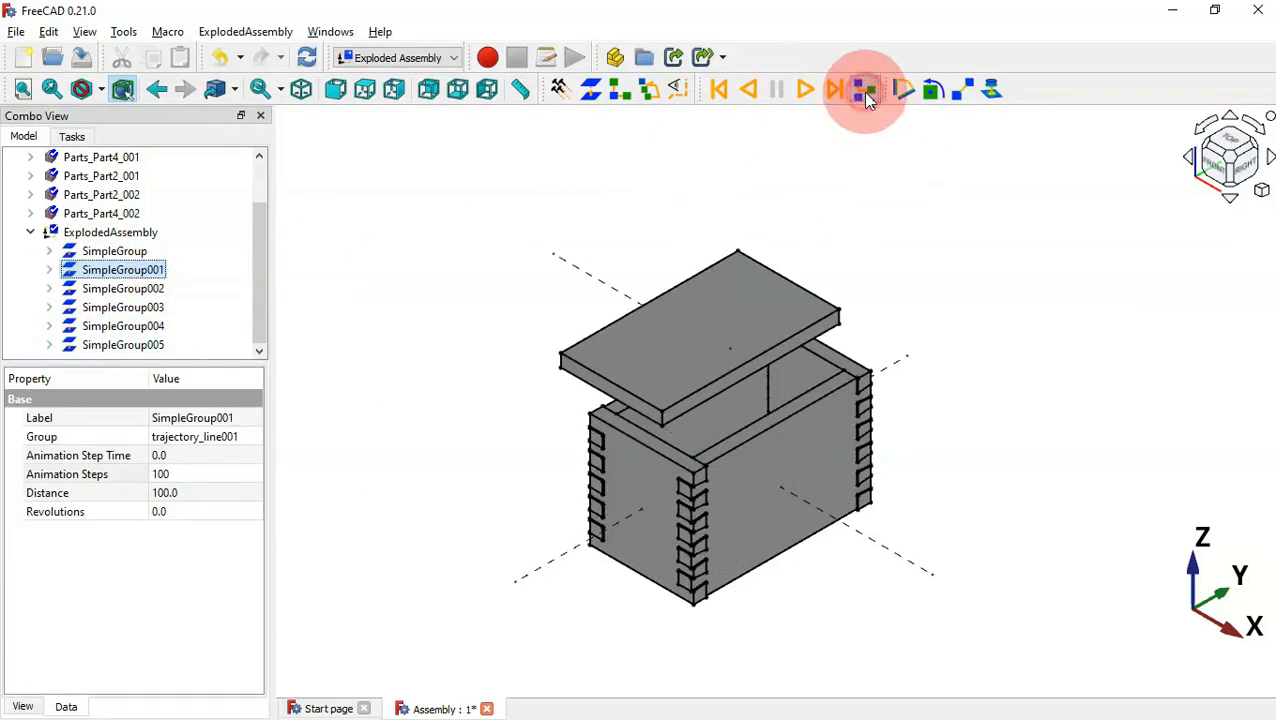
click(138, 344)
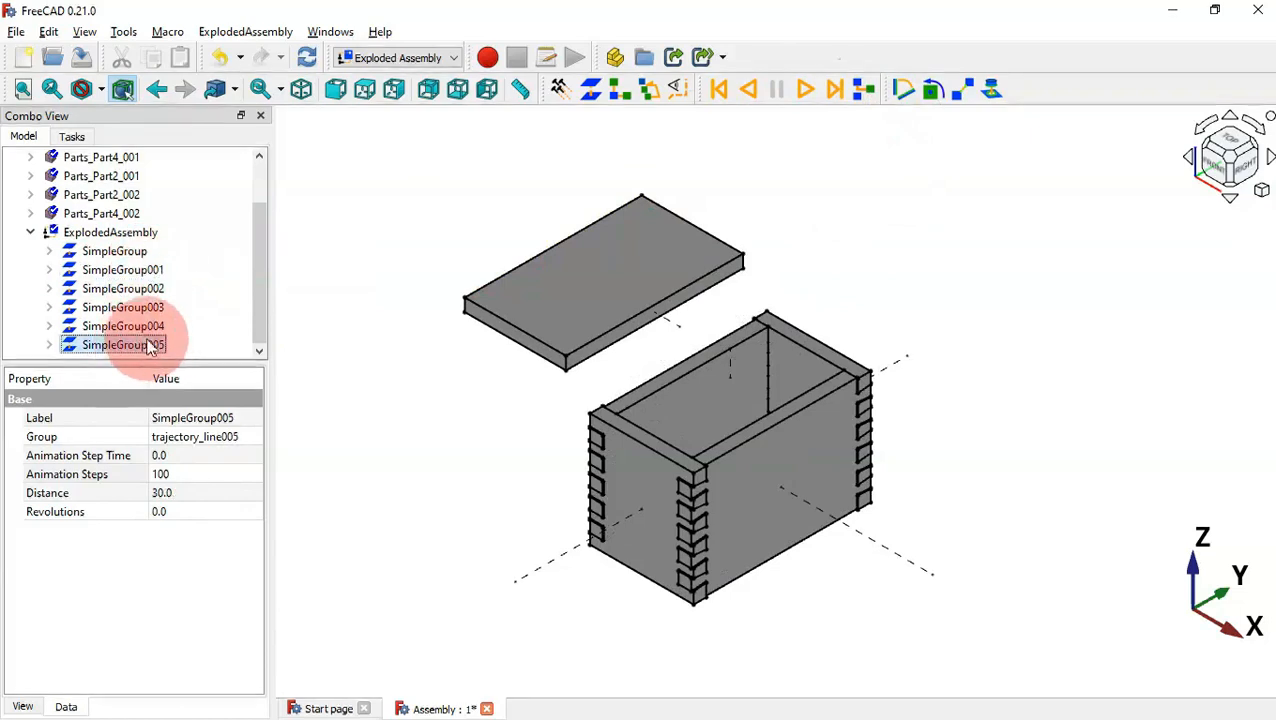
click(860, 89)
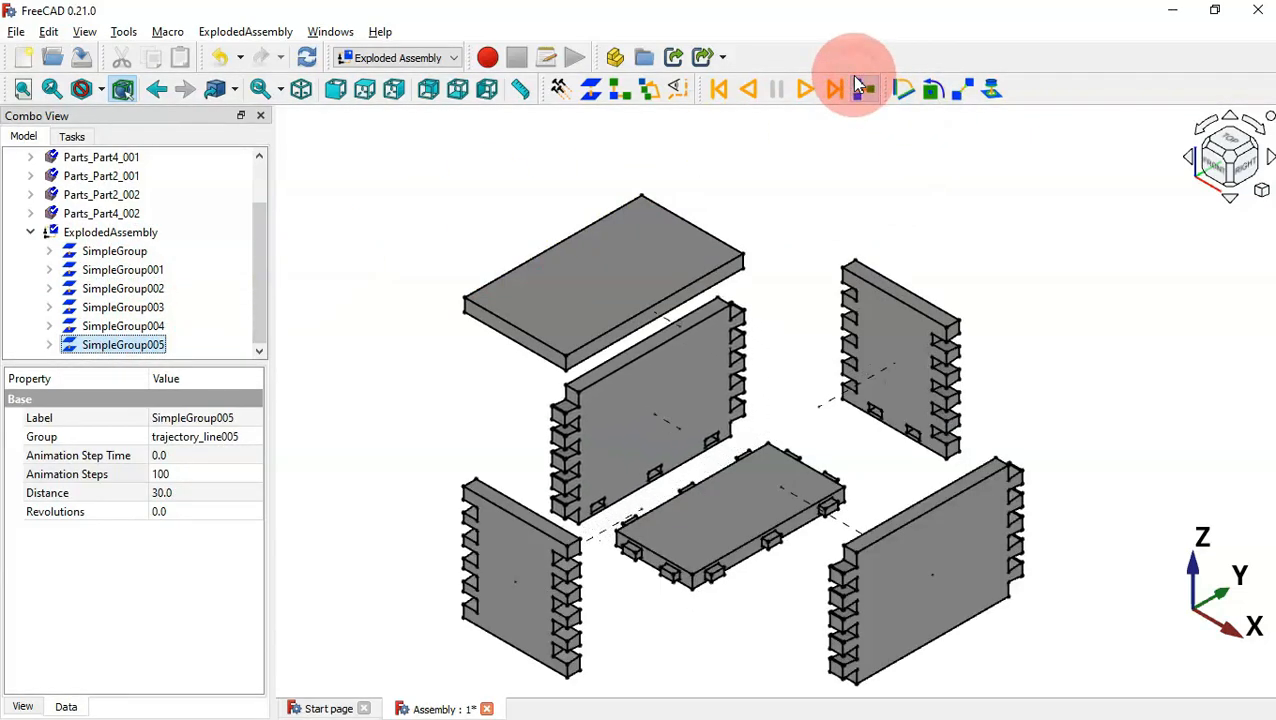
- Hide the trajectory lines and play the explosion of the box, finishing with an isometric view of the exploded parts
click(729, 94)
click(670, 205)
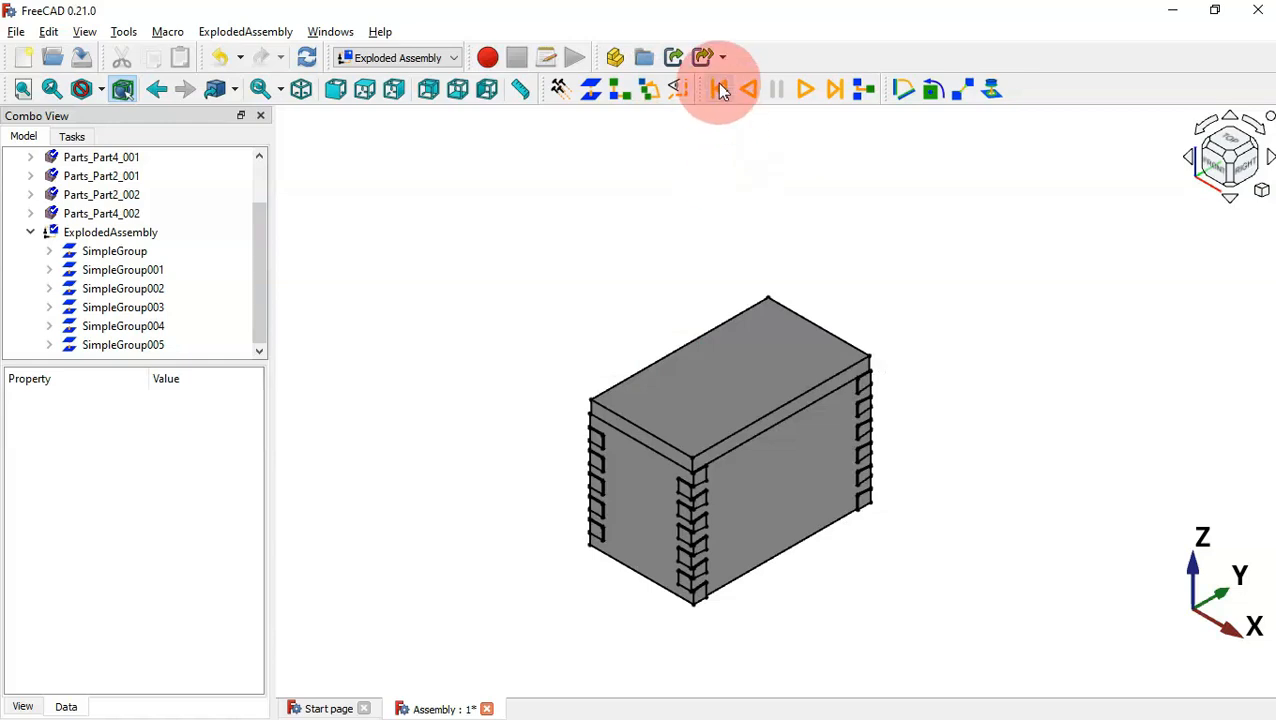
click(832, 92)
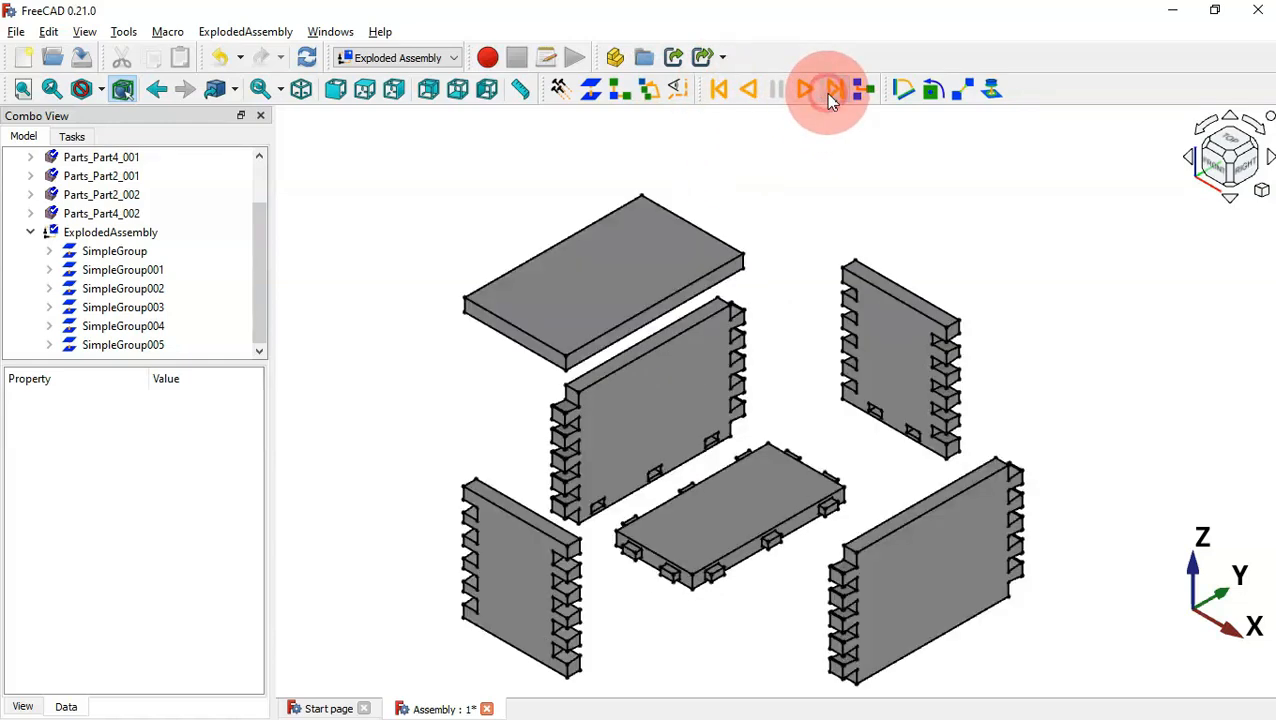
click(805, 90)
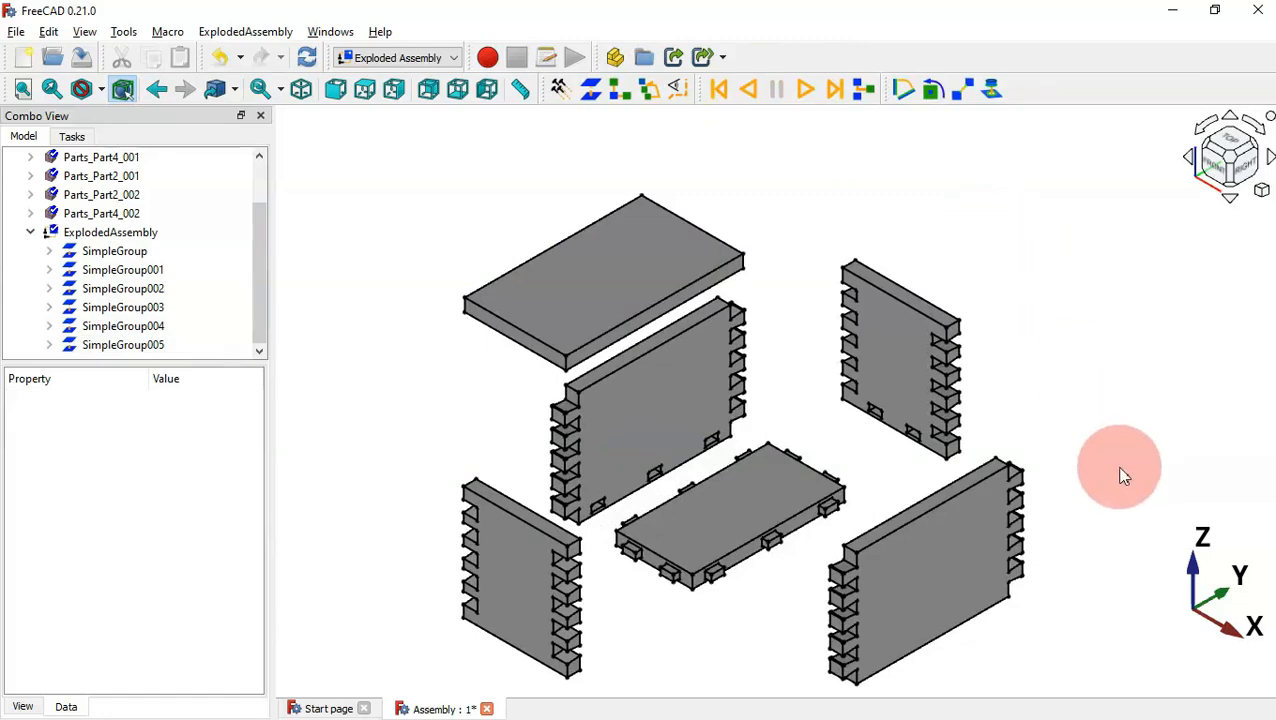
middle_drag(1120, 468, 1094, 491)
key(0)
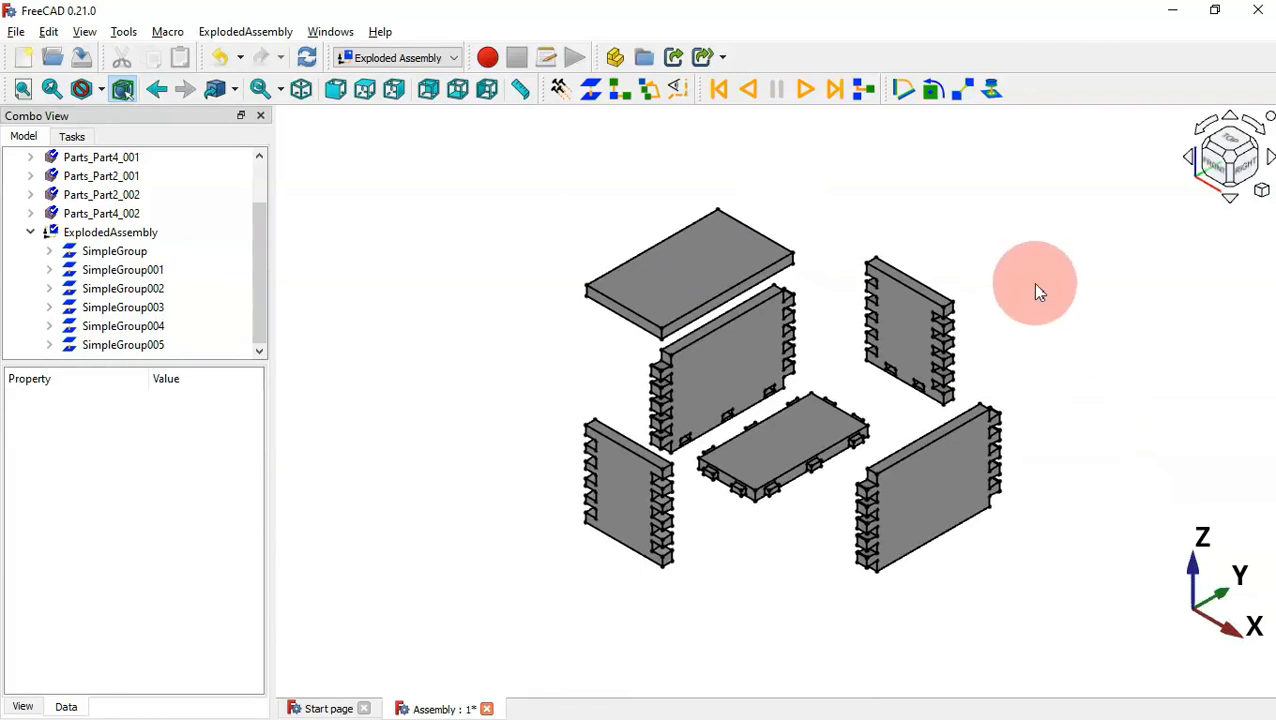
scroll(1036, 290, up, 2)
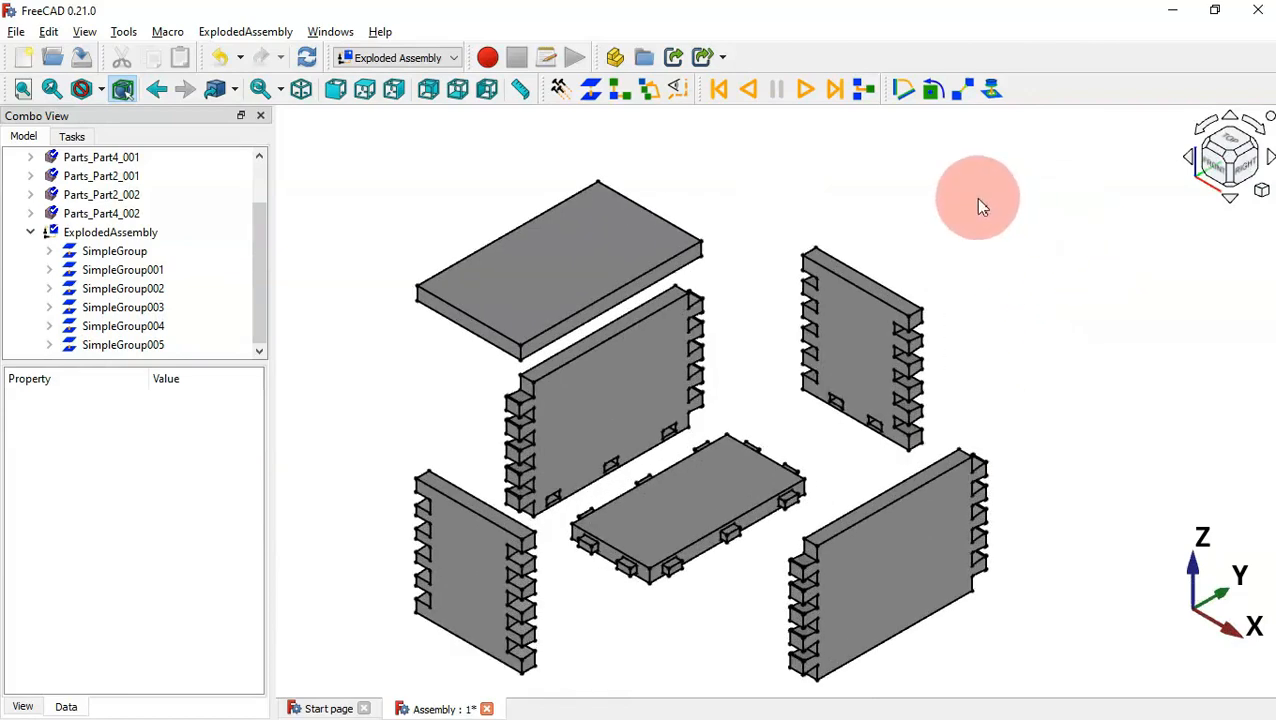